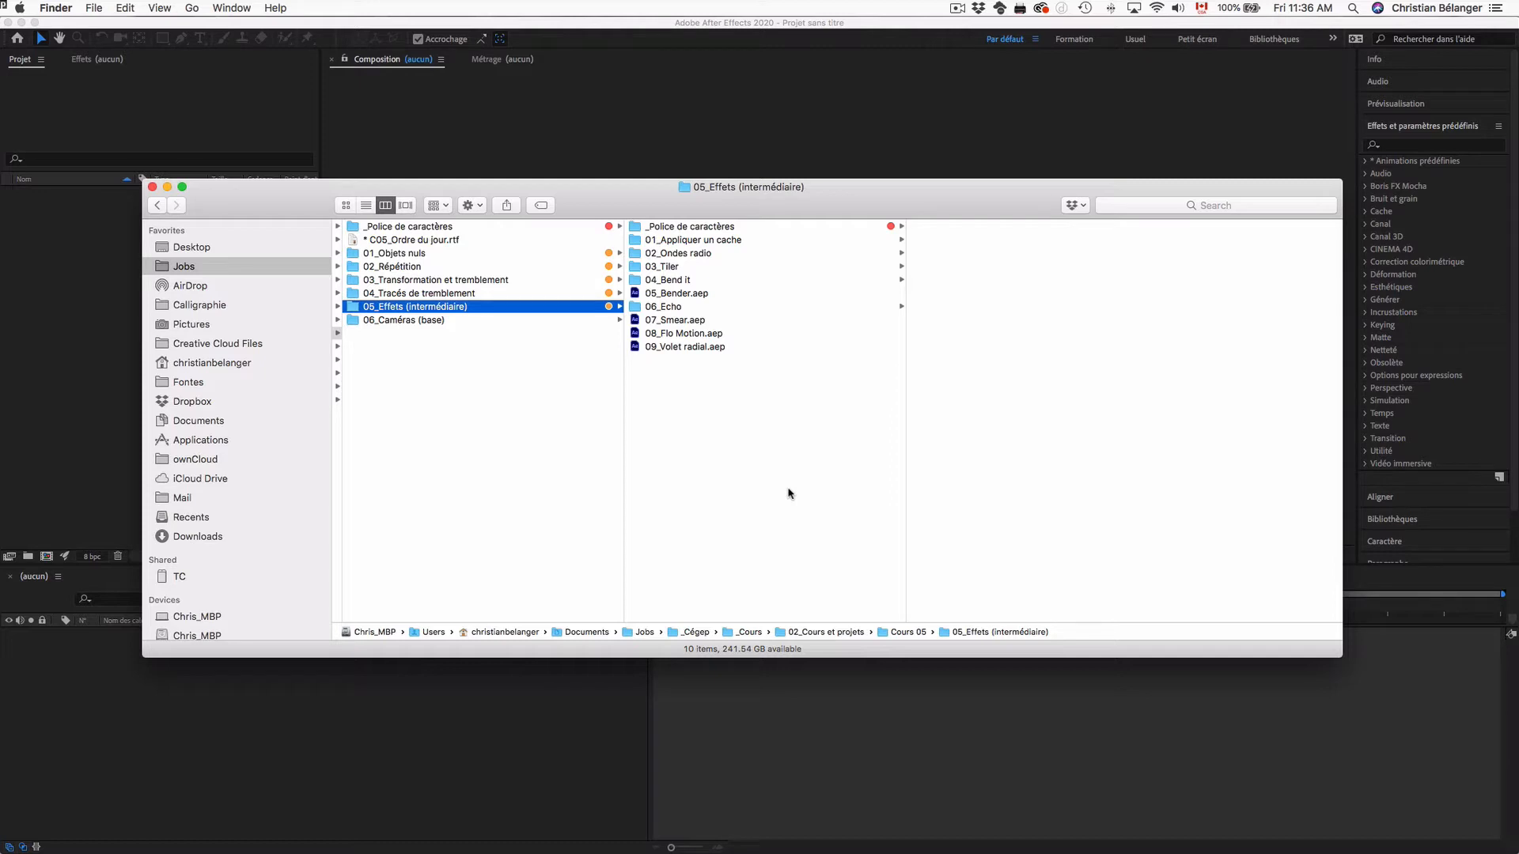
Open 01_Appliquer un cache 1.aep from the 01_Appliquer un cache folder and preview the 03_Appliquer un cache - Final composition.
{"action": "left_click", "coordinate": [709, 240]}
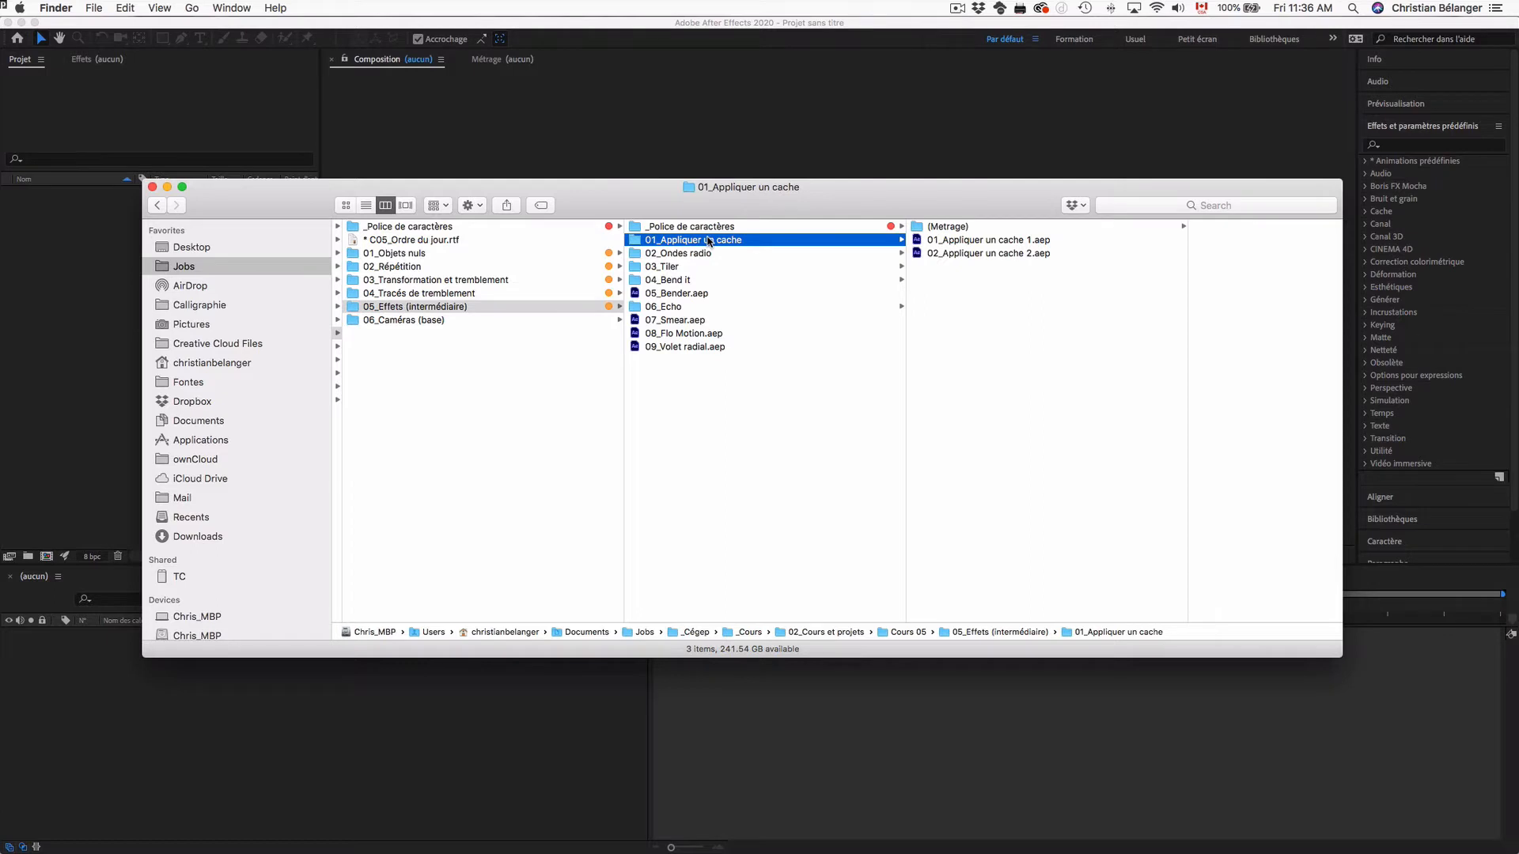
{"action": "left_click", "coordinate": [974, 242]}
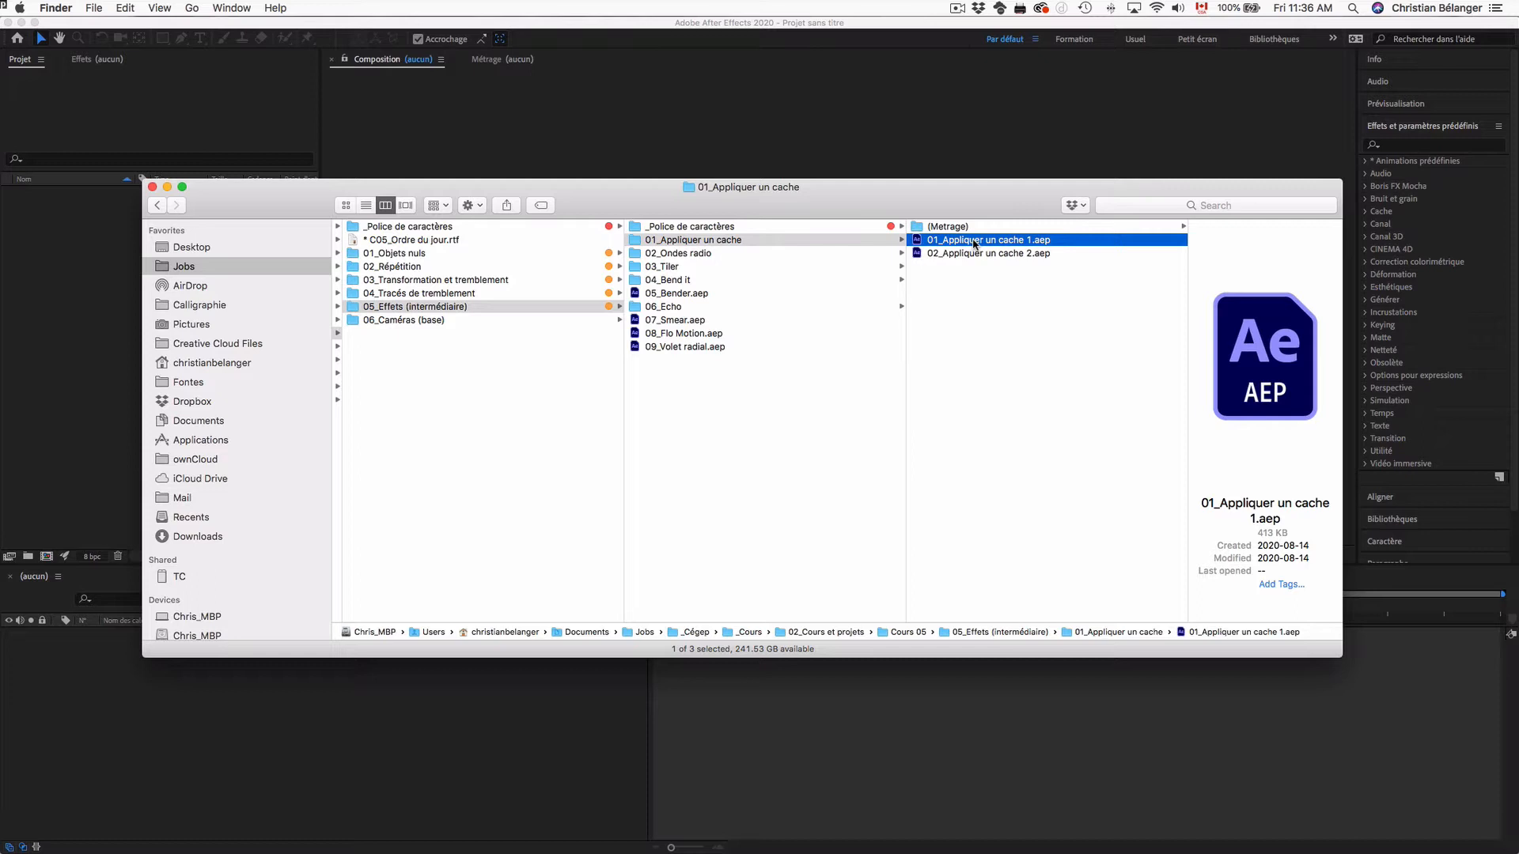
{"action": "double_click", "coordinate": [974, 240]}
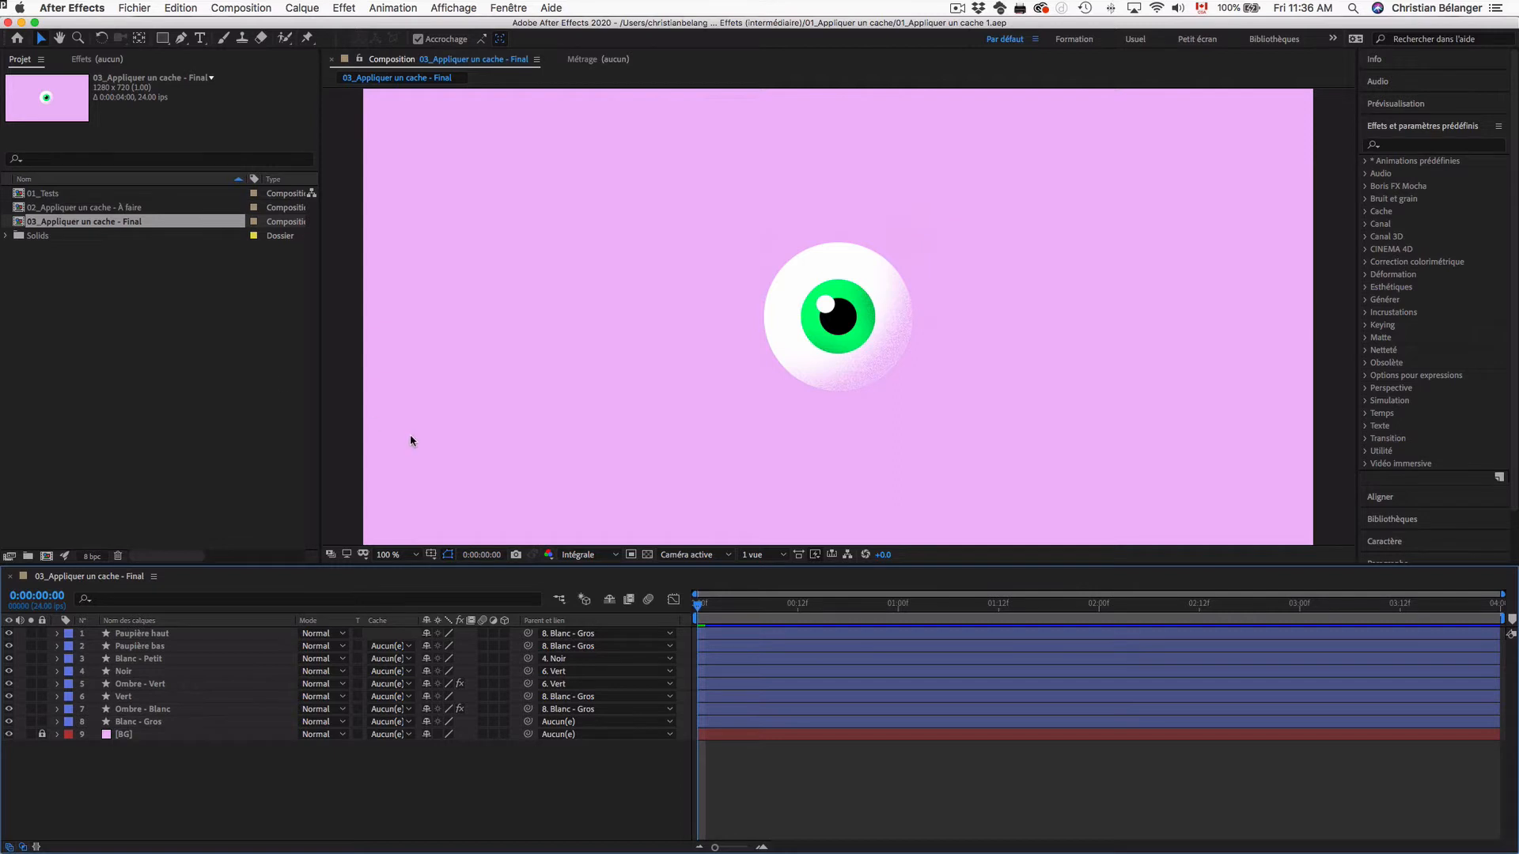
{"action": "key", "text": "space"}
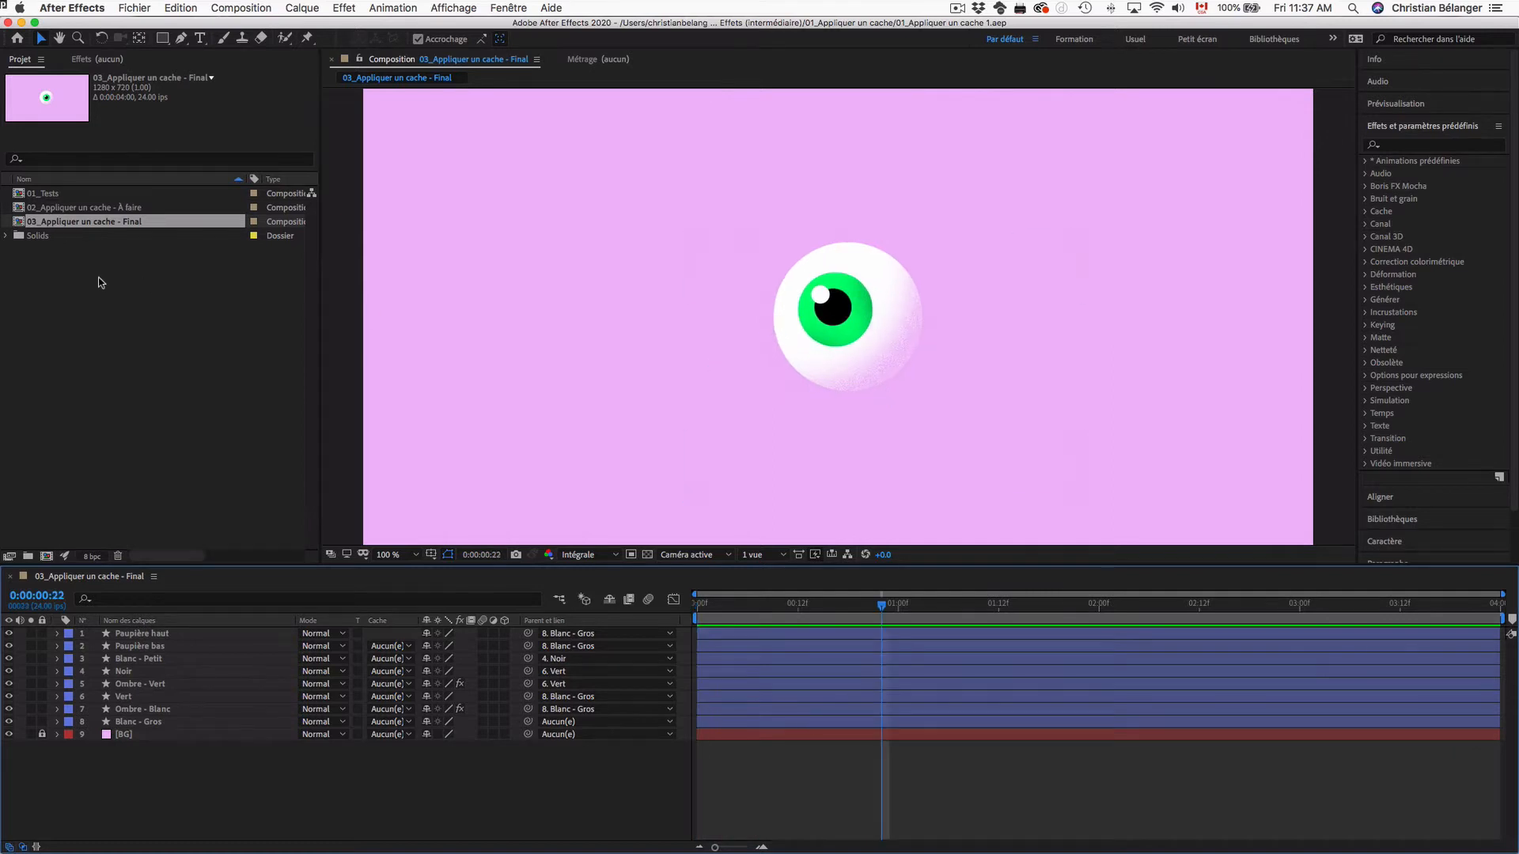
Open the 01_Tests composition and compare its finished circle pair with the unfinished one by selecting each pair.
{"action": "double_click", "coordinate": [64, 195]}
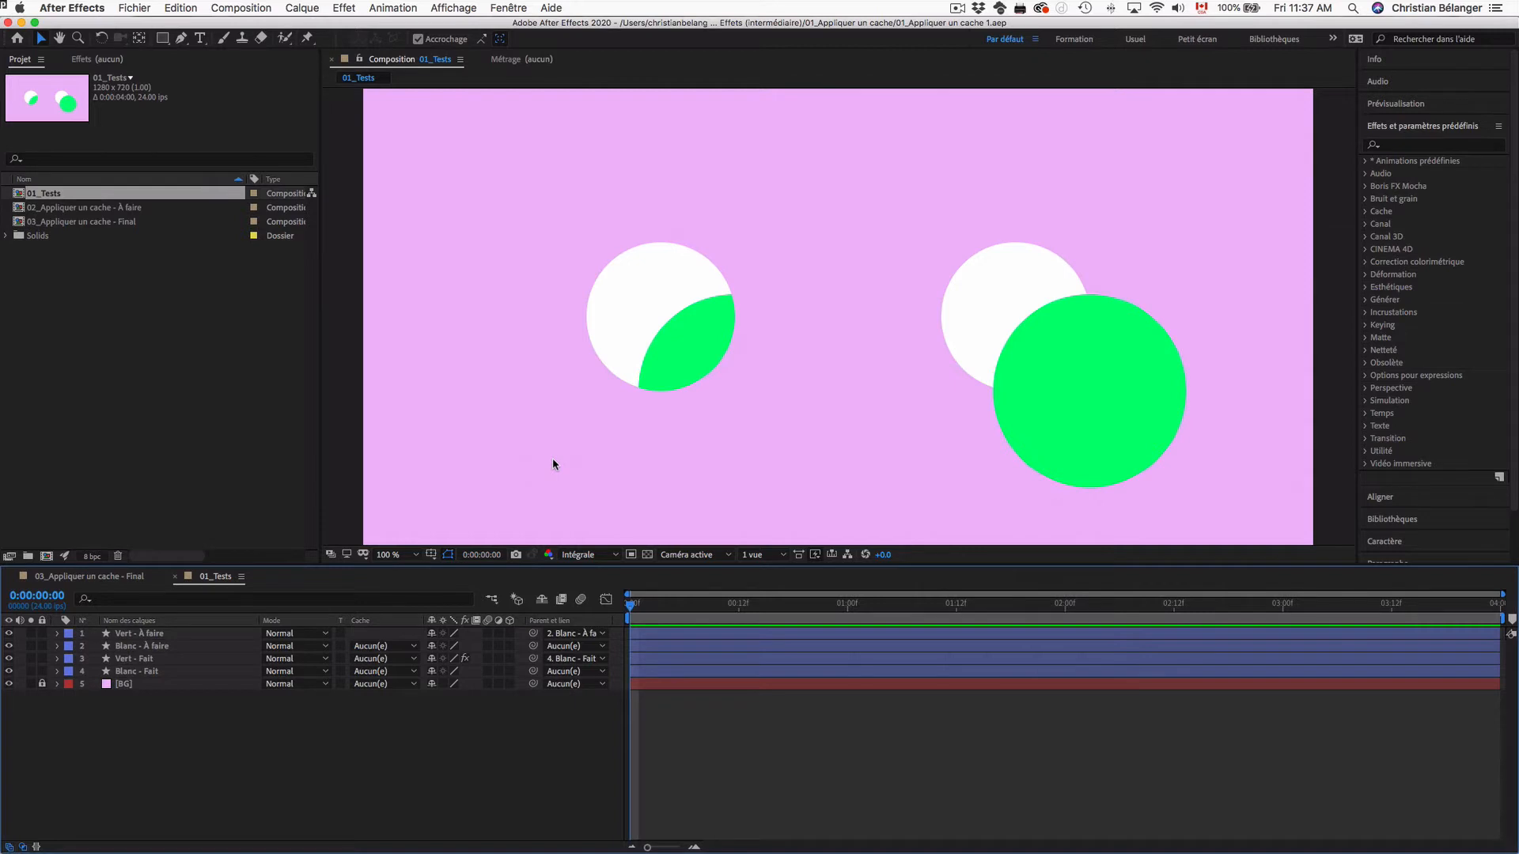
{"action": "left_click_drag", "start_coordinate": [506, 150], "coordinate": [799, 463]}
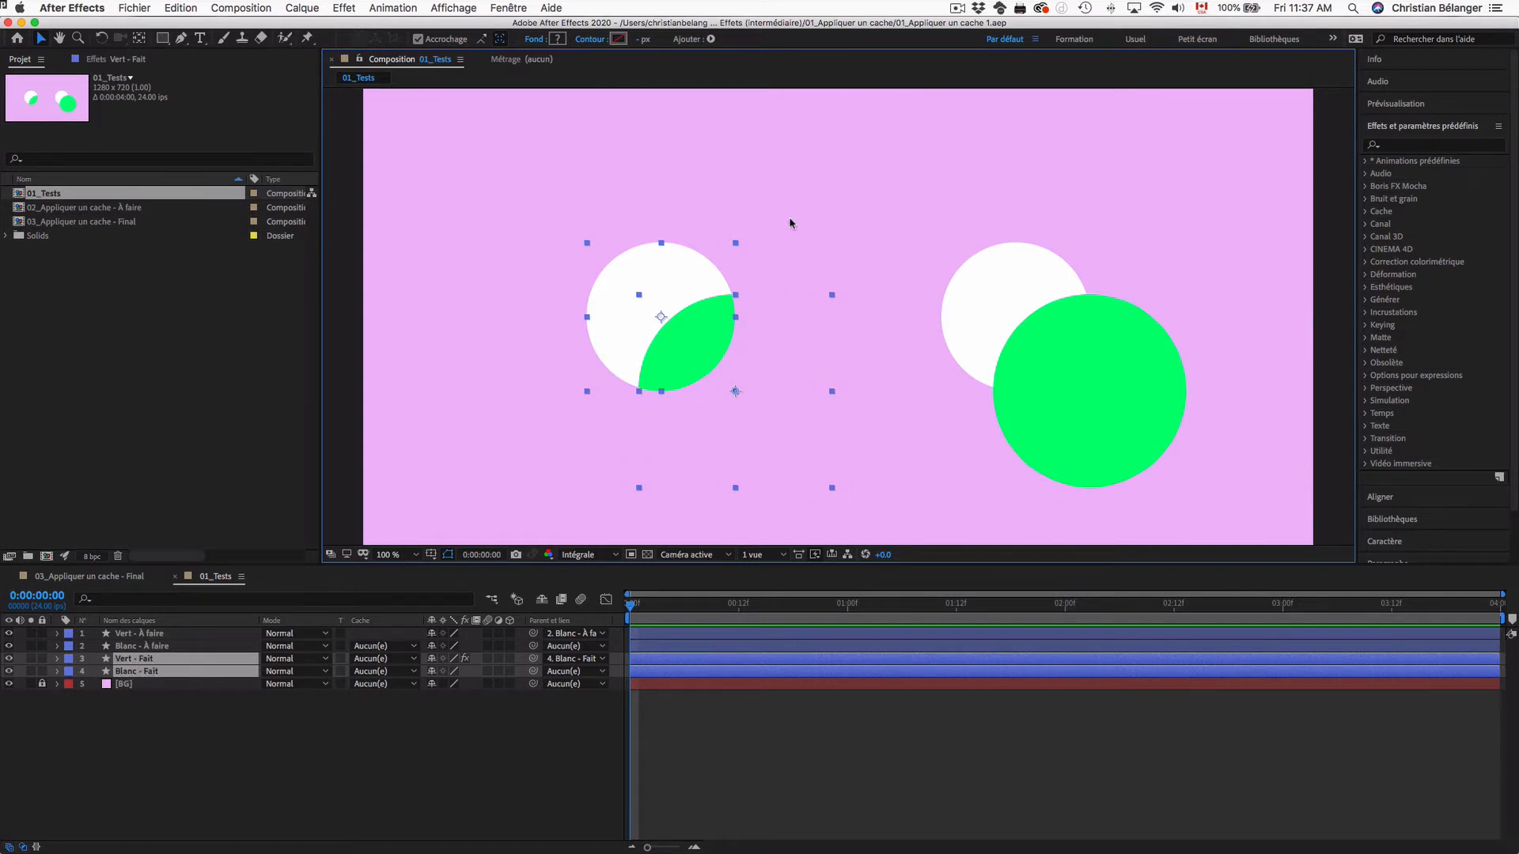
{"action": "left_click_drag", "start_coordinate": [922, 169], "coordinate": [1270, 510]}
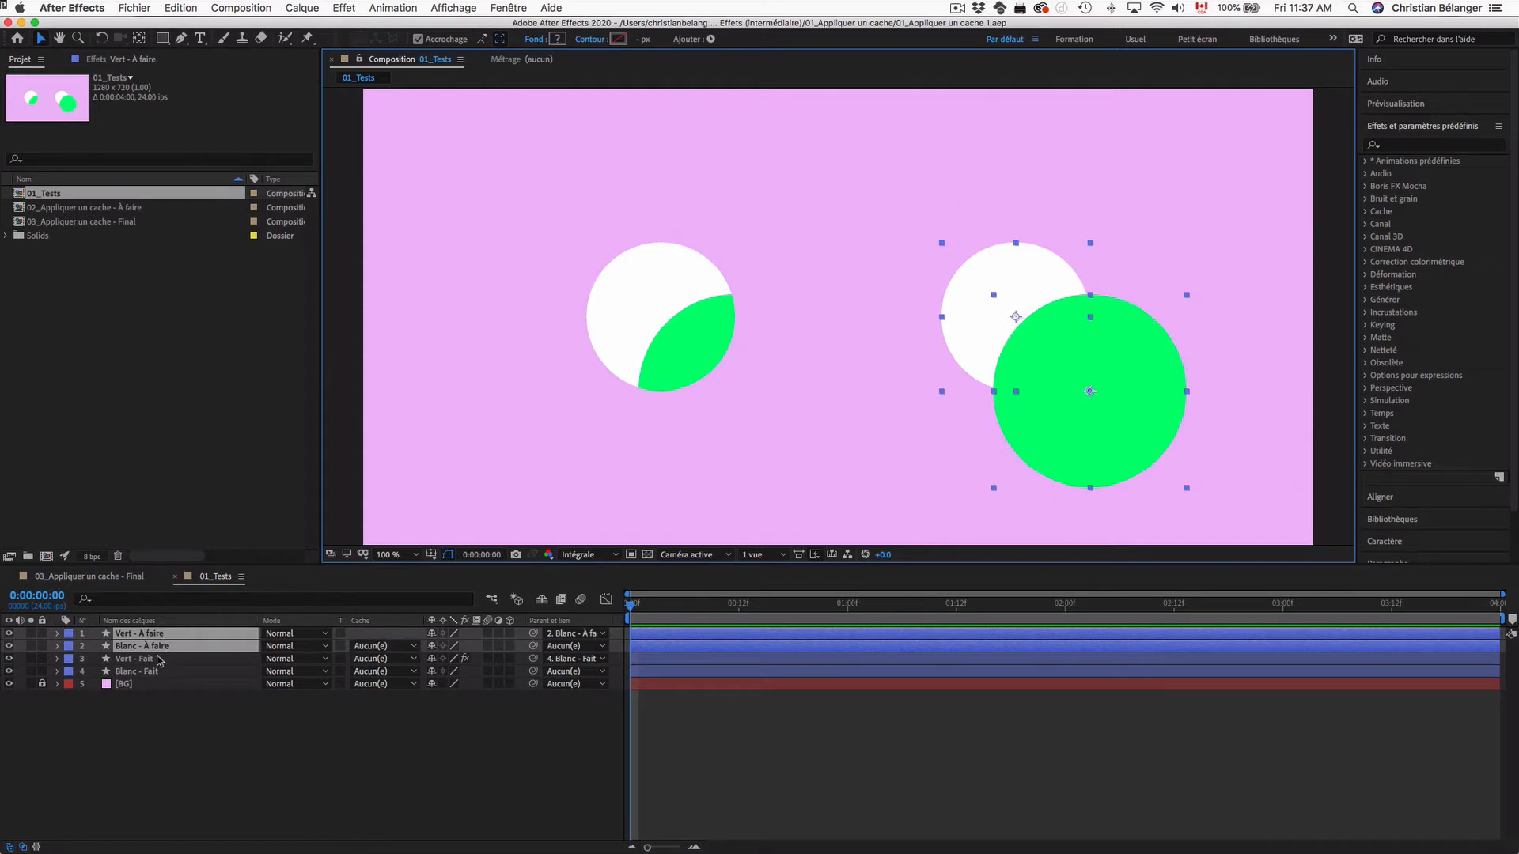
{"action": "left_click", "coordinate": [237, 746]}
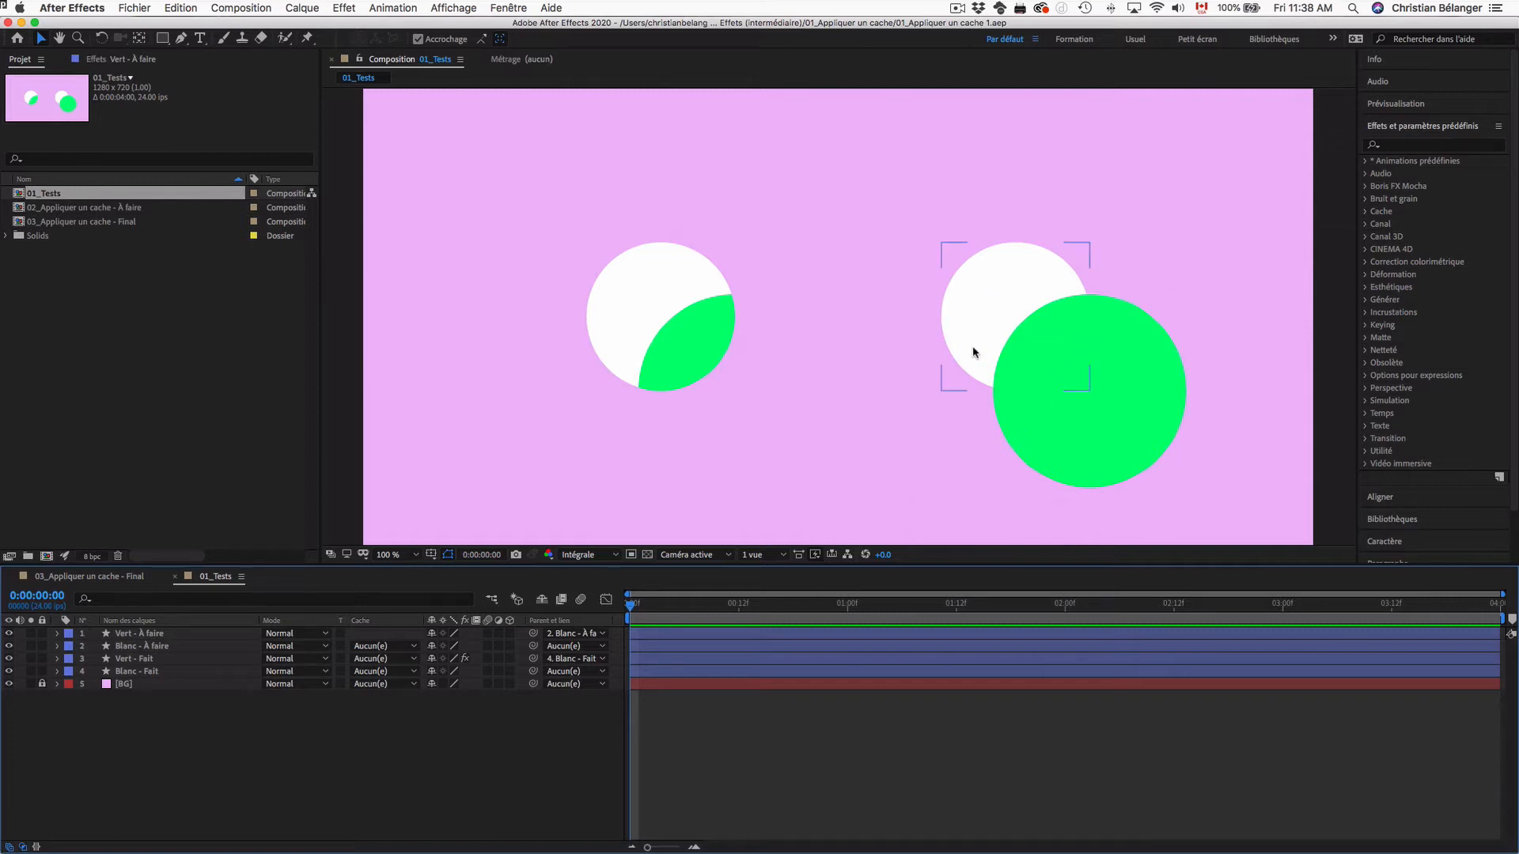
Move the Blanc - À faire layer above Vert - À faire and make it the Alpha track matte of Vert - À faire.
{"action": "left_click", "coordinate": [166, 647]}
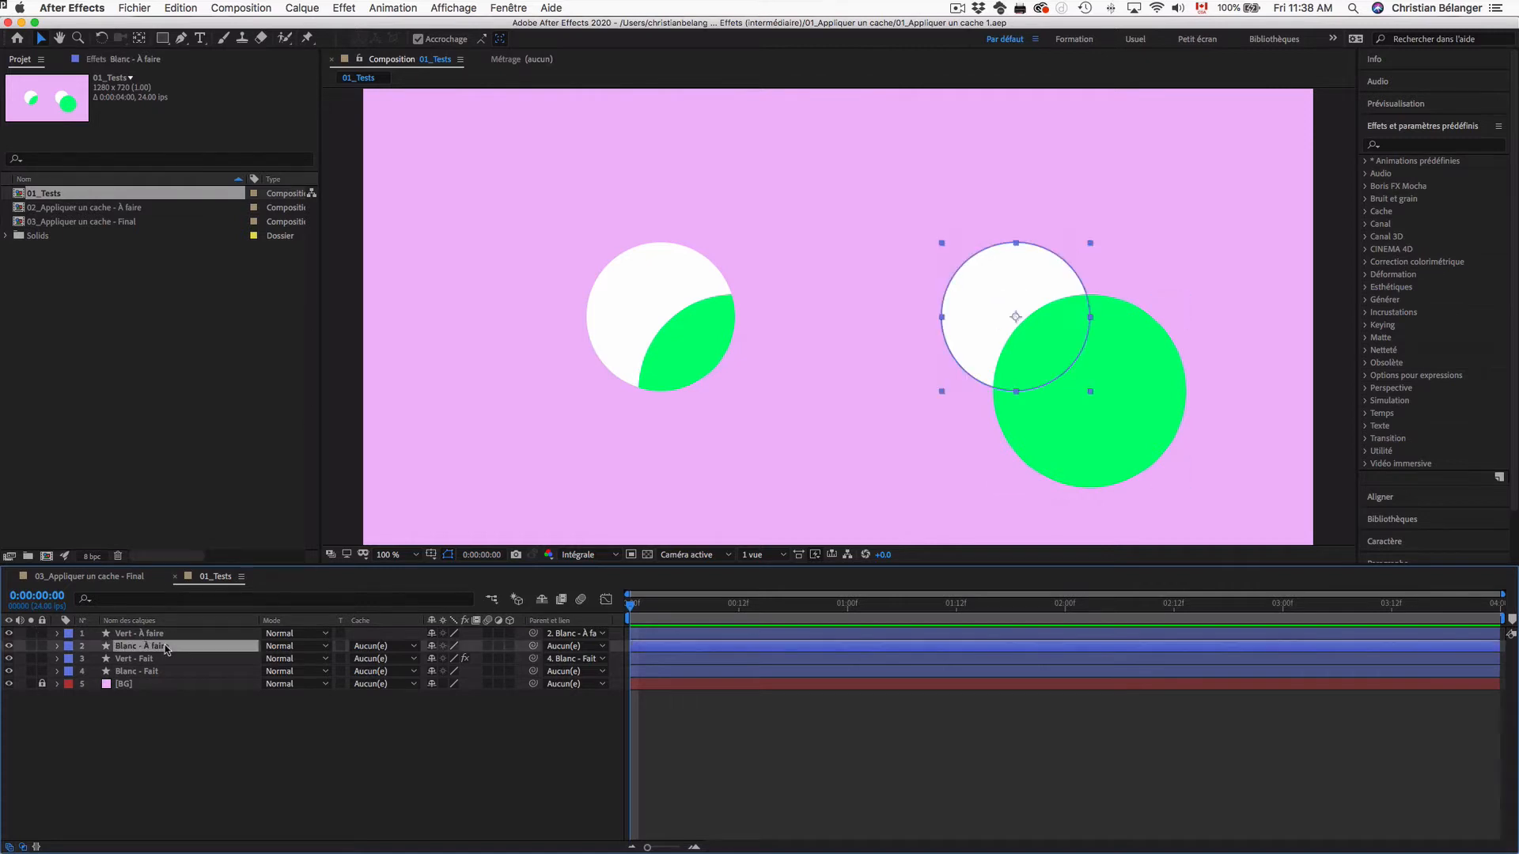
{"action": "left_click_drag", "start_coordinate": [165, 647], "coordinate": [167, 634]}
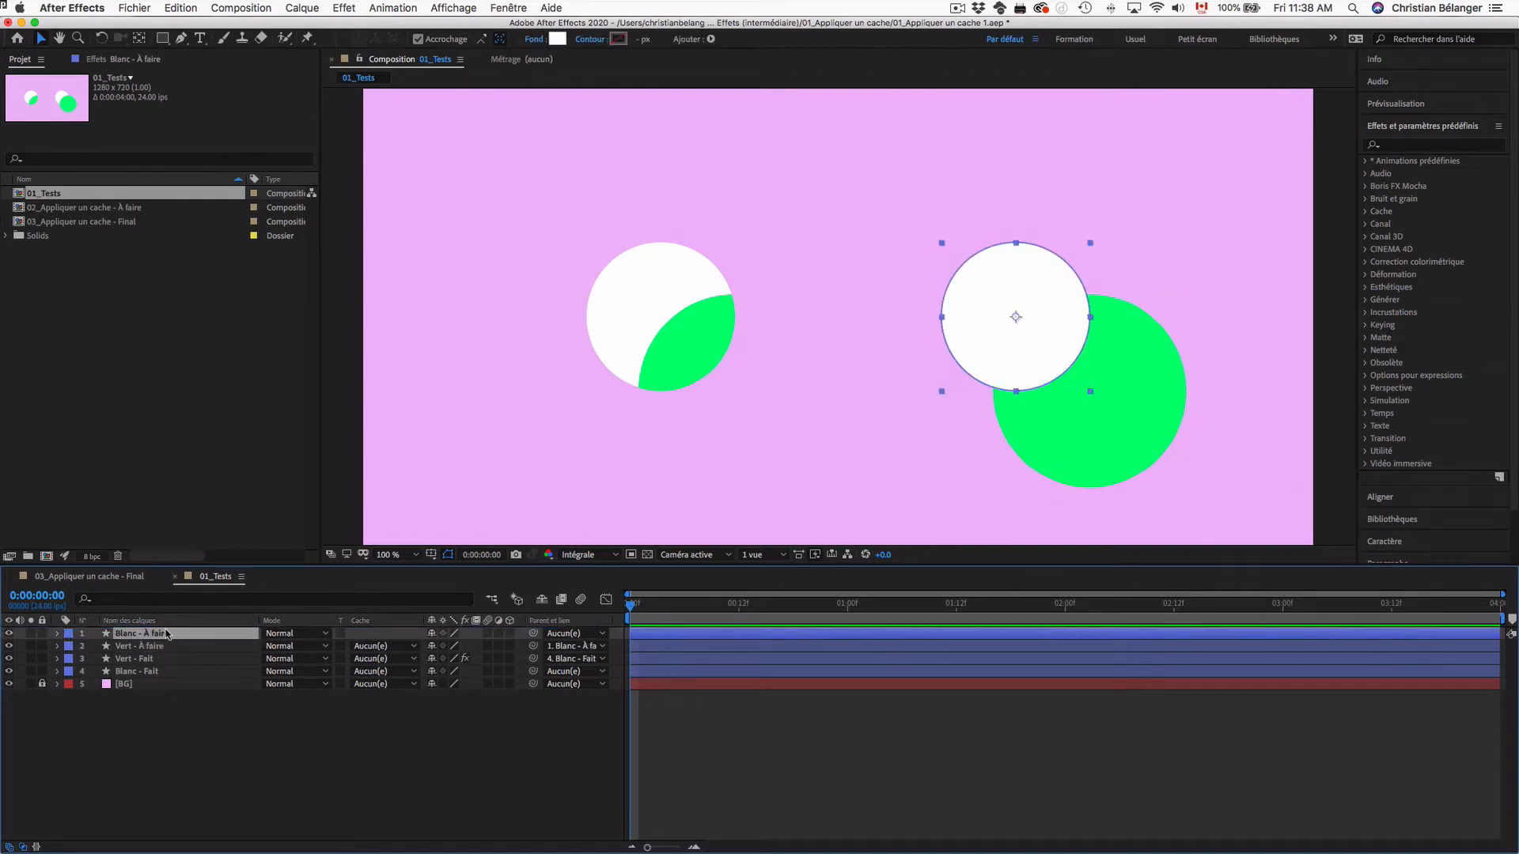
{"action": "left_click", "coordinate": [156, 647]}
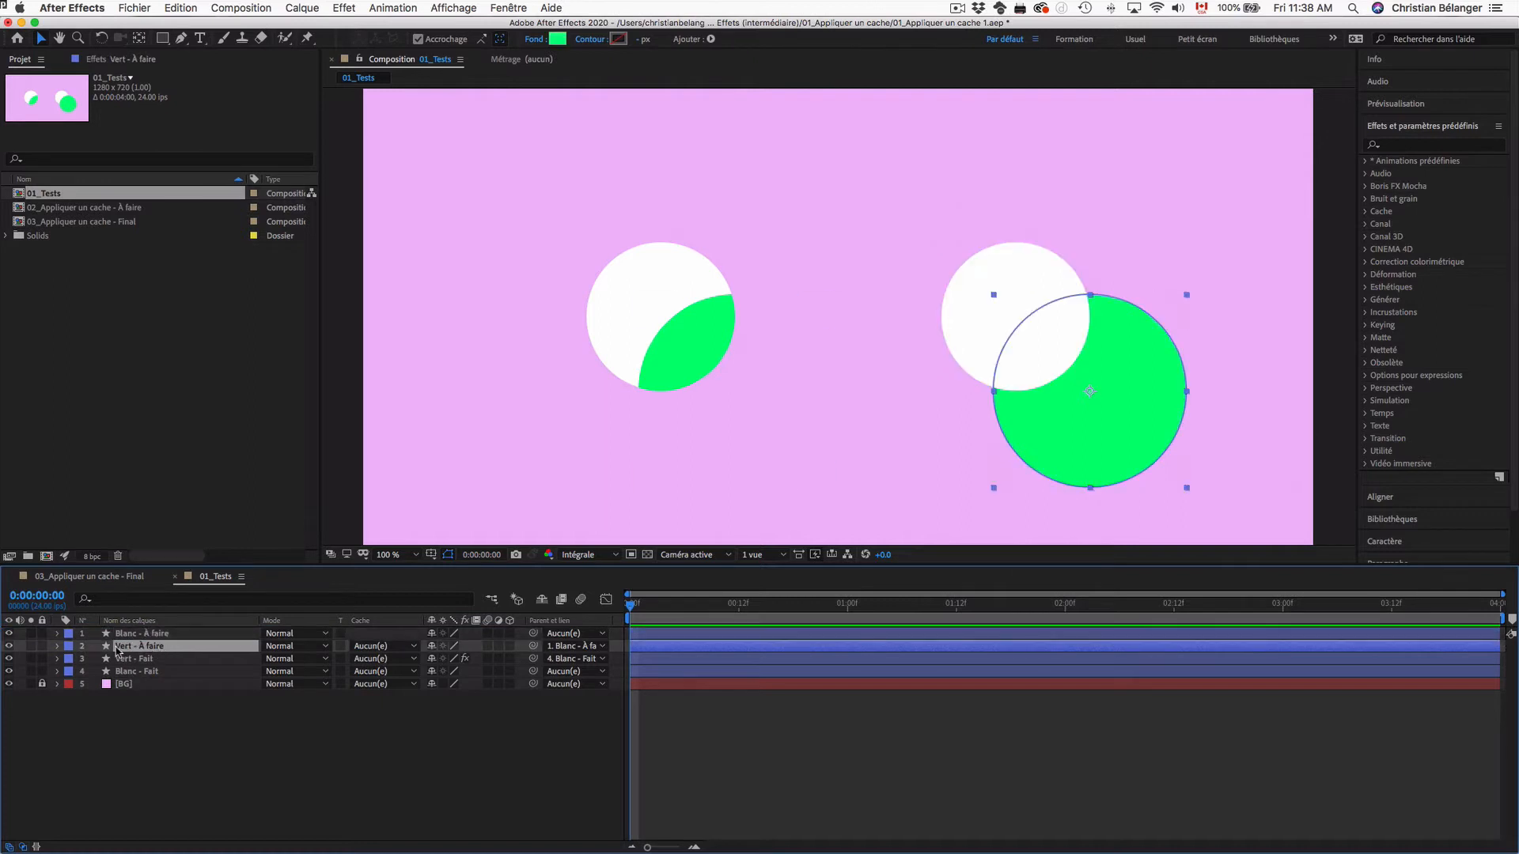
{"action": "left_click", "coordinate": [398, 647]}
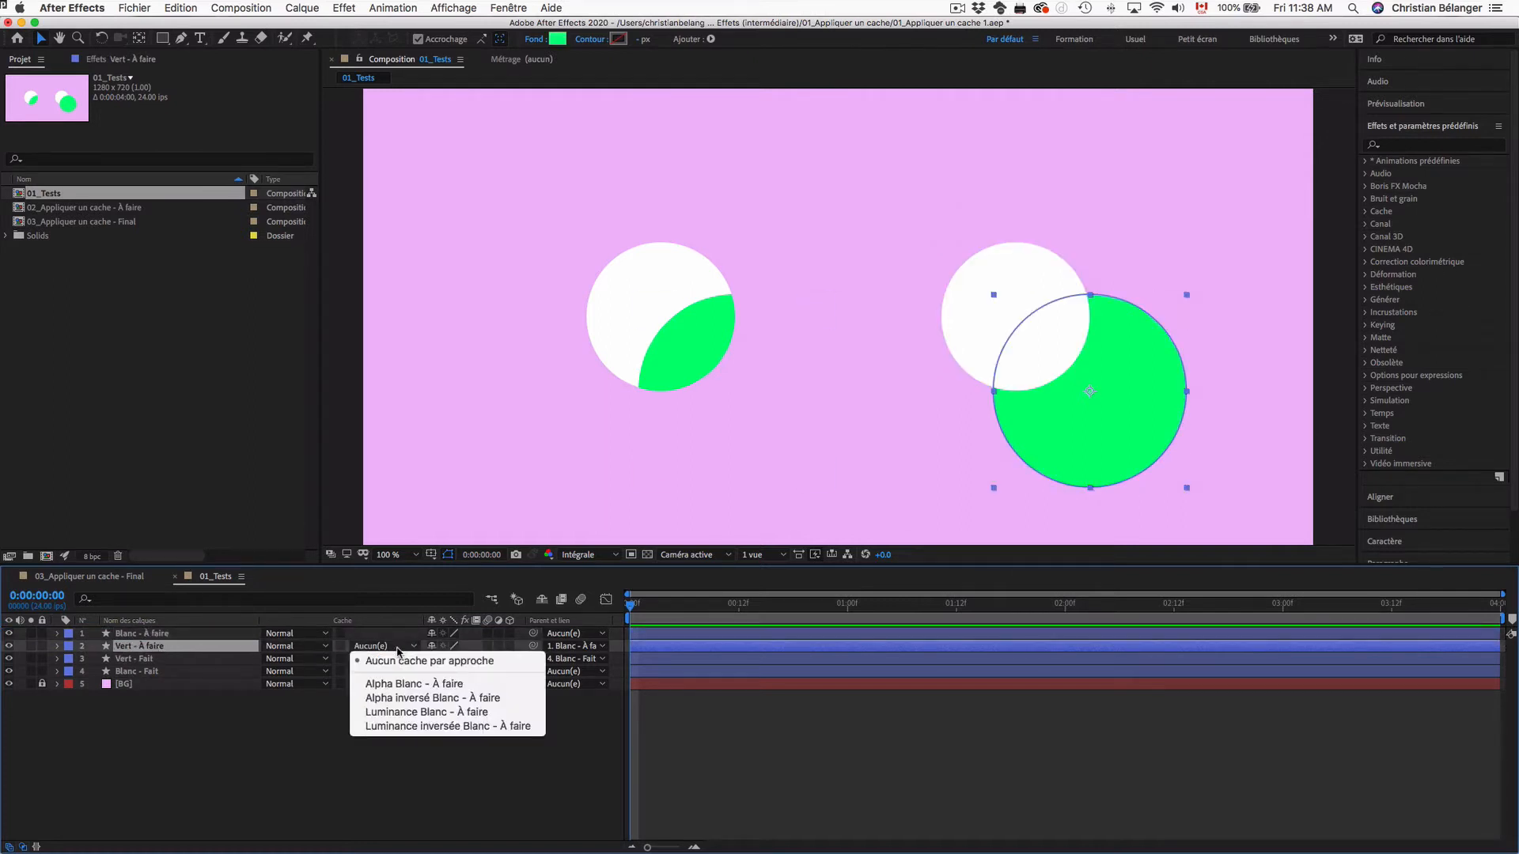
{"action": "left_click", "coordinate": [393, 685]}
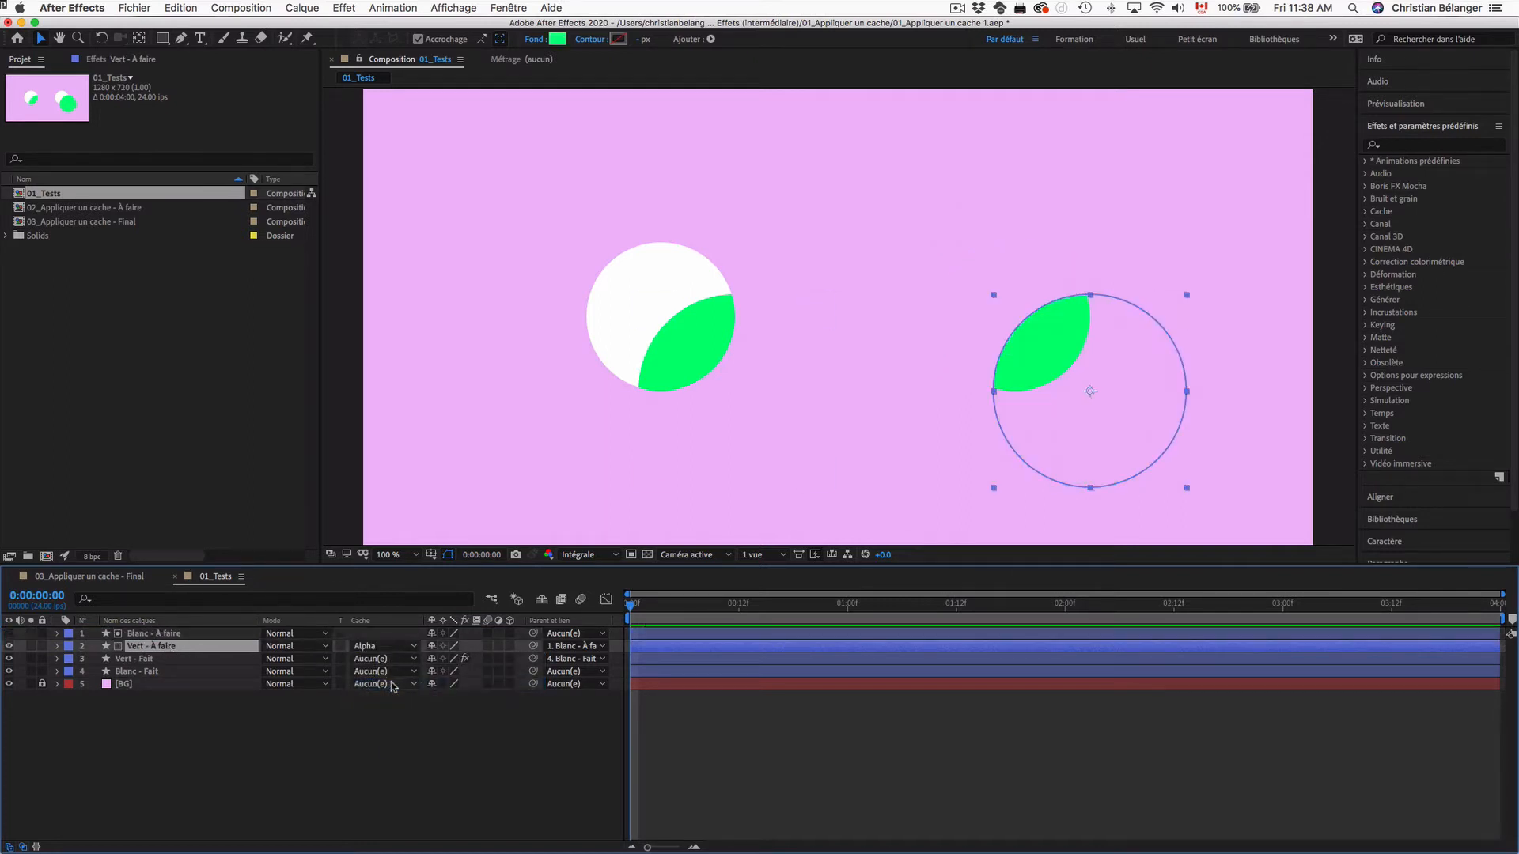
{"action": "left_click", "coordinate": [441, 789]}
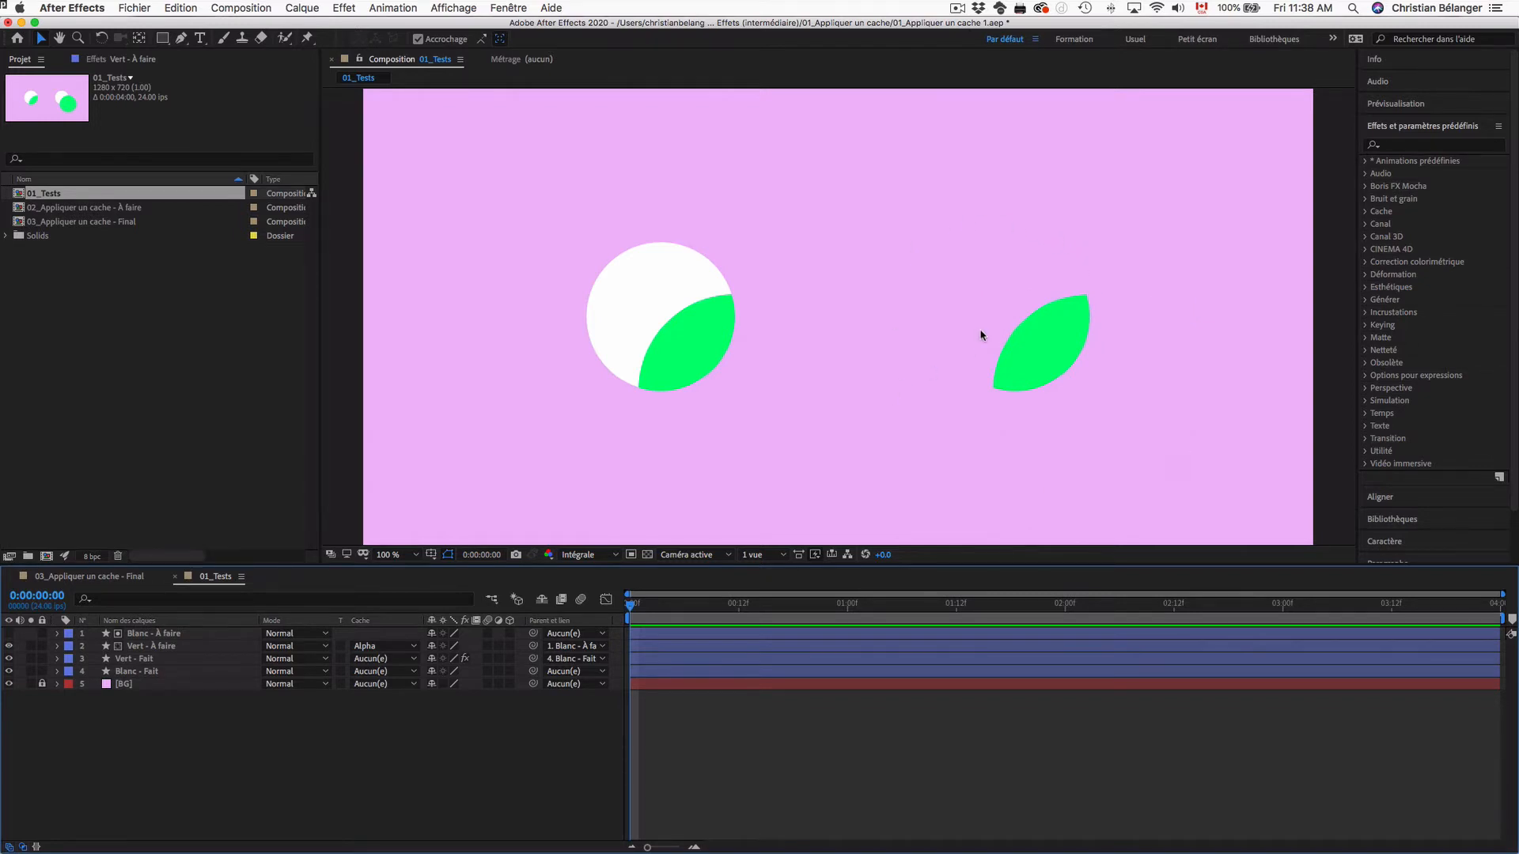
Turn on the visibility of the Blanc - À faire matte layer and try moving it below Vert - À faire.
{"action": "left_click", "coordinate": [1008, 333]}
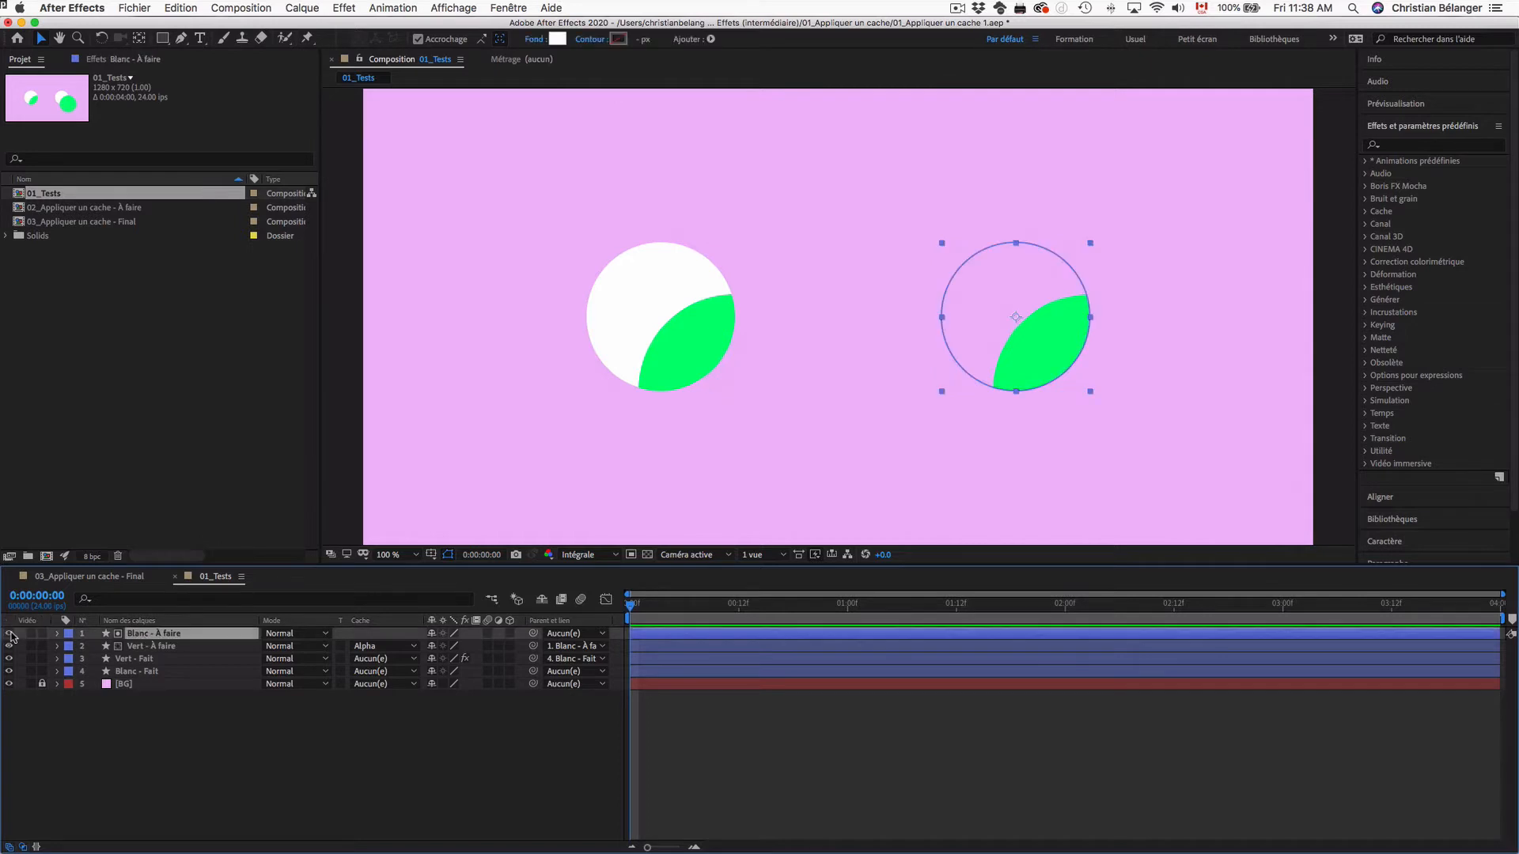
{"action": "left_click", "coordinate": [9, 633]}
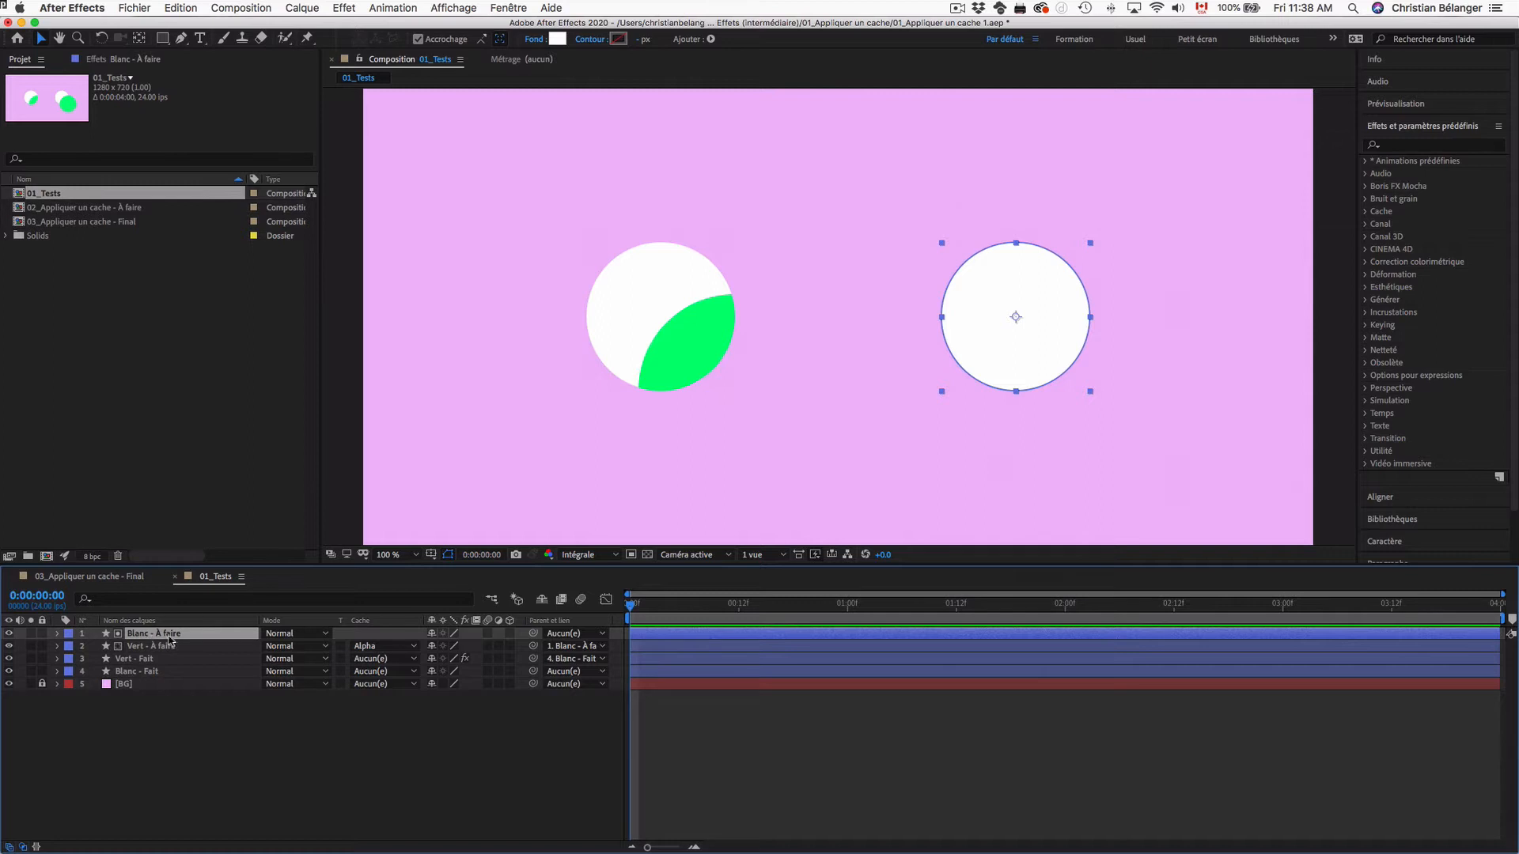
{"action": "left_click_drag", "start_coordinate": [164, 638], "coordinate": [166, 663]}
{"action": "left_click", "coordinate": [188, 748]}
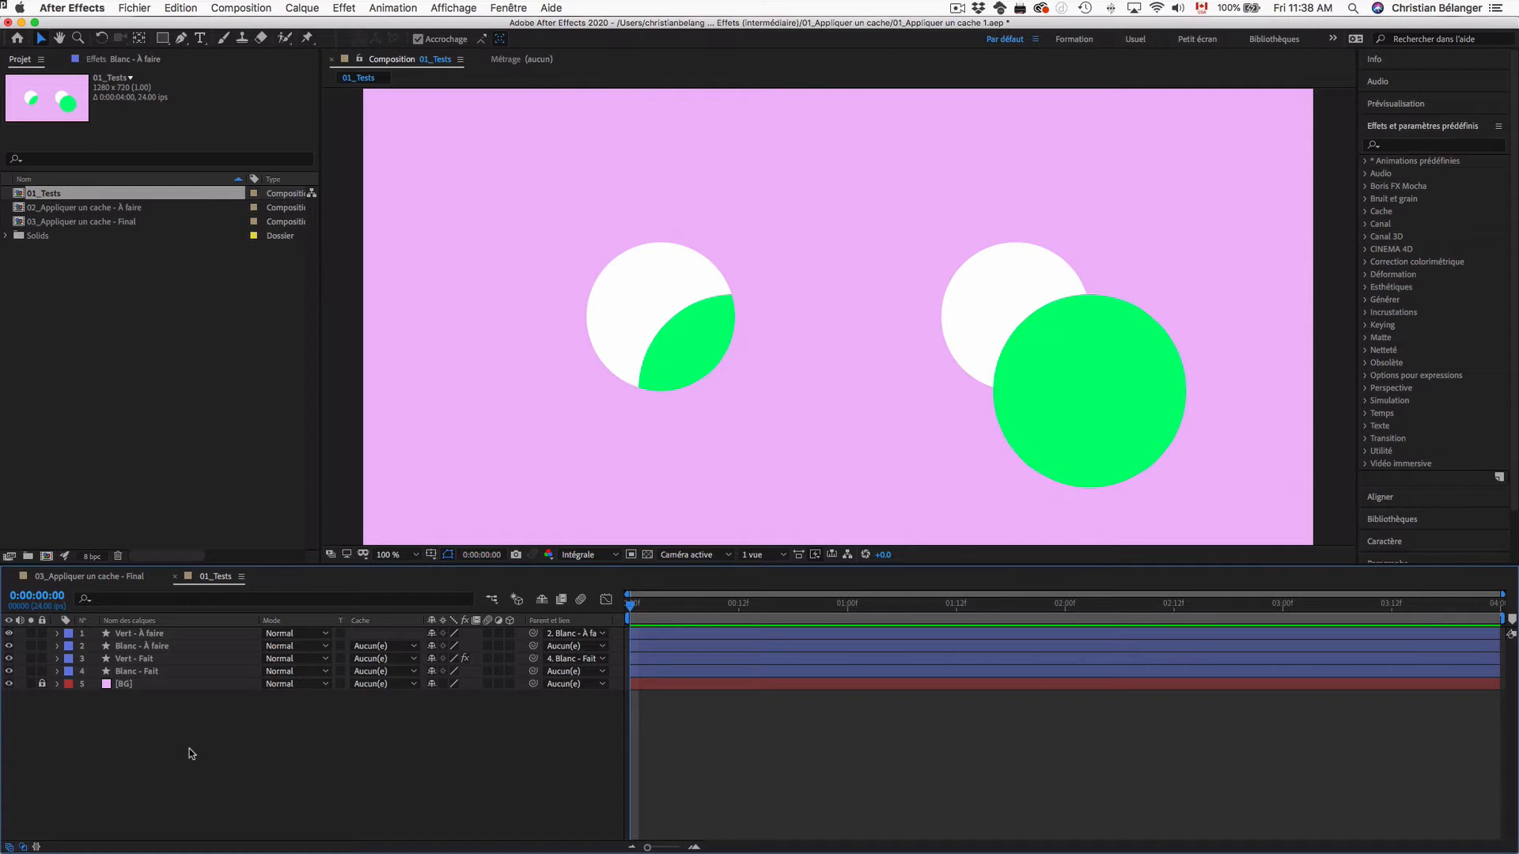
Undo the move of the Blanc - À faire layer, redo it, and clear the selection.
{"action": "key", "text": "super+z"}
{"action": "key", "text": "super+z"}
{"action": "key", "text": "super+z"}
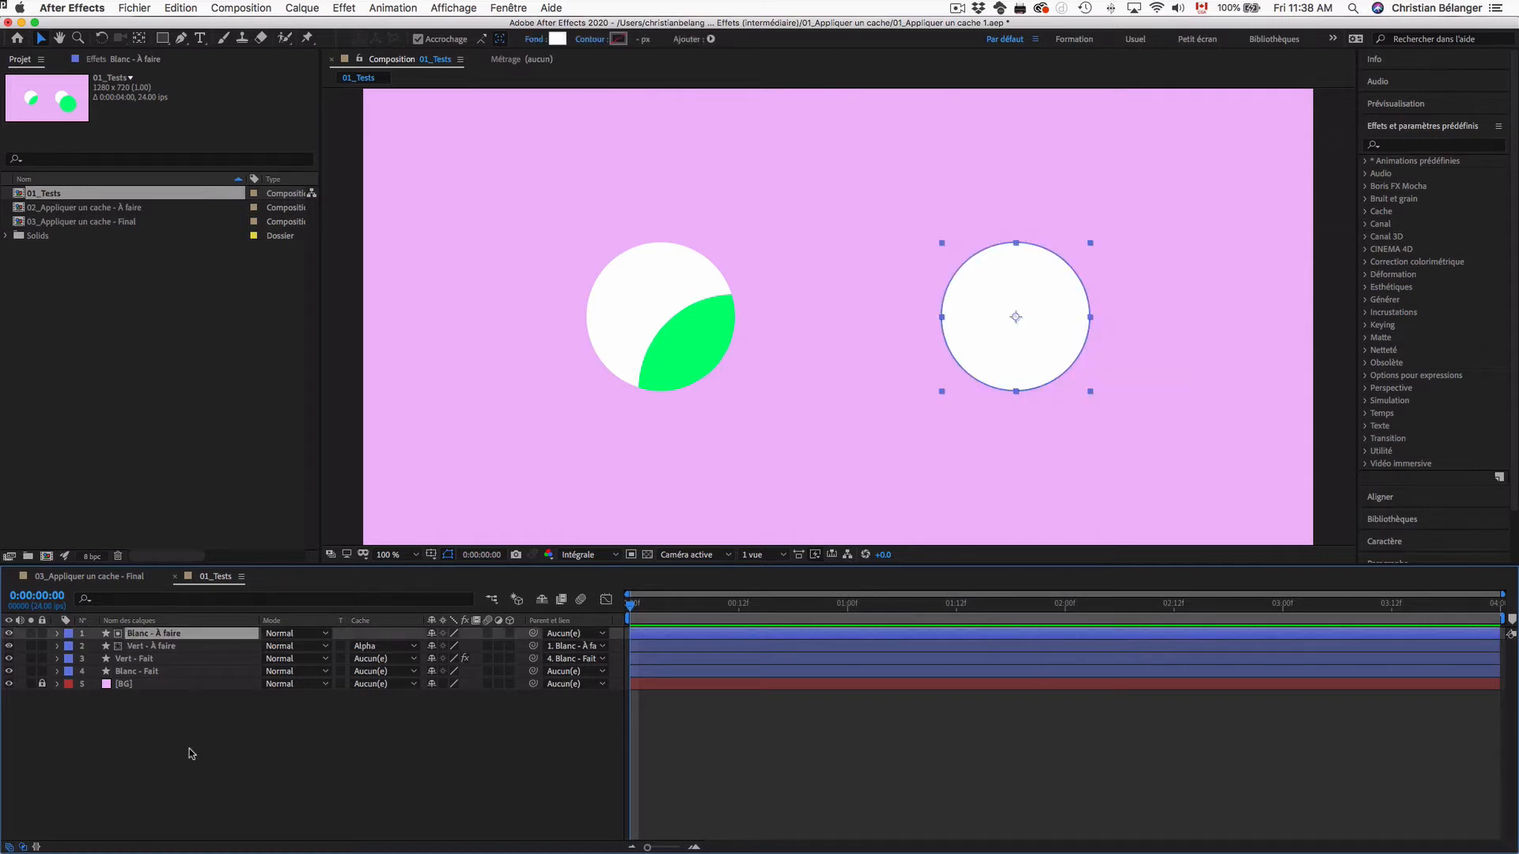
{"action": "key", "text": "super+shift+z"}
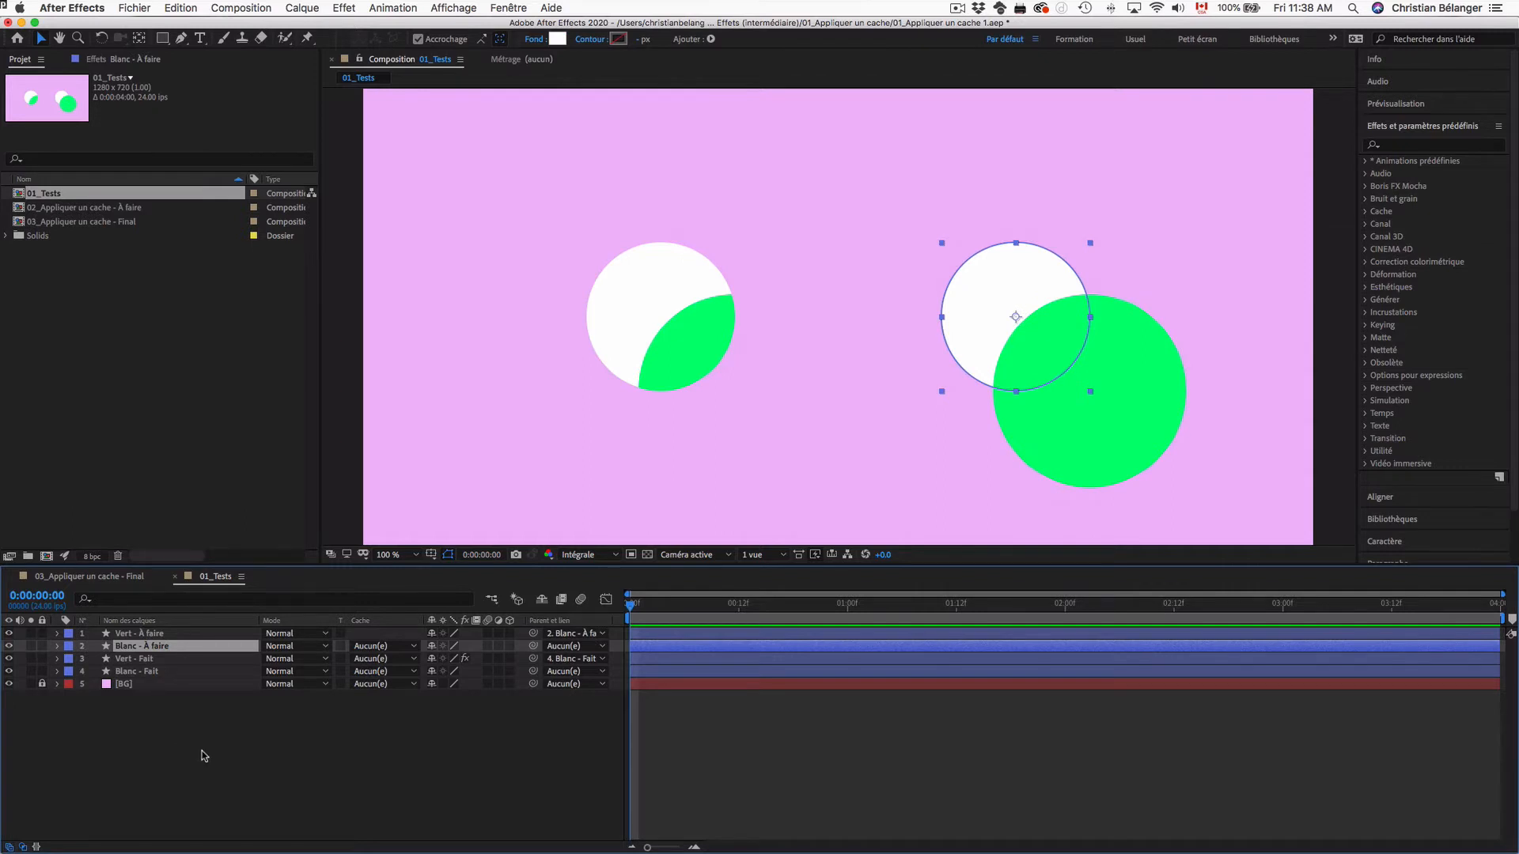
{"action": "left_click", "coordinate": [202, 752]}
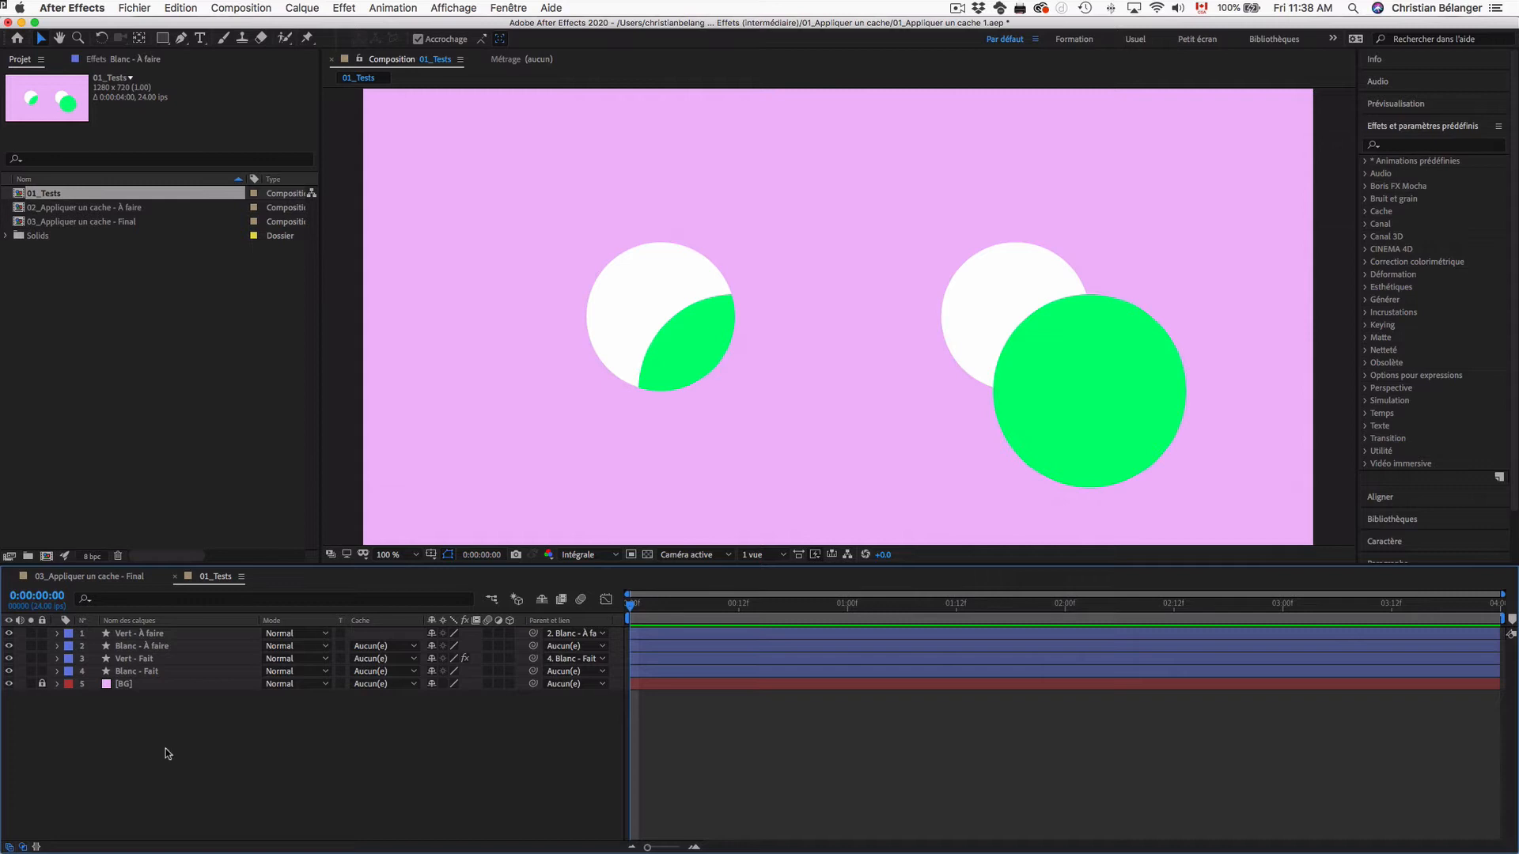
Search the effects for "appliquer" and apply the Appliquer un cache effect to the Vert - À faire layer.
{"action": "left_click", "coordinate": [1127, 428]}
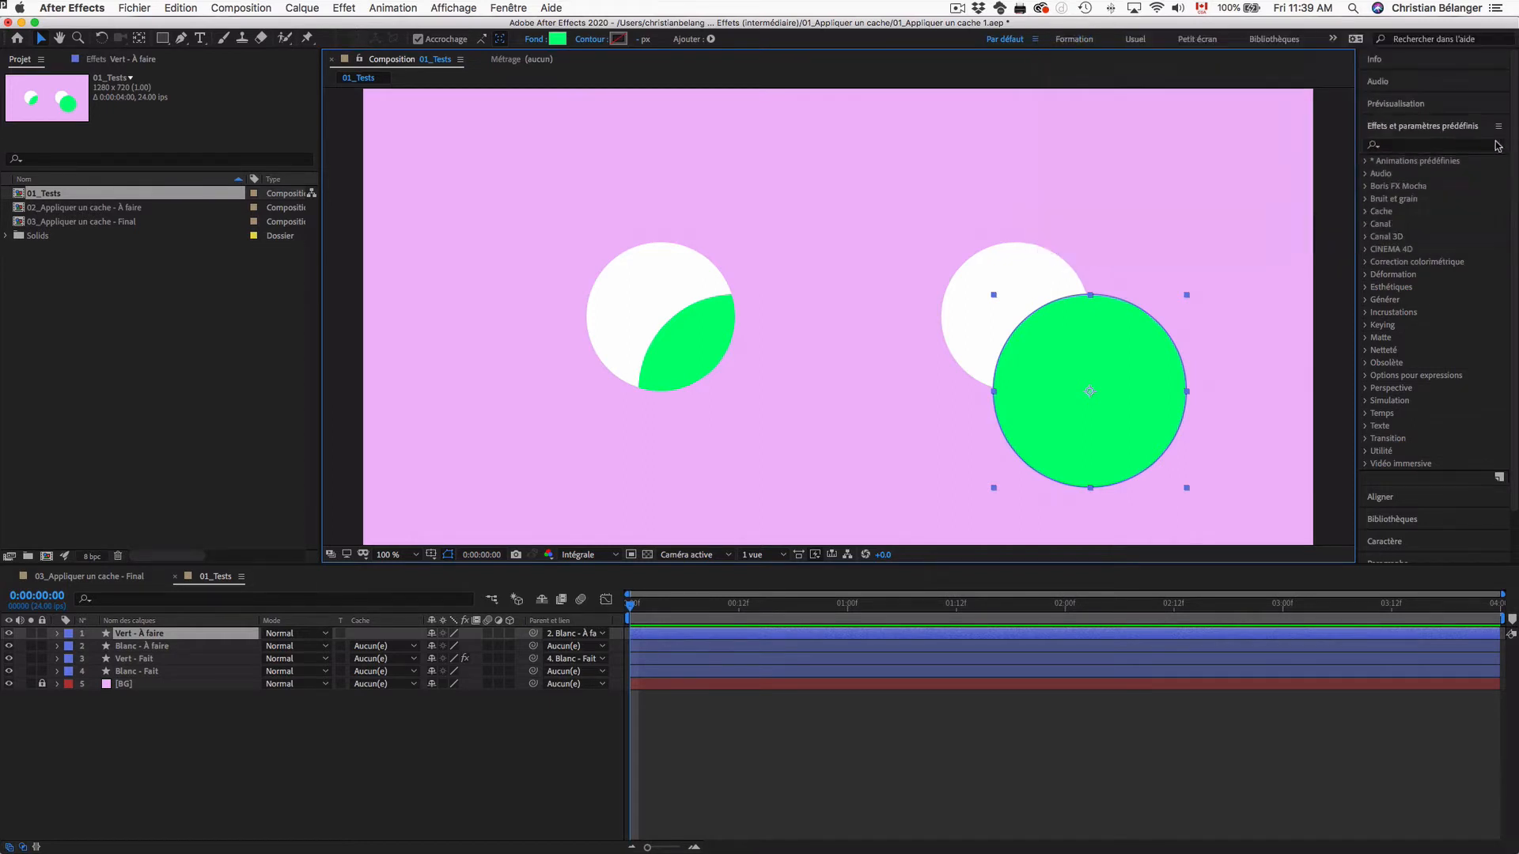
{"action": "left_click", "coordinate": [1428, 145]}
{"action": "type", "text": "apploq"}
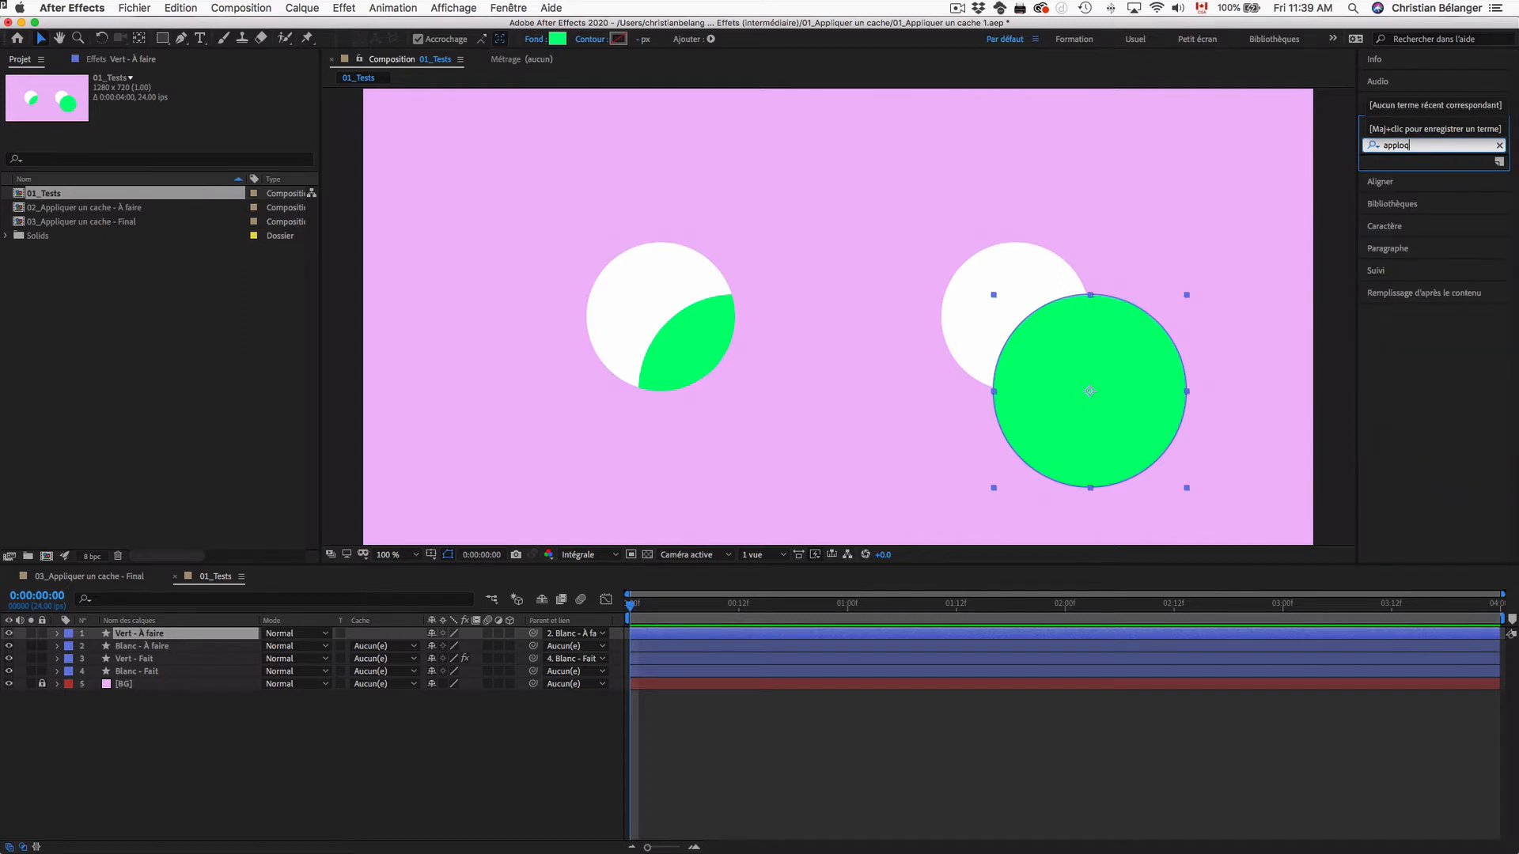
{"action": "key", "text": "BackSpace"}
{"action": "key", "text": "BackSpace"}
{"action": "type", "text": "iquer"}
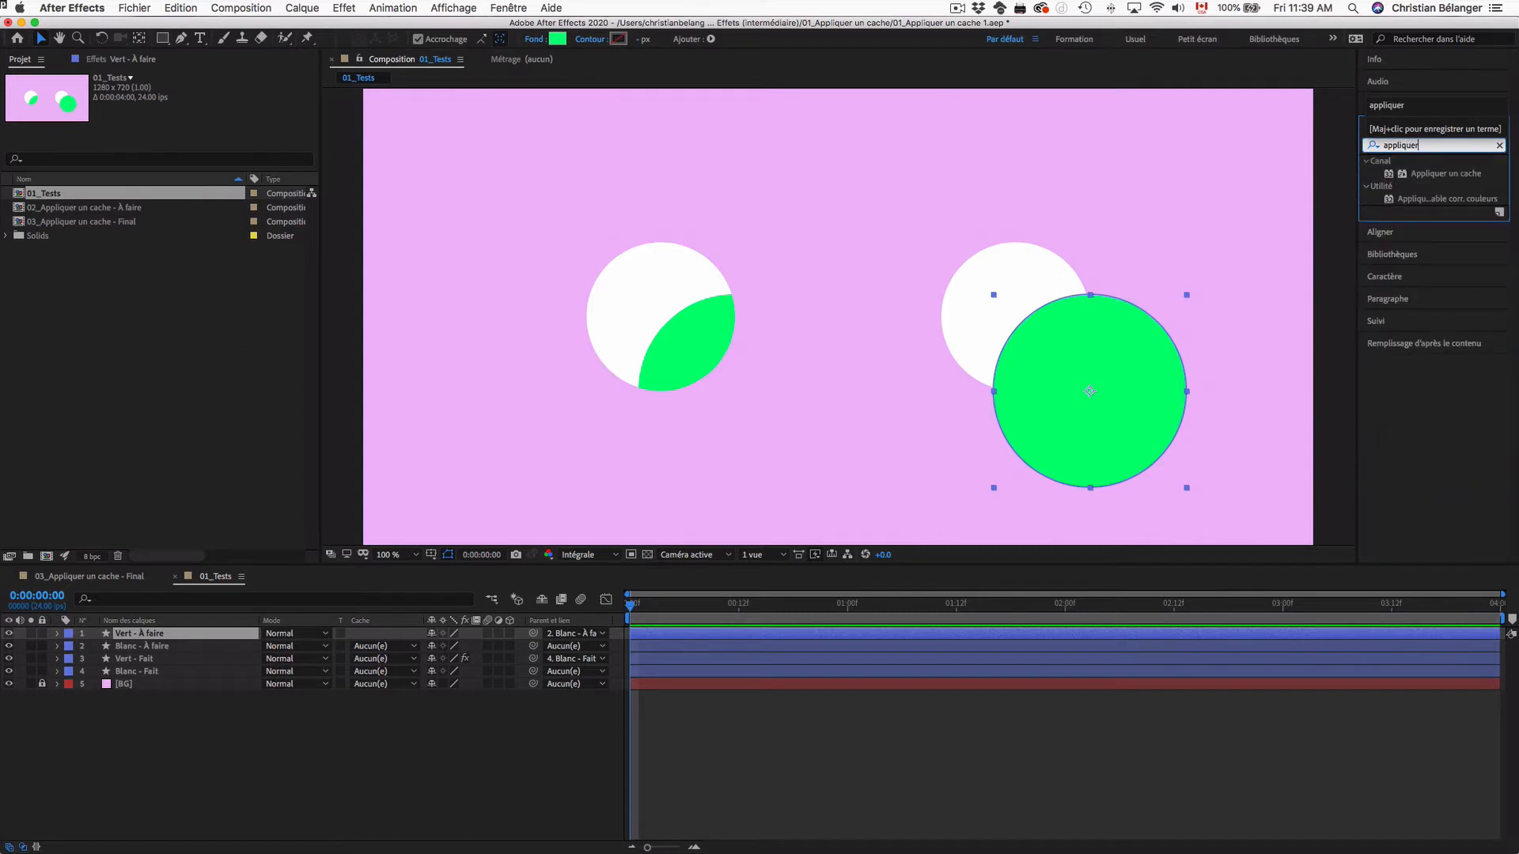
{"action": "left_click_drag", "start_coordinate": [1390, 175], "coordinate": [1144, 356]}
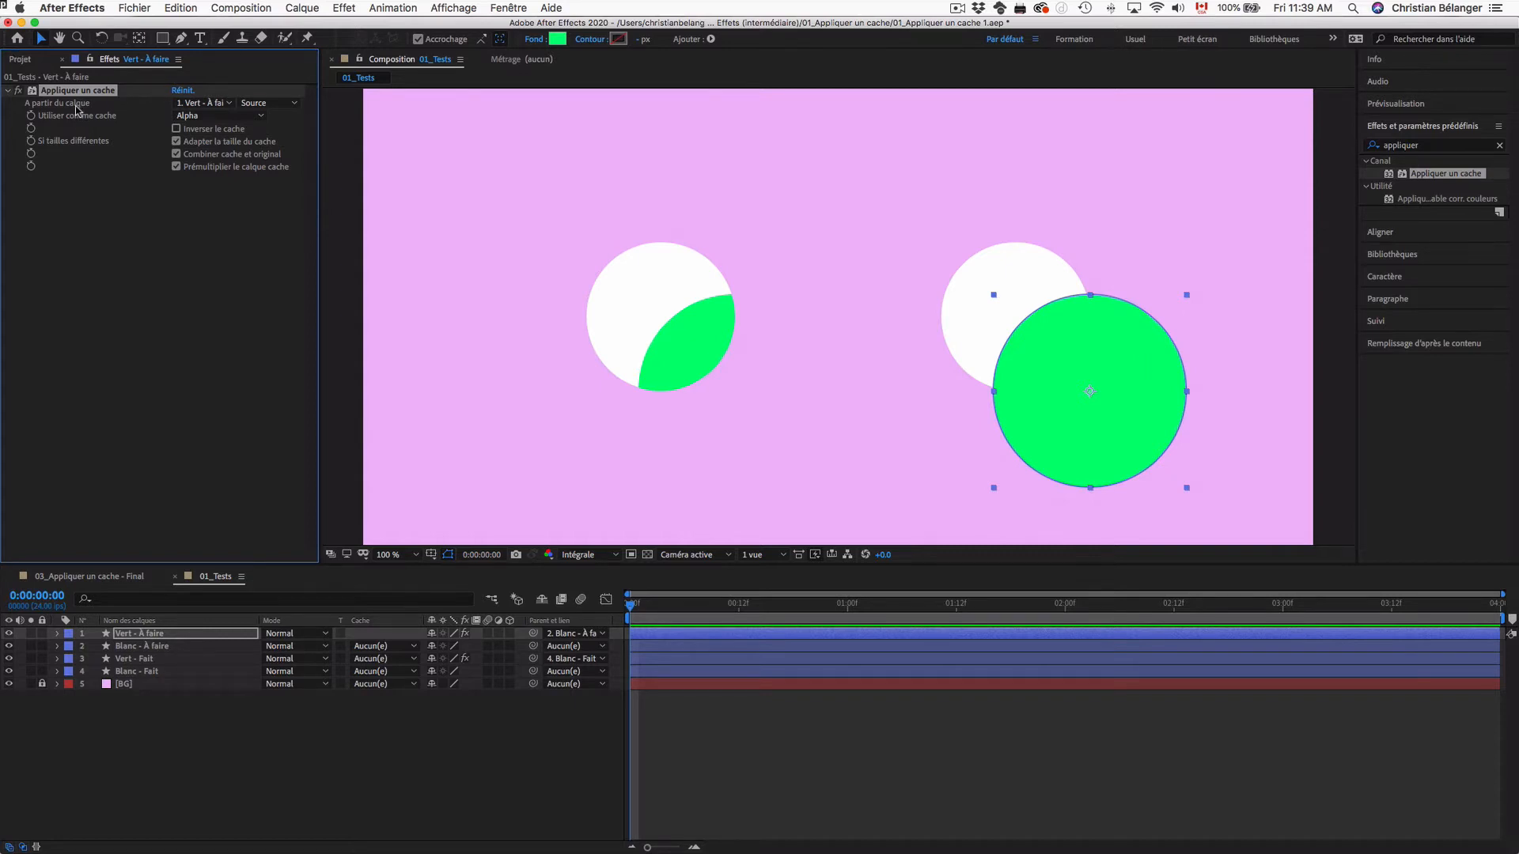
Set the Appliquer un cache effect on Vert - À faire to take its matte from layer 2. Blanc - À faire.
{"action": "left_click", "coordinate": [203, 105]}
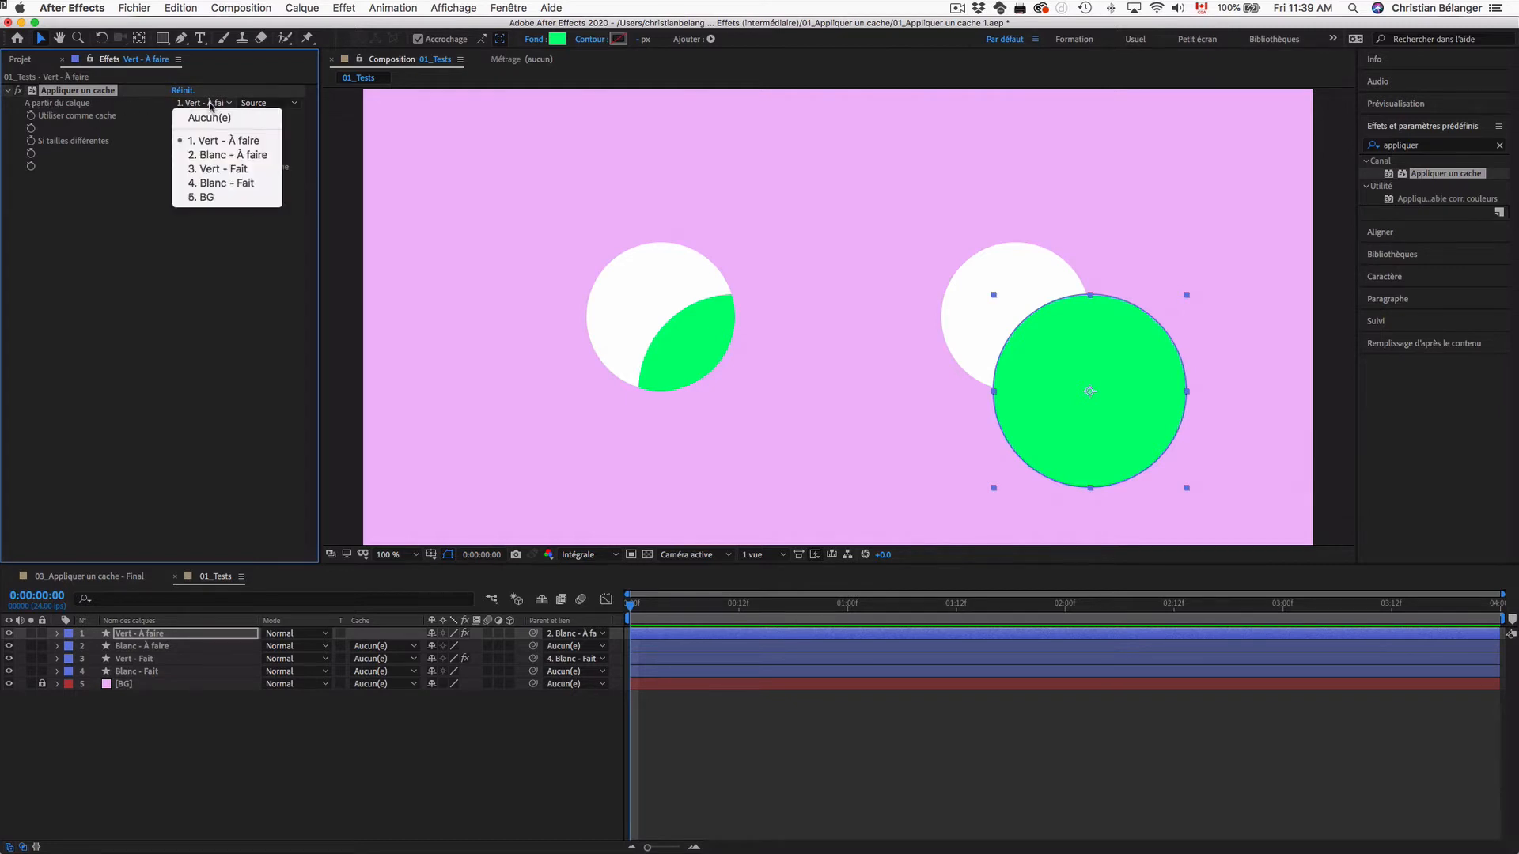
{"action": "left_click", "coordinate": [212, 154]}
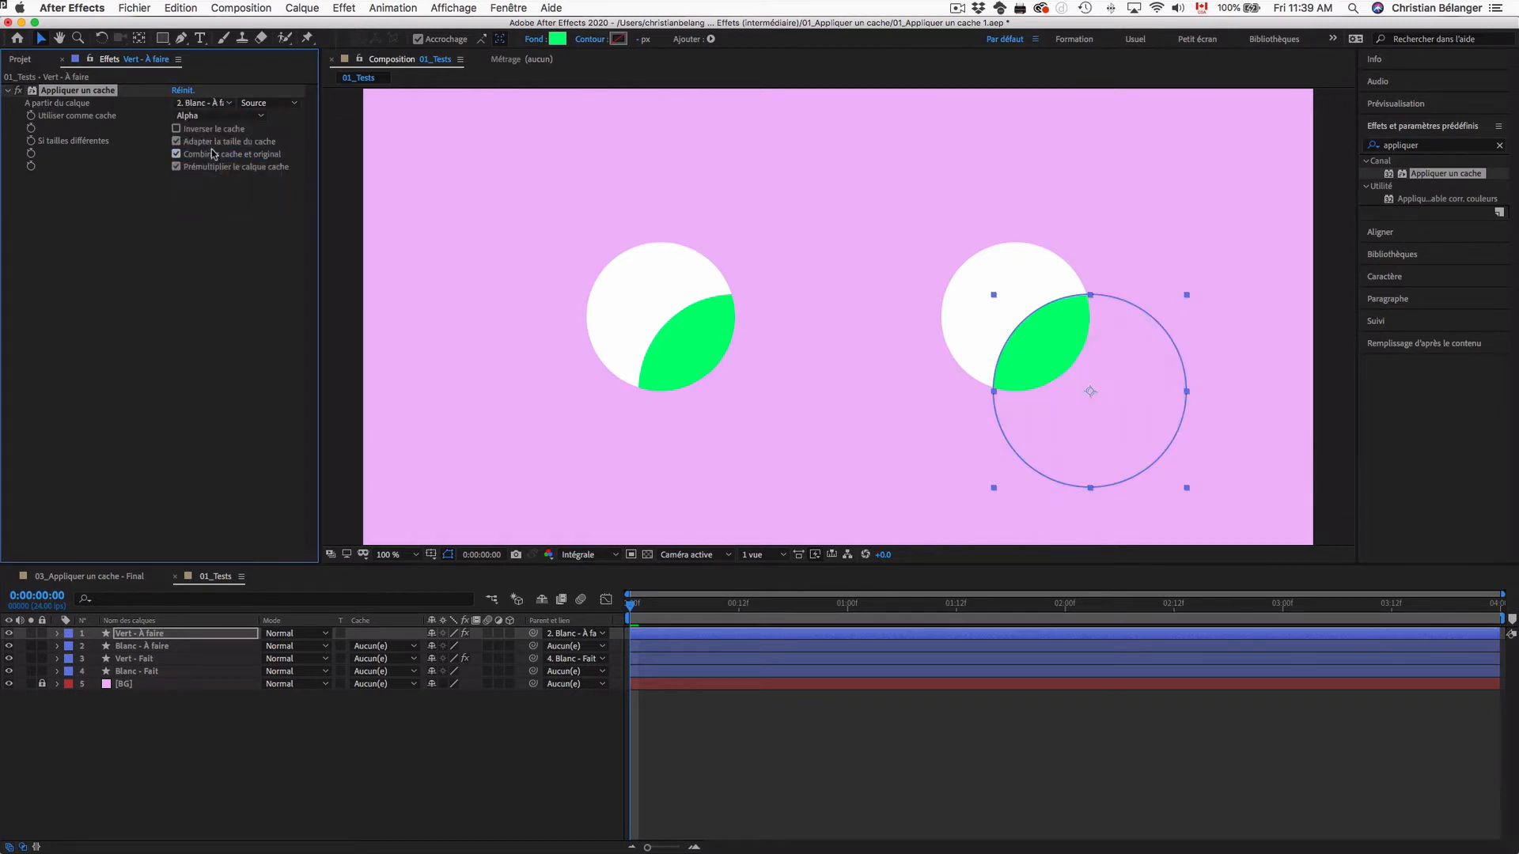
{"action": "left_click", "coordinate": [305, 741]}
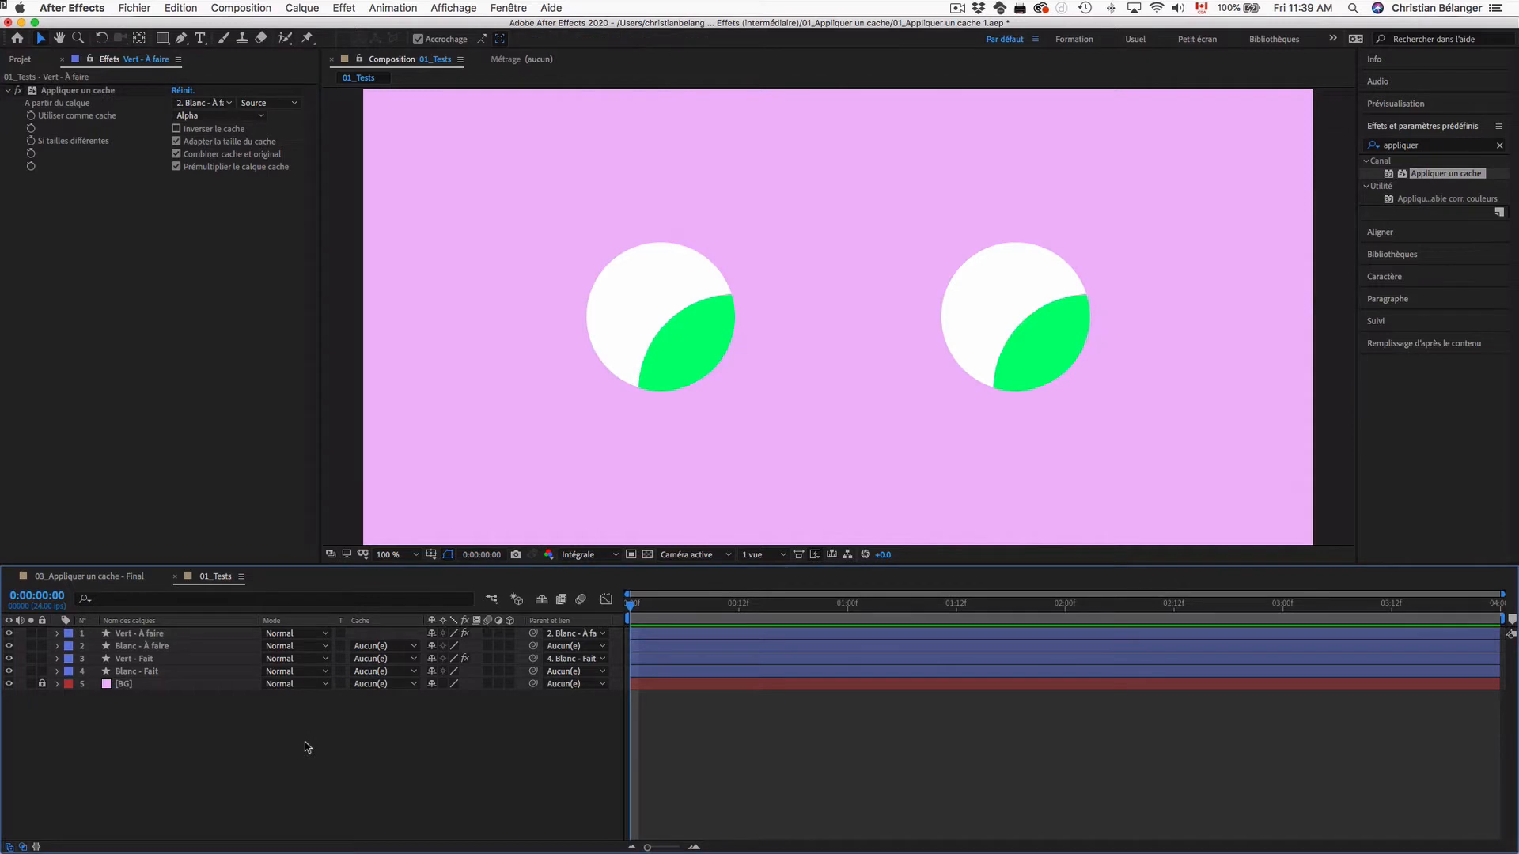
Check the matte by toggling the Blanc - À faire layer's visibility and scrubbing its Position value.
{"action": "left_click", "coordinate": [9, 646]}
{"action": "left_click", "coordinate": [9, 646]}
{"action": "left_click", "coordinate": [163, 645]}
{"action": "key", "text": "p"}
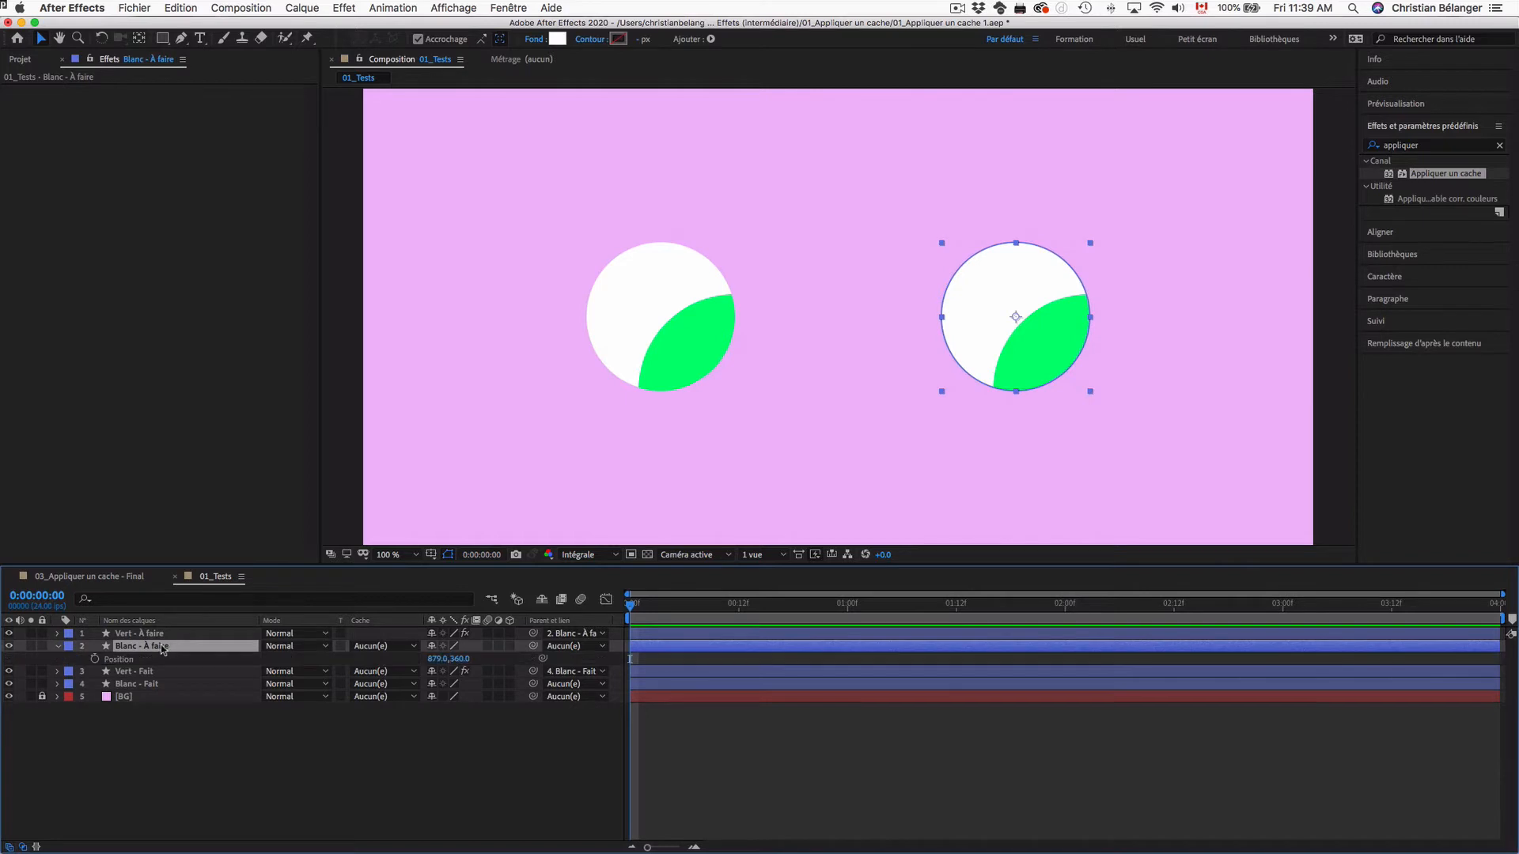
{"action": "mouse_move", "coordinate": [448, 659]}
{"action": "left_mouse_down"}
{"action": "mouse_move", "coordinate": [427, 660]}
{"action": "mouse_move", "coordinate": [464, 661]}
{"action": "mouse_move", "coordinate": [384, 661]}
{"action": "mouse_move", "coordinate": [421, 660]}
{"action": "left_mouse_up"}
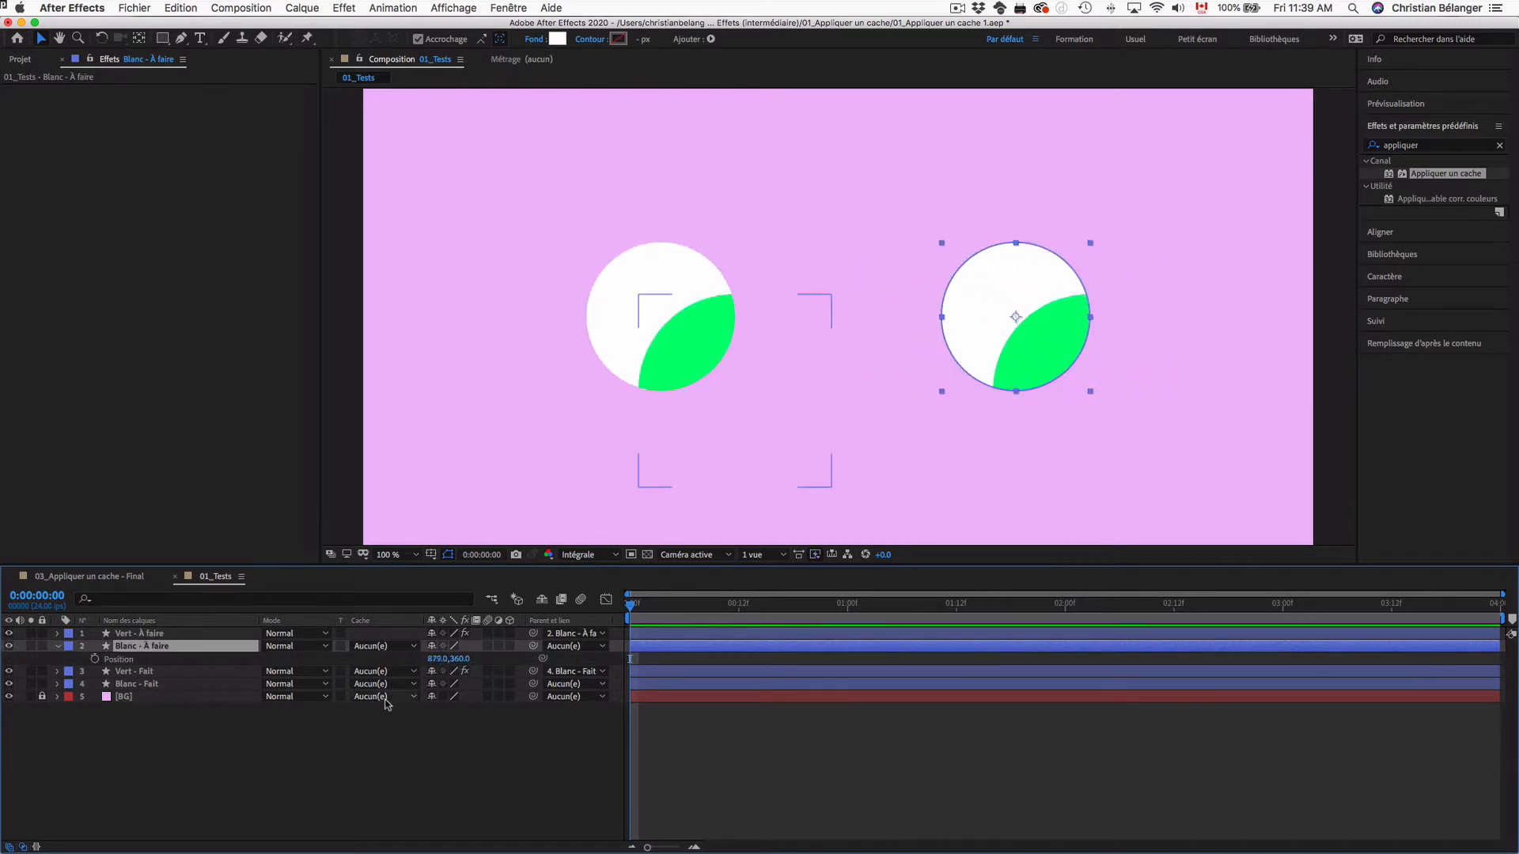
{"action": "left_click", "coordinate": [355, 771]}
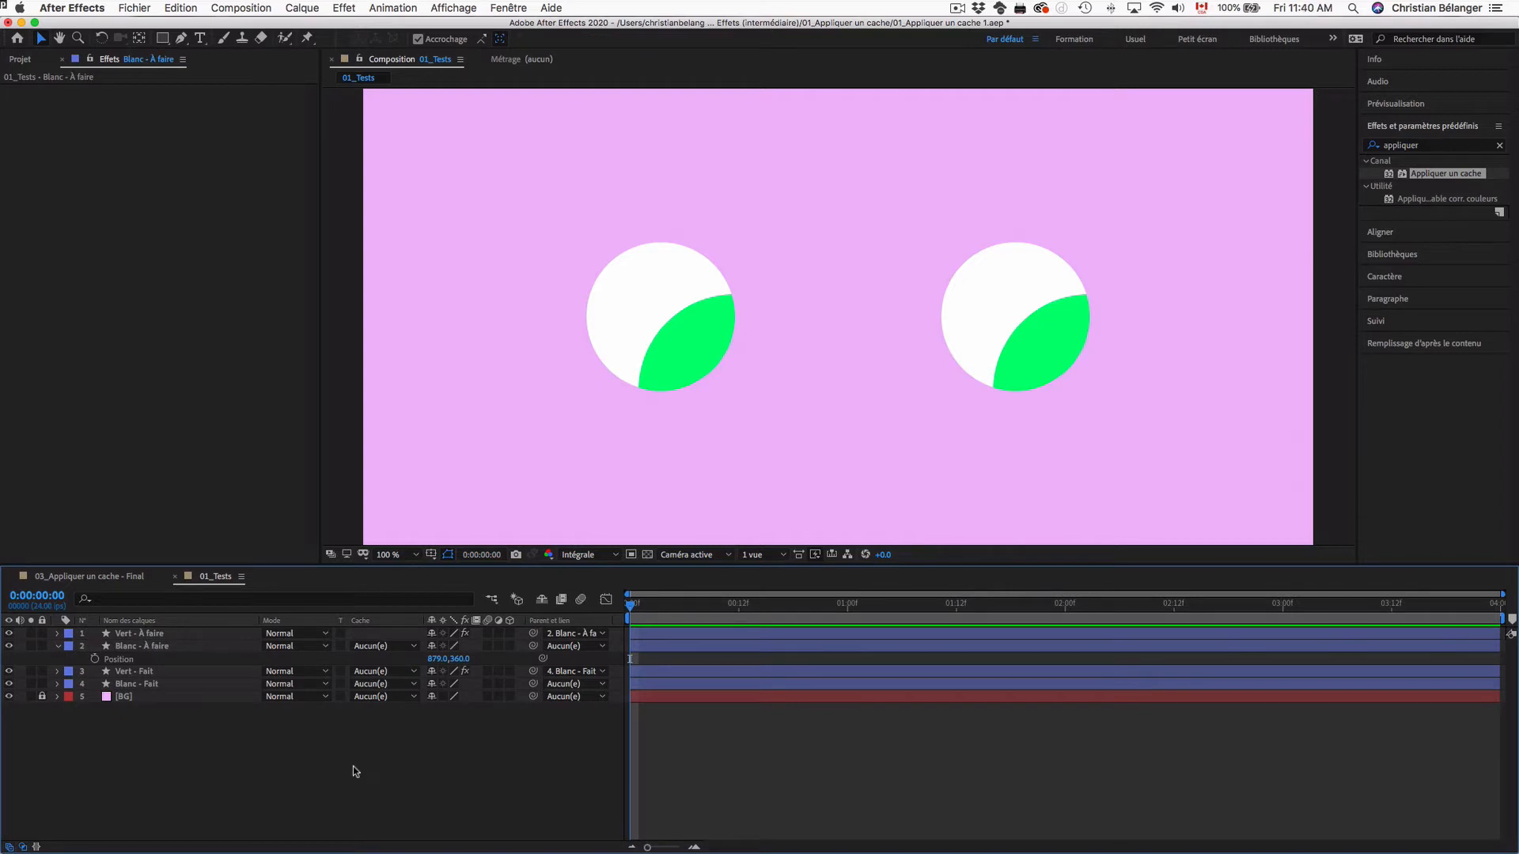
Review the 03_Appliquer un cache - Final composition, and open the 02_Appliquer un cache - À faire composition for editing.
{"action": "left_click", "coordinate": [19, 59]}
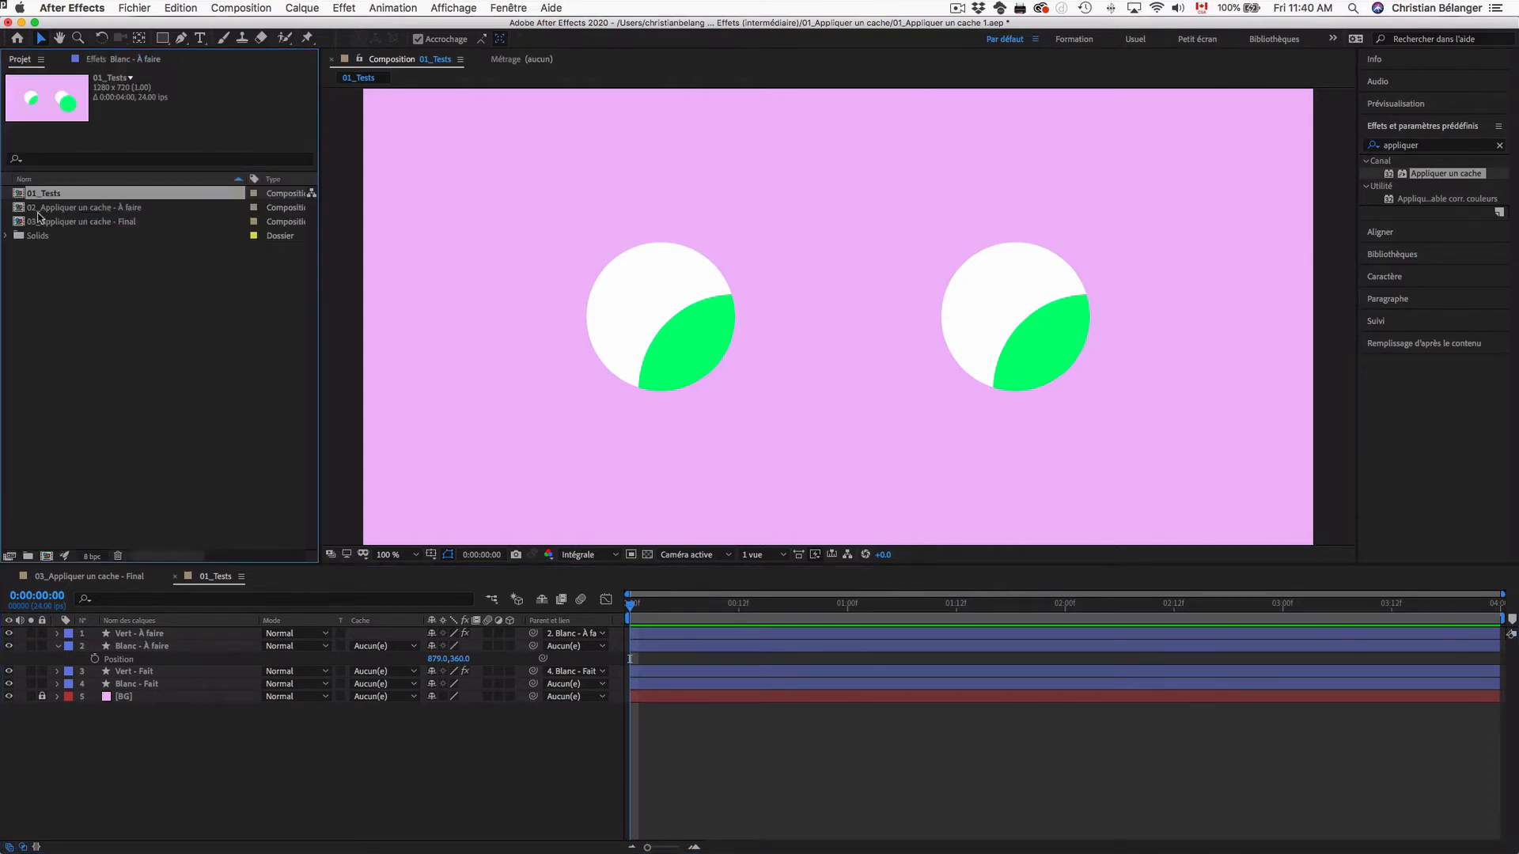
{"action": "double_click", "coordinate": [74, 222]}
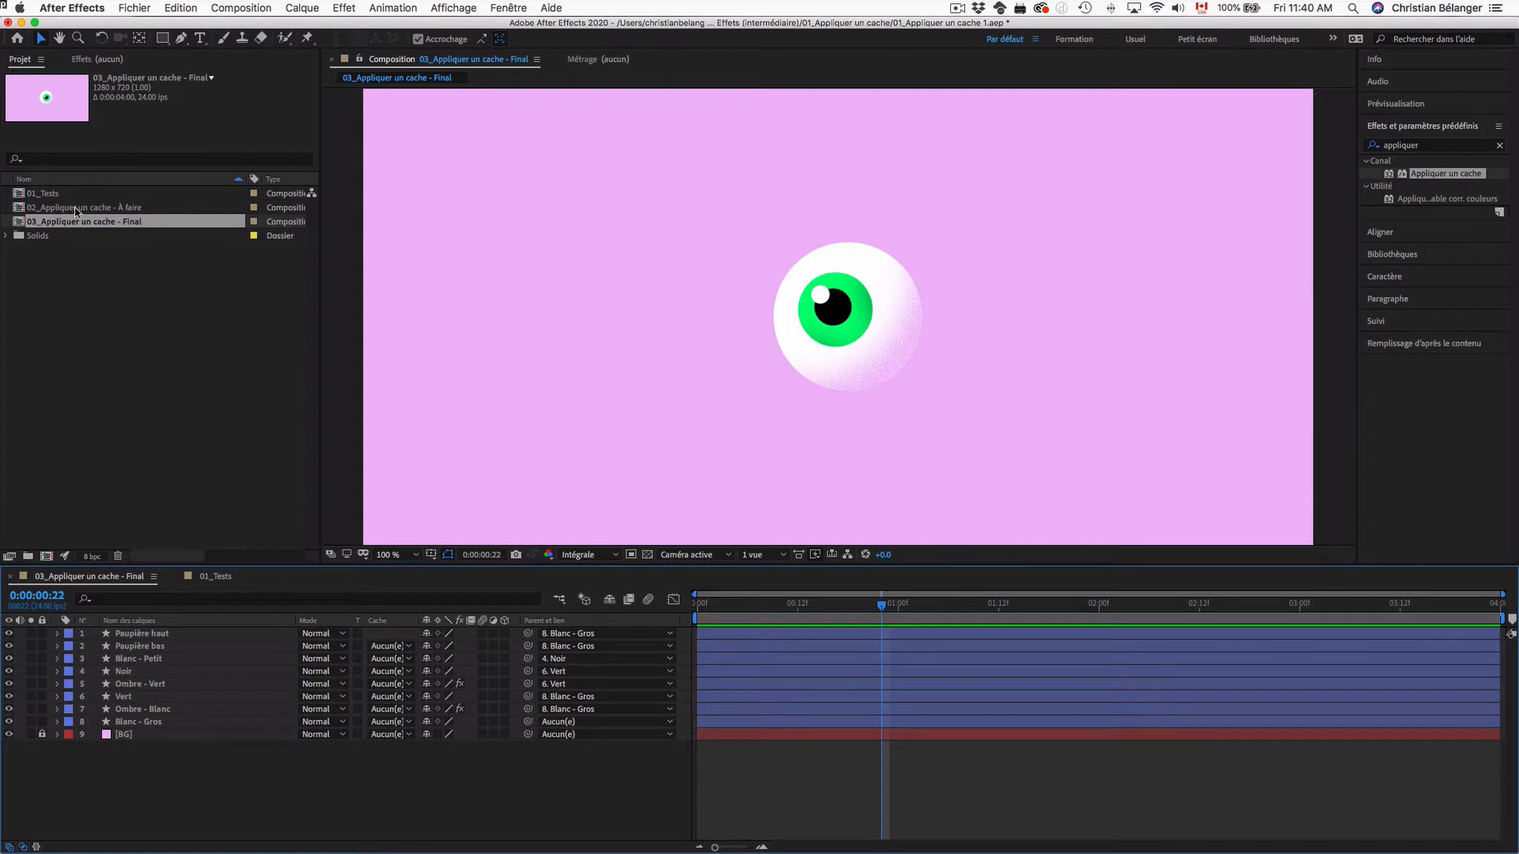
{"action": "double_click", "coordinate": [76, 211]}
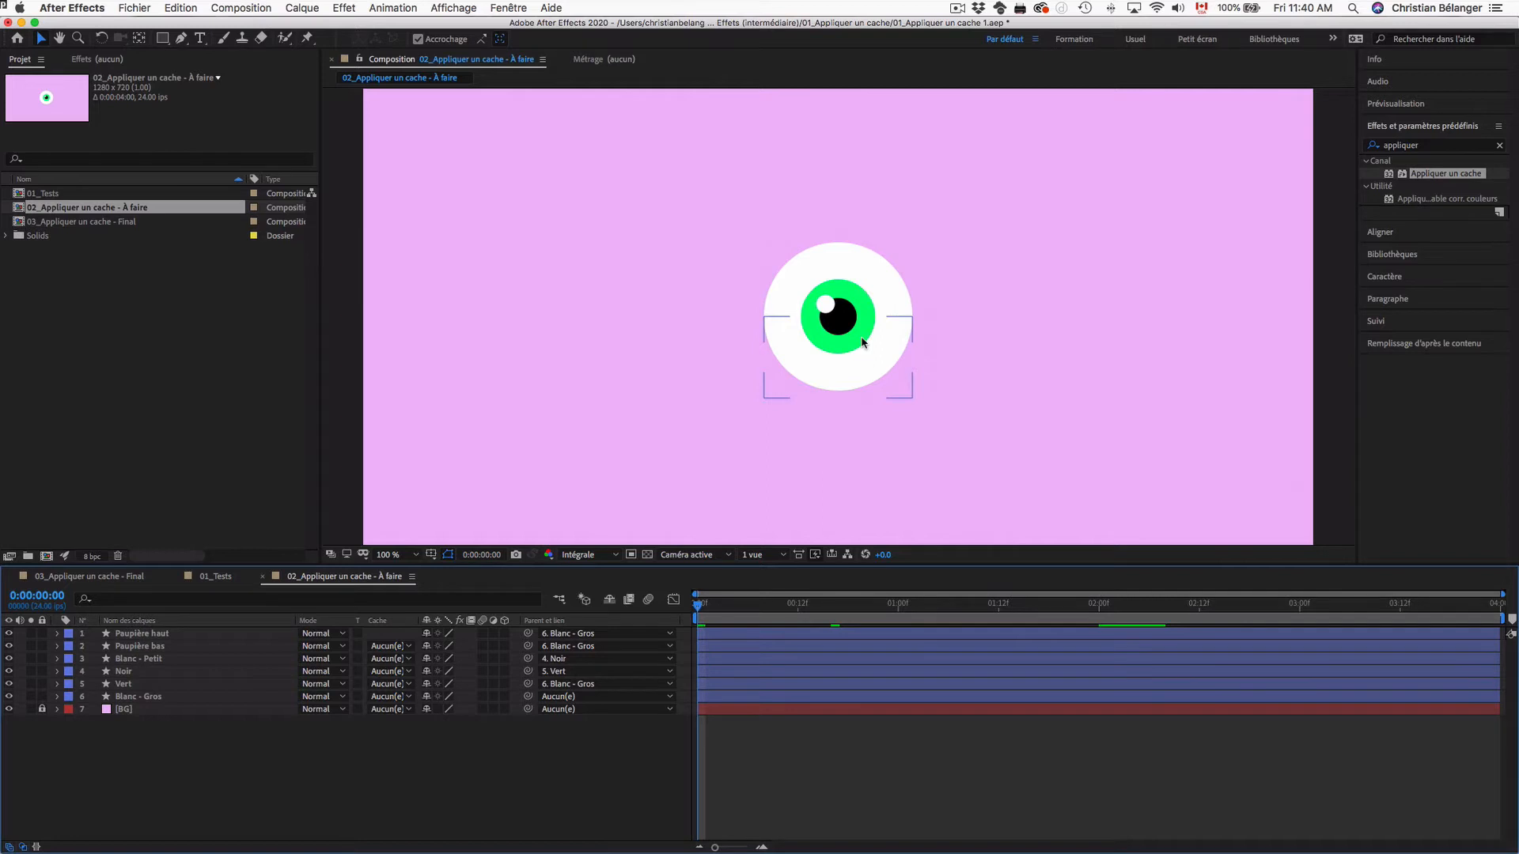
Draw a closed filled Pen tool shape whose curved inner edge crosses the eye's lower right, extending past the eyeball.
{"action": "key", "text": "g"}
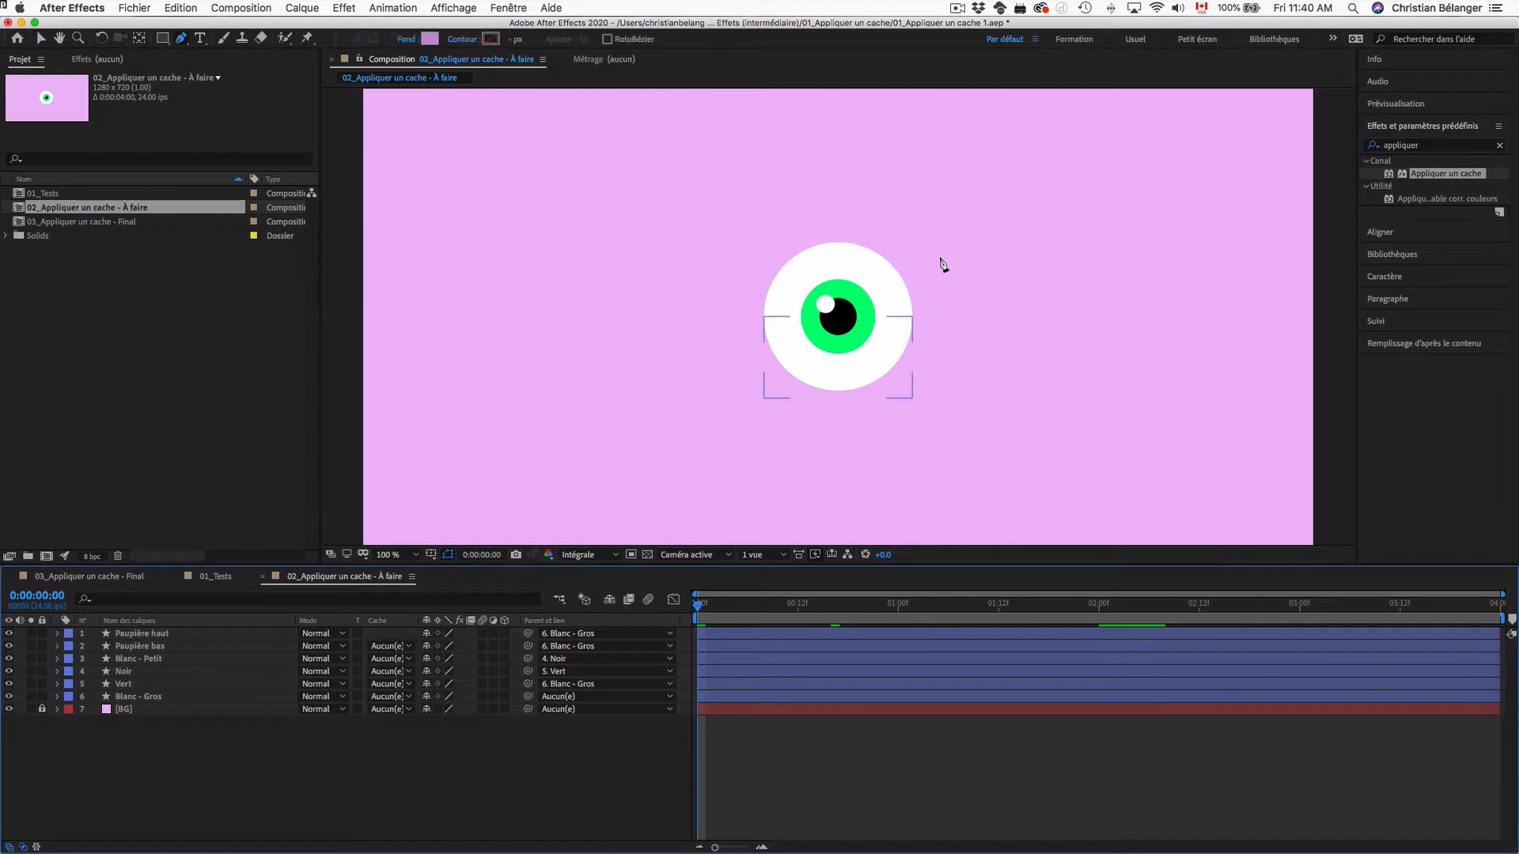
{"action": "left_click_drag", "start_coordinate": [900, 224], "coordinate": [912, 268]}
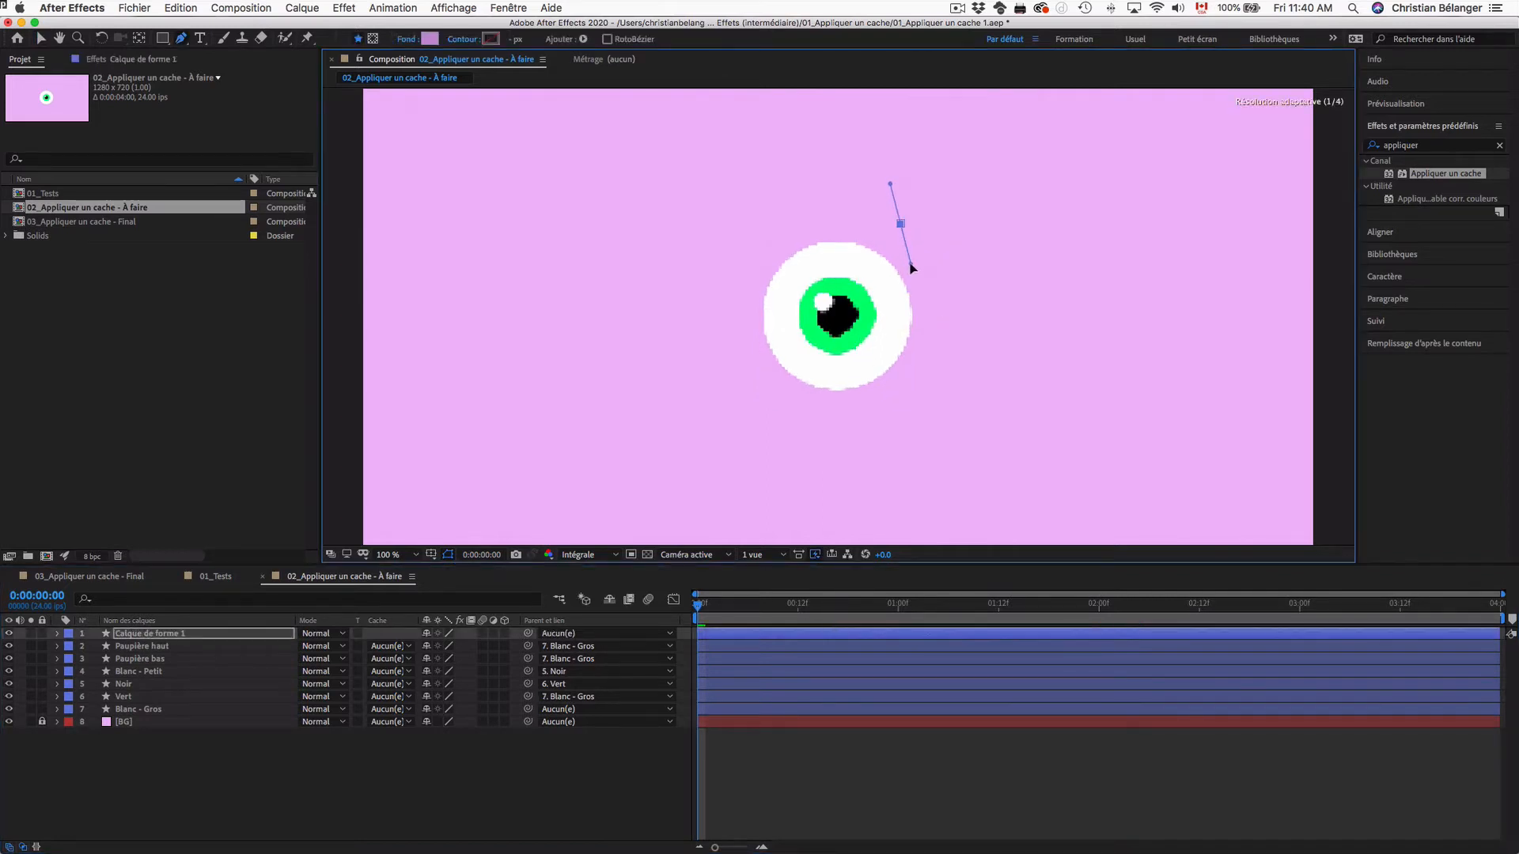
{"action": "left_click_drag", "start_coordinate": [763, 381], "coordinate": [620, 370]}
{"action": "left_click", "coordinate": [856, 463]}
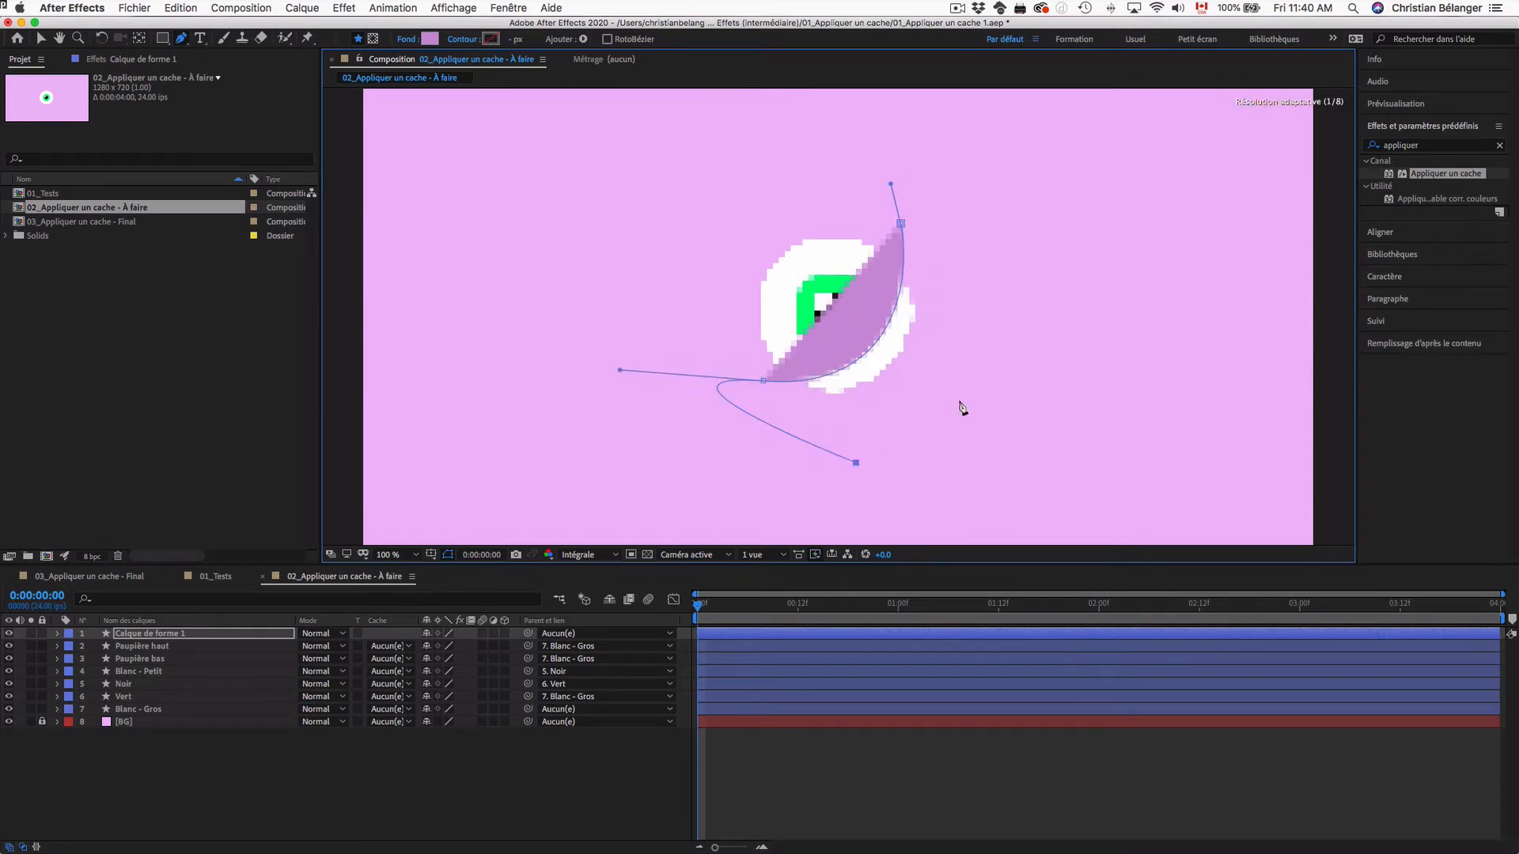
{"action": "left_click", "coordinate": [986, 348]}
{"action": "left_click", "coordinate": [900, 224]}
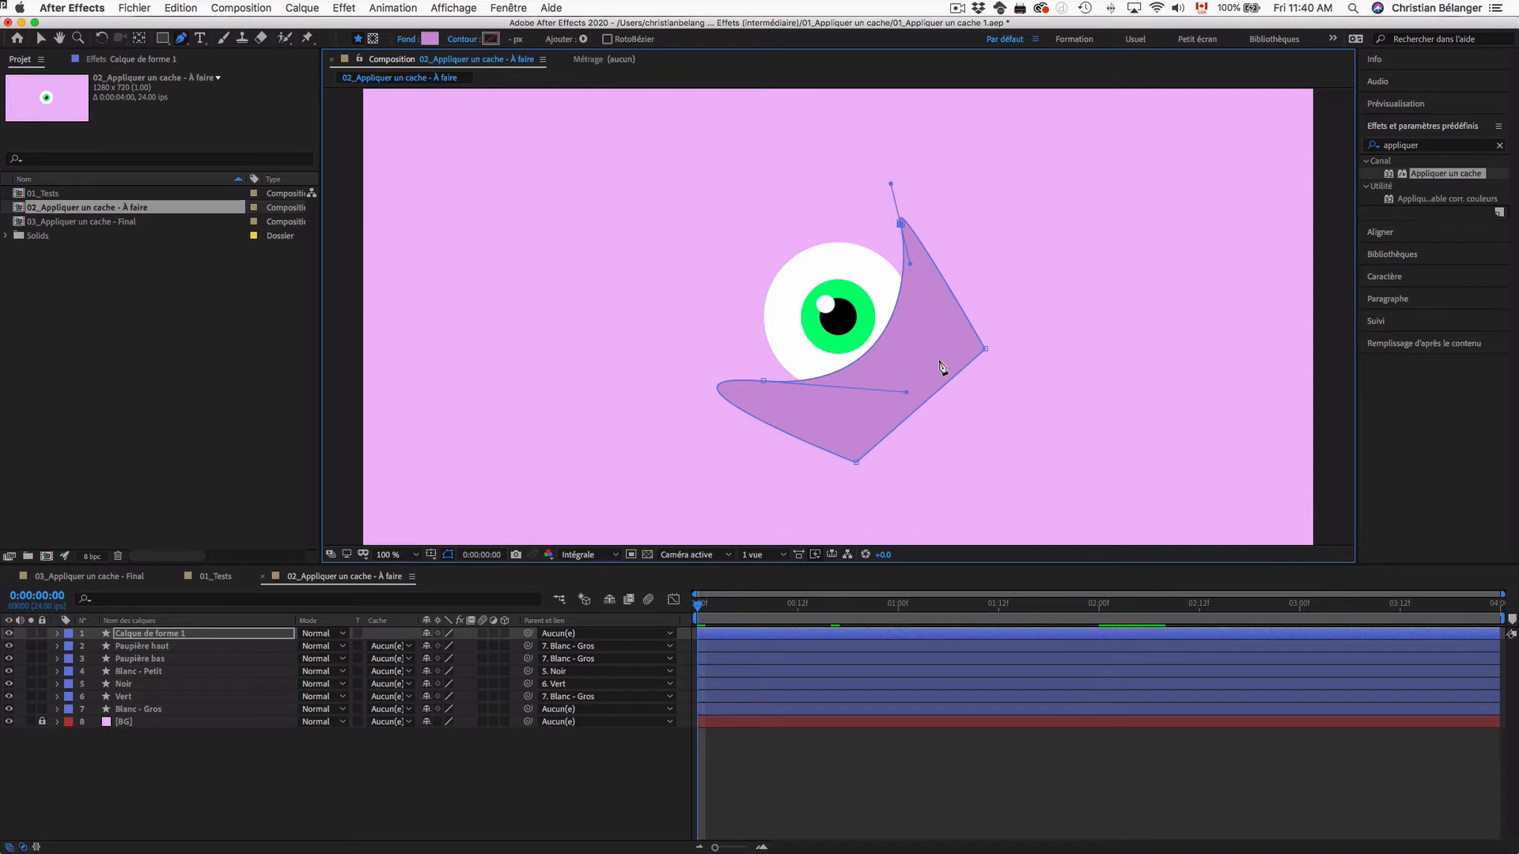
Search the effects for "flou" and apply Flou encadré accéléré to the new shape layer.
{"action": "left_click", "coordinate": [1434, 147]}
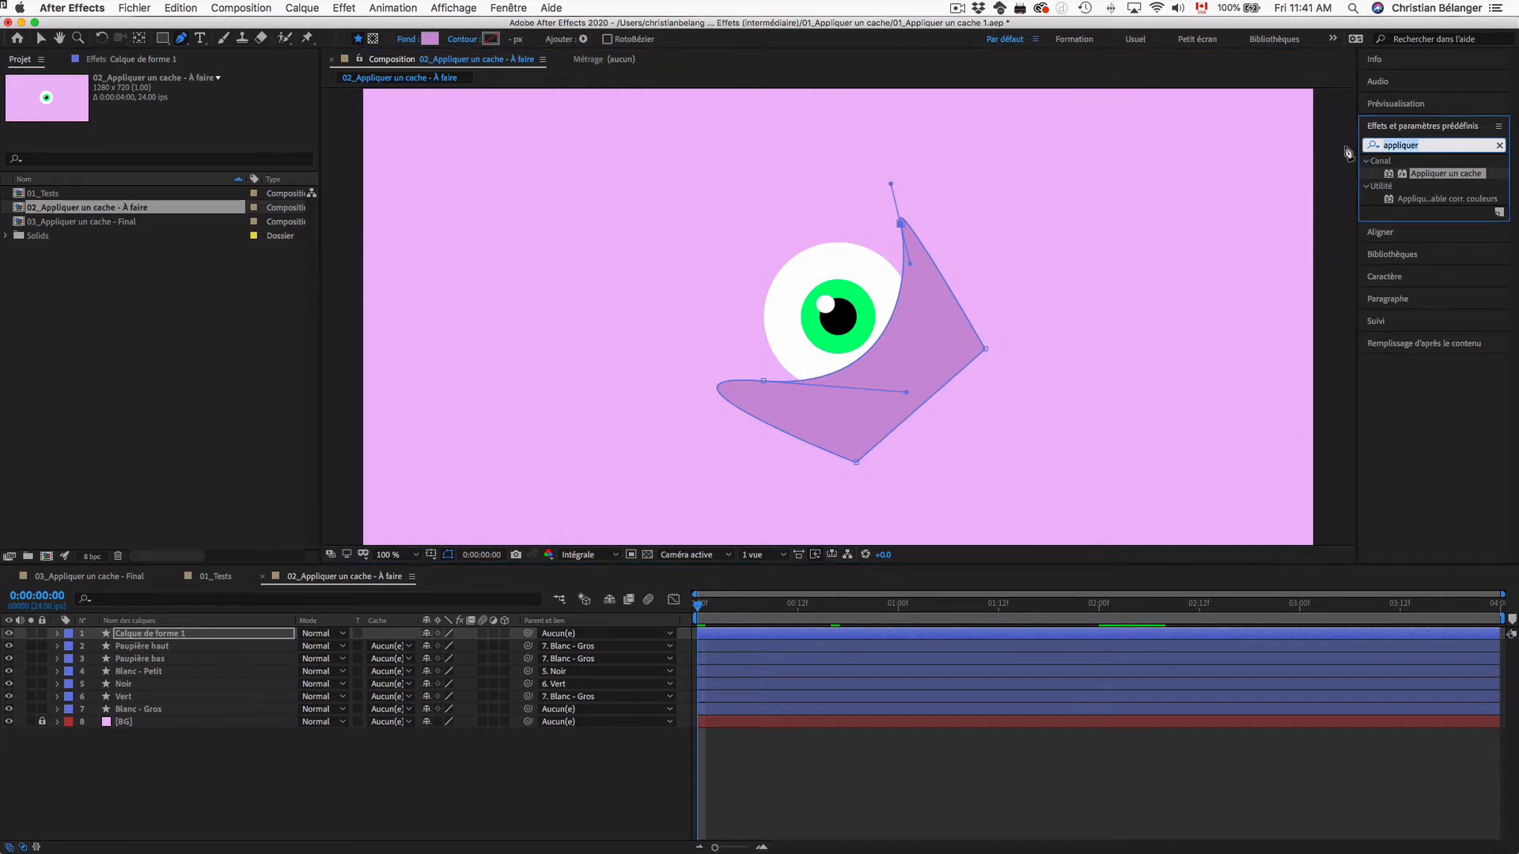
{"action": "type", "text": "flou acc"}
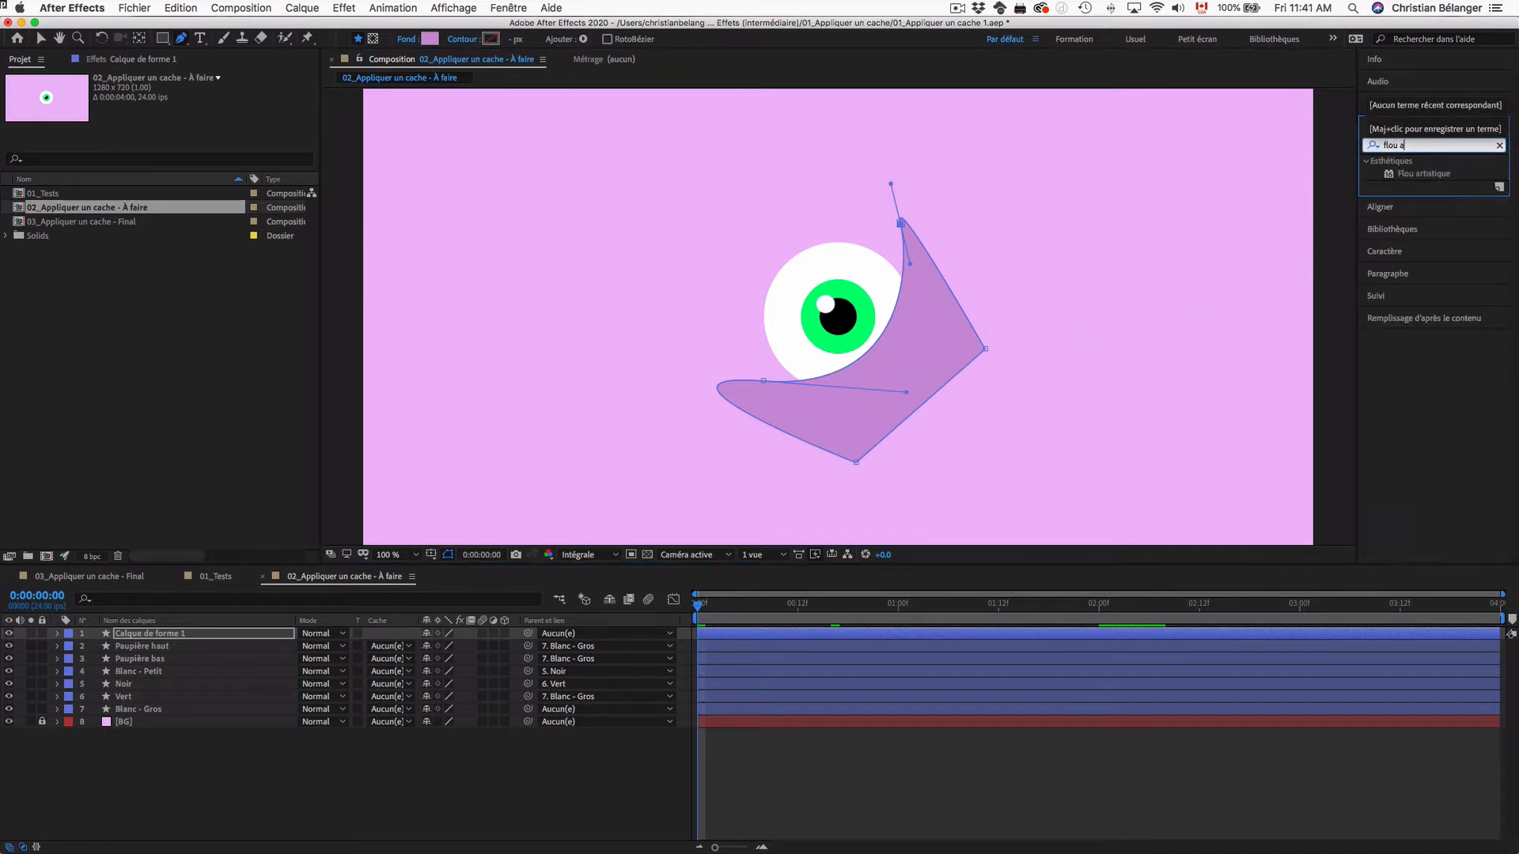
{"action": "key", "text": "BackSpace"}
{"action": "key", "text": "BackSpace"}
{"action": "key", "text": "BackSpace"}
{"action": "key", "text": "BackSpace"}
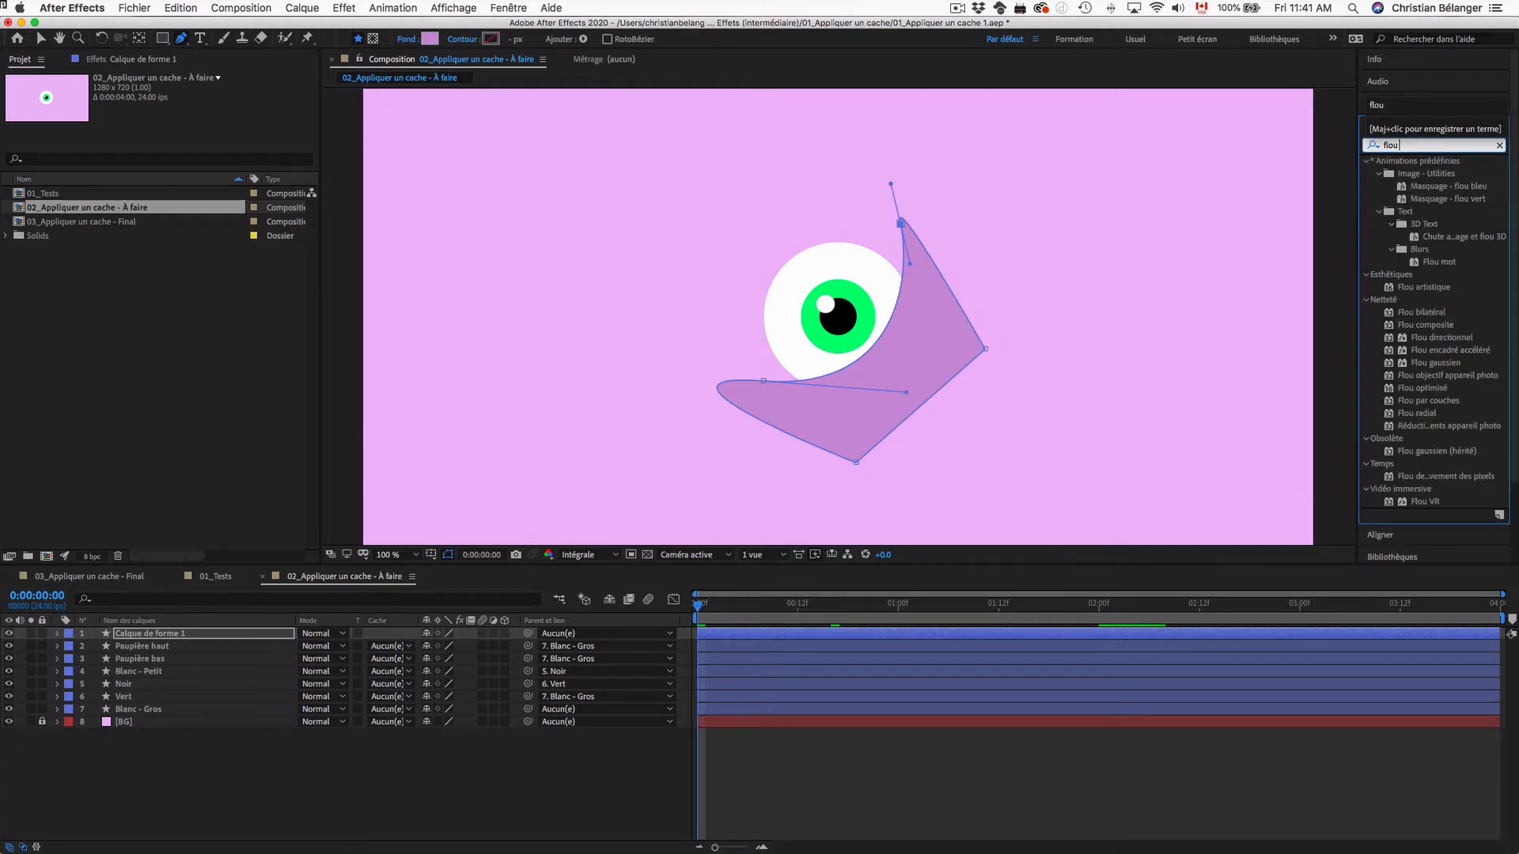
{"action": "left_click", "coordinate": [1440, 351]}
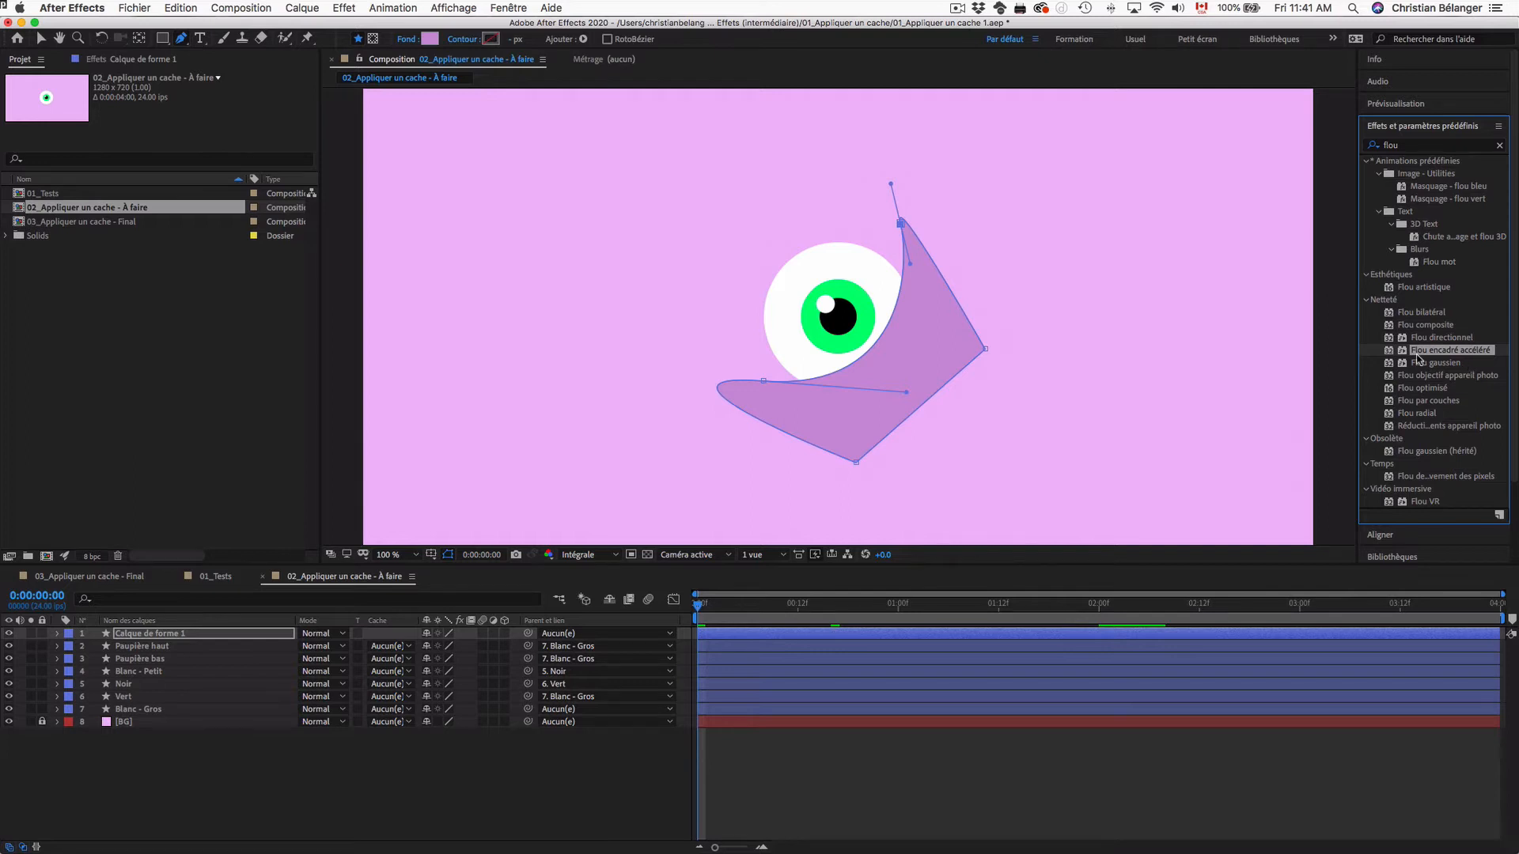
{"action": "left_click_drag", "start_coordinate": [1441, 352], "coordinate": [139, 635]}
Rename the new shape layer as Ombre.
{"action": "left_click", "coordinate": [152, 636]}
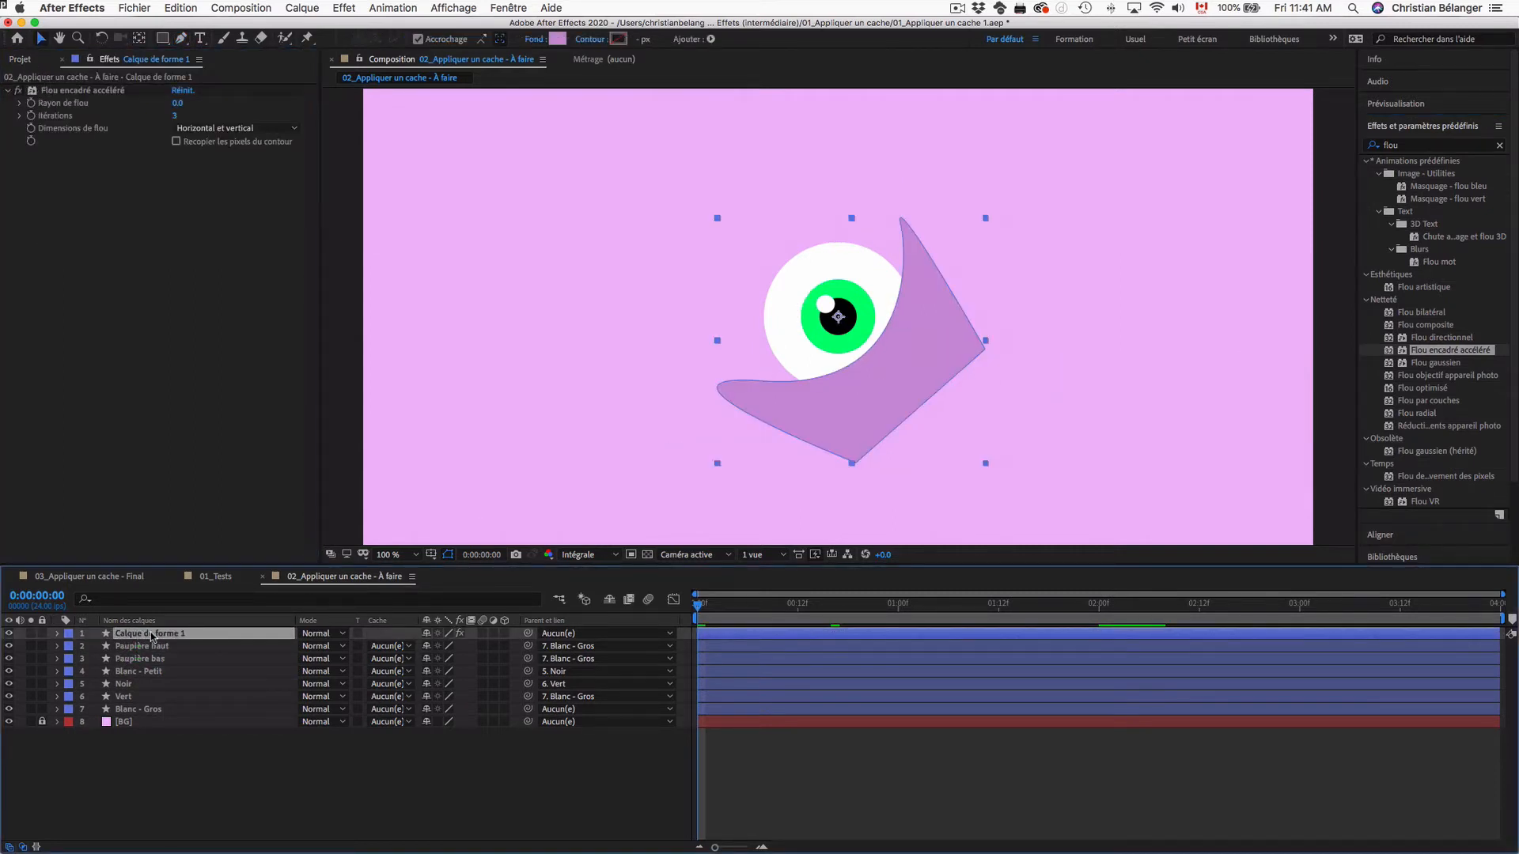
{"action": "key", "text": "Return"}
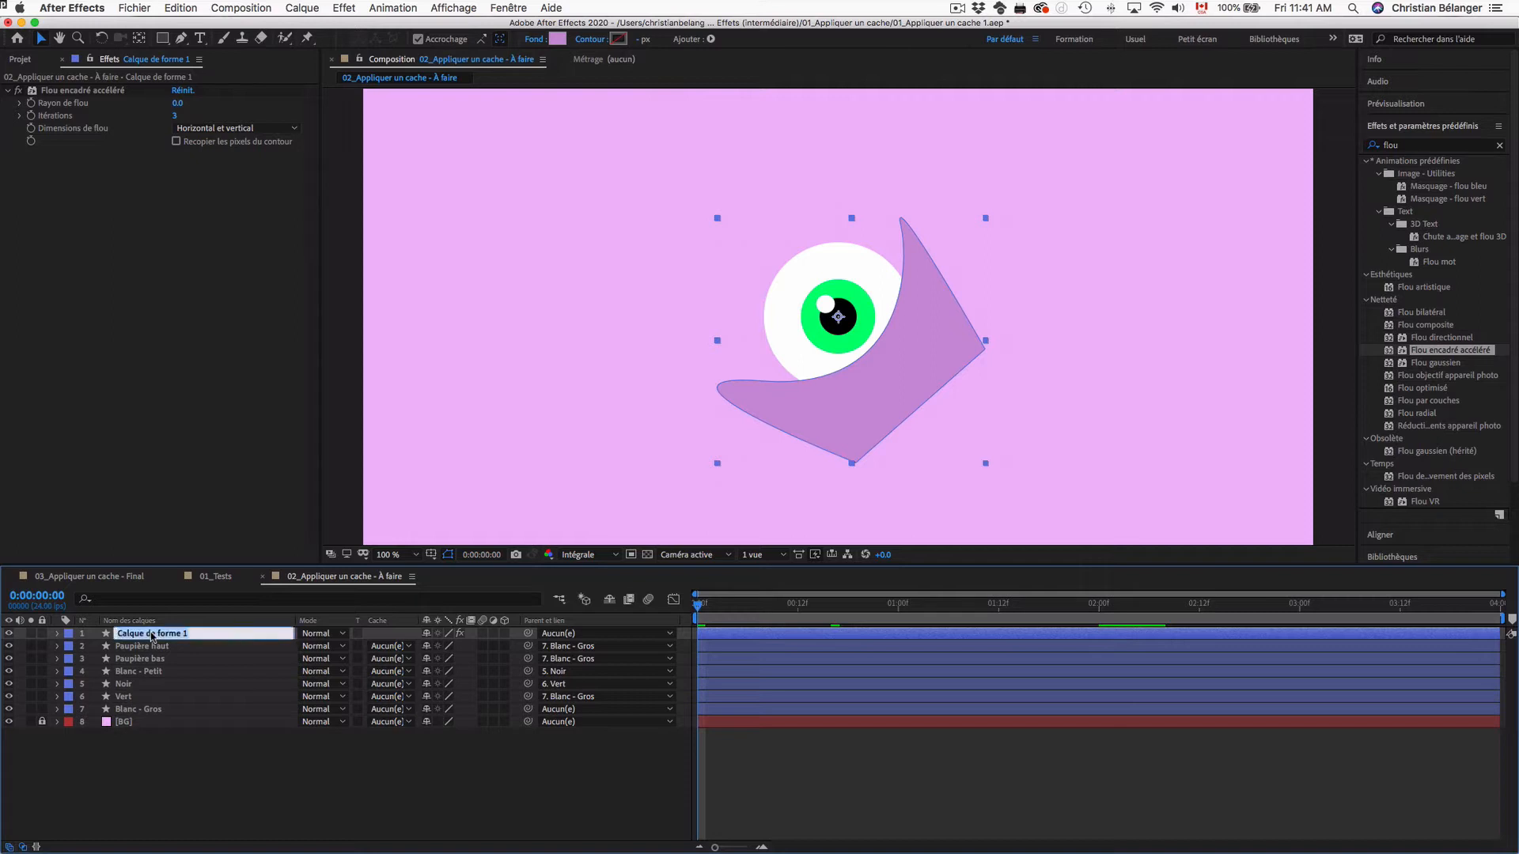
{"action": "type", "text": "Ombre"}
{"action": "key", "text": "Return"}
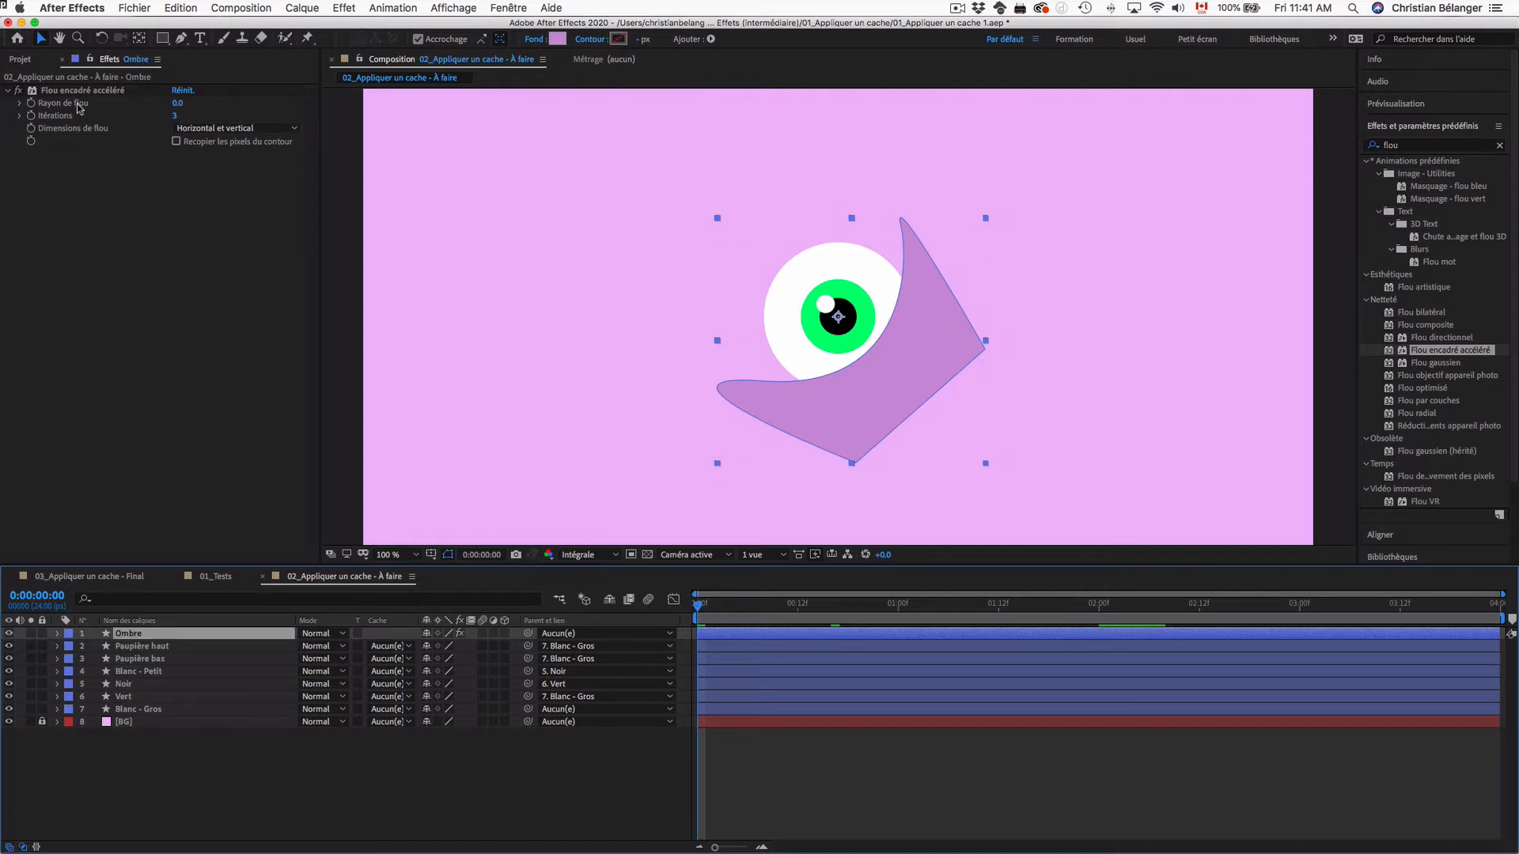
Set the Rayon de flou of the Ombre layer's Flou encadré accéléré effect to 15.
{"action": "left_click", "coordinate": [179, 103]}
{"action": "left_click_drag", "start_coordinate": [179, 103], "coordinate": [192, 102]}
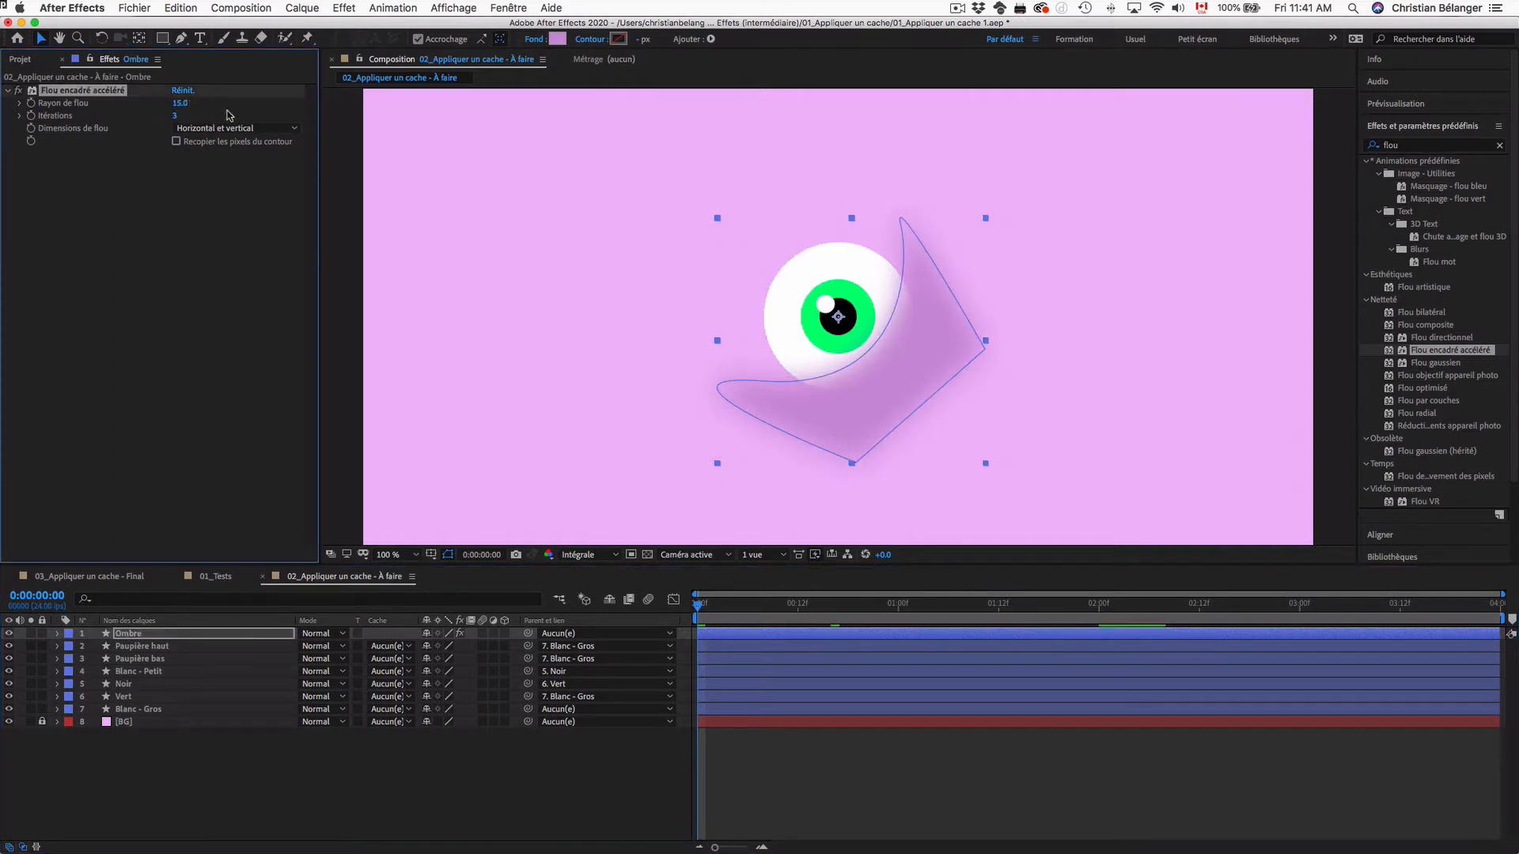
{"action": "left_click", "coordinate": [461, 792]}
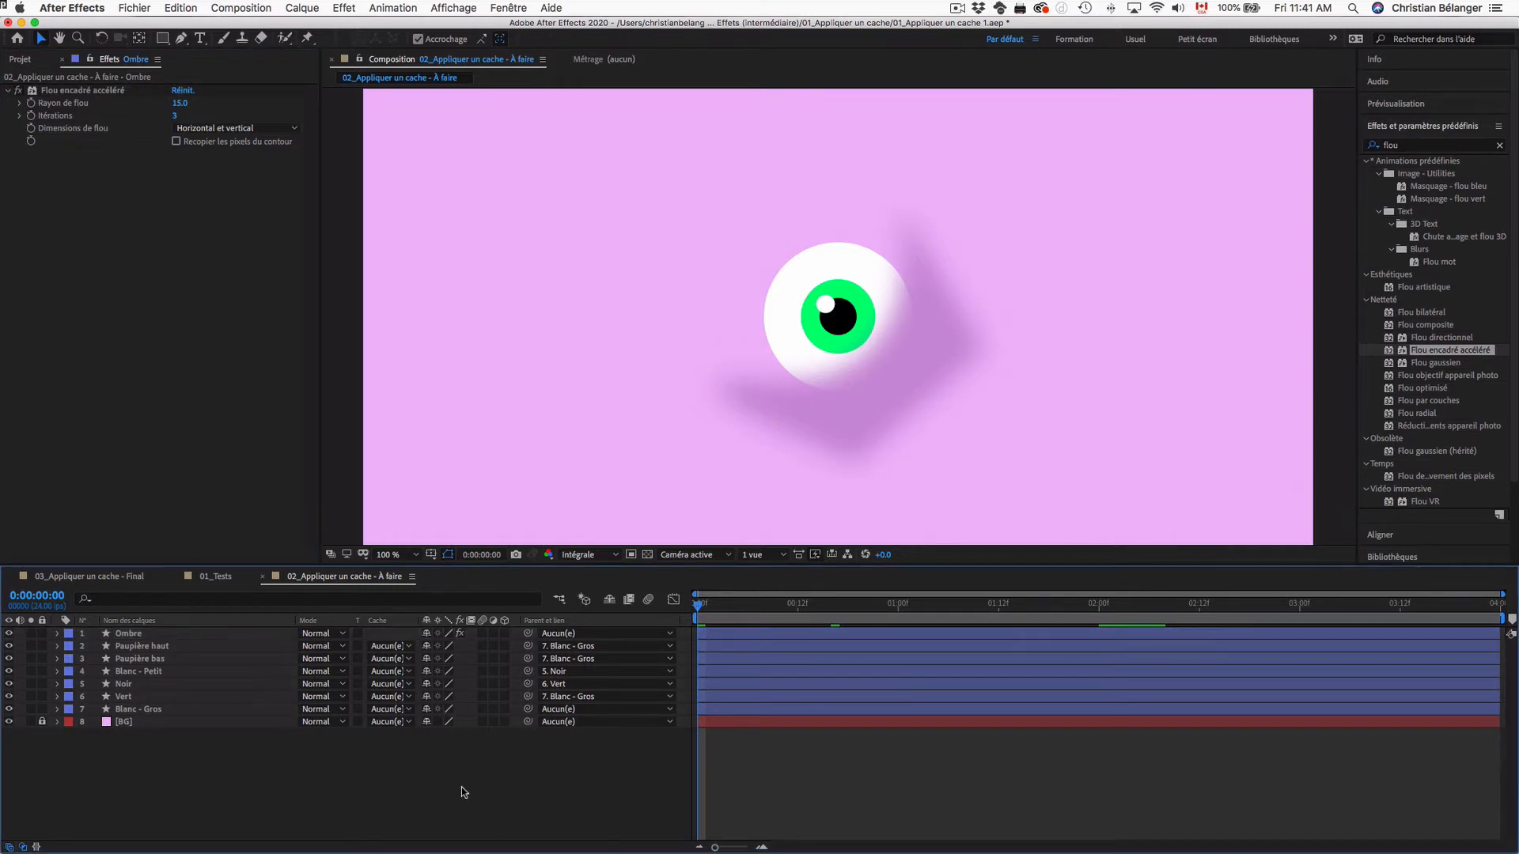
Search the effects for "bruit" and apply Bruit alpha to the Ombre shape.
{"action": "left_click", "coordinate": [1420, 148]}
{"action": "type", "text": "bruit"}
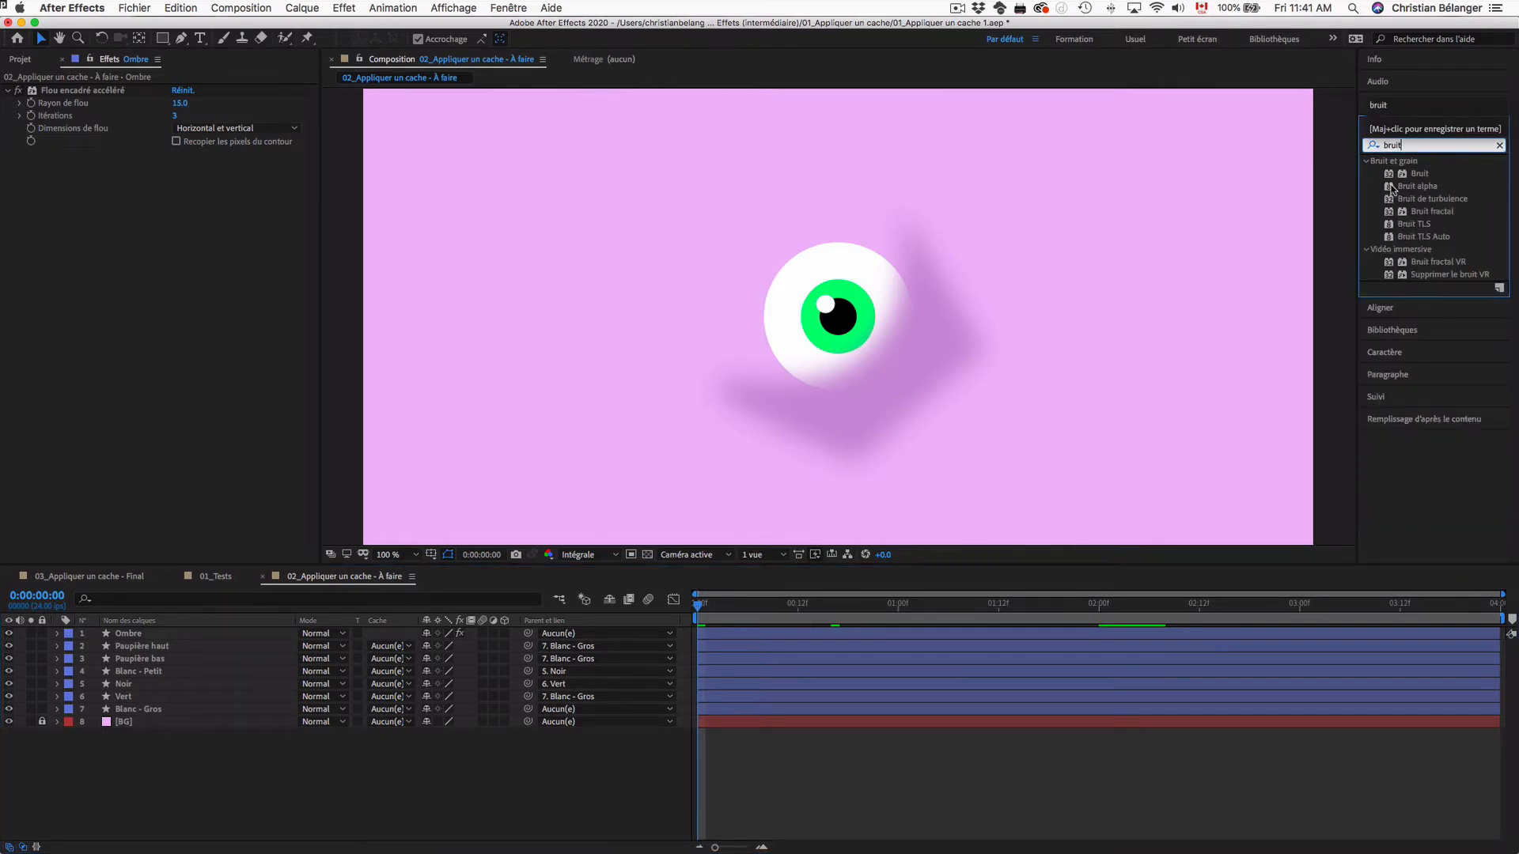
{"action": "left_click_drag", "start_coordinate": [1394, 187], "coordinate": [941, 345]}
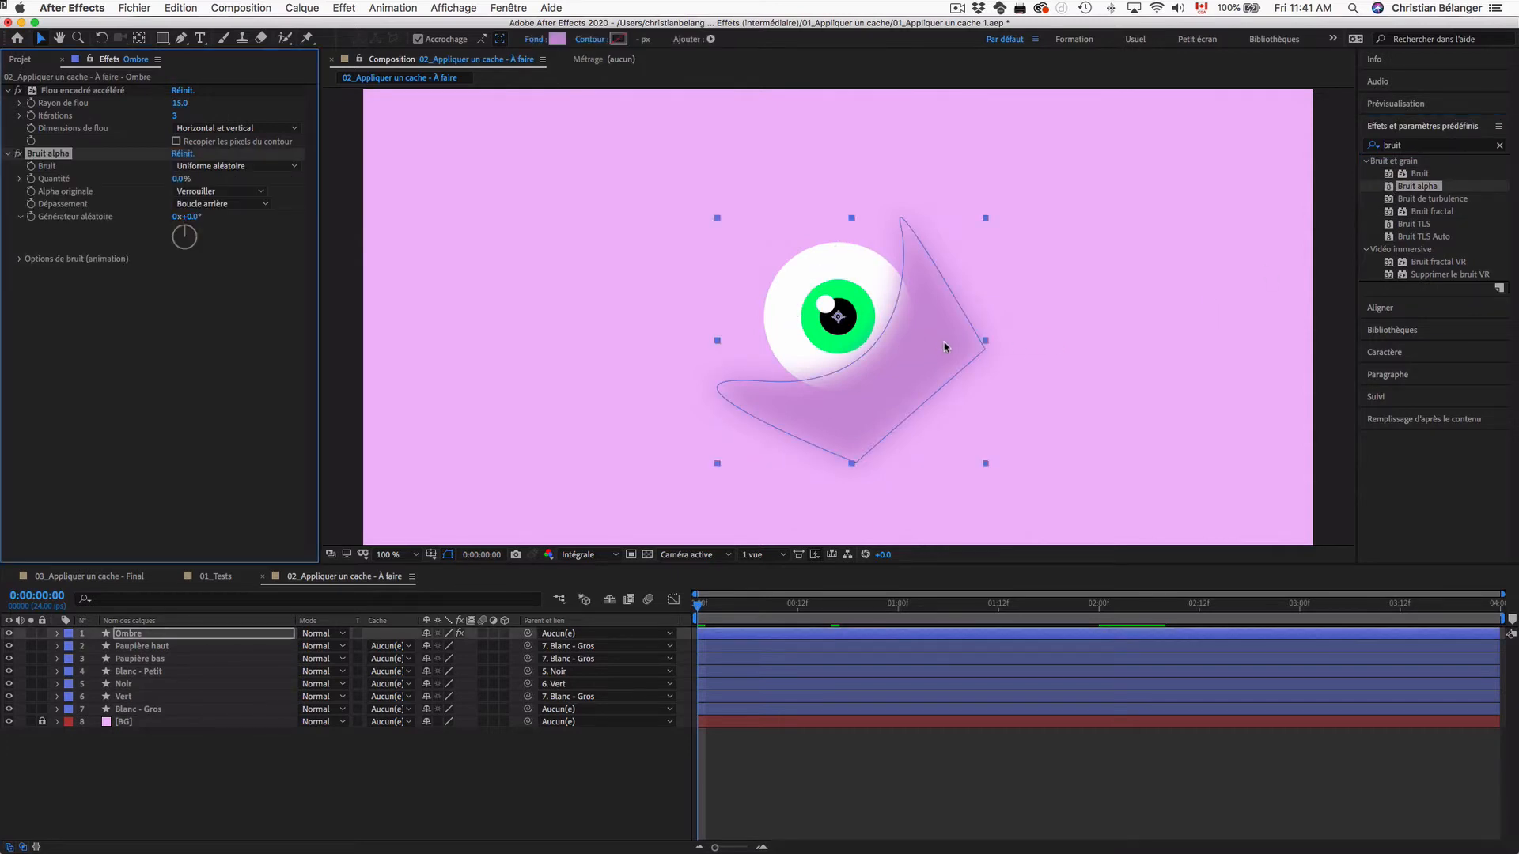
Set the Quantité of the Bruit alpha effect on Ombre to 35%.
{"action": "left_click_drag", "start_coordinate": [176, 180], "coordinate": [211, 178]}
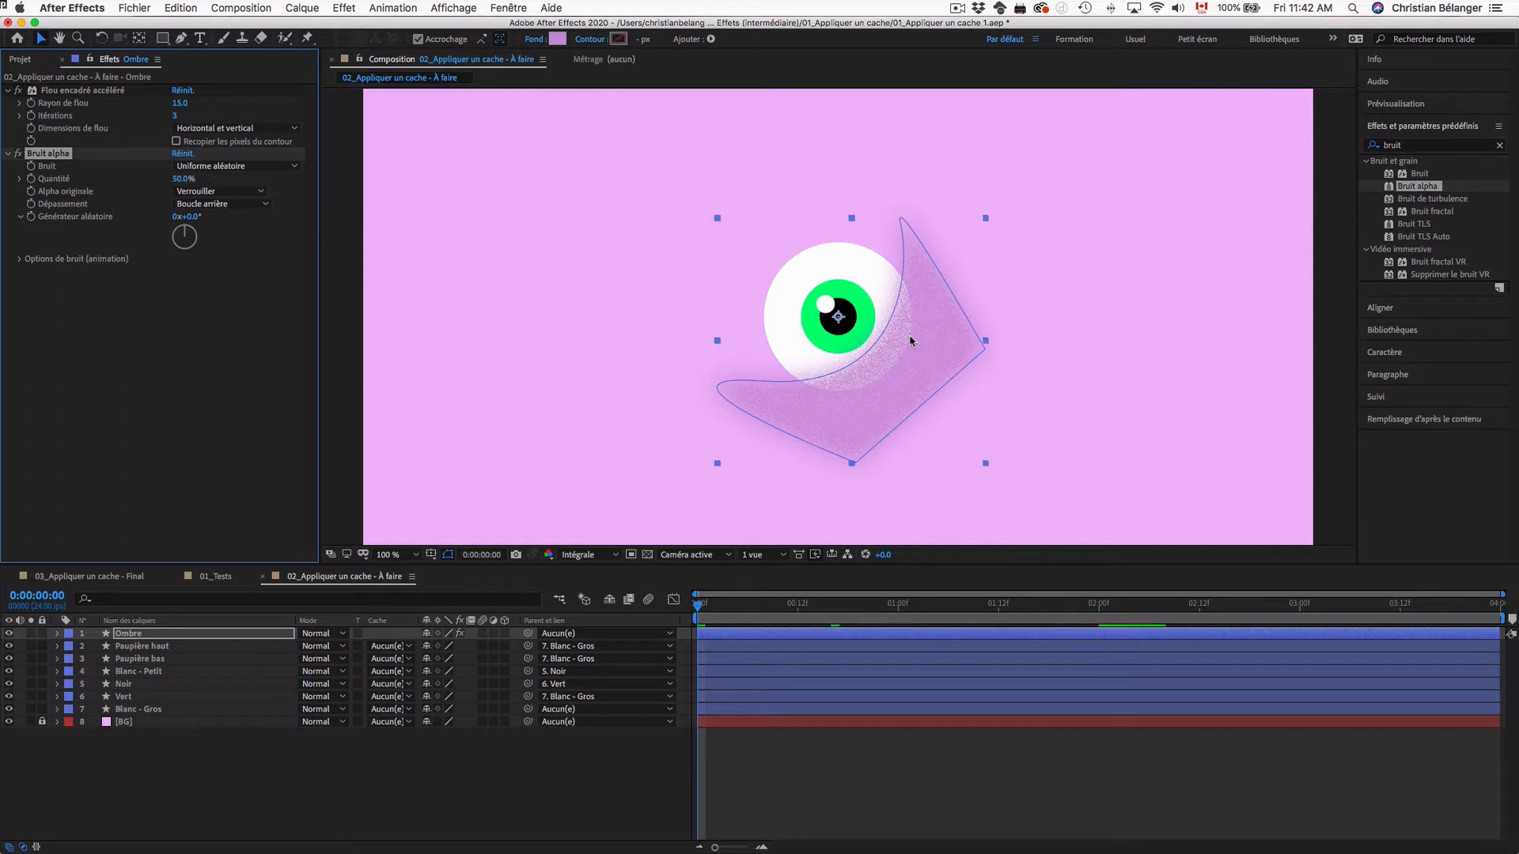
{"action": "left_click", "coordinate": [184, 179]}
{"action": "type", "text": "35"}
{"action": "key", "text": "Return"}
{"action": "left_click", "coordinate": [438, 780]}
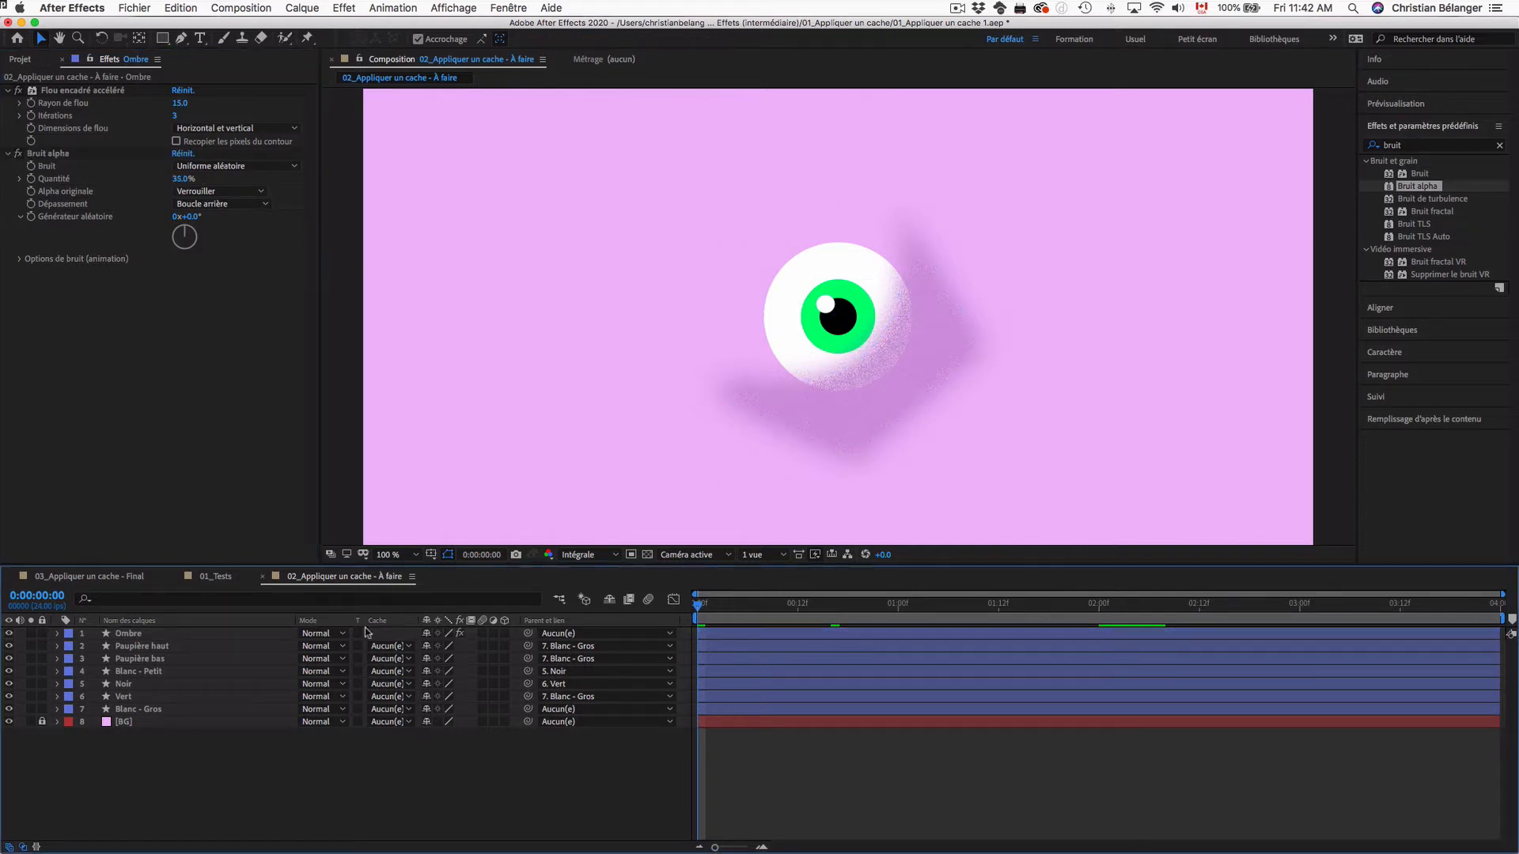
Nudge the Ombre layer about 10 px to the right and 10 px down to thin the shading on the eye.
{"action": "left_click", "coordinate": [136, 635]}
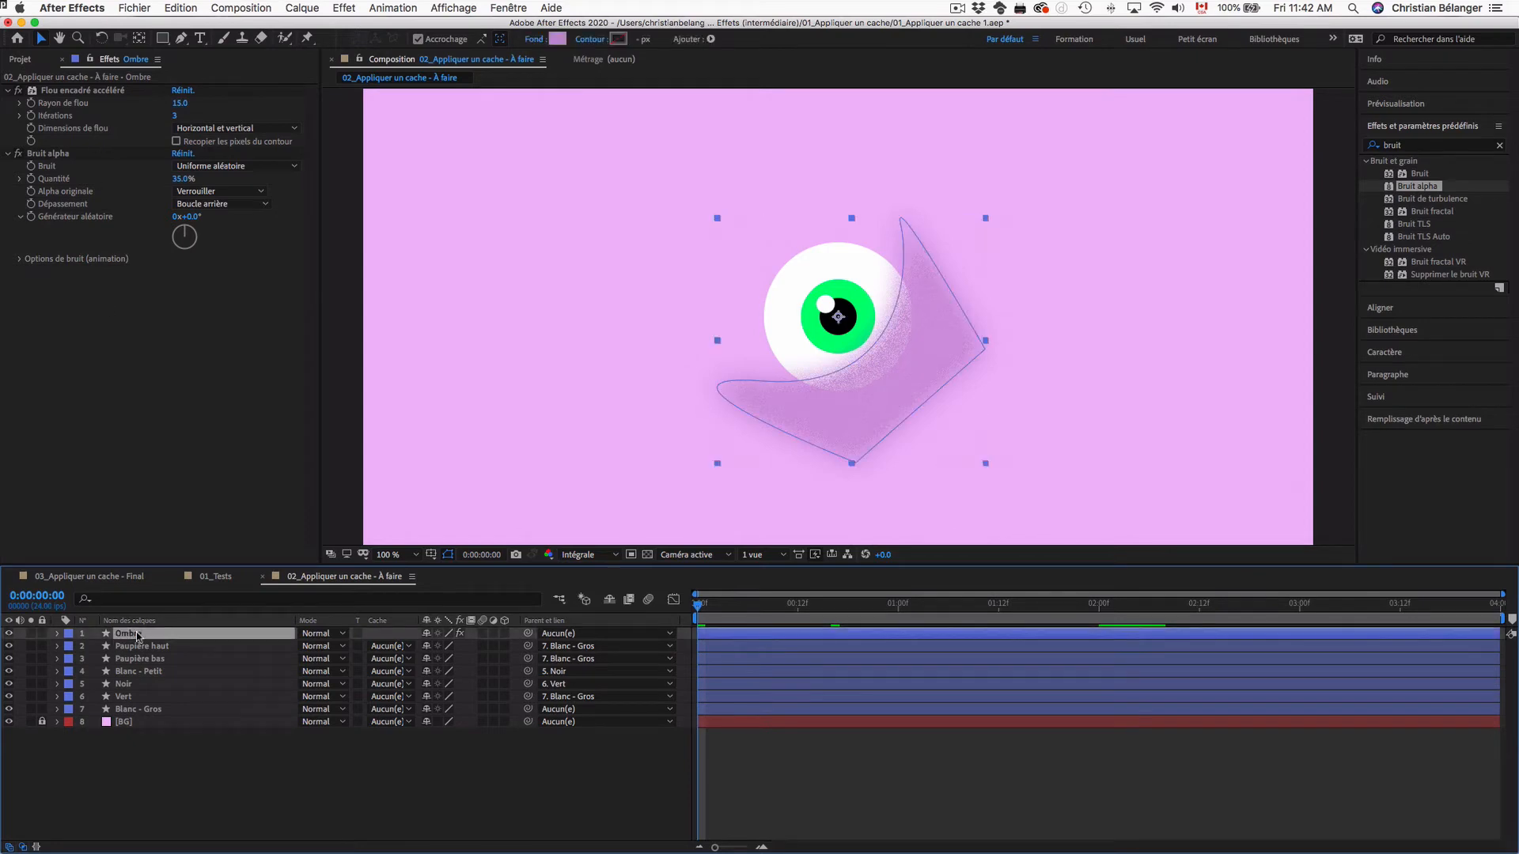
{"action": "key", "text": "shift+Right"}
{"action": "key", "text": "shift+Down"}
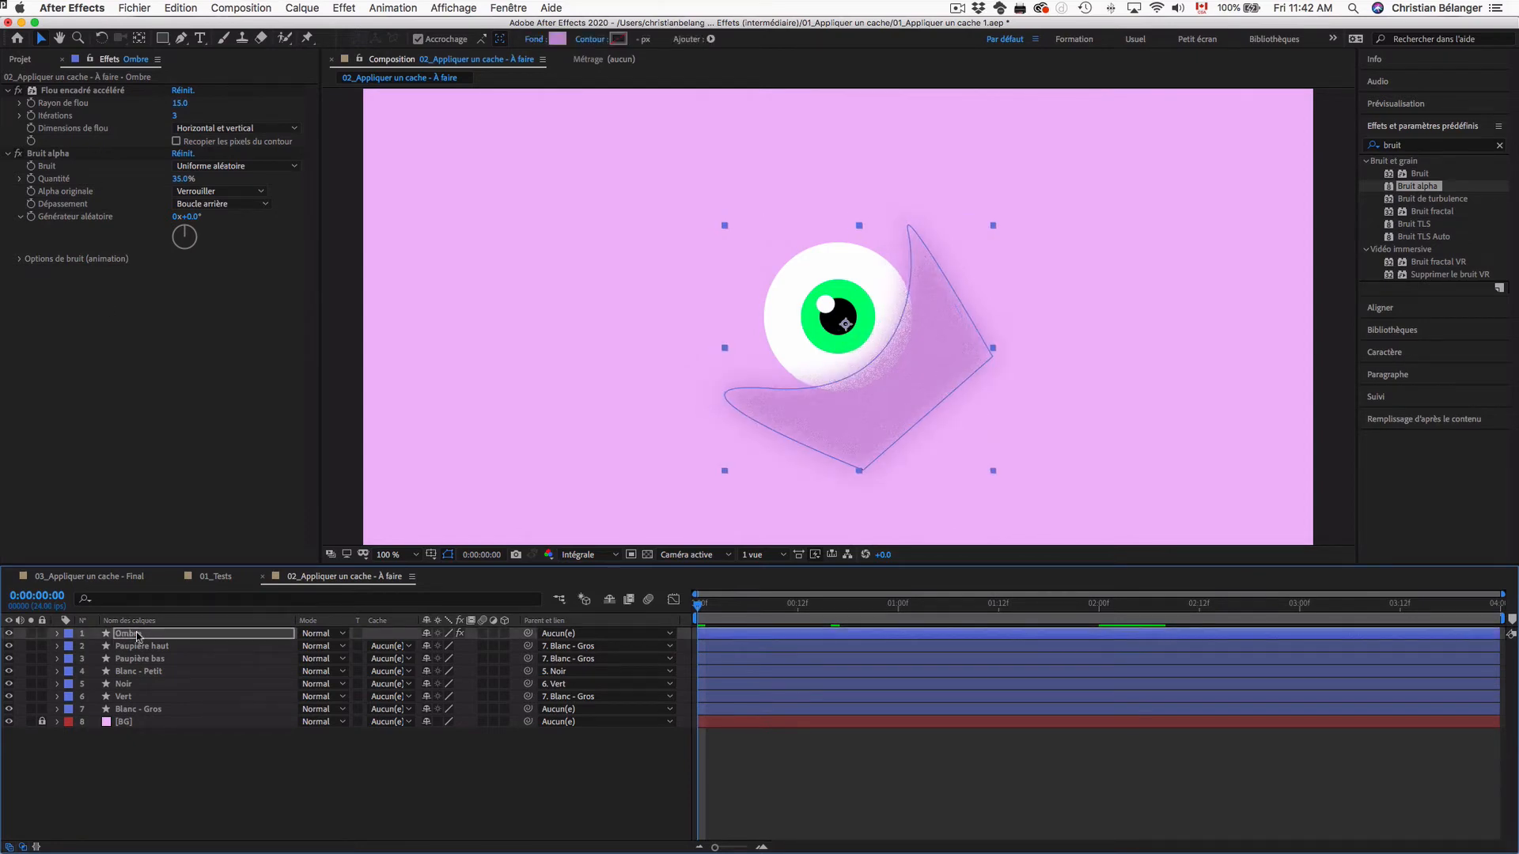
{"action": "left_click", "coordinate": [244, 795]}
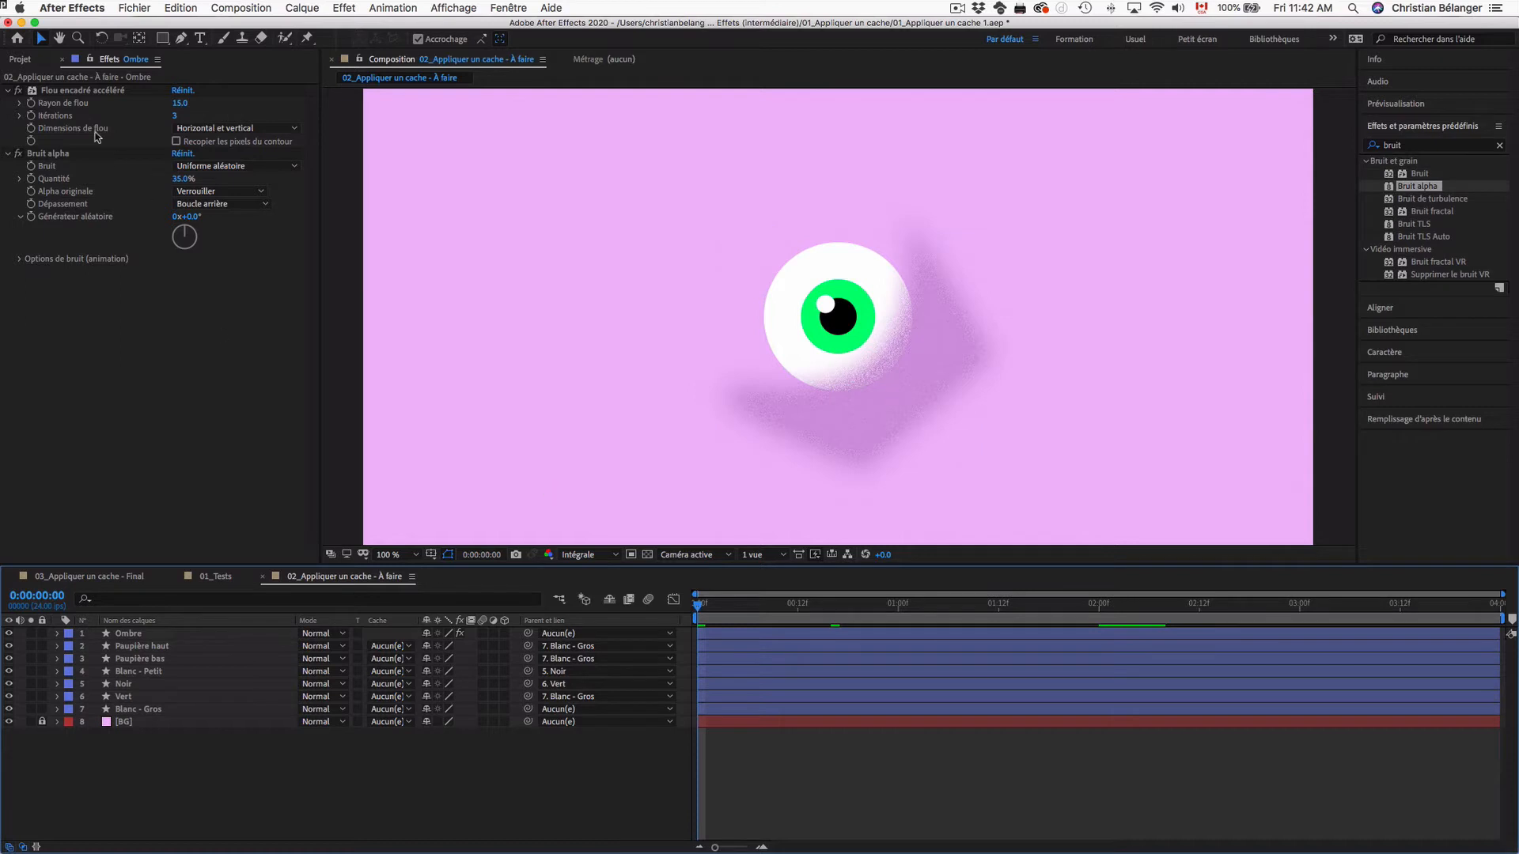
Examine how Ombre relates to the eye layers, toggling the visibility of Blanc - Gros and Blanc - Petit off and back on.
{"action": "left_click", "coordinate": [19, 154]}
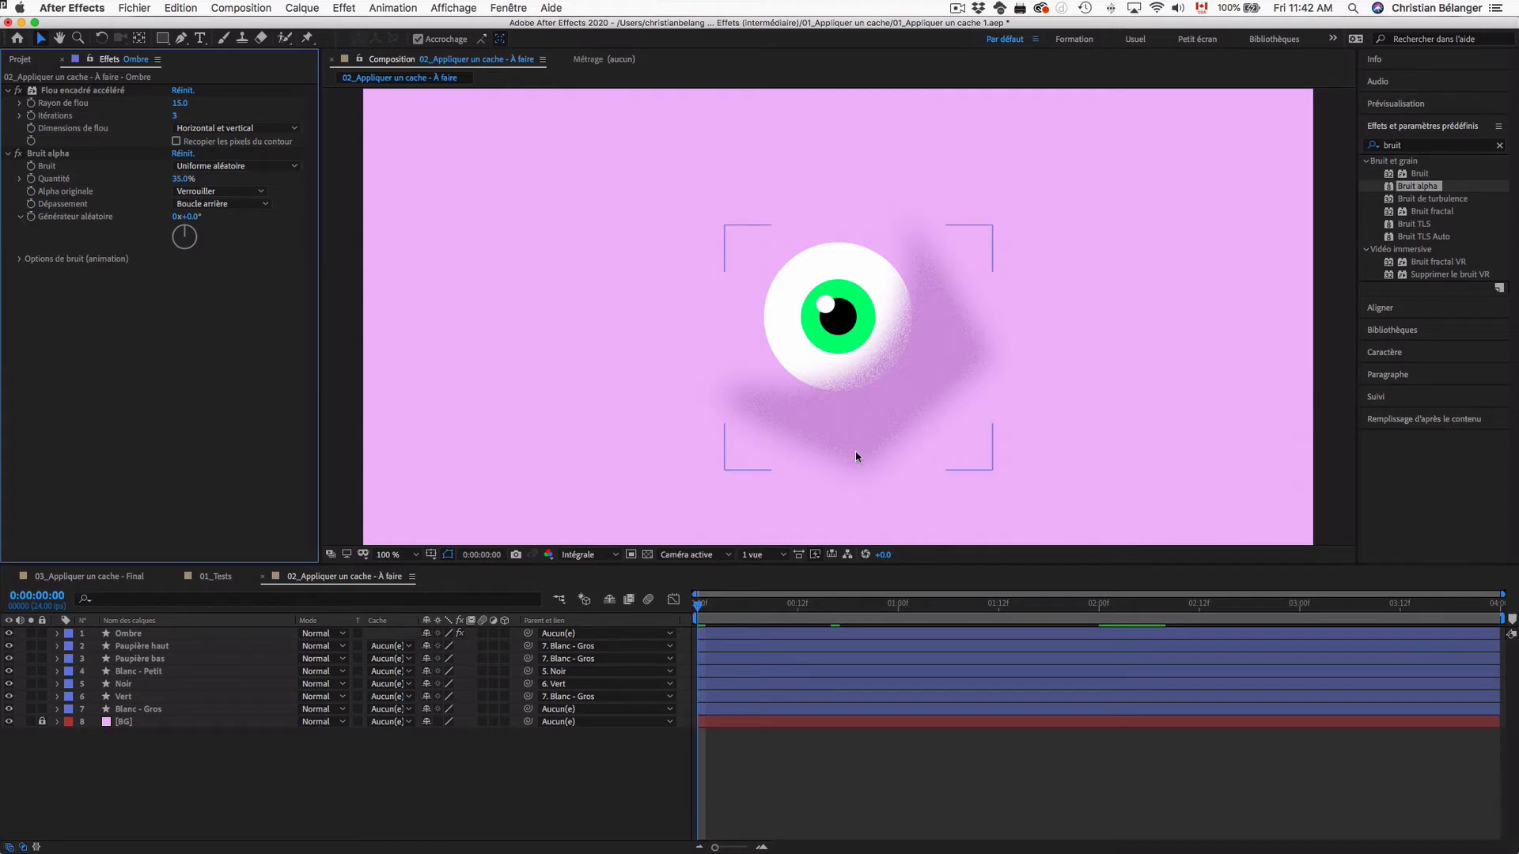
{"action": "left_click", "coordinate": [149, 633]}
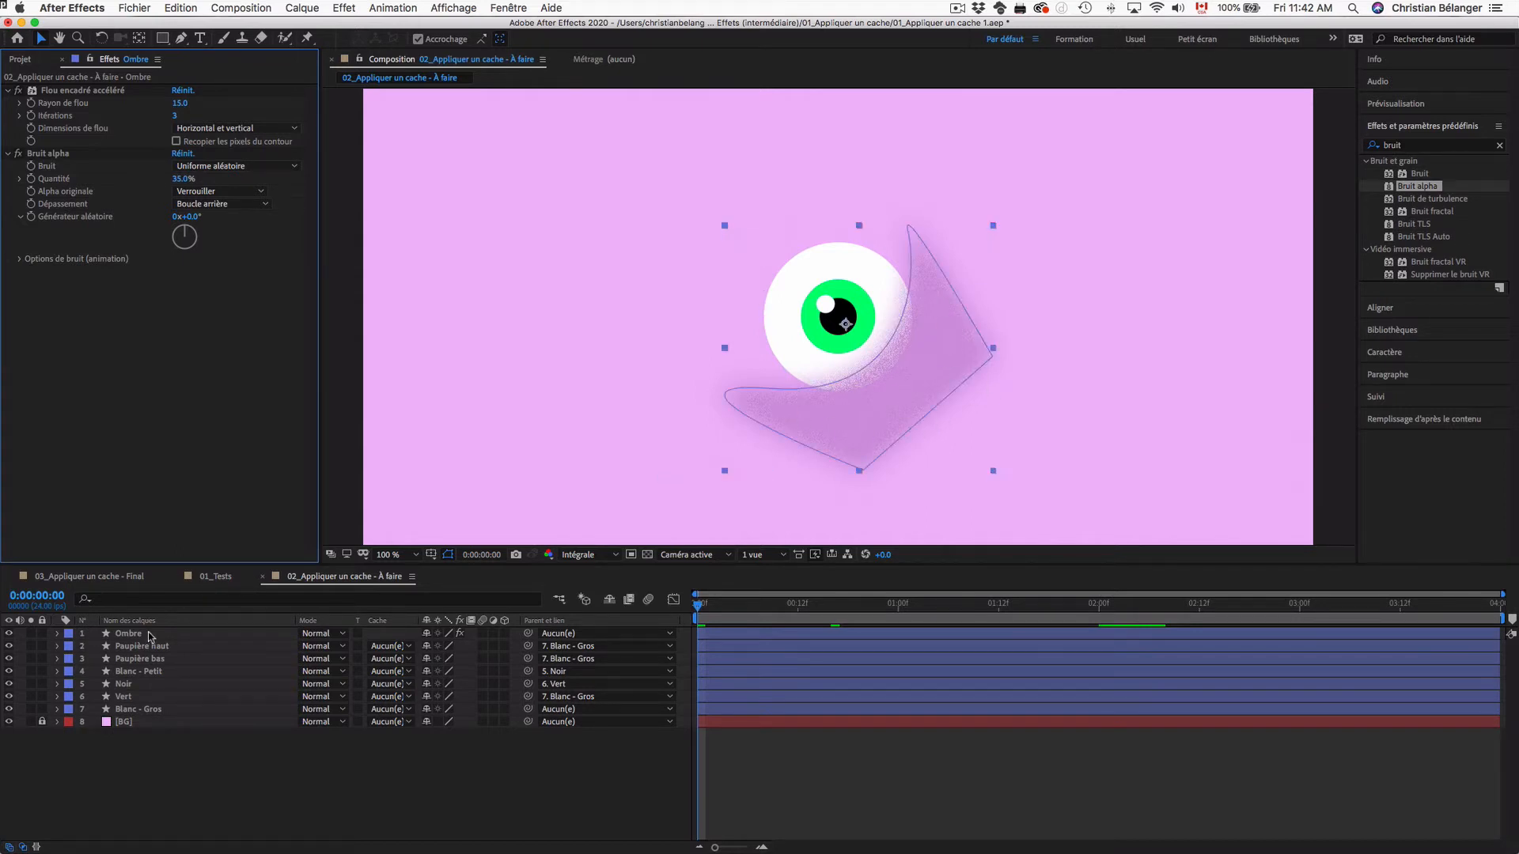
{"action": "left_click", "coordinate": [148, 632]}
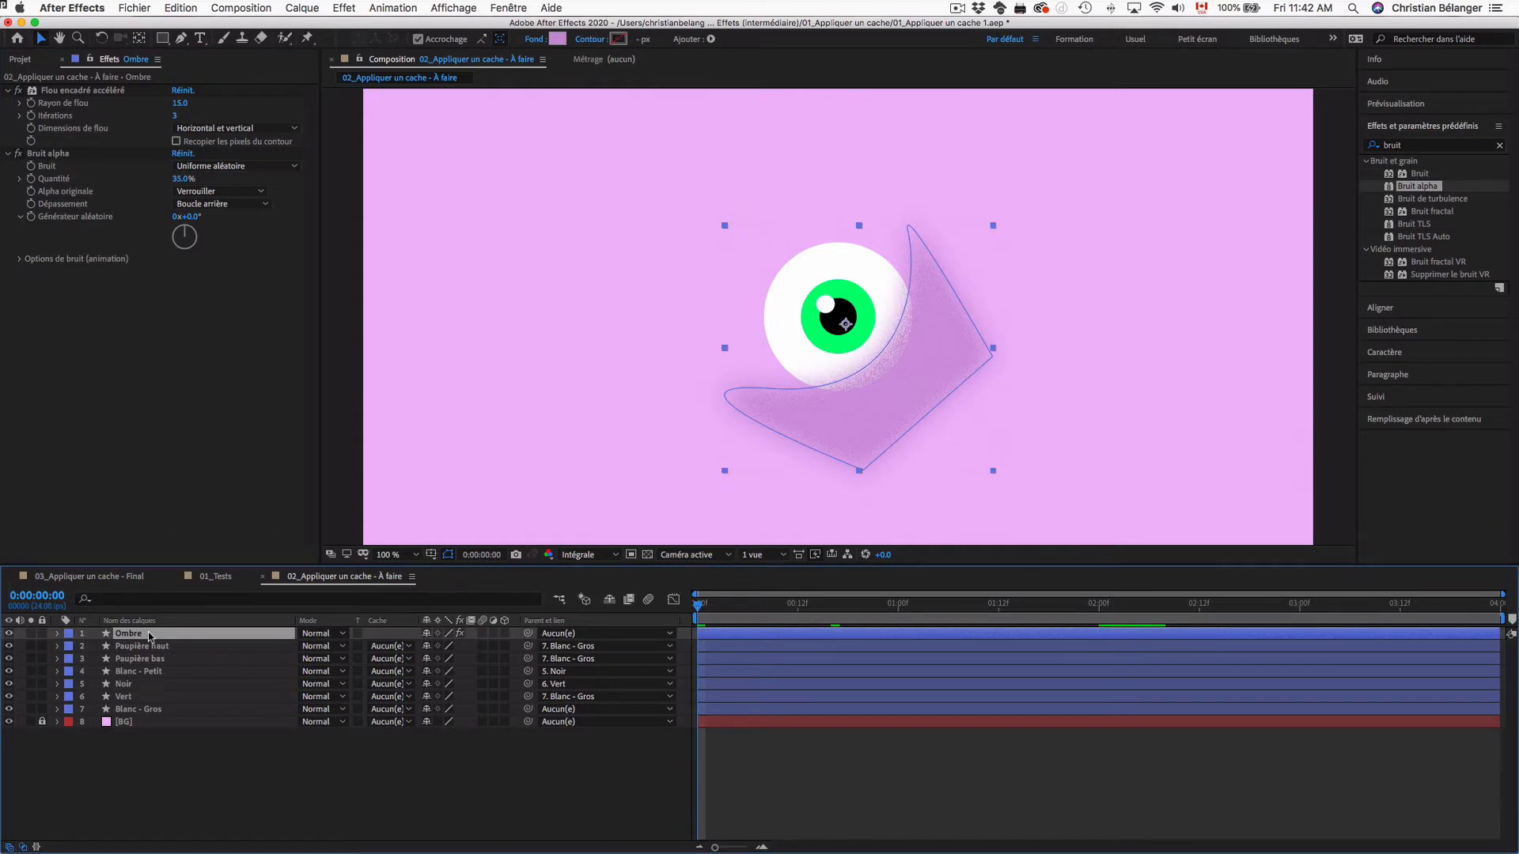
{"action": "left_click", "coordinate": [136, 708]}
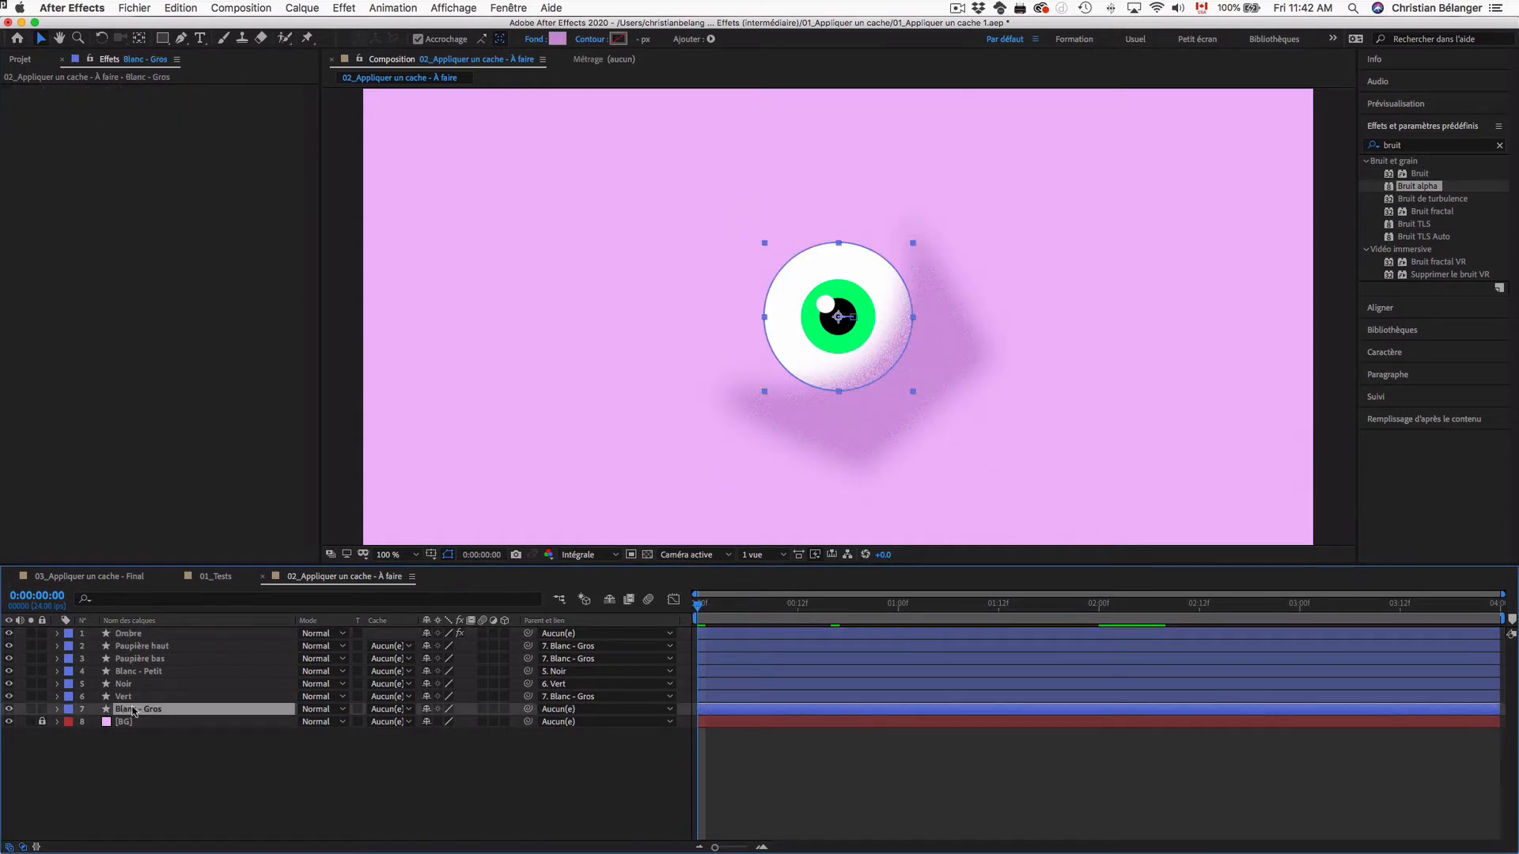
{"action": "left_click", "coordinate": [8, 708]}
{"action": "left_click", "coordinate": [9, 709]}
{"action": "left_click", "coordinate": [9, 670]}
{"action": "left_click", "coordinate": [9, 670]}
Search the effects for "appliquer" and apply Appliquer un cache to the Ombre layer.
{"action": "left_click", "coordinate": [1394, 147]}
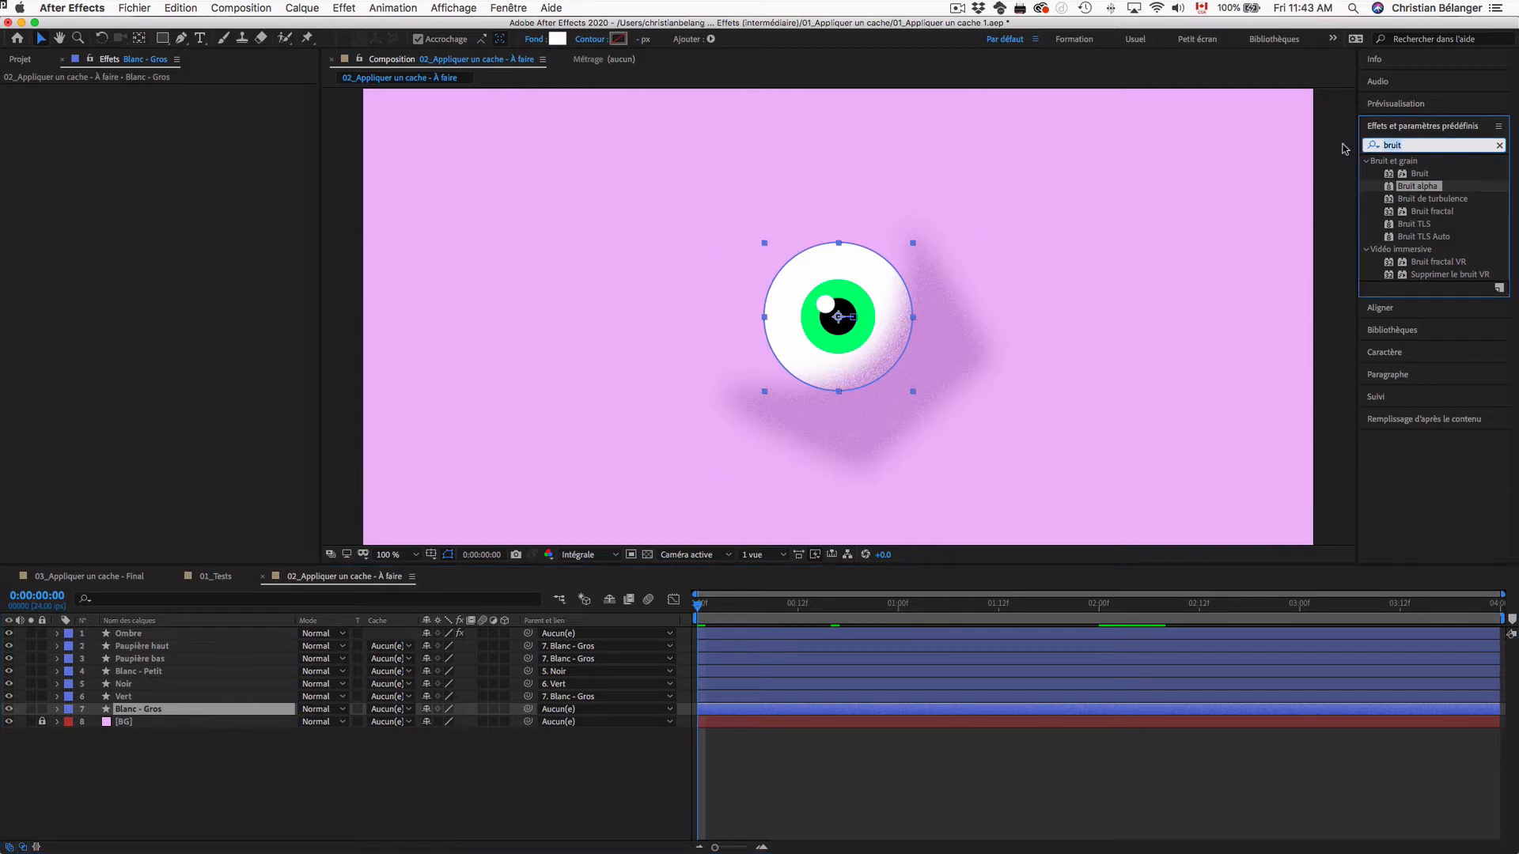
{"action": "type", "text": "appliquer"}
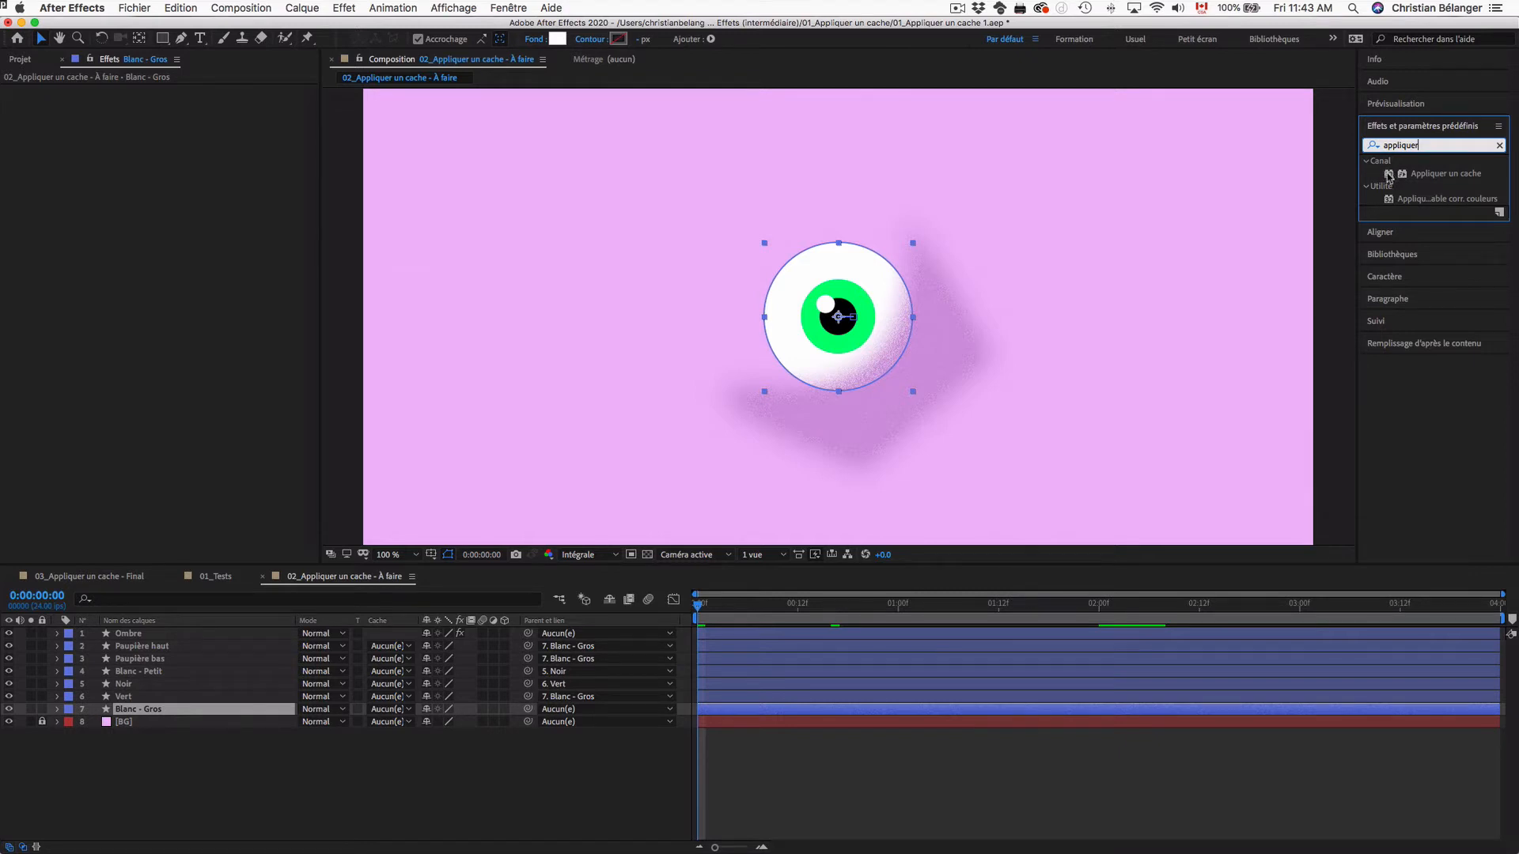
{"action": "left_click_drag", "start_coordinate": [1388, 178], "coordinate": [155, 634]}
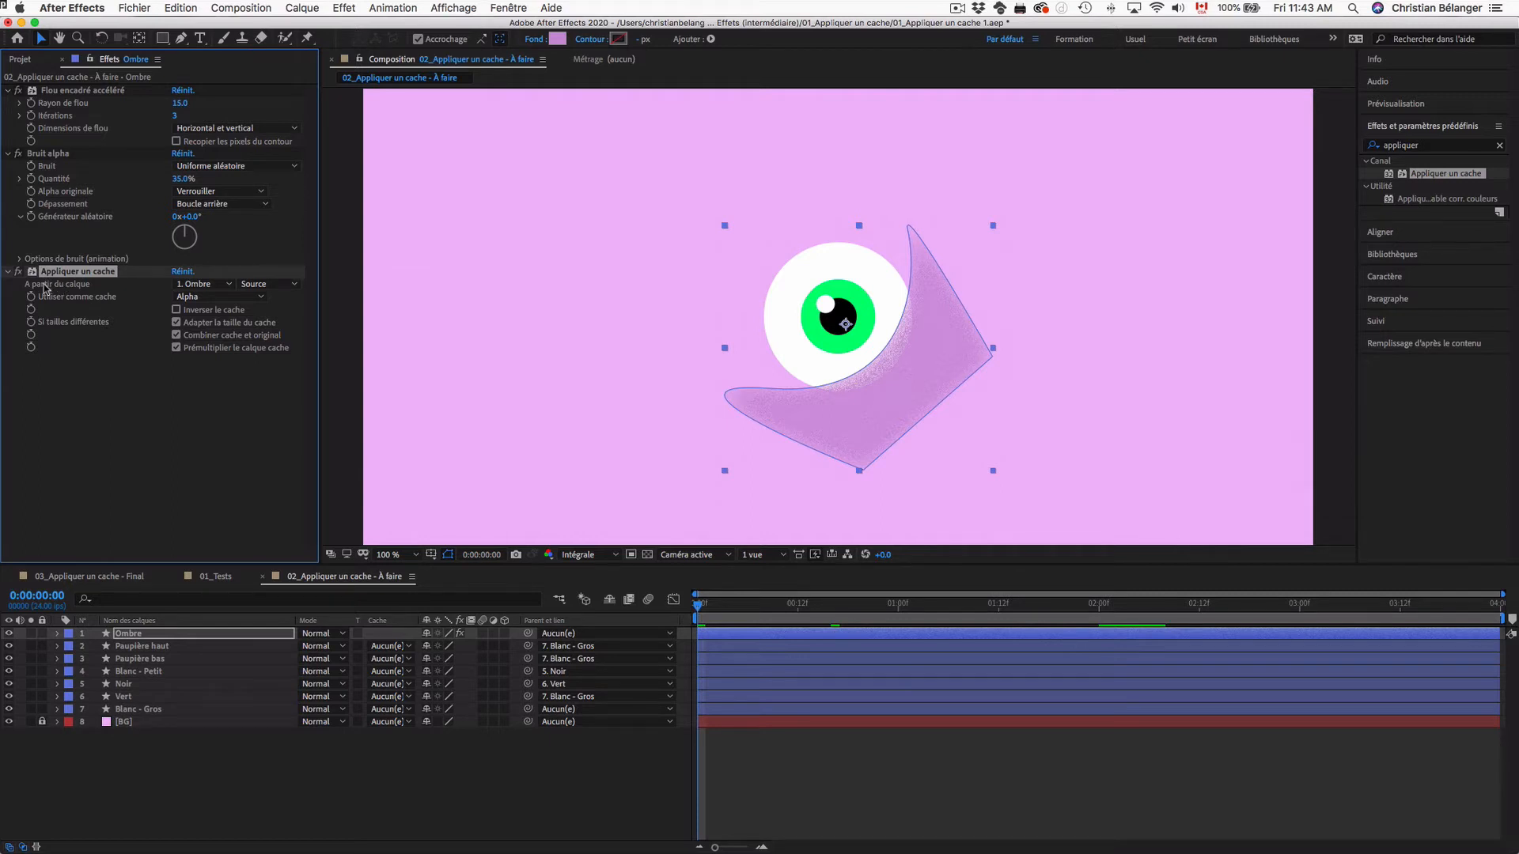
Set the Appliquer un cache effect on Ombre to take its matte from layer 7. Blanc - Gros.
{"action": "left_click", "coordinate": [210, 285]}
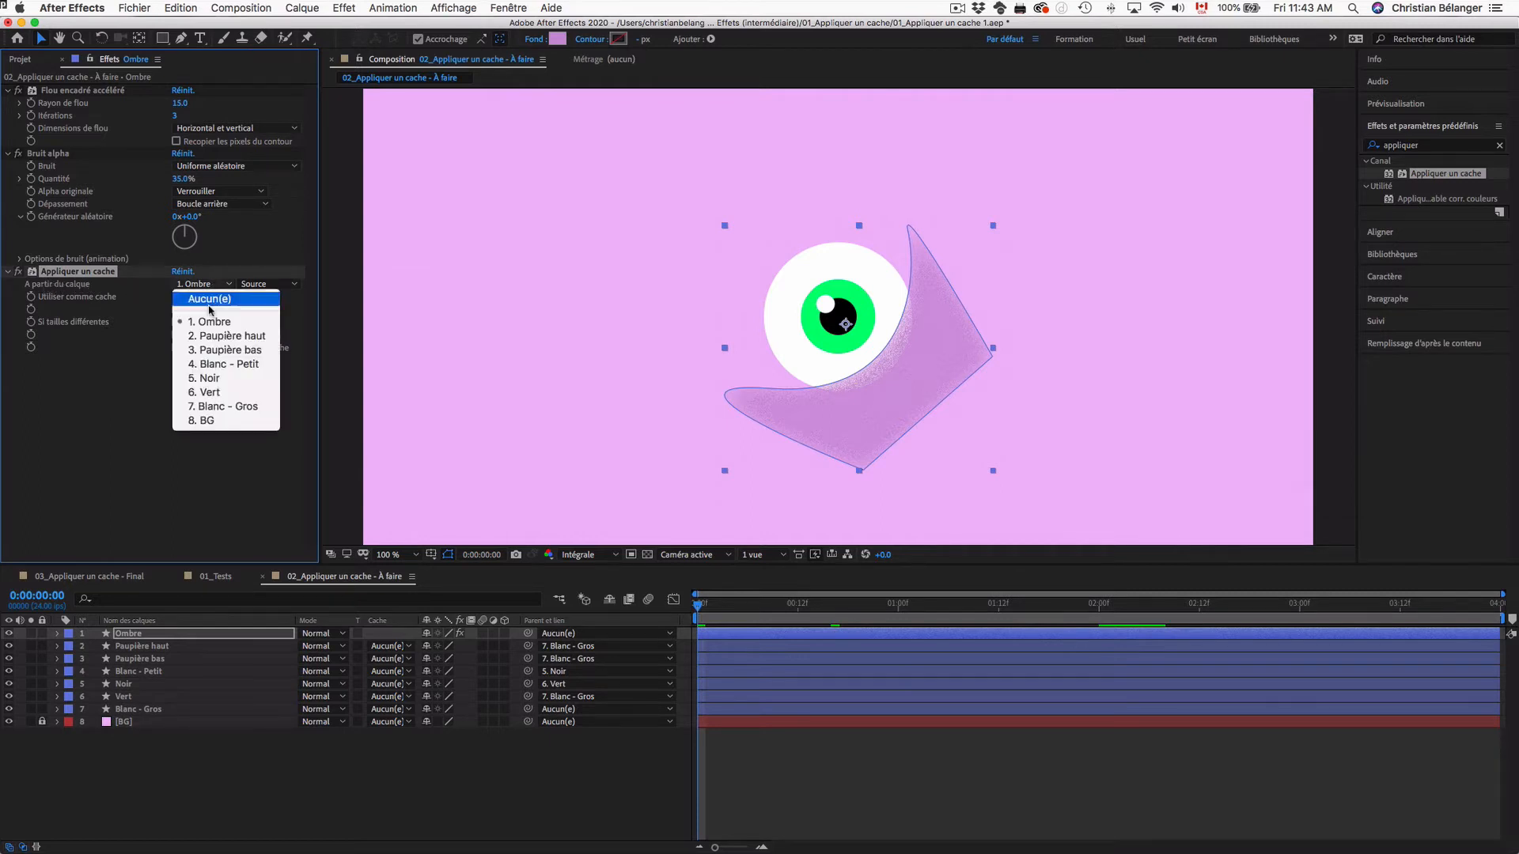
{"action": "left_click", "coordinate": [212, 408]}
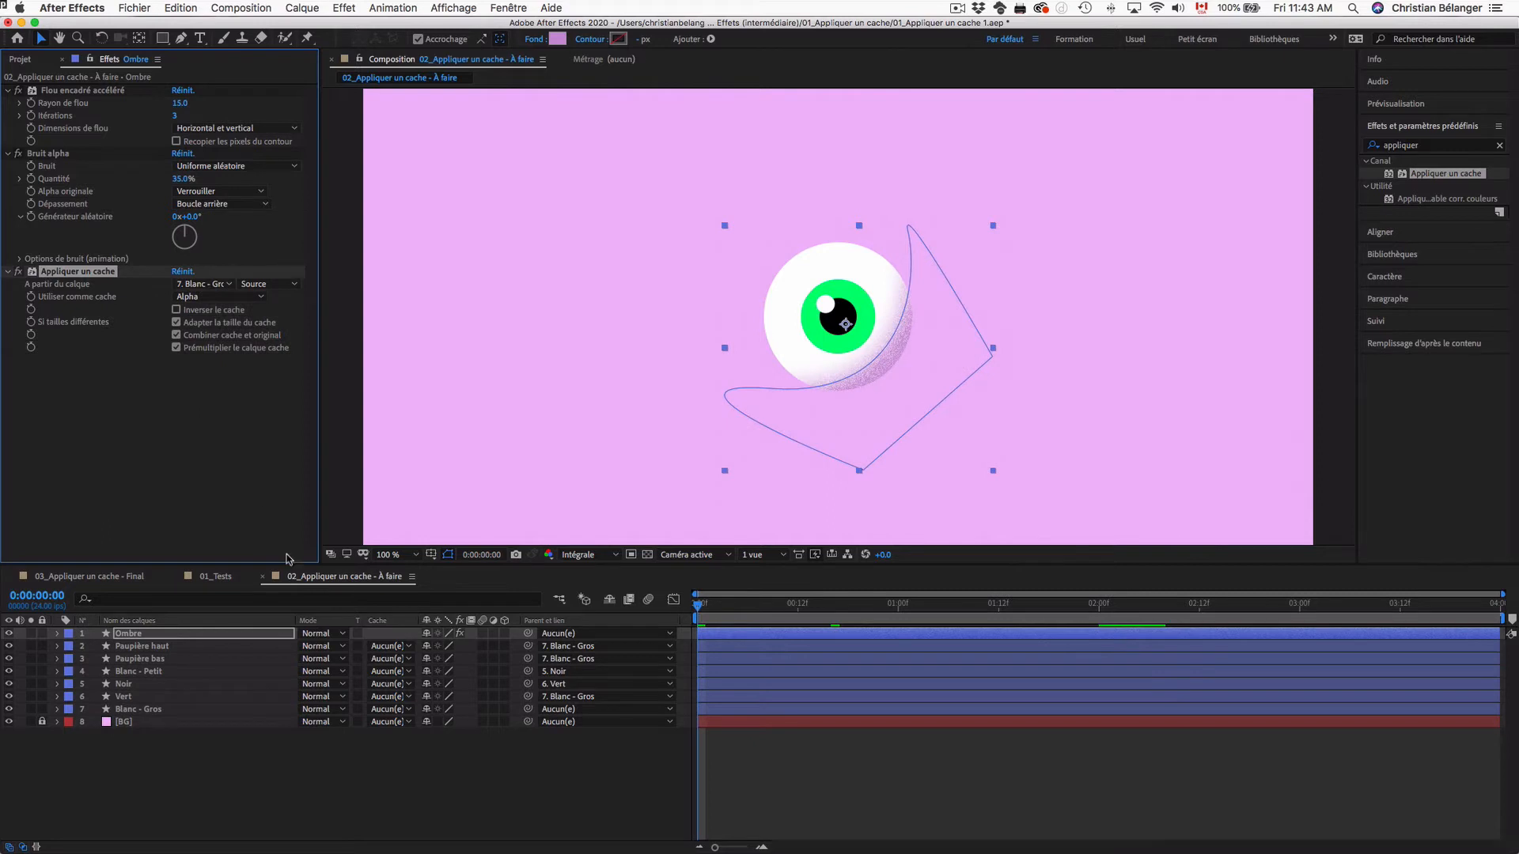
{"action": "left_click", "coordinate": [292, 795]}
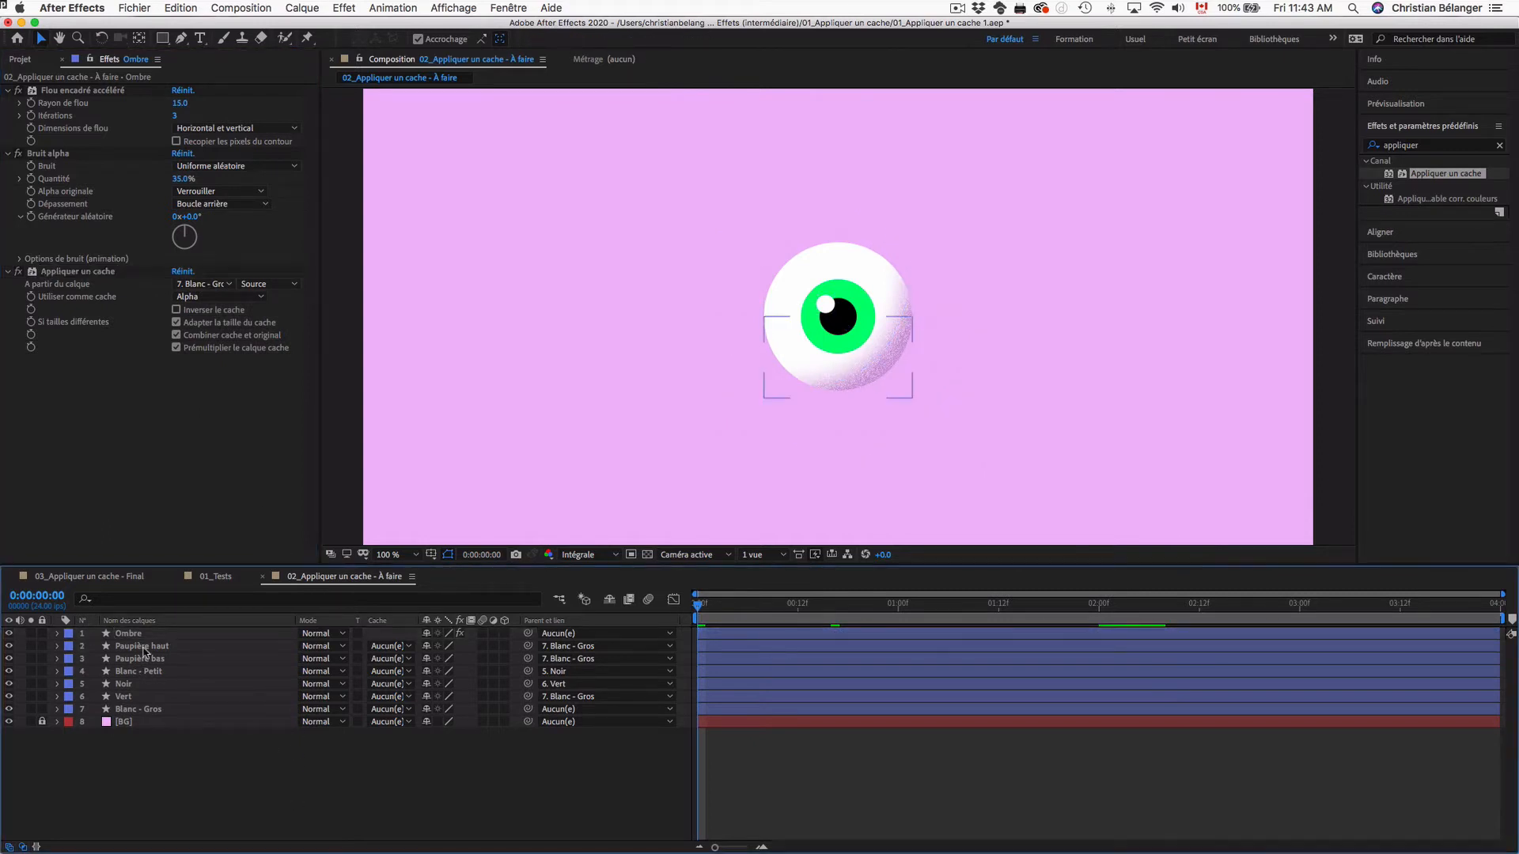
Move the Ombre layer between Vert and Blanc - Gros in the layer stack, and preview the animation.
{"action": "left_click_drag", "start_coordinate": [169, 634], "coordinate": [168, 709]}
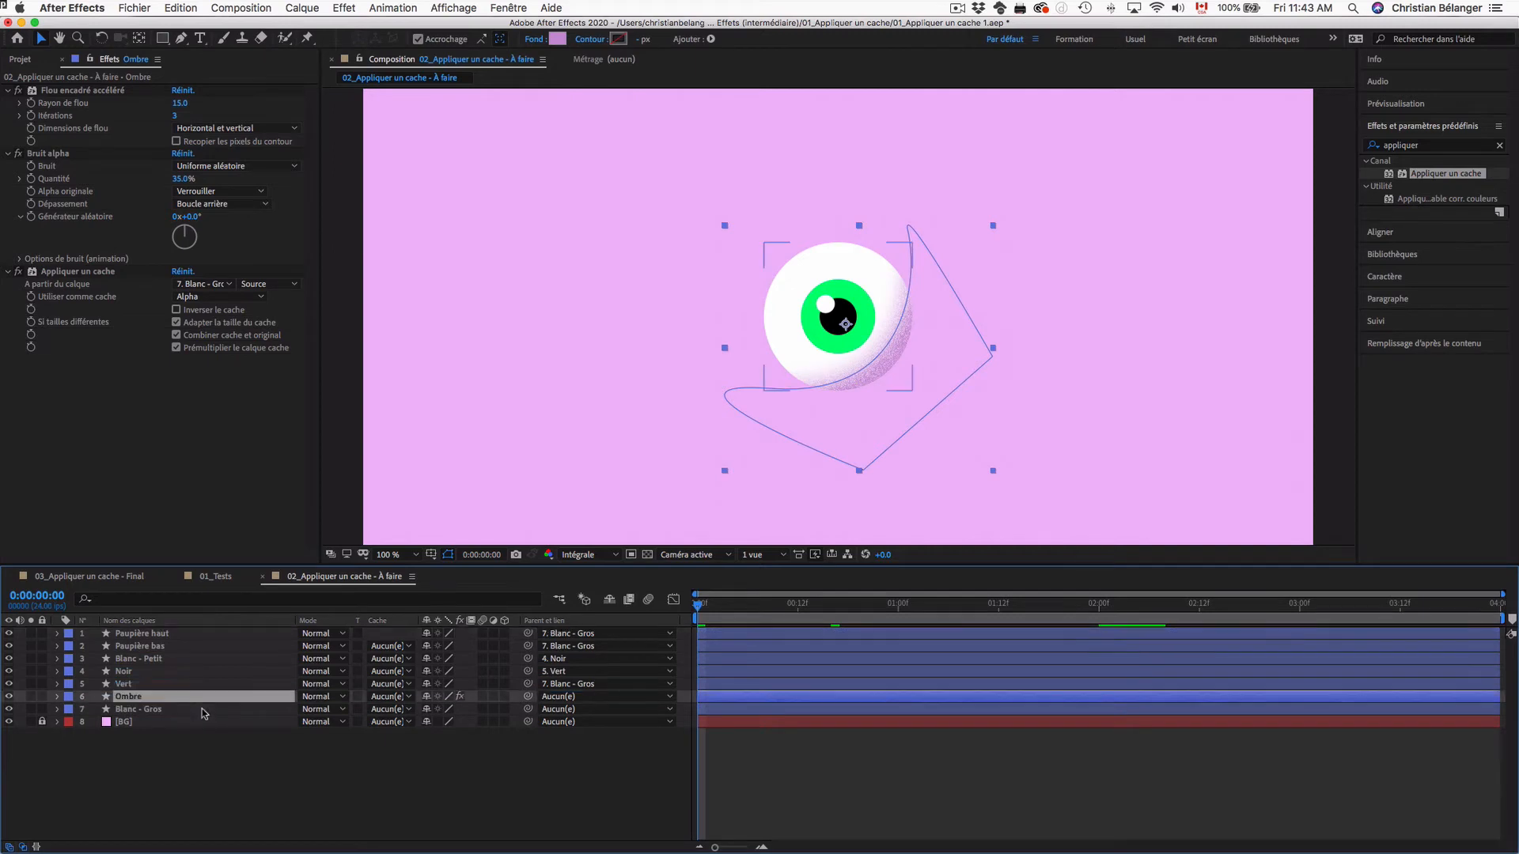
{"action": "left_click", "coordinate": [273, 795]}
{"action": "key", "text": "space"}
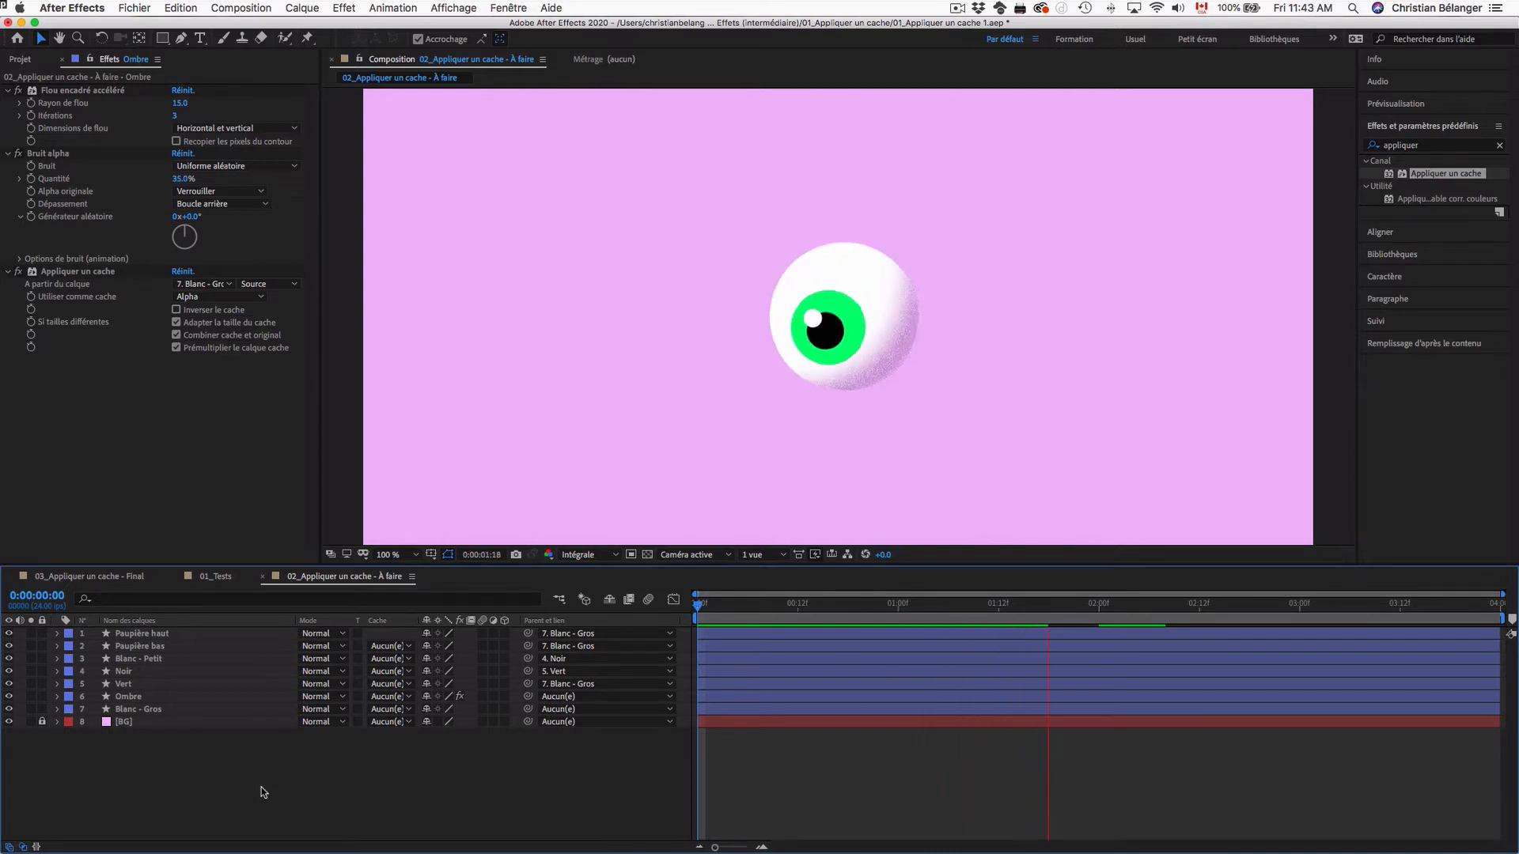
{"action": "key", "text": "space"}
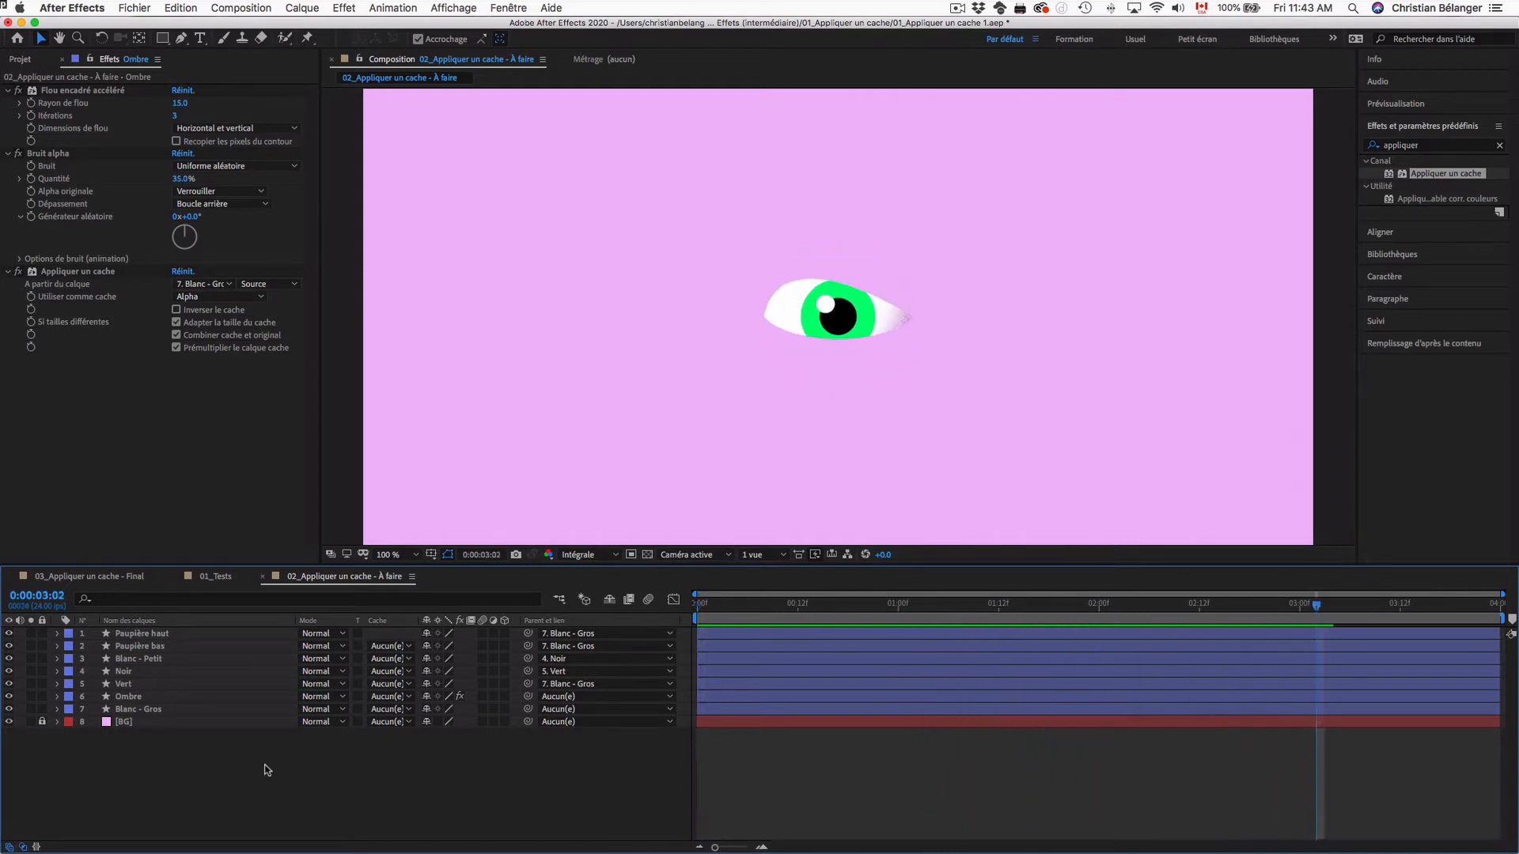
Open the 03_Appliquer un cache - Final composition and examine the eye's shading at 200% magnification.
{"action": "left_click", "coordinate": [21, 59]}
{"action": "double_click", "coordinate": [70, 222]}
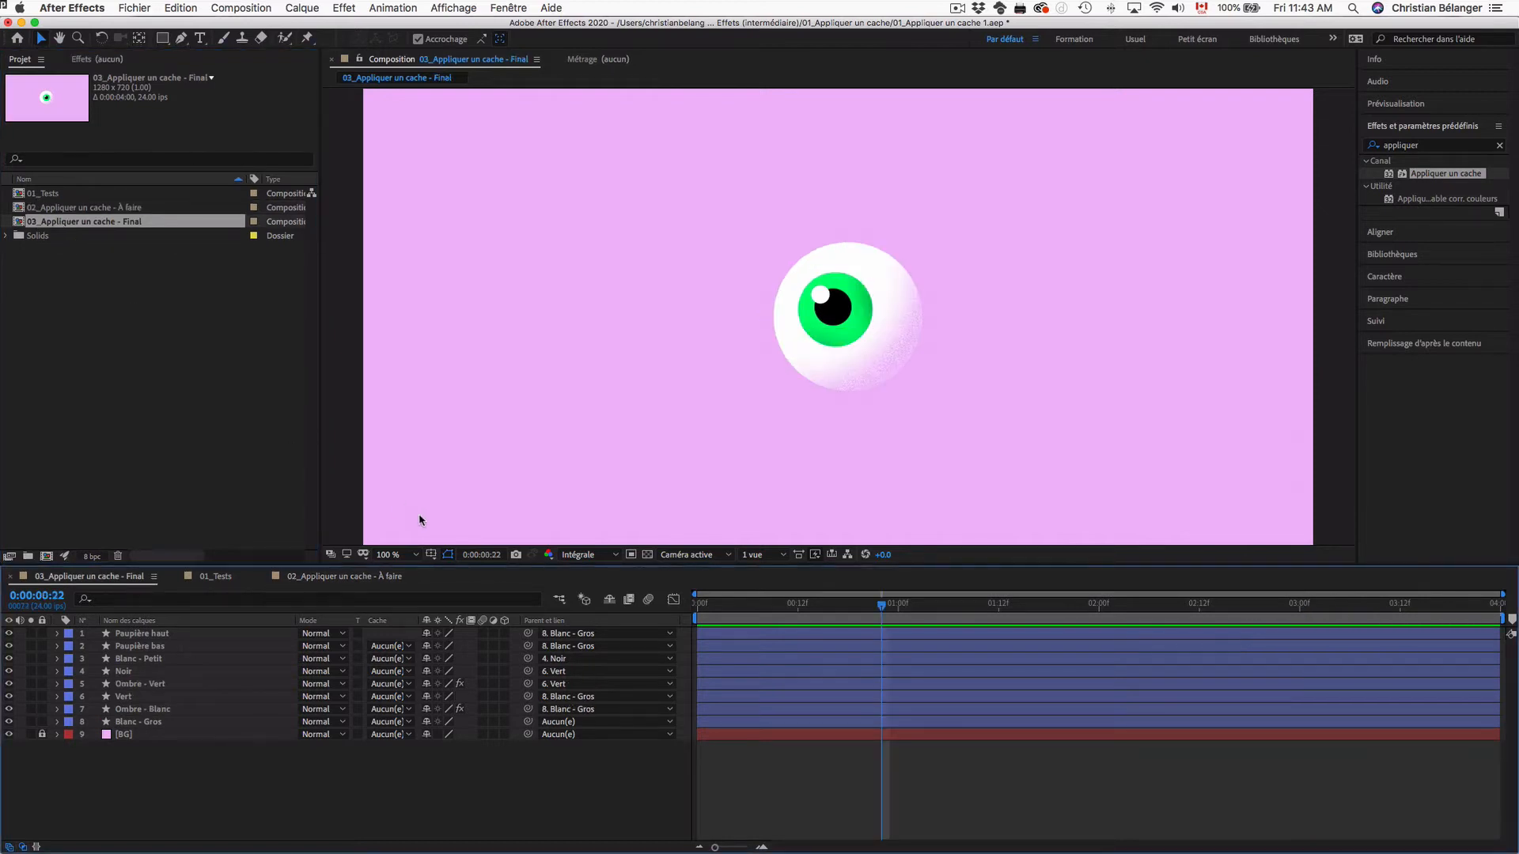
{"action": "key", "text": "period"}
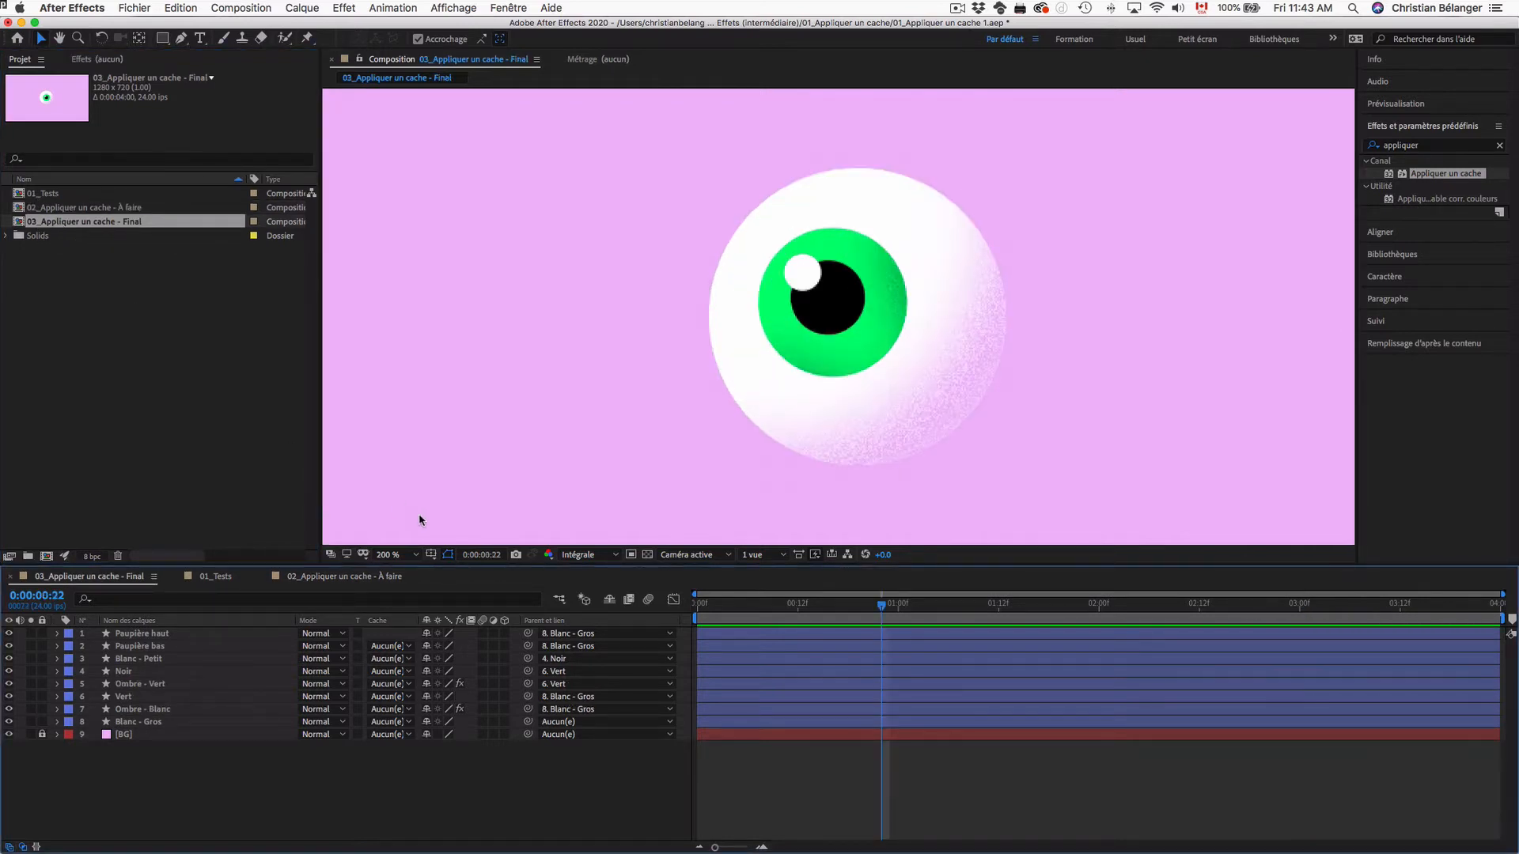
Preview the Final composition's eye animation at 200% magnification, and again at 100%.
{"action": "key", "text": "space"}
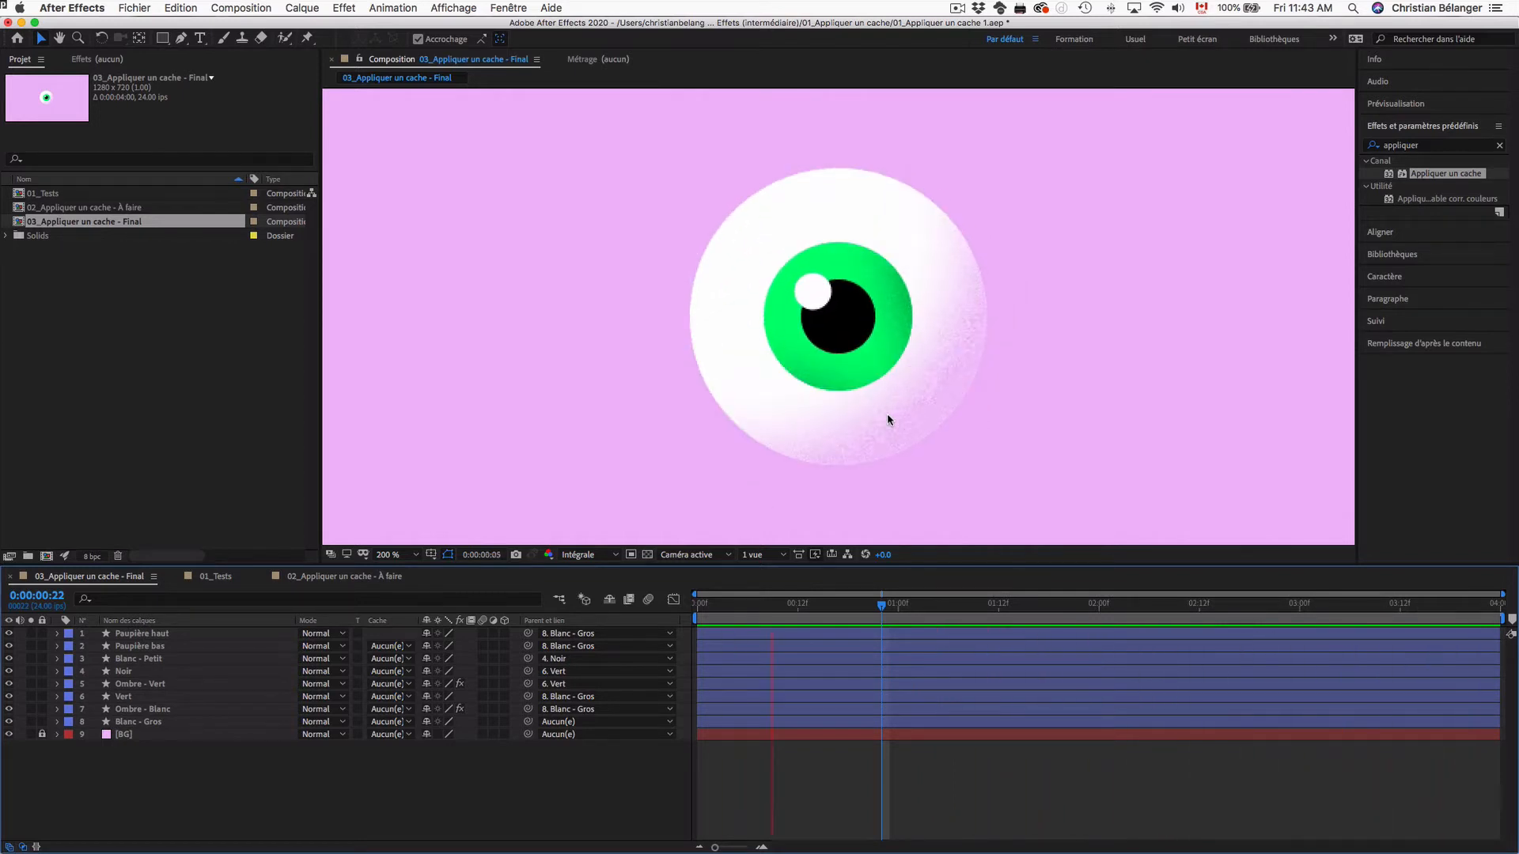
{"action": "key", "text": "space"}
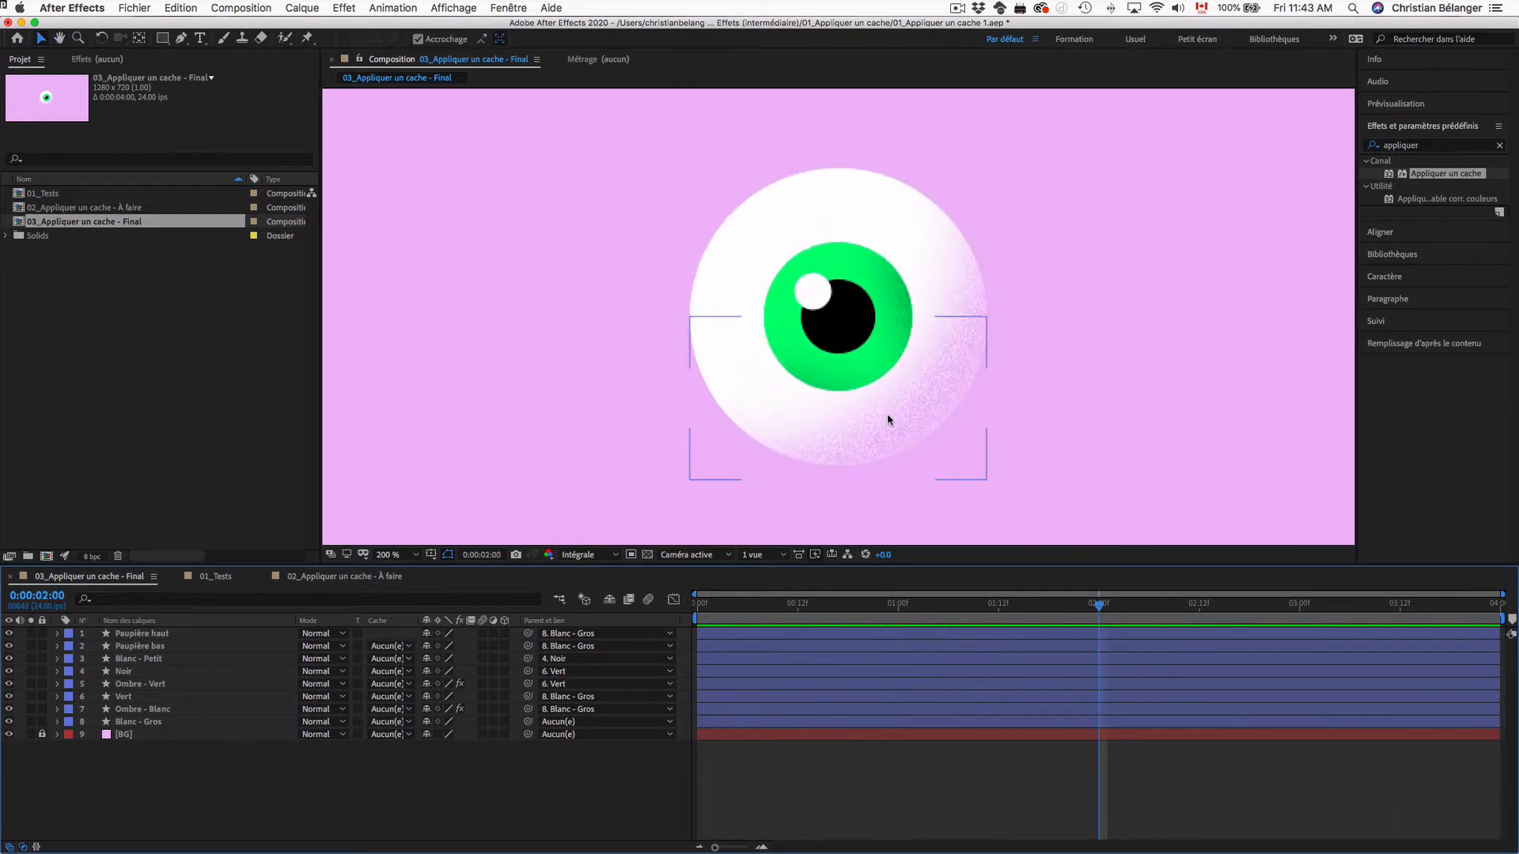
{"action": "key", "text": "comma"}
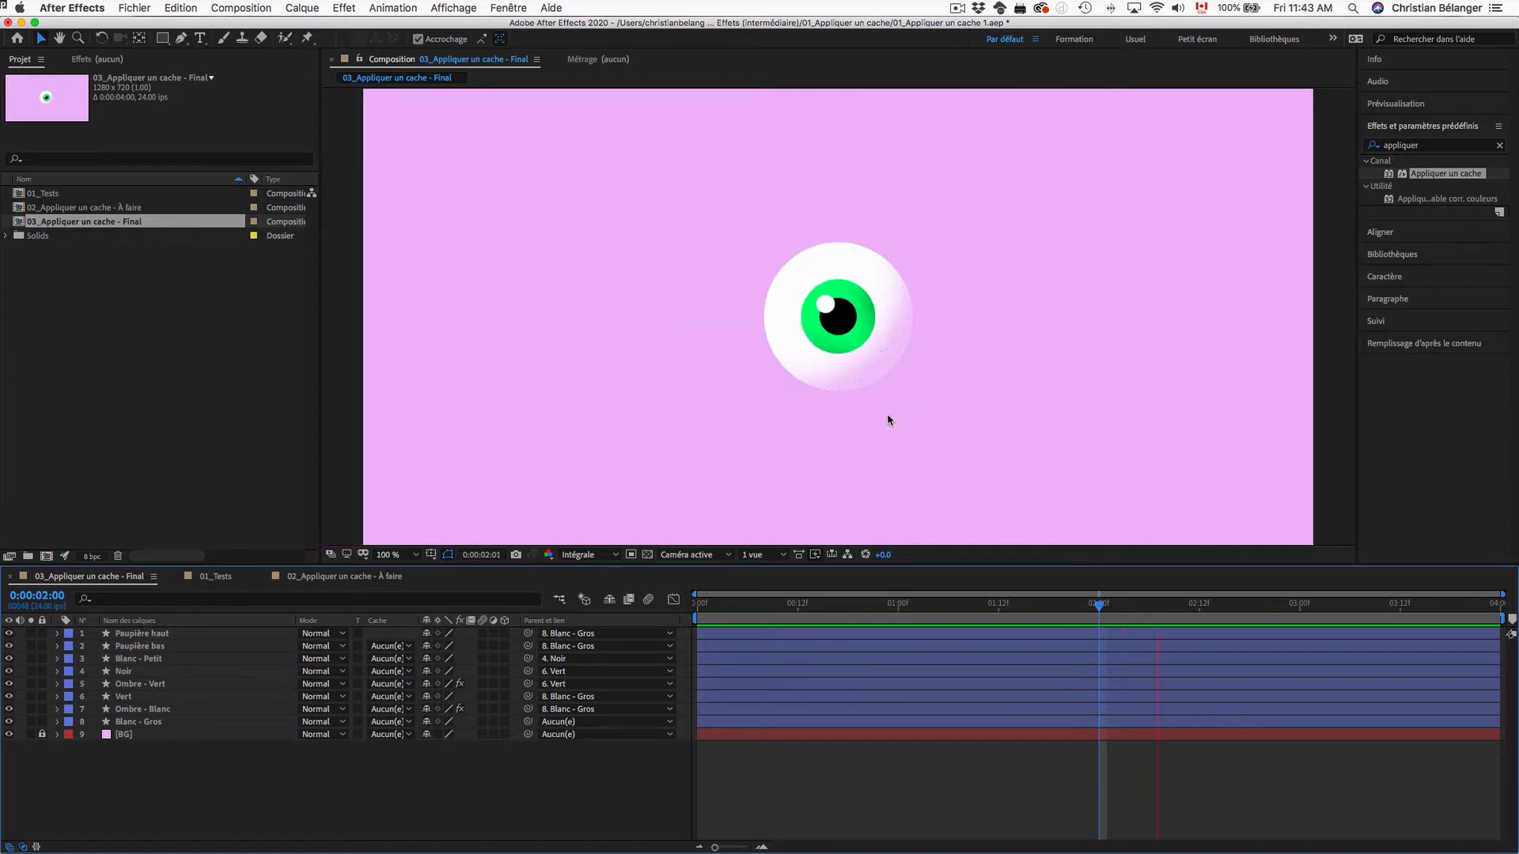
{"action": "key", "text": "space"}
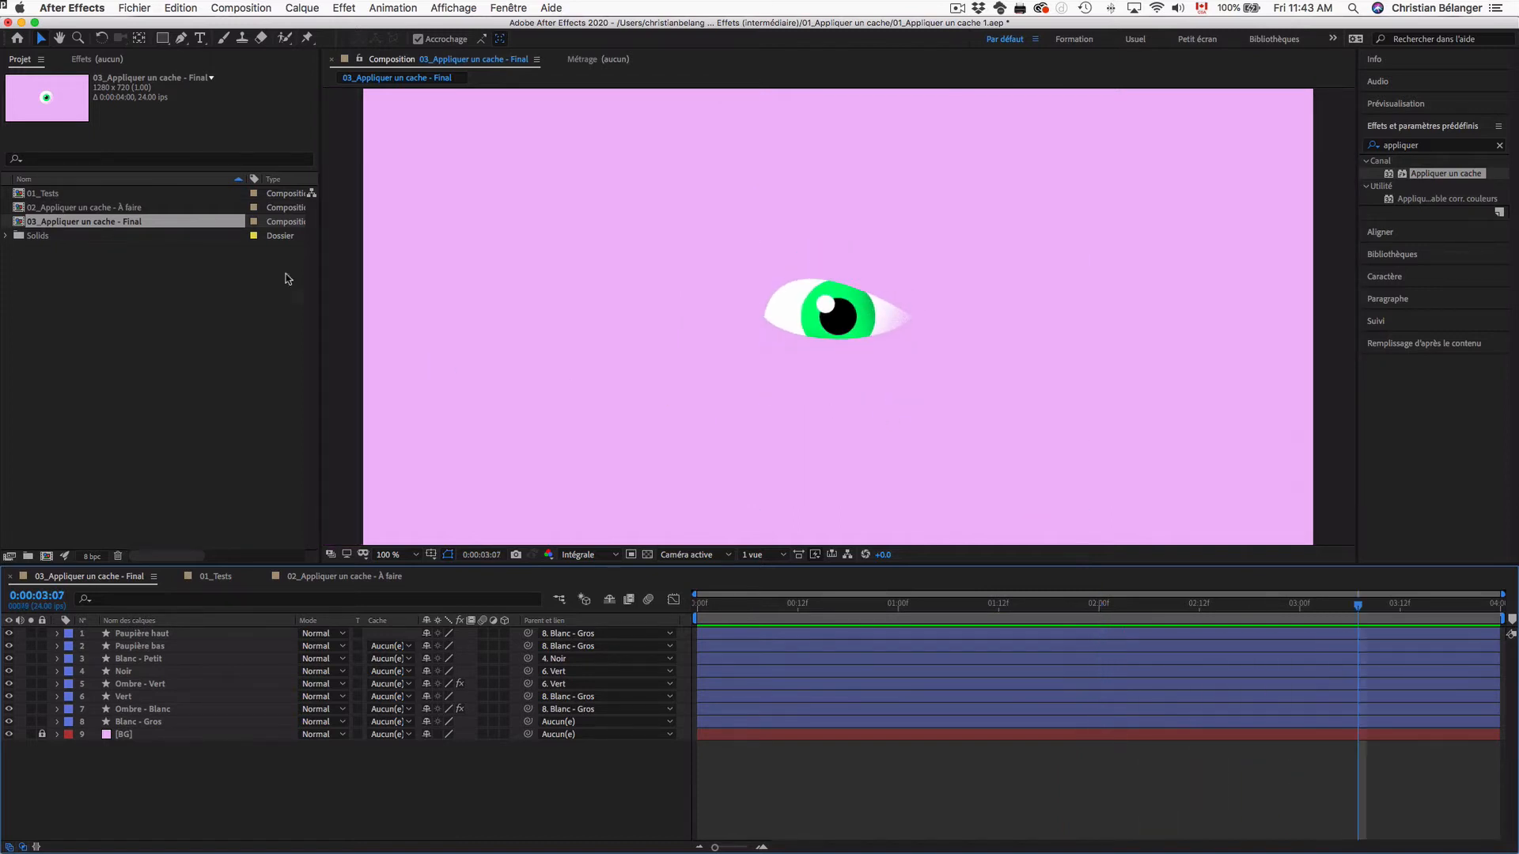
In the 02_Appliquer un cache - À faire composition, keyframe Ombre's Bruit alpha Générateur aléatoire at 0° on the first frame.
{"action": "left_click", "coordinate": [93, 59]}
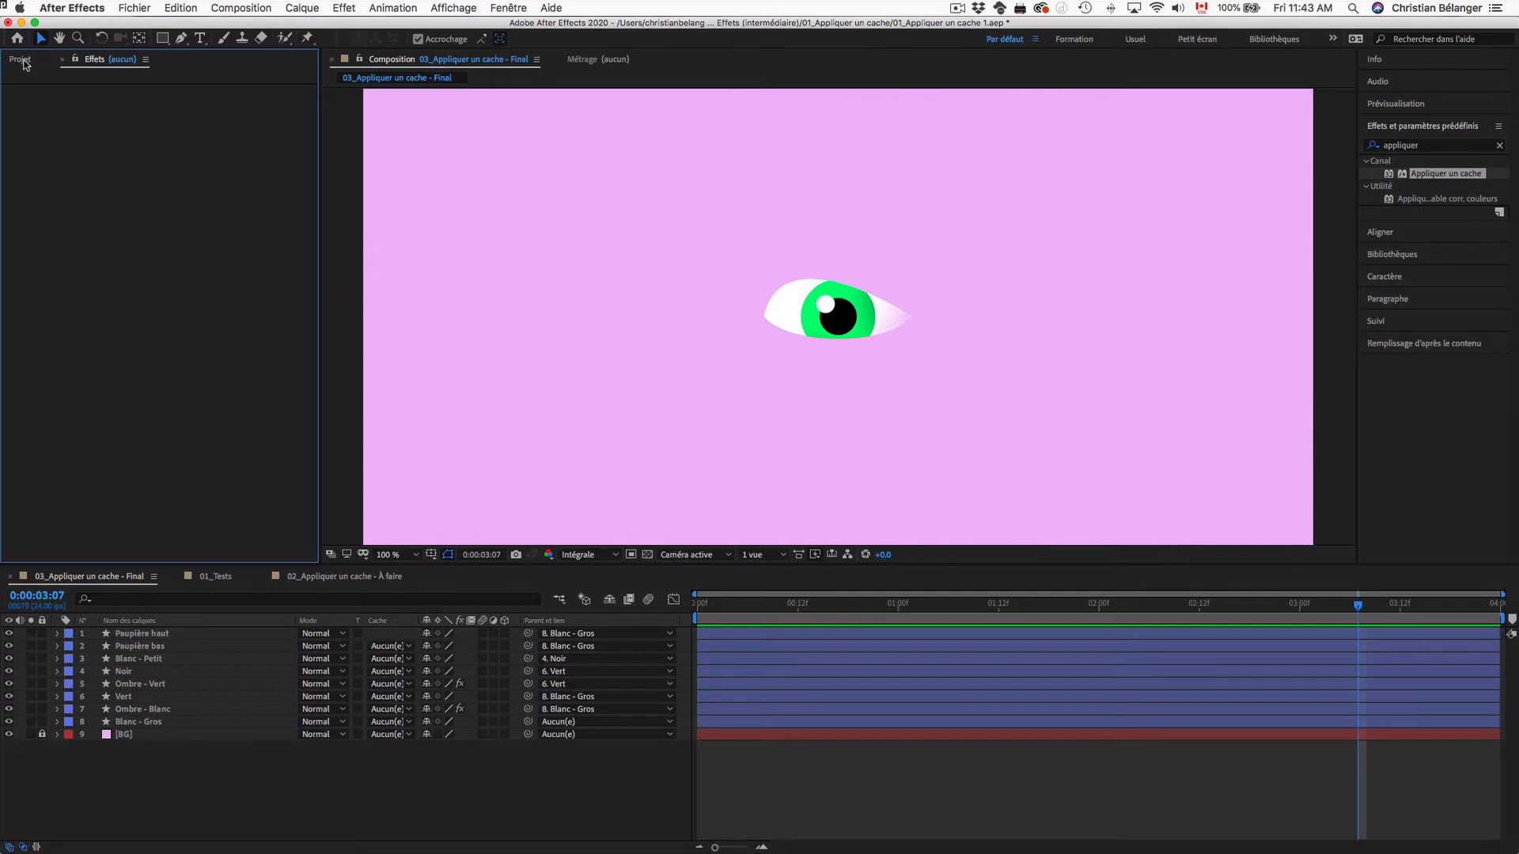
{"action": "left_click", "coordinate": [346, 577]}
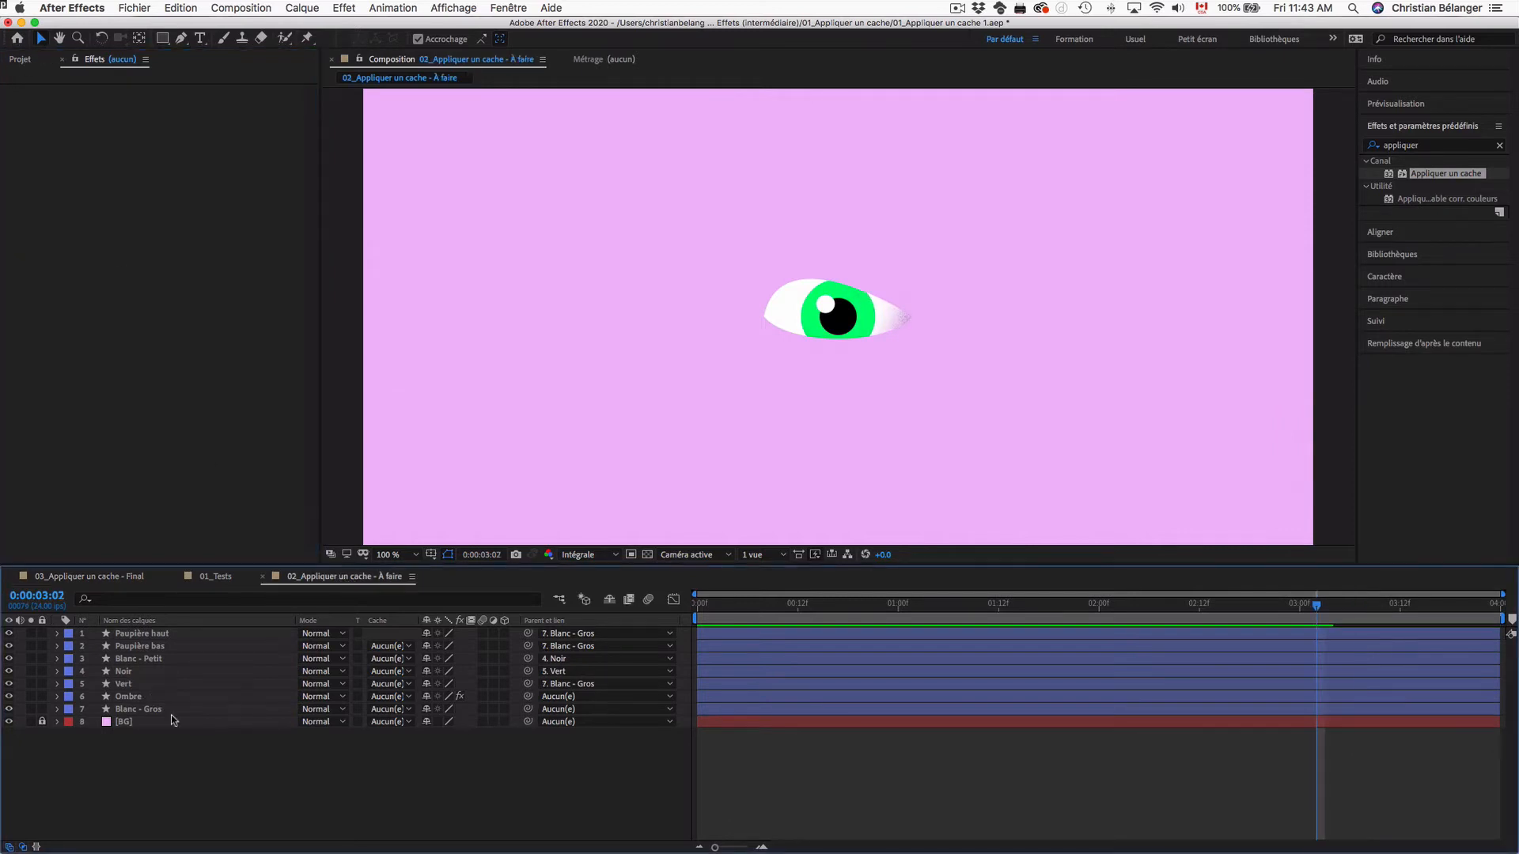
{"action": "left_click", "coordinate": [128, 696]}
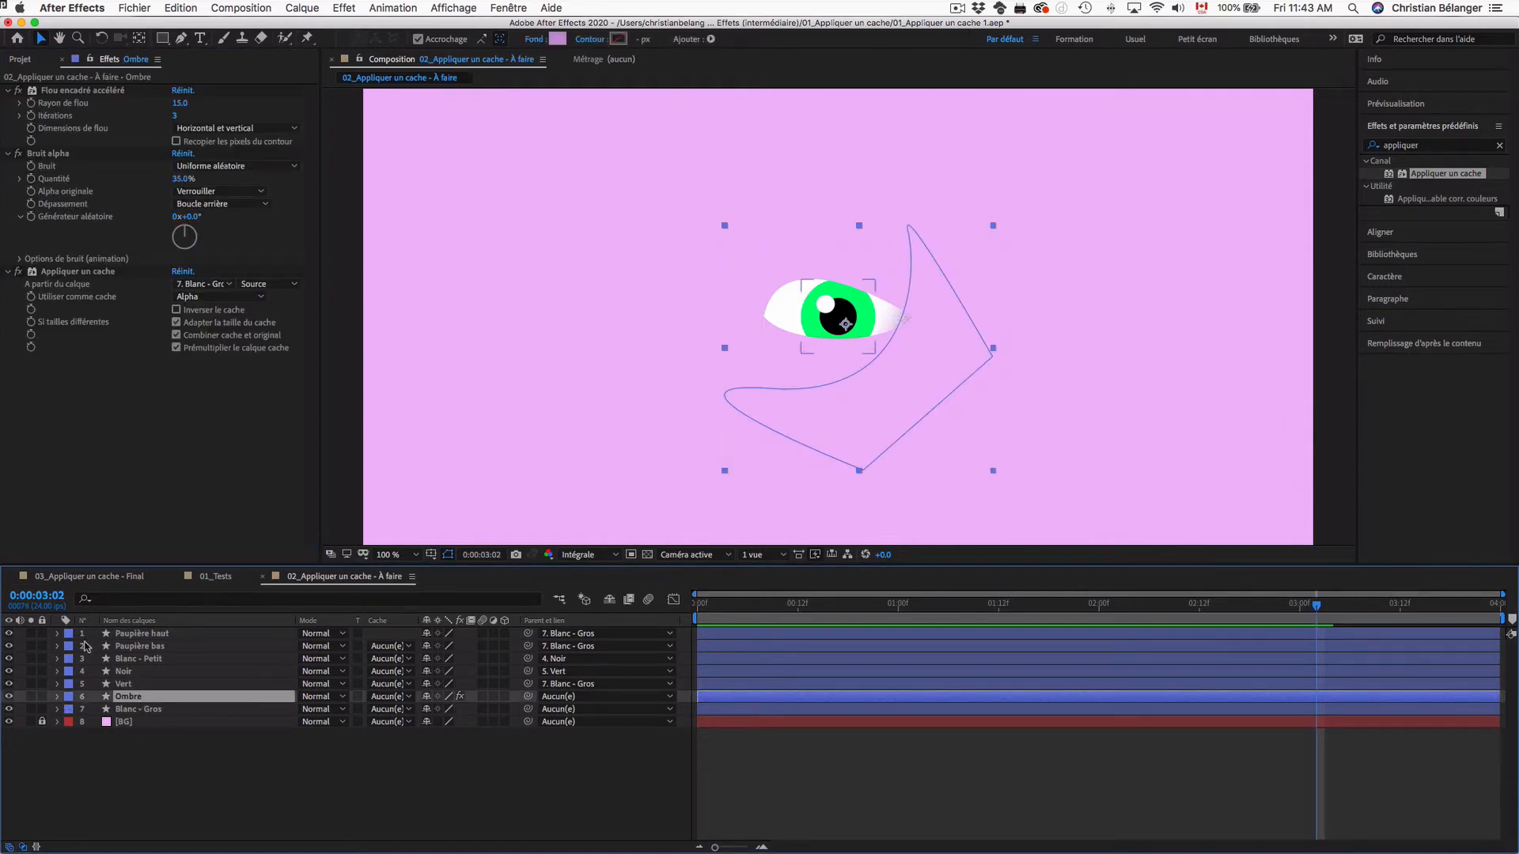
{"action": "left_click", "coordinate": [66, 156]}
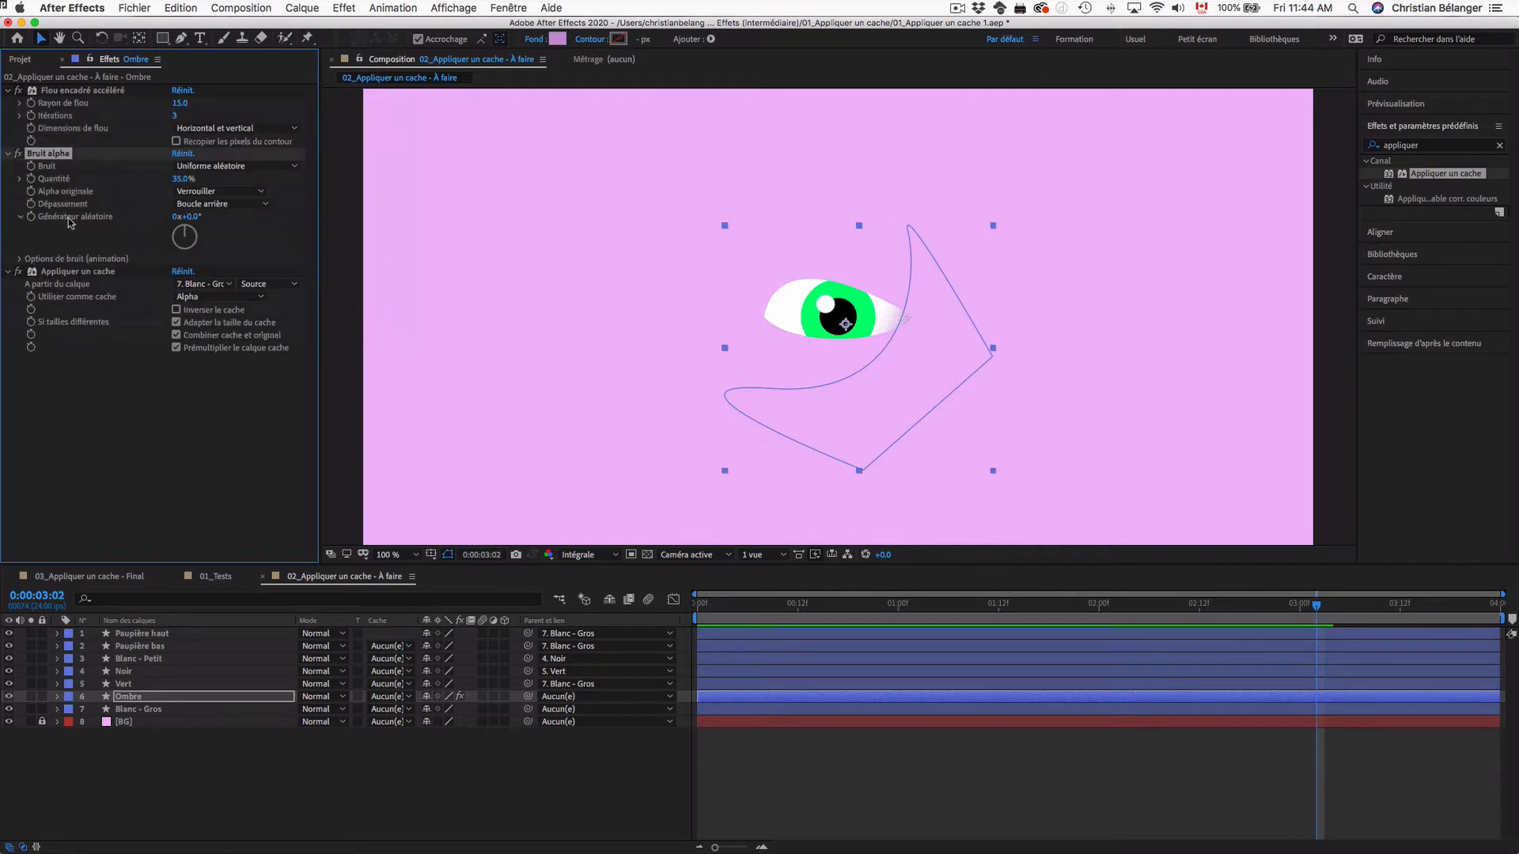
{"action": "key", "text": "Home"}
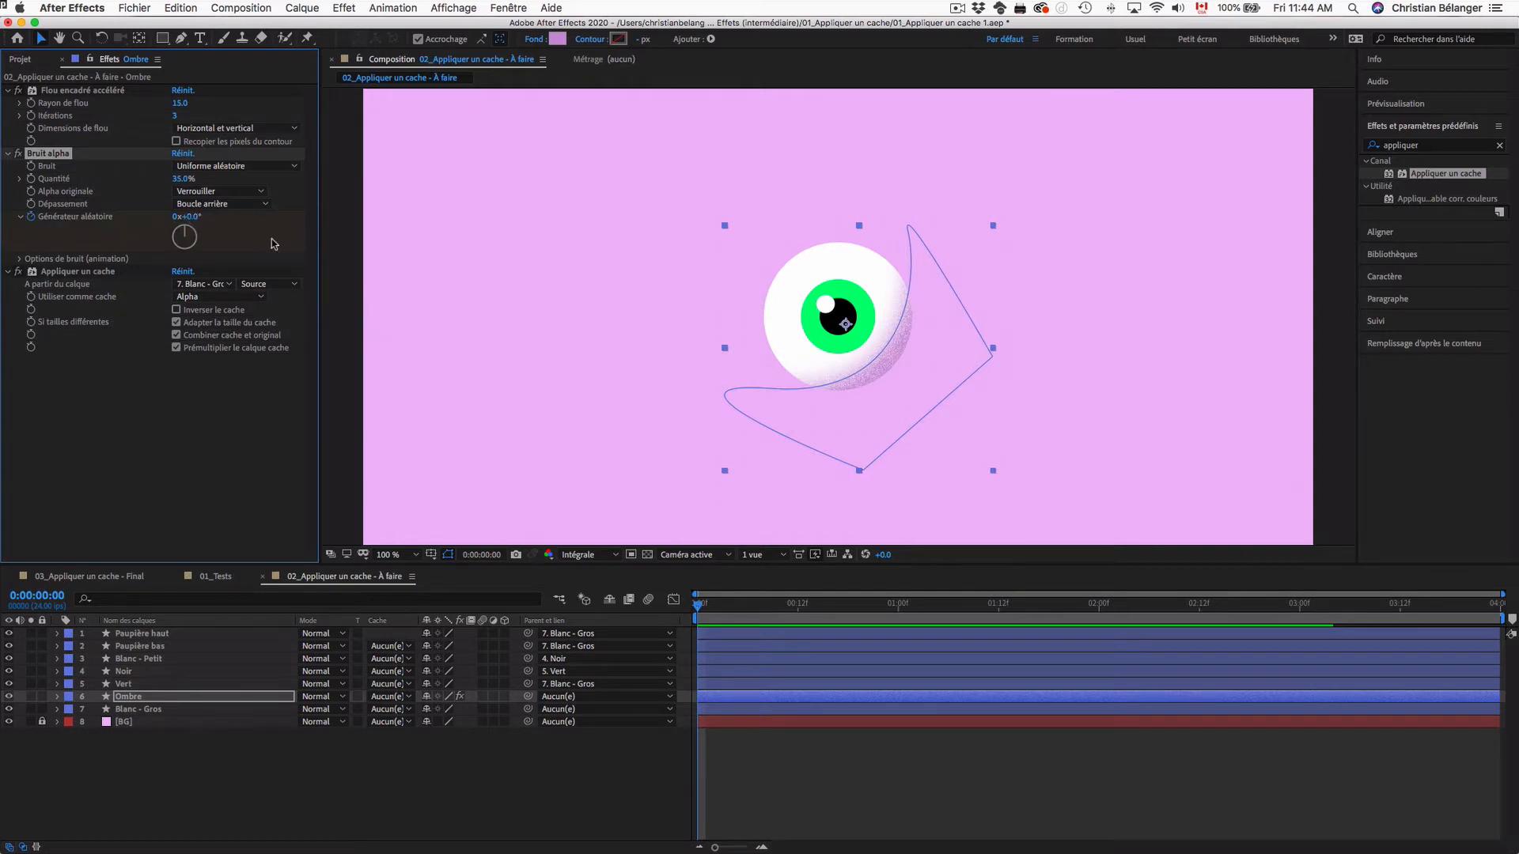
Keyframe Ombre's Générateur aléatoire at 15° on the last frame and preview the animated grain.
{"action": "key", "text": "End"}
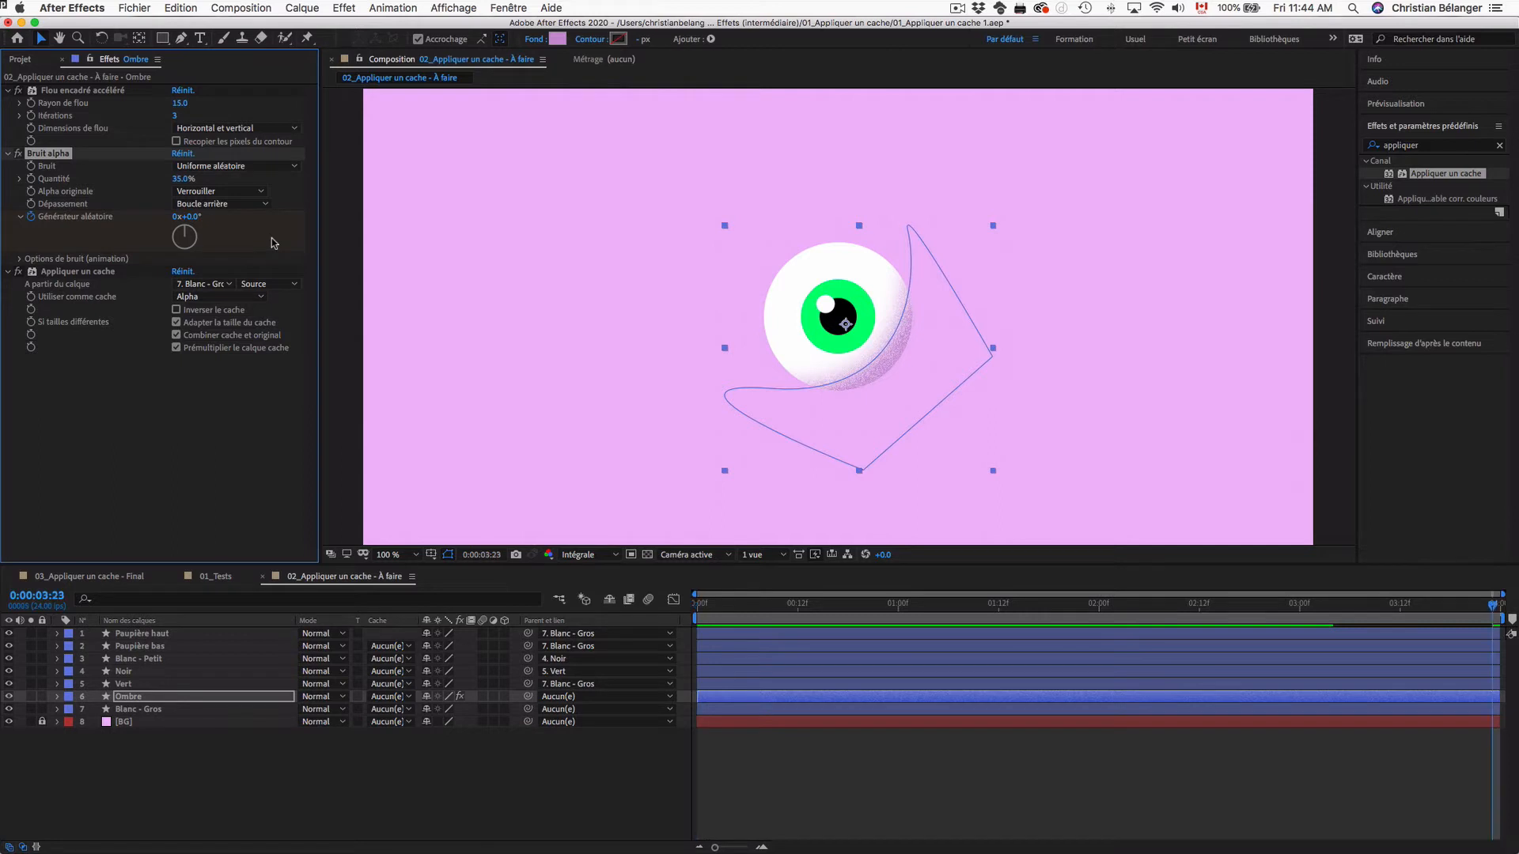
{"action": "left_click", "coordinate": [195, 218]}
{"action": "type", "text": "15"}
{"action": "key", "text": "Return"}
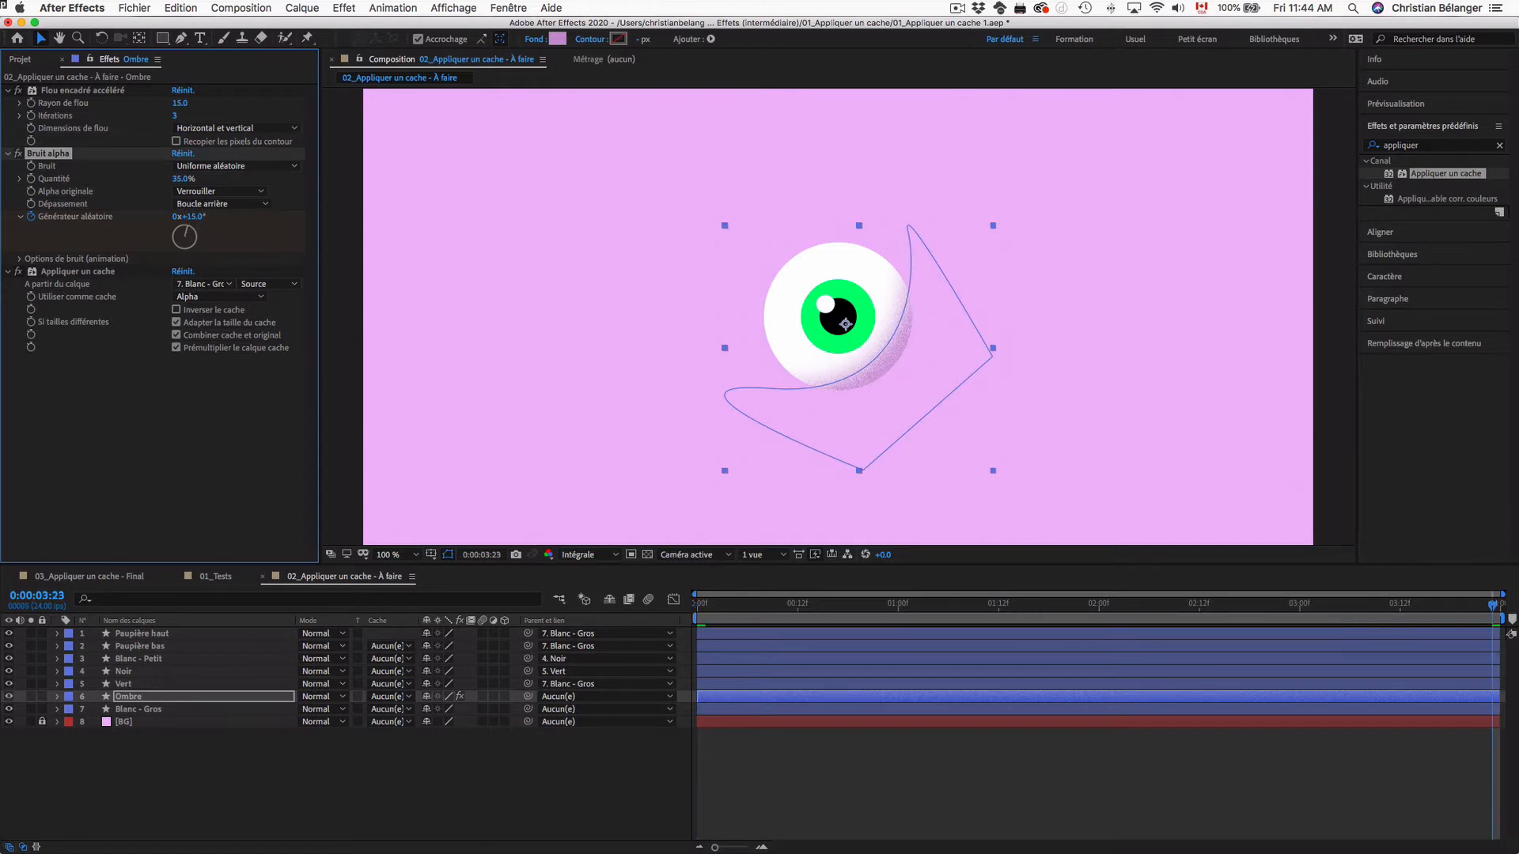
{"action": "left_click", "coordinate": [335, 231]}
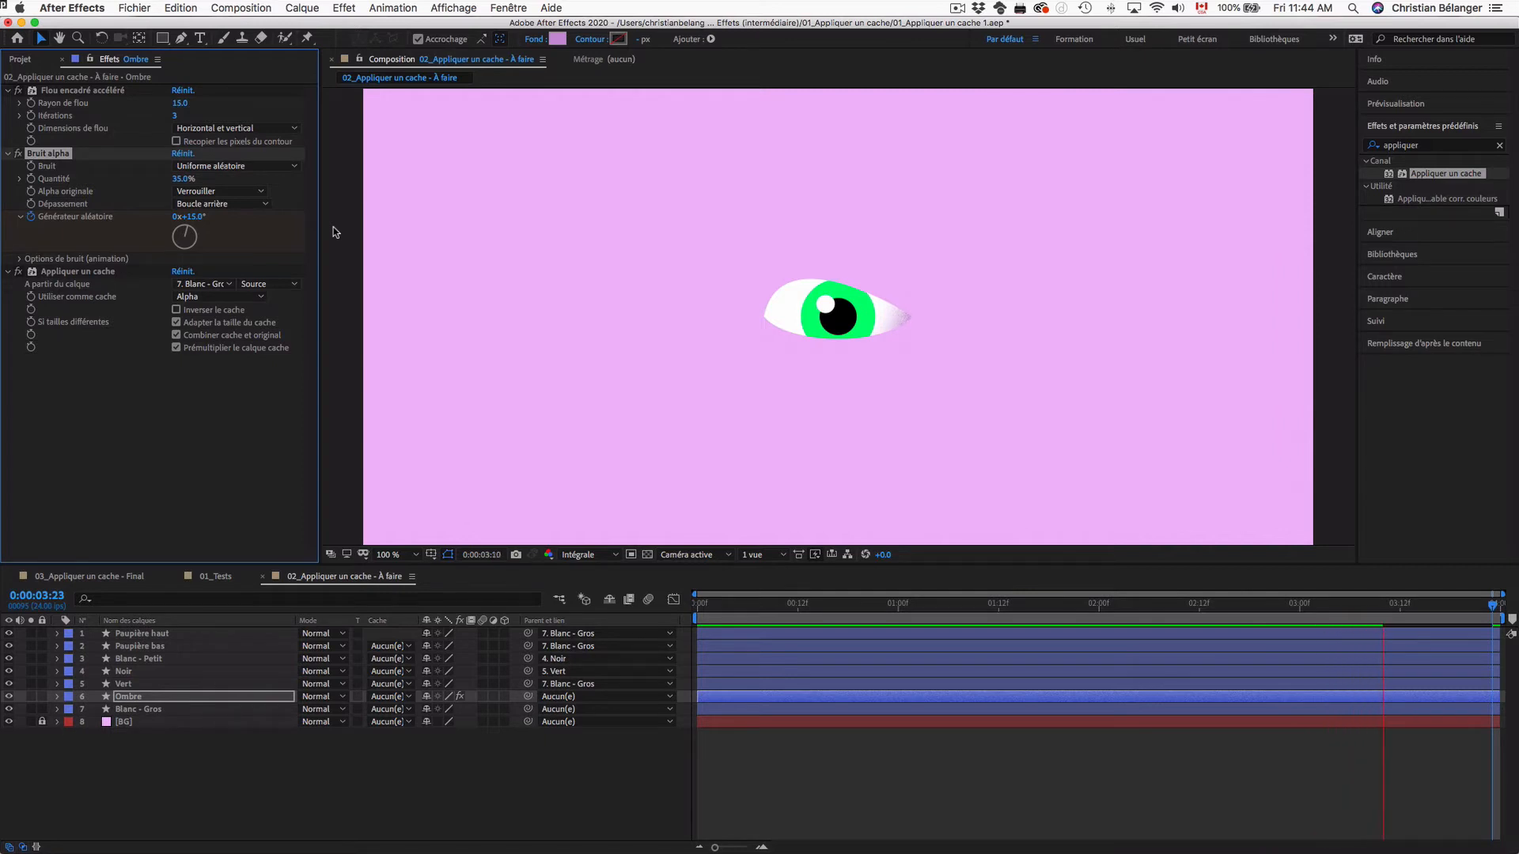
{"action": "key", "text": "space"}
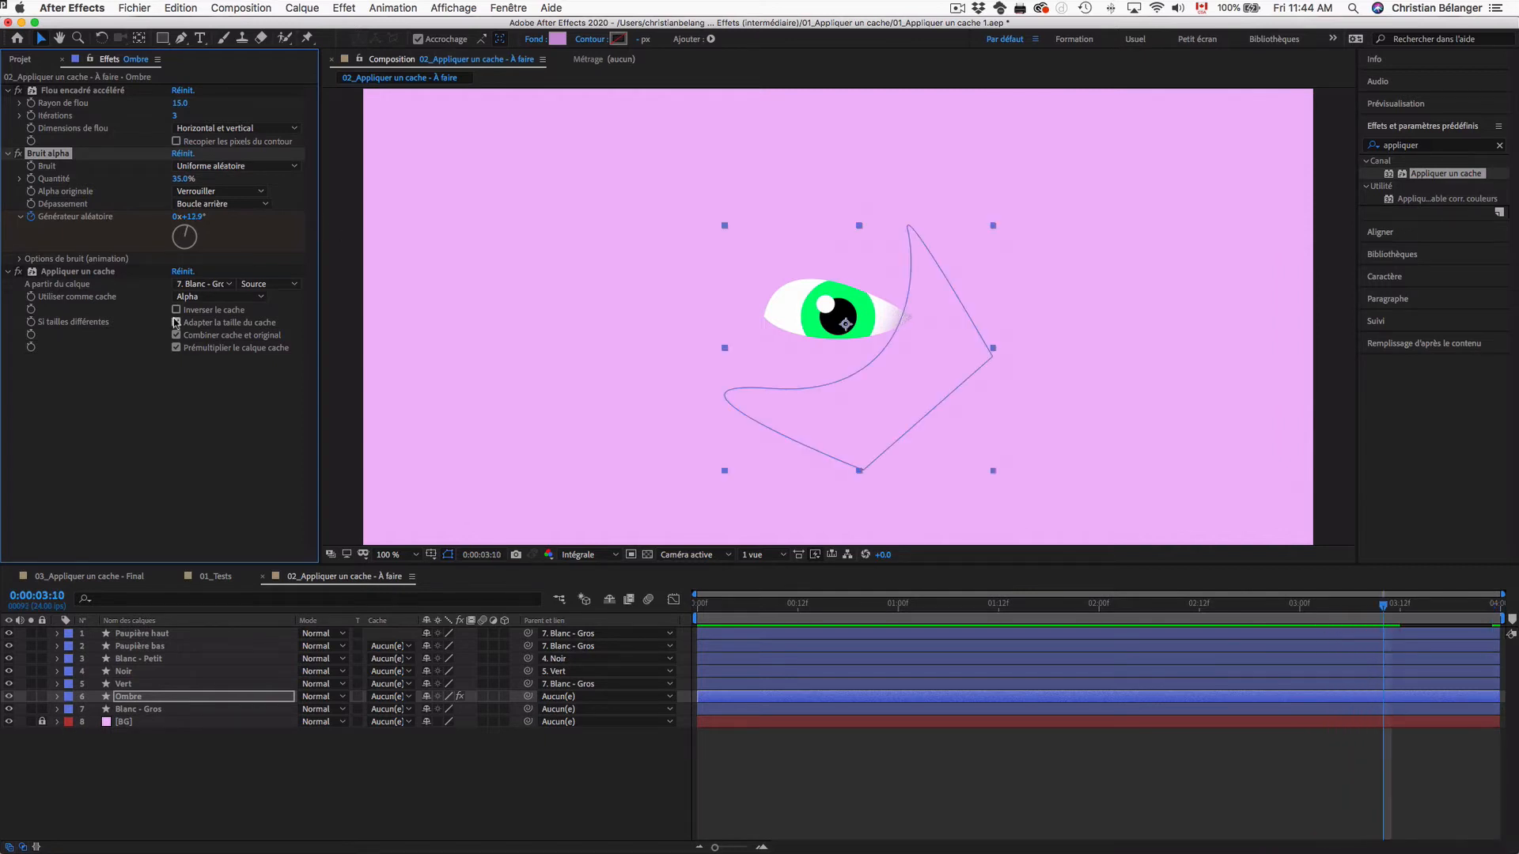
Close the current project, open 02_Appliquer un cache 2.aep from Finder, and preview its Appliquer un cache - Final composition.
{"action": "key", "text": "super+alt+n"}
{"action": "left_click", "coordinate": [747, 464]}
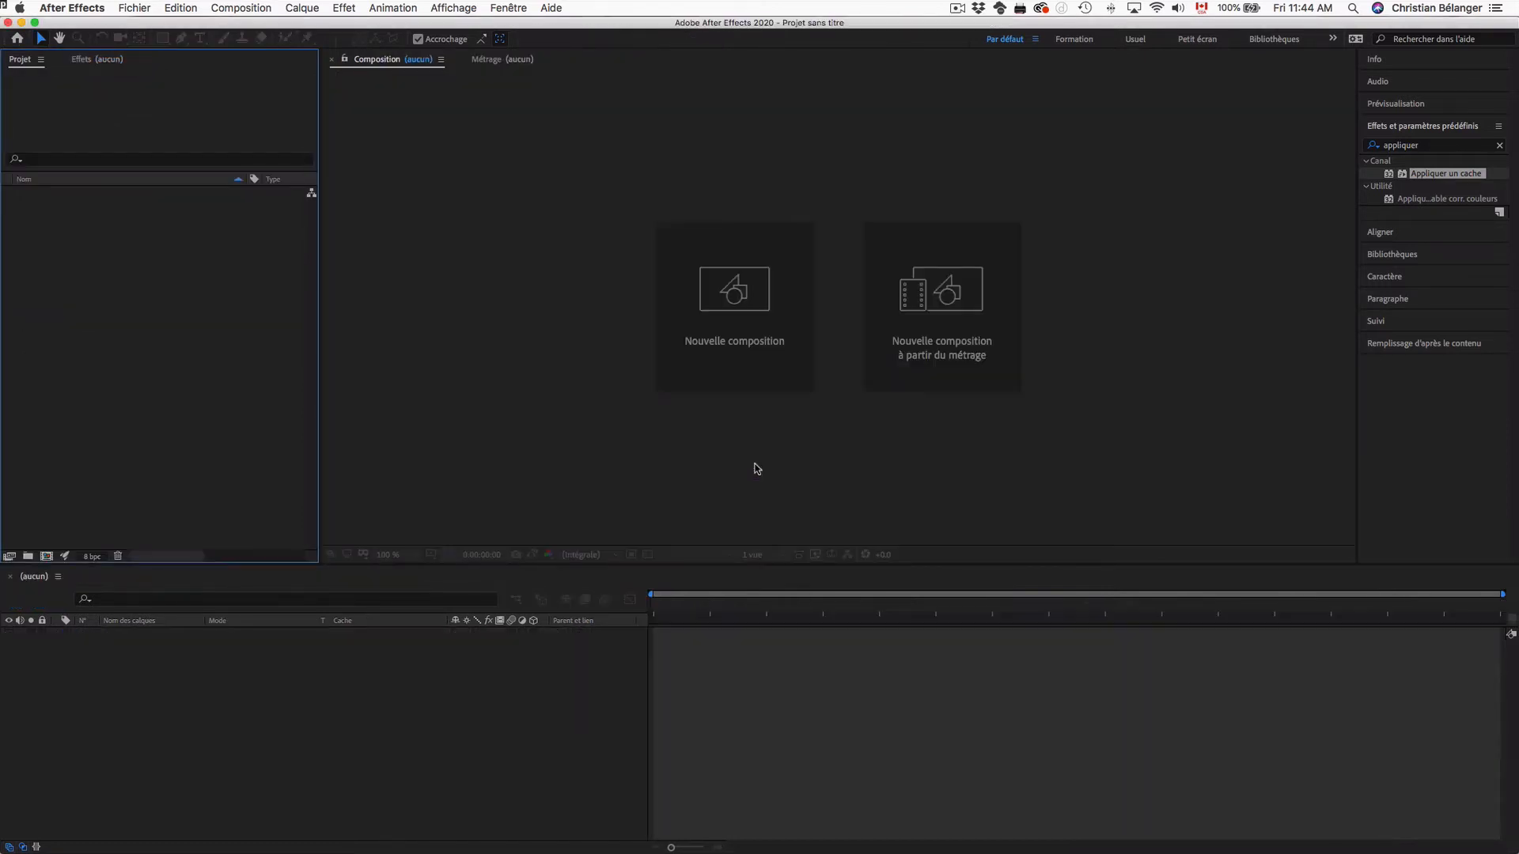
{"action": "key", "text": "super+Tab"}
{"action": "left_click", "coordinate": [968, 254]}
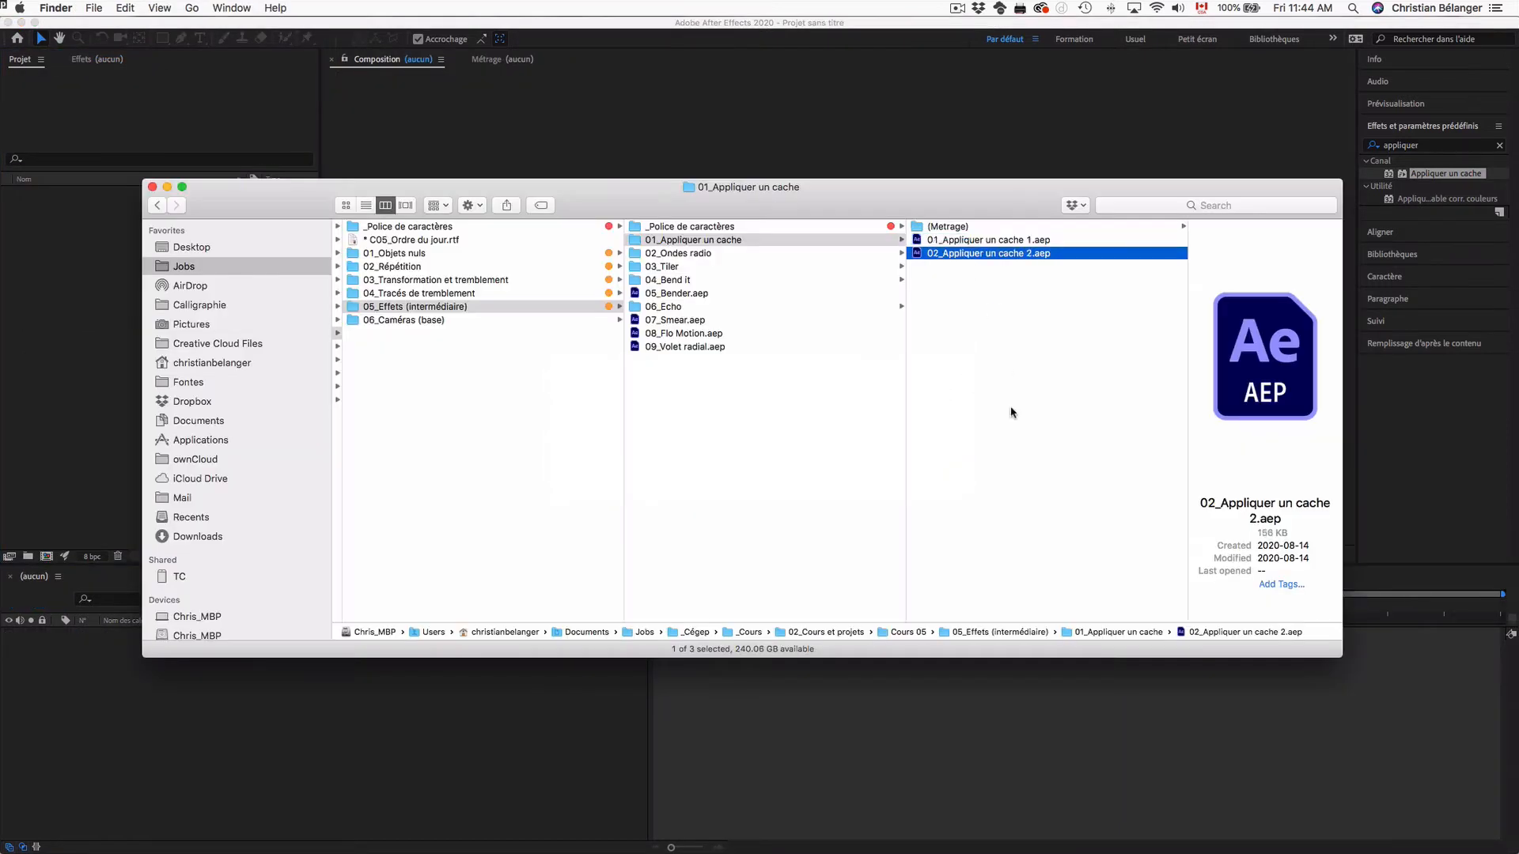
{"action": "key", "text": "super+o"}
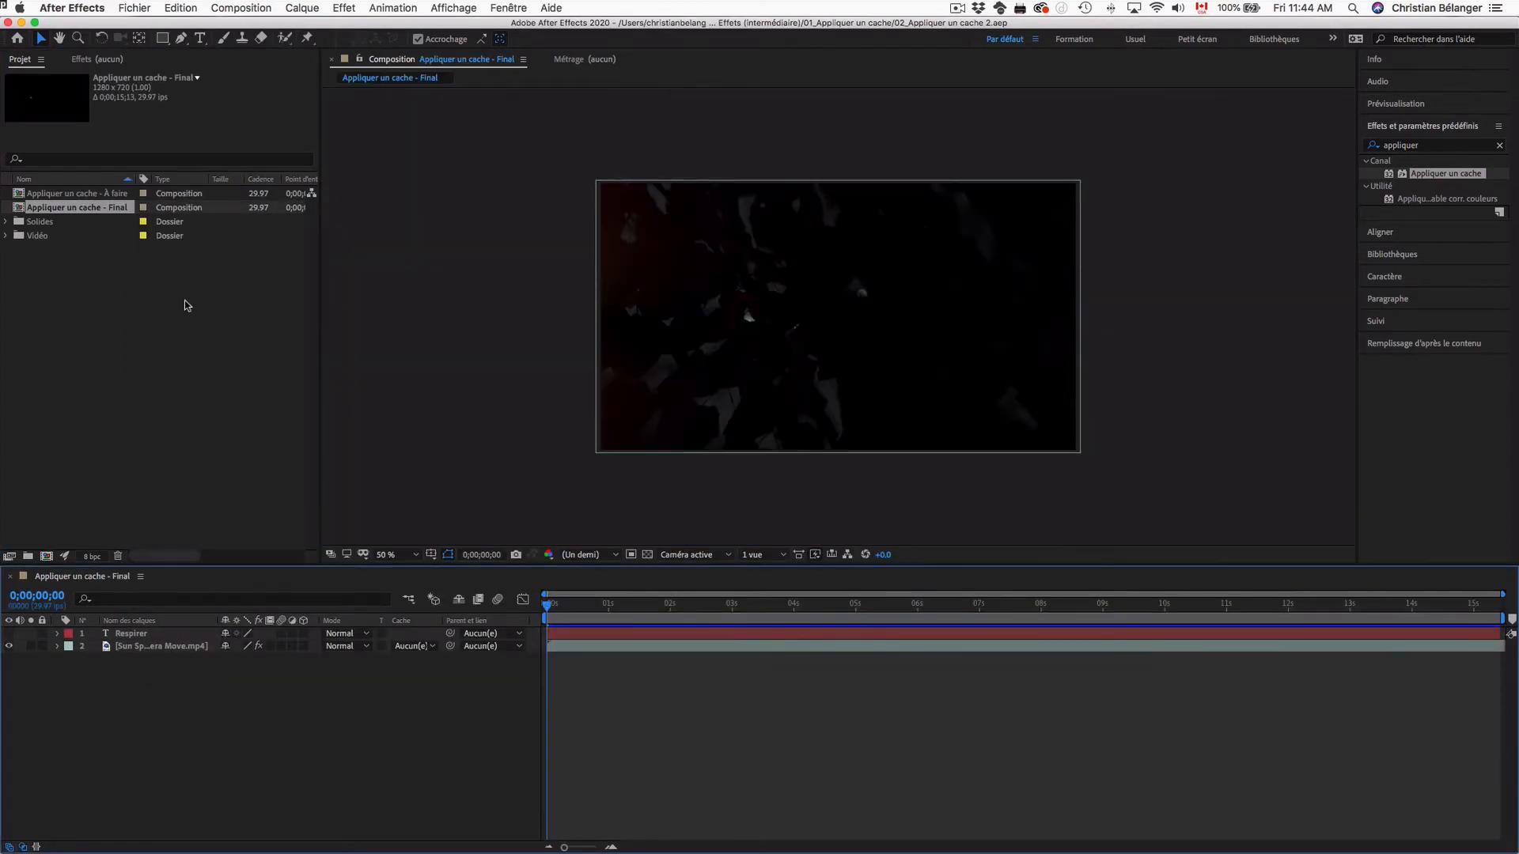
{"action": "key", "text": "space"}
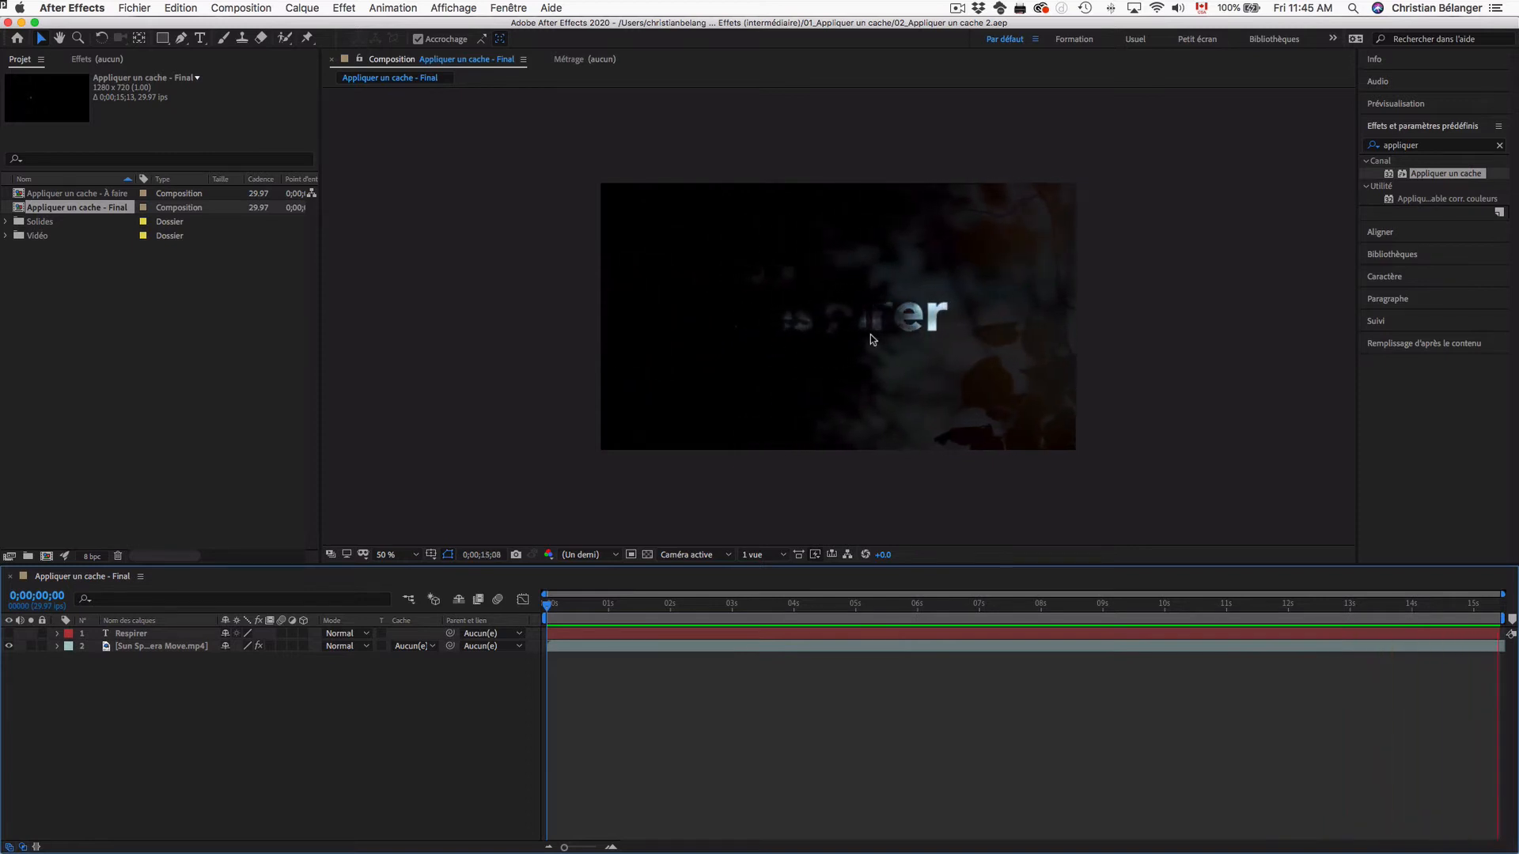
{"action": "key", "text": "space"}
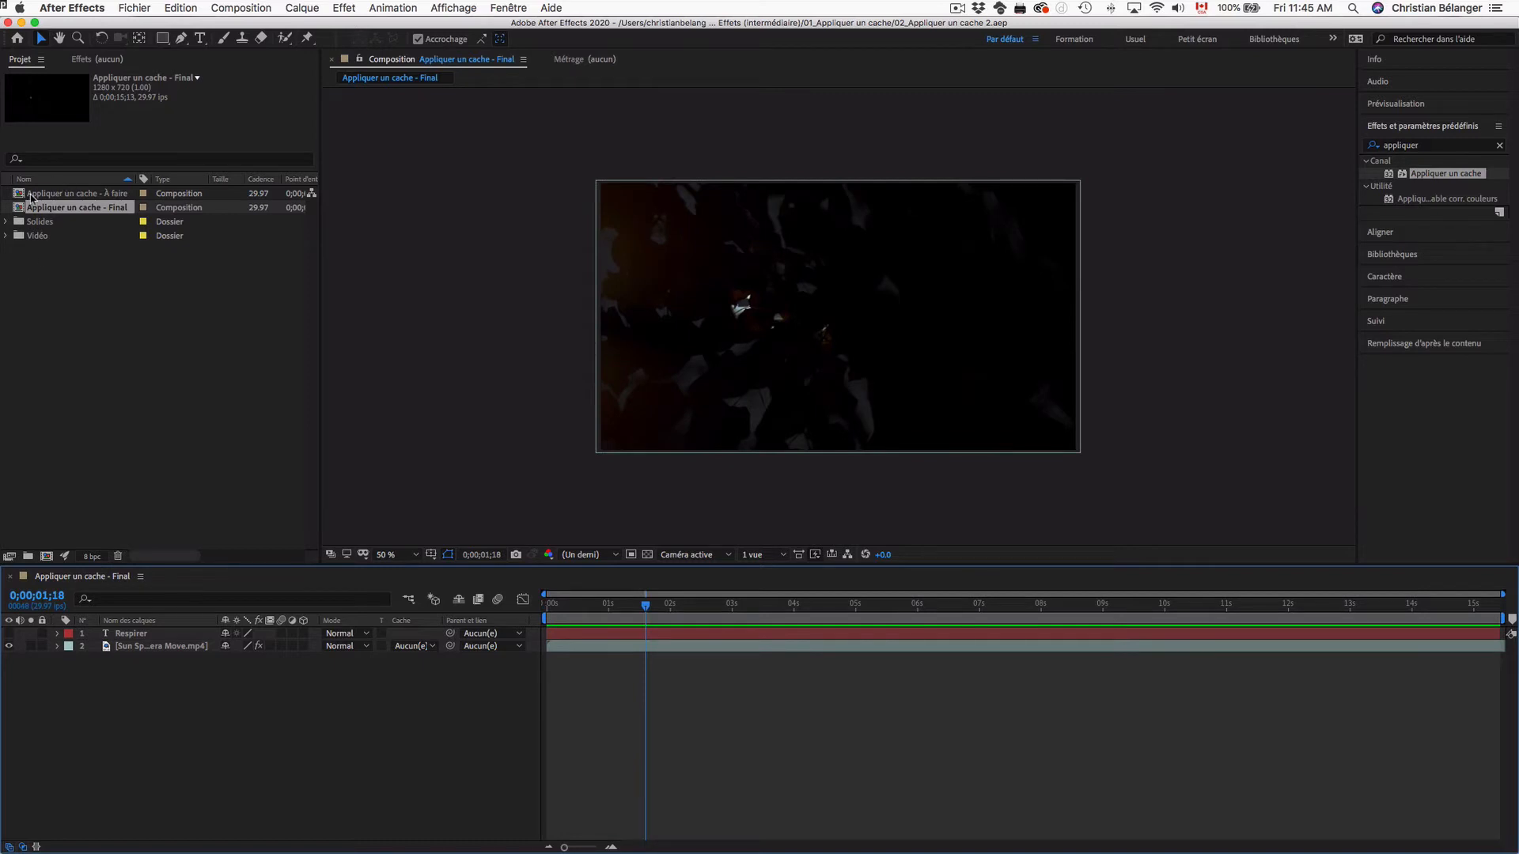
In the Appliquer un cache - À faire composition, apply Appliquer un cache to the Sun Sparkles video layer with 1. Respirer as its matte.
{"action": "double_click", "coordinate": [70, 196]}
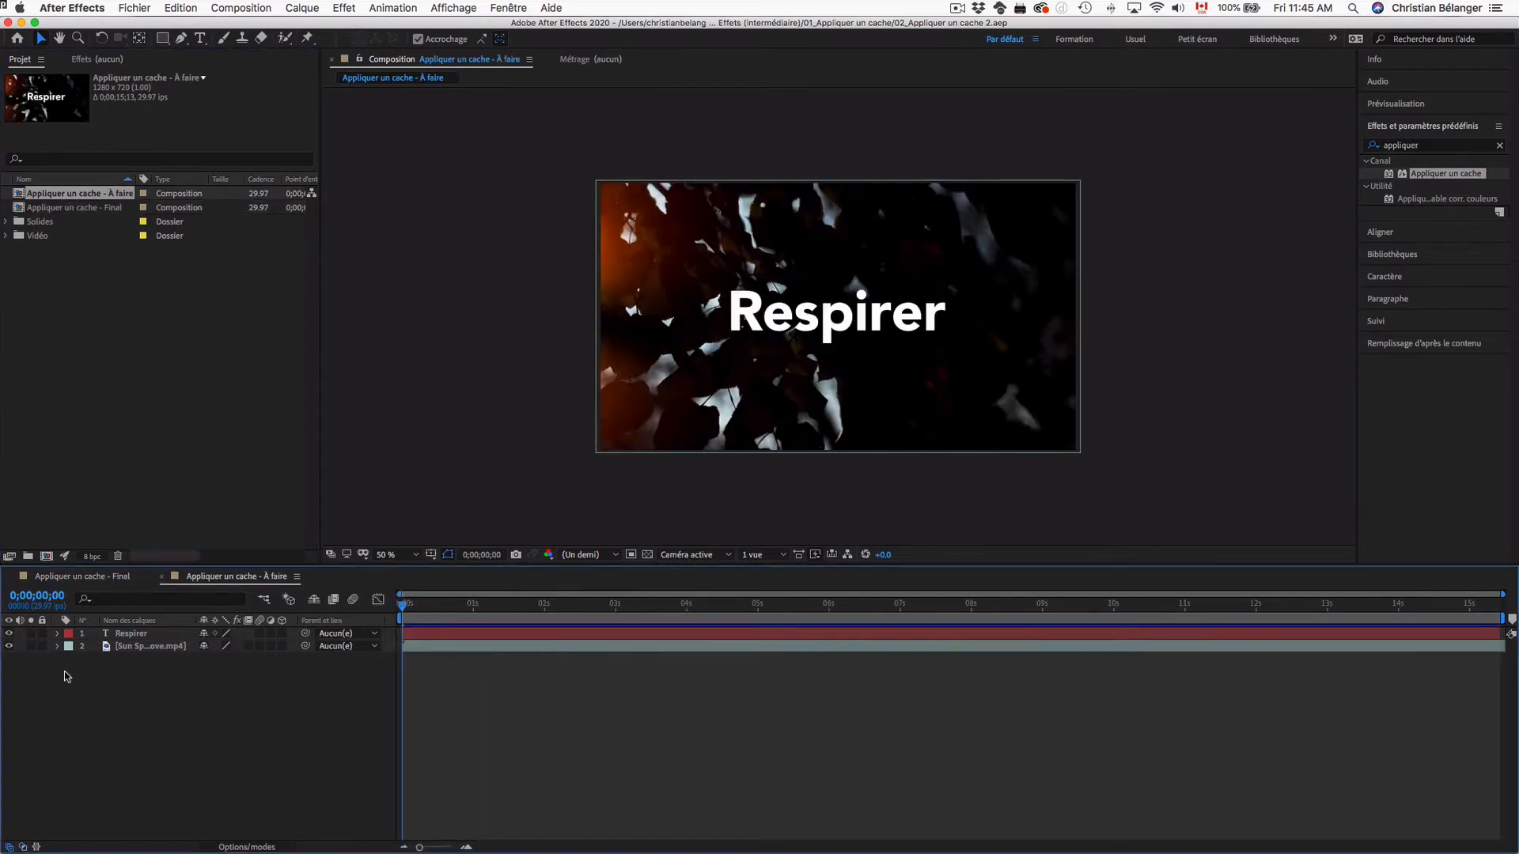
{"action": "left_click", "coordinate": [120, 647]}
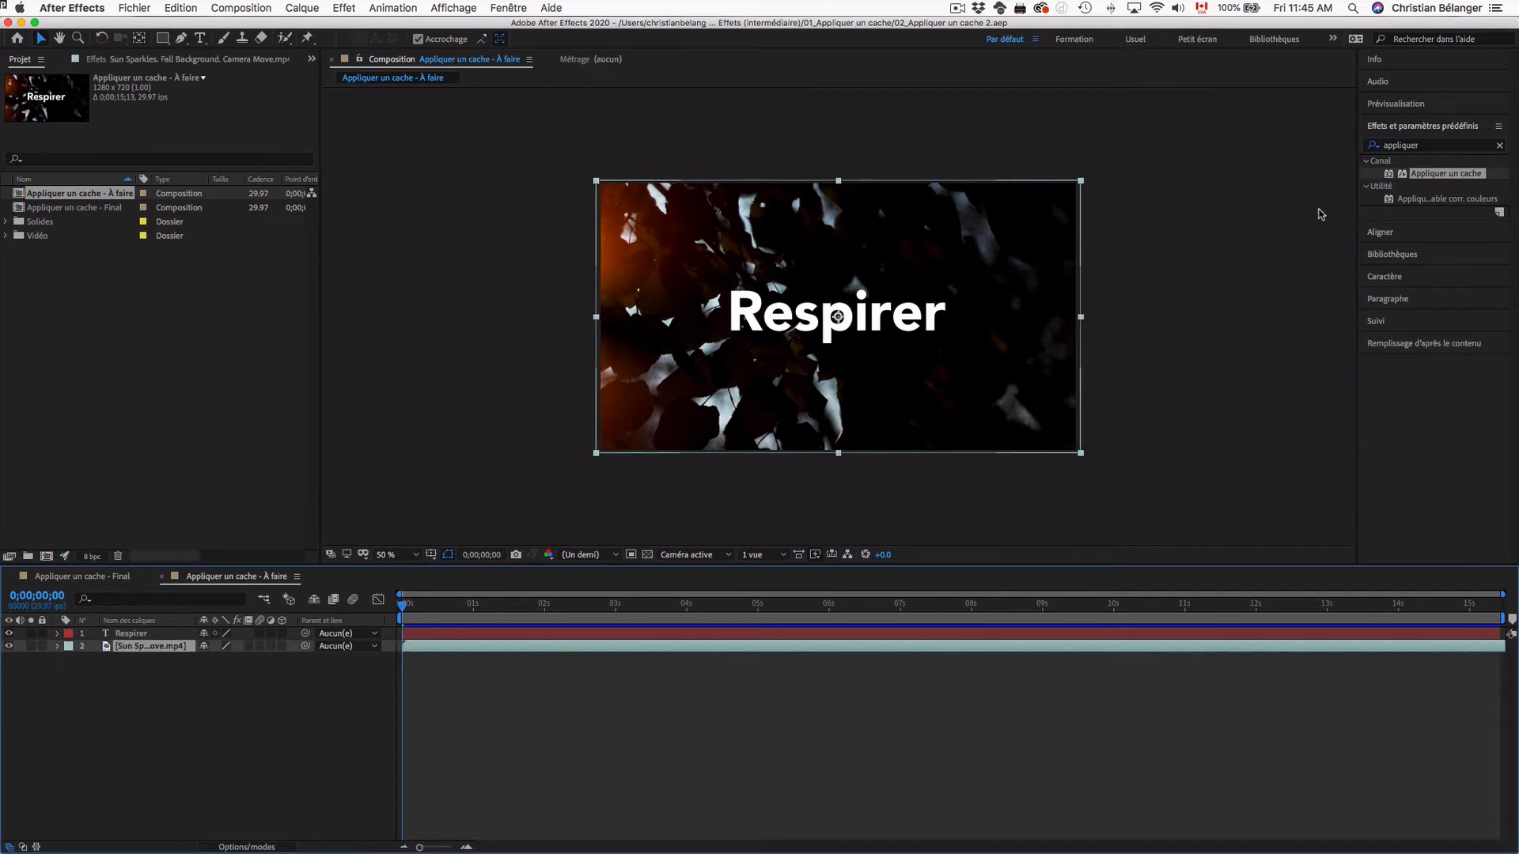
{"action": "left_click_drag", "start_coordinate": [1388, 175], "coordinate": [152, 653]}
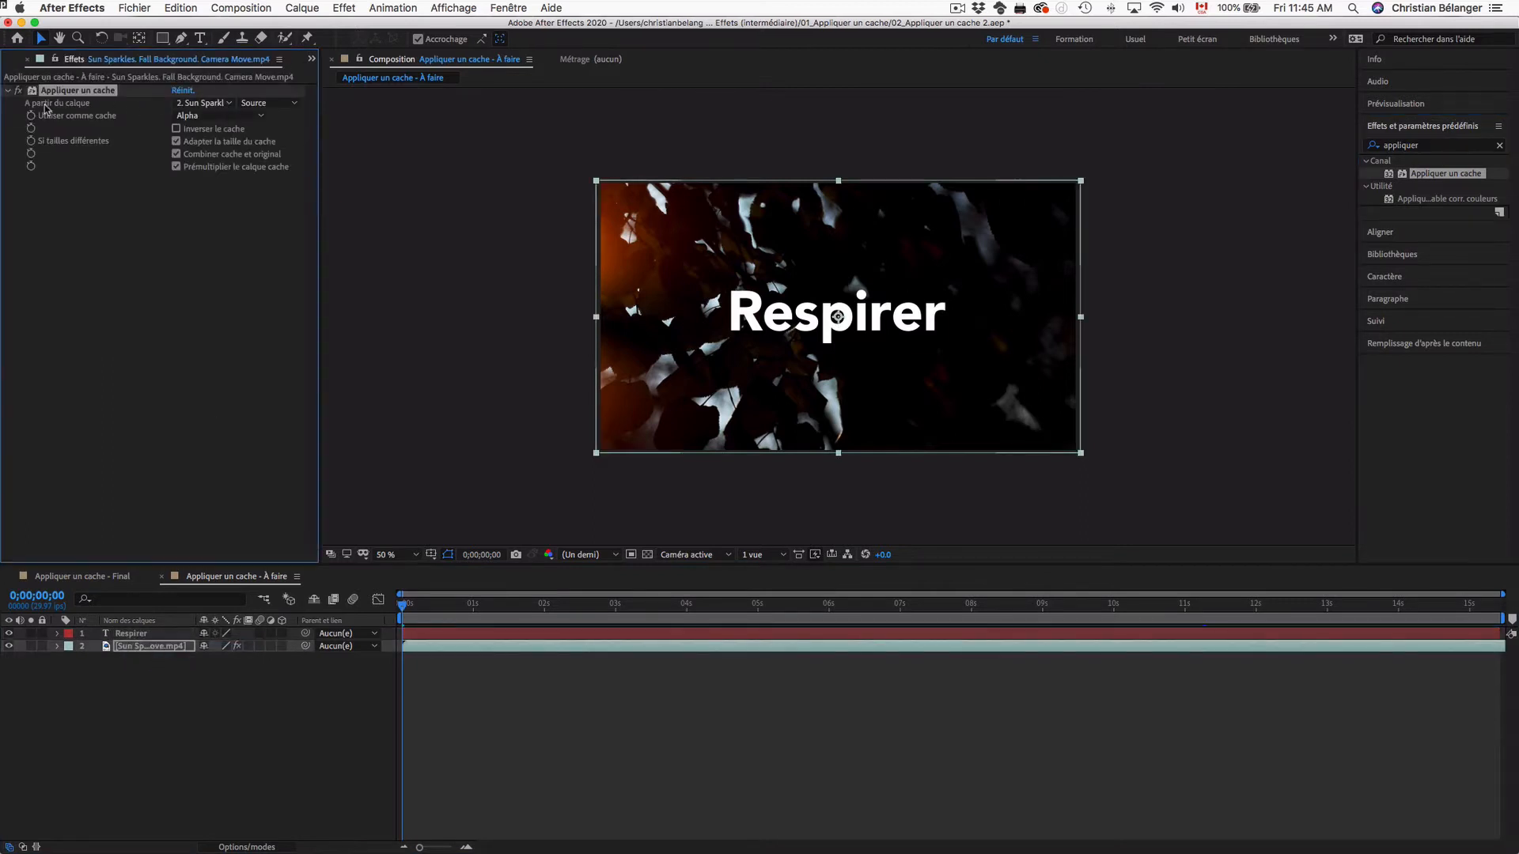
{"action": "left_click", "coordinate": [188, 106]}
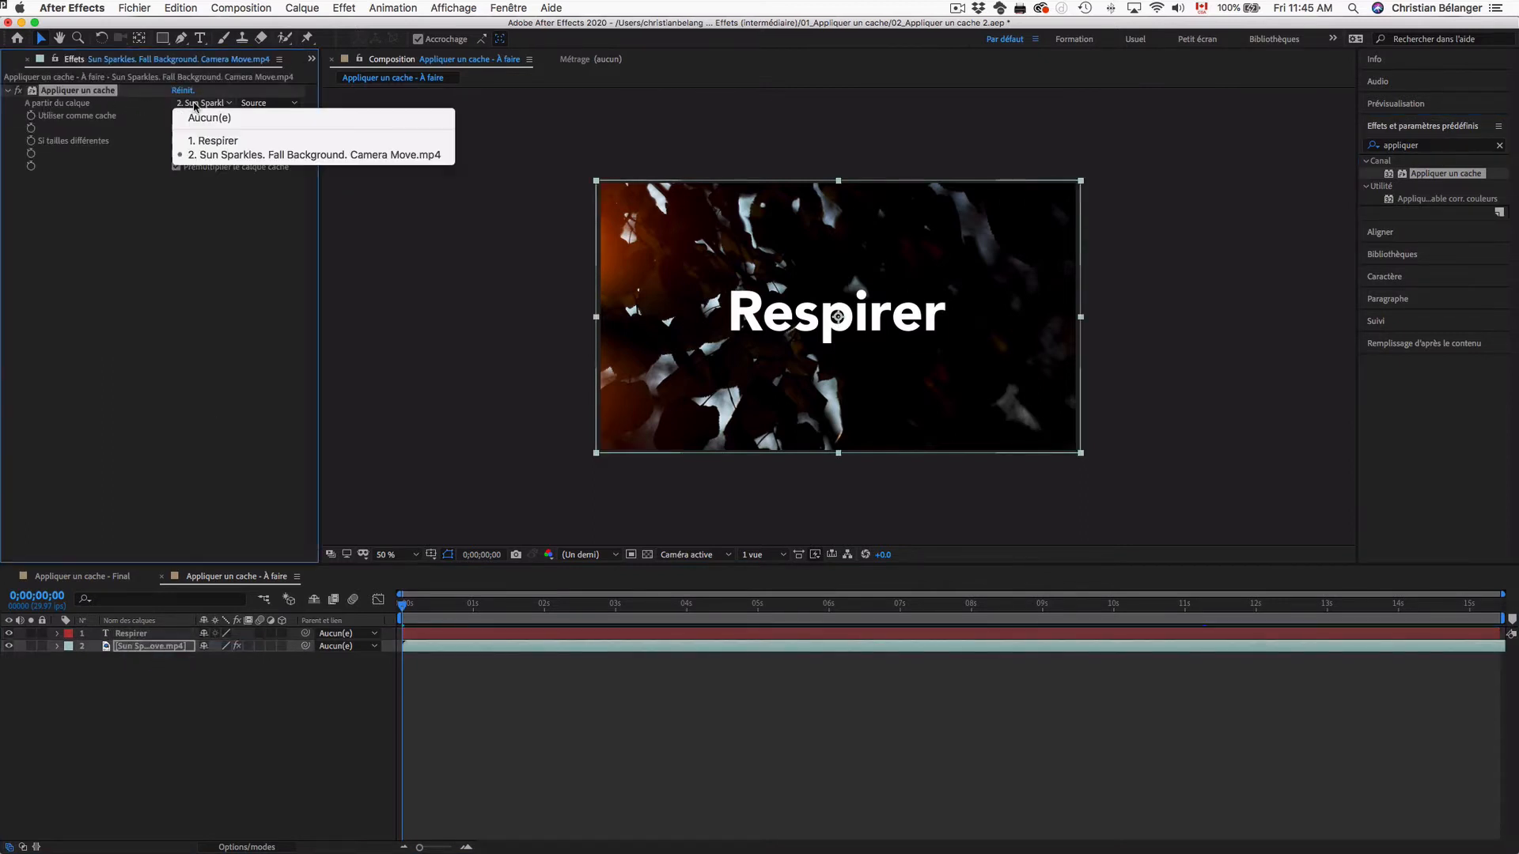
{"action": "left_click", "coordinate": [201, 143]}
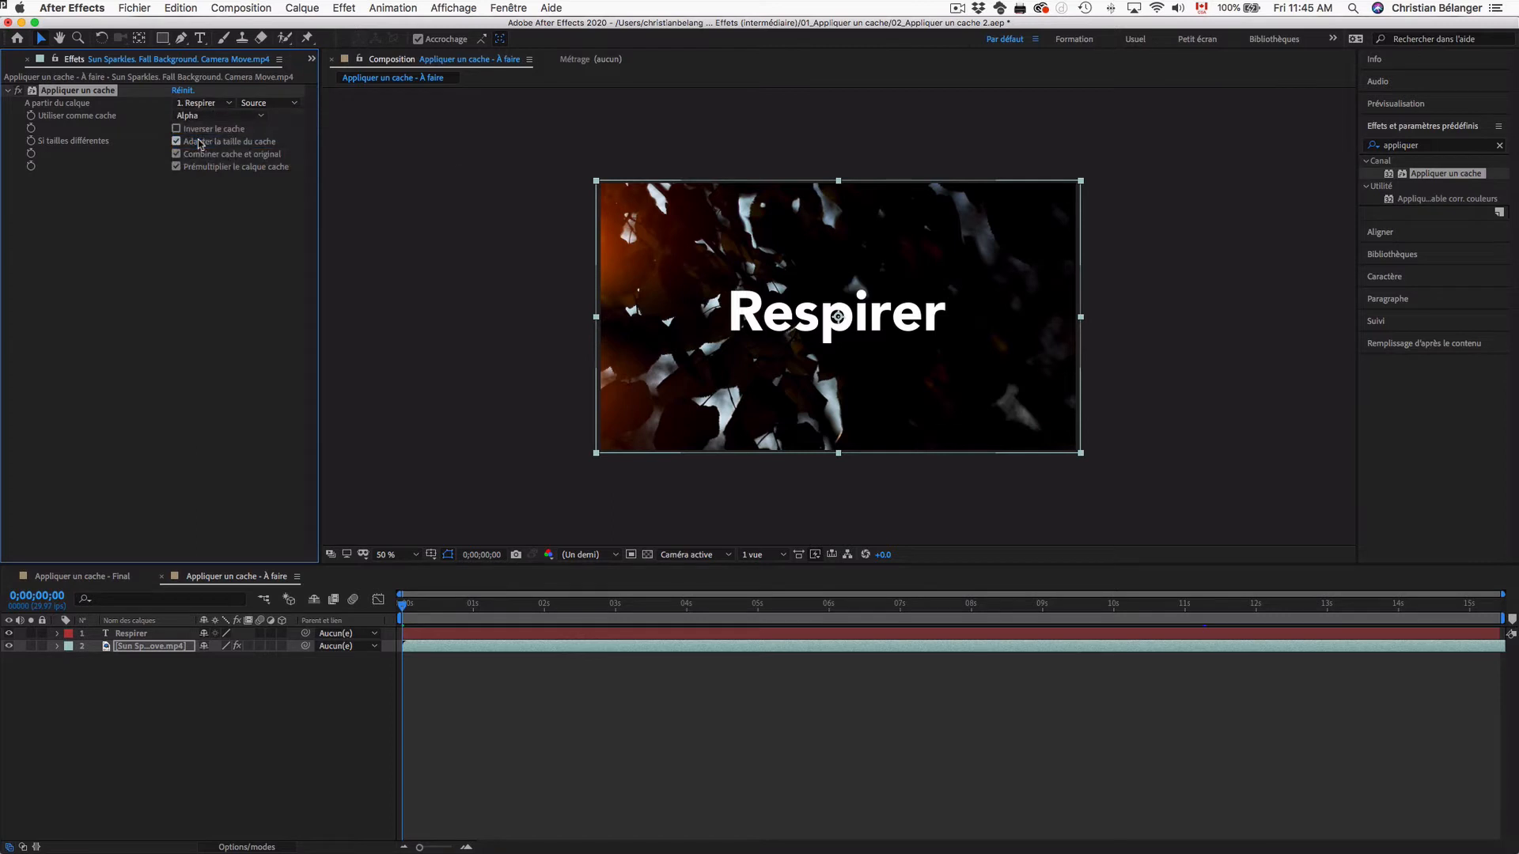
Hide the Respirer text layer, previewing the composition before and after.
{"action": "left_click", "coordinate": [493, 709]}
{"action": "key", "text": "space"}
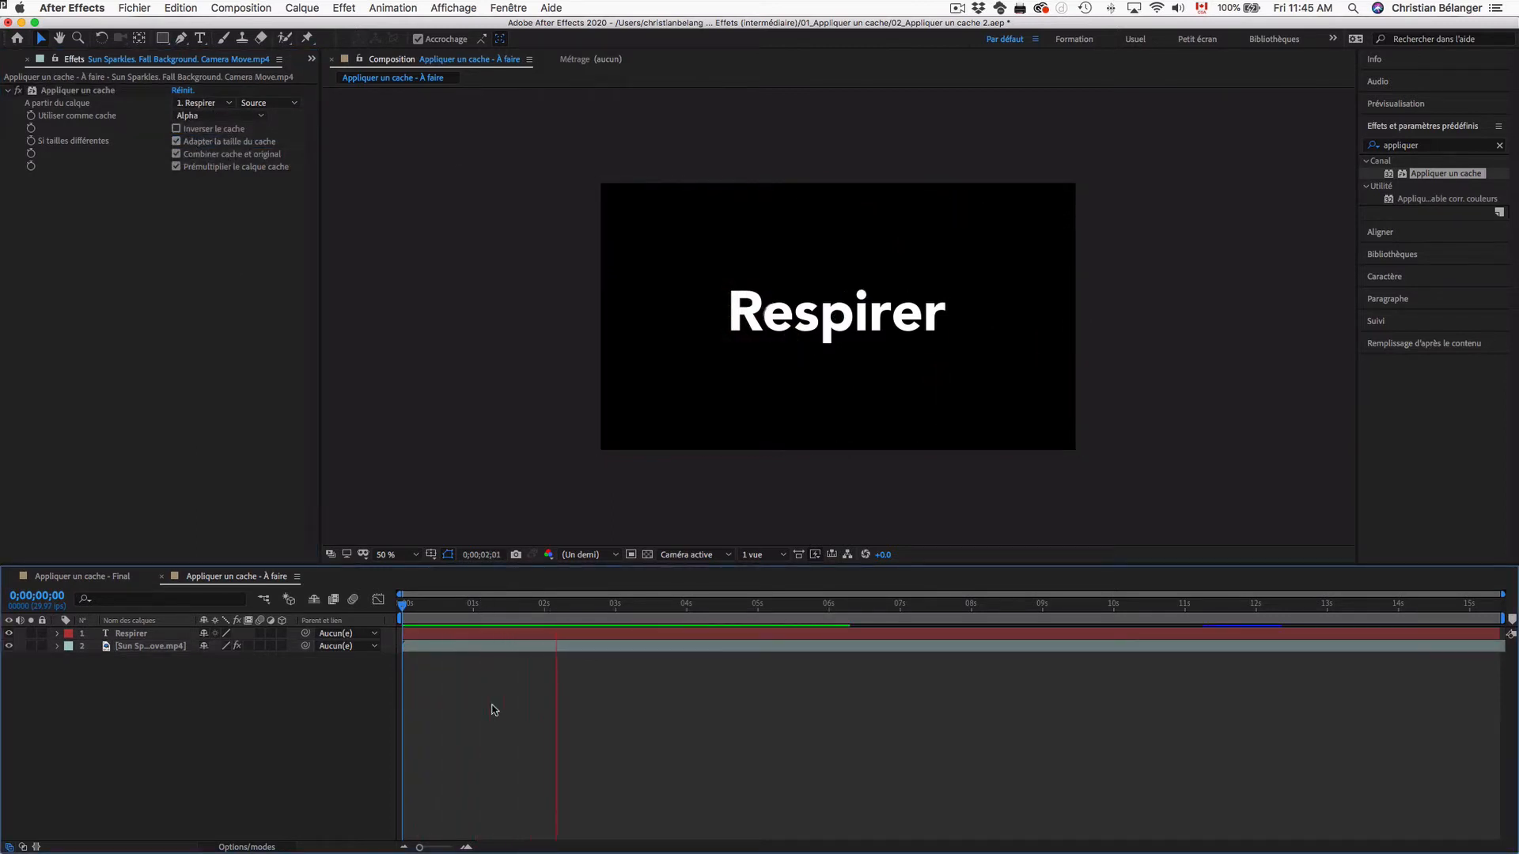
{"action": "key", "text": "space"}
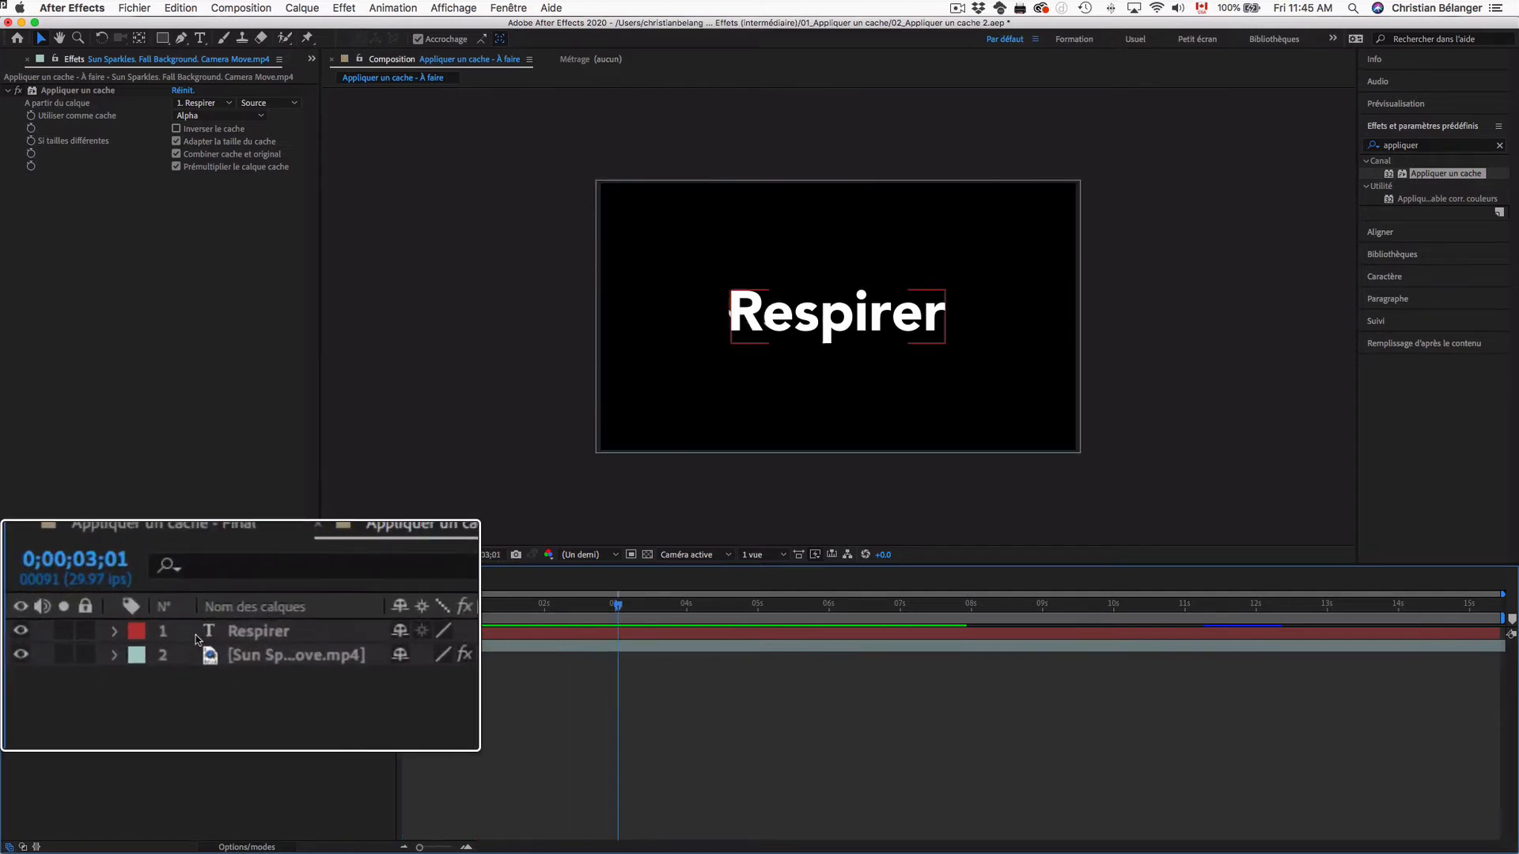
{"action": "left_click", "coordinate": [22, 633]}
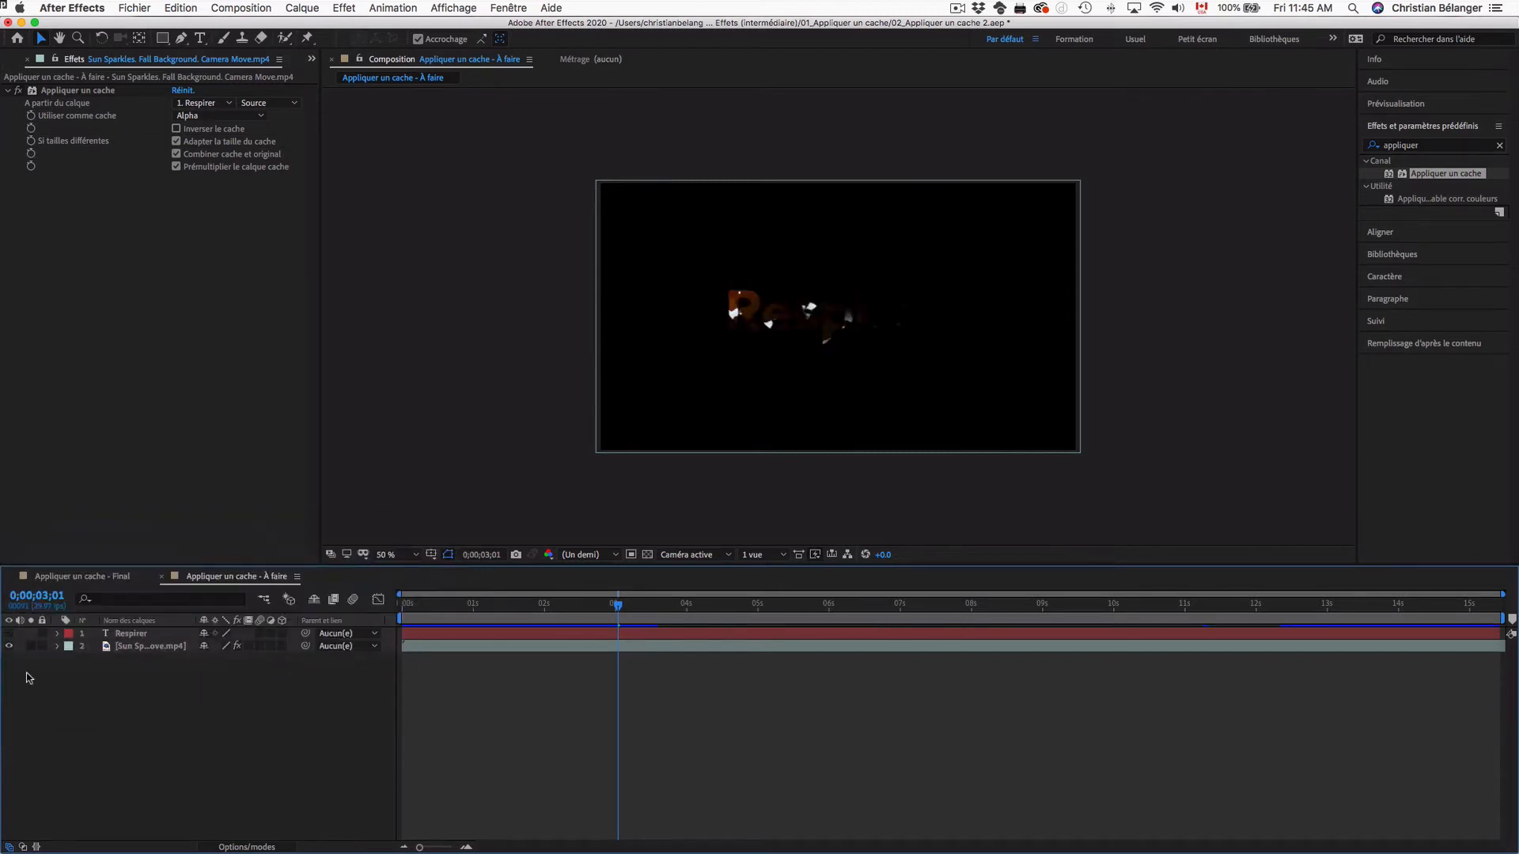
{"action": "key", "text": "space"}
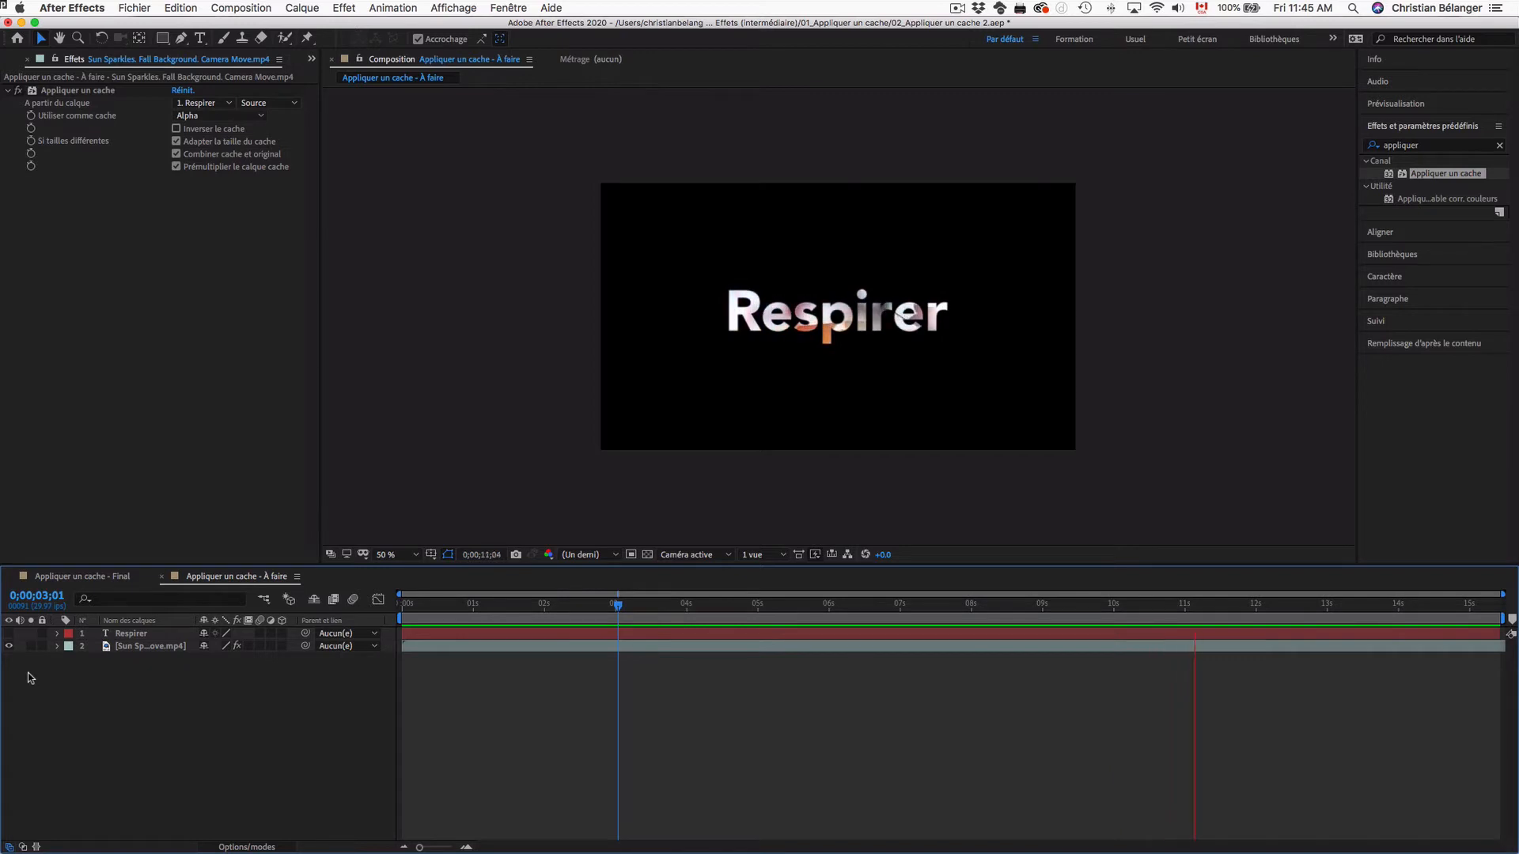
{"action": "key", "text": "space"}
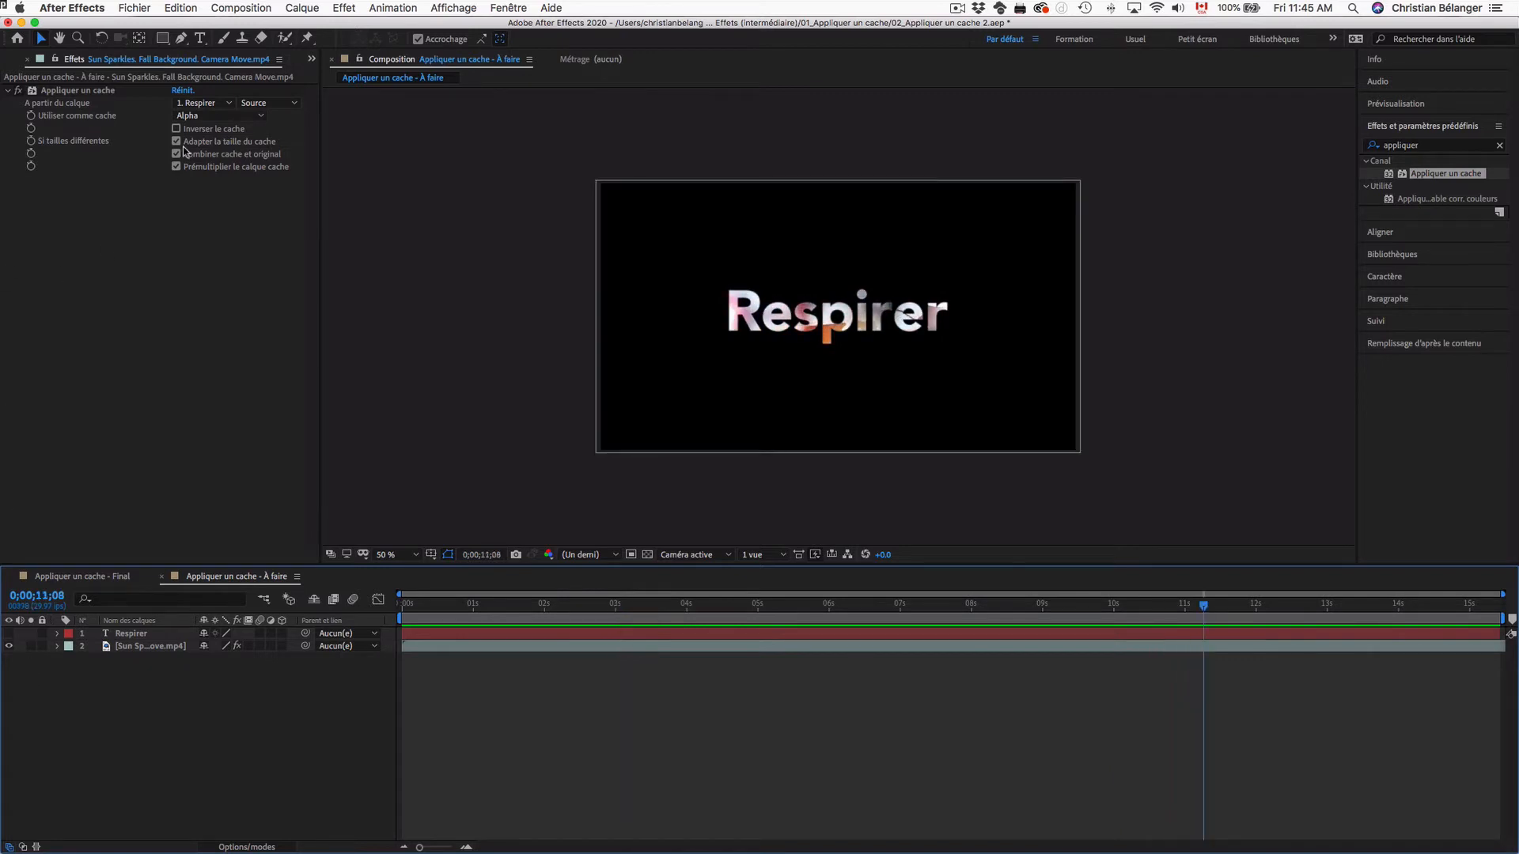
Enable Inverser le cache in the video layer's Appliquer un cache effect and preview the result.
{"action": "left_click", "coordinate": [180, 134]}
{"action": "left_click", "coordinate": [177, 130]}
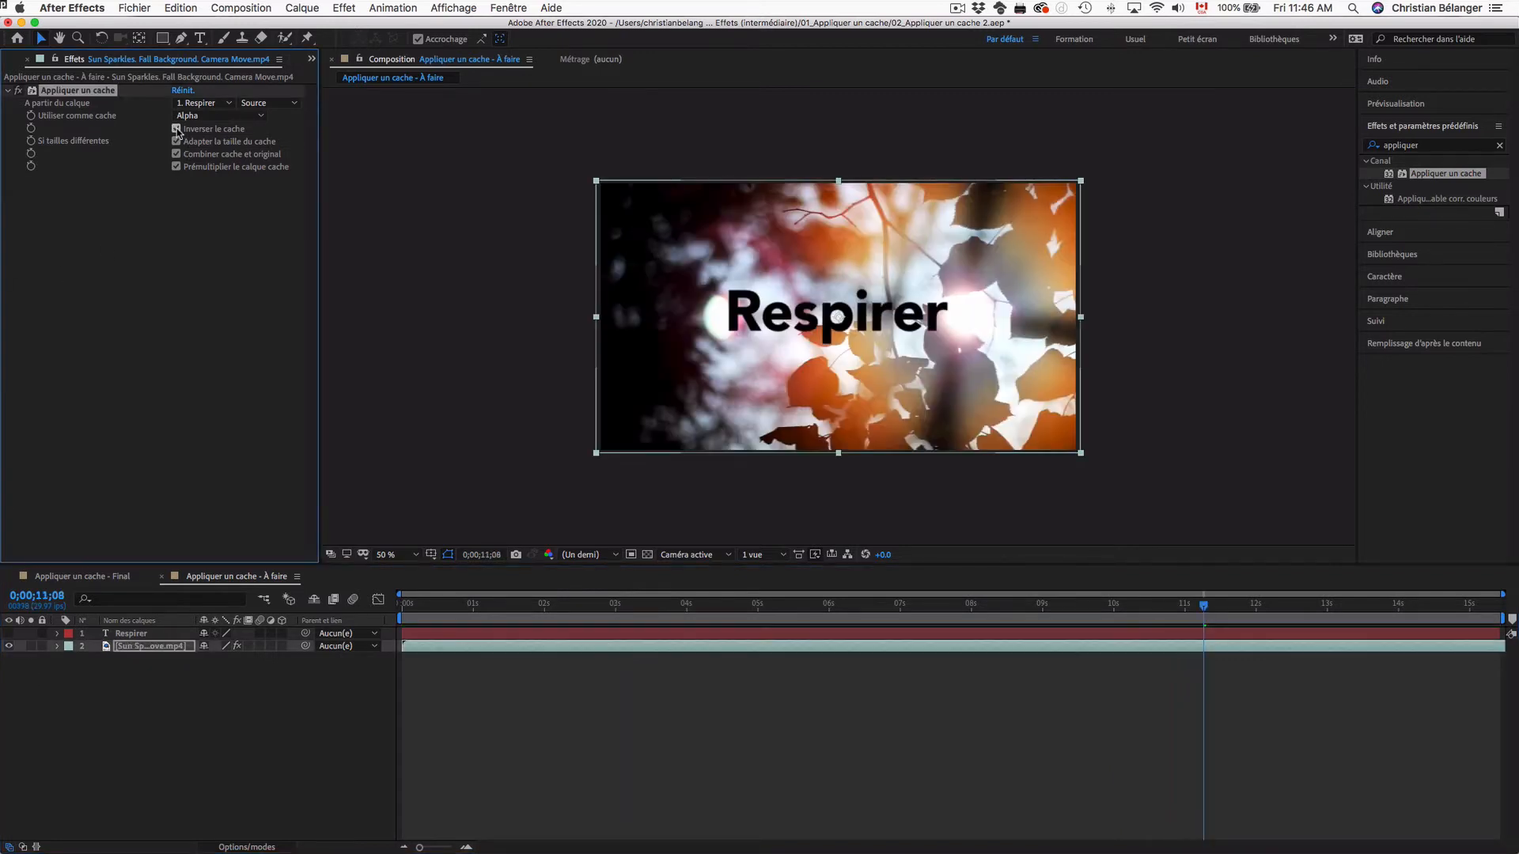
{"action": "key", "text": "space"}
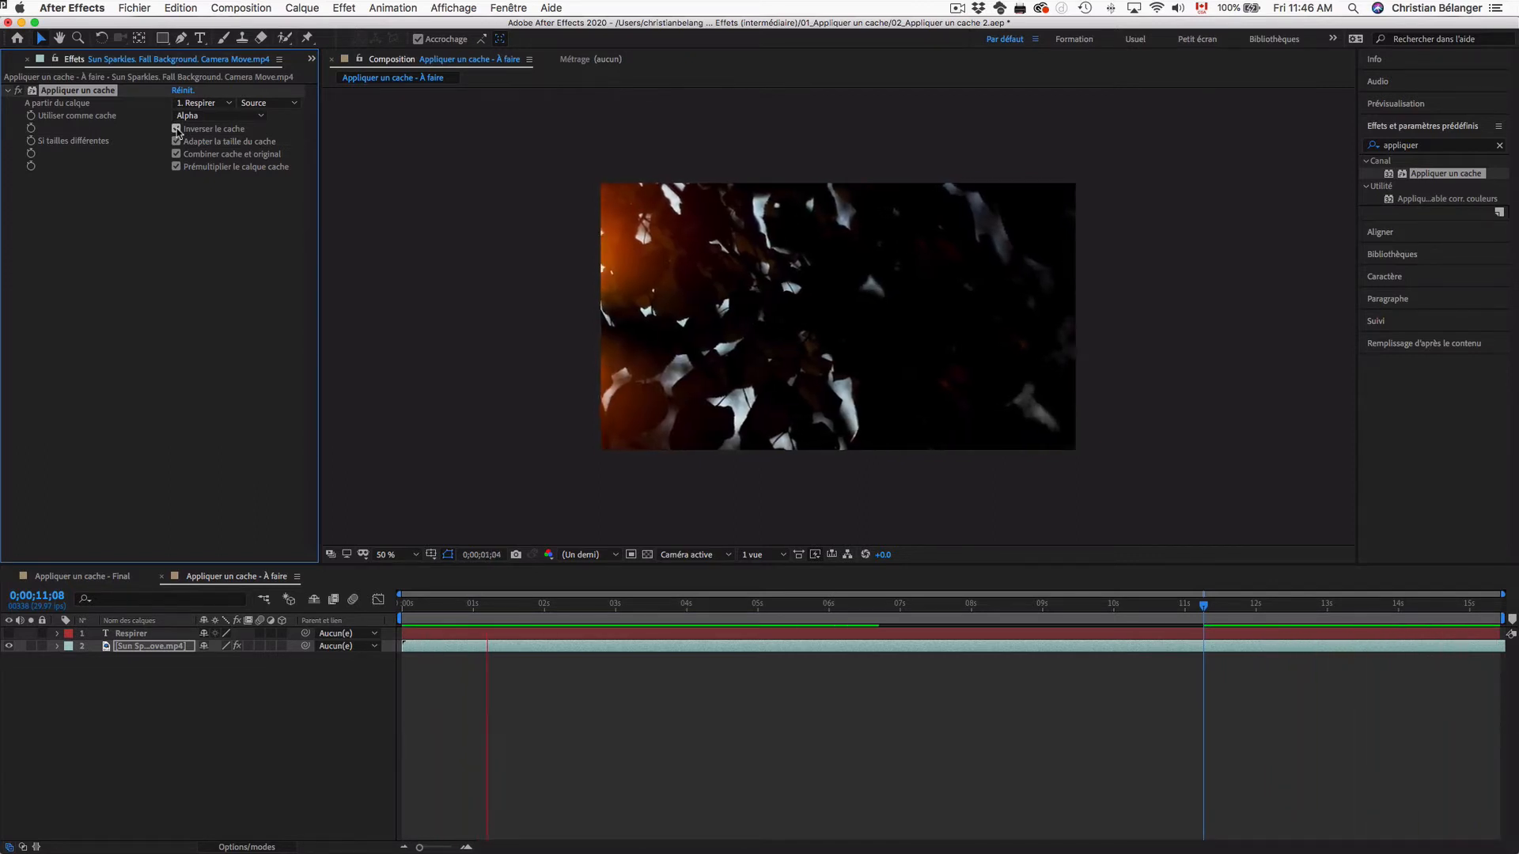
{"action": "key", "text": "space"}
Create a 1280 × 720 px magenta solid in colour FF00E5, place it beneath the Sun Sparkles video layer, and preview.
{"action": "left_click", "coordinate": [141, 712]}
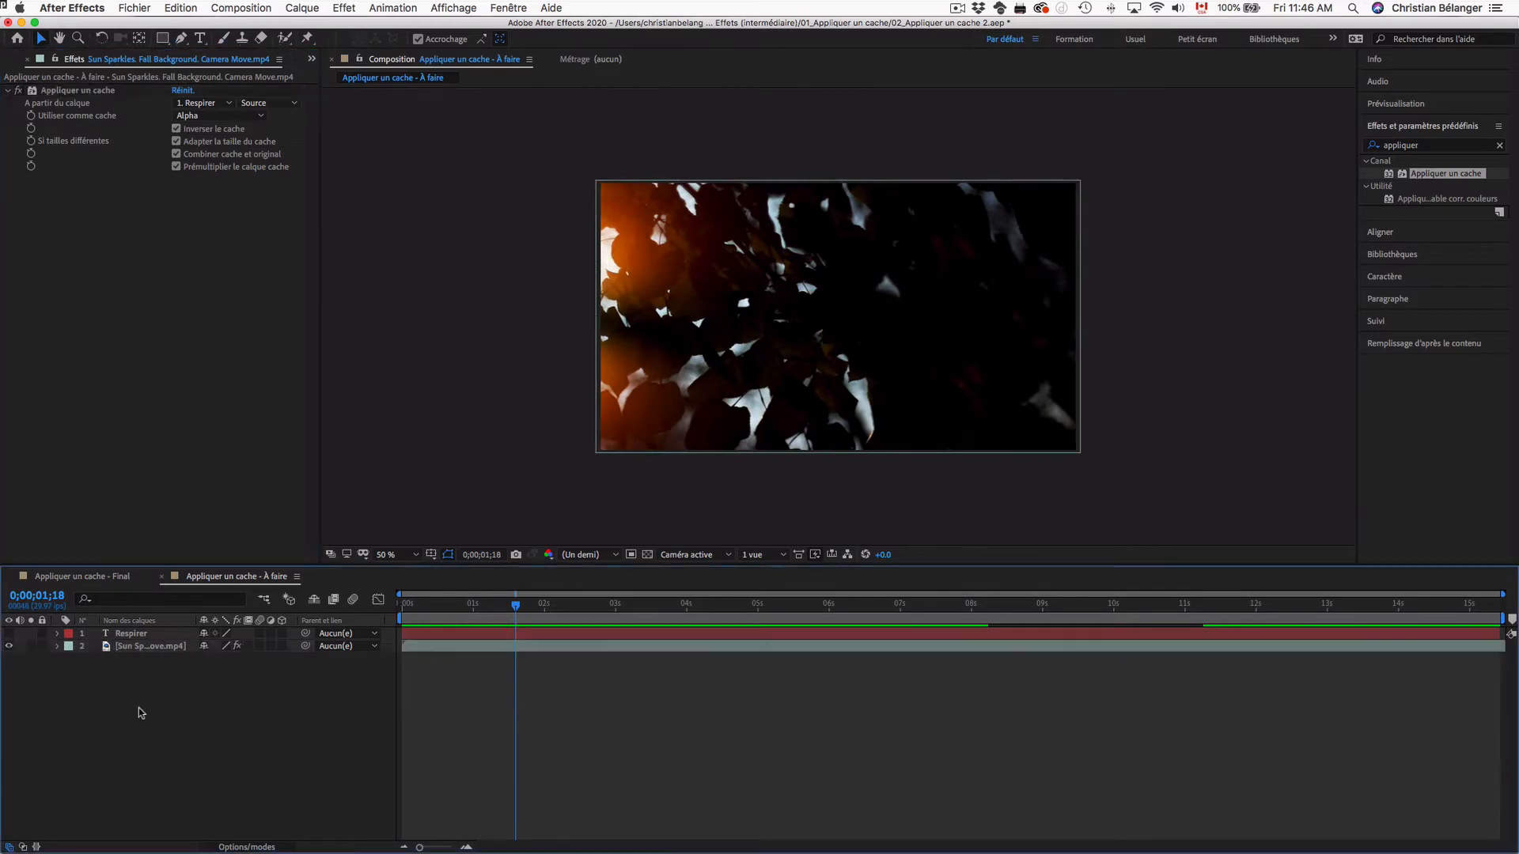
{"action": "left_click", "coordinate": [302, 7]}
{"action": "mouse_move", "coordinate": [395, 26]}
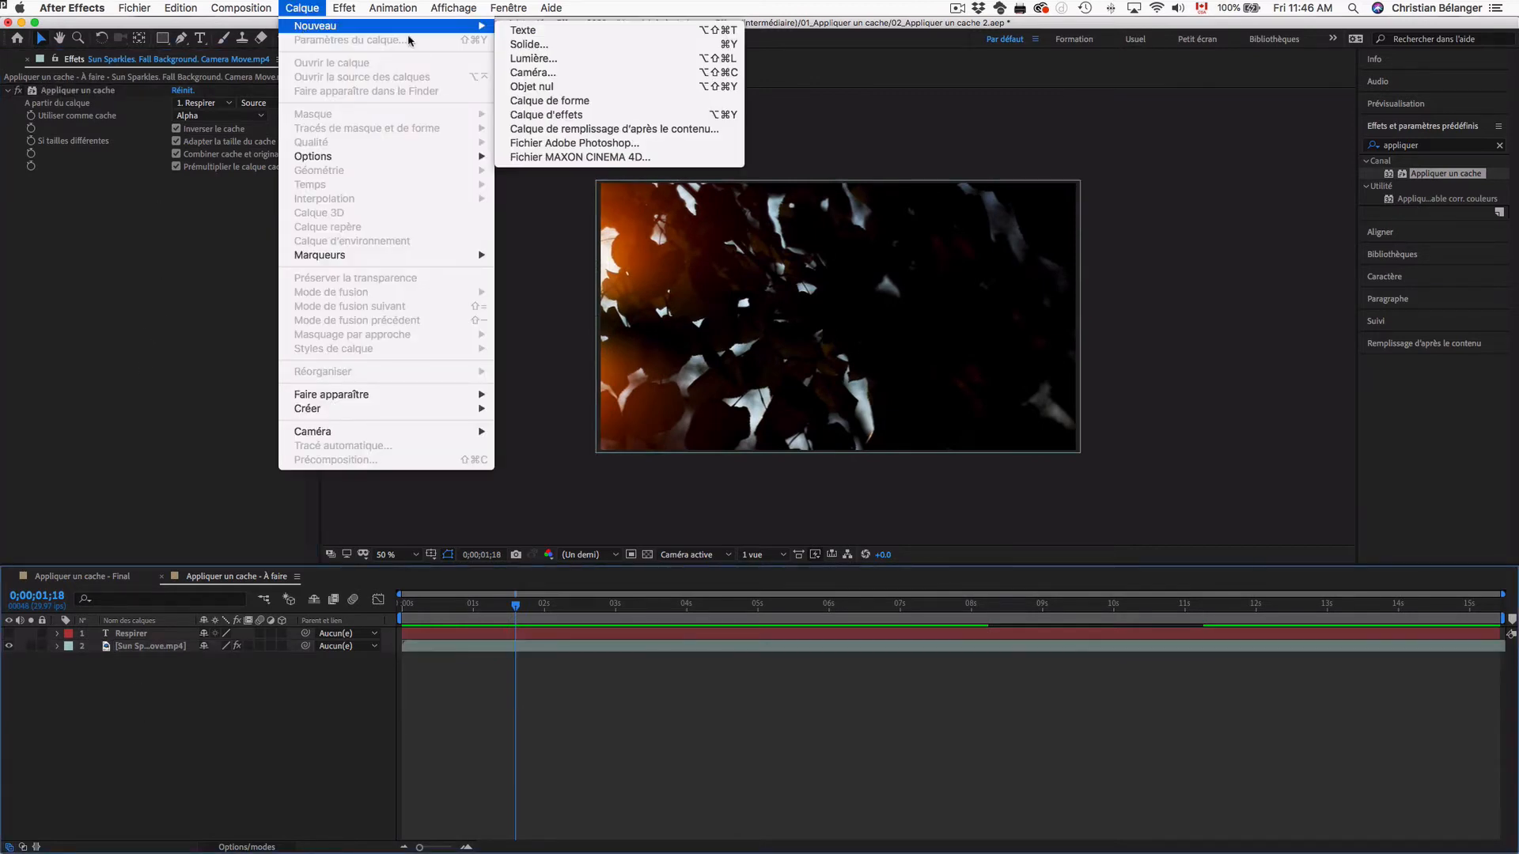
{"action": "left_click", "coordinate": [547, 46]}
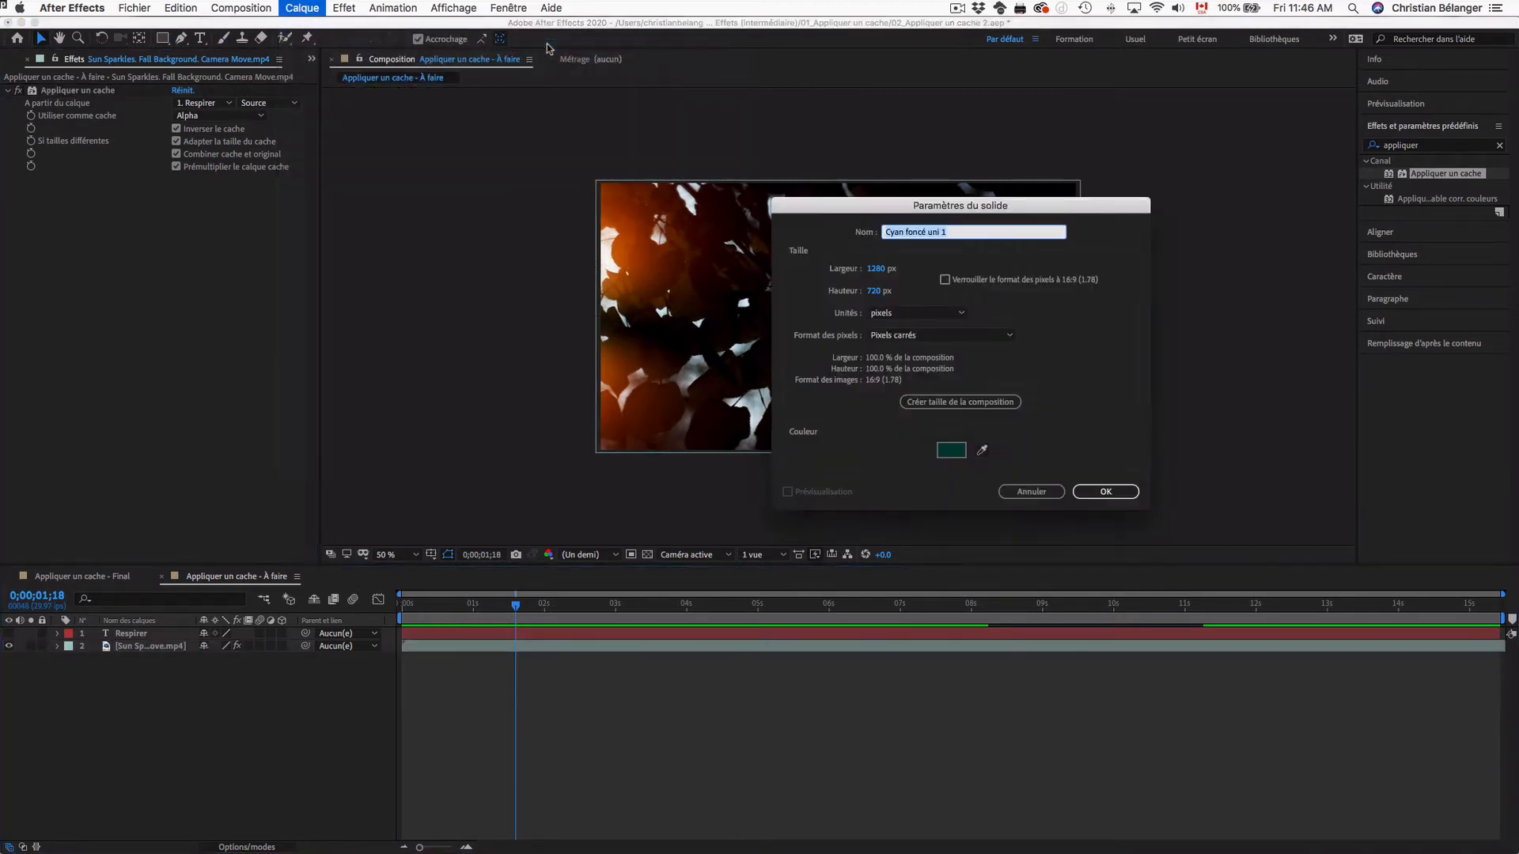
{"action": "left_click", "coordinate": [951, 450]}
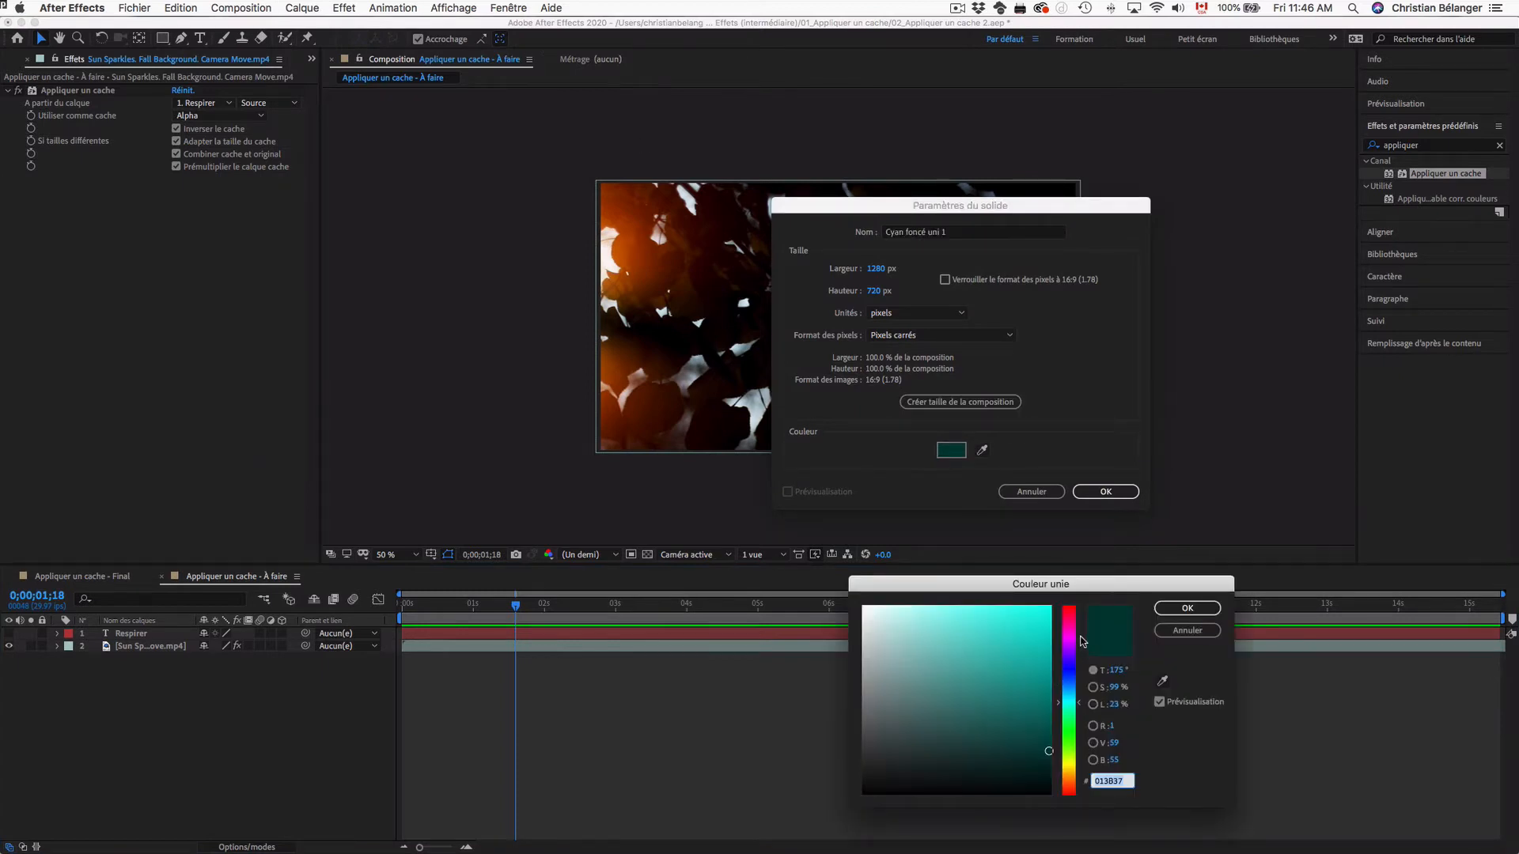
{"action": "left_click", "coordinate": [1075, 636]}
{"action": "left_click", "coordinate": [1051, 617]}
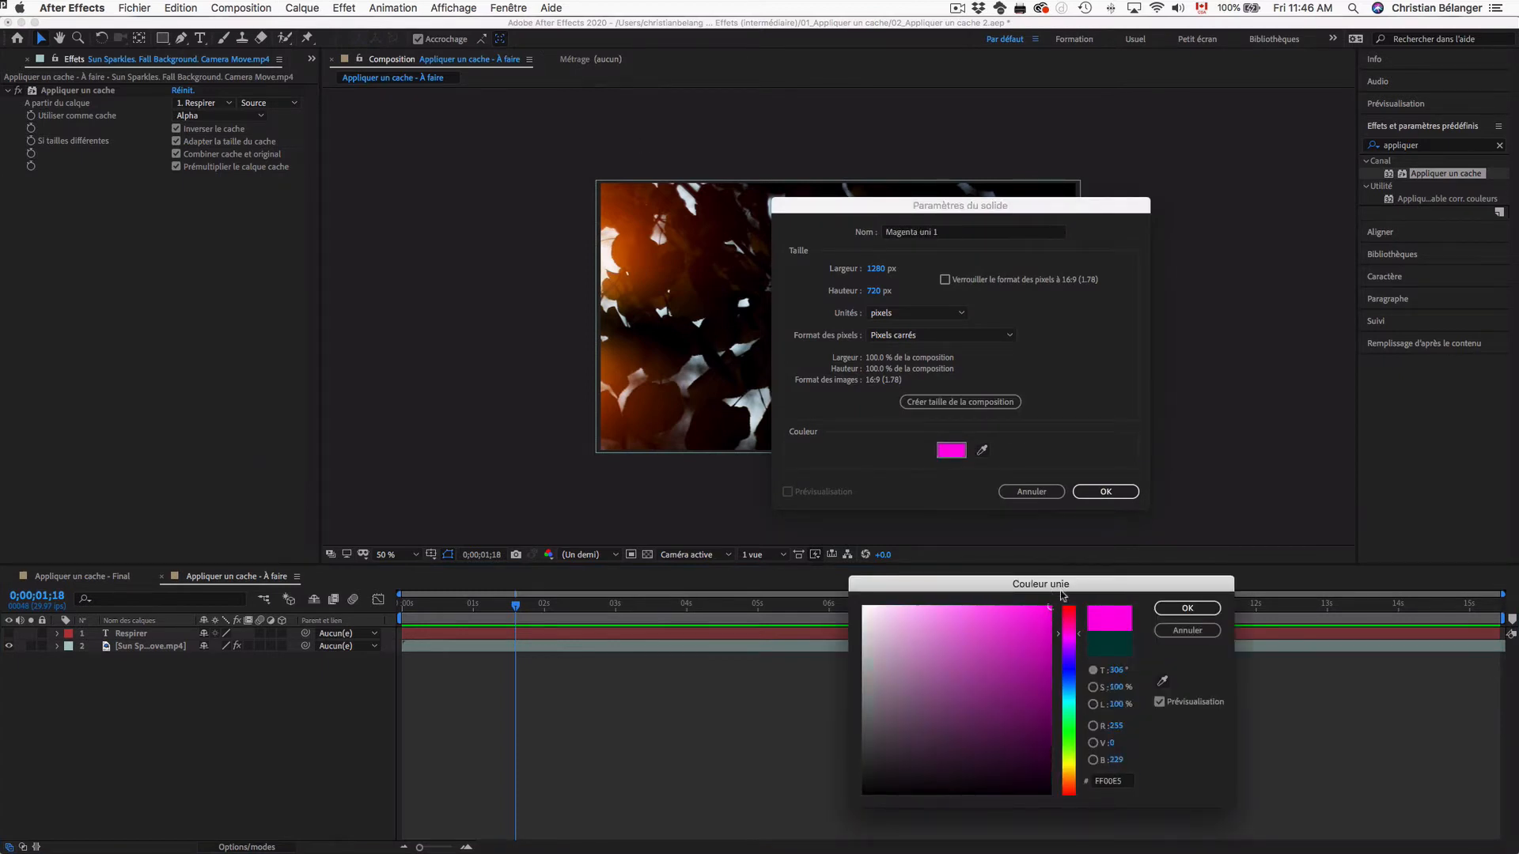
{"action": "left_click", "coordinate": [1188, 608]}
{"action": "left_click", "coordinate": [1103, 492]}
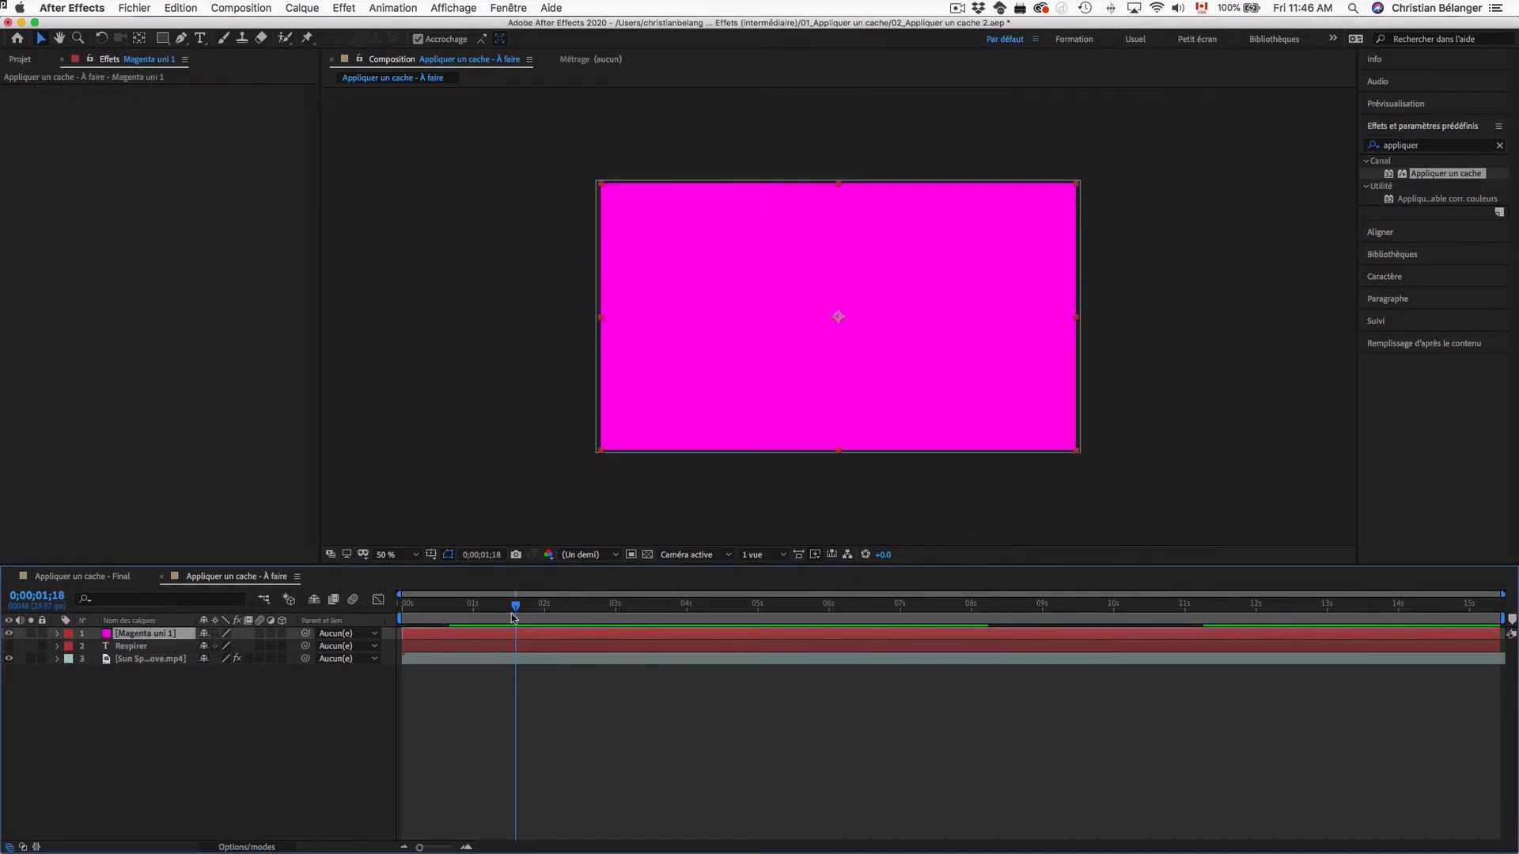
{"action": "left_click_drag", "start_coordinate": [150, 635], "coordinate": [147, 672]}
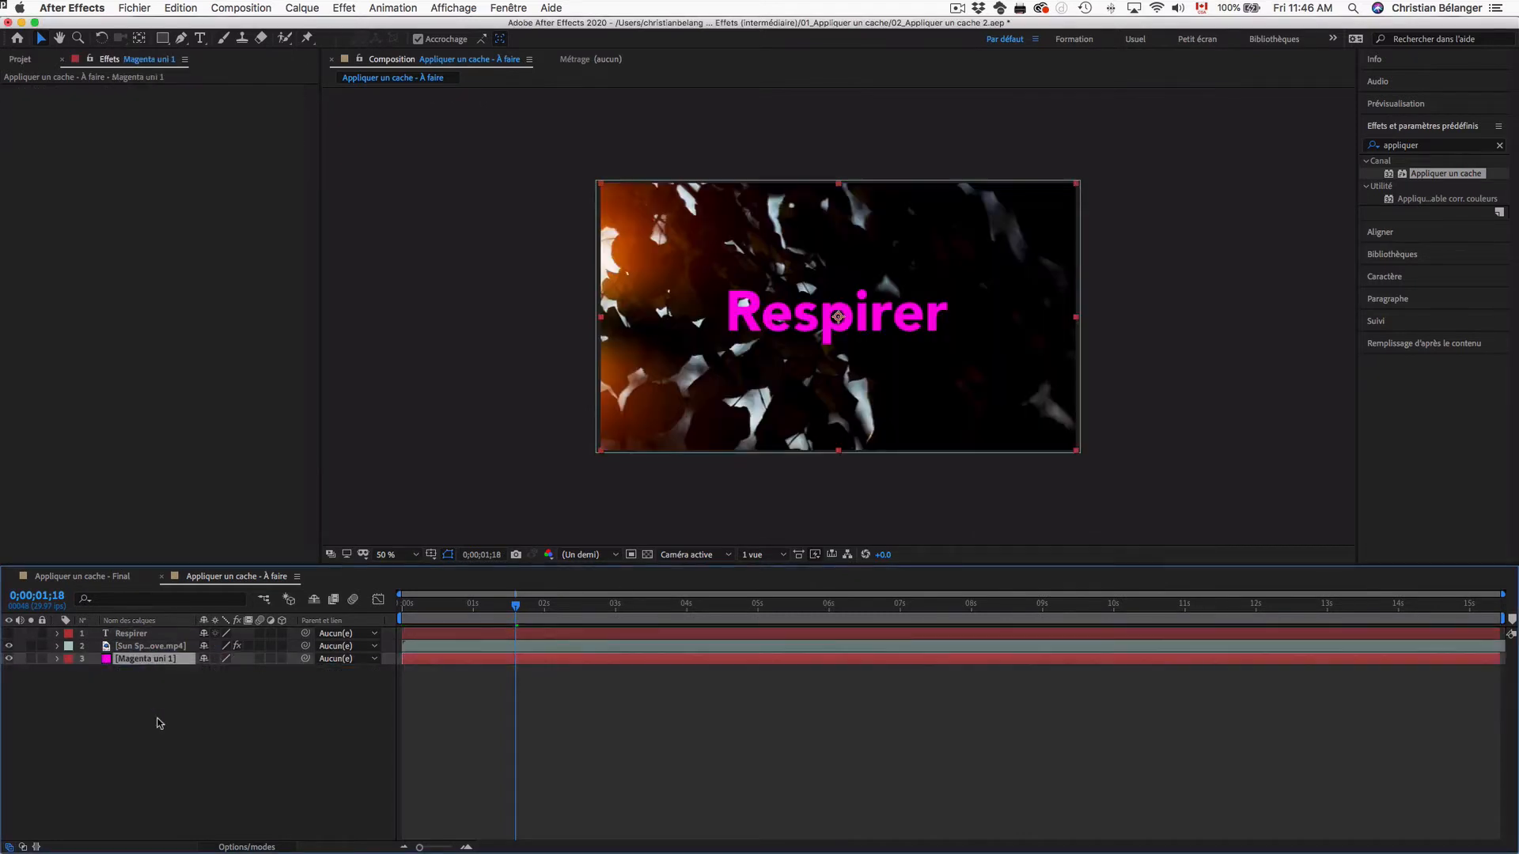
{"action": "key", "text": "space"}
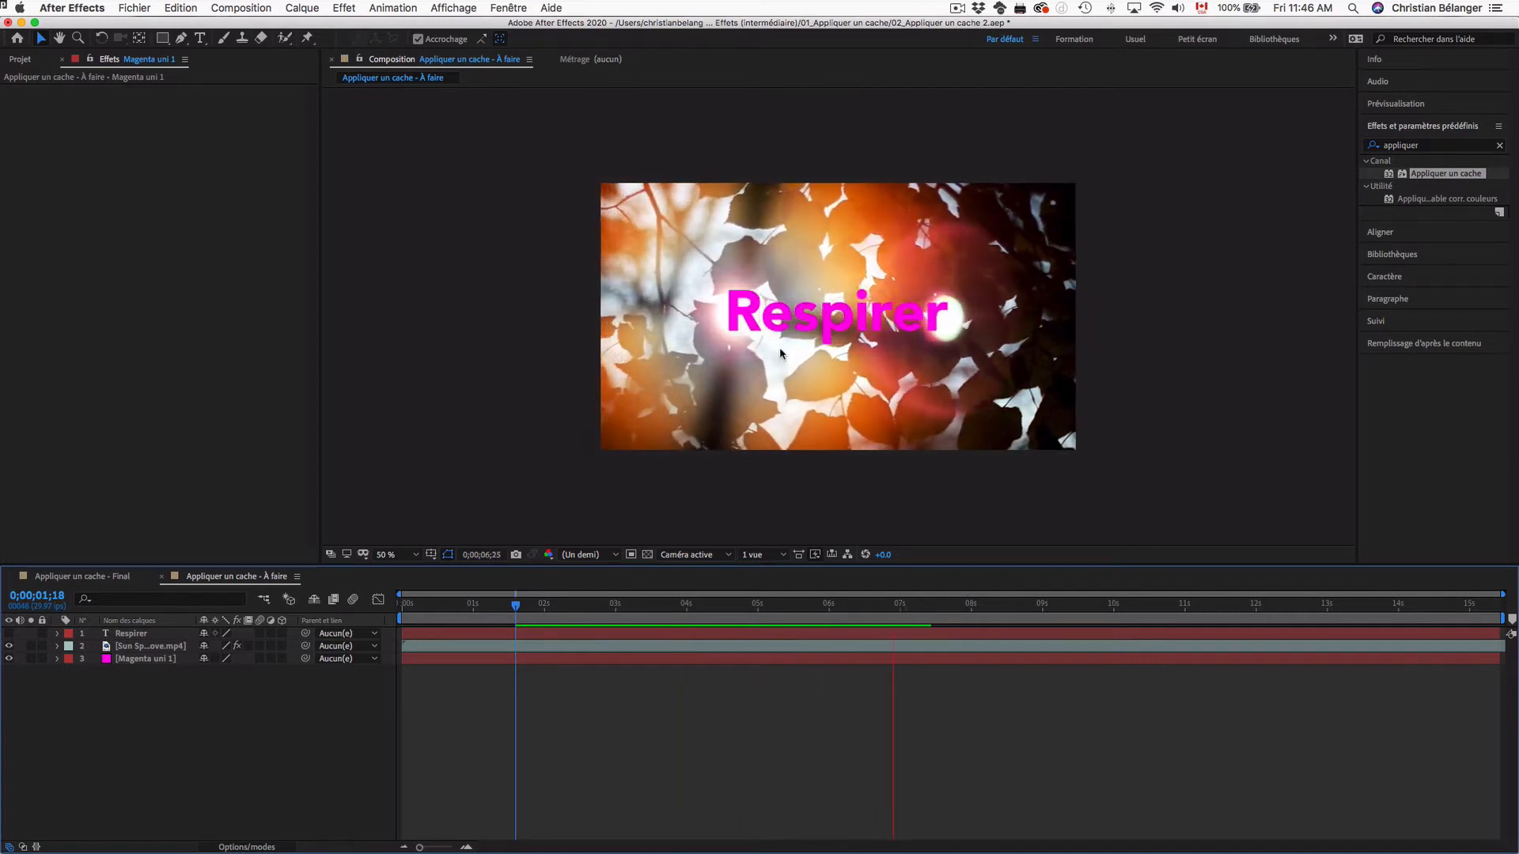
Hide the magenta solid and disable Inverser le cache in the video layer's Appliquer un cache effect, previewing the composition.
{"action": "left_click", "coordinate": [127, 646]}
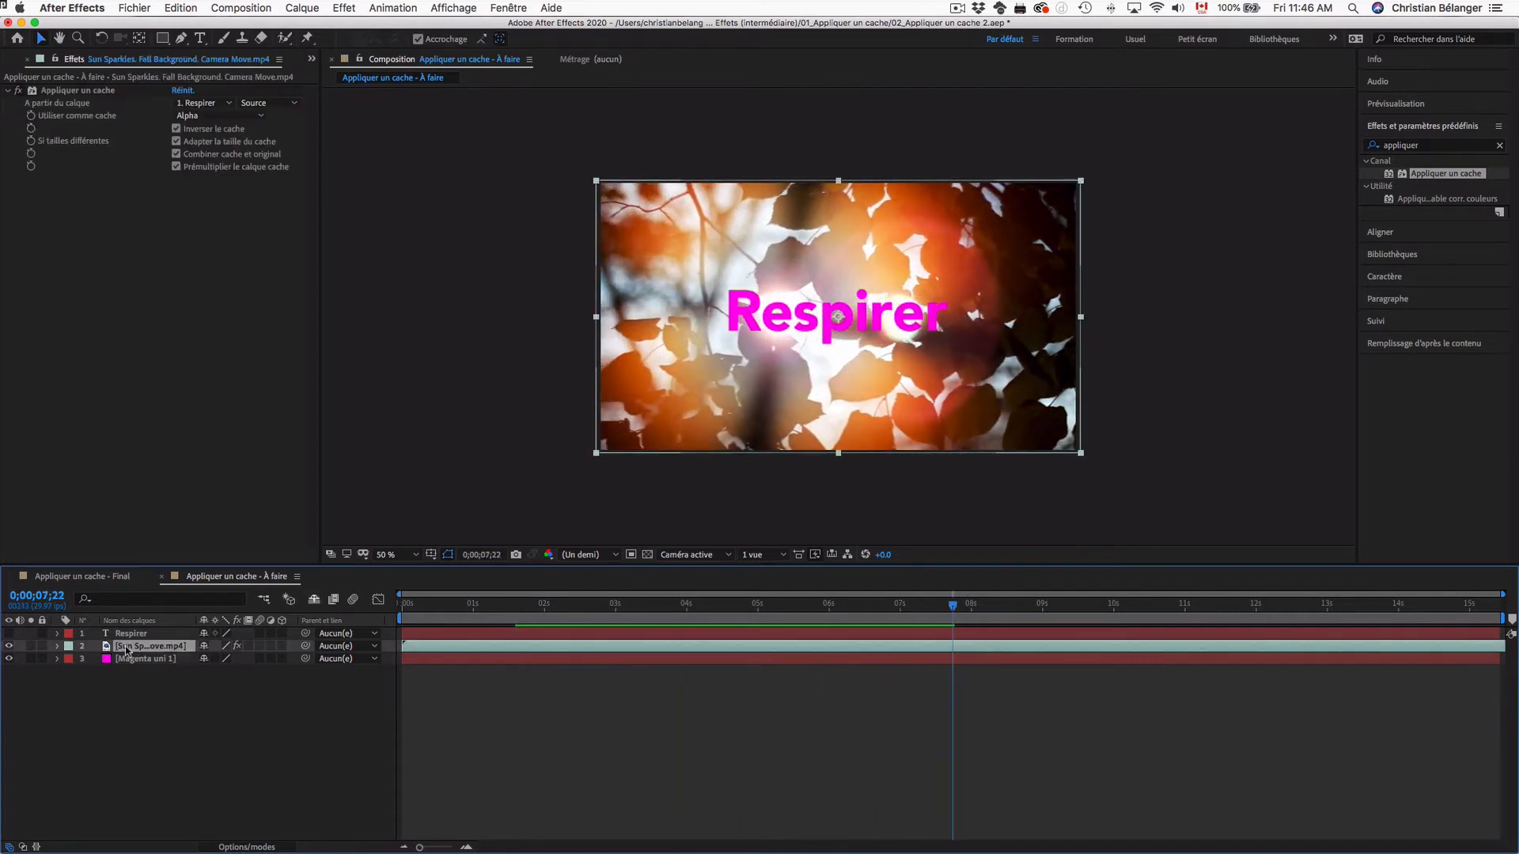
{"action": "left_click", "coordinate": [9, 659]}
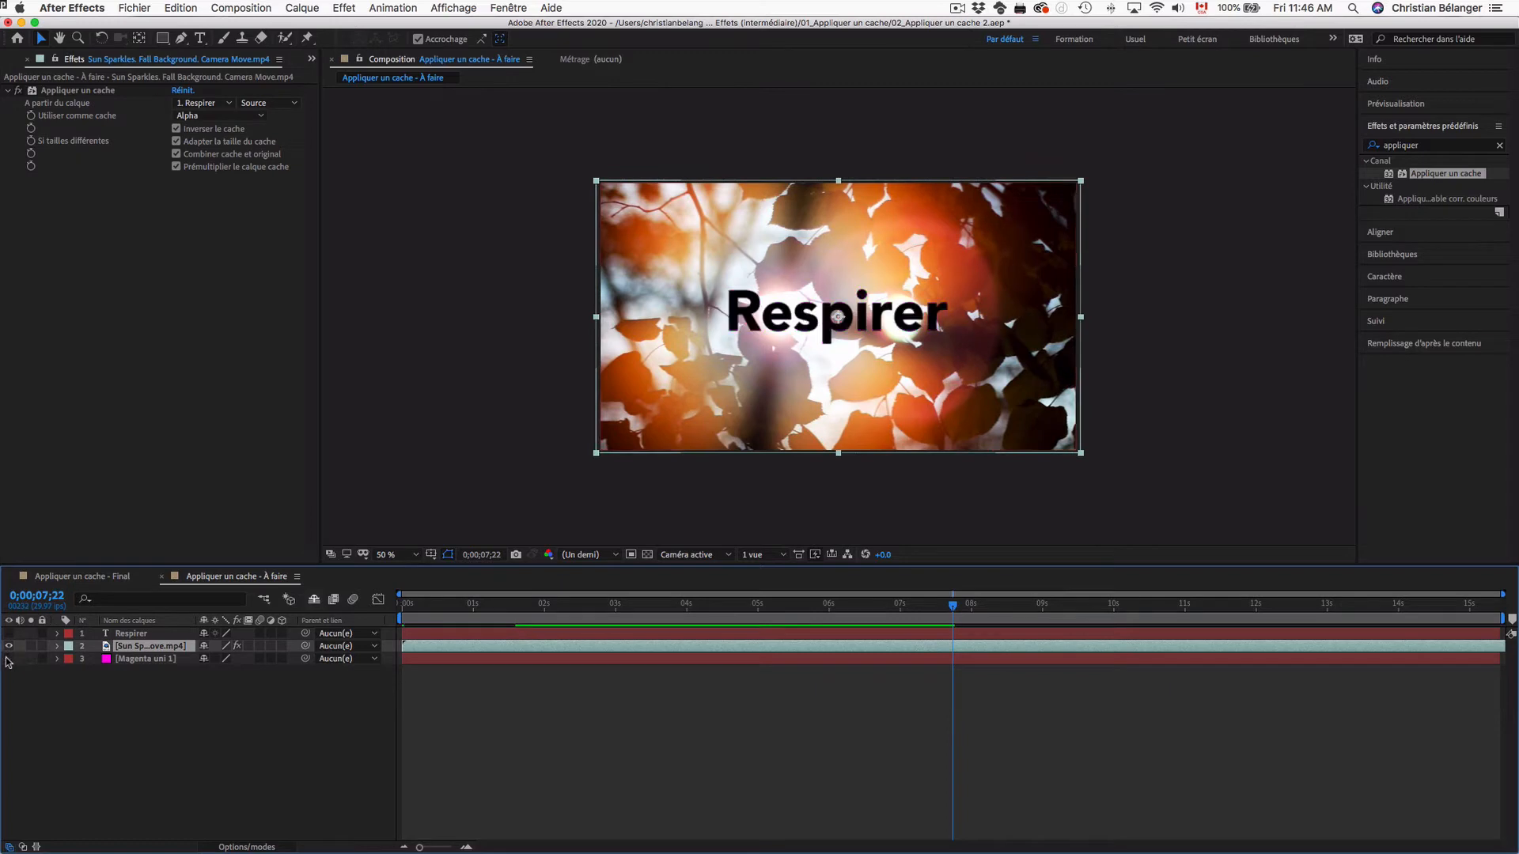
{"action": "left_click", "coordinate": [176, 129]}
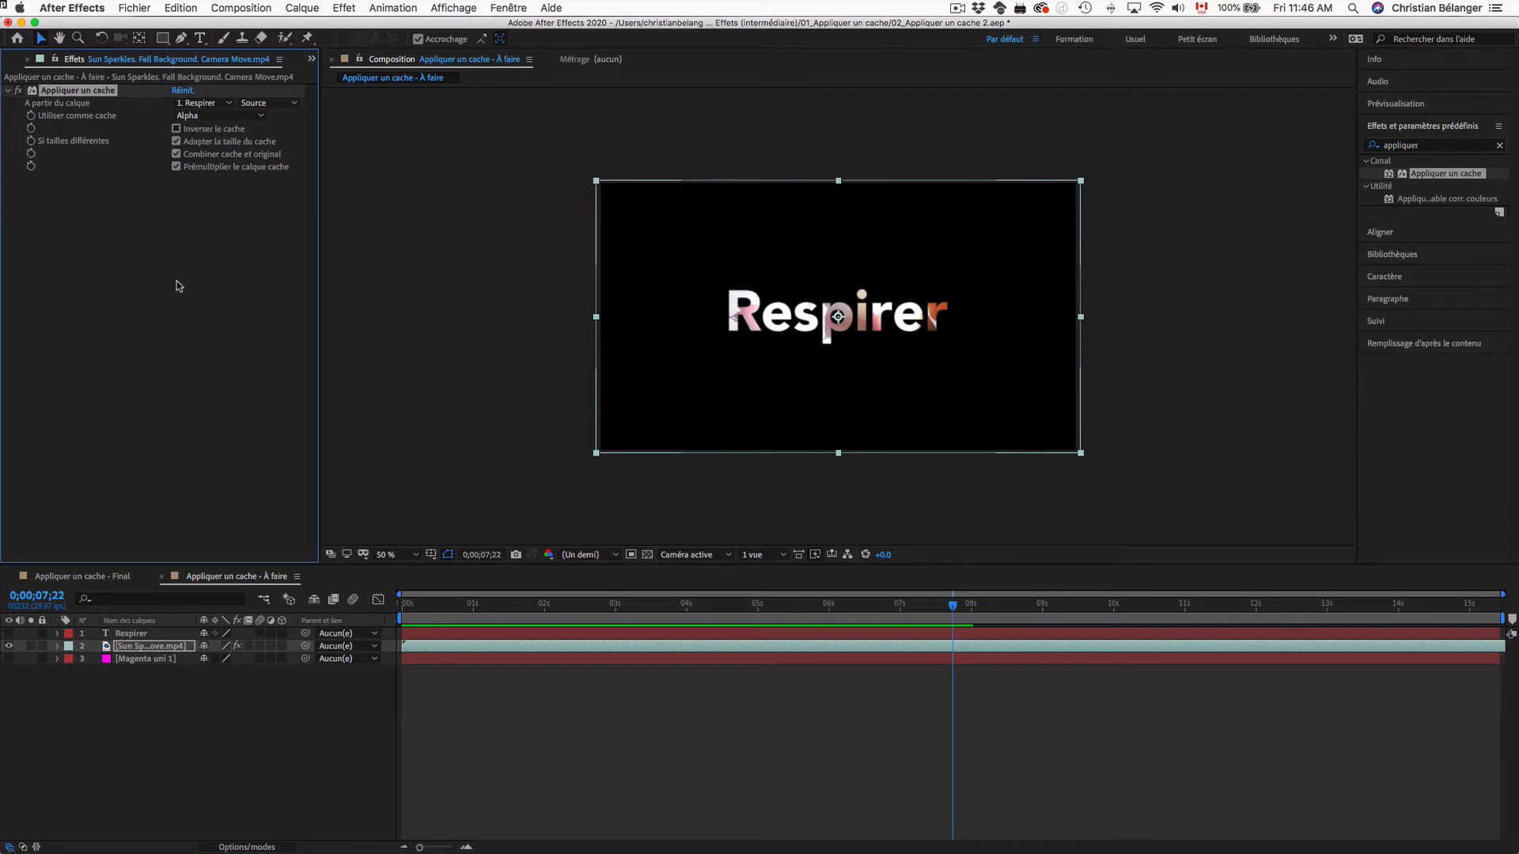
{"action": "key", "text": "space"}
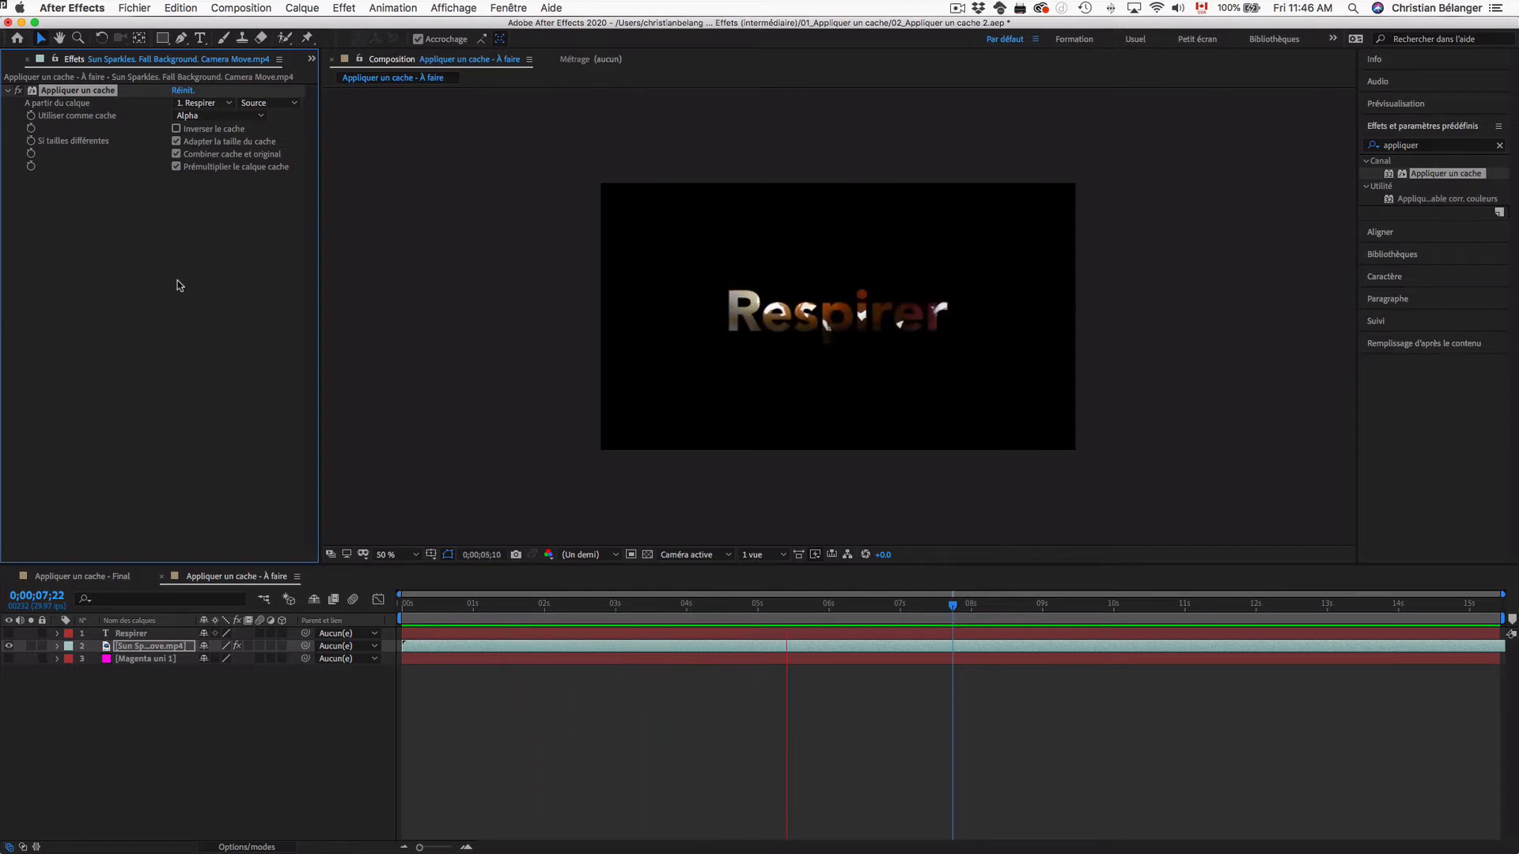
{"action": "key", "text": "space"}
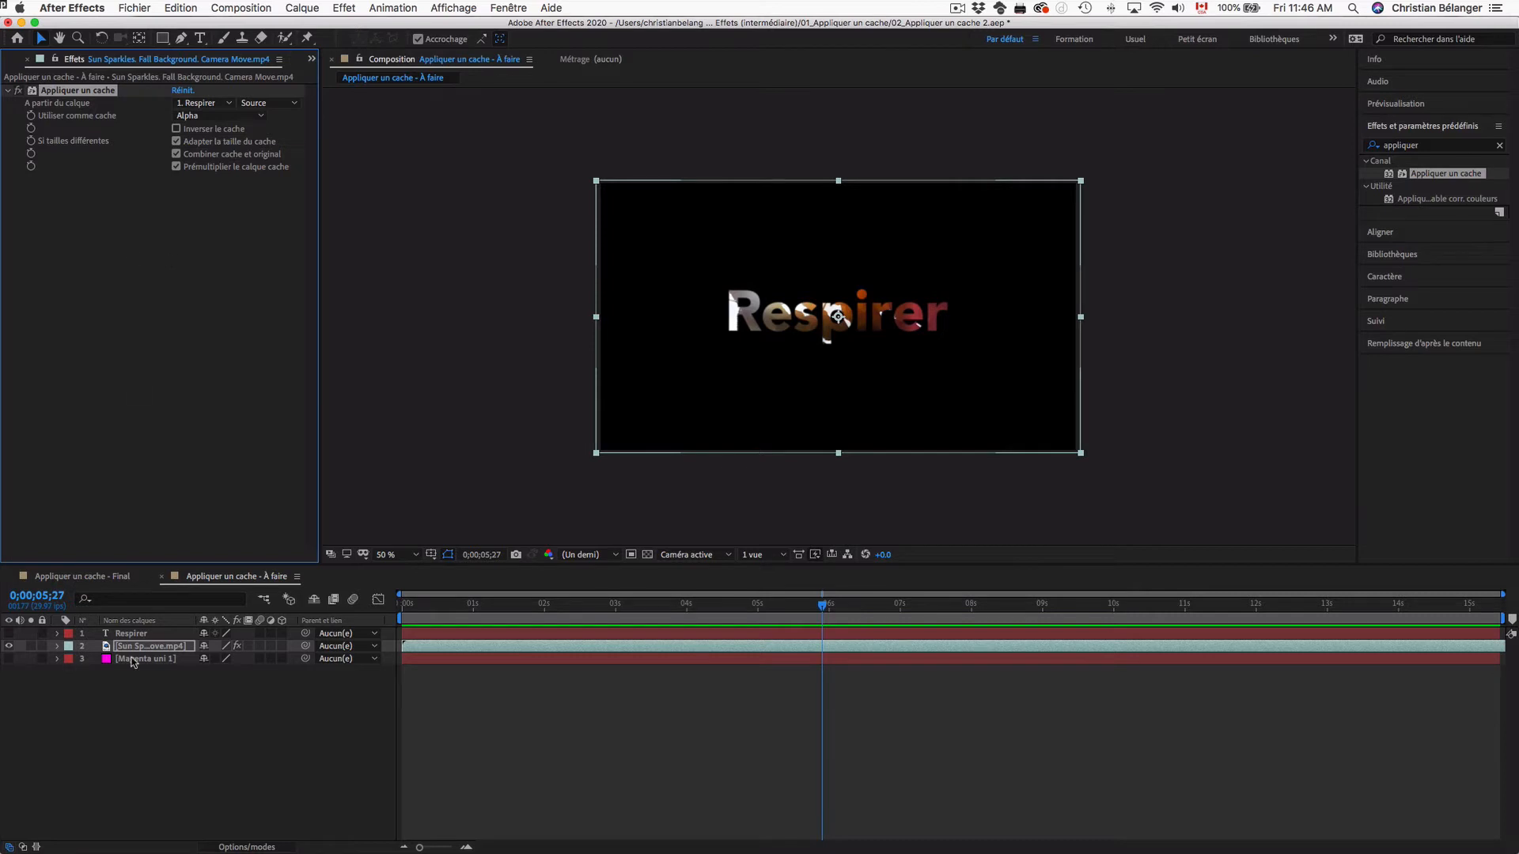
Examine the video layer's Appliquer un cache settings in both the timeline and the effect controls, including the matte layer choices.
{"action": "left_click", "coordinate": [58, 647]}
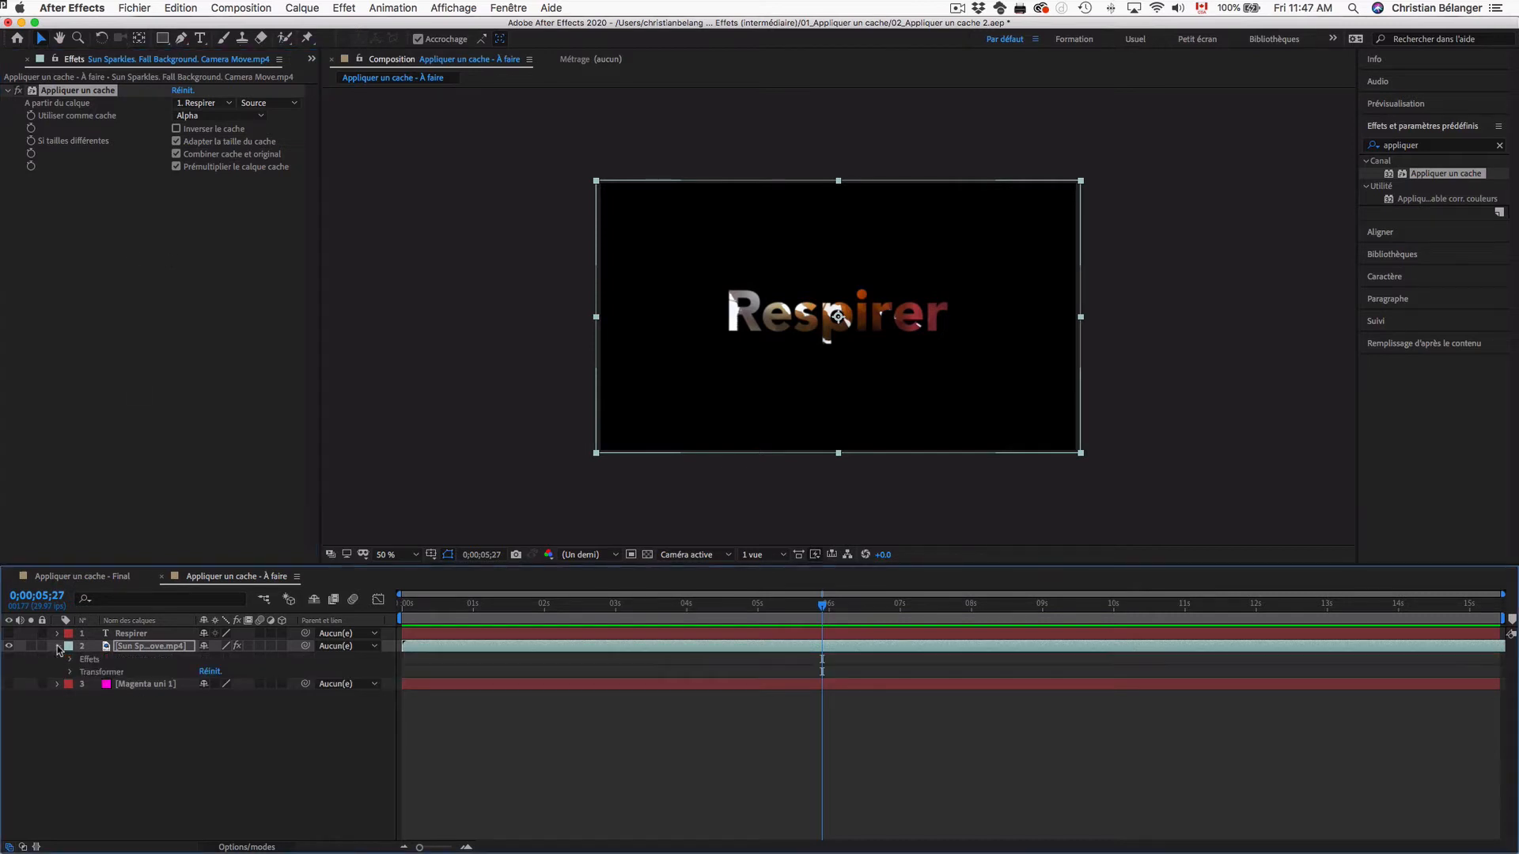
{"action": "left_click", "coordinate": [70, 660]}
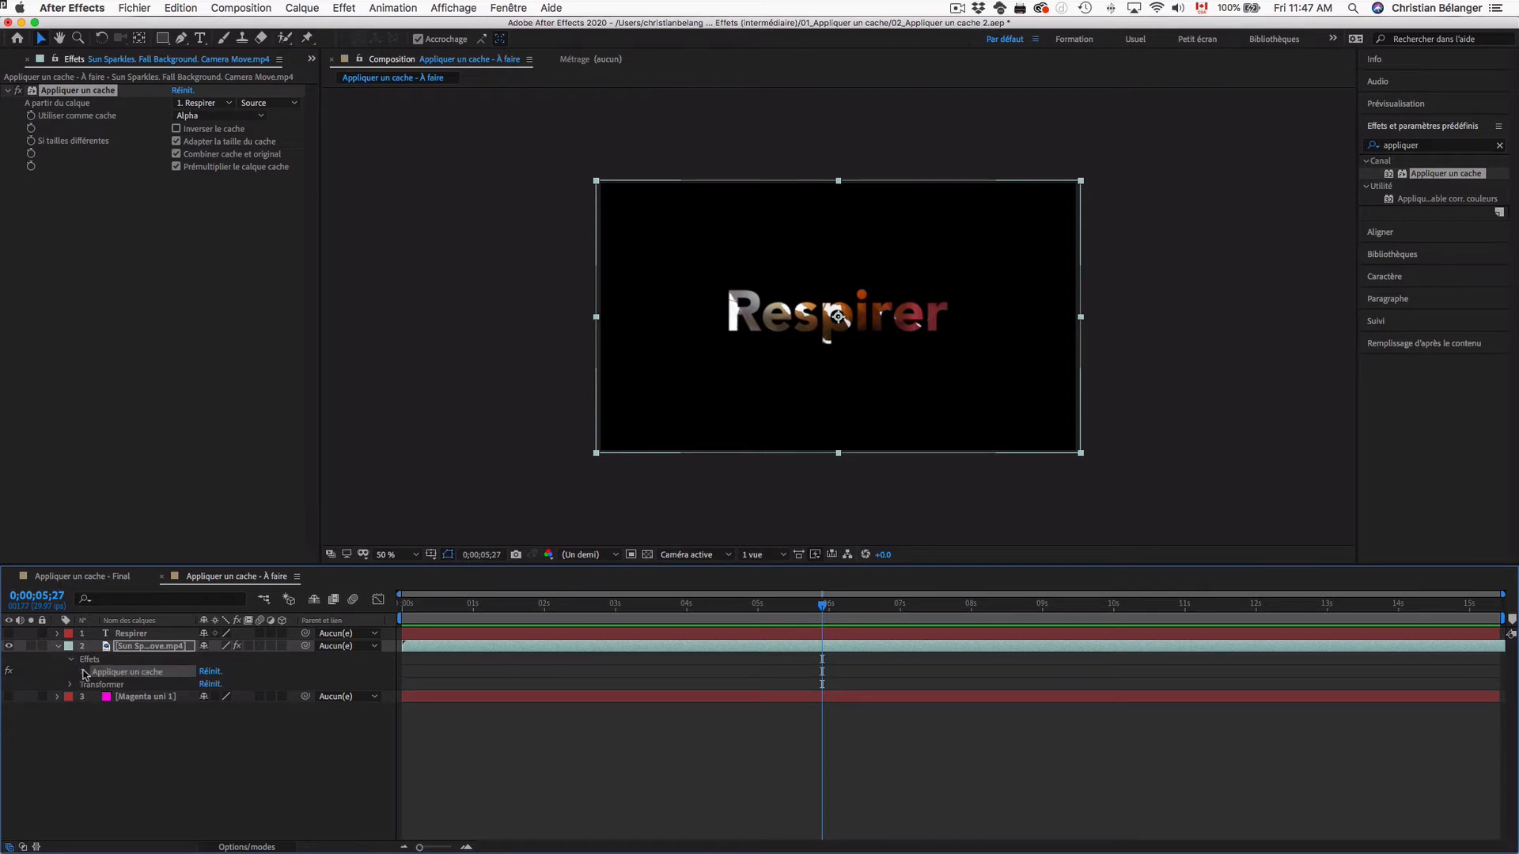
{"action": "left_click", "coordinate": [83, 672]}
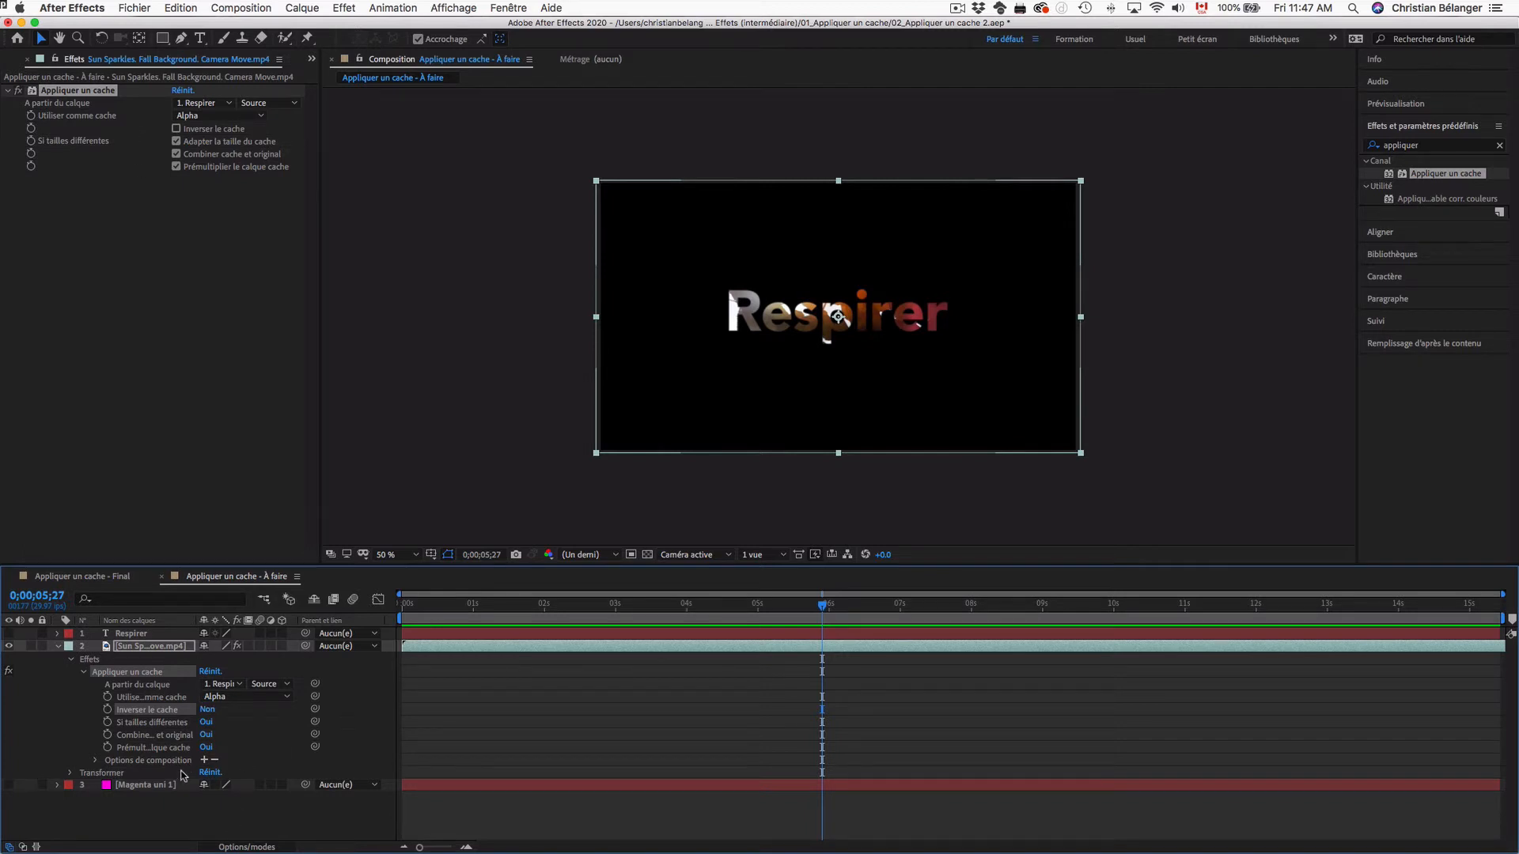
{"action": "left_click", "coordinate": [110, 675]}
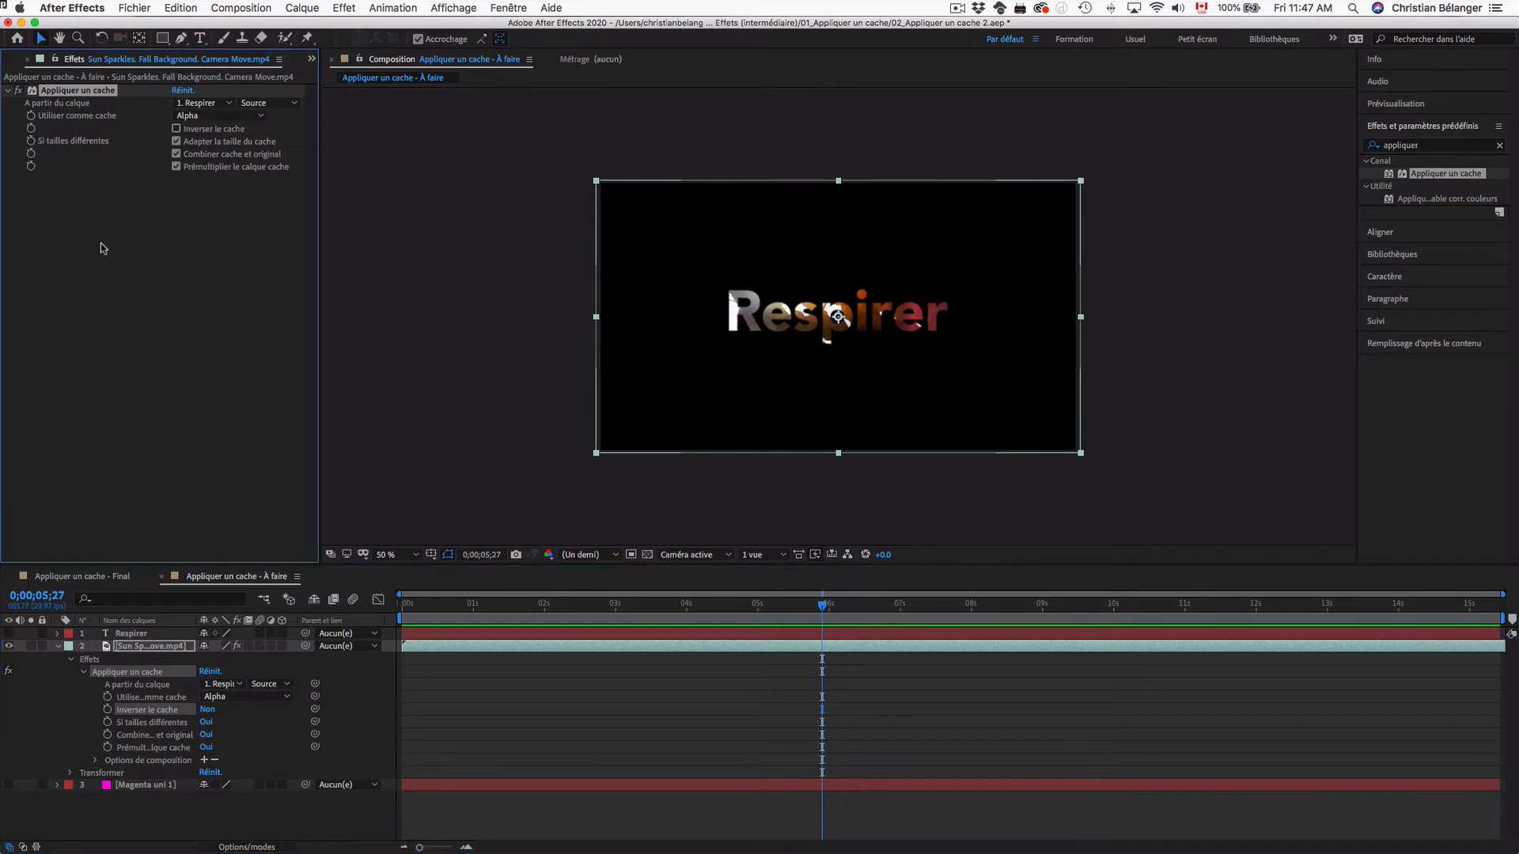
{"action": "left_click", "coordinate": [28, 63]}
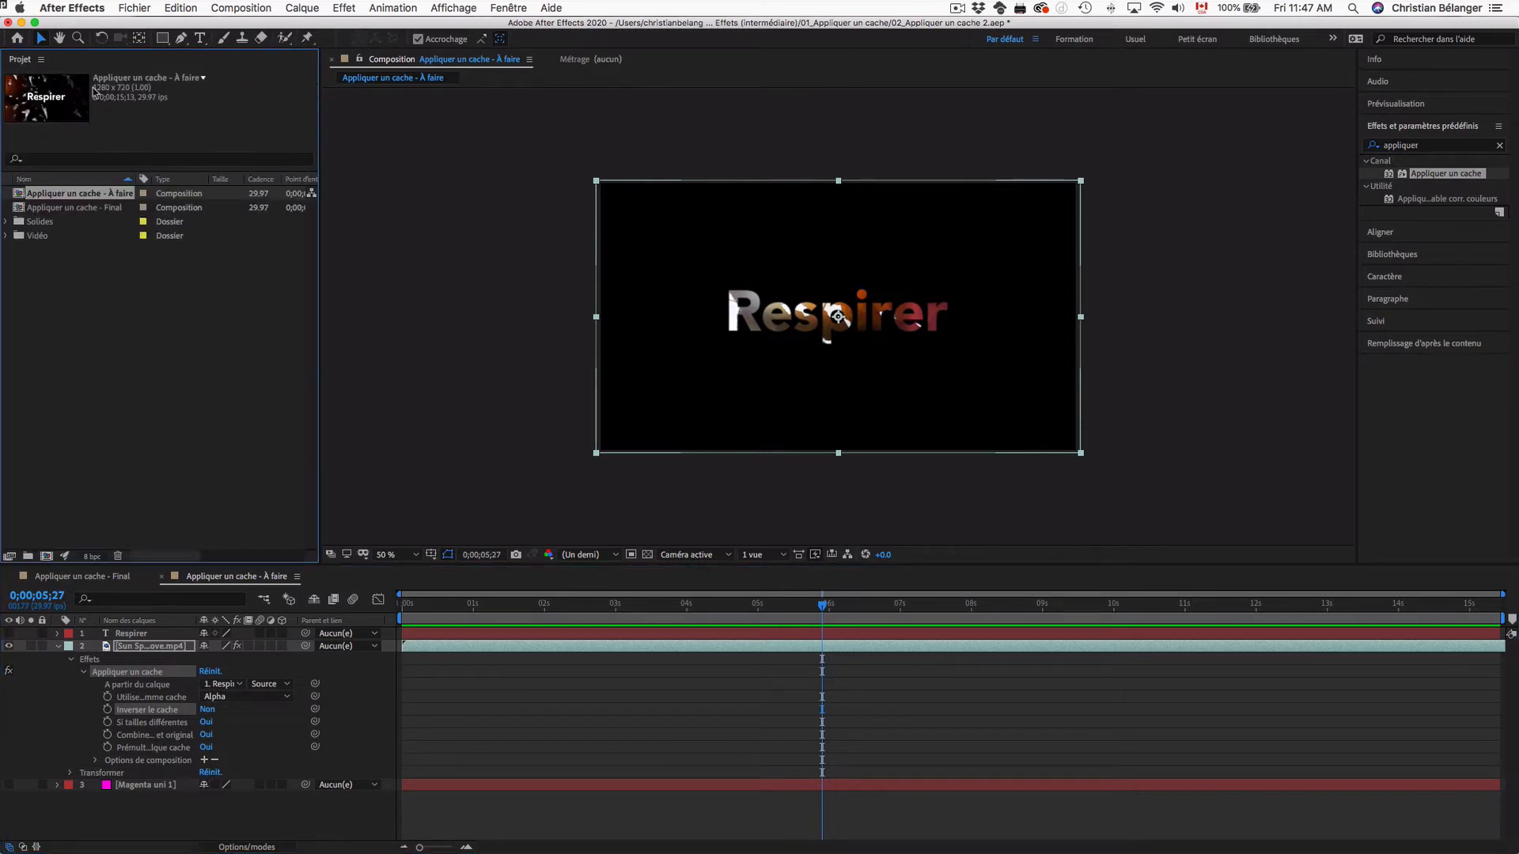
{"action": "left_click", "coordinate": [197, 289]}
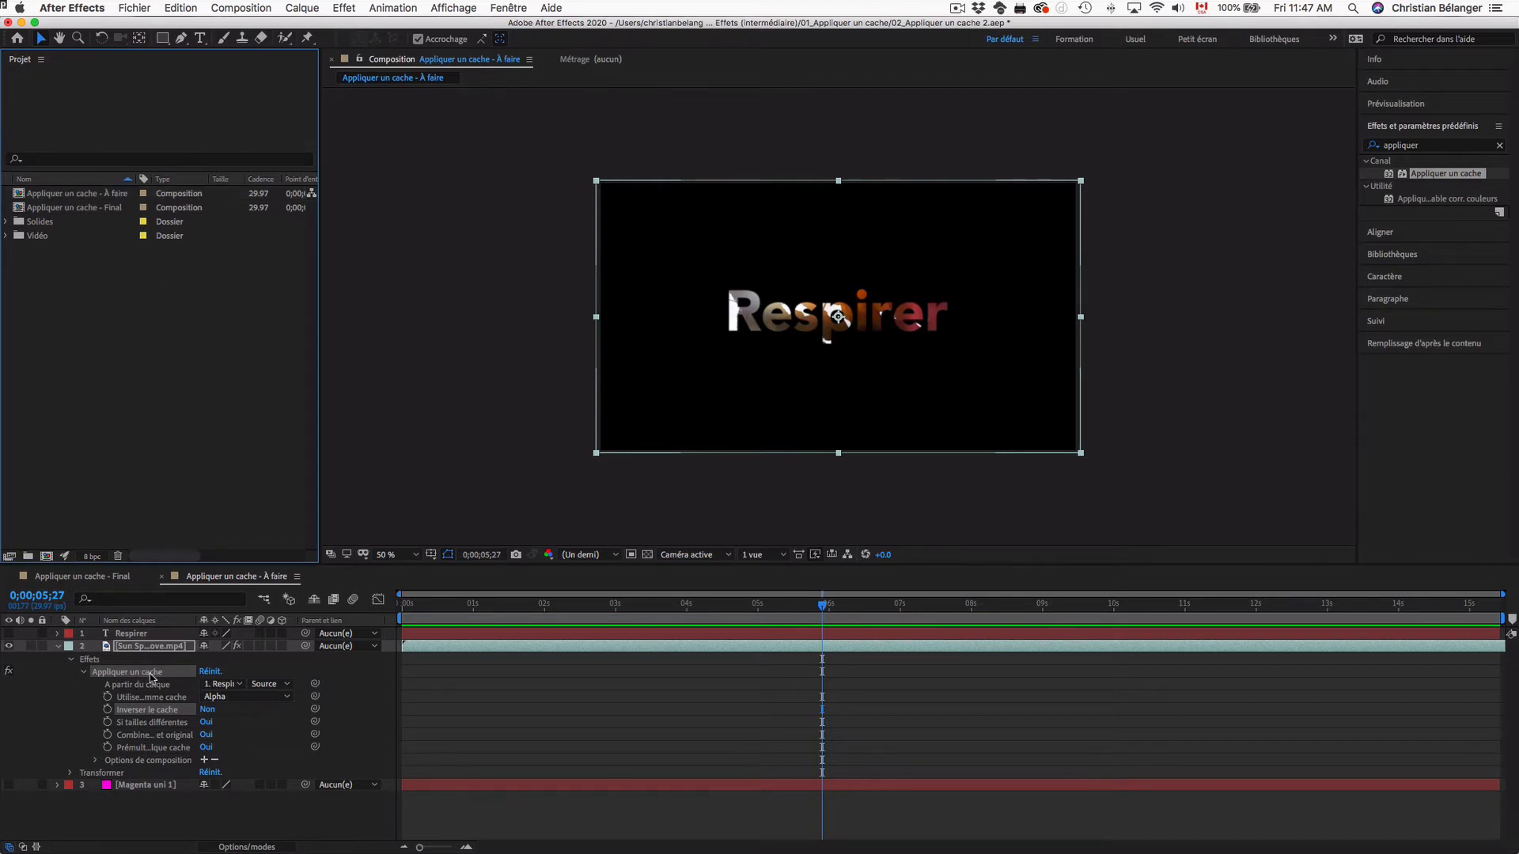
{"action": "double_click", "coordinate": [153, 675]}
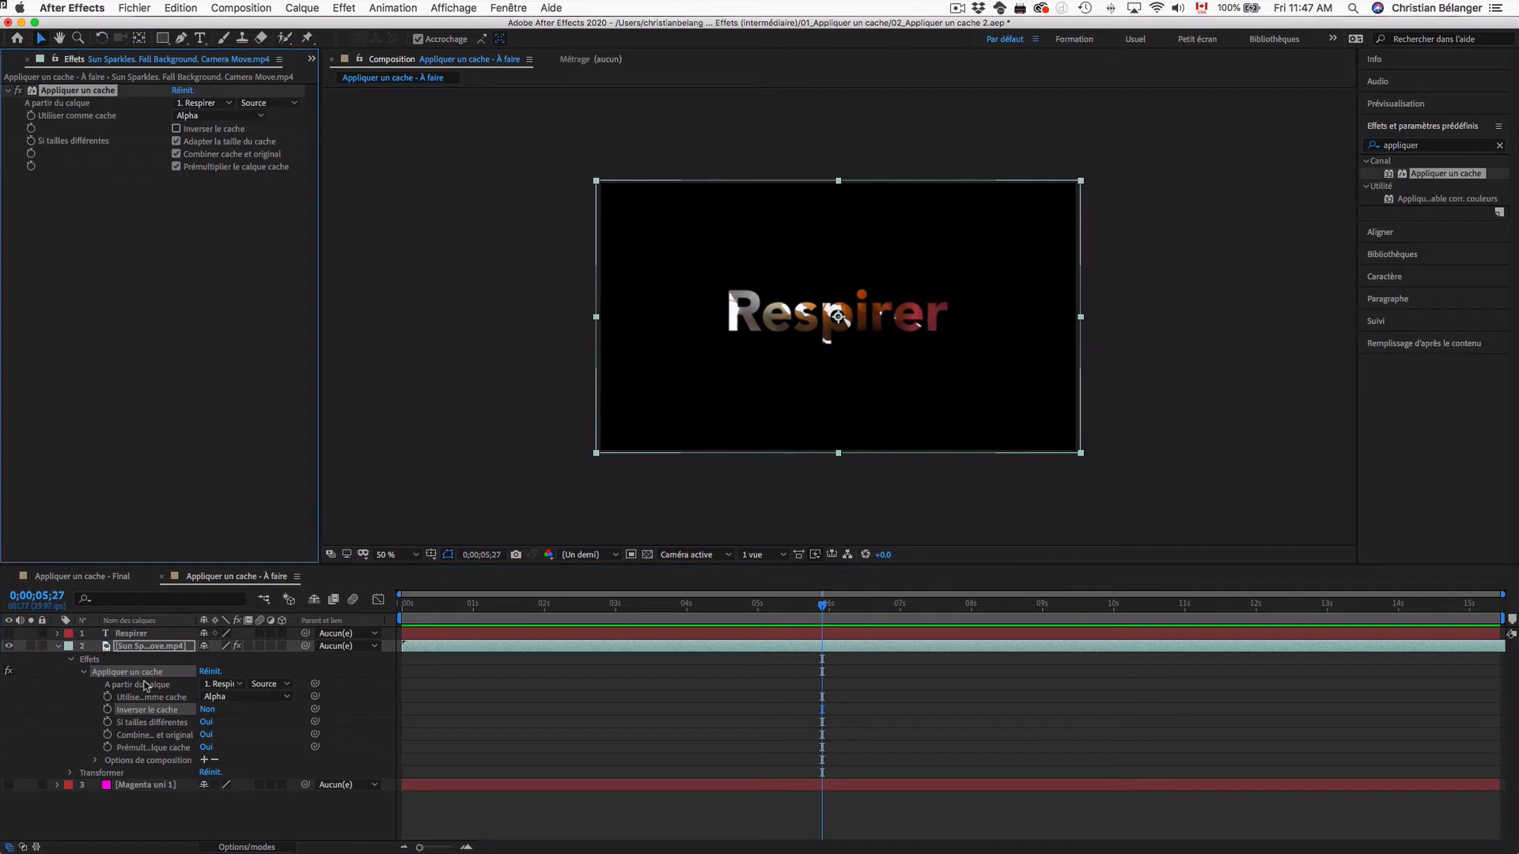
{"action": "left_click", "coordinate": [205, 105]}
{"action": "left_click", "coordinate": [220, 147]}
Set the Appliquer un cache effect's Opacité de l'effet to 85% in its Options de composition and preview the result.
{"action": "left_click", "coordinate": [147, 762]}
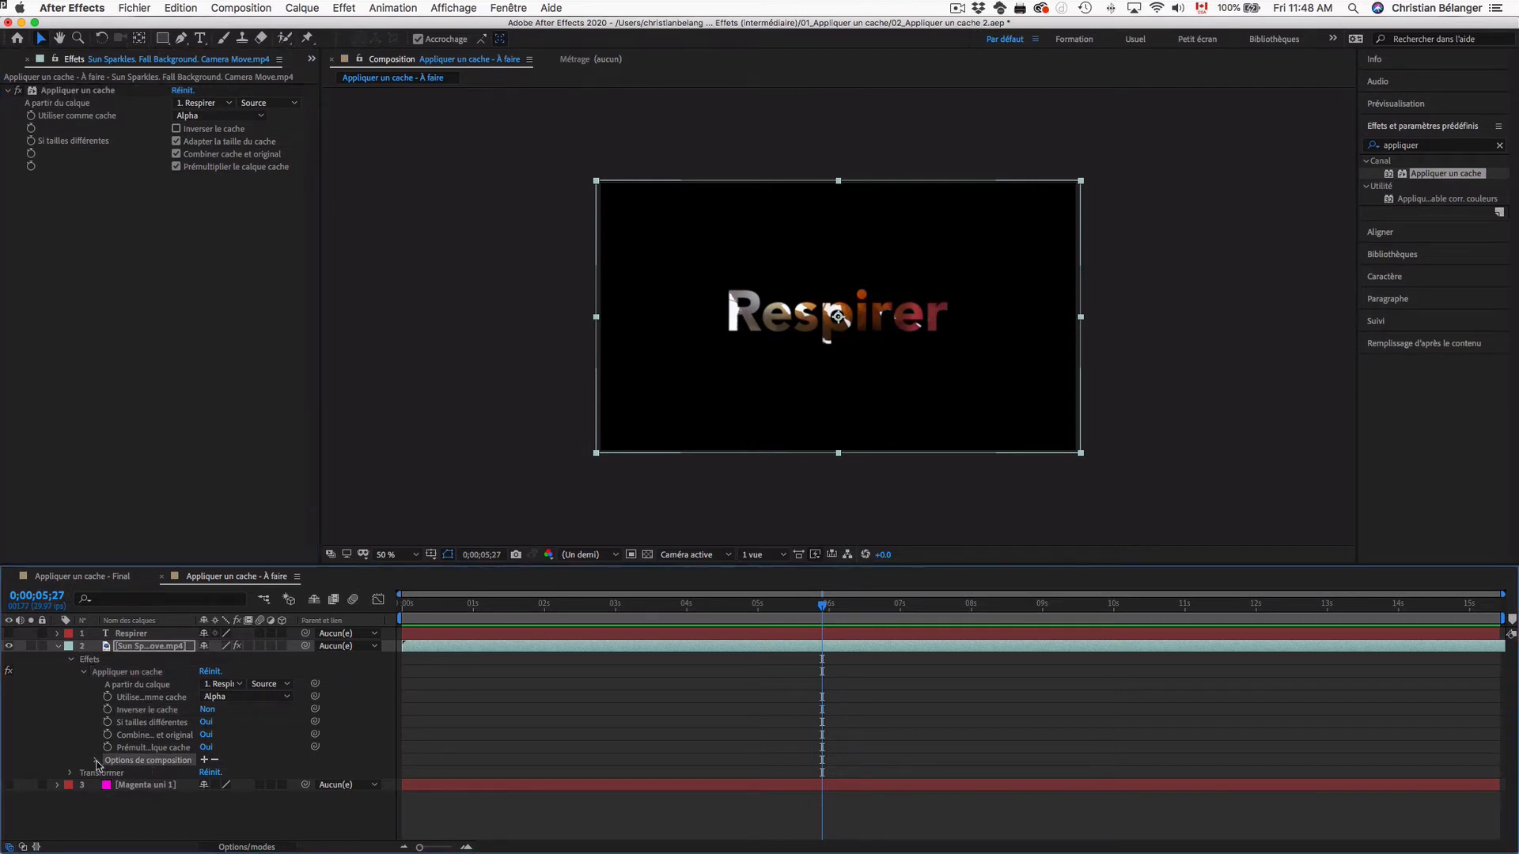
{"action": "left_click", "coordinate": [95, 760]}
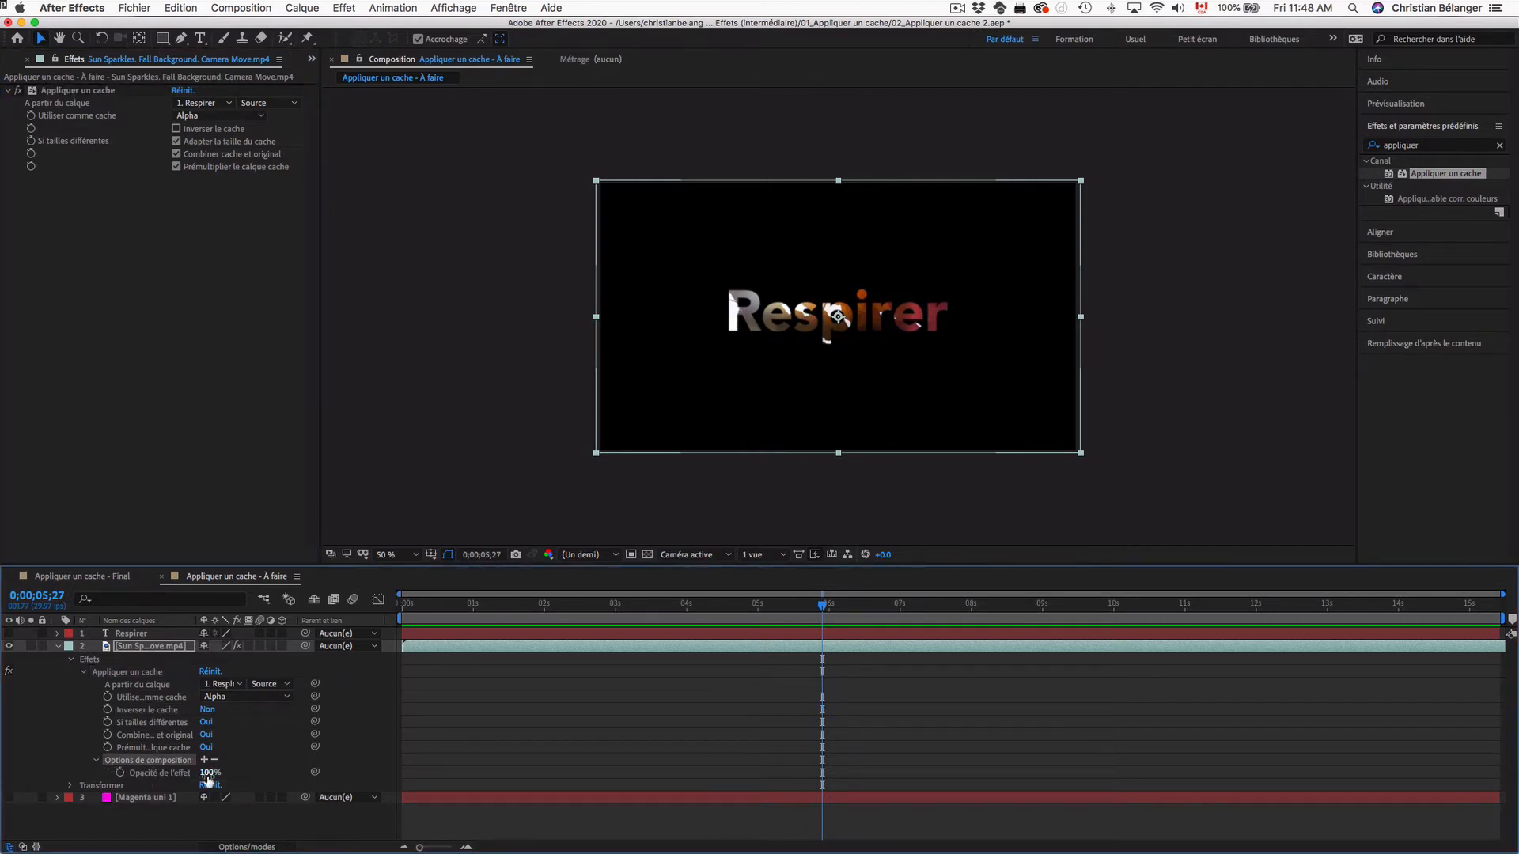
{"action": "left_click", "coordinate": [211, 773]}
{"action": "type", "text": "85"}
{"action": "key", "text": "Return"}
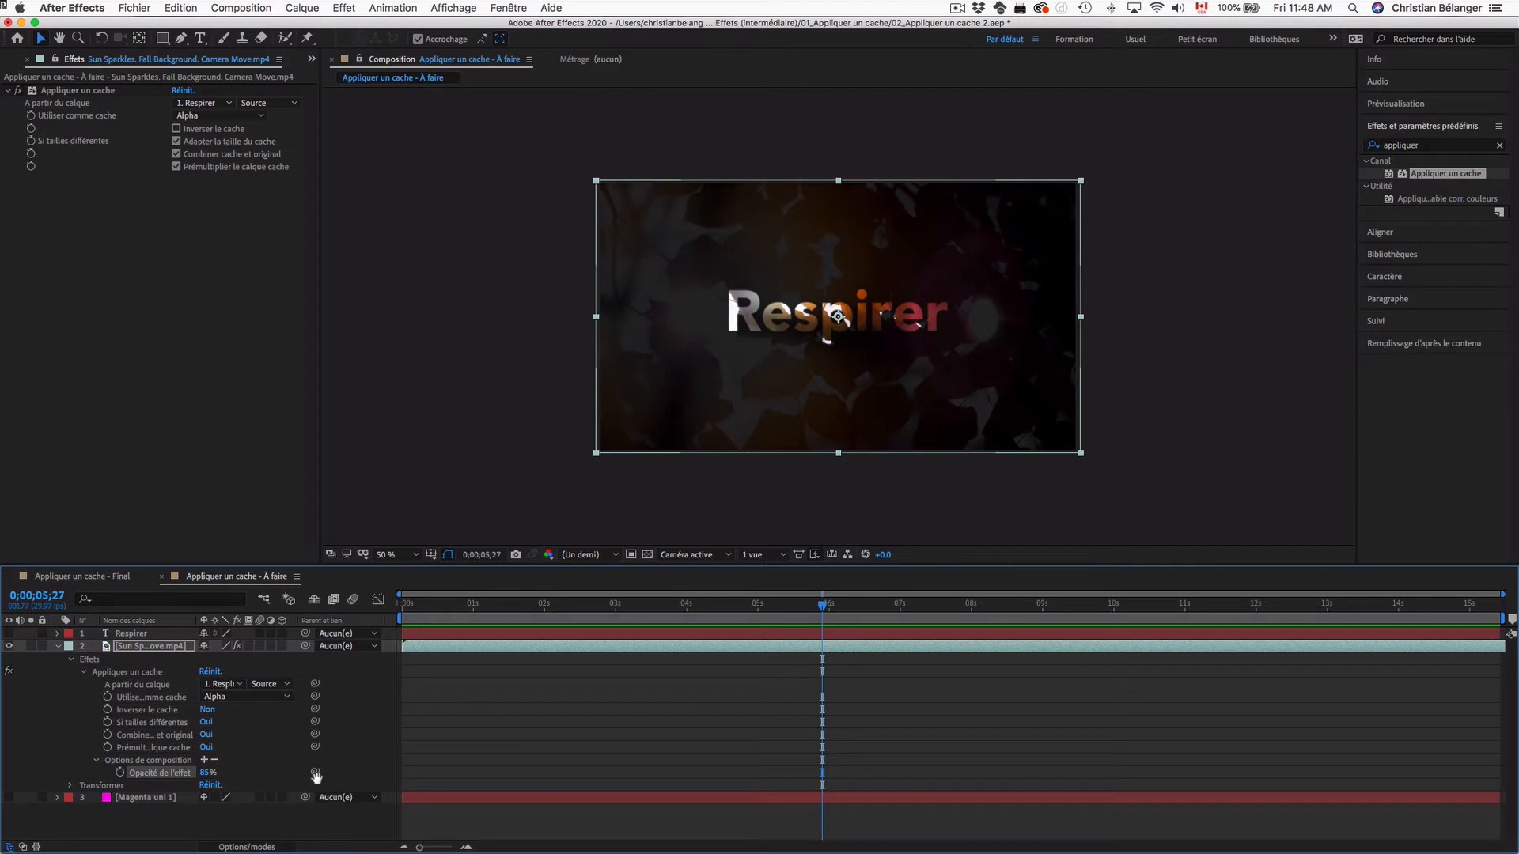
{"action": "key", "text": "space"}
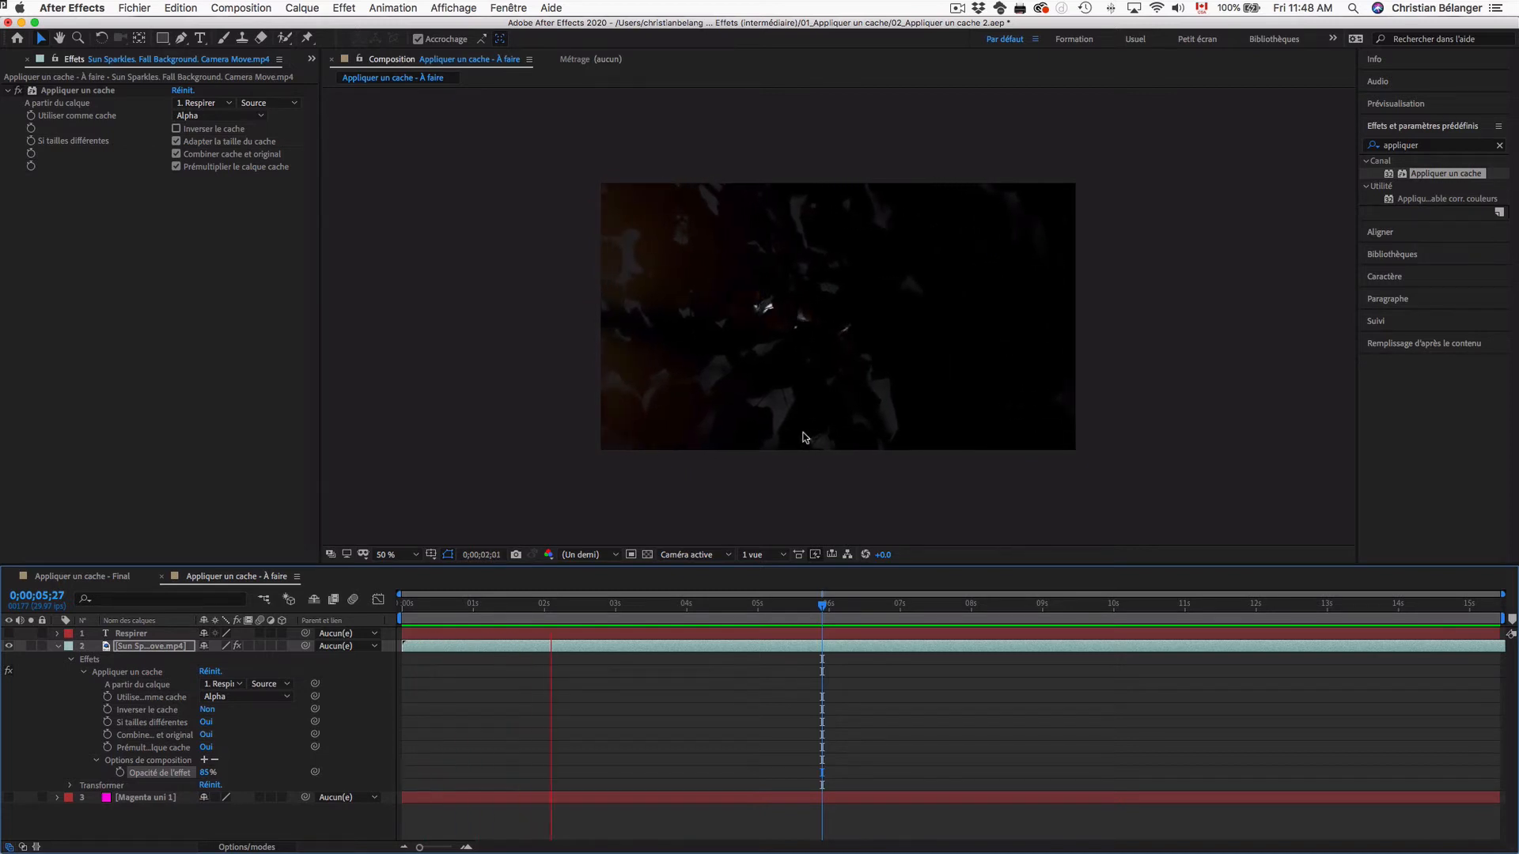
{"action": "key", "text": "space"}
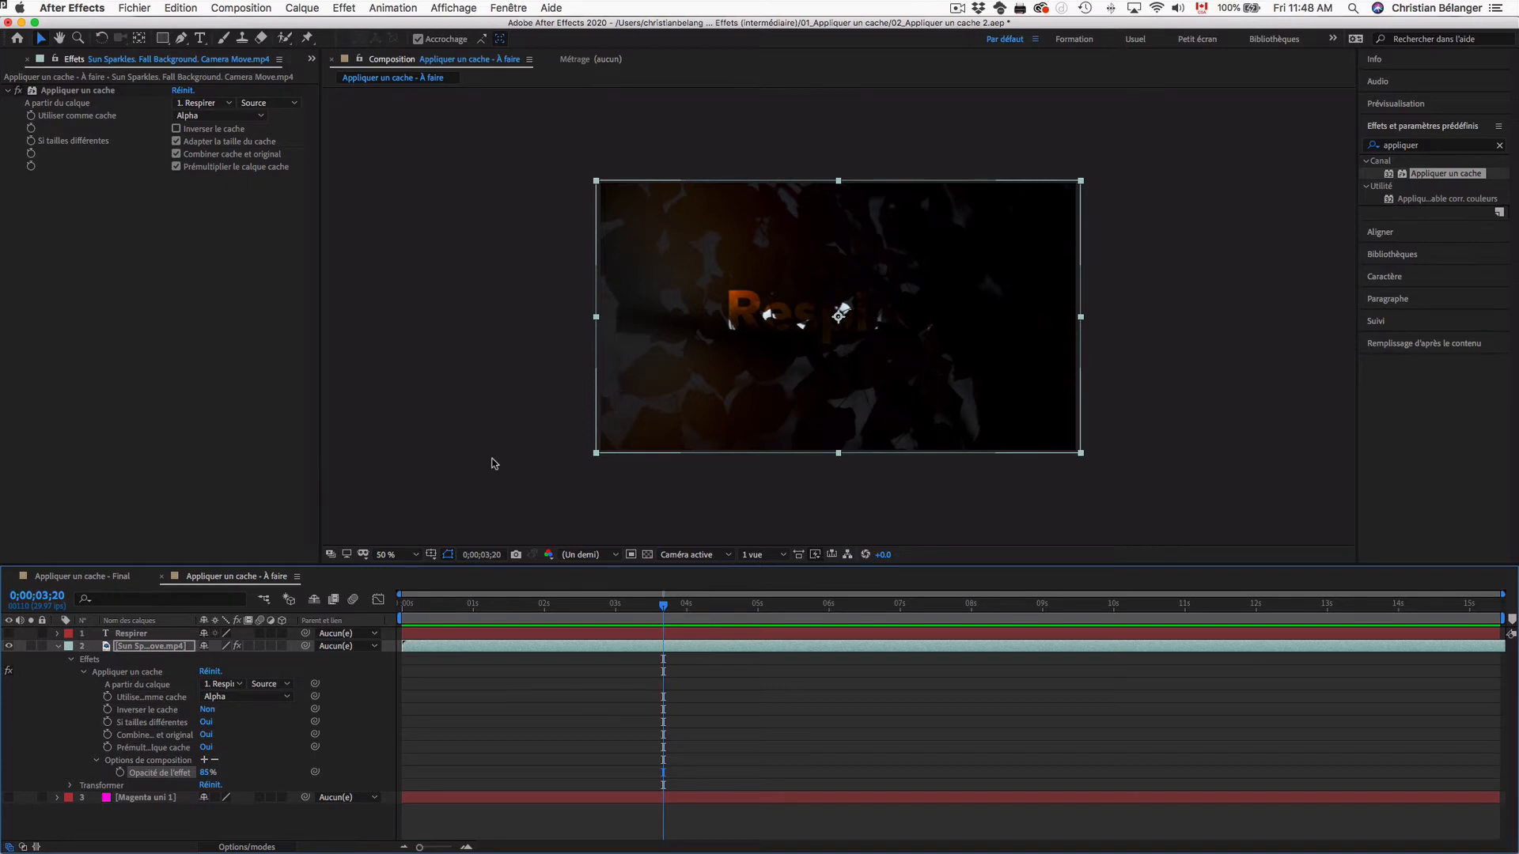
Start a new project to close the current one, and open Ondes radio.aep from the 02_Ondes radio folder in Finder.
{"action": "key", "text": "super+alt+n"}
{"action": "left_click", "coordinate": [729, 460]}
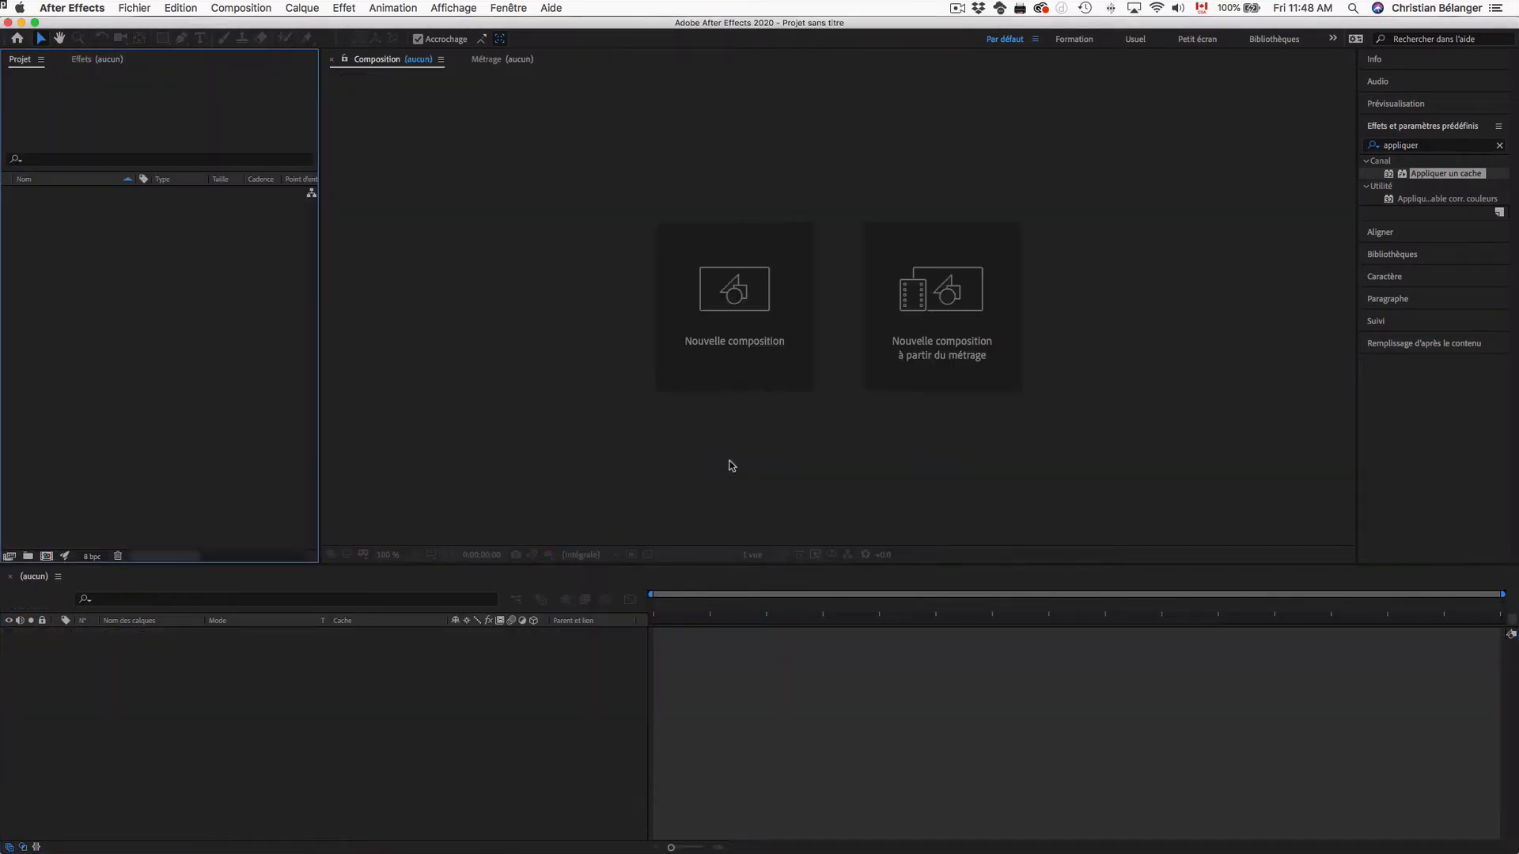
{"action": "key", "text": "super+Tab"}
{"action": "key", "text": "Down"}
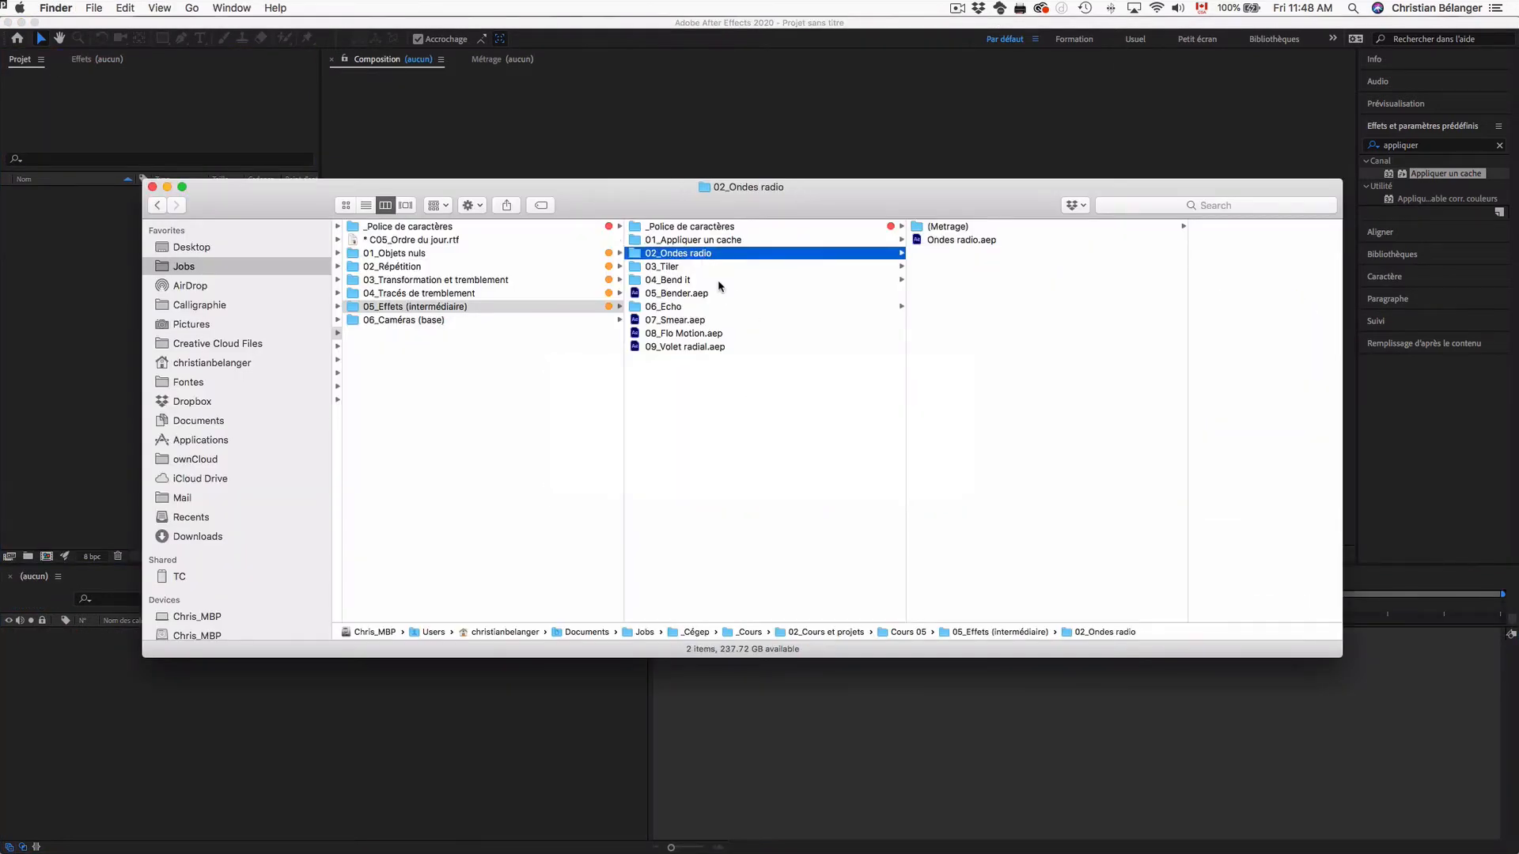
{"action": "double_click", "coordinate": [946, 240]}
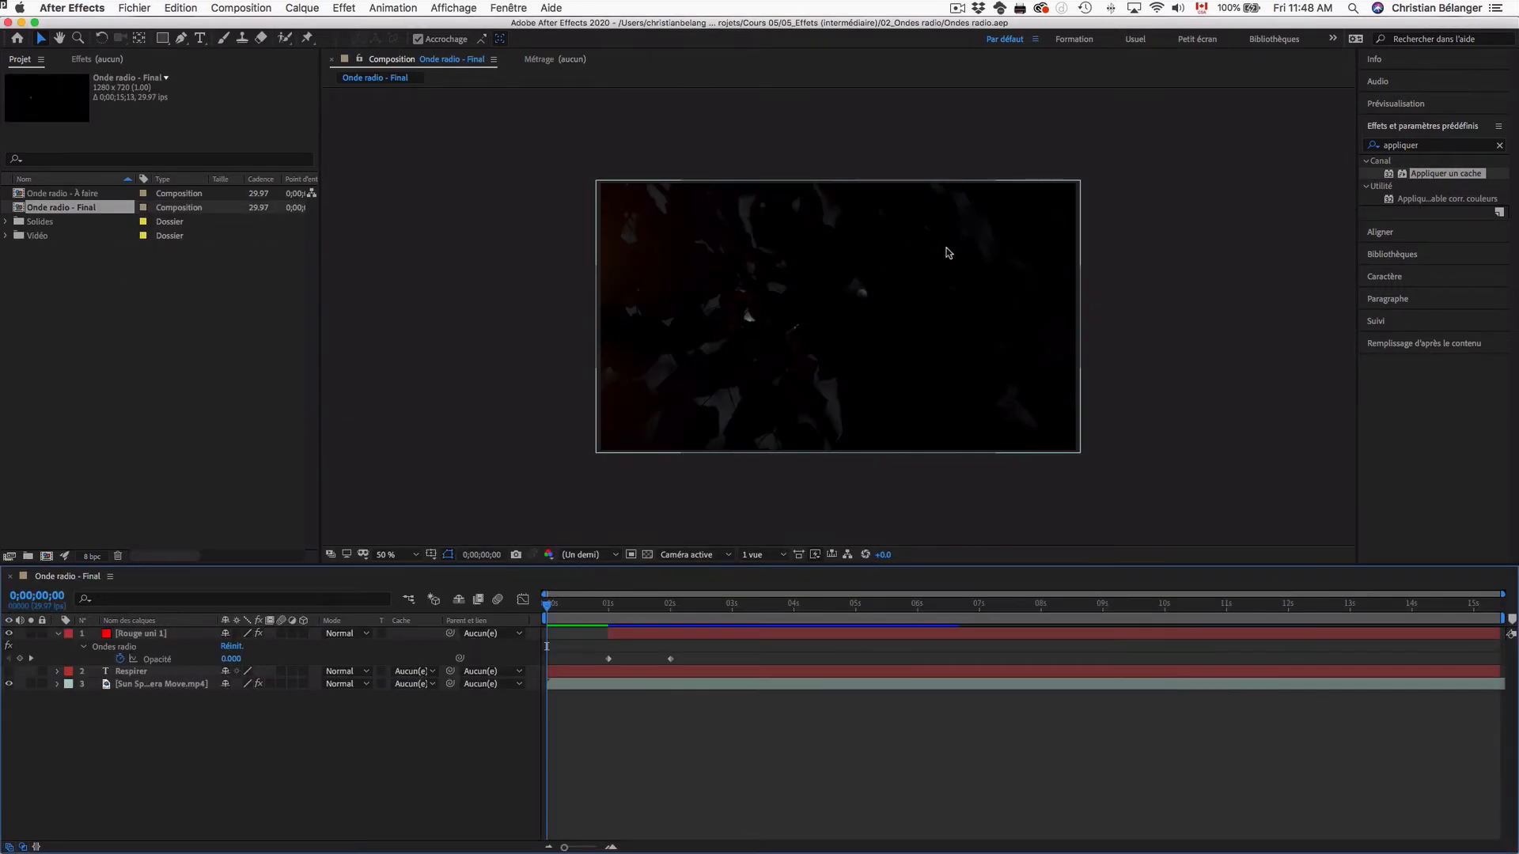
Preview the Onde radio - Final composition, and open and preview the Onde radio - À faire composition.
{"action": "key", "text": "space"}
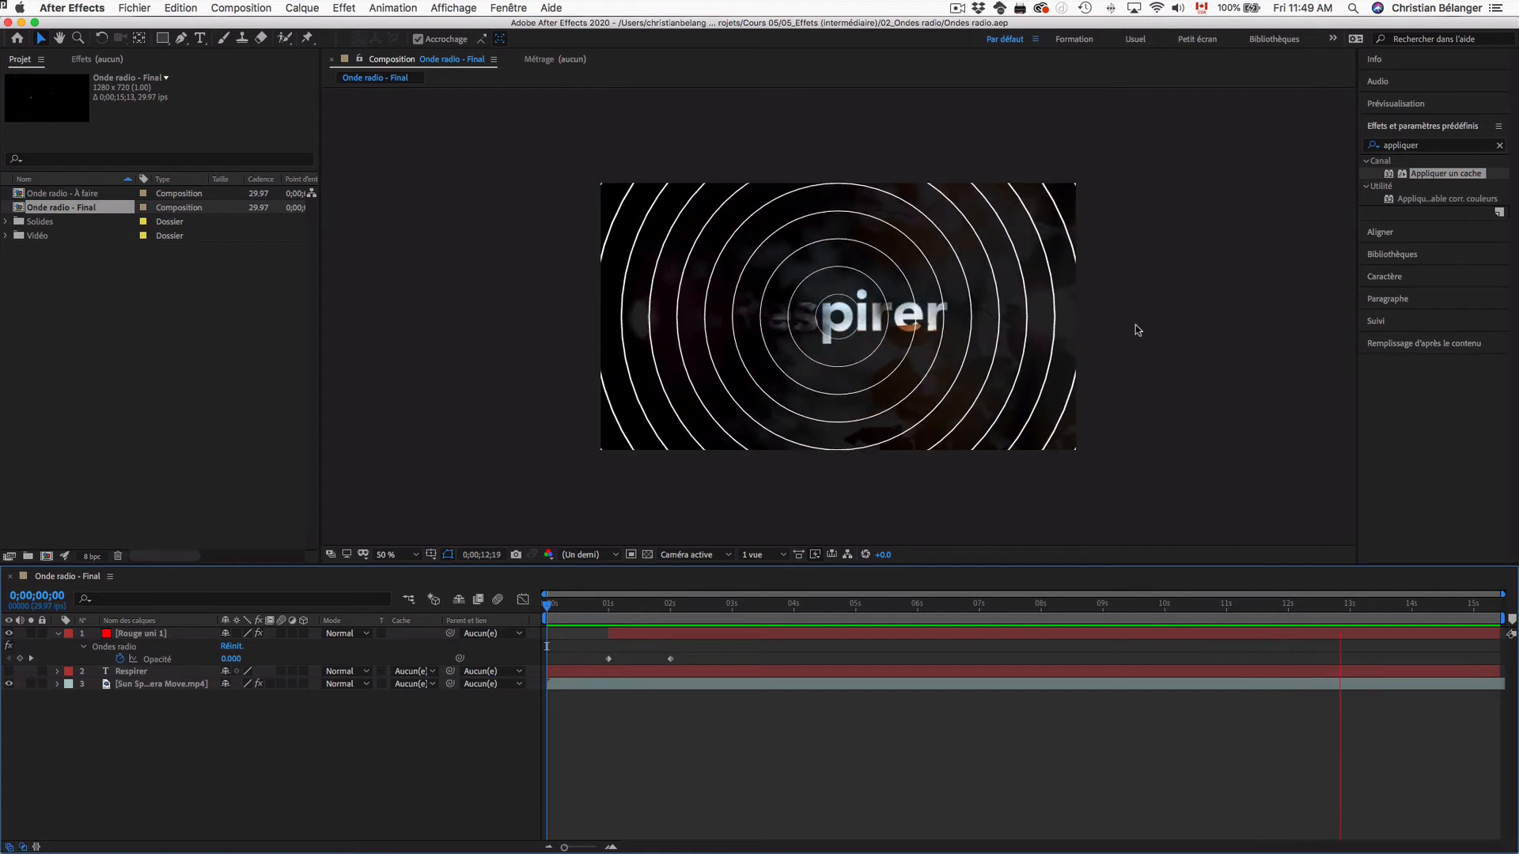
{"action": "key", "text": "space"}
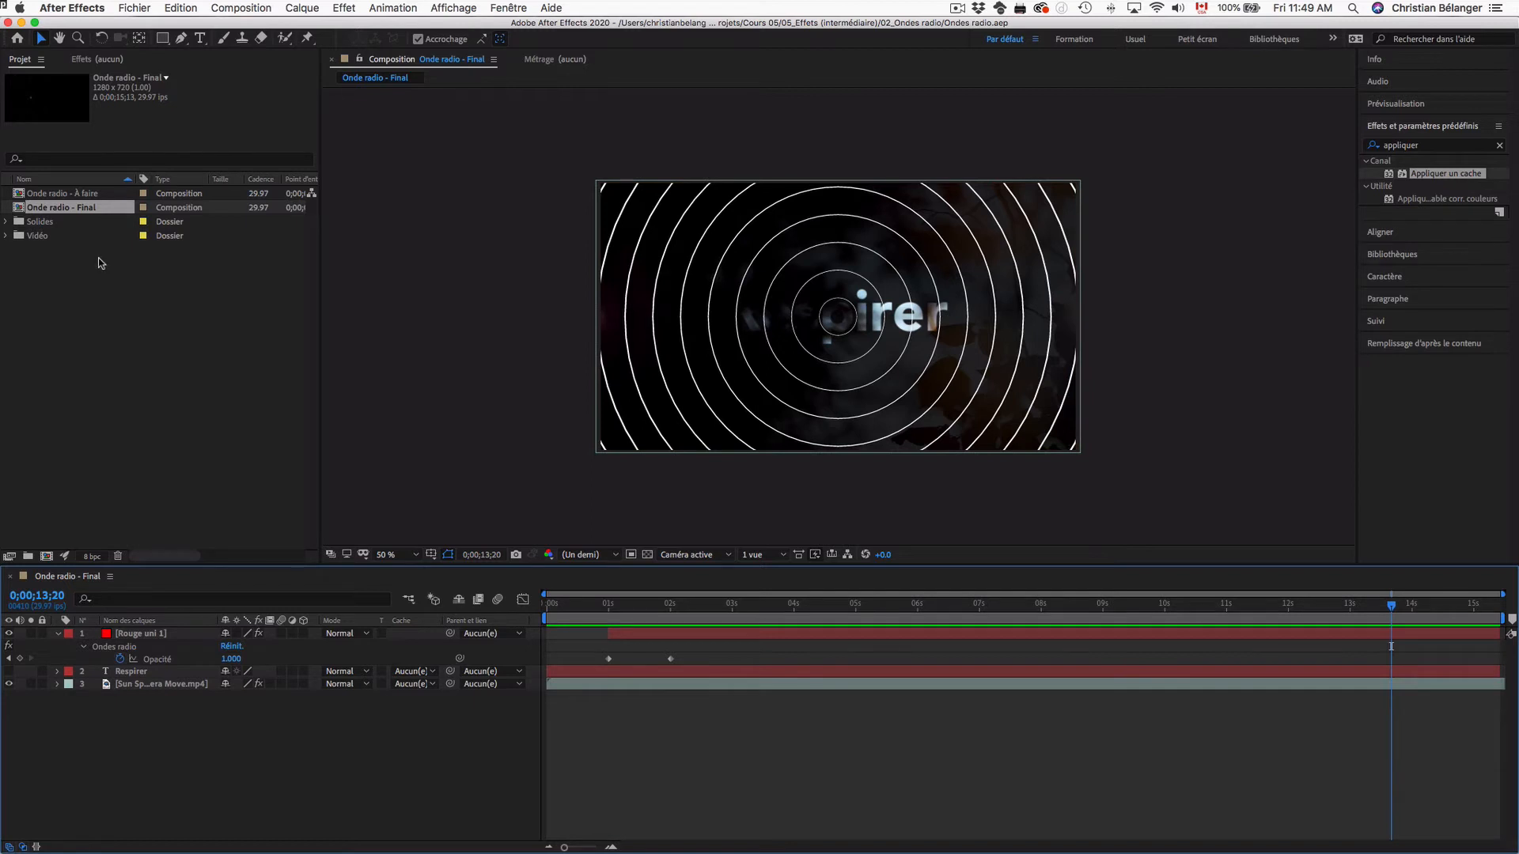
{"action": "double_click", "coordinate": [71, 193]}
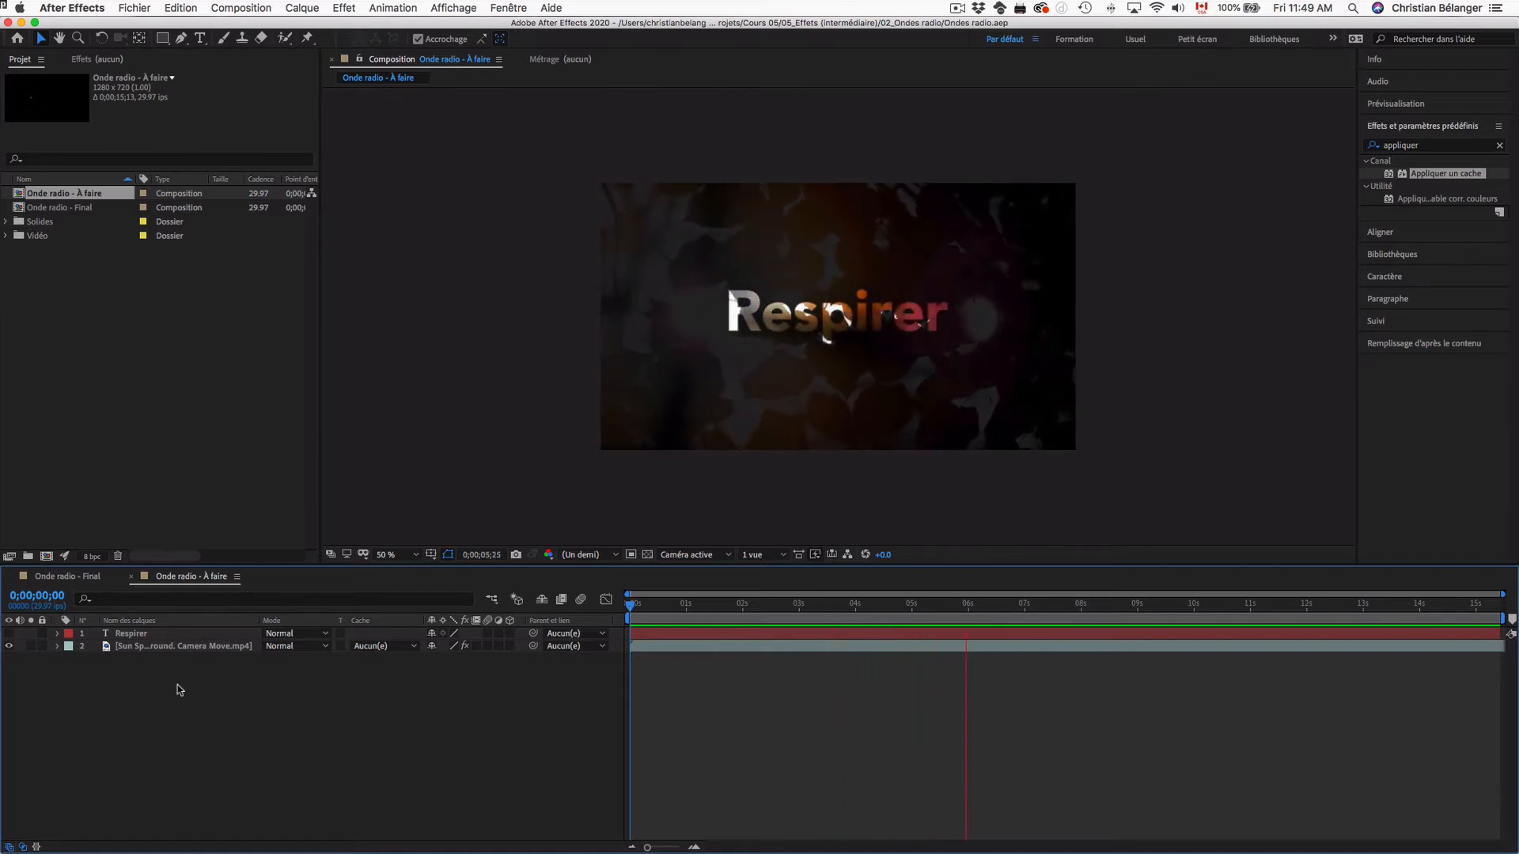
{"action": "key", "text": "space"}
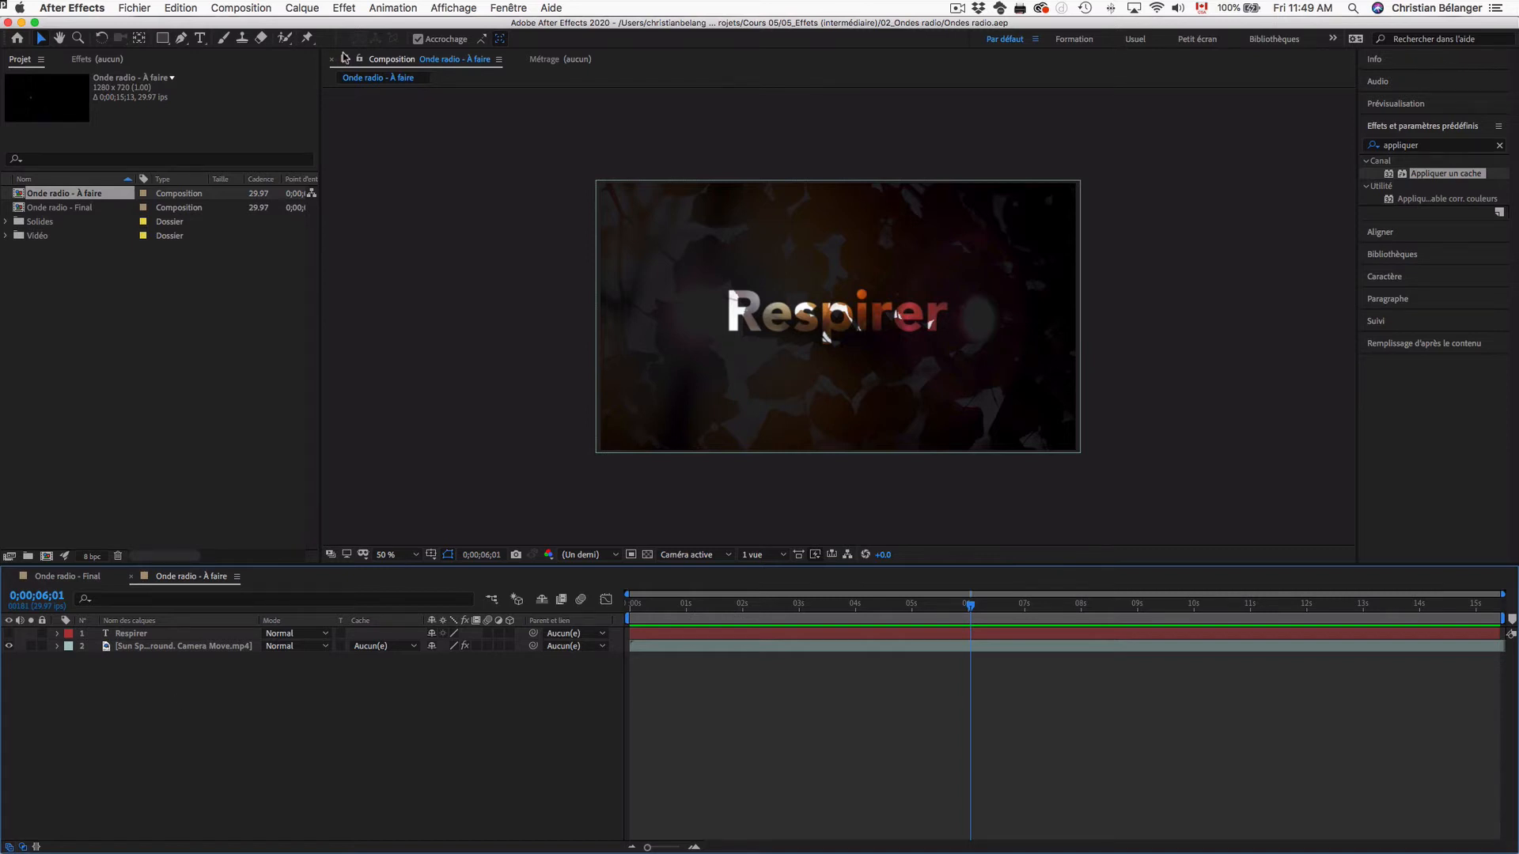
Add a 1280 × 720 px magenta solid above the existing layers of the Onde radio - À faire composition.
{"action": "key", "text": "super+y"}
{"action": "left_click_drag", "start_coordinate": [854, 209], "coordinate": [596, 249]}
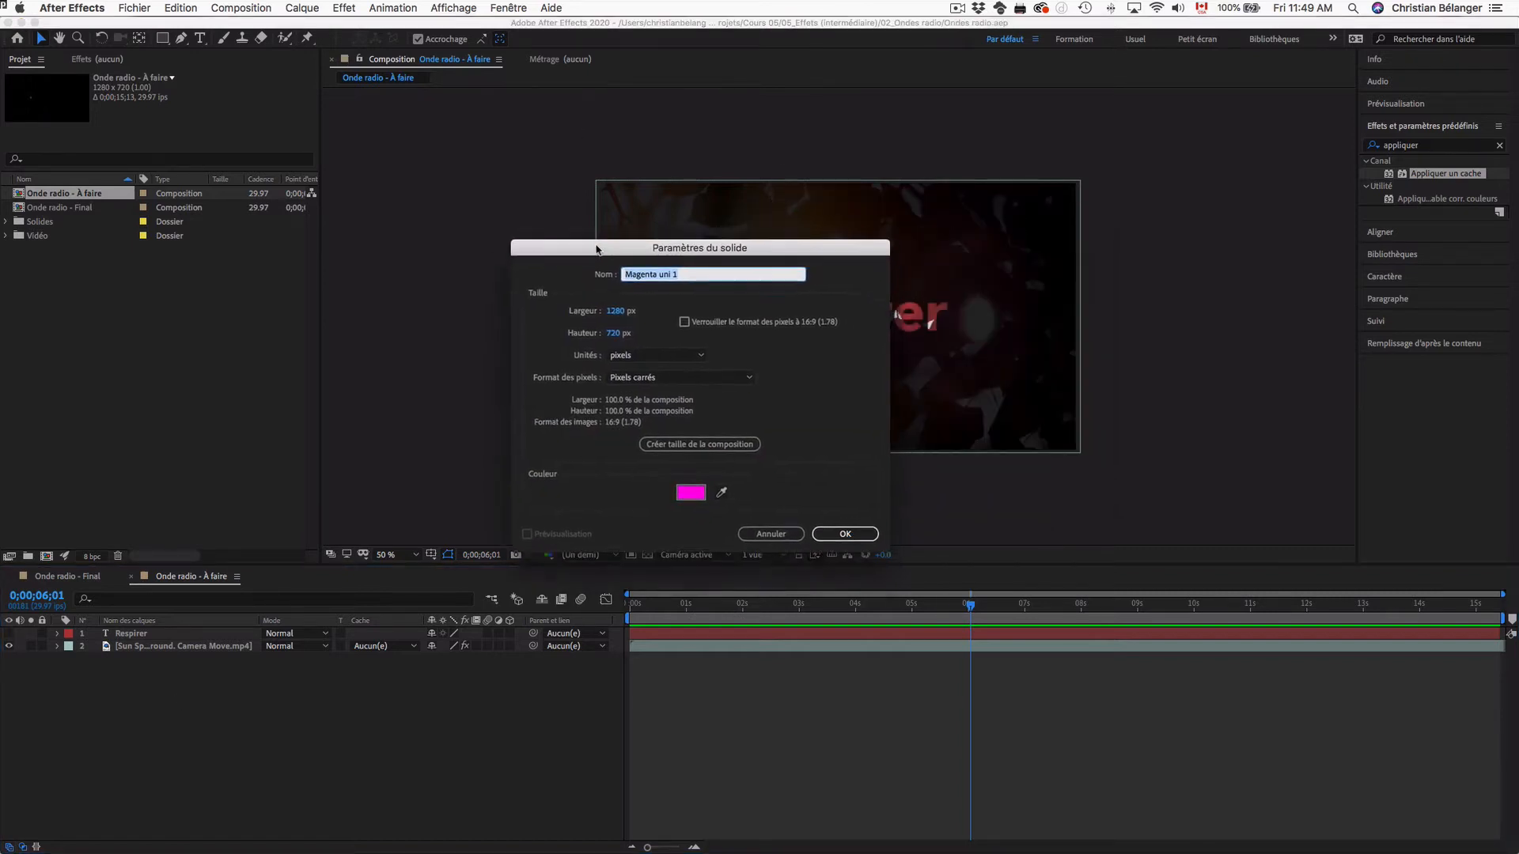
{"action": "left_click", "coordinate": [837, 533]}
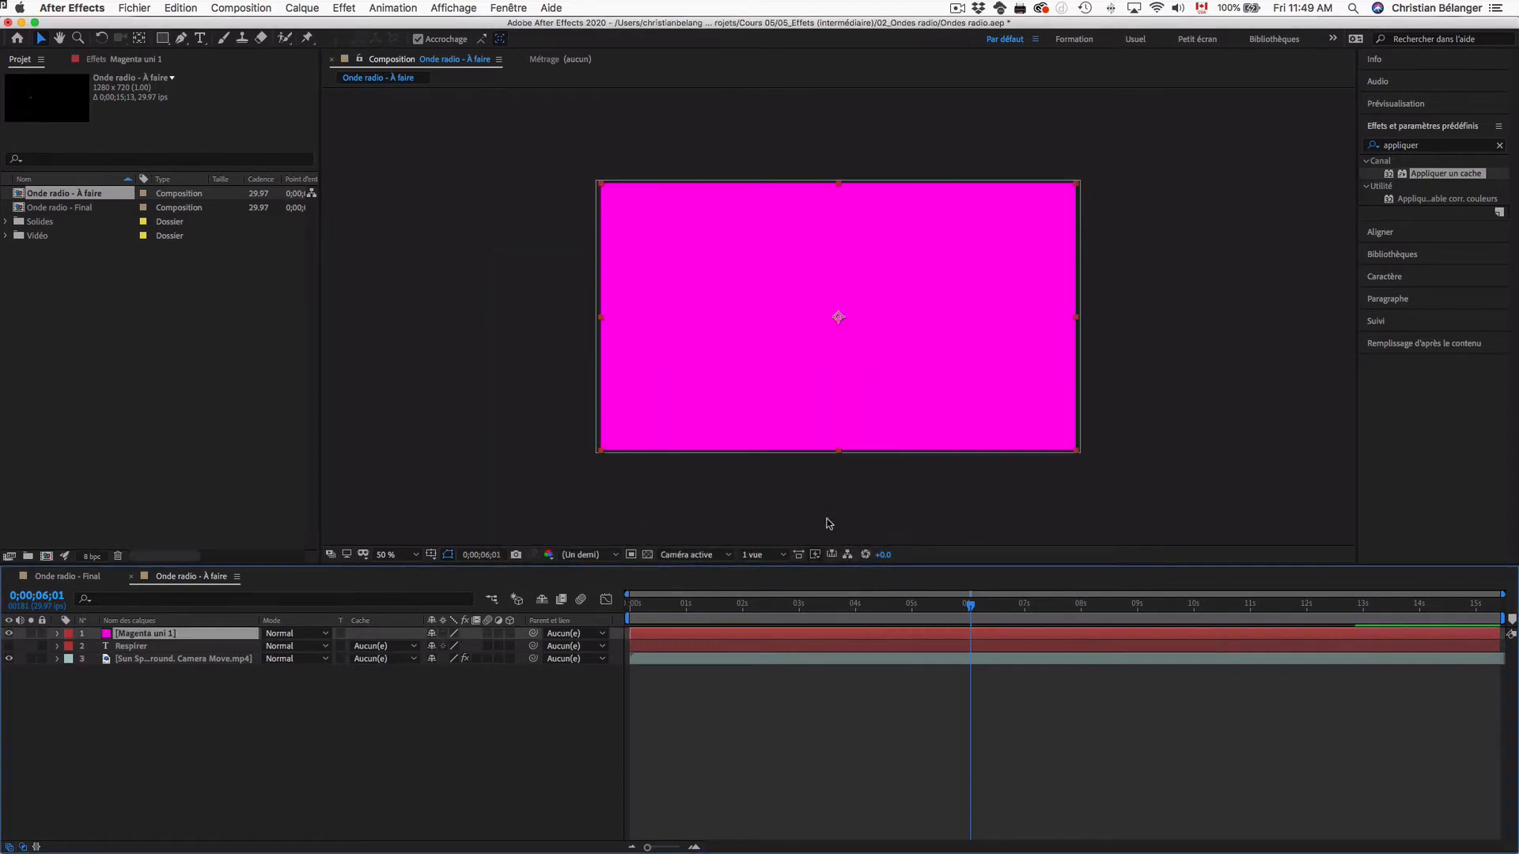
Find the Ondes radio effect, apply it to the magenta solid, and preview the waves from the current time and from the start.
{"action": "left_click", "coordinate": [1441, 145]}
{"action": "key", "text": "BackSpace"}
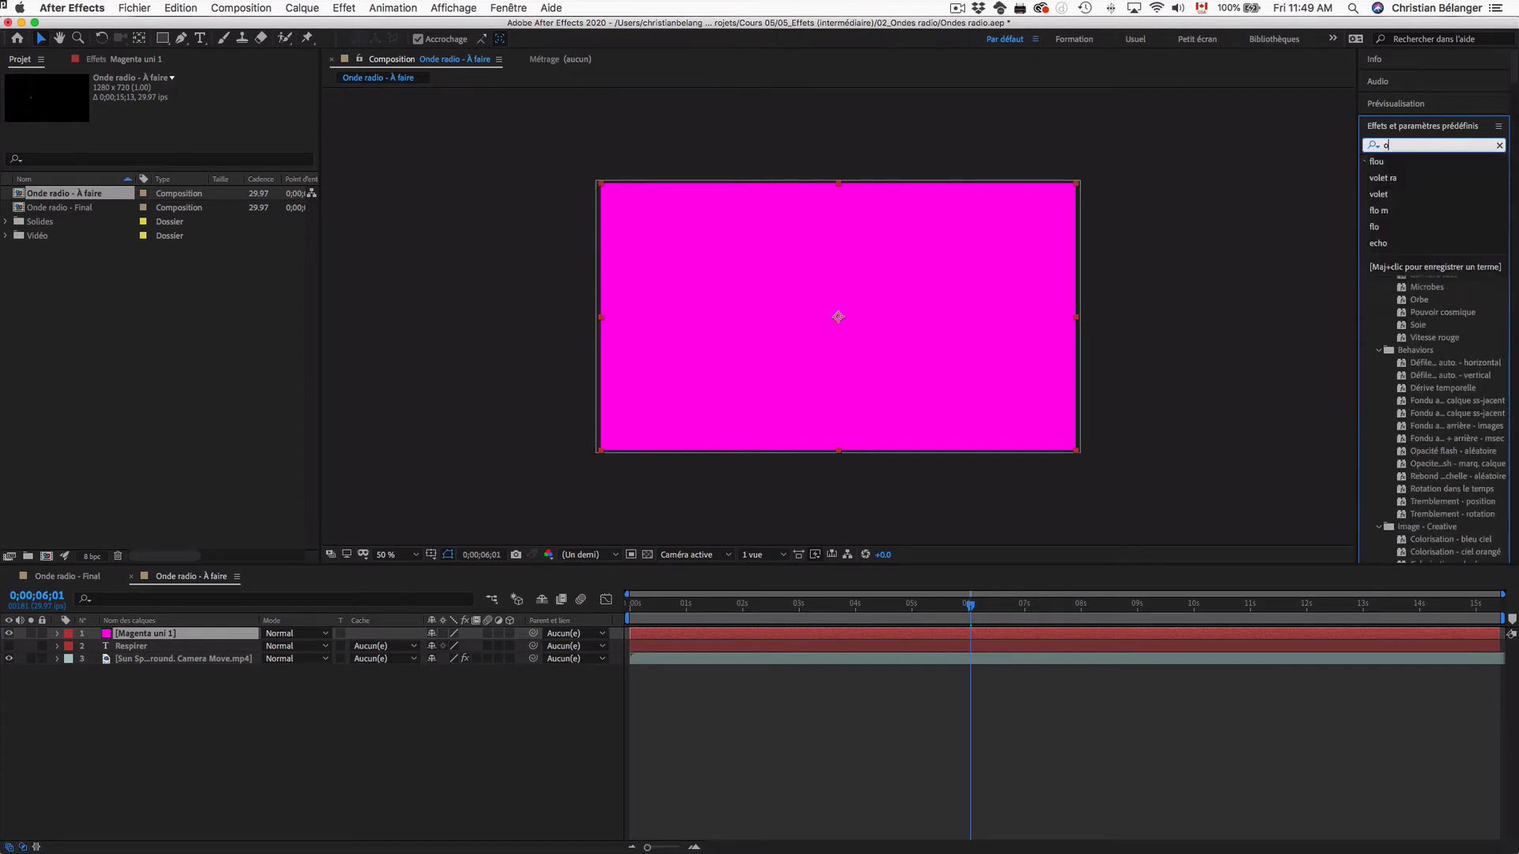
{"action": "type", "text": "ondes"}
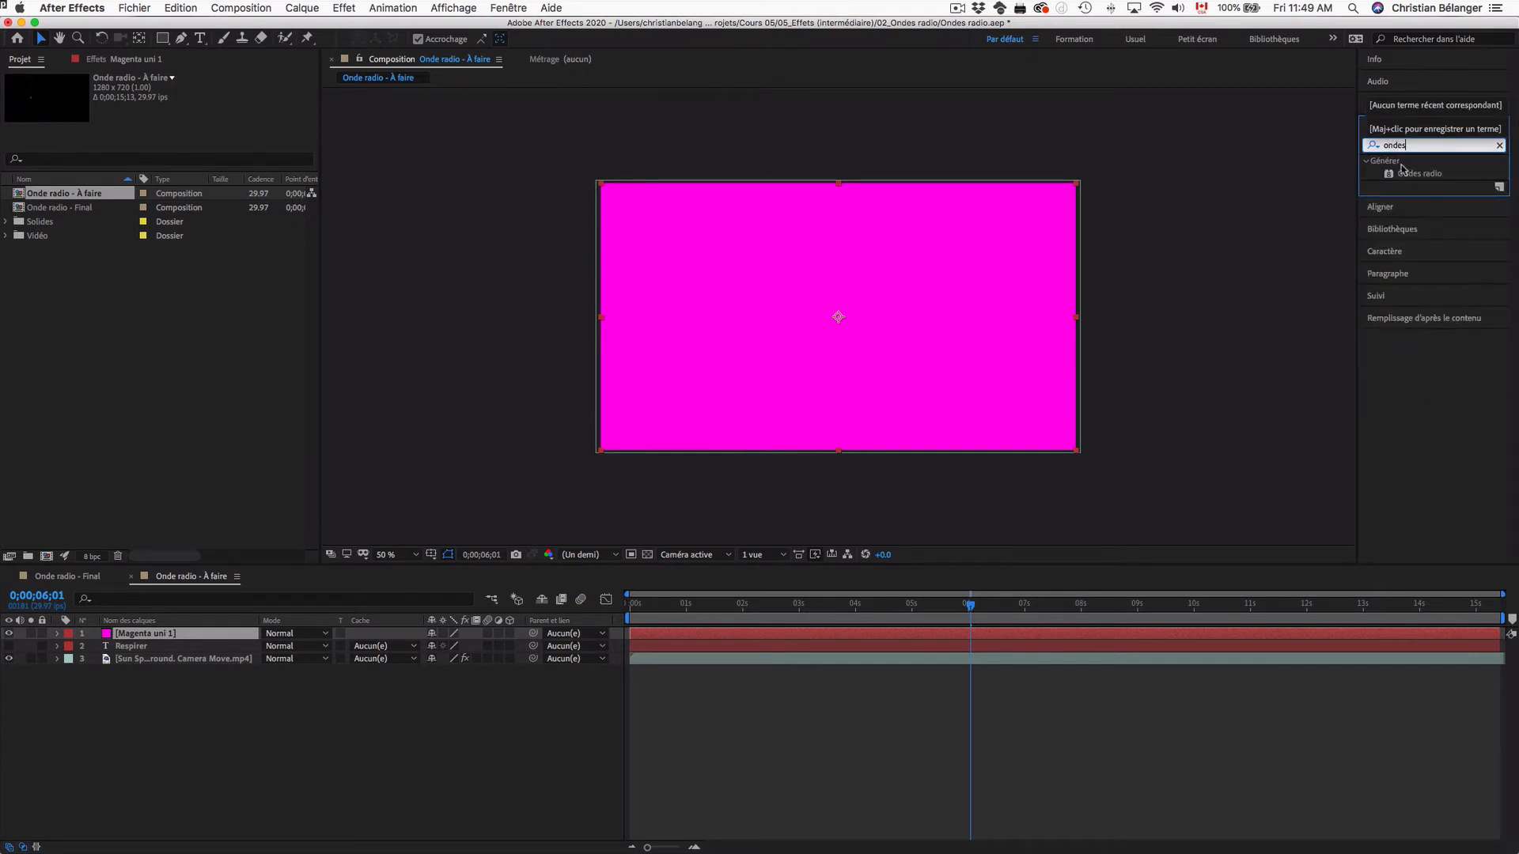
{"action": "left_click", "coordinate": [1390, 175]}
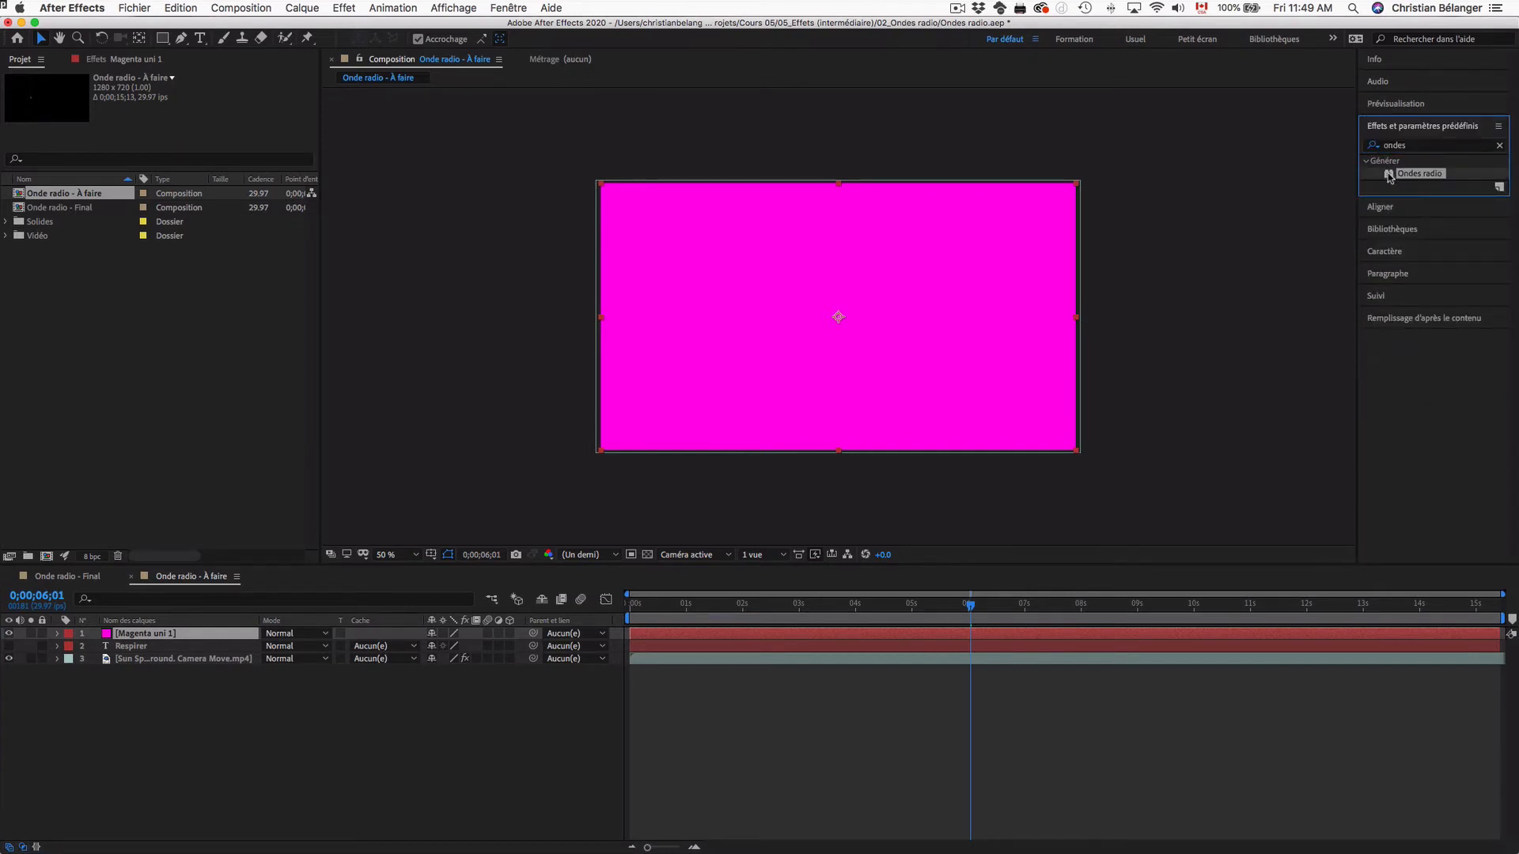
{"action": "left_click_drag", "start_coordinate": [1389, 176], "coordinate": [817, 341]}
{"action": "key", "text": "space"}
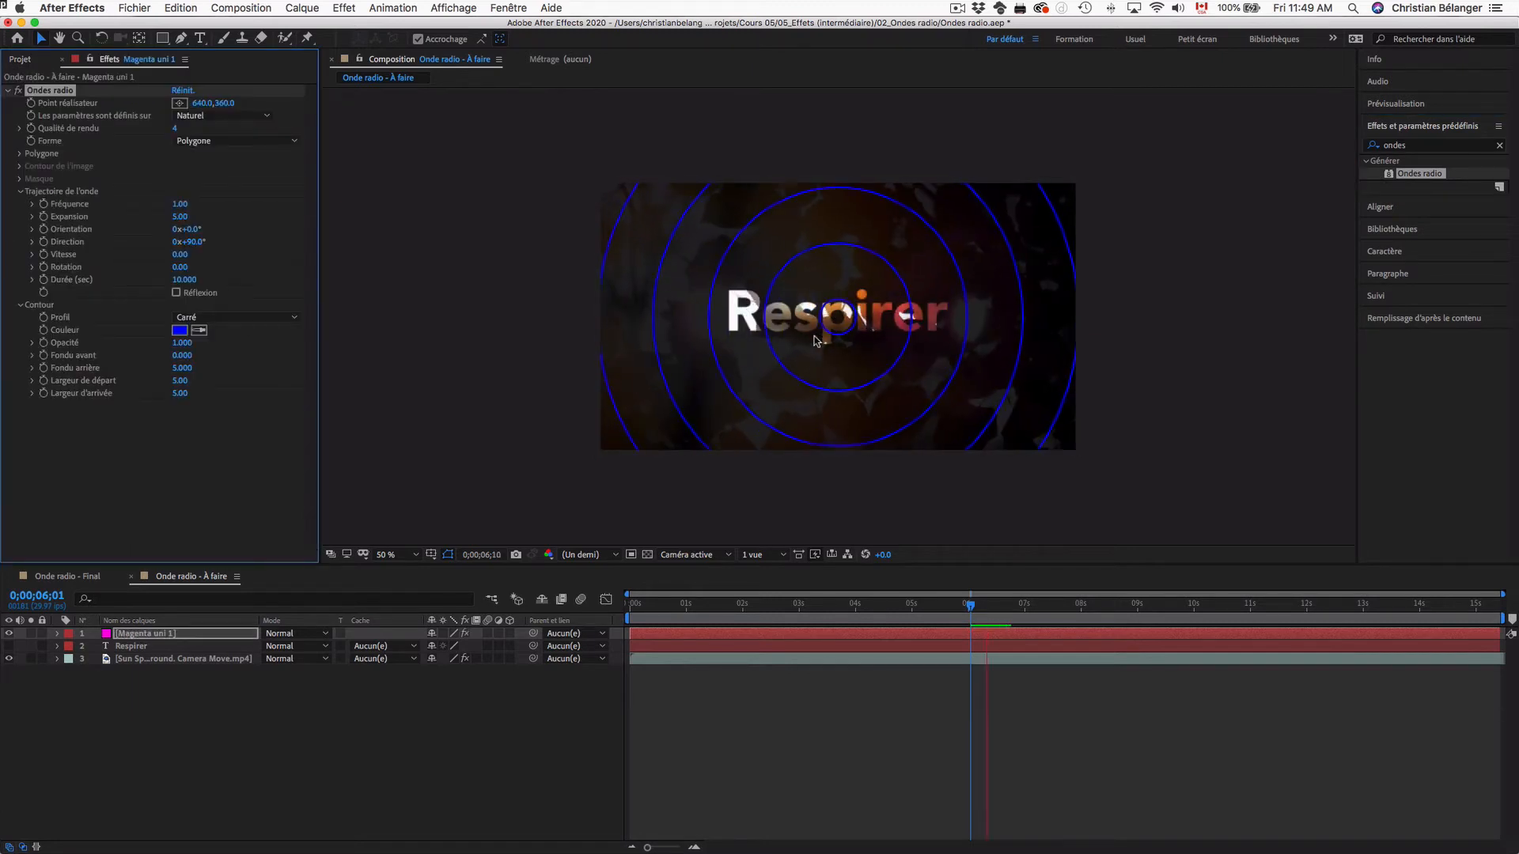
{"action": "key", "text": "space"}
{"action": "key", "text": "Home"}
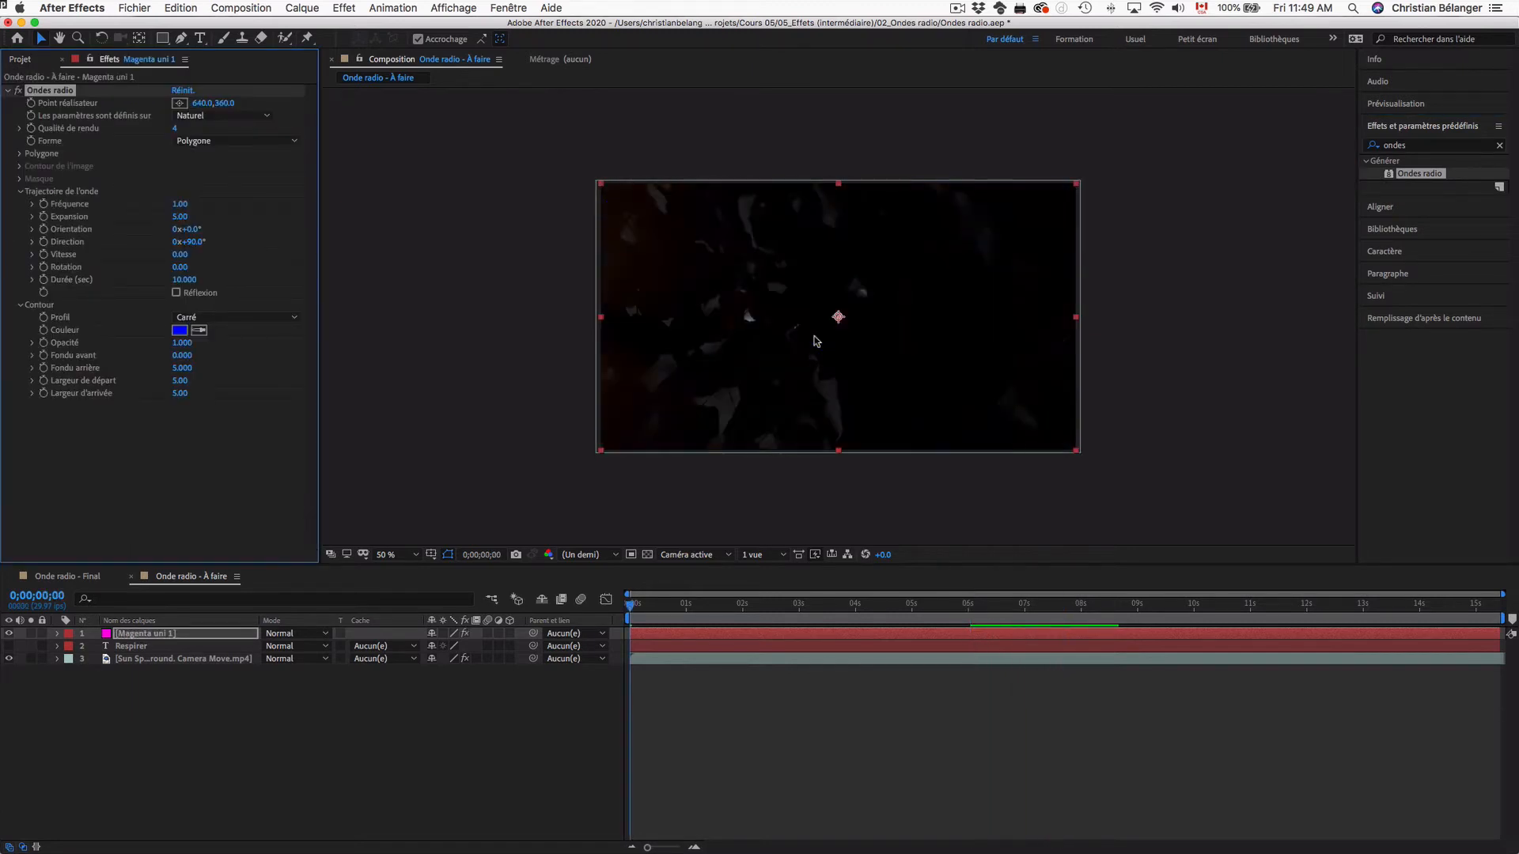
{"action": "key", "text": "space"}
{"action": "key", "text": "space"}
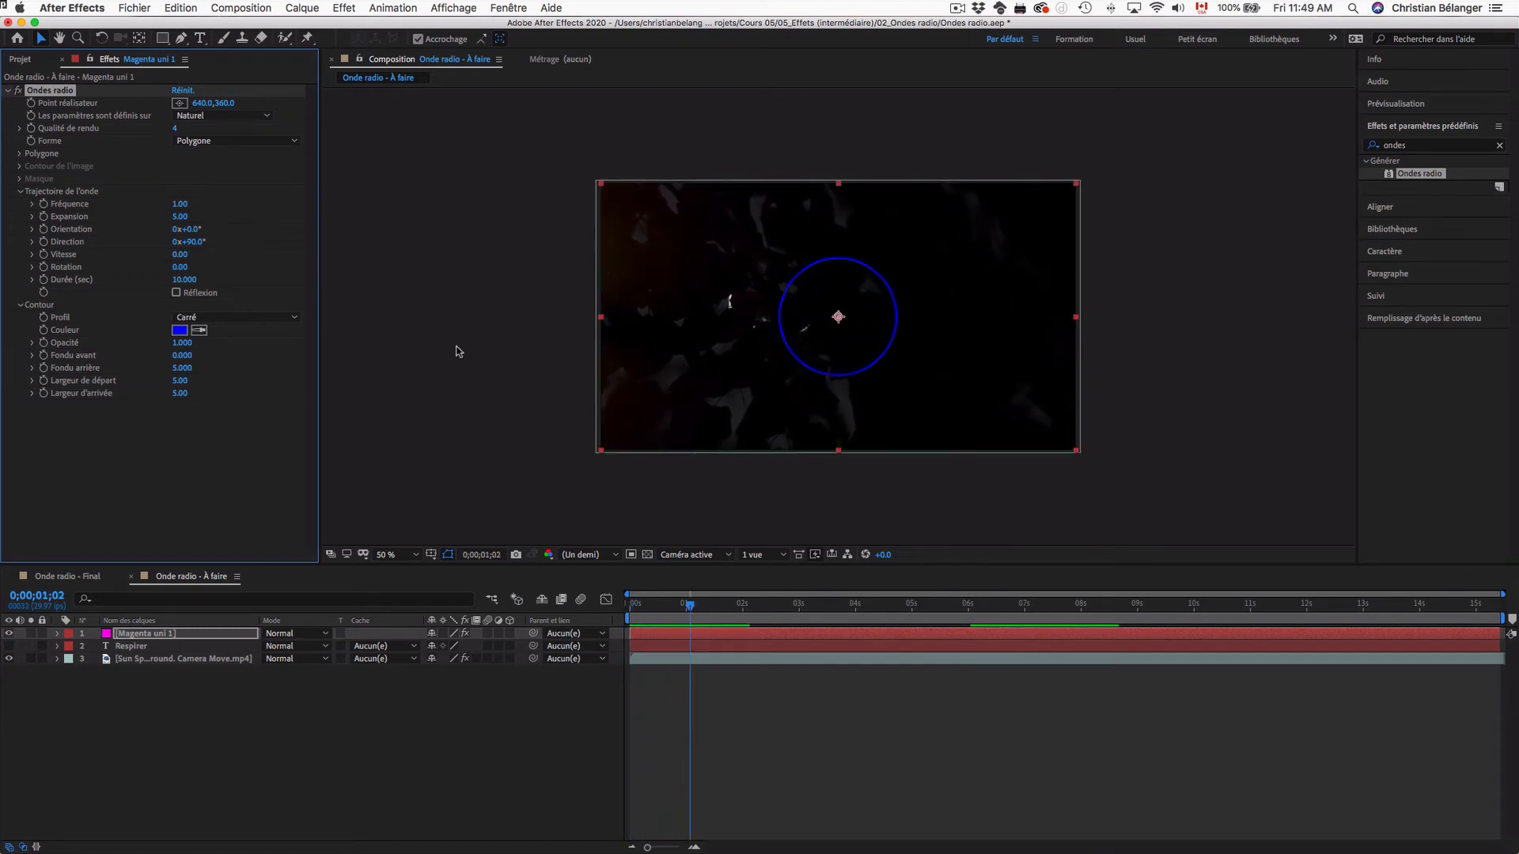
Change the Ondes radio contour colour to green 00FF7F and preview the result.
{"action": "left_click", "coordinate": [180, 331]}
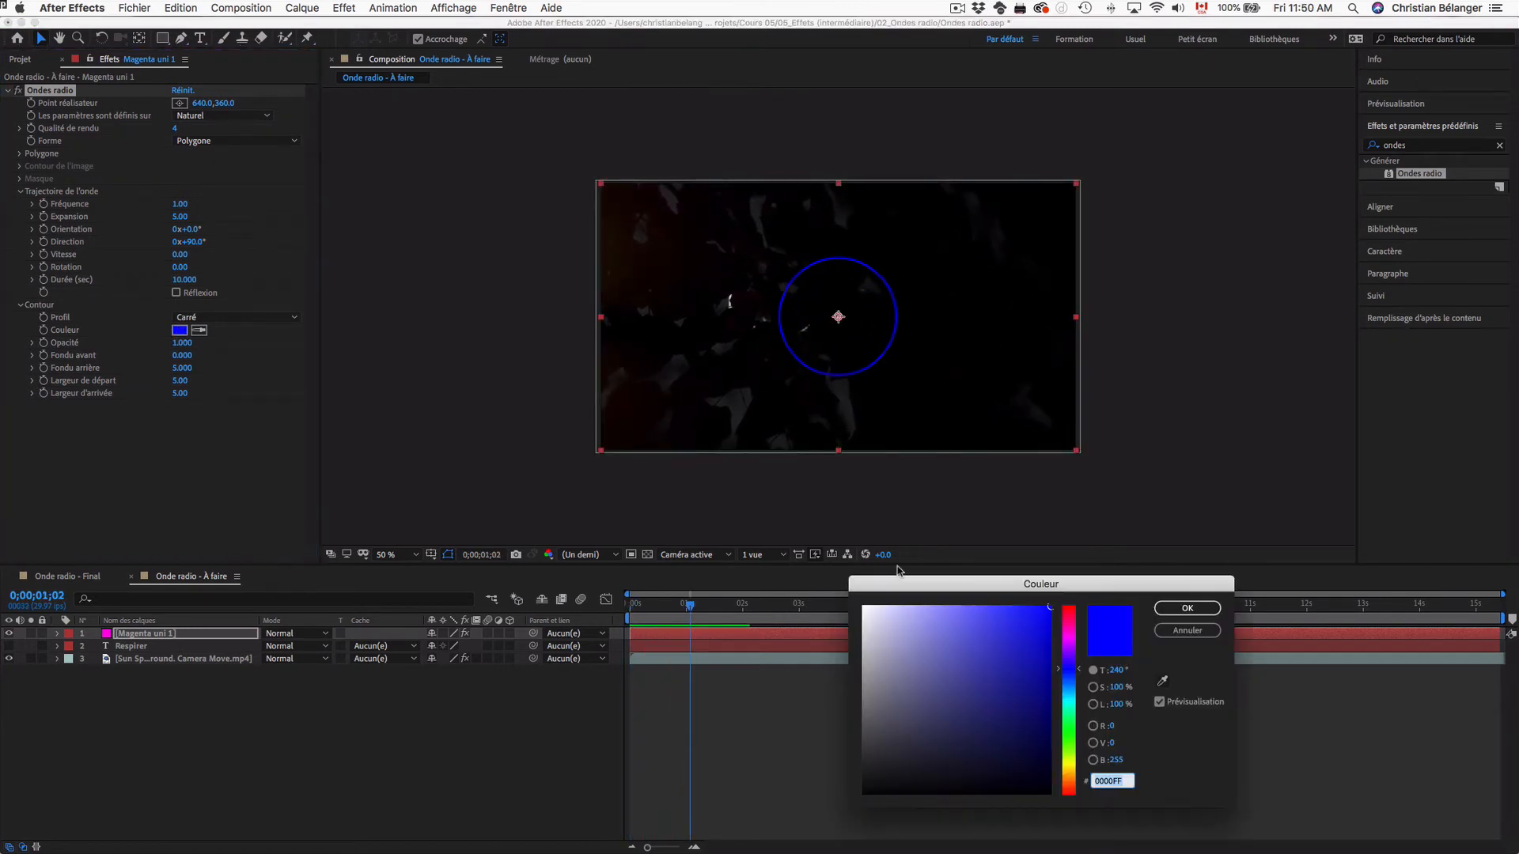
{"action": "left_click", "coordinate": [1077, 721]}
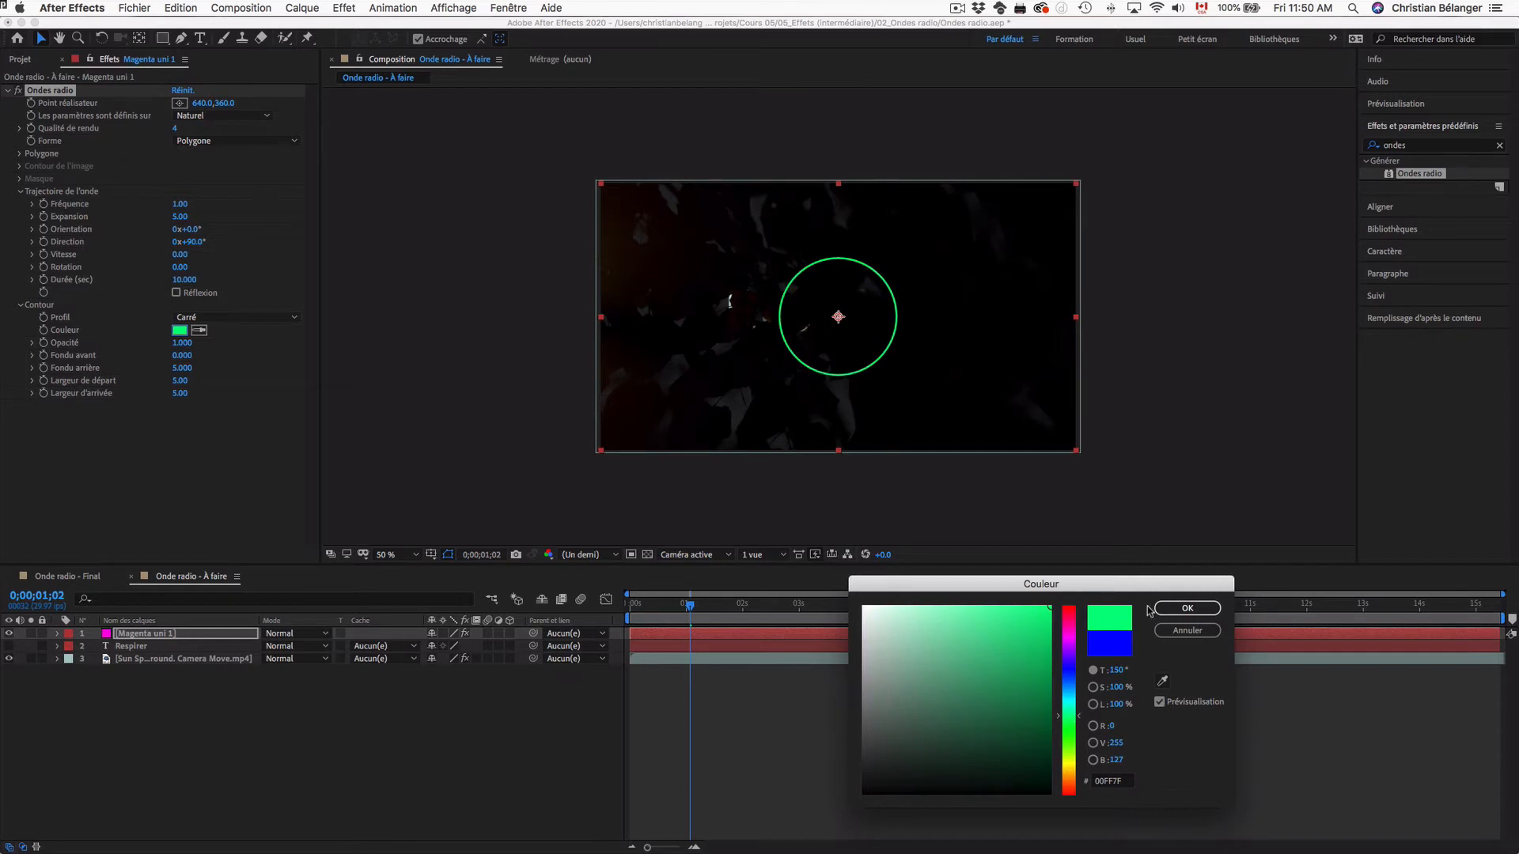
{"action": "left_click", "coordinate": [1186, 607]}
{"action": "key", "text": "space"}
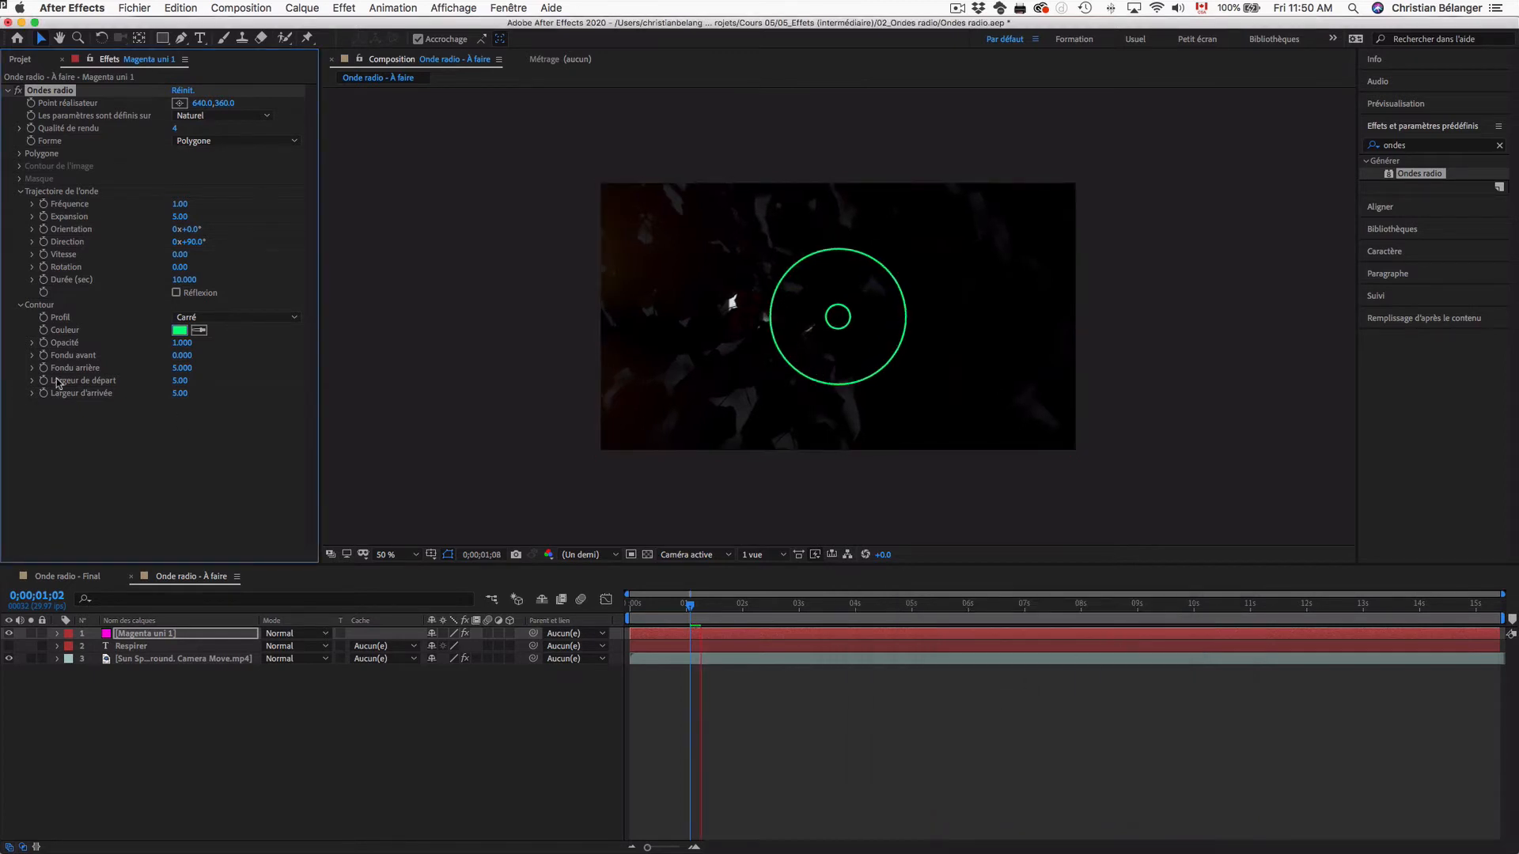
{"action": "key", "text": "space"}
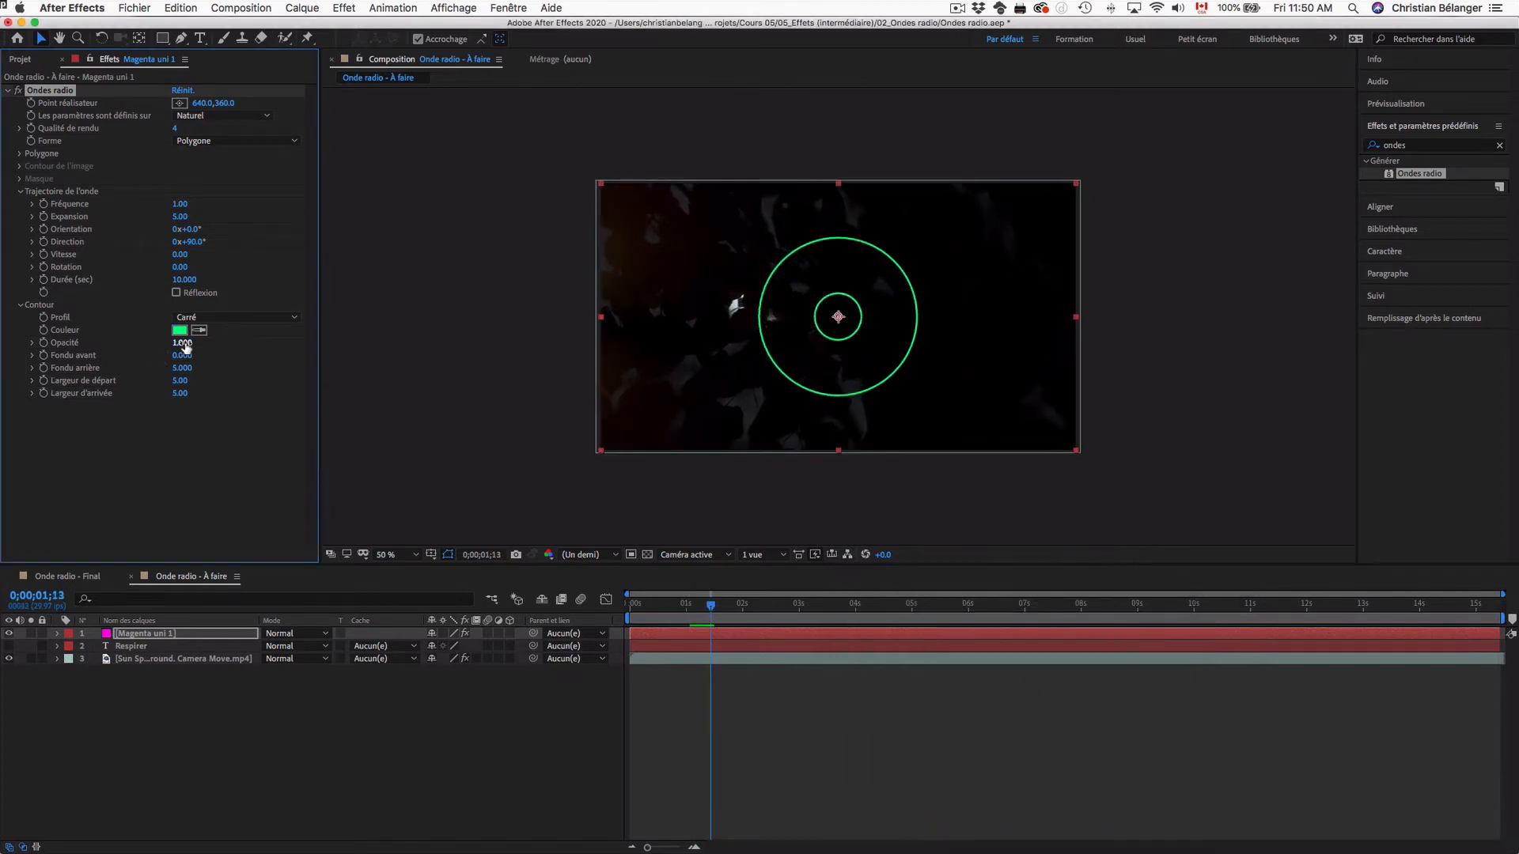
Set the wave contour's Largeur de départ to 39.70 and Opacité to 0.400, and preview the animation.
{"action": "left_click_drag", "start_coordinate": [180, 346], "coordinate": [7, 342]}
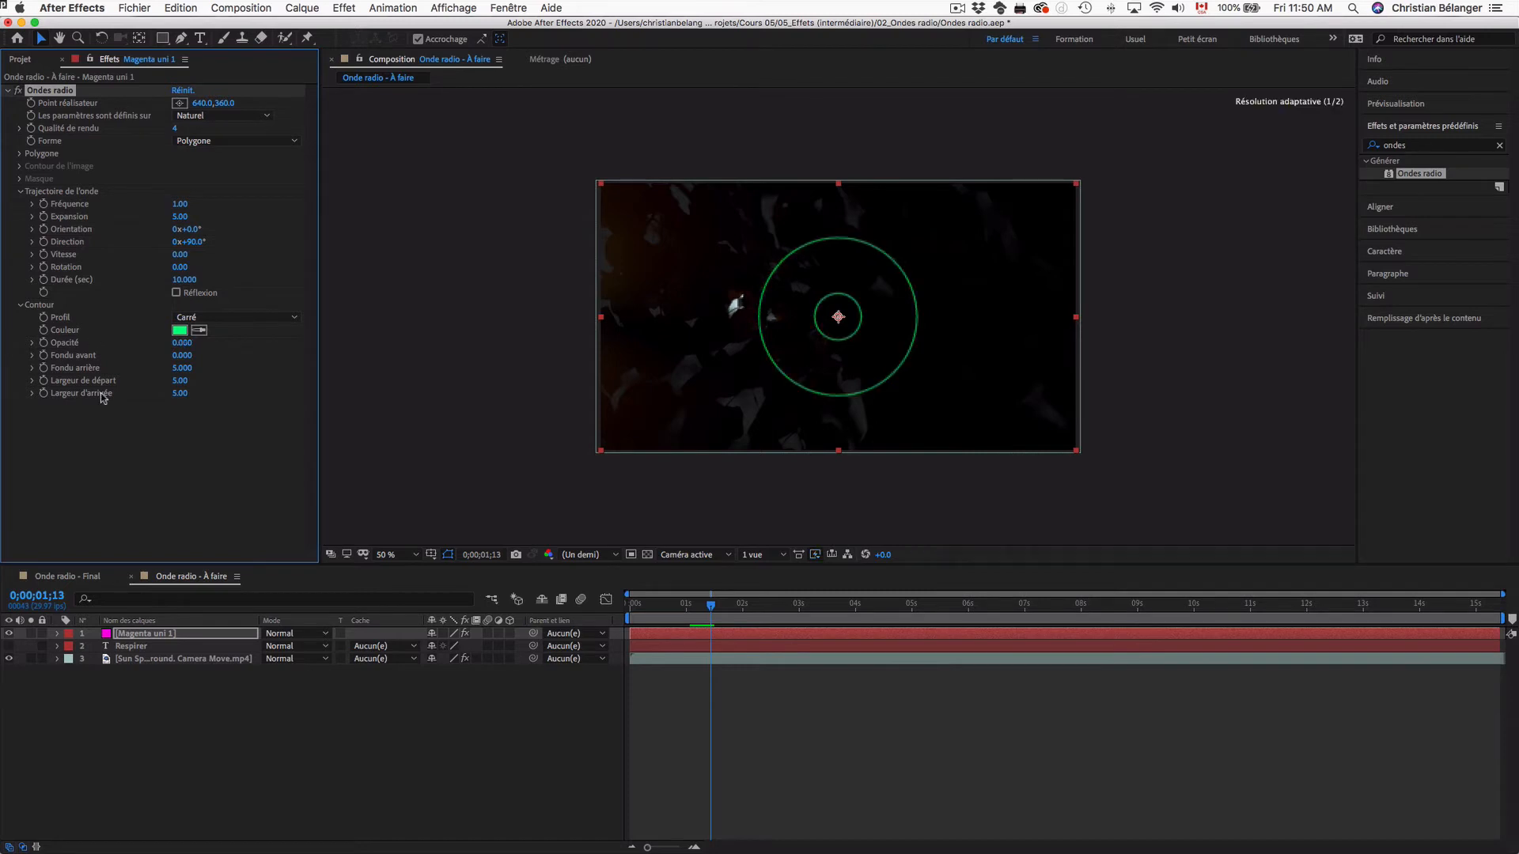
{"action": "left_click_drag", "start_coordinate": [180, 382], "coordinate": [226, 380]}
{"action": "key", "text": "space"}
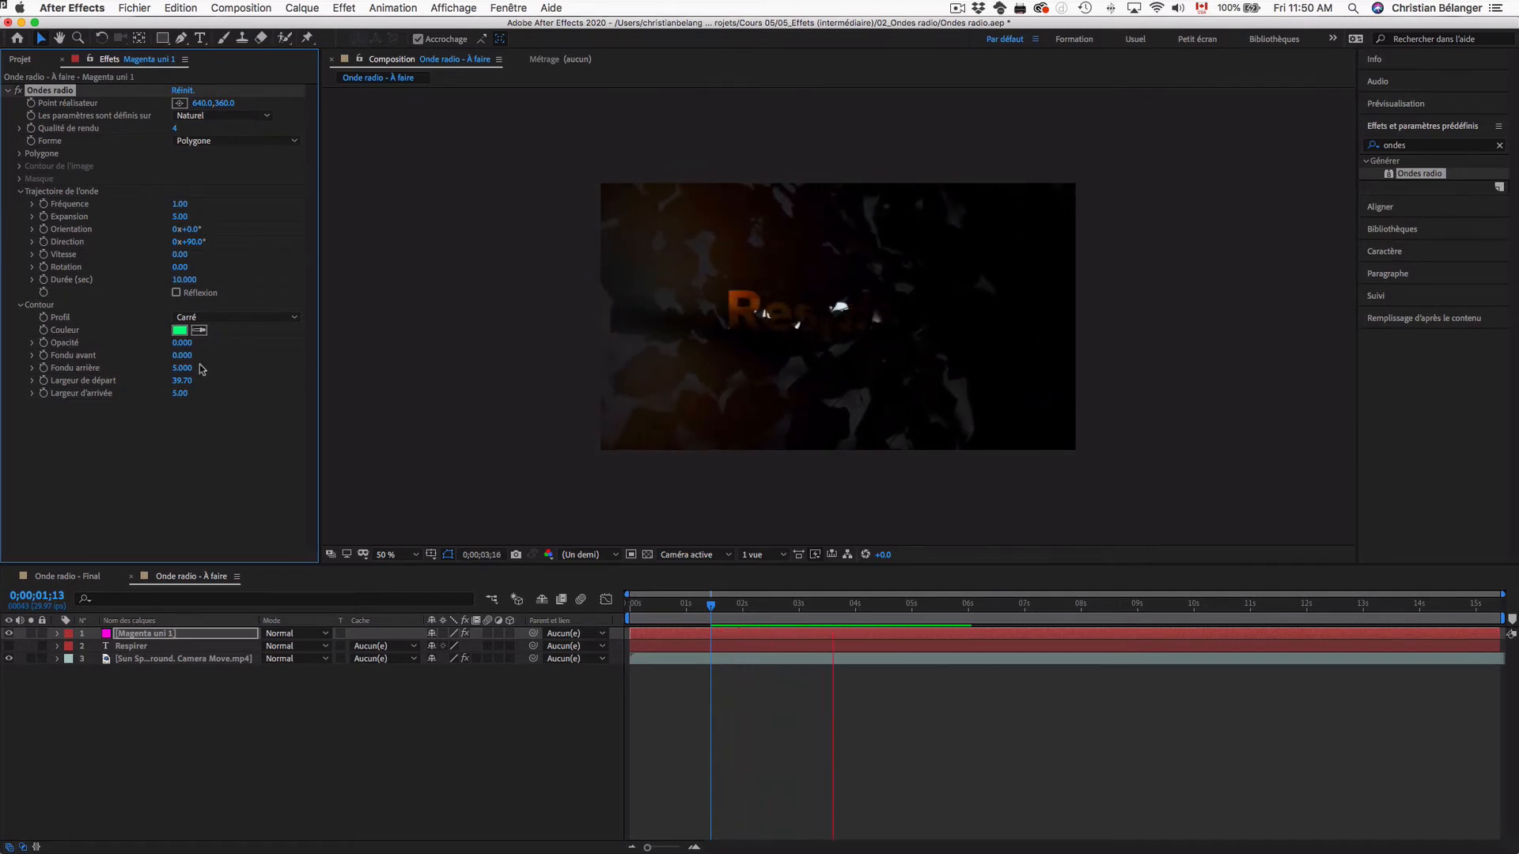
{"action": "key", "text": "space"}
{"action": "left_click_drag", "start_coordinate": [181, 343], "coordinate": [211, 341]}
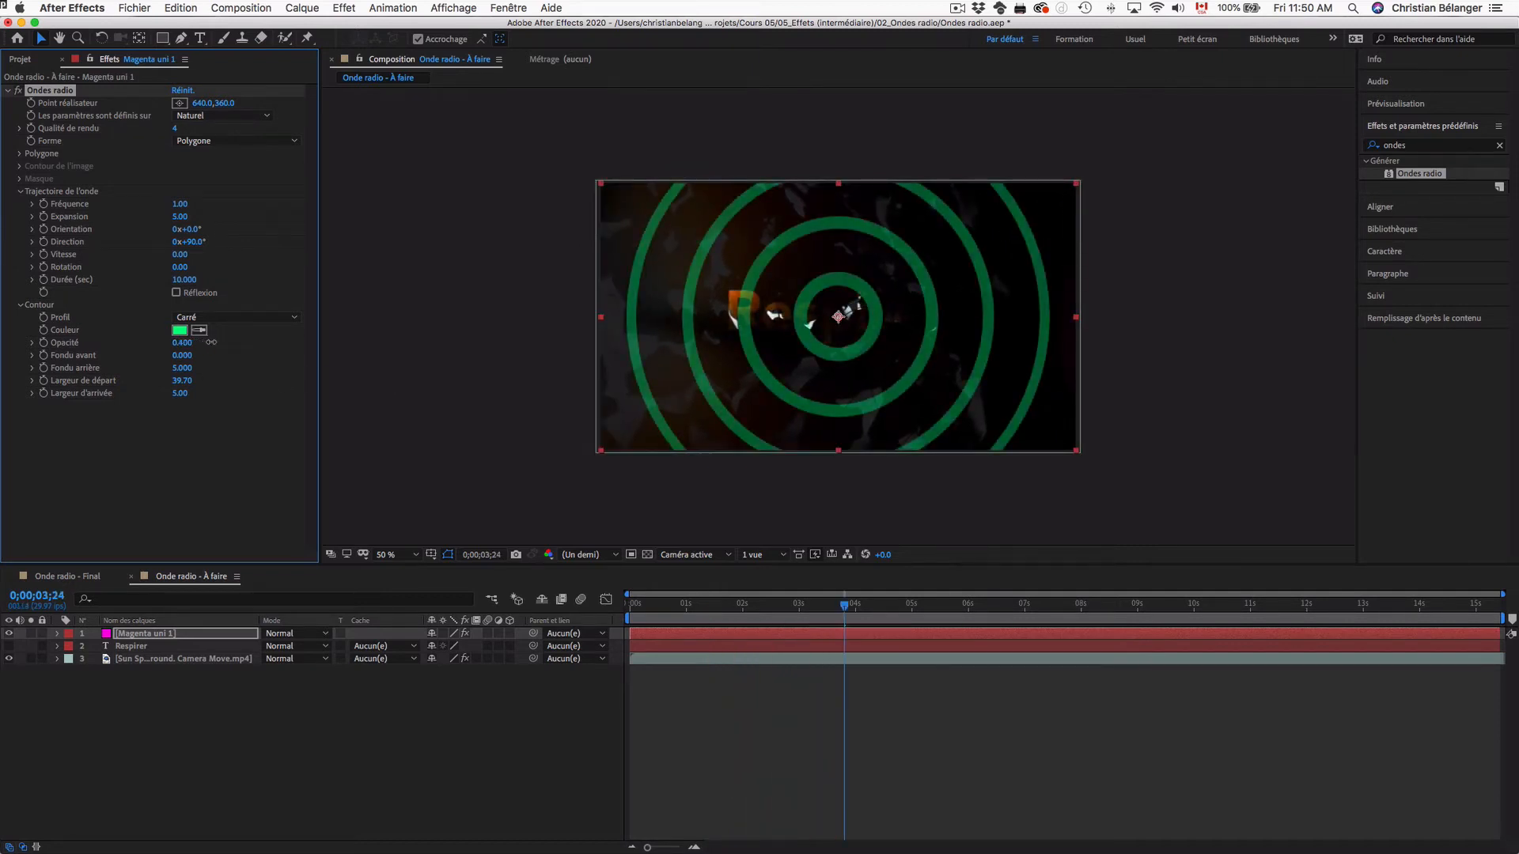
{"action": "key", "text": "space"}
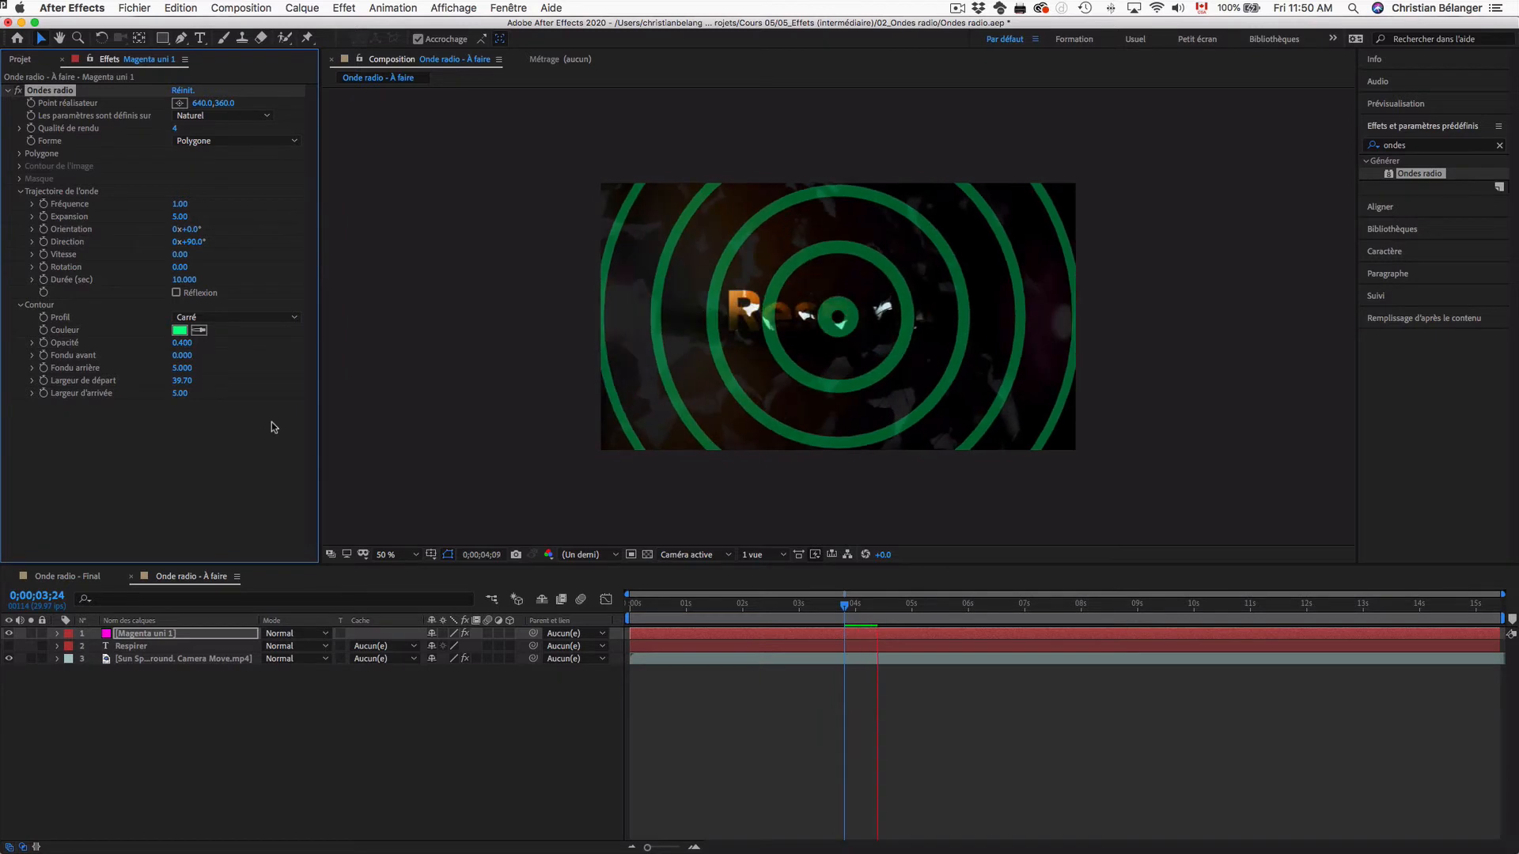
{"action": "key", "text": "space"}
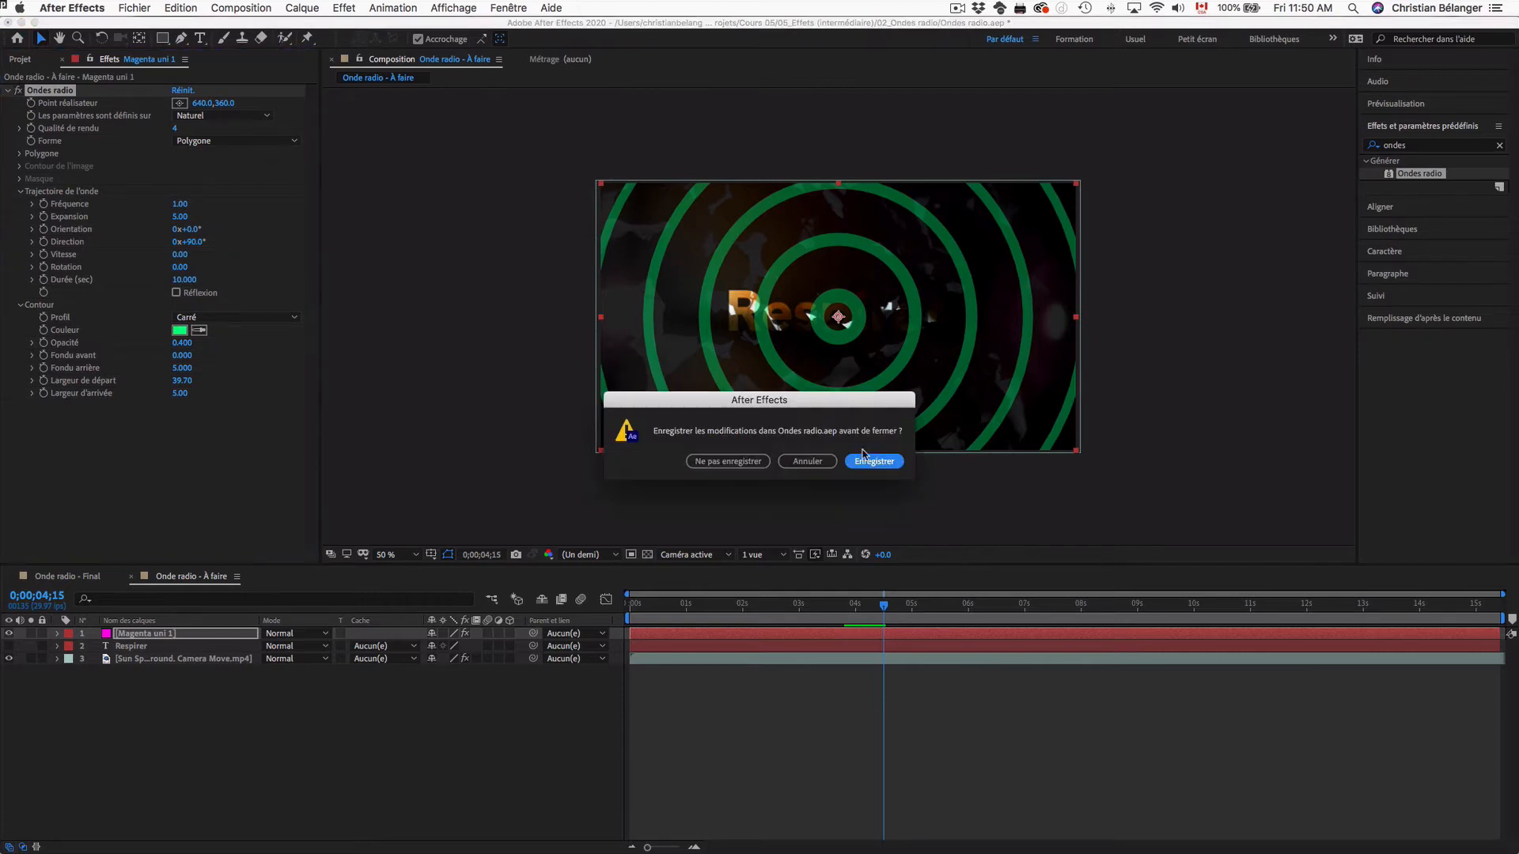
Close the current project without saving, and open Tiler.aep from the 03_Tiler folder in Finder.
{"action": "key", "text": "super+q"}
{"action": "left_click", "coordinate": [726, 461]}
{"action": "key", "text": "super+Tab"}
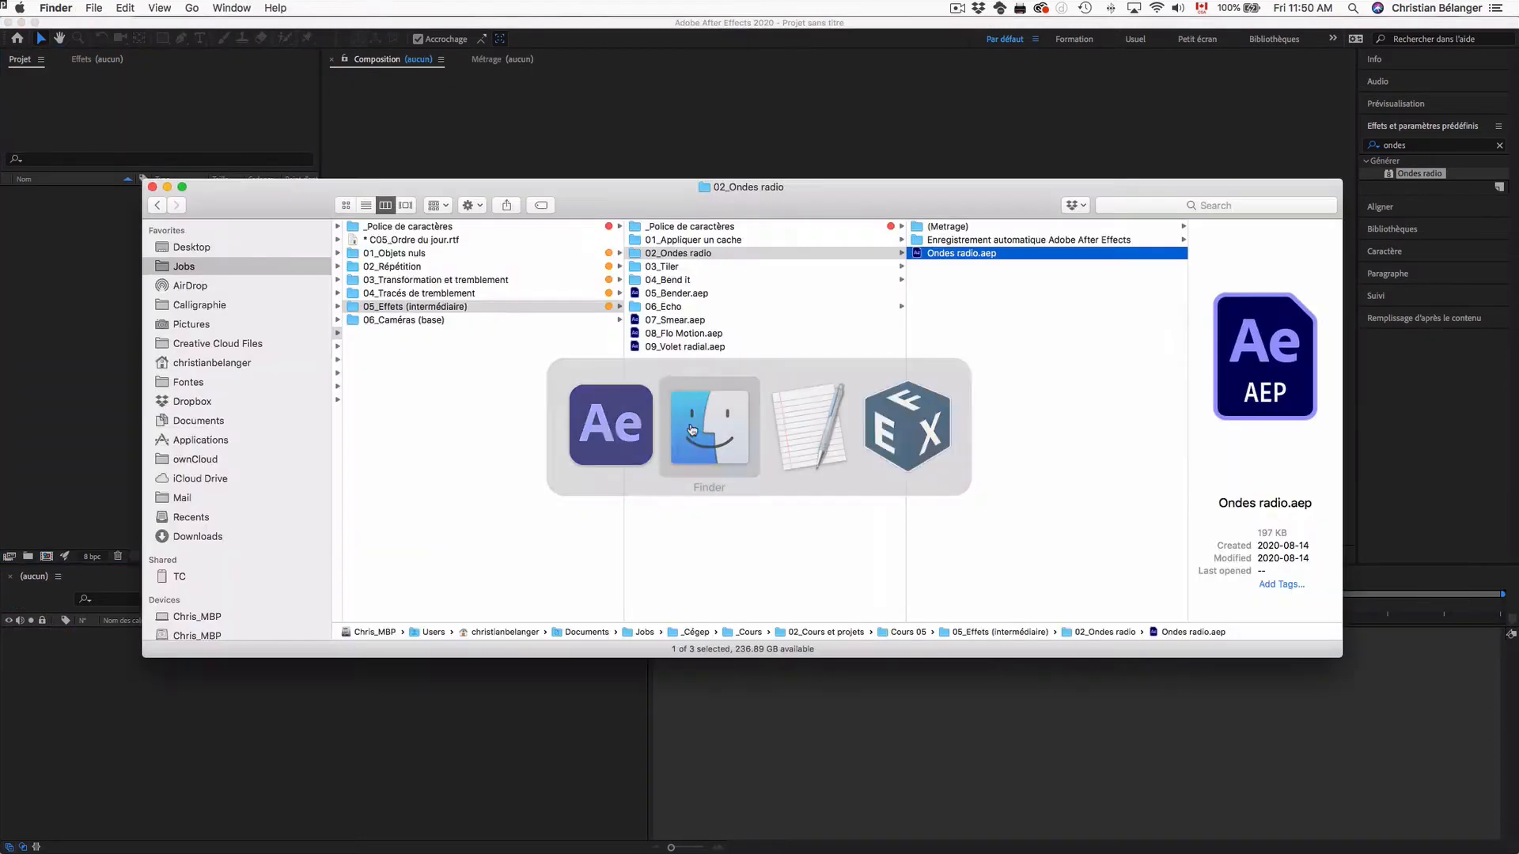
{"action": "left_click", "coordinate": [710, 269]}
{"action": "double_click", "coordinate": [953, 241]}
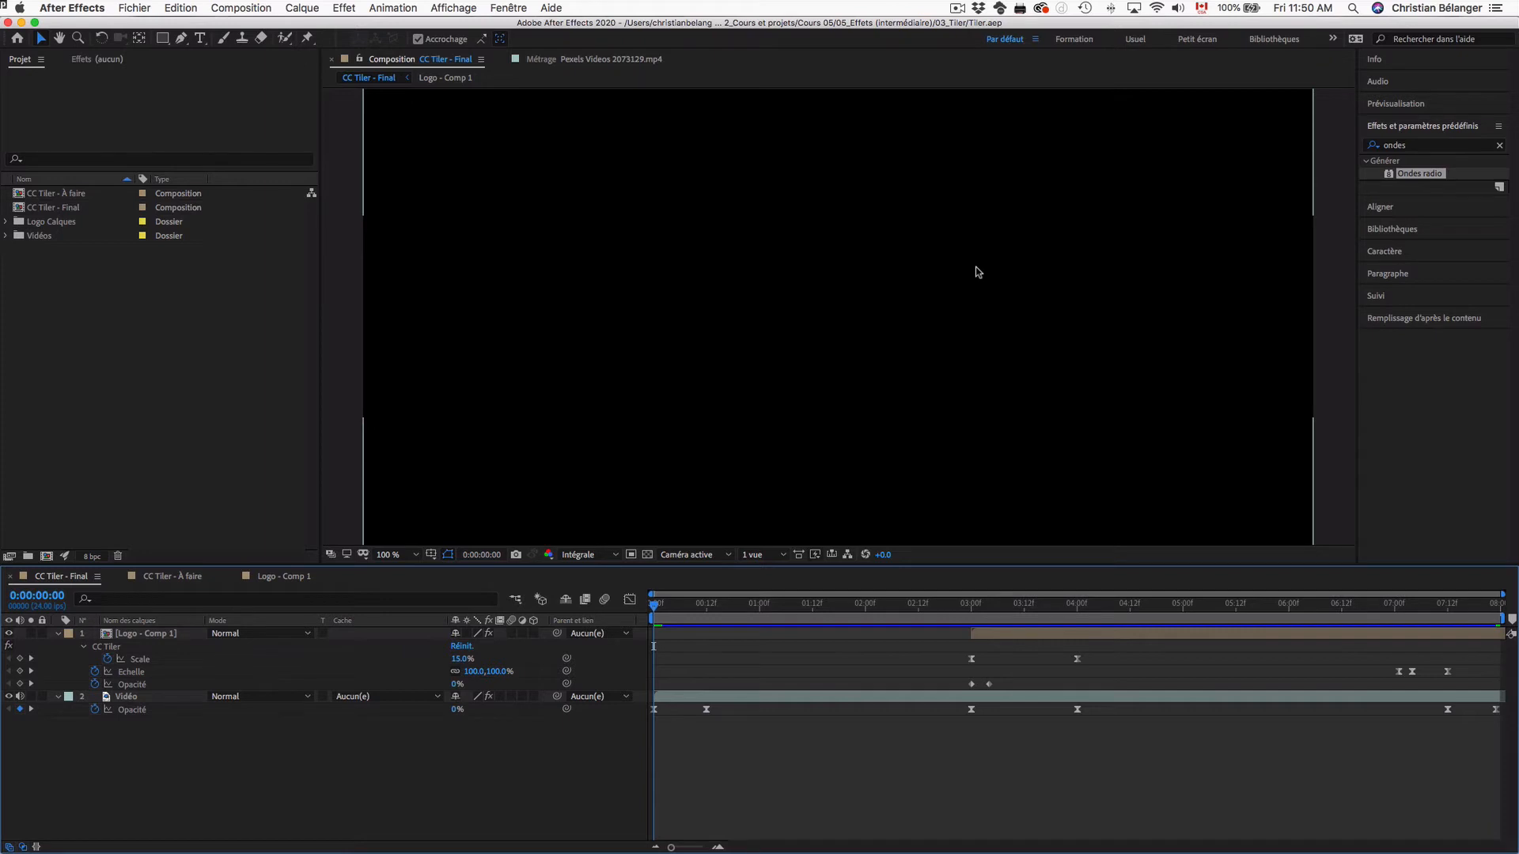
Preview the CC Tiler - Final composition, replaying the logo tiling section that starts around 3 seconds.
{"action": "left_click", "coordinate": [75, 207]}
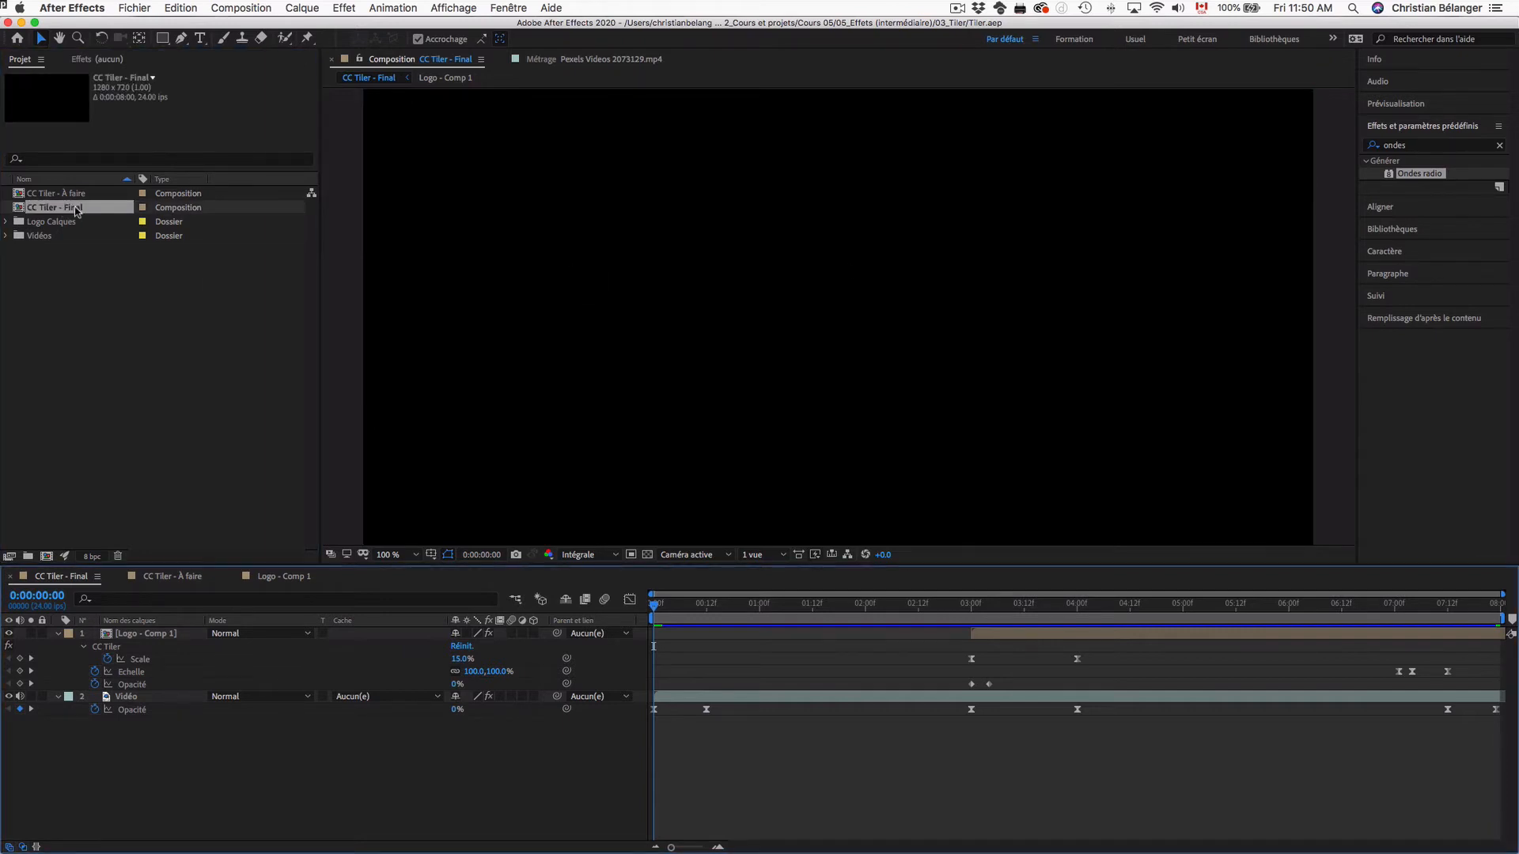
{"action": "key", "text": "space"}
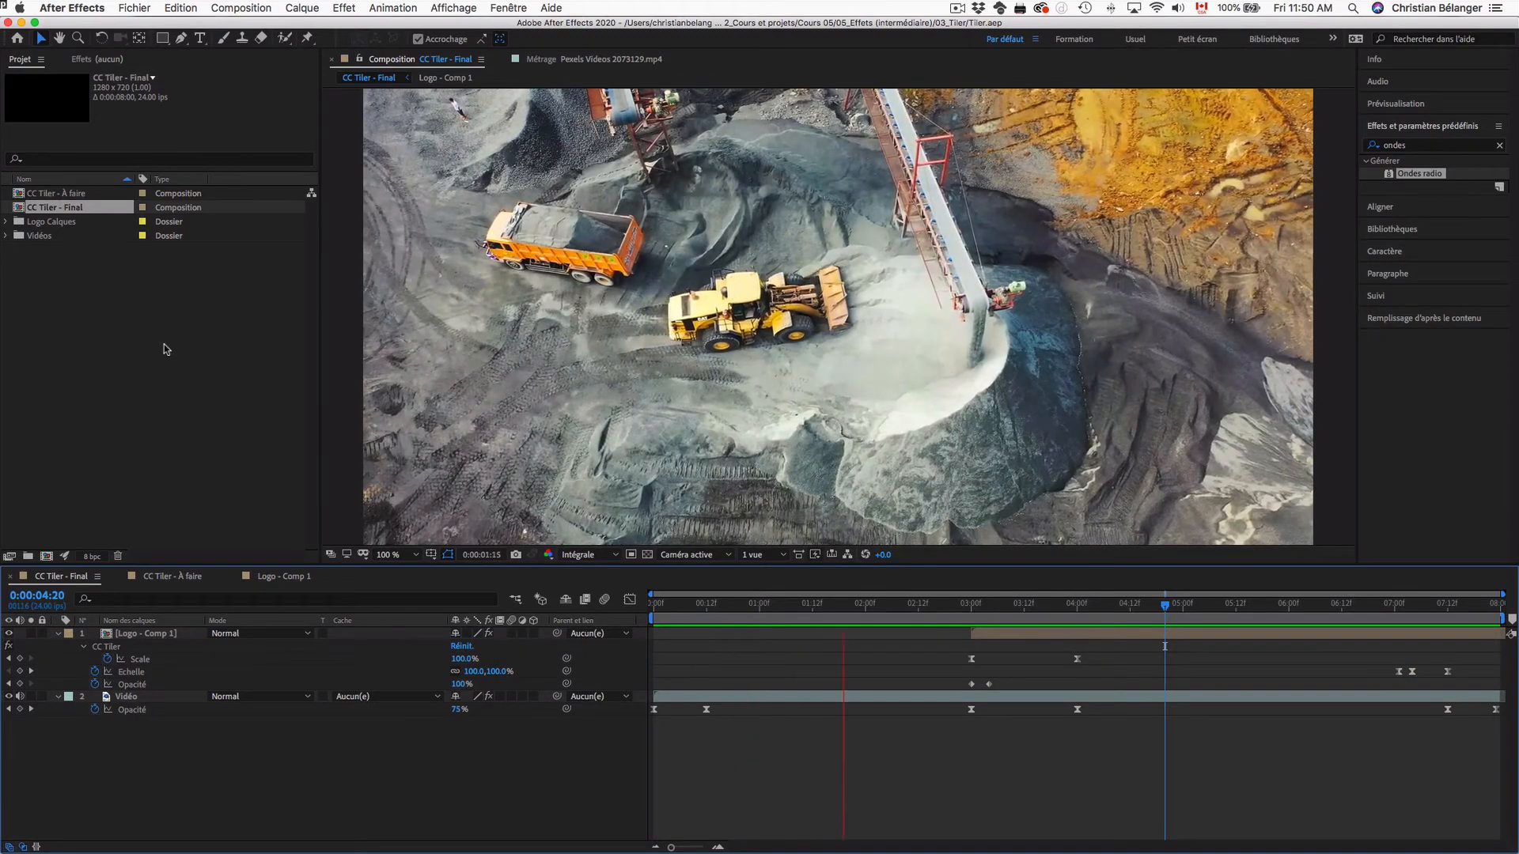
{"action": "key", "text": "space"}
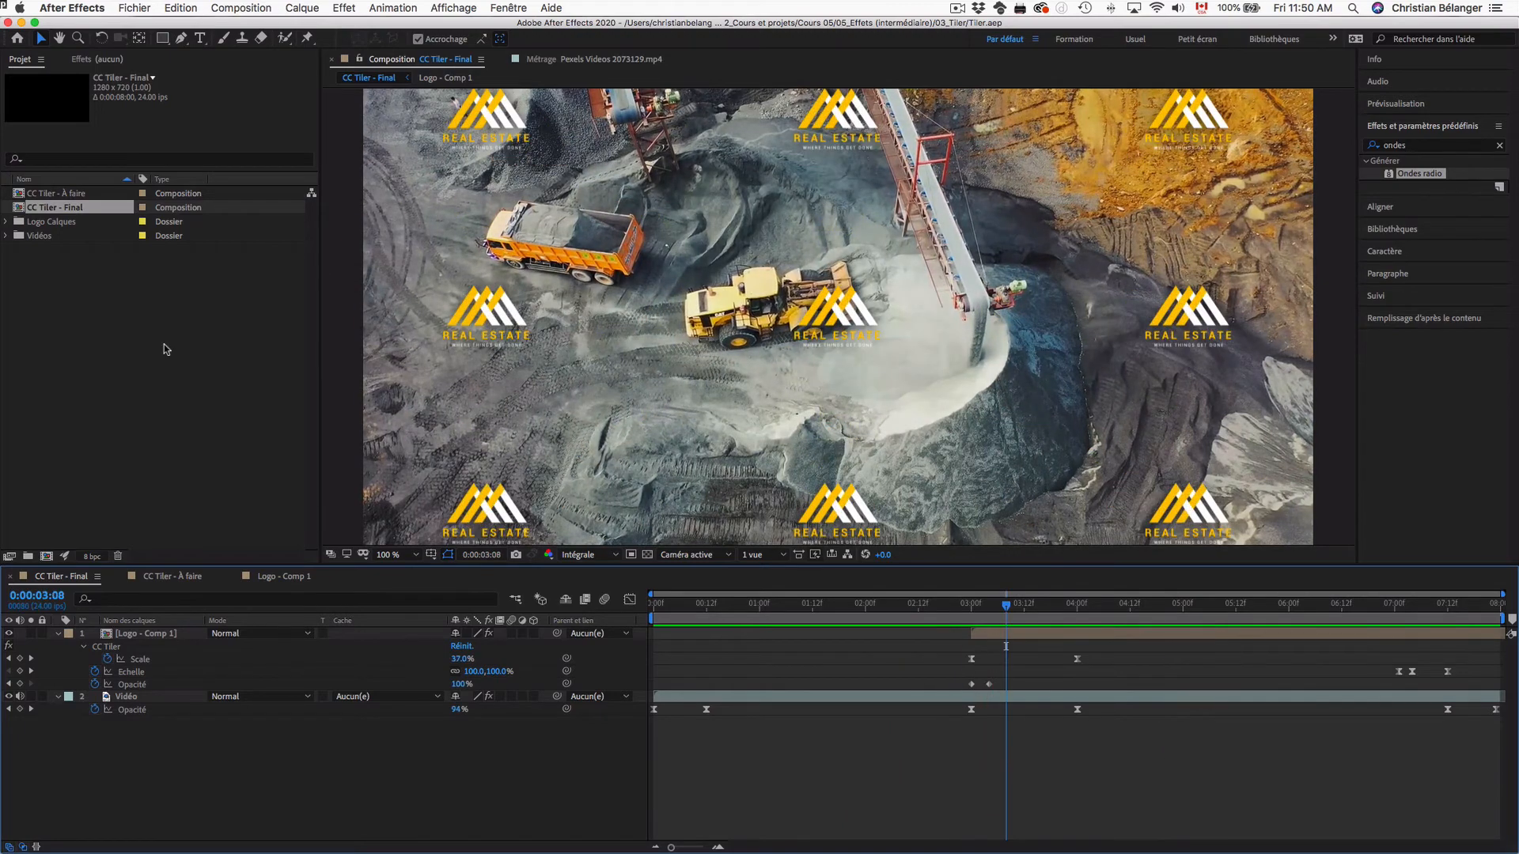
{"action": "left_click_drag", "start_coordinate": [1005, 605], "coordinate": [973, 608]}
{"action": "key", "text": "space"}
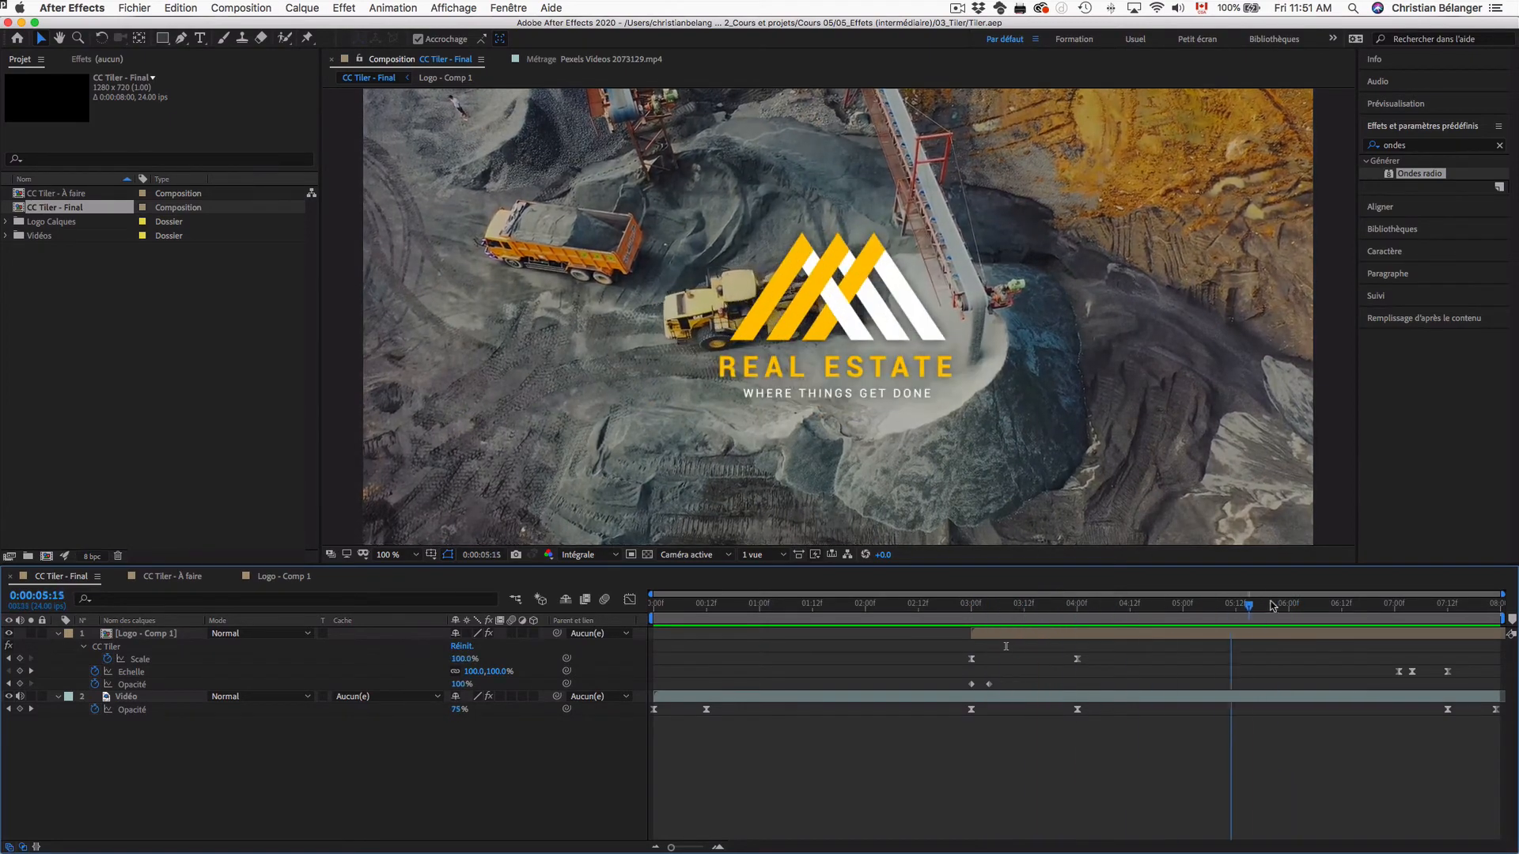
{"action": "left_click", "coordinate": [1094, 604]}
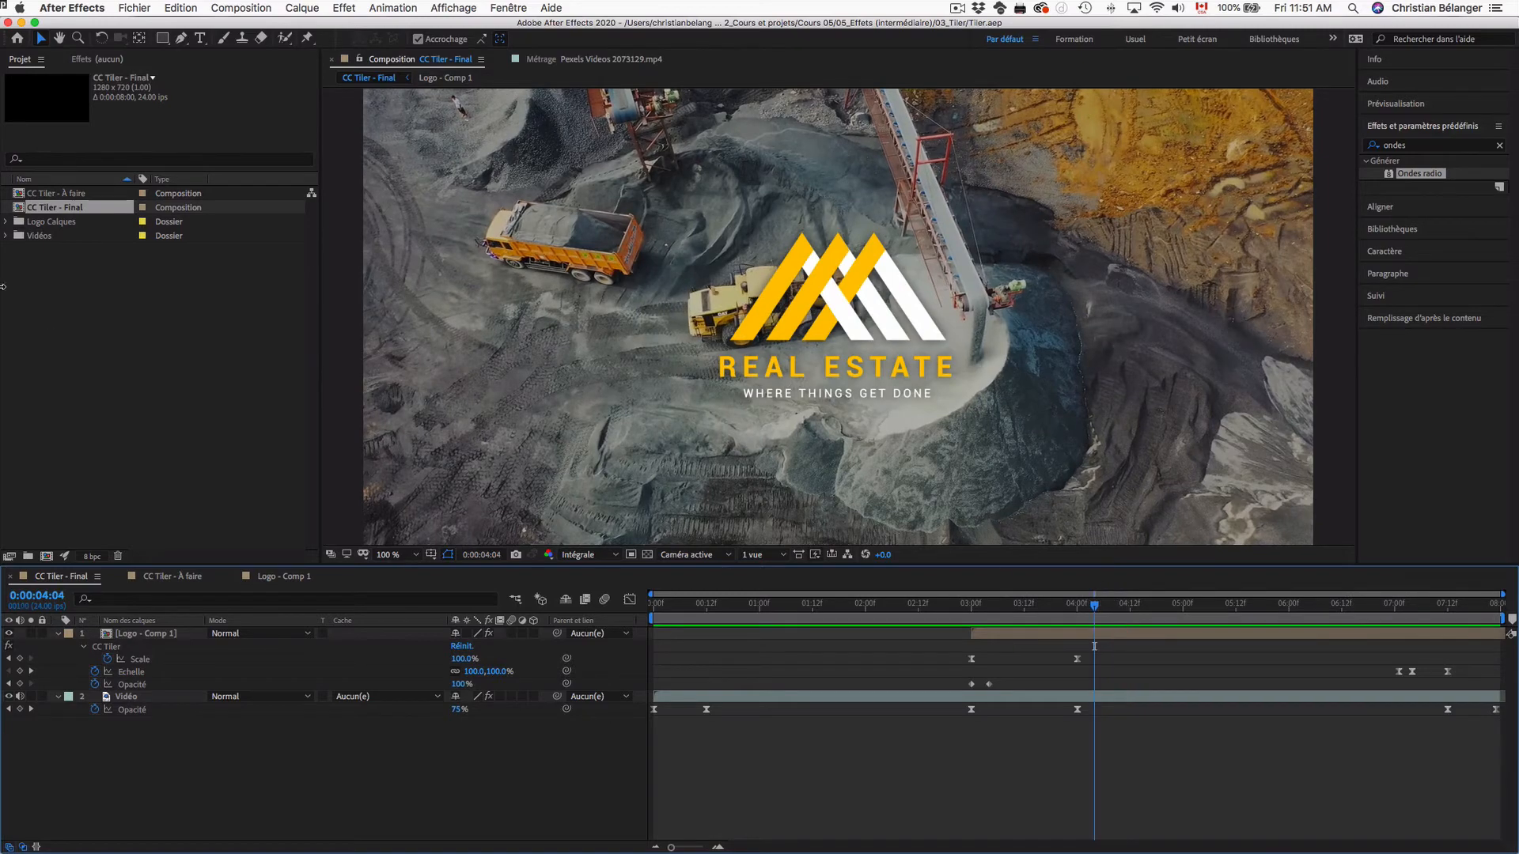
Open the CC Tiler - À faire composition and apply the CC Tiler effect to the Logo layer.
{"action": "double_click", "coordinate": [63, 194]}
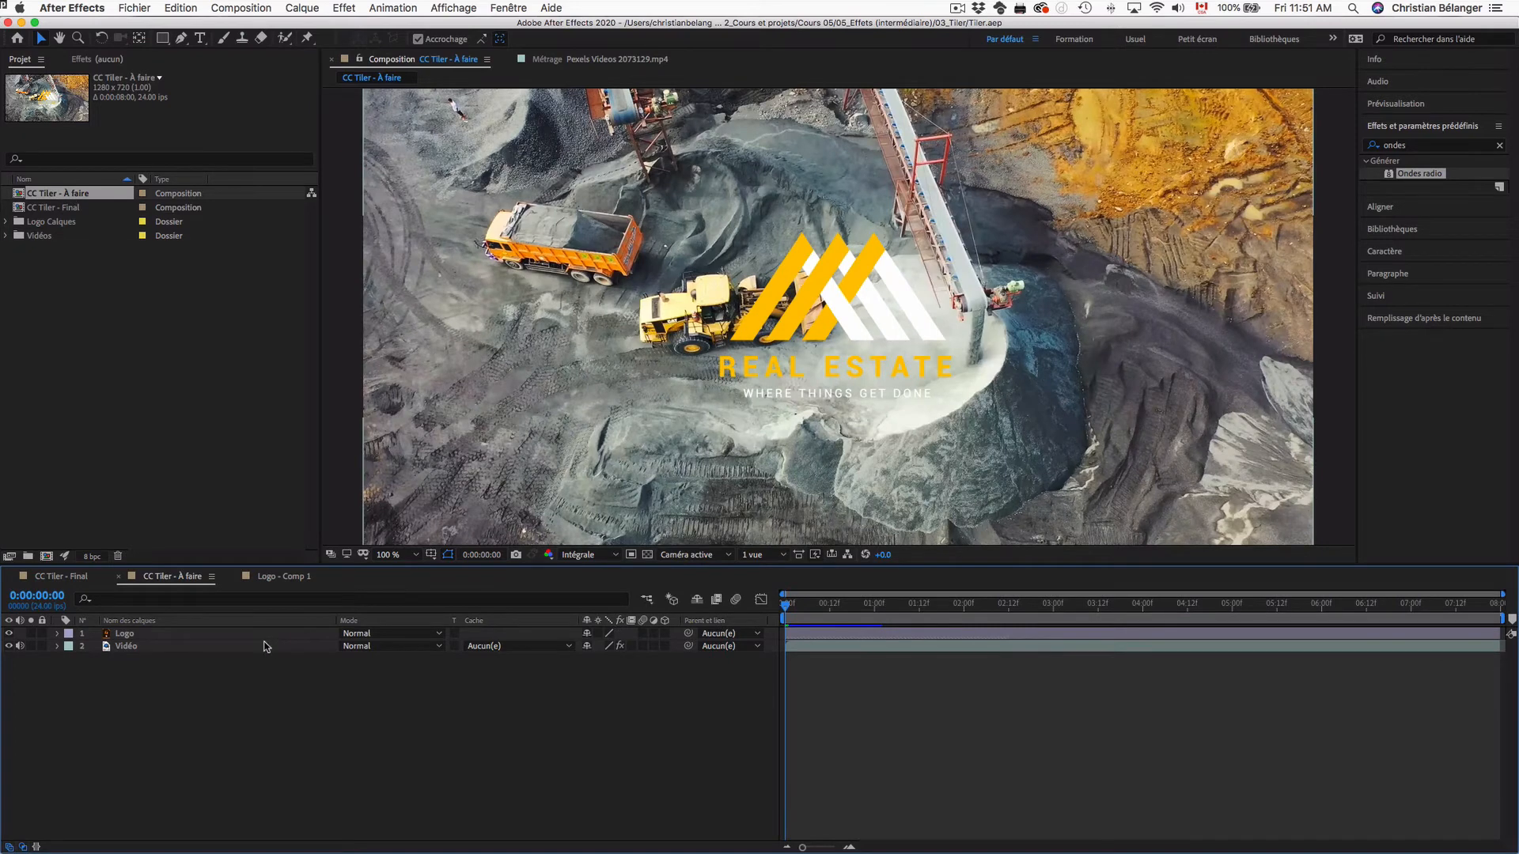
{"action": "left_click", "coordinate": [128, 635]}
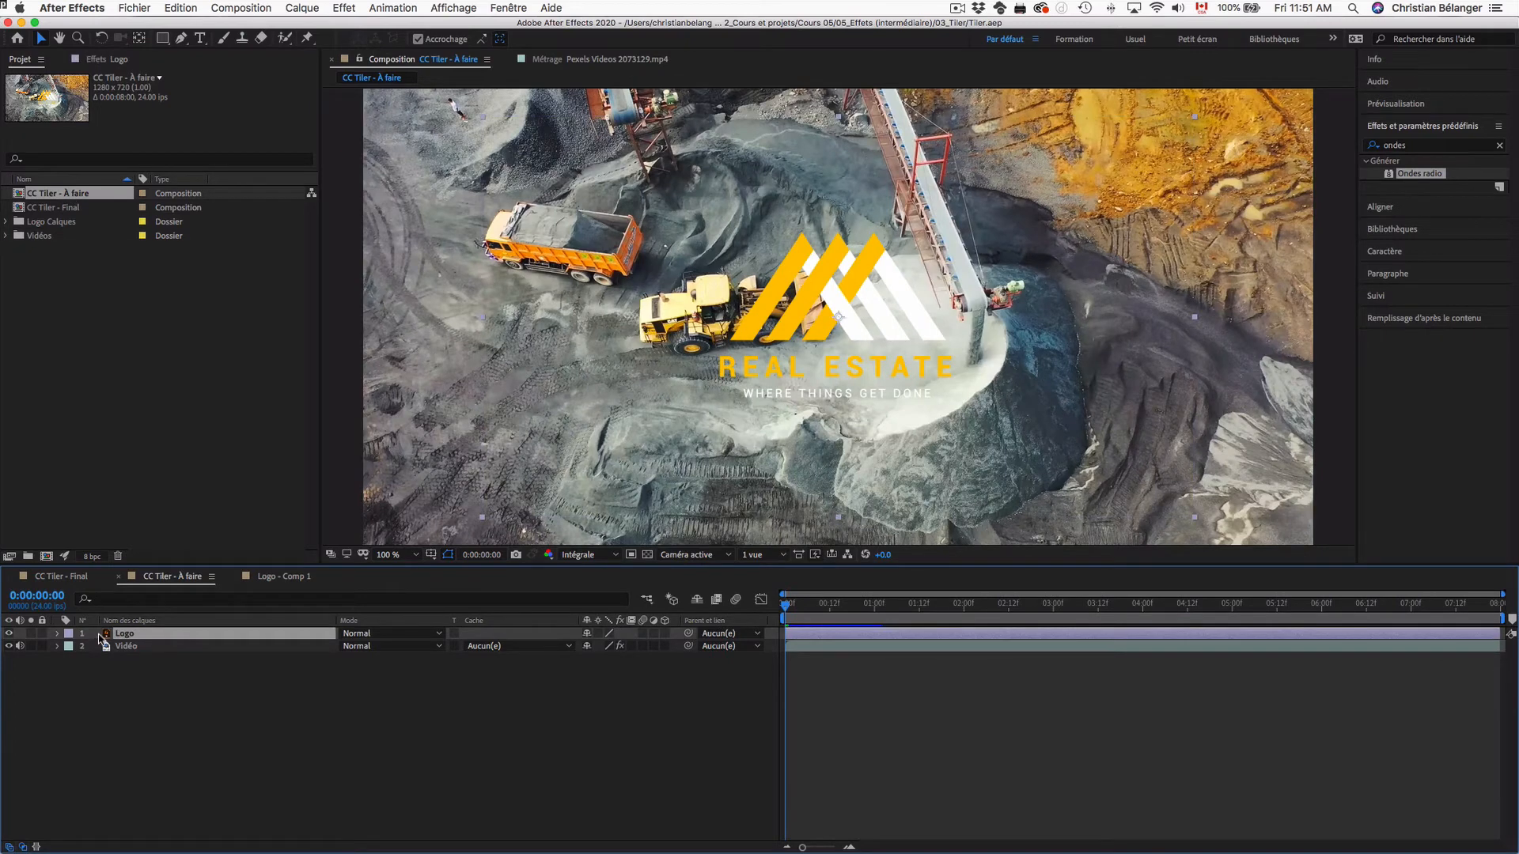
{"action": "left_click", "coordinate": [1414, 146]}
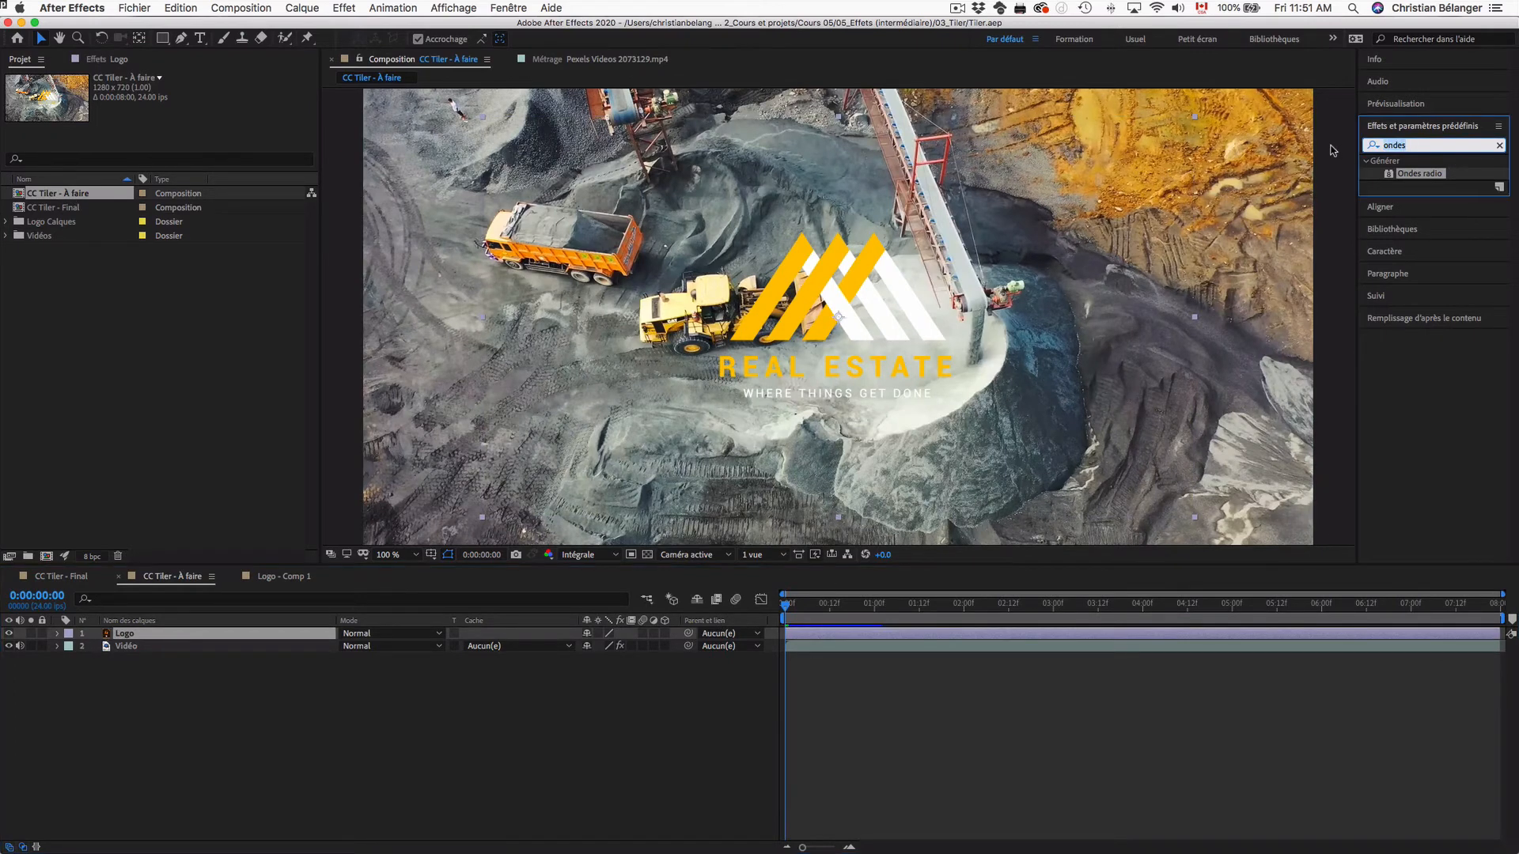
{"action": "type", "text": "tiler"}
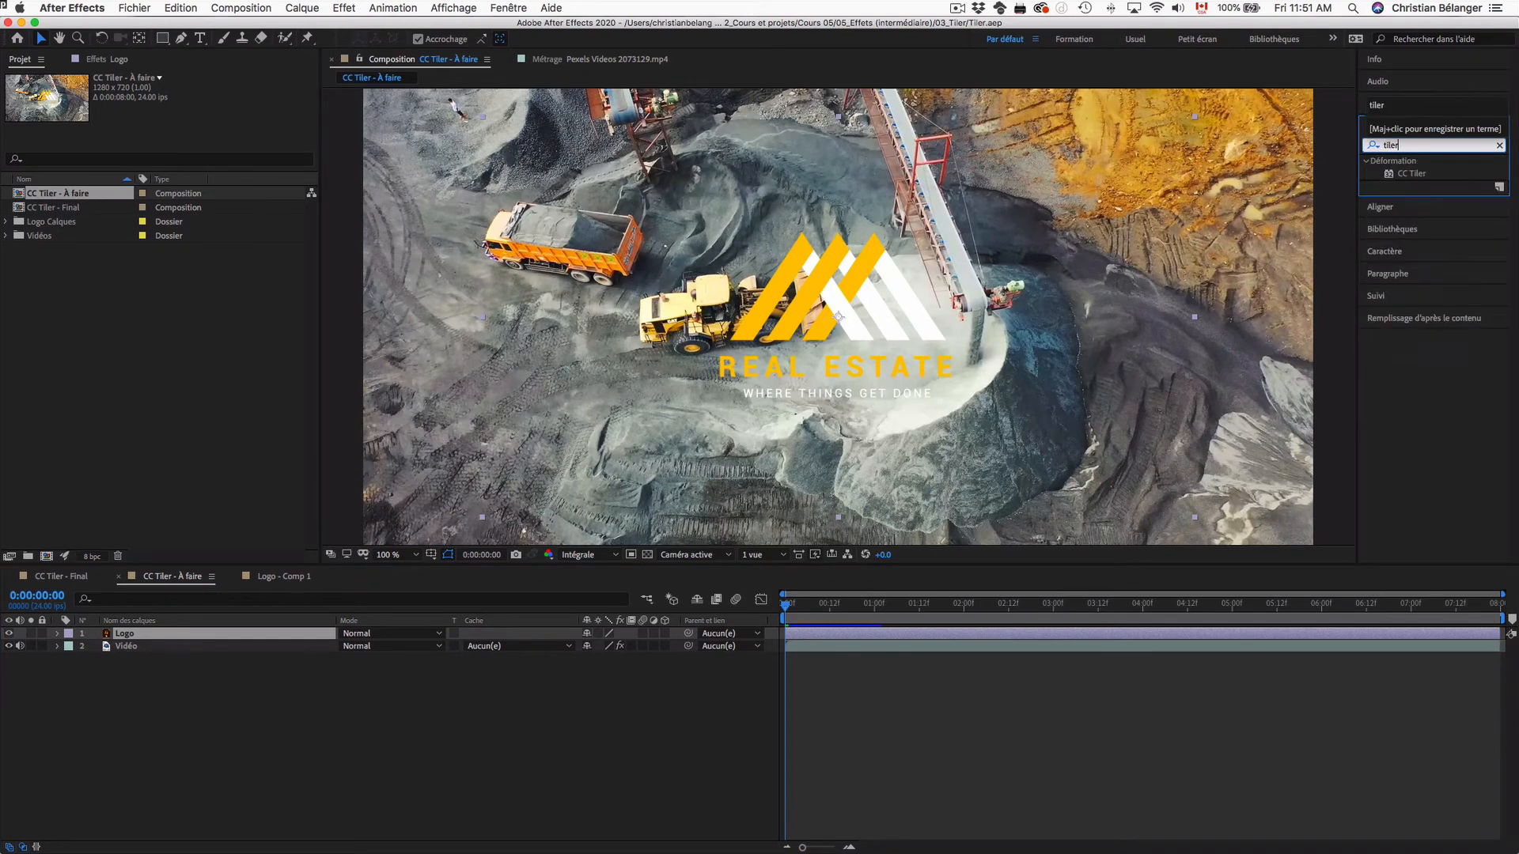
{"action": "left_click", "coordinate": [1410, 174]}
{"action": "left_click_drag", "start_coordinate": [1409, 175], "coordinate": [864, 308]}
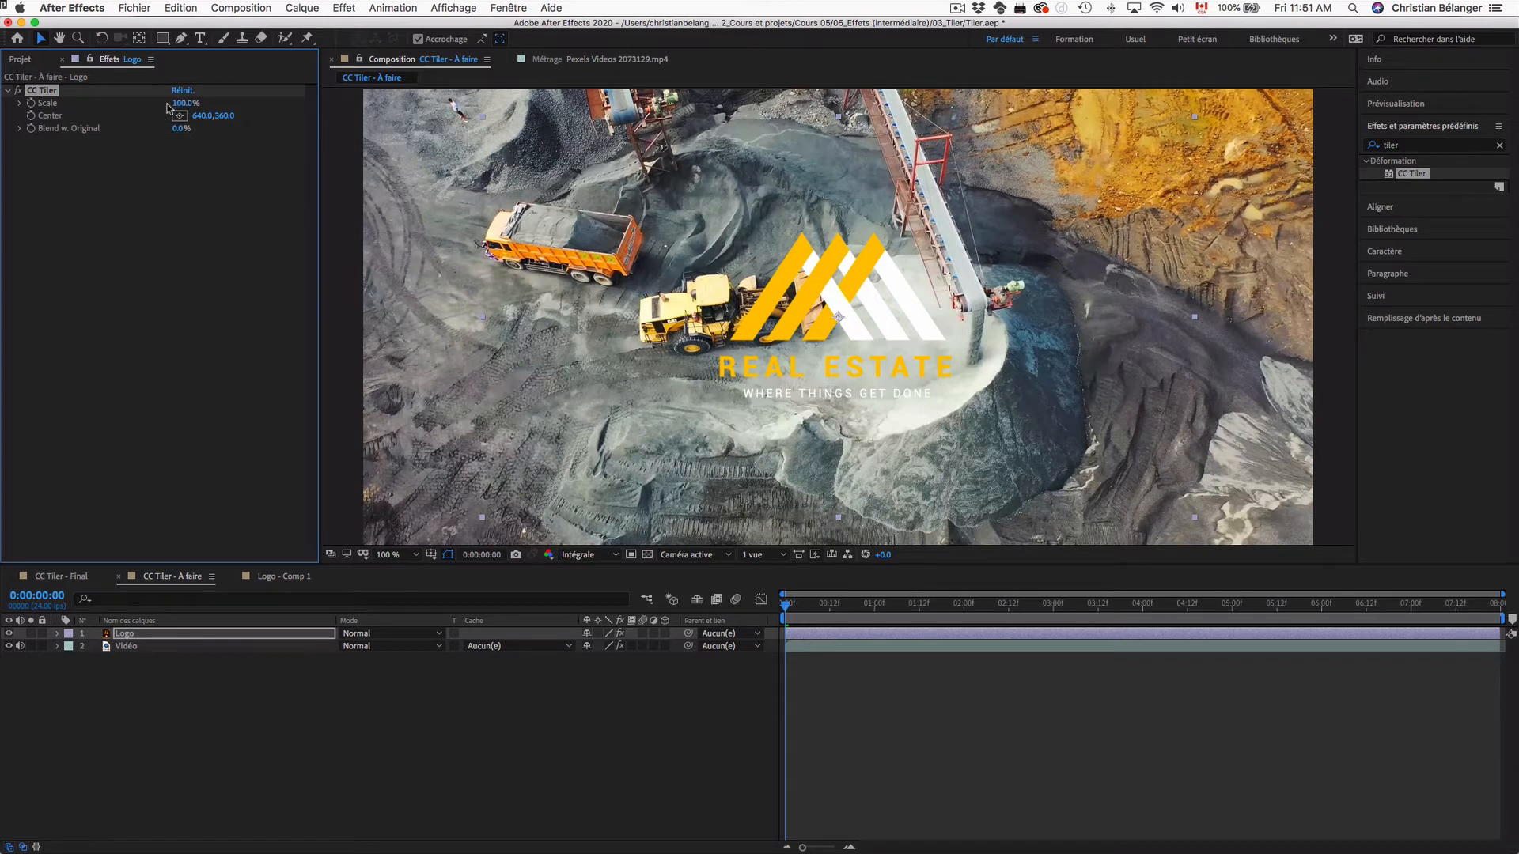
Try a CC Tiler Scale of 45% on the logo, and undo both the scale change and the effect.
{"action": "left_click_drag", "start_coordinate": [175, 104], "coordinate": [139, 104]}
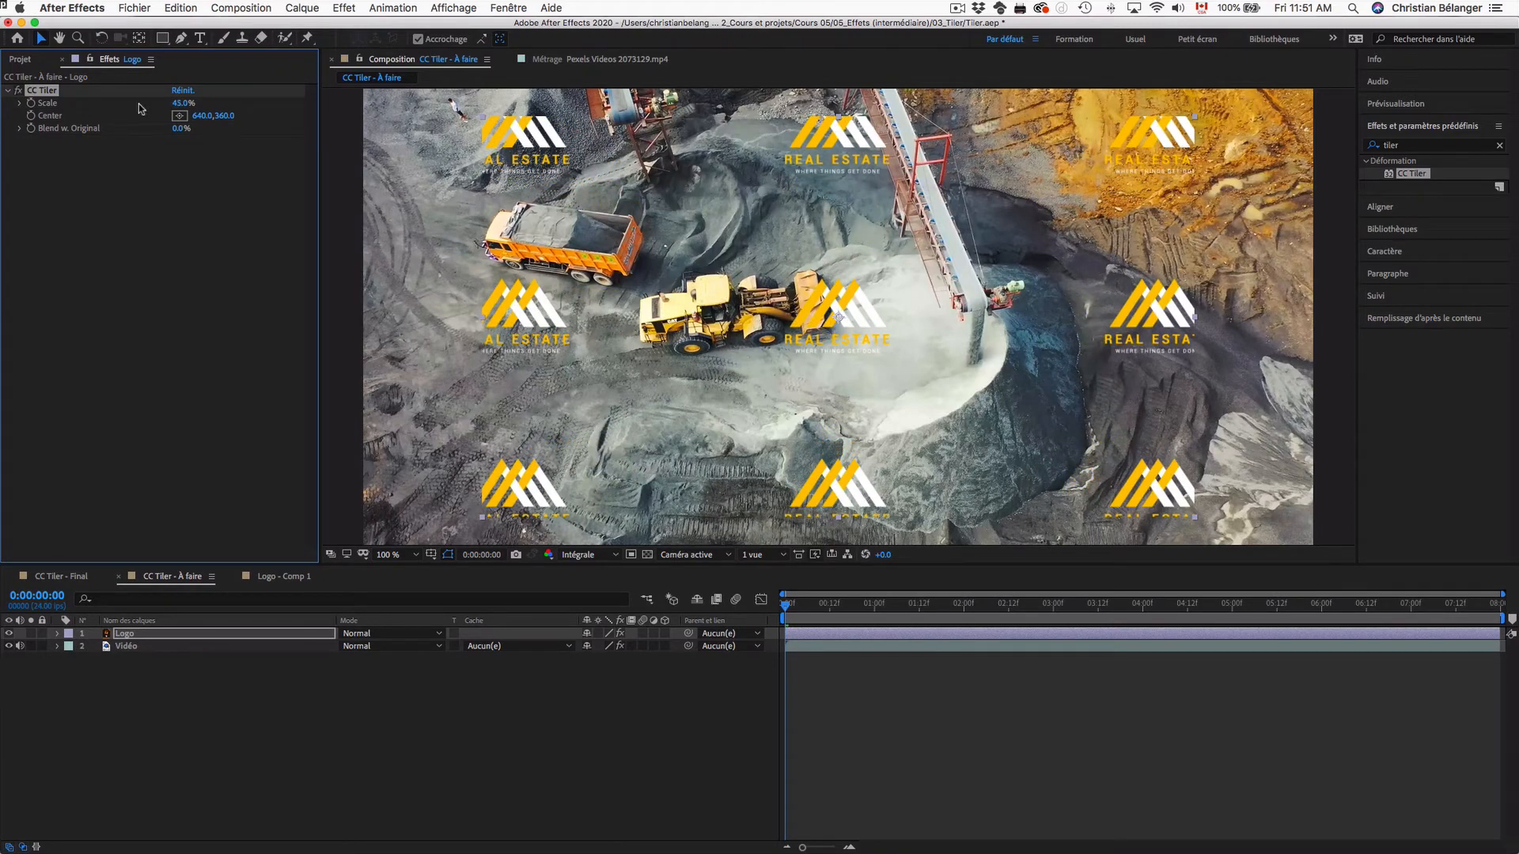
{"action": "key", "text": "comma"}
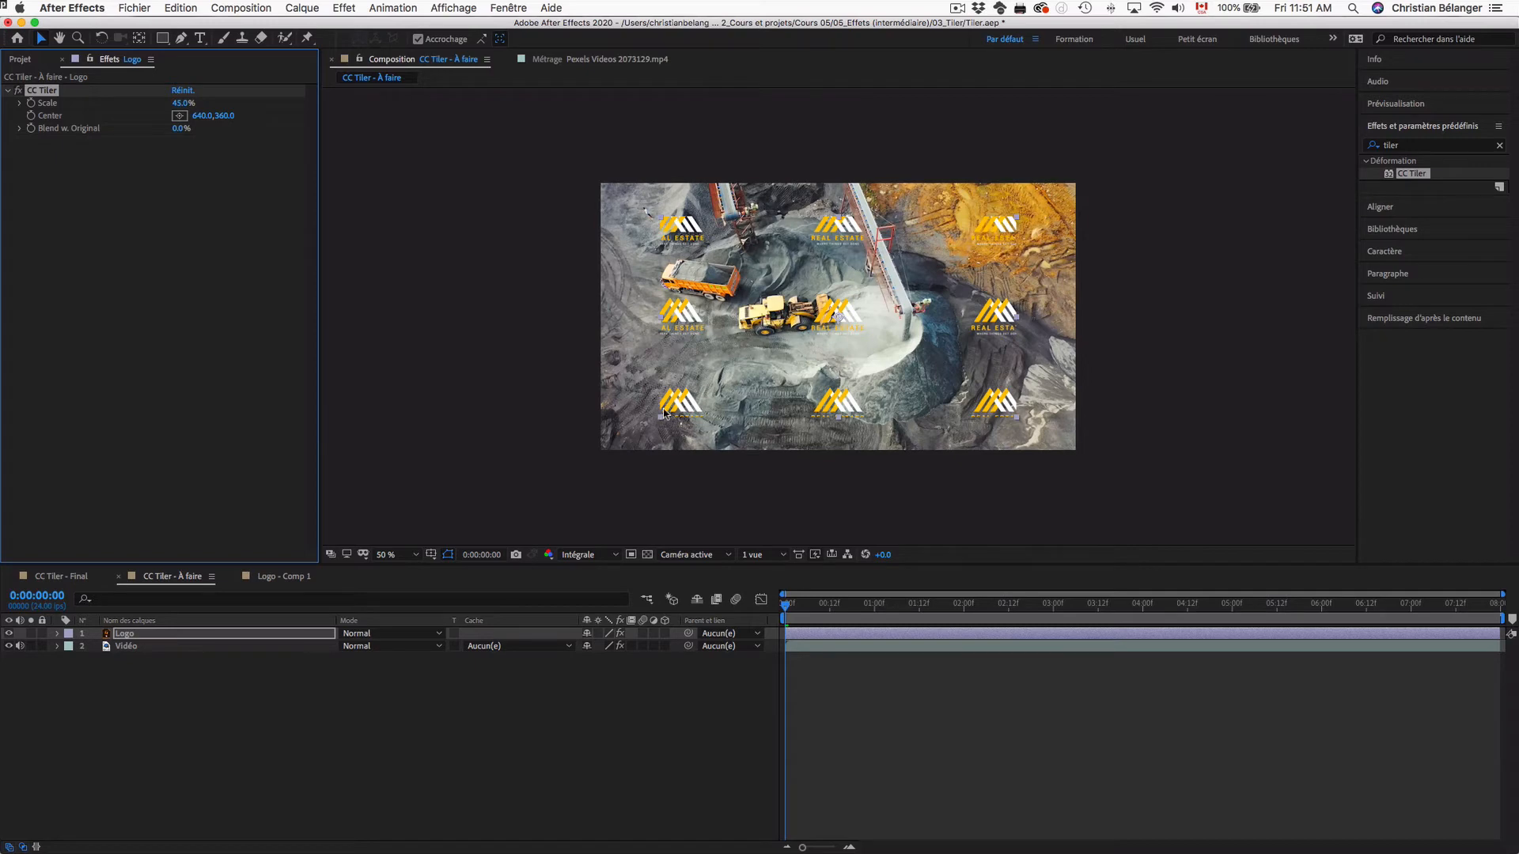
{"action": "key", "text": "super+z"}
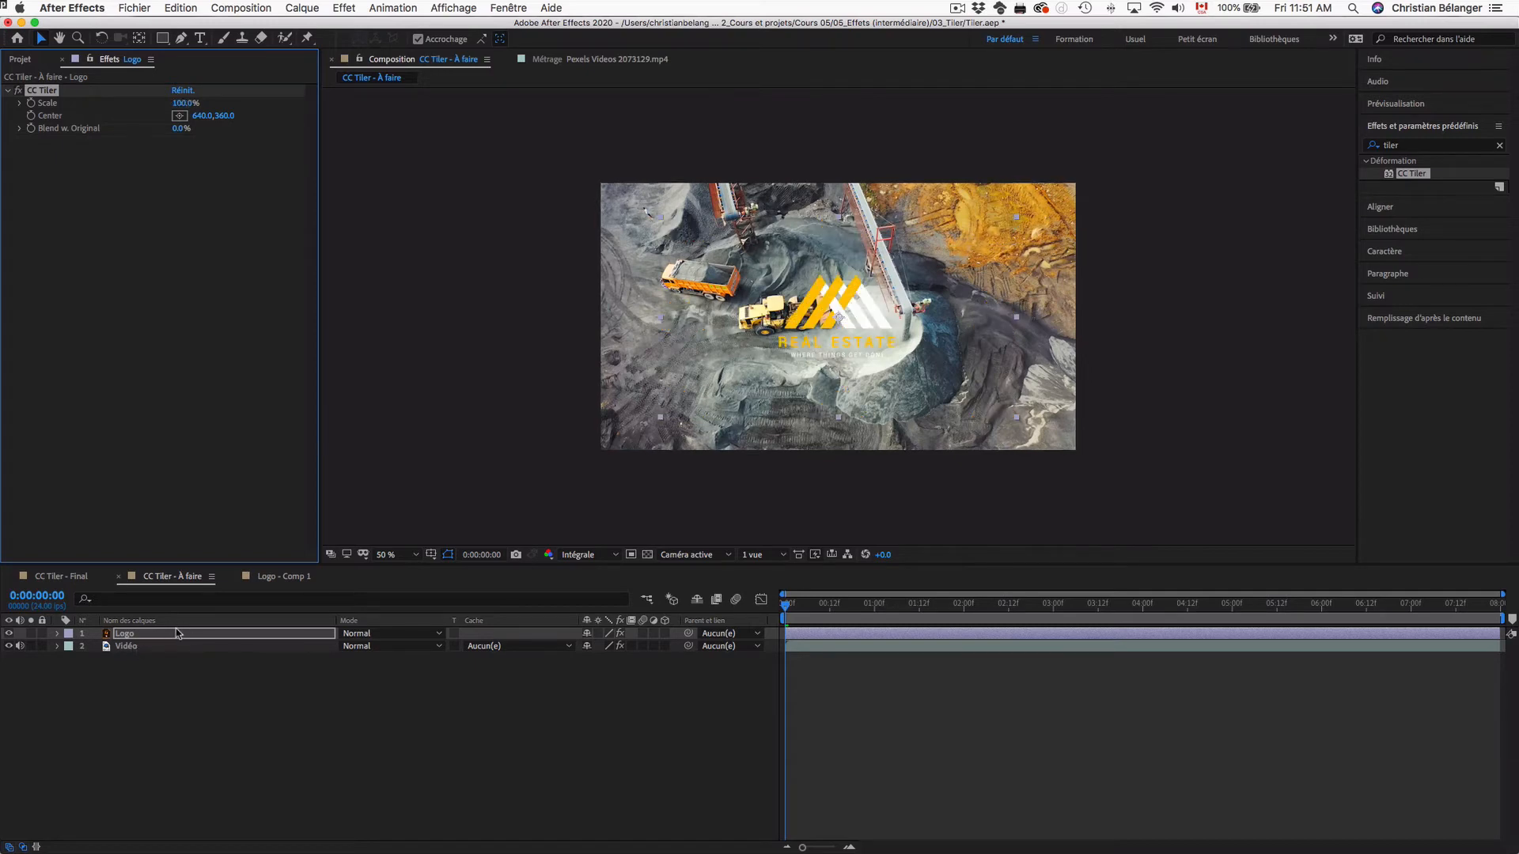
{"action": "key", "text": "super+z"}
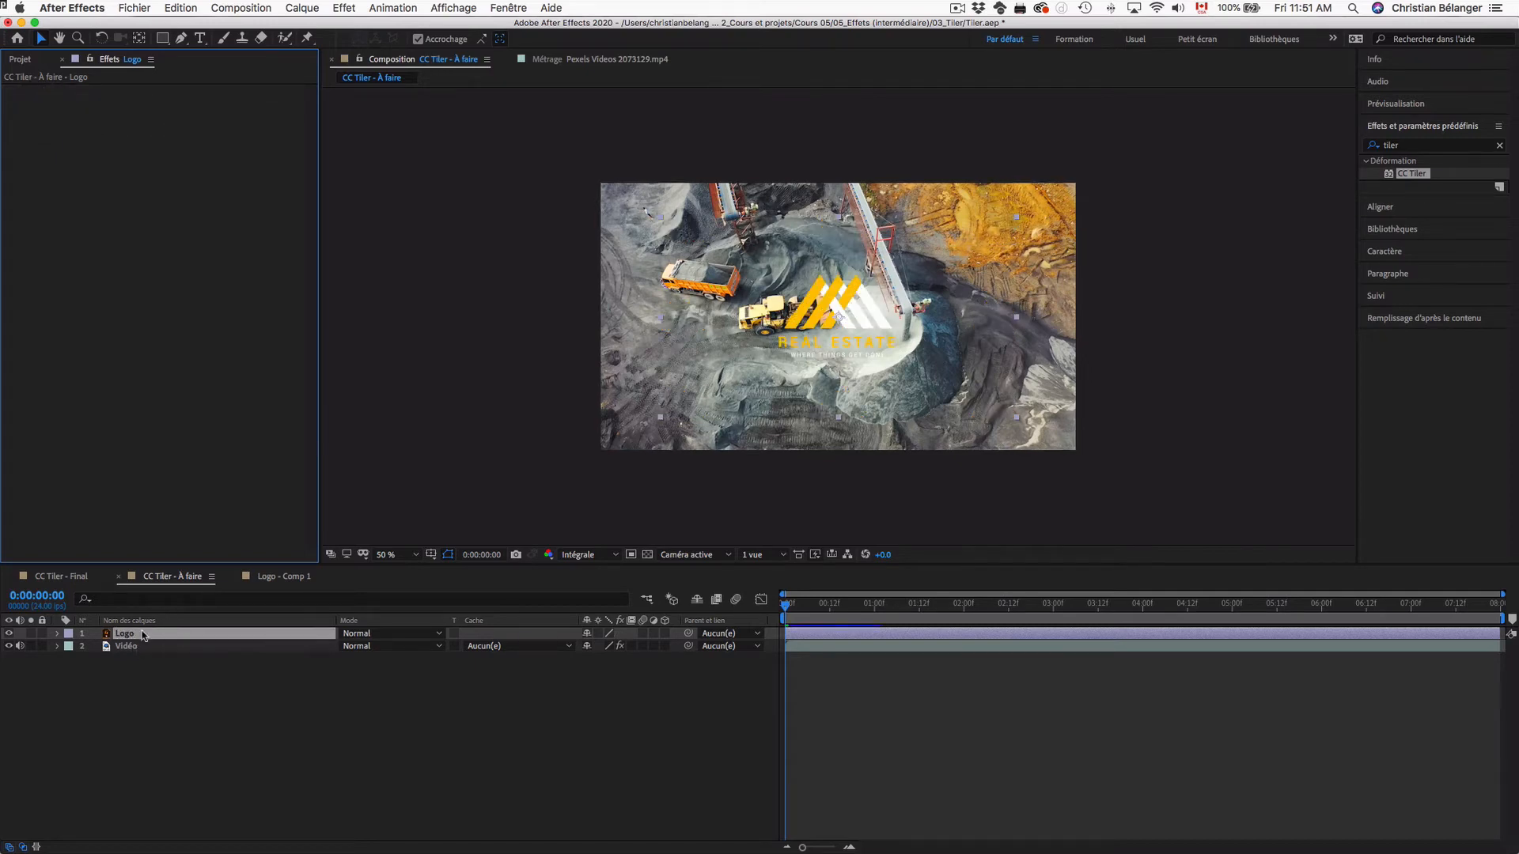
Hide the Vidéo layer and create a shape layer from the Logo vector layer.
{"action": "left_click", "coordinate": [154, 638]}
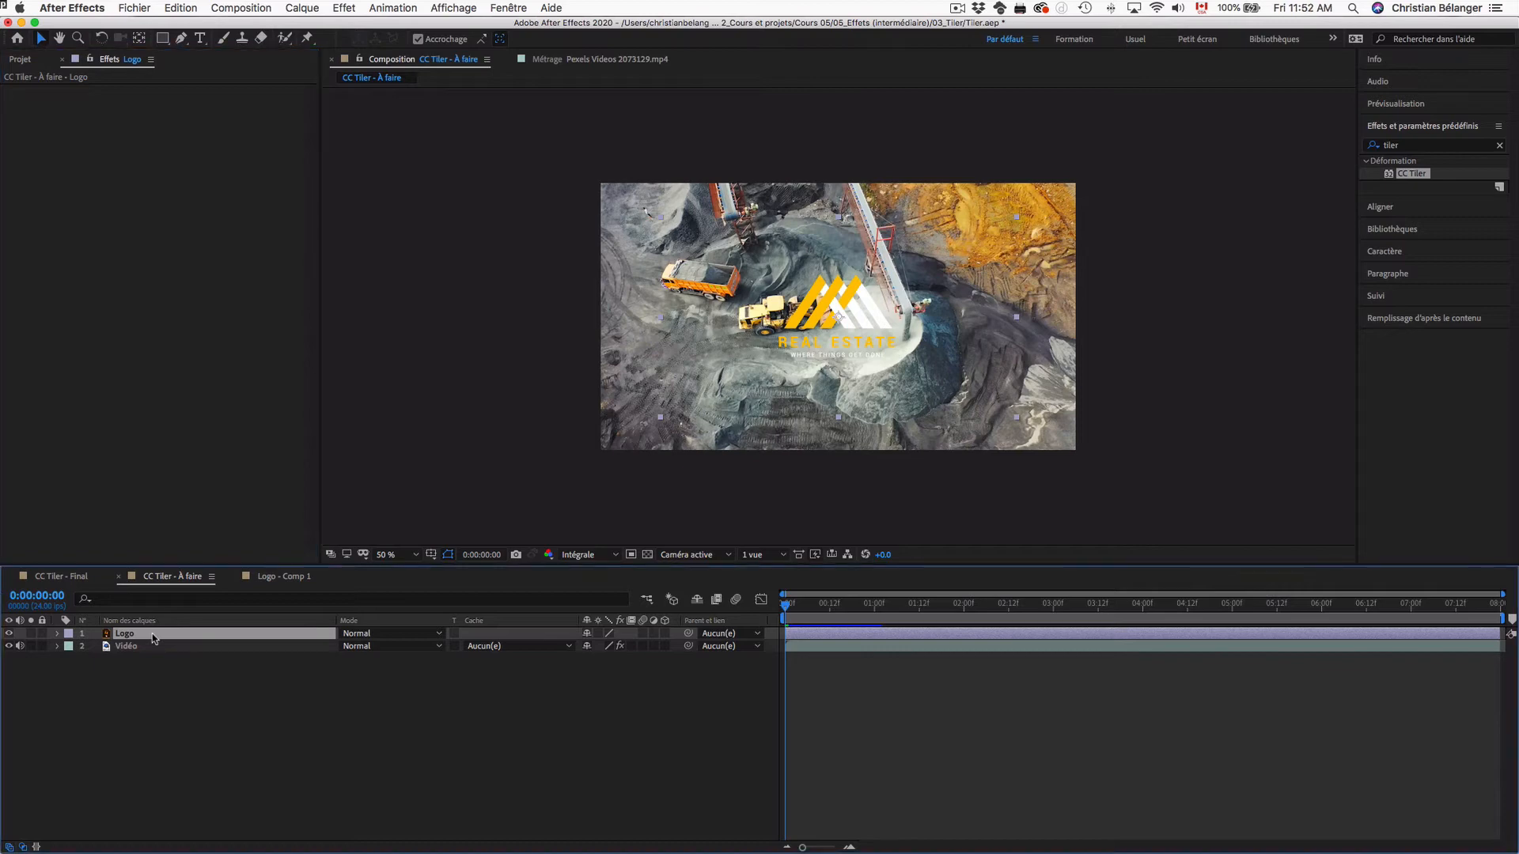
{"action": "left_click", "coordinate": [10, 646]}
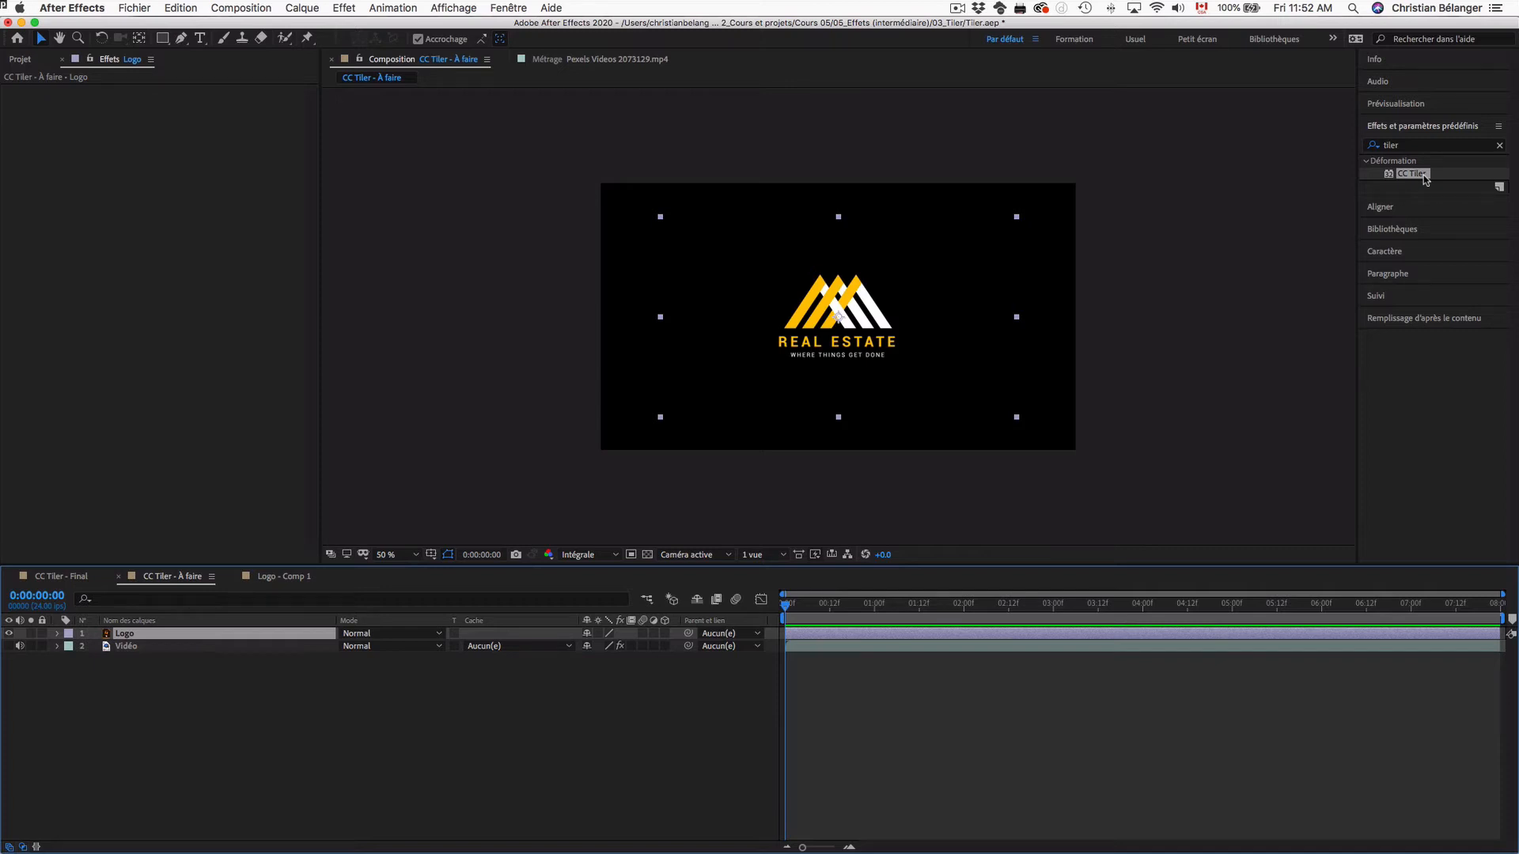
{"action": "left_click_drag", "start_coordinate": [1422, 174], "coordinate": [94, 631]}
{"action": "right_click", "coordinate": [144, 636]}
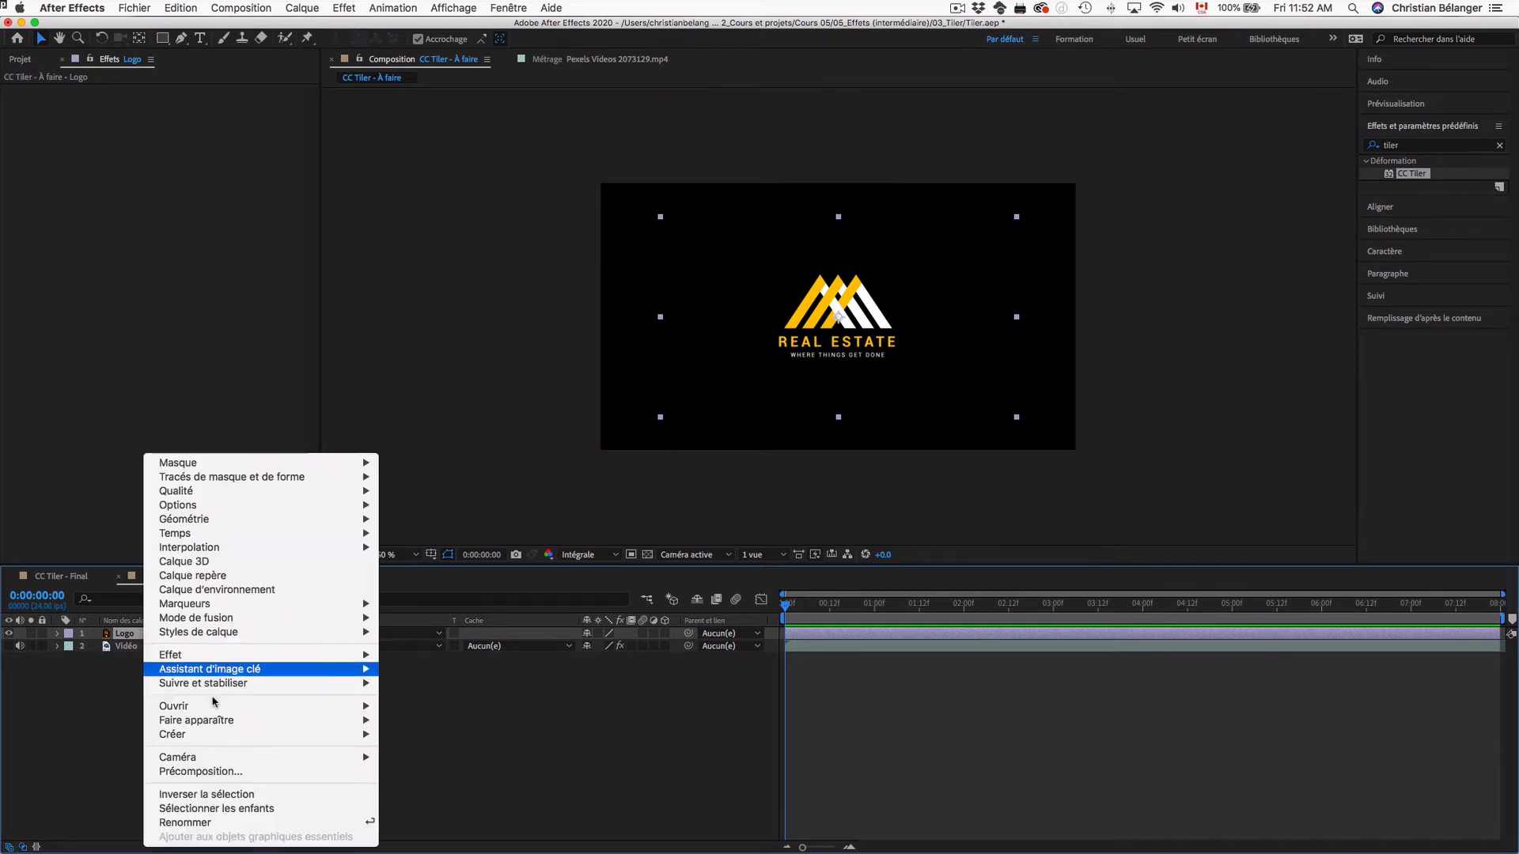
{"action": "mouse_move", "coordinate": [315, 737]}
{"action": "left_click", "coordinate": [448, 776]}
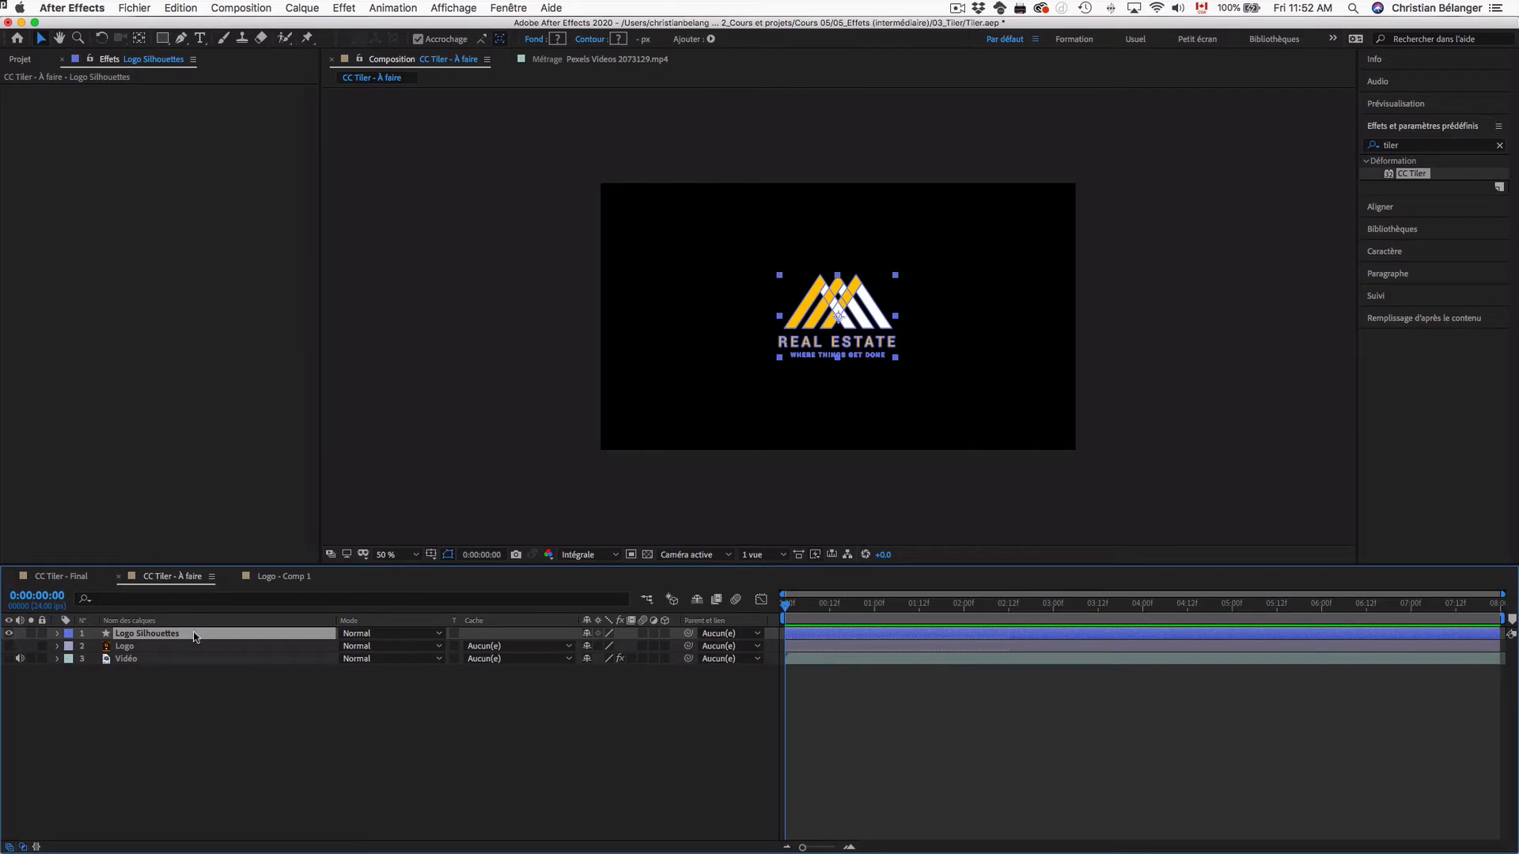
Try CC Tiler with a Scale of about 61% on the Logo Silhouettes layer, and remove both the effect and the shape layer.
{"action": "left_click_drag", "start_coordinate": [1413, 174], "coordinate": [870, 319]}
{"action": "left_click_drag", "start_coordinate": [185, 103], "coordinate": [151, 103]}
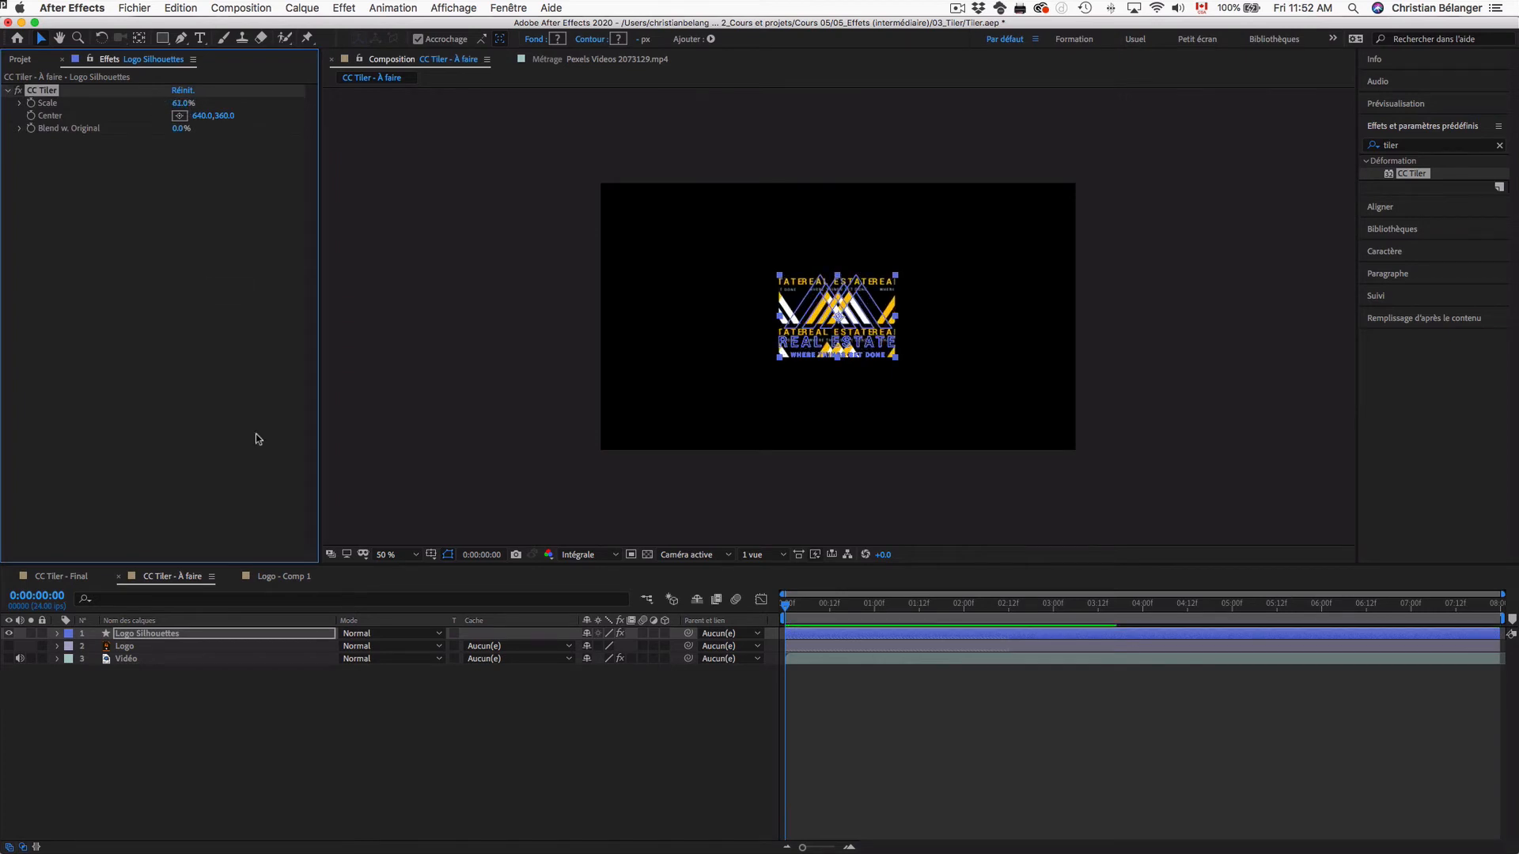
{"action": "left_click", "coordinate": [470, 760]}
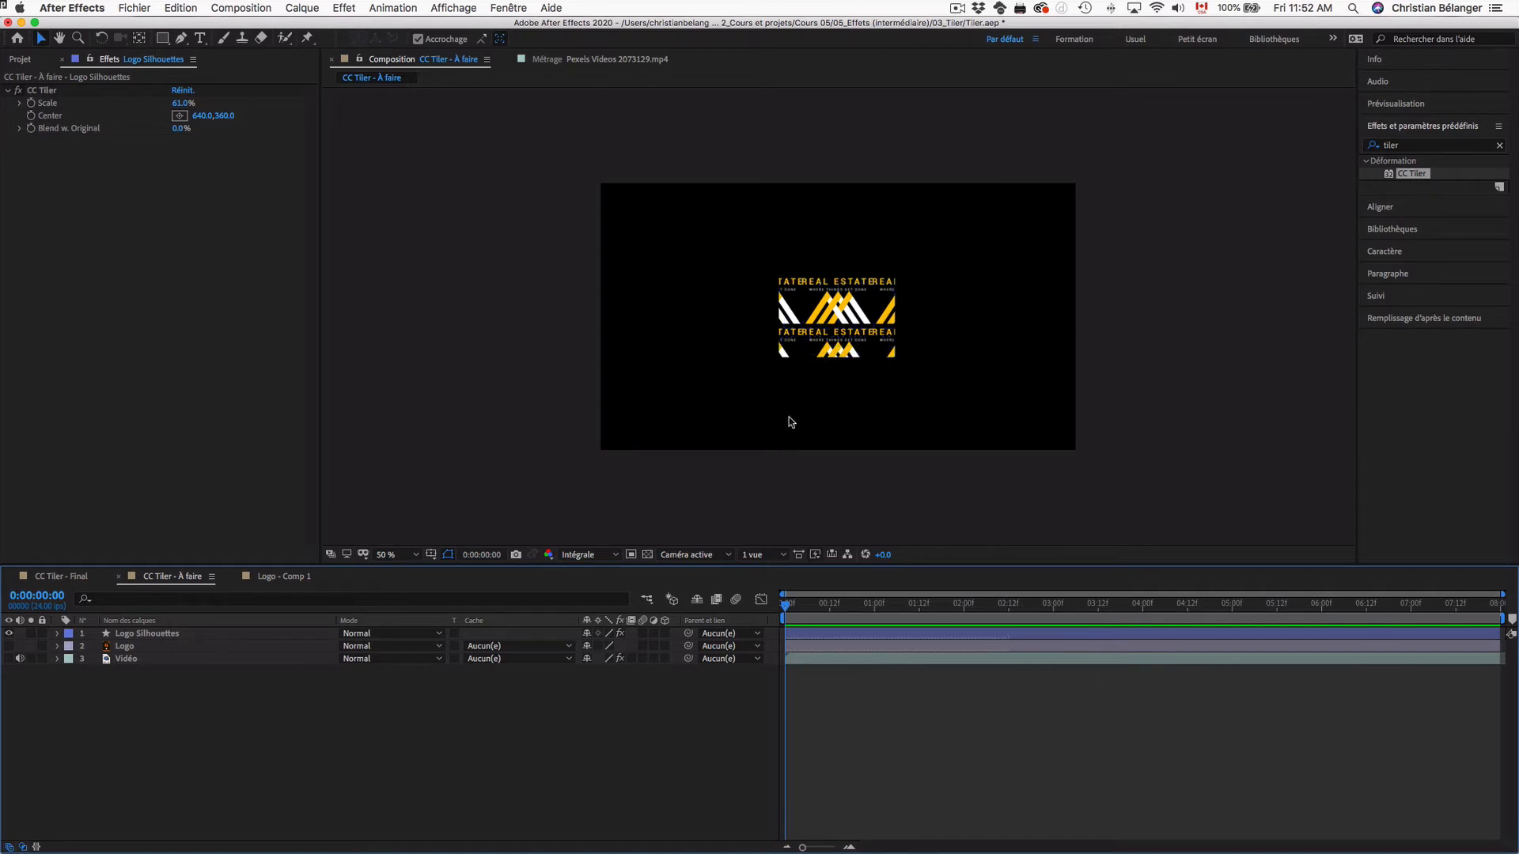
{"action": "key", "text": "super+z"}
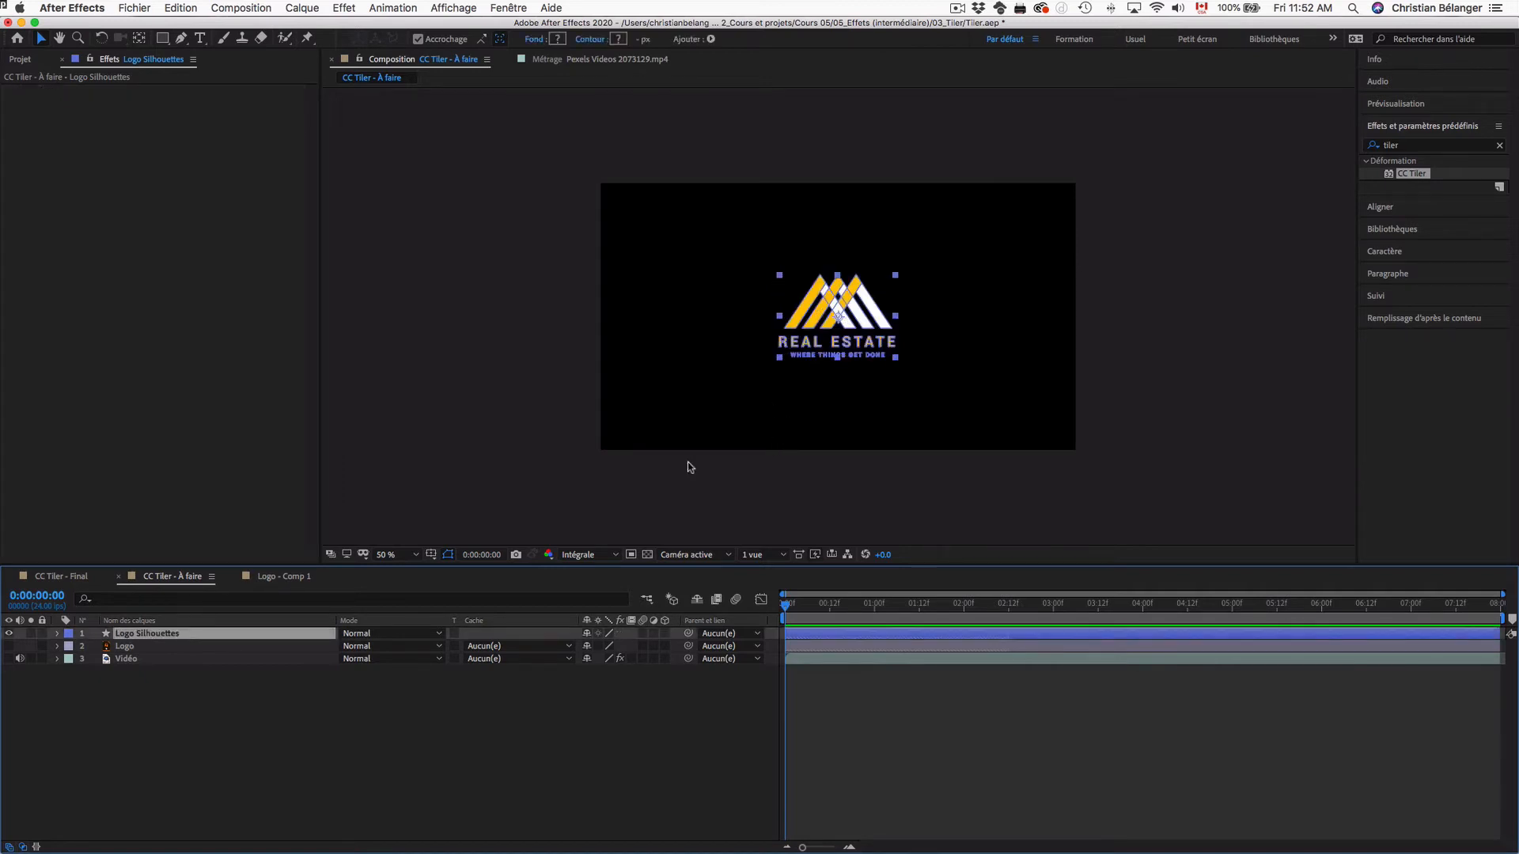
{"action": "key", "text": "Delete"}
Precompose the Logo layer as Logo - Comp 2, transferring all attributes into the new composition.
{"action": "left_click", "coordinate": [143, 656]}
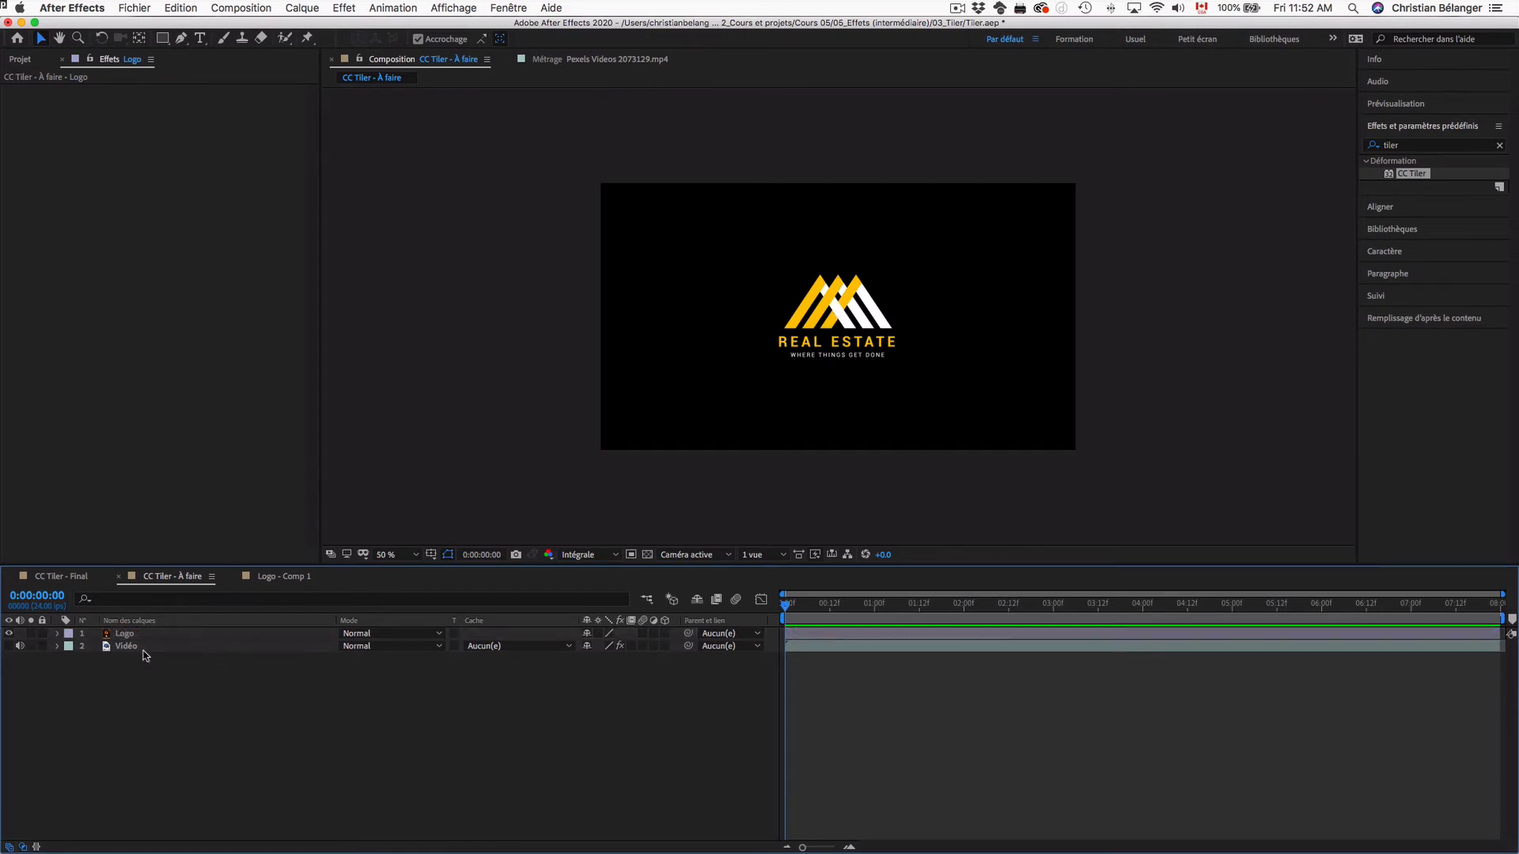
{"action": "left_click", "coordinate": [145, 636]}
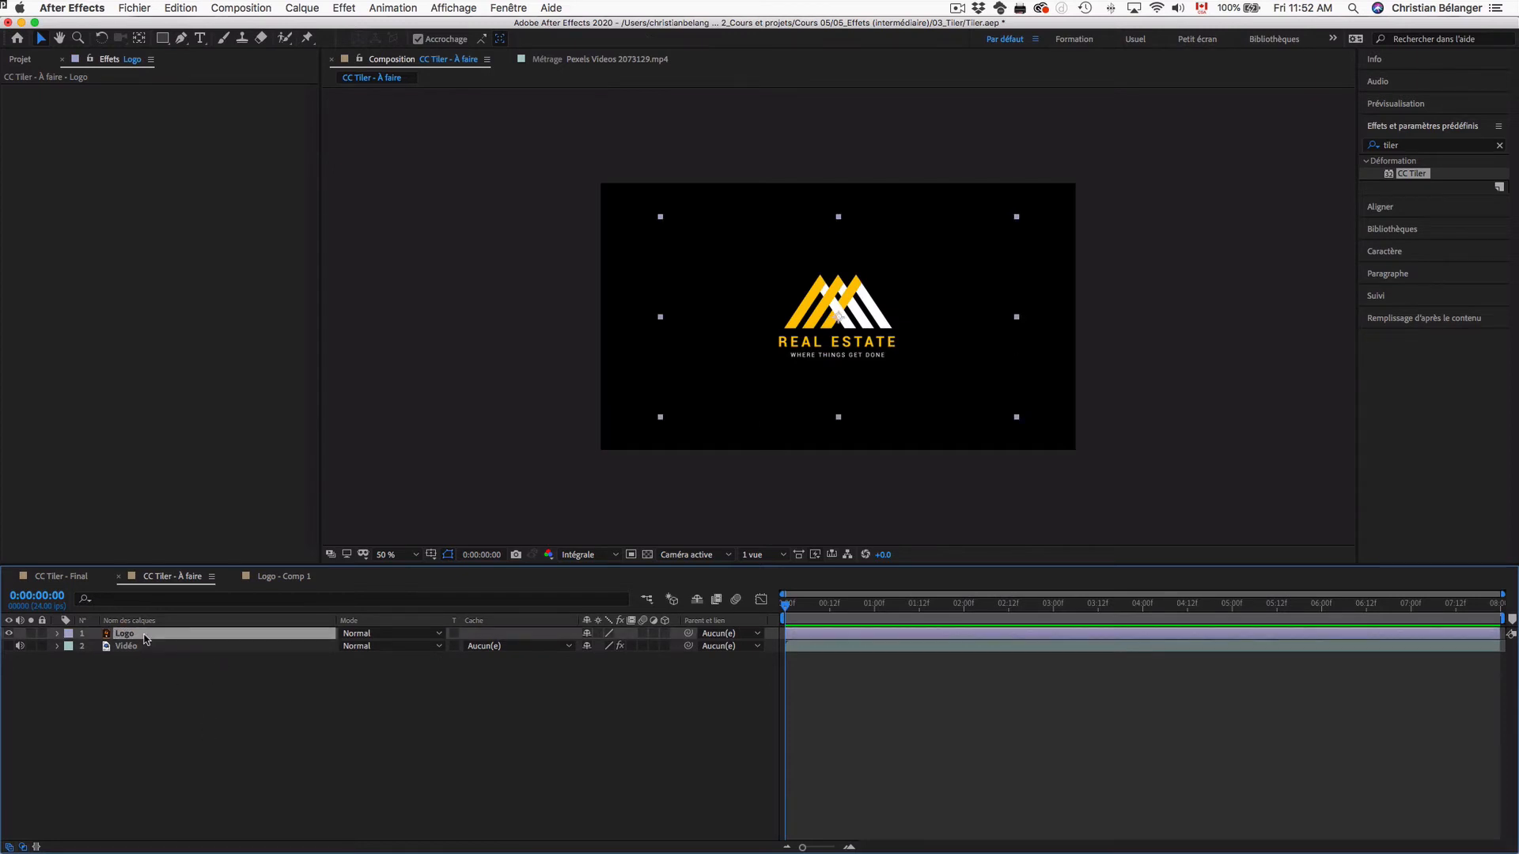
{"action": "right_click", "coordinate": [145, 637]}
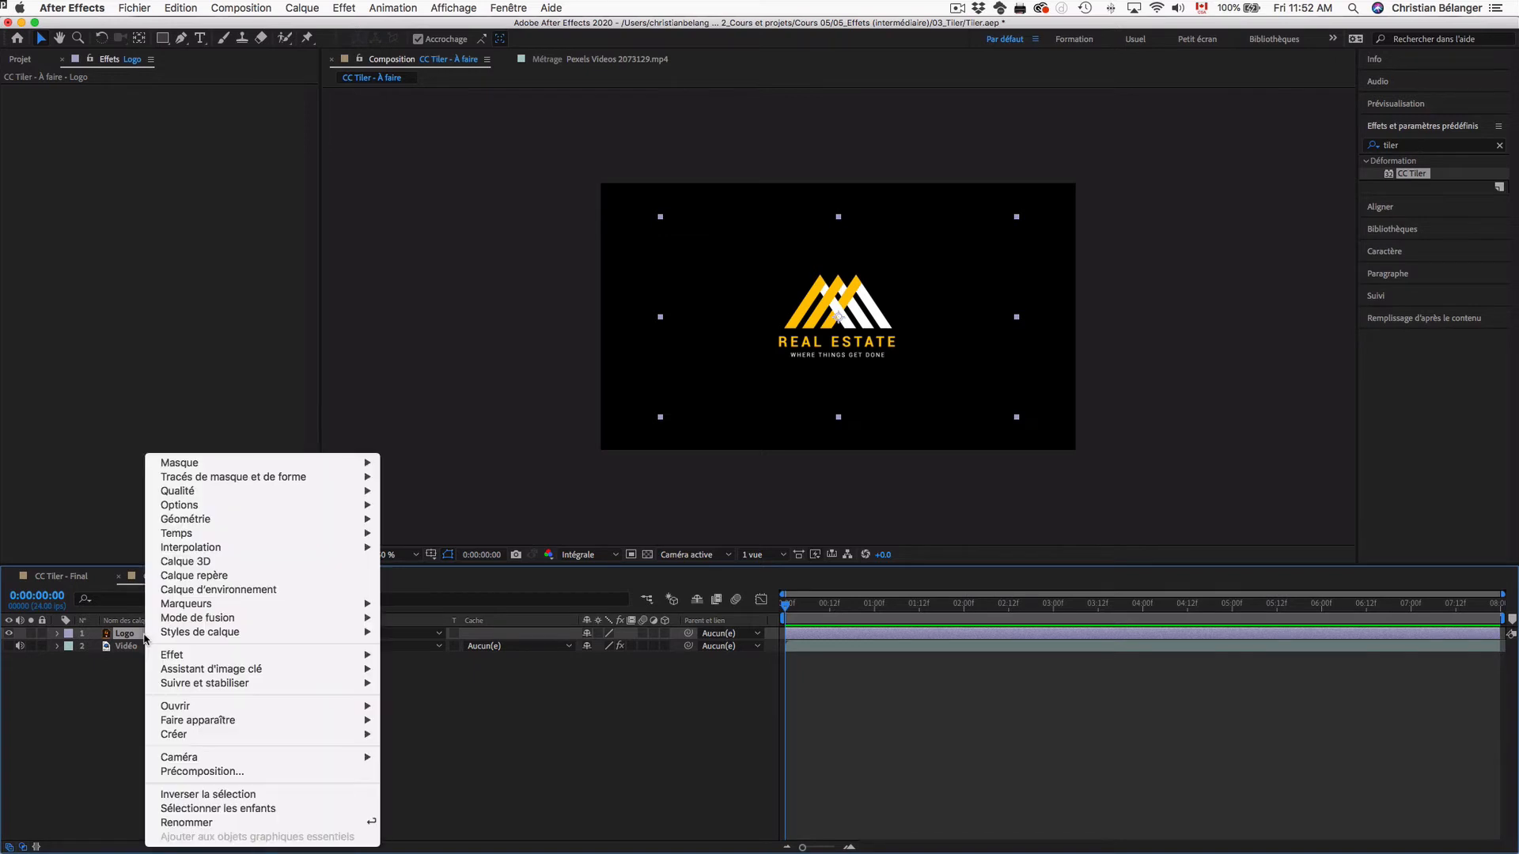
{"action": "left_click", "coordinate": [202, 773]}
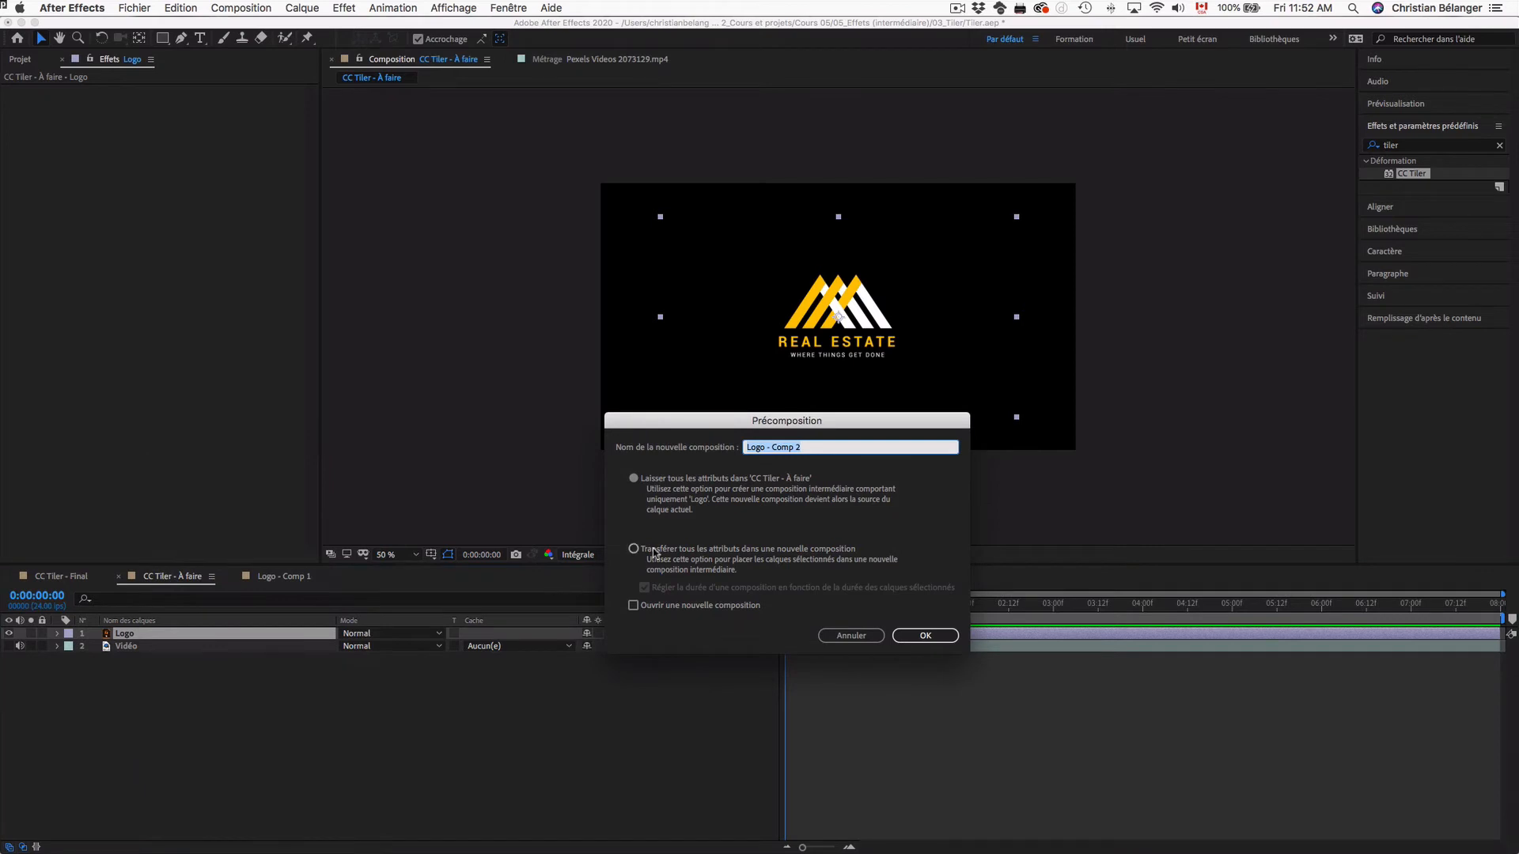
{"action": "left_click", "coordinate": [633, 549]}
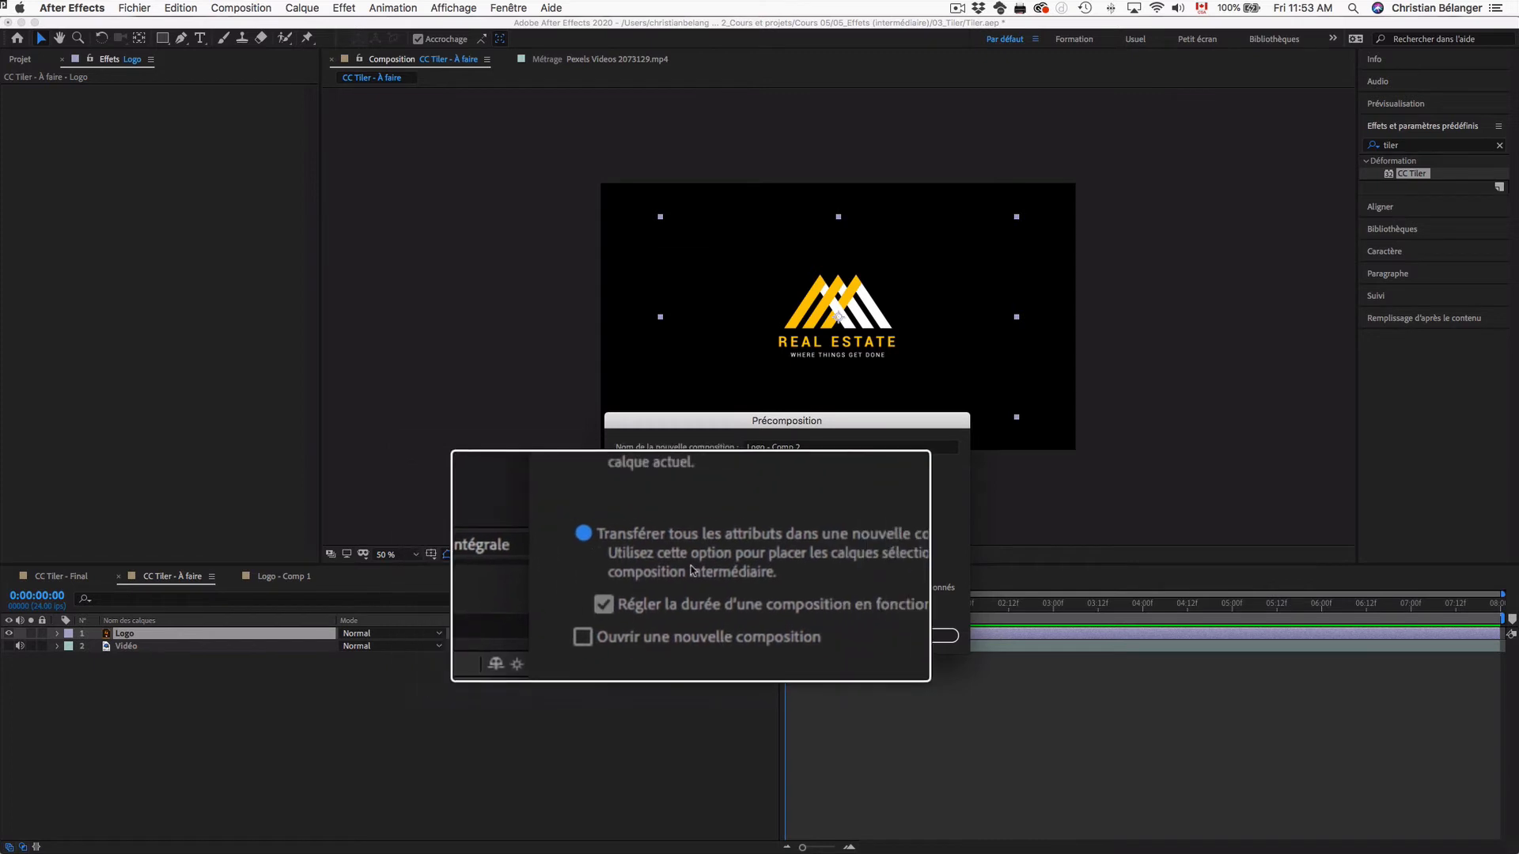
{"action": "left_click", "coordinate": [924, 642]}
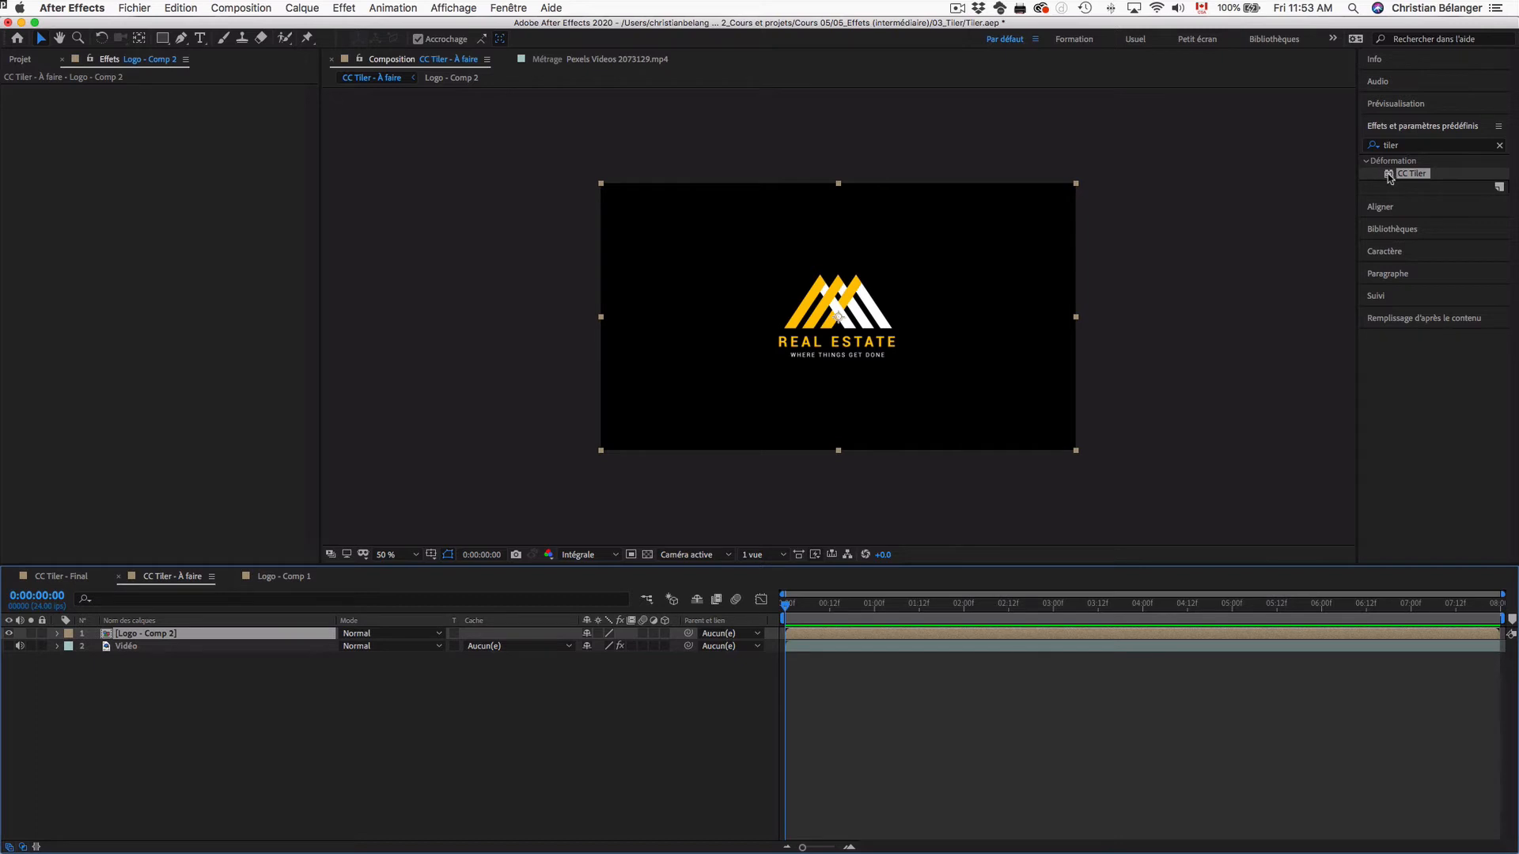
Apply CC Tiler to the Logo - Comp 2 layer and keyframe its Scale from 0% at the start to 100% at 2 seconds.
{"action": "left_click_drag", "start_coordinate": [1390, 175], "coordinate": [1044, 312]}
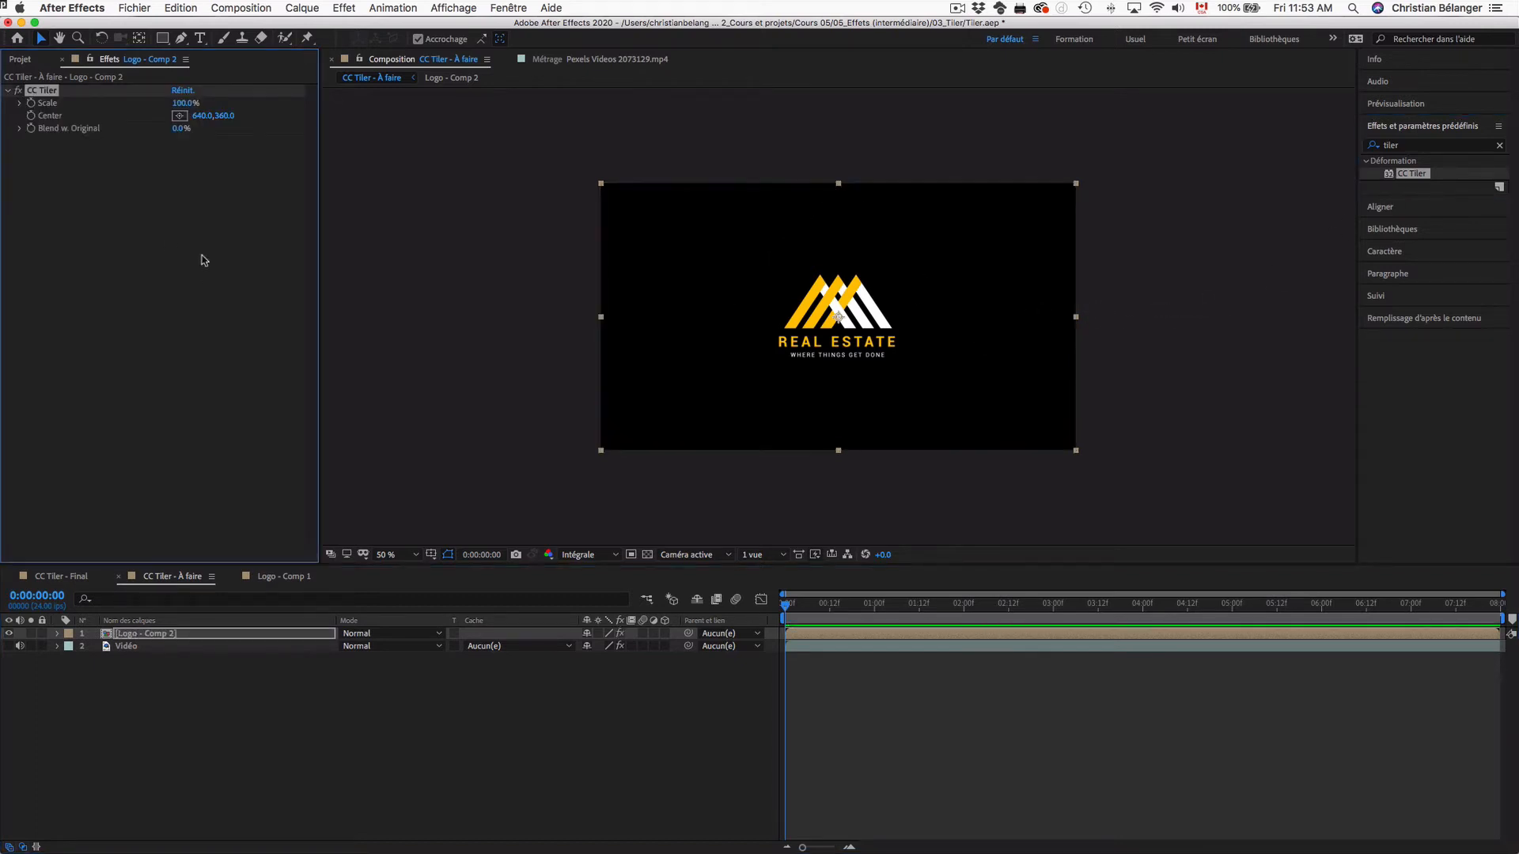
{"action": "left_click_drag", "start_coordinate": [178, 103], "coordinate": [93, 105]}
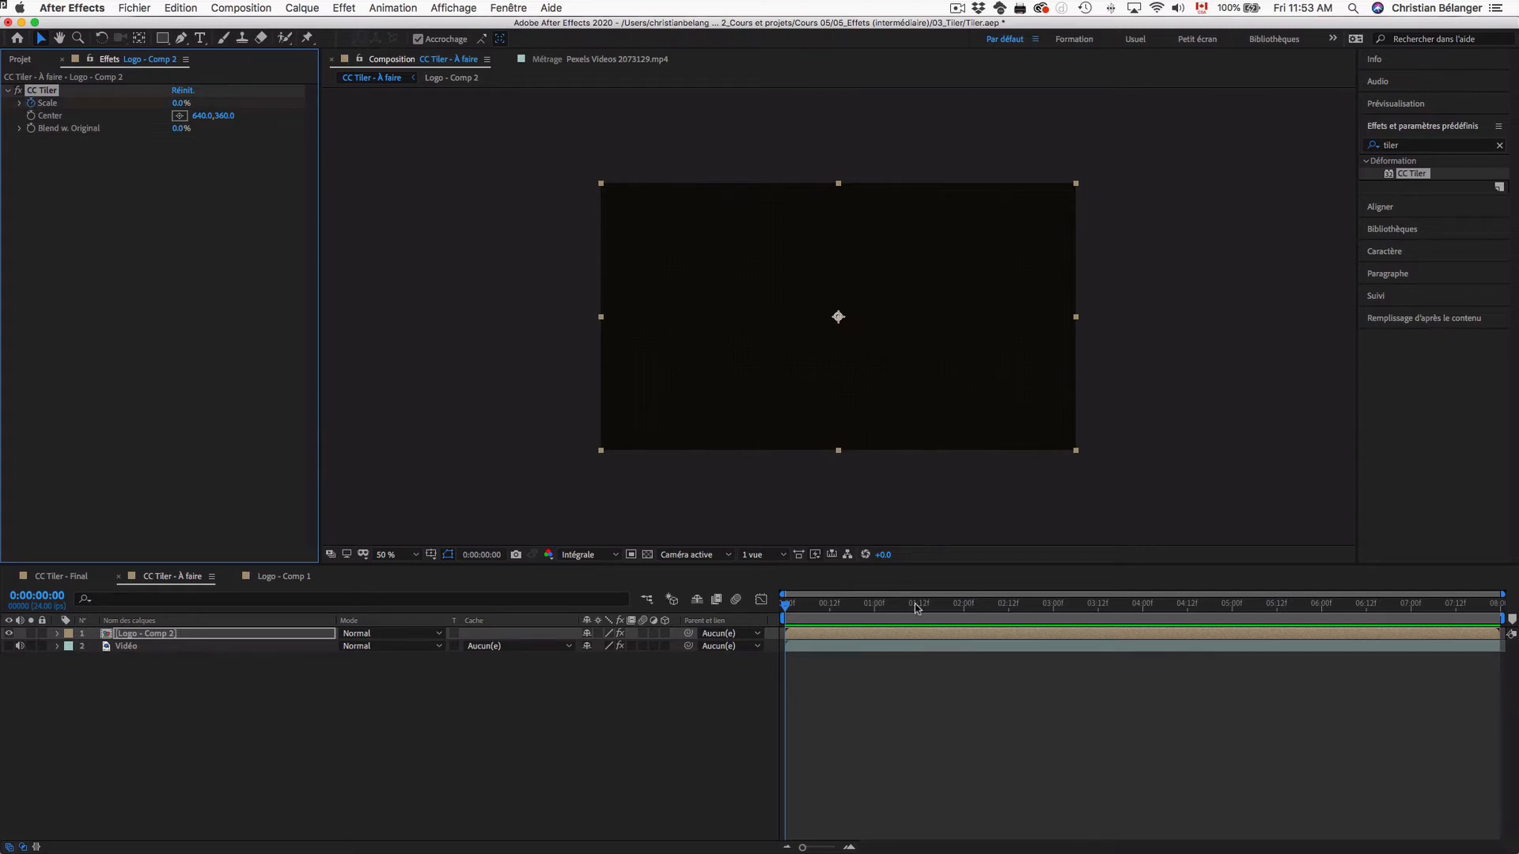
{"action": "left_click_drag", "start_coordinate": [921, 606], "coordinate": [965, 606]}
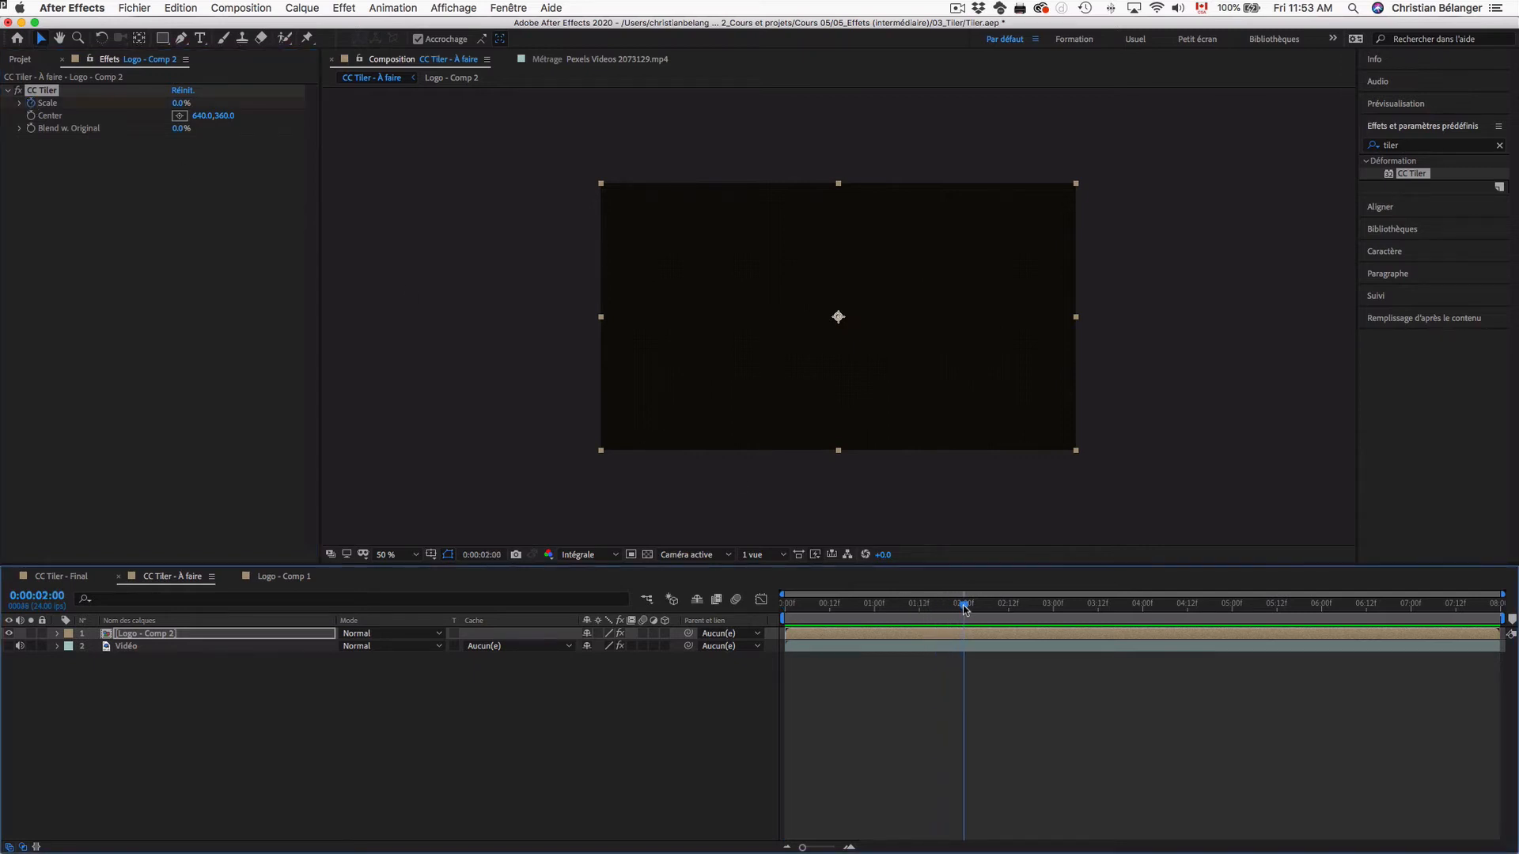
{"action": "left_click", "coordinate": [179, 104]}
{"action": "key", "text": "Return"}
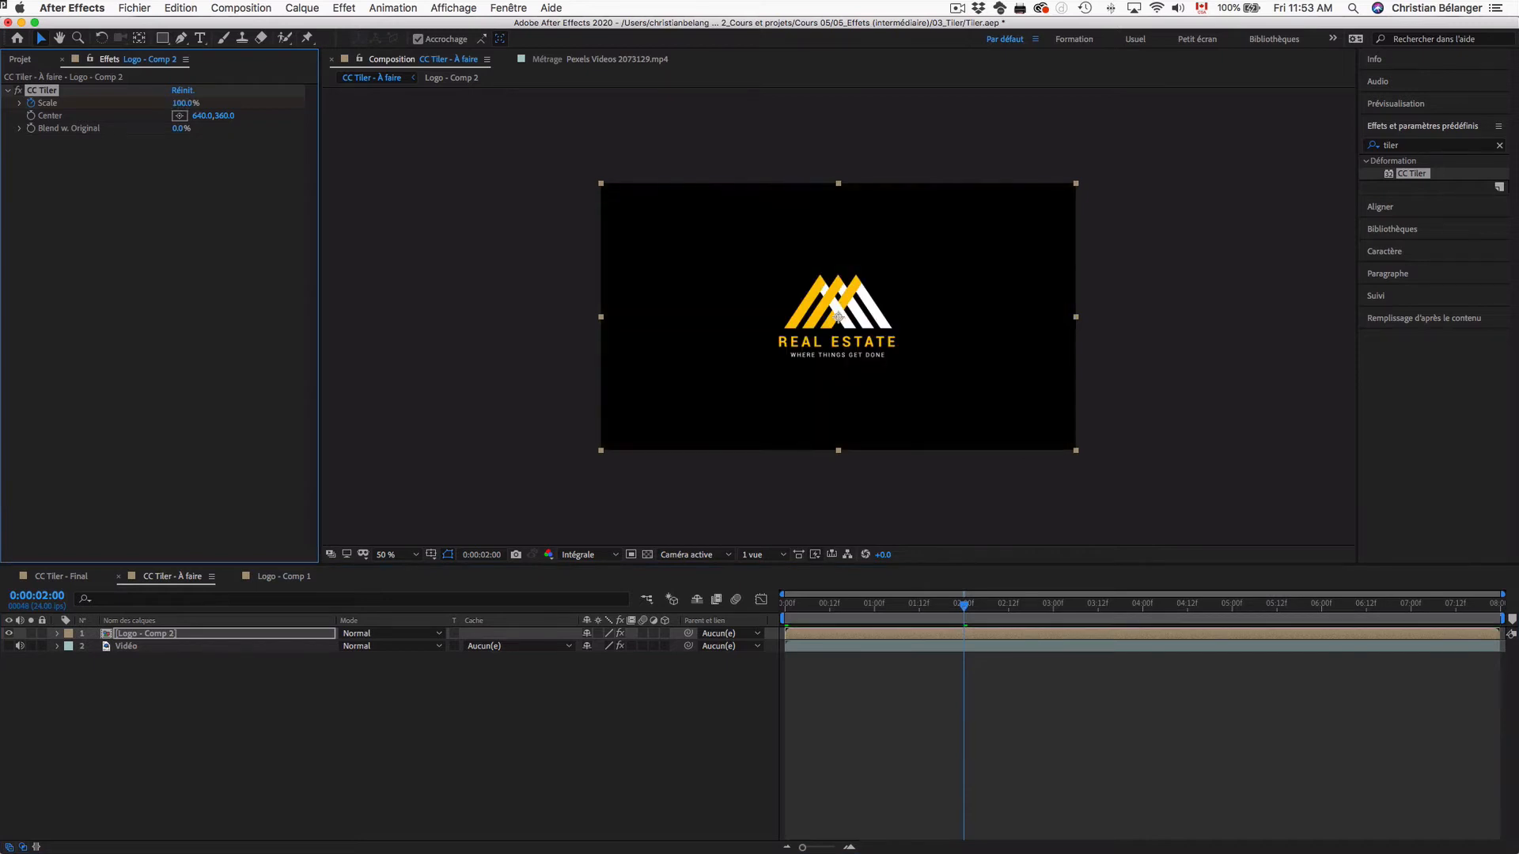
Preview the logo's tiling animation from the start of the composition.
{"action": "key", "text": "Home"}
{"action": "key", "text": "space"}
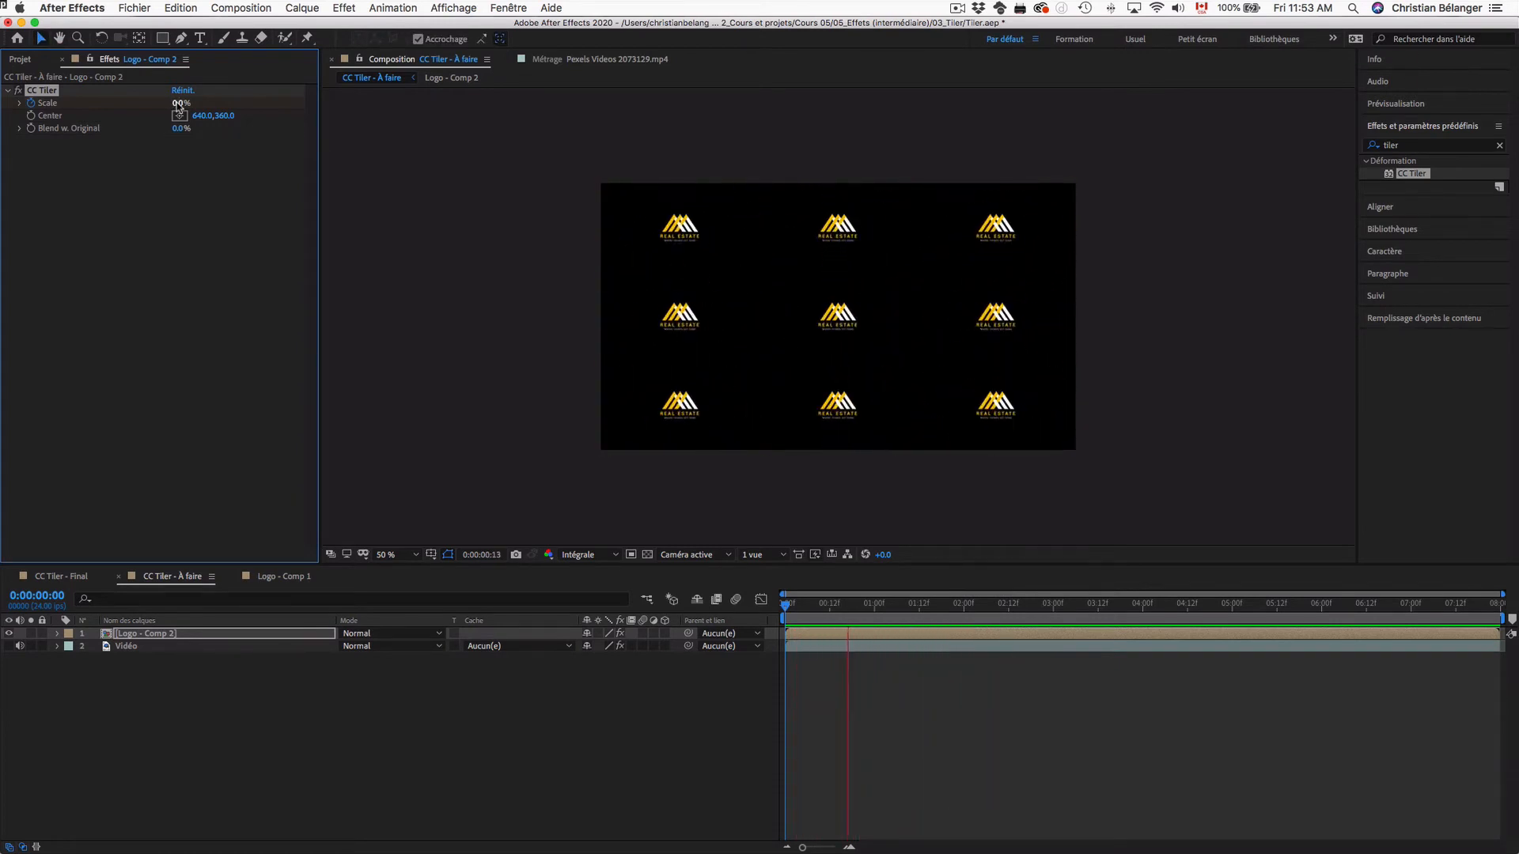
{"action": "key", "text": "space"}
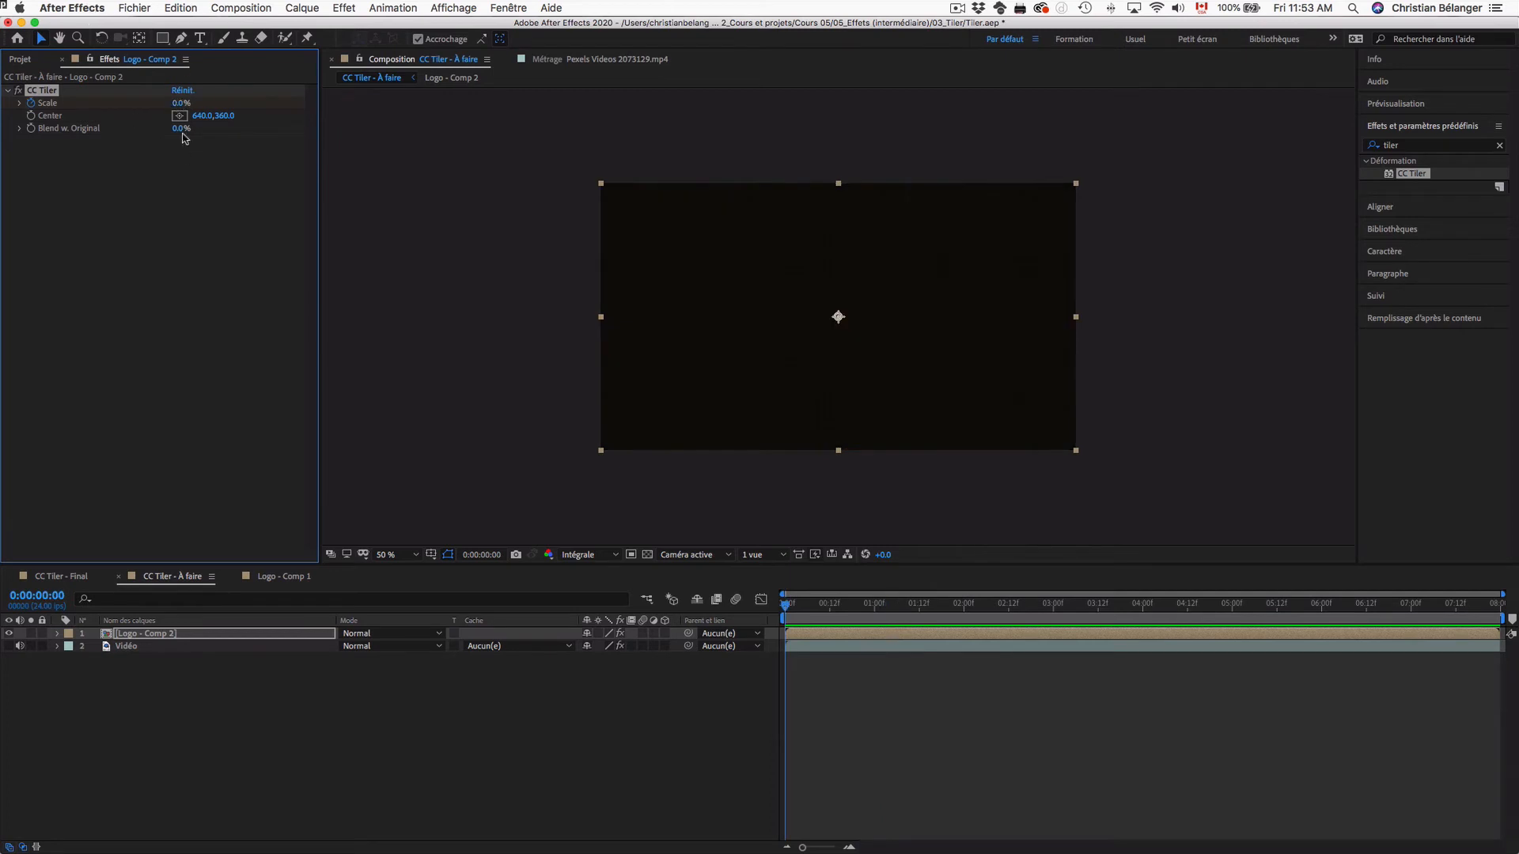
Set the CC Tiler Scale keyframe at the start of the composition to 25% and preview the animation.
{"action": "left_click", "coordinate": [182, 104]}
{"action": "type", "text": "25"}
{"action": "key", "text": "Return"}
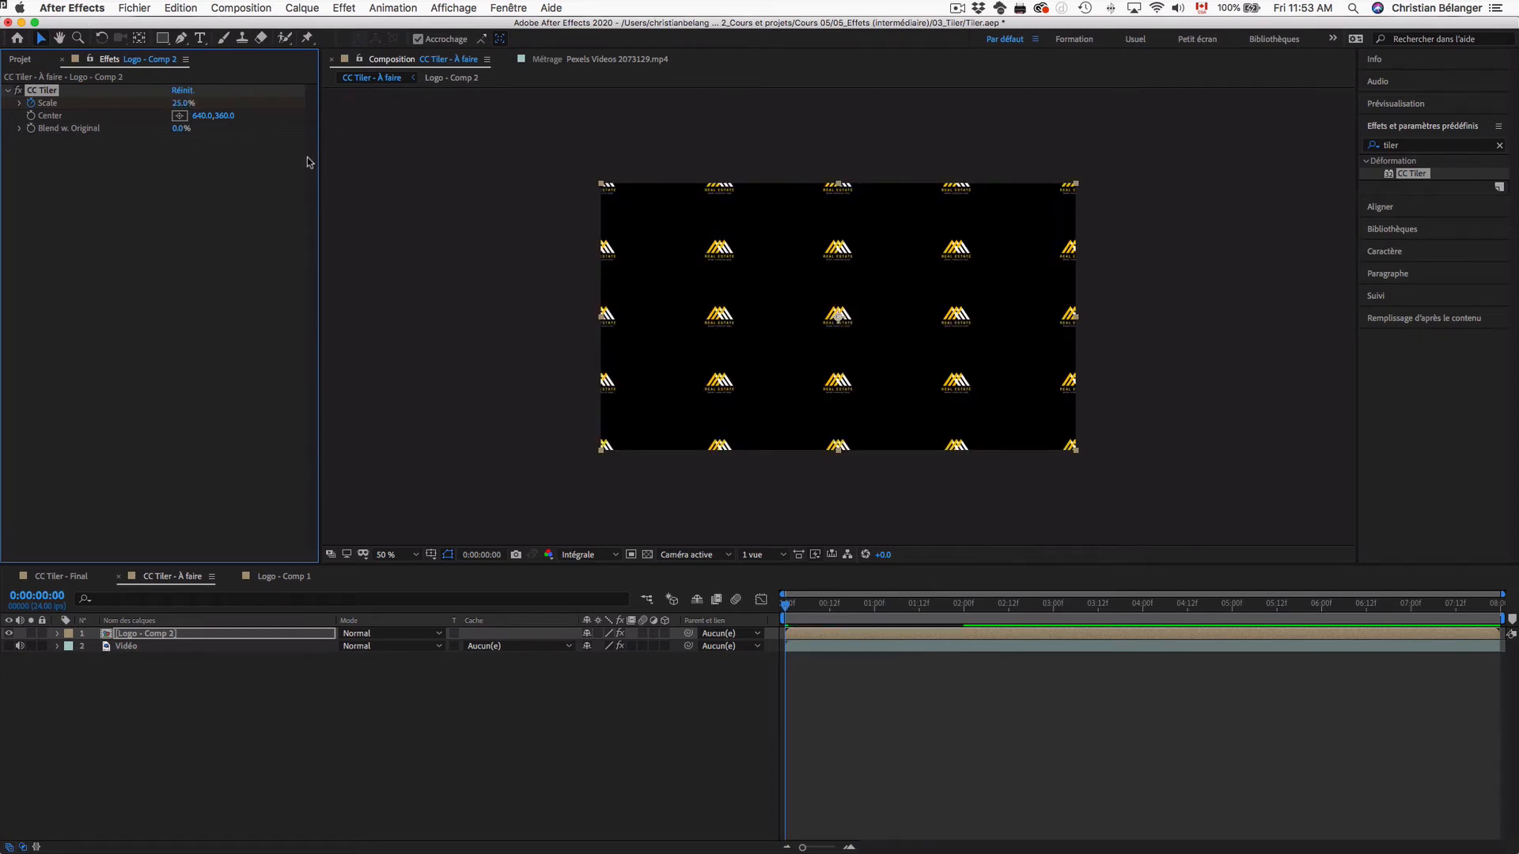
{"action": "key", "text": "space"}
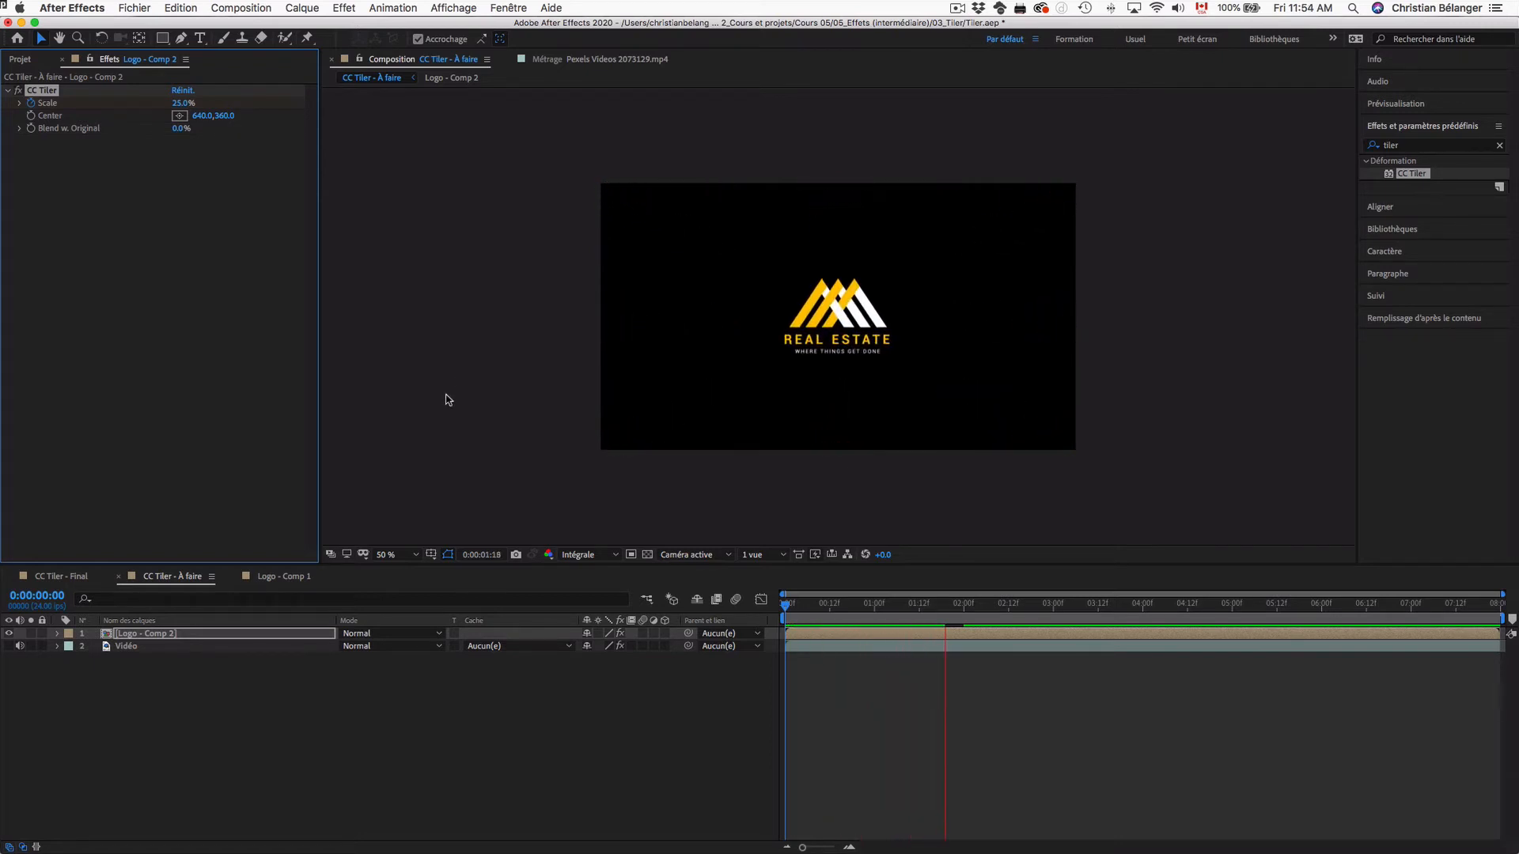
{"action": "key", "text": "space"}
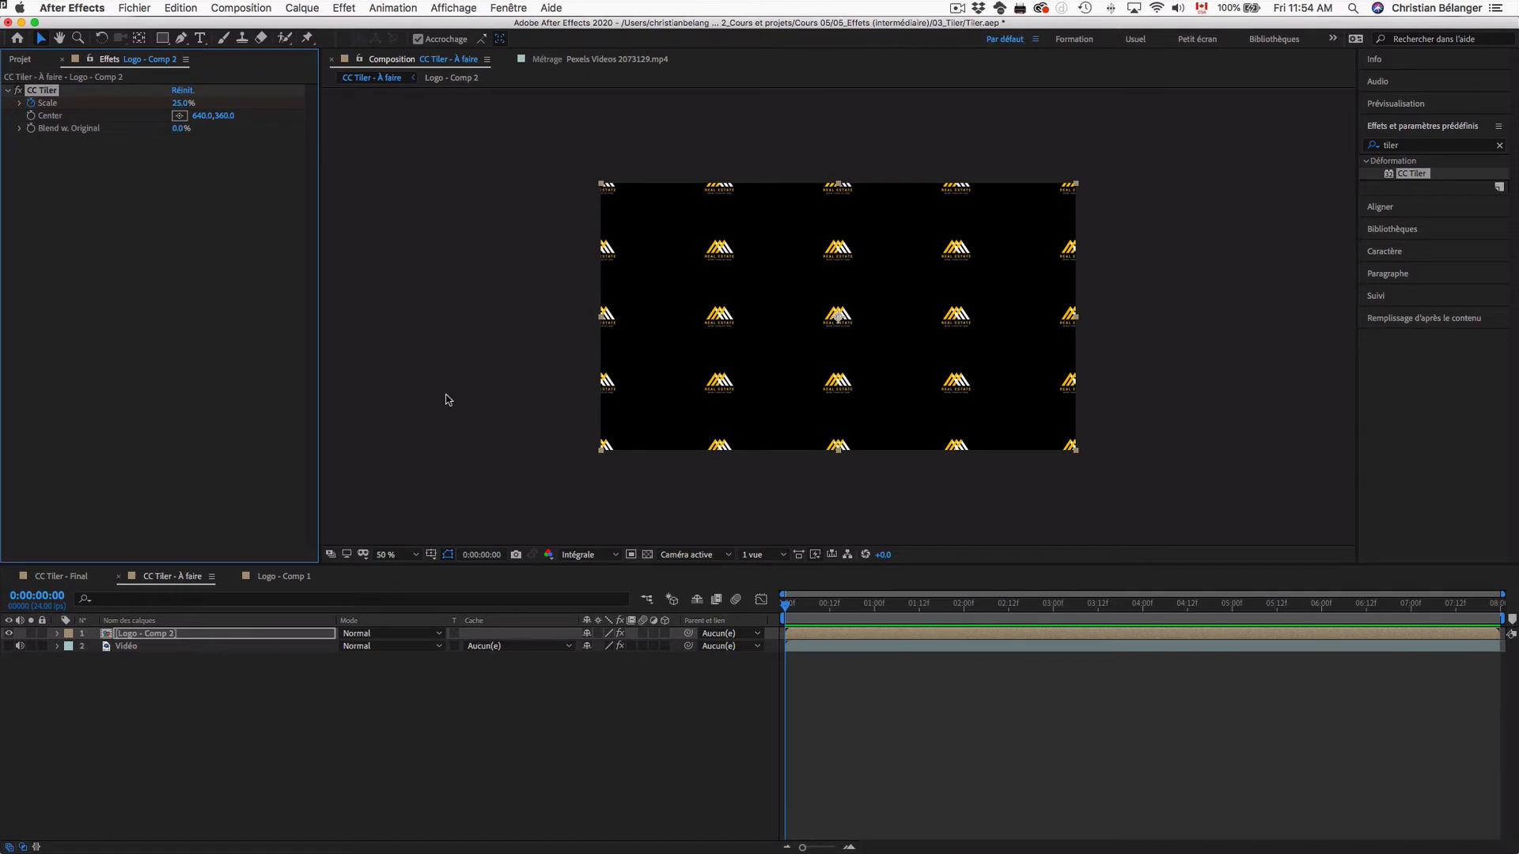
Trim the start of the Logo - Comp 2 layer slightly past the first frame and preview the composition.
{"action": "left_click_drag", "start_coordinate": [786, 632], "coordinate": [793, 634]}
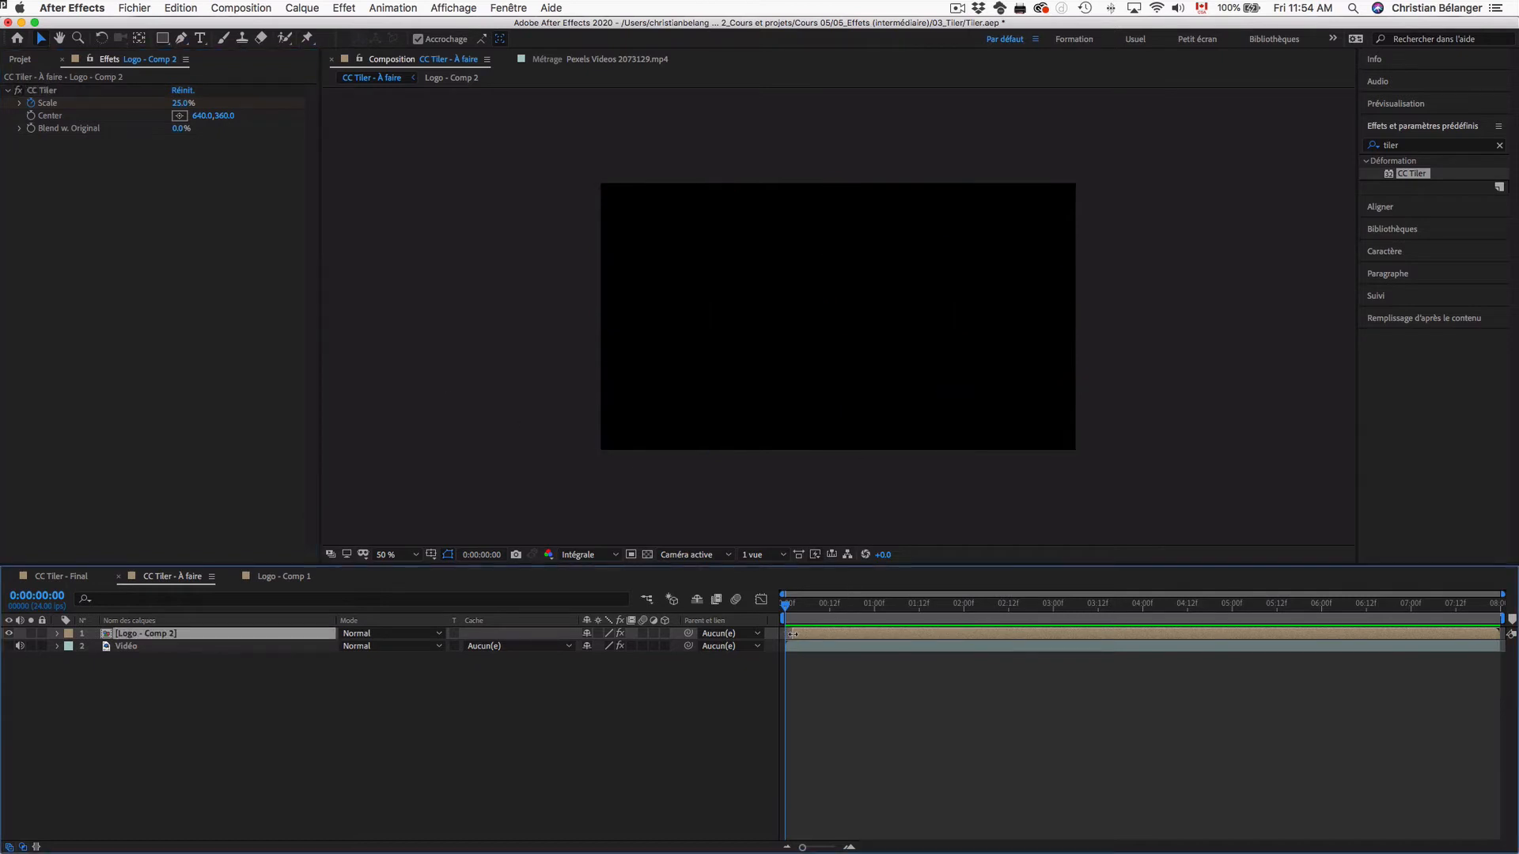
{"action": "left_click", "coordinate": [832, 704]}
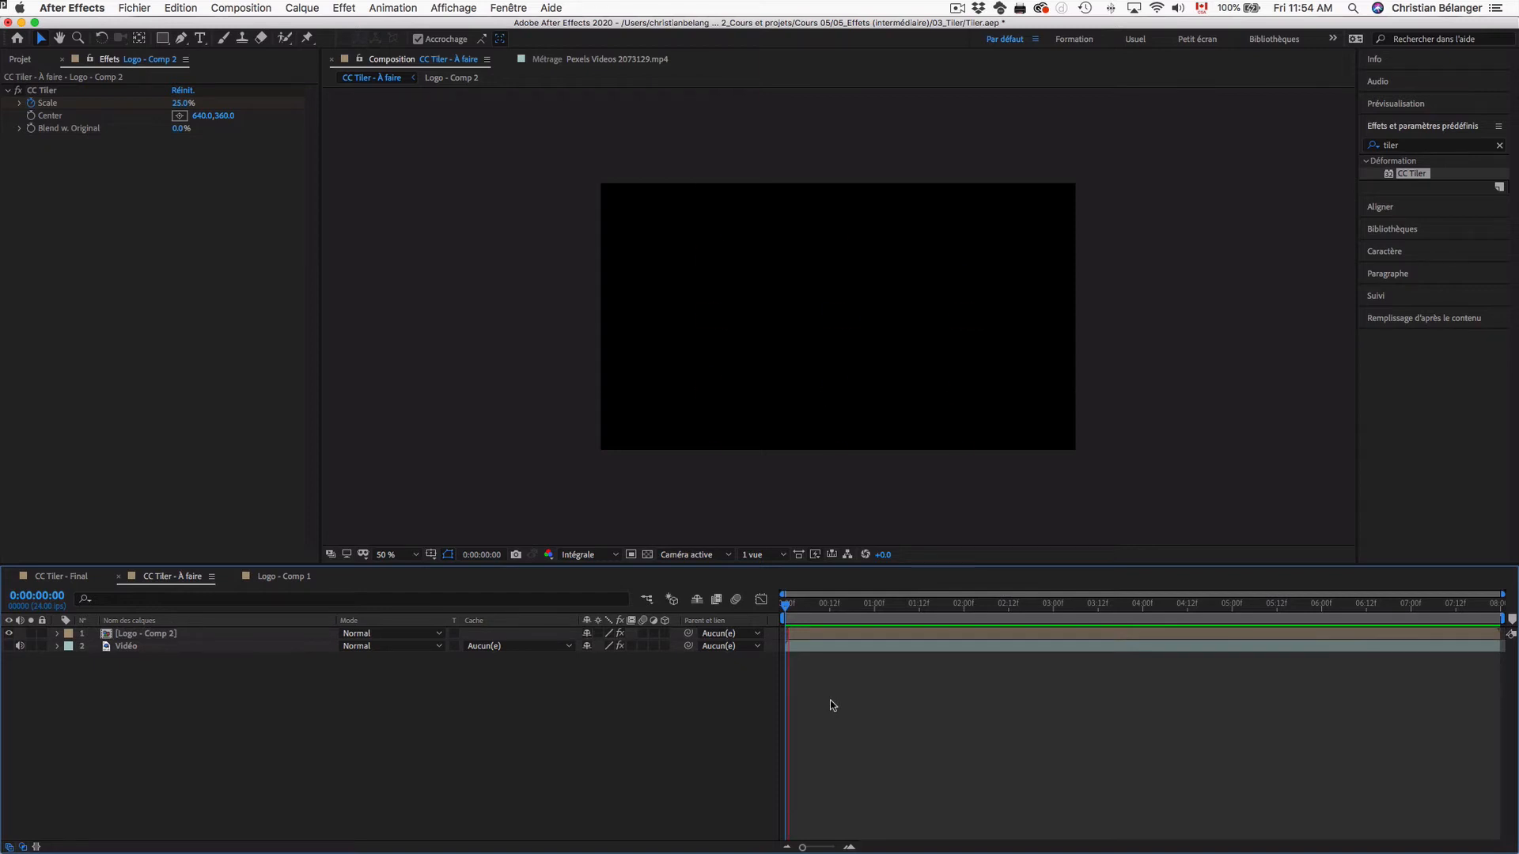
{"action": "key", "text": "space"}
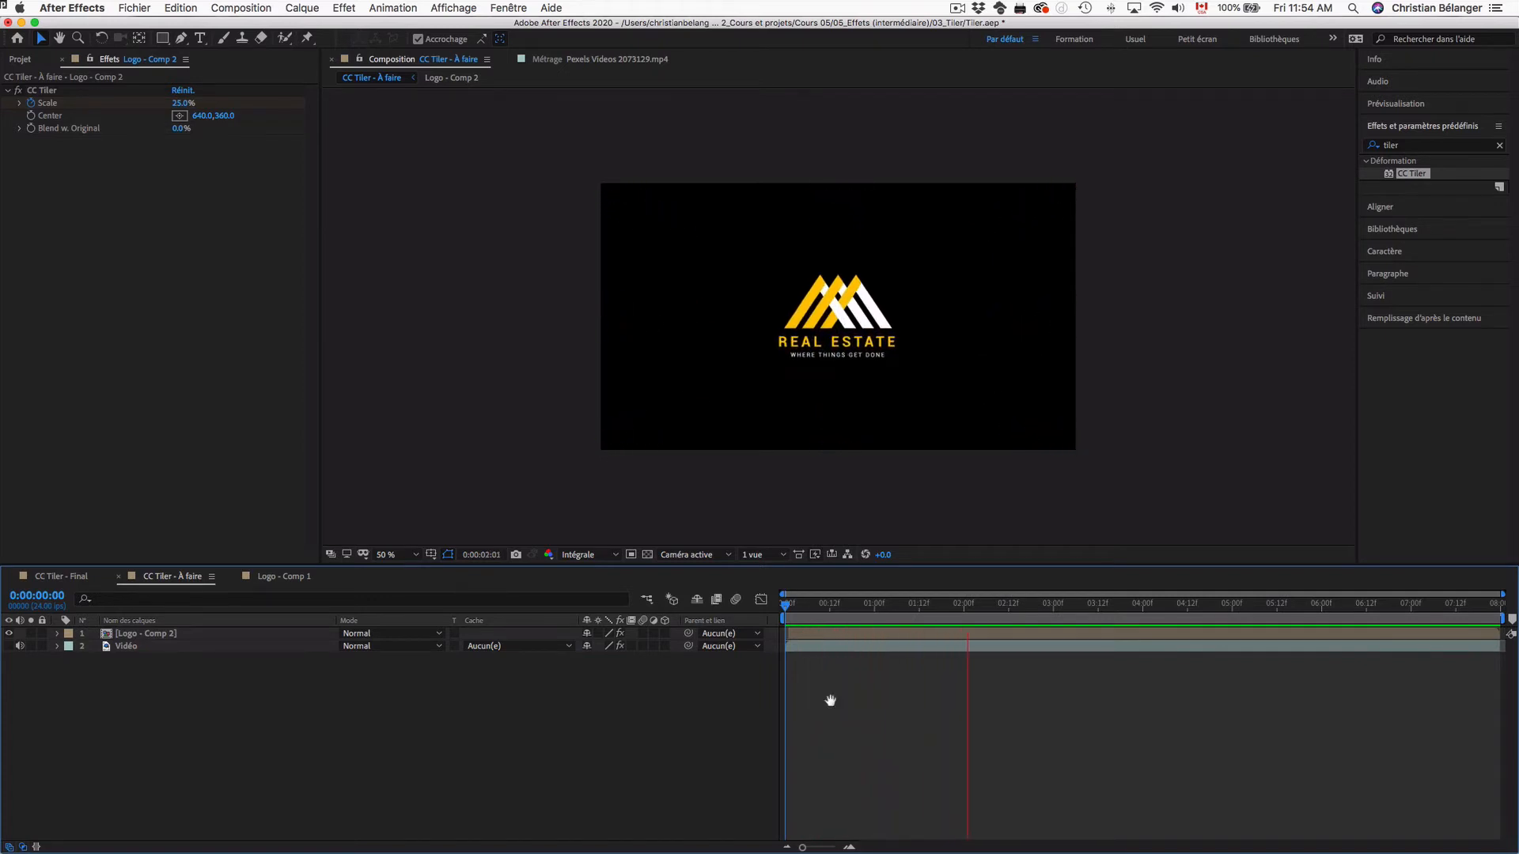
{"action": "key", "text": "space"}
At frame 5, set the CC Tiler Center to 564, 146 and Blend w. Original to 51%, and scrub to about 3 seconds.
{"action": "left_click_drag", "start_coordinate": [840, 616], "coordinate": [802, 609]}
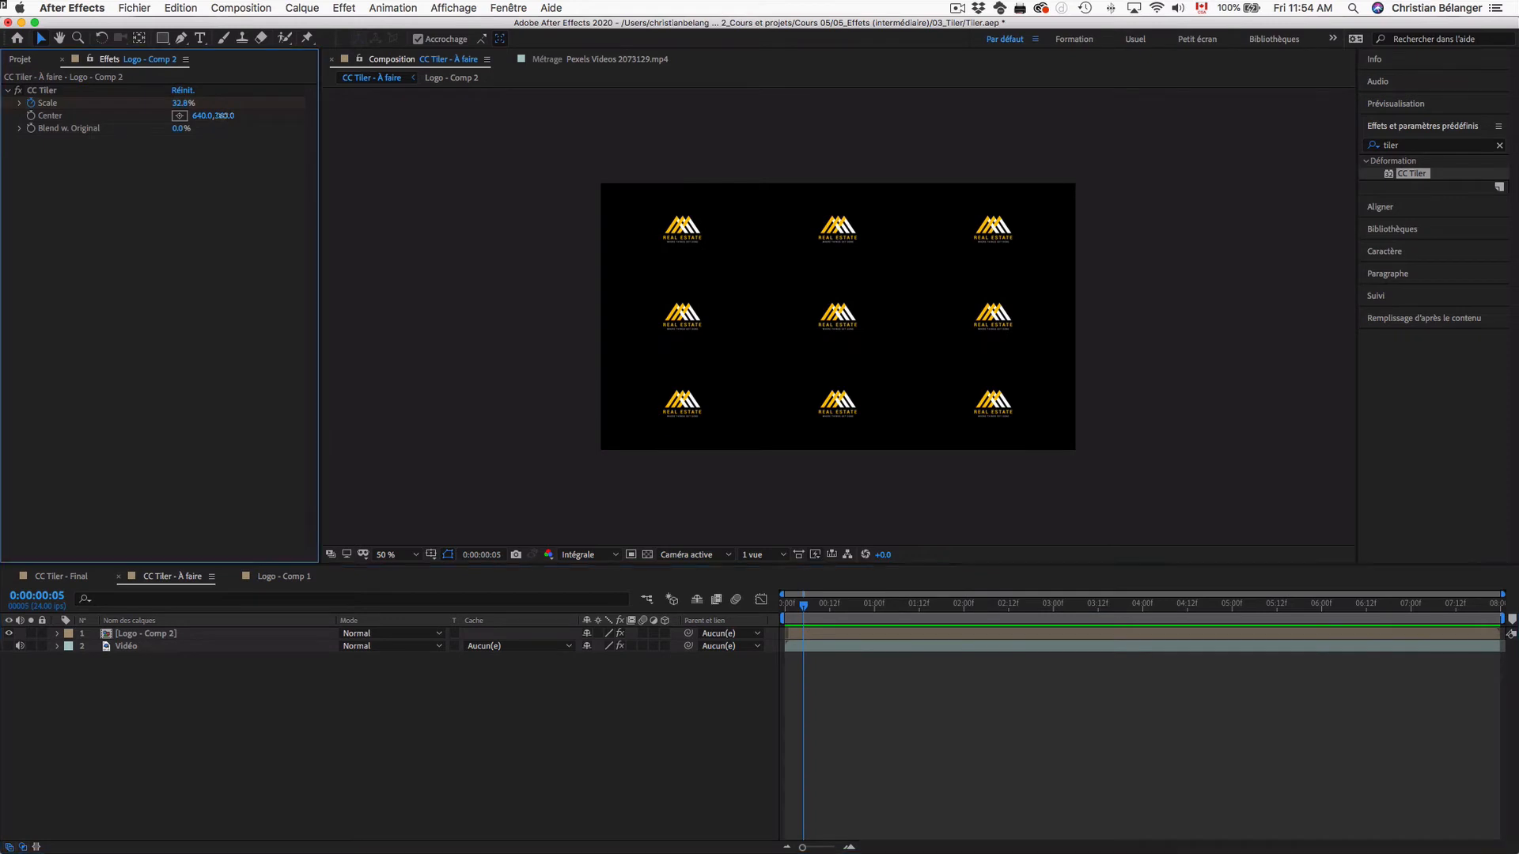
{"action": "left_click", "coordinate": [42, 90]}
{"action": "left_click_drag", "start_coordinate": [839, 317], "coordinate": [839, 237]}
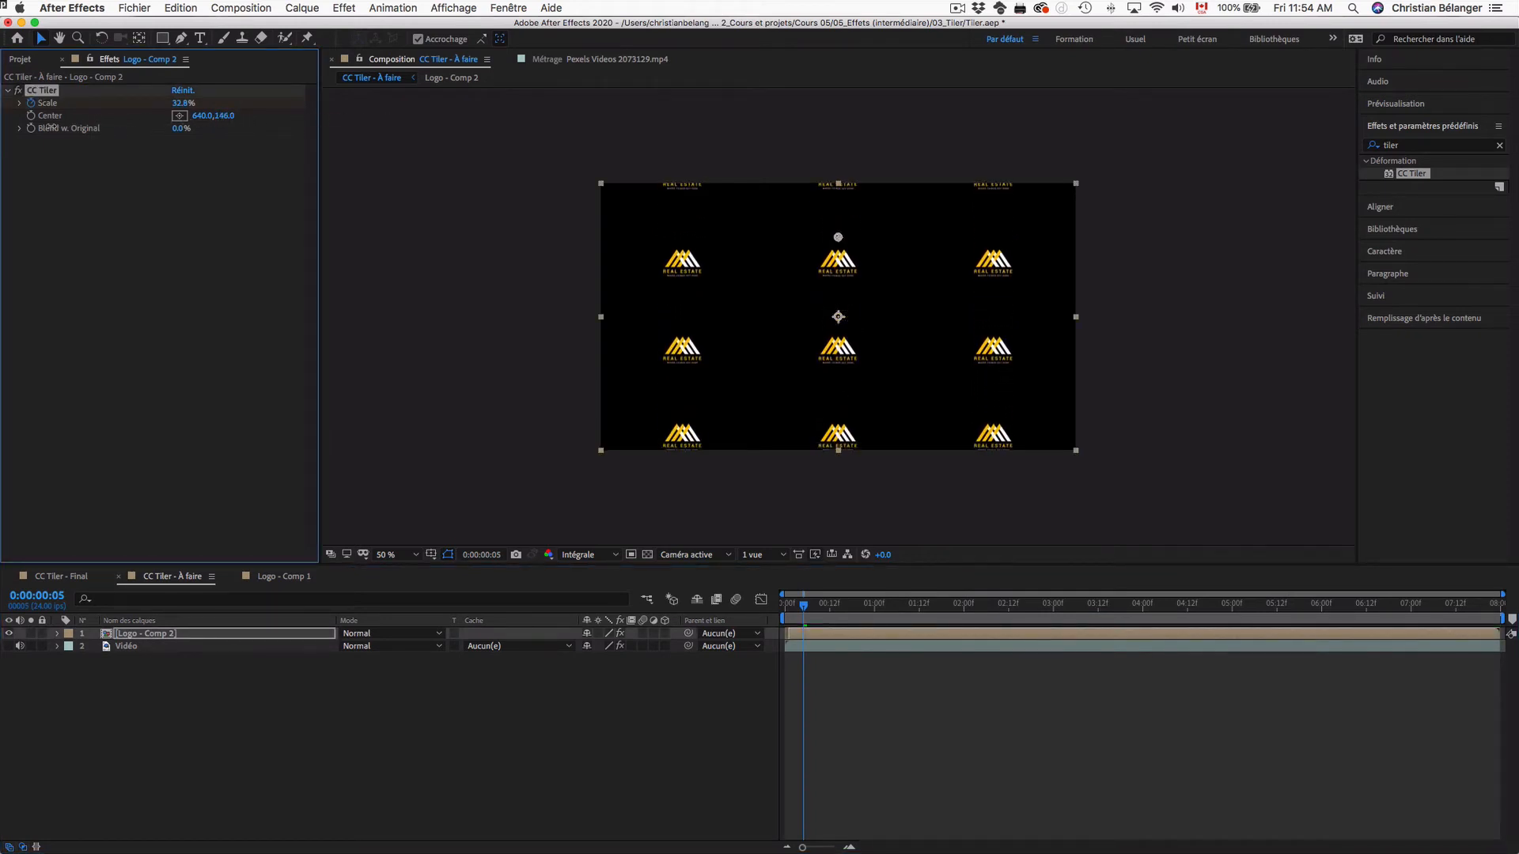
{"action": "mouse_move", "coordinate": [202, 116]}
{"action": "left_mouse_down"}
{"action": "mouse_move", "coordinate": [394, 114]}
{"action": "mouse_move", "coordinate": [127, 115]}
{"action": "mouse_move", "coordinate": [265, 126]}
{"action": "mouse_move", "coordinate": [229, 127]}
{"action": "left_mouse_up"}
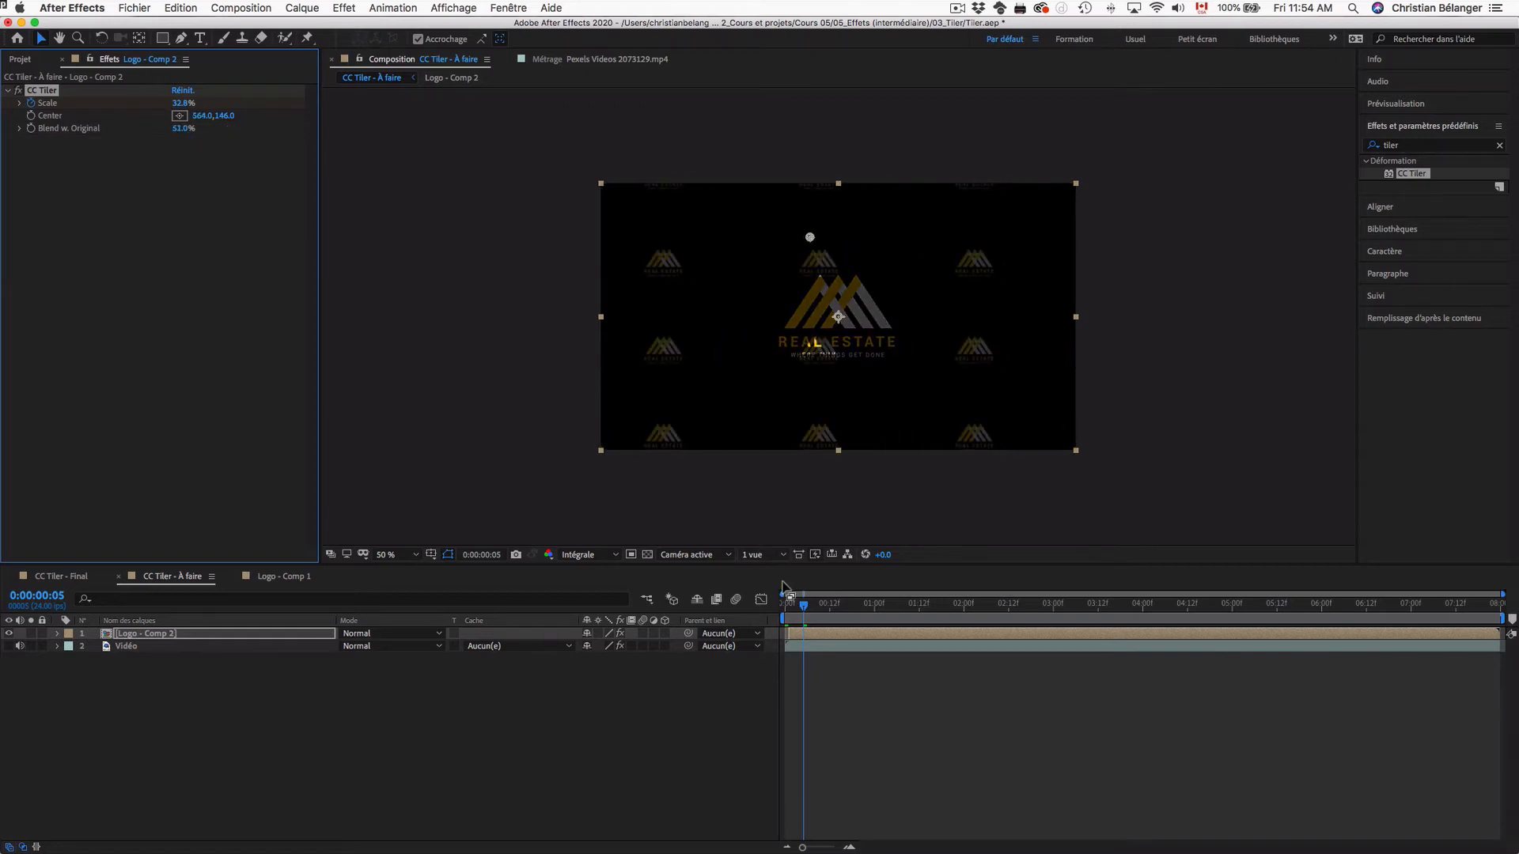
{"action": "left_click_drag", "start_coordinate": [804, 607], "coordinate": [1067, 609]}
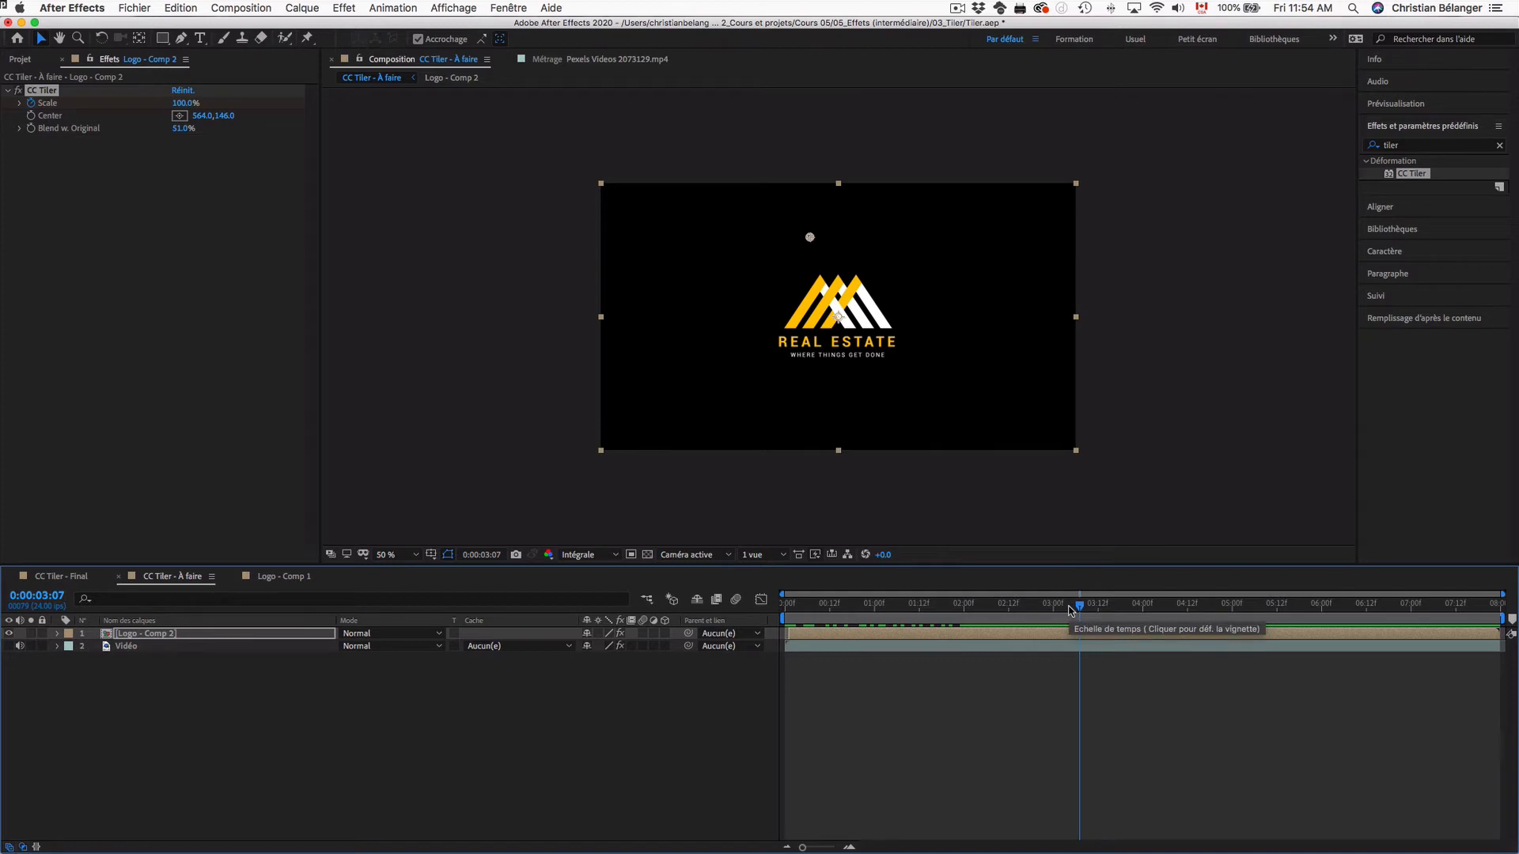
{"action": "left_click", "coordinate": [875, 744]}
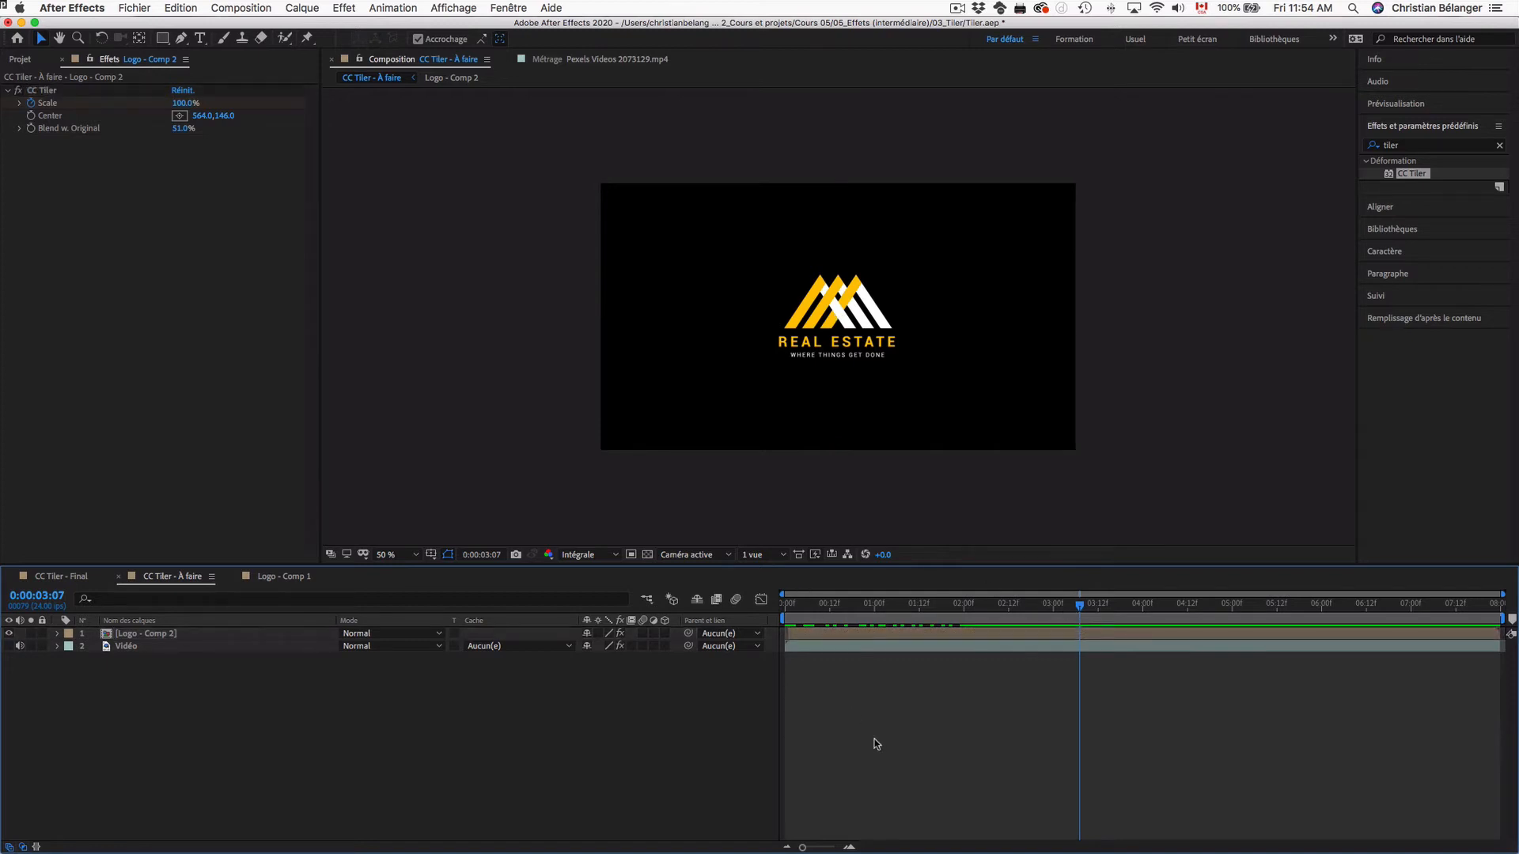
Close the Tiler project, switch to Finder and open Bend it.aep from the 04_Bend it folder.
{"action": "key", "text": "super+w"}
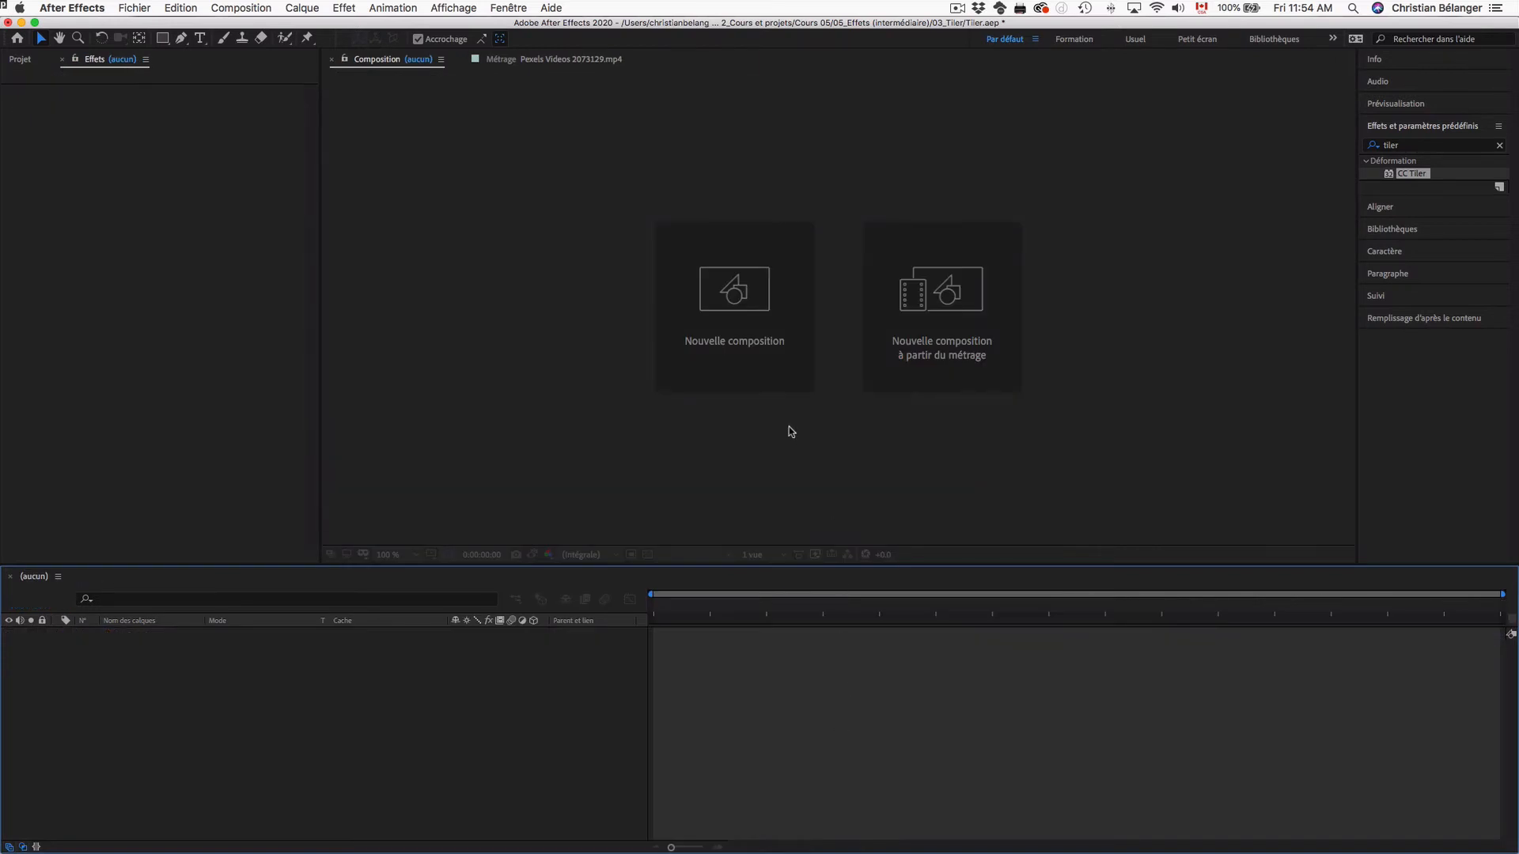
{"action": "key", "text": "super+alt+n"}
{"action": "left_click", "coordinate": [737, 463]}
{"action": "key", "text": "super+Tab"}
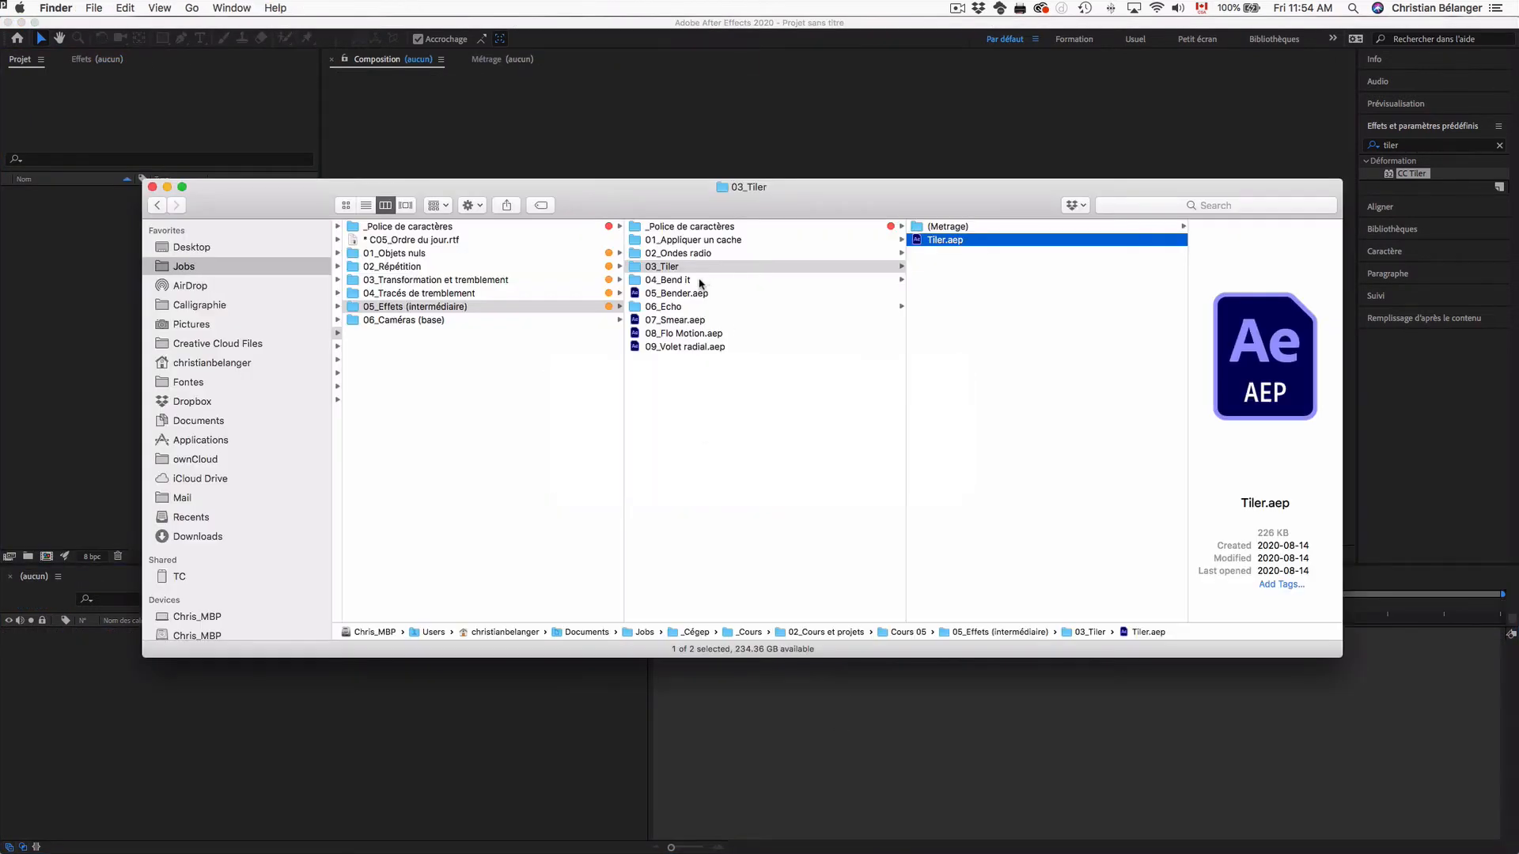
{"action": "left_click", "coordinate": [699, 280]}
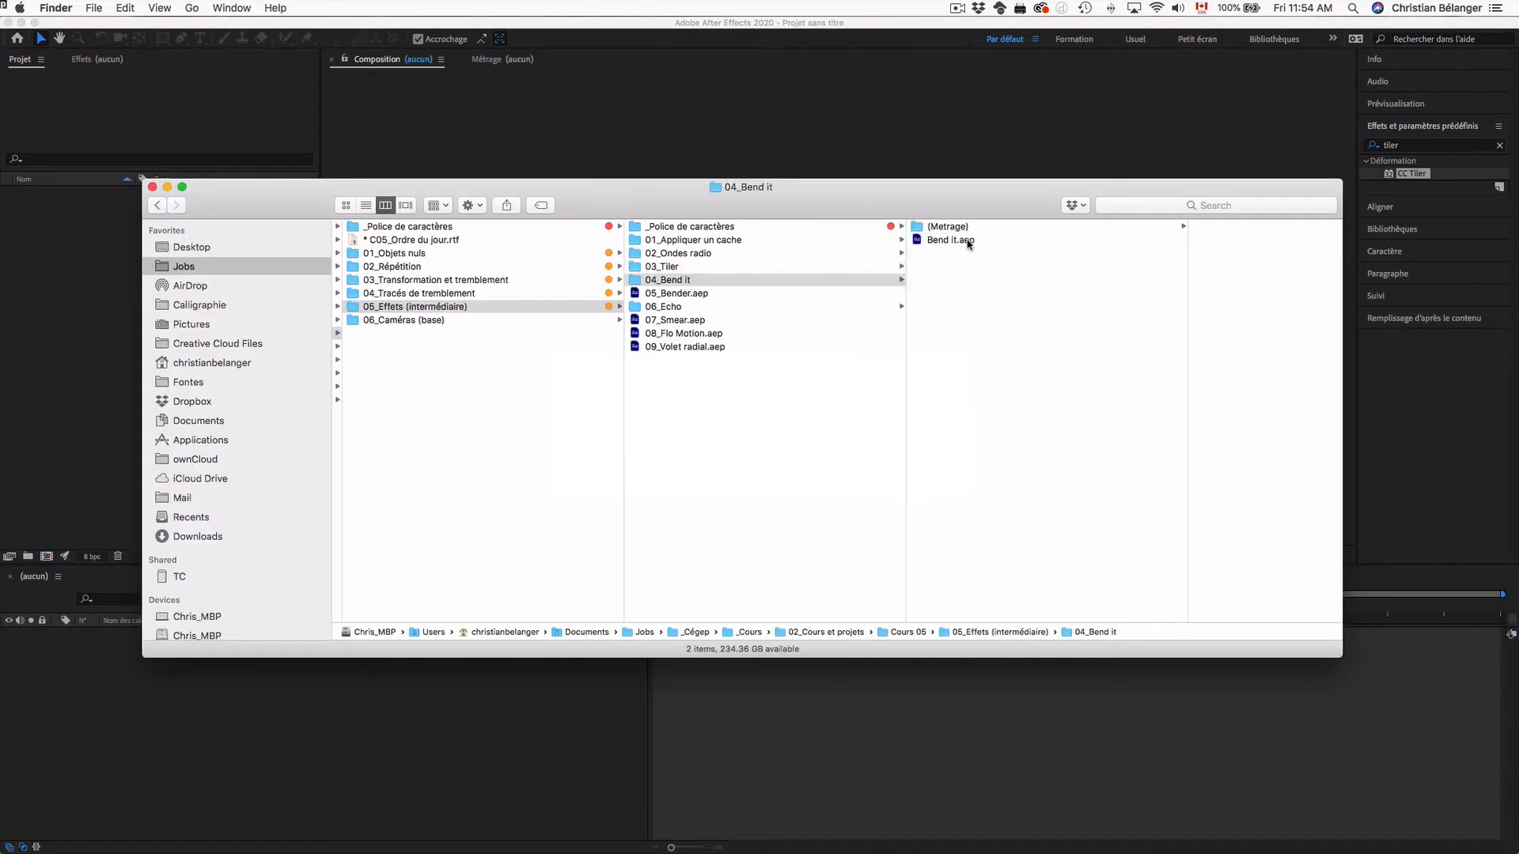
{"action": "double_click", "coordinate": [967, 240]}
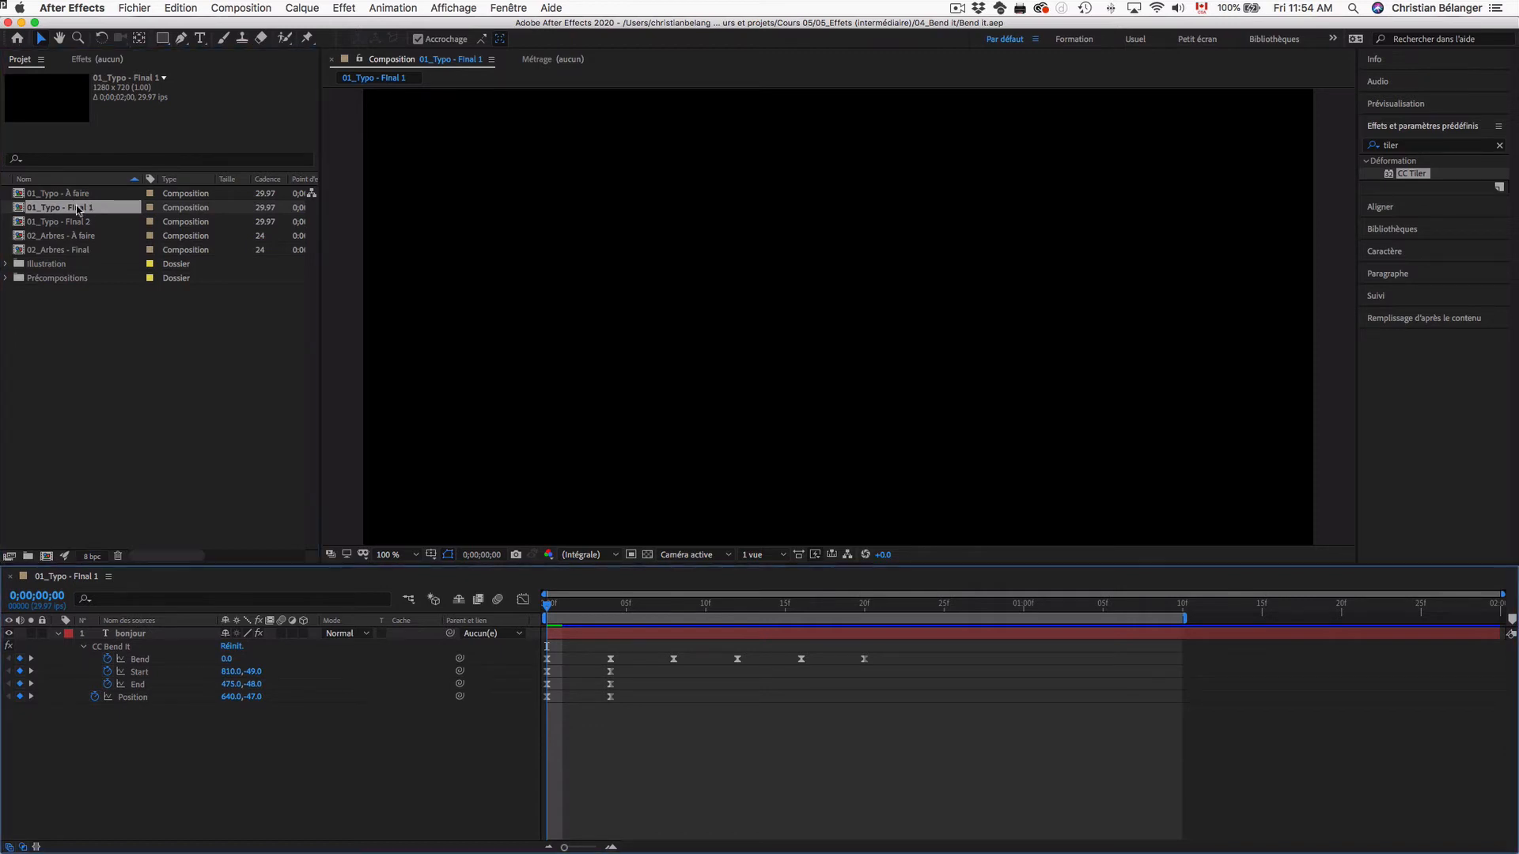
Preview the finished compositions 01_Typo - Final 1, 01_Typo - Final 2 and 02_Arbres - Final.
{"action": "key", "text": "space"}
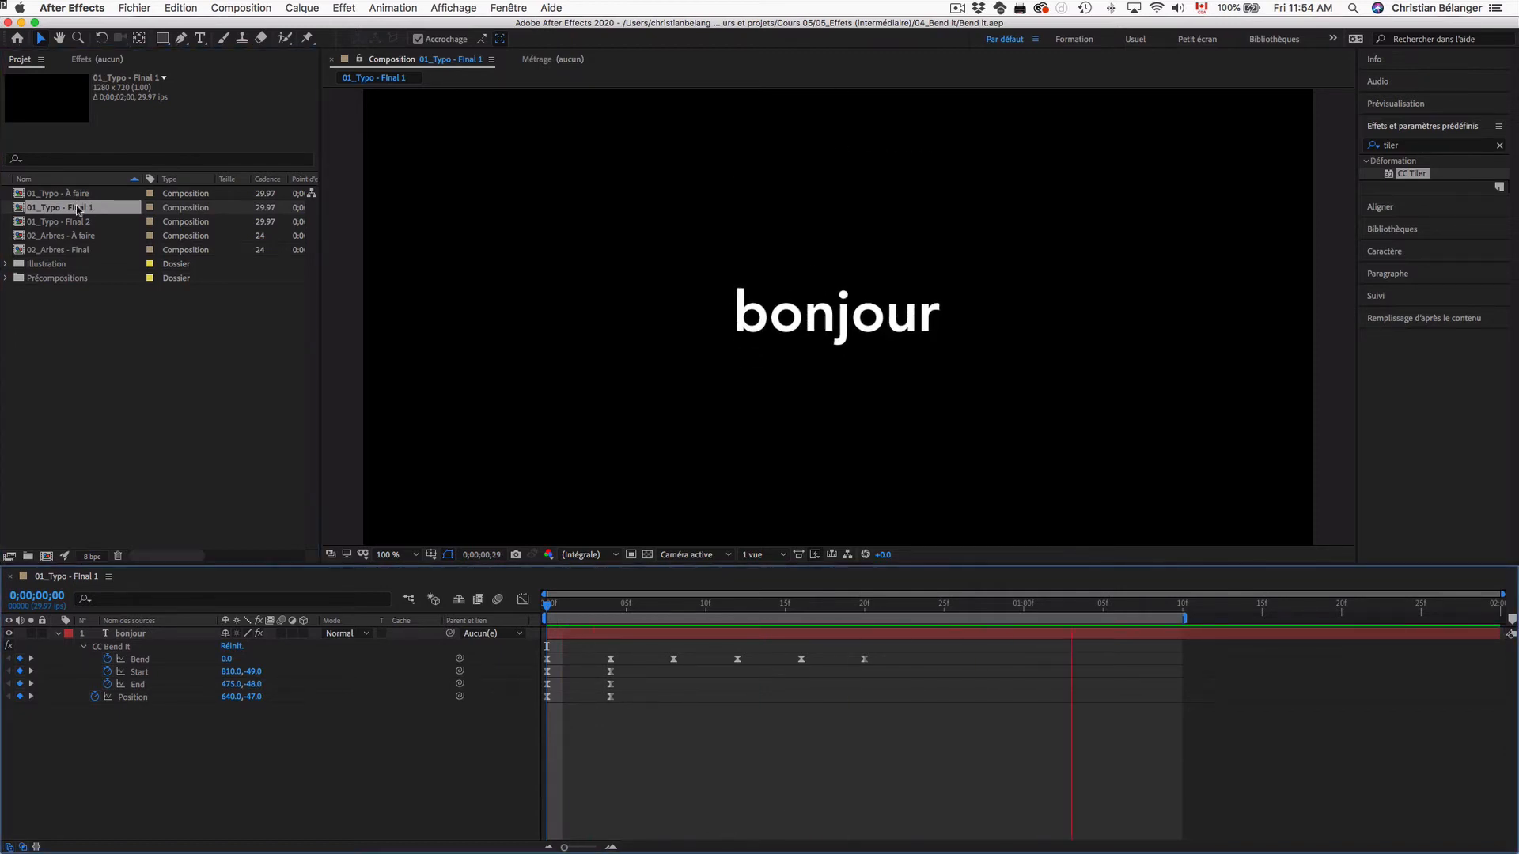
{"action": "double_click", "coordinate": [76, 223]}
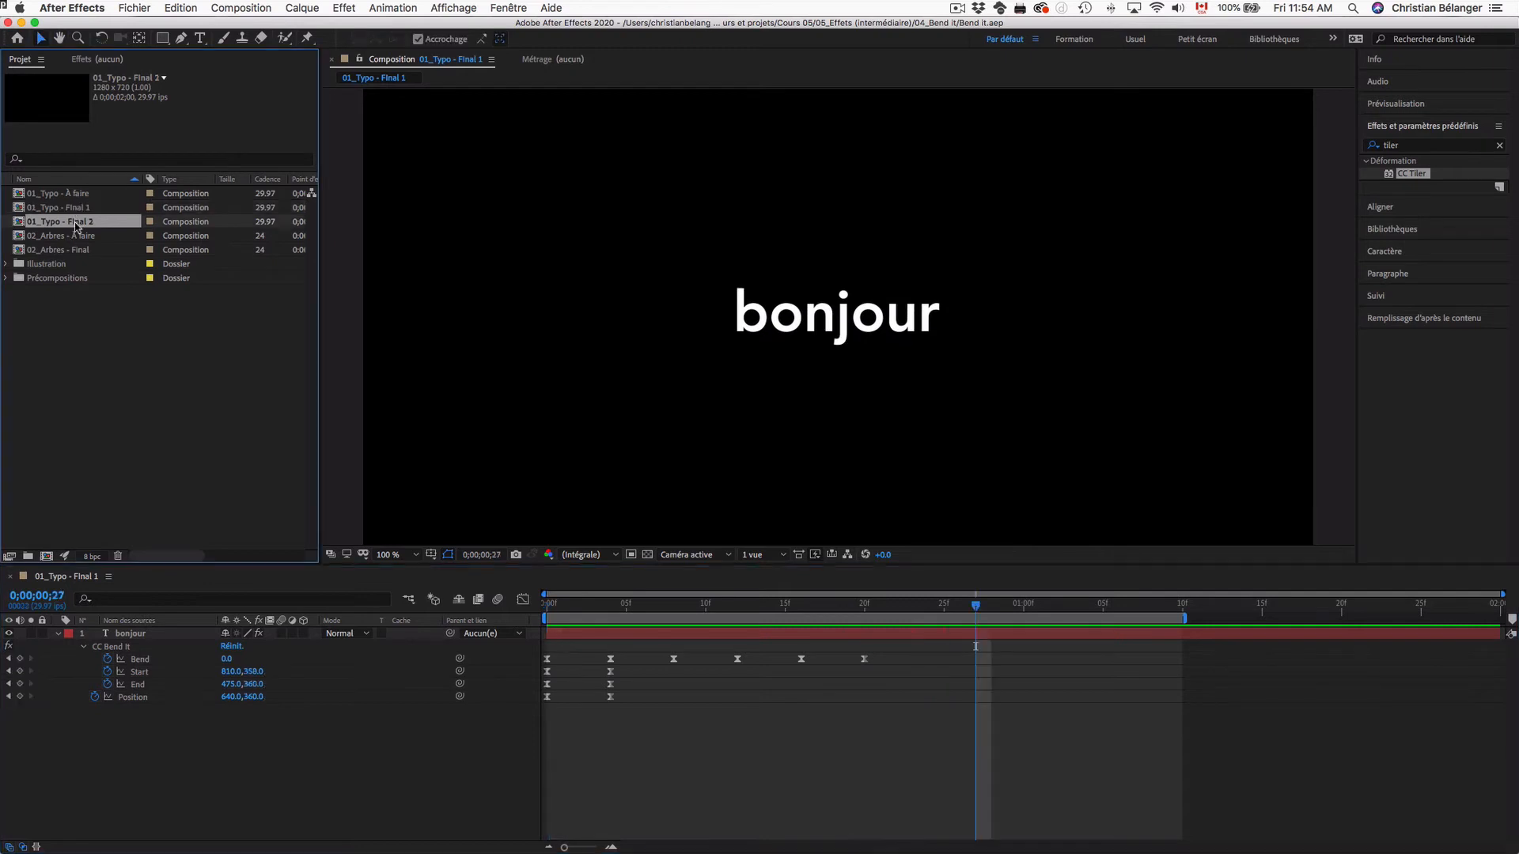
{"action": "key", "text": "space"}
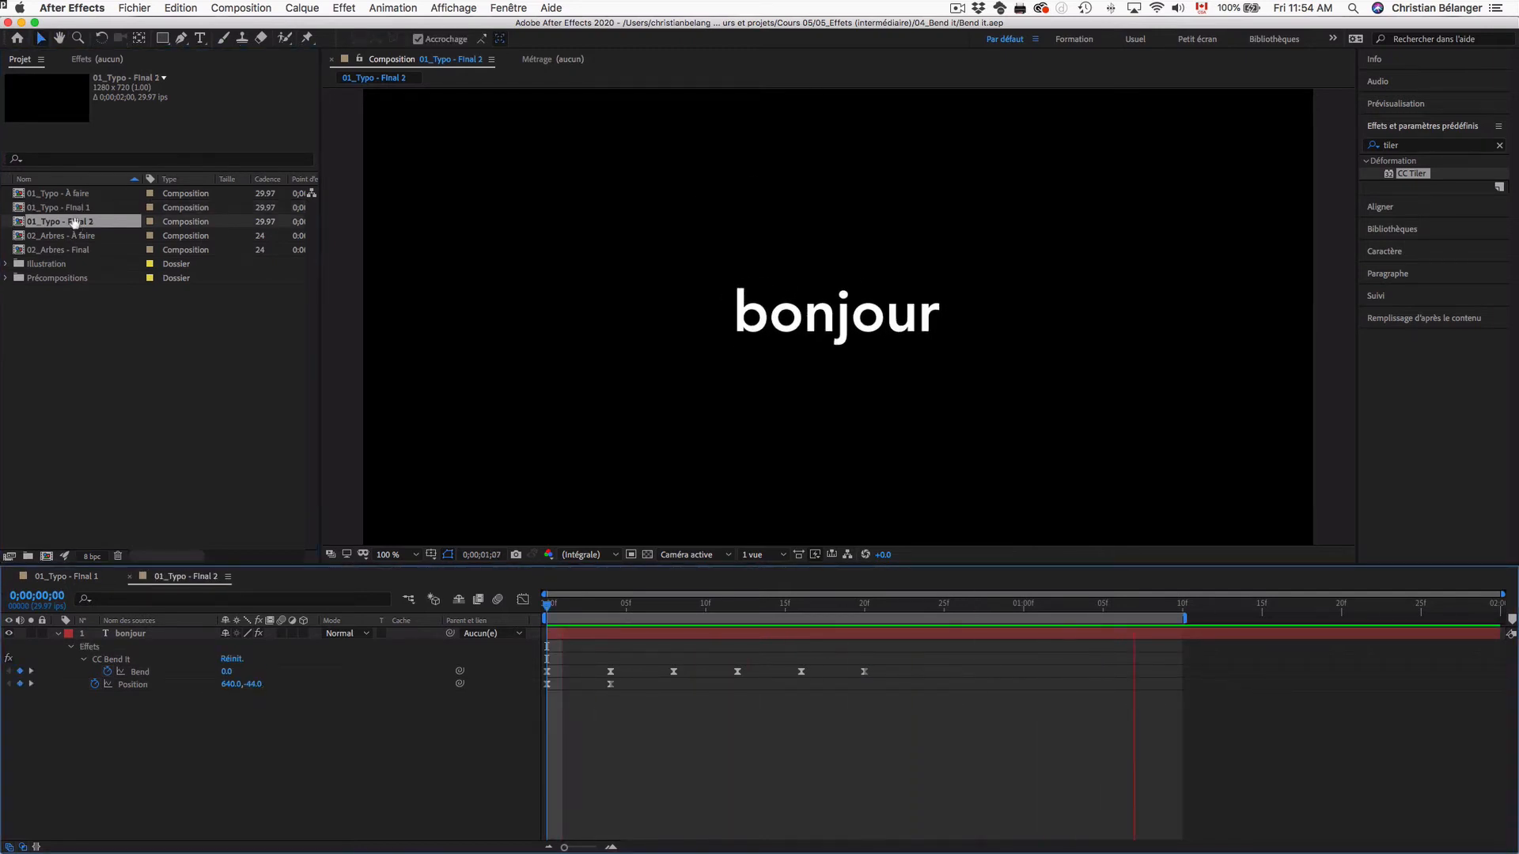
{"action": "key", "text": "space"}
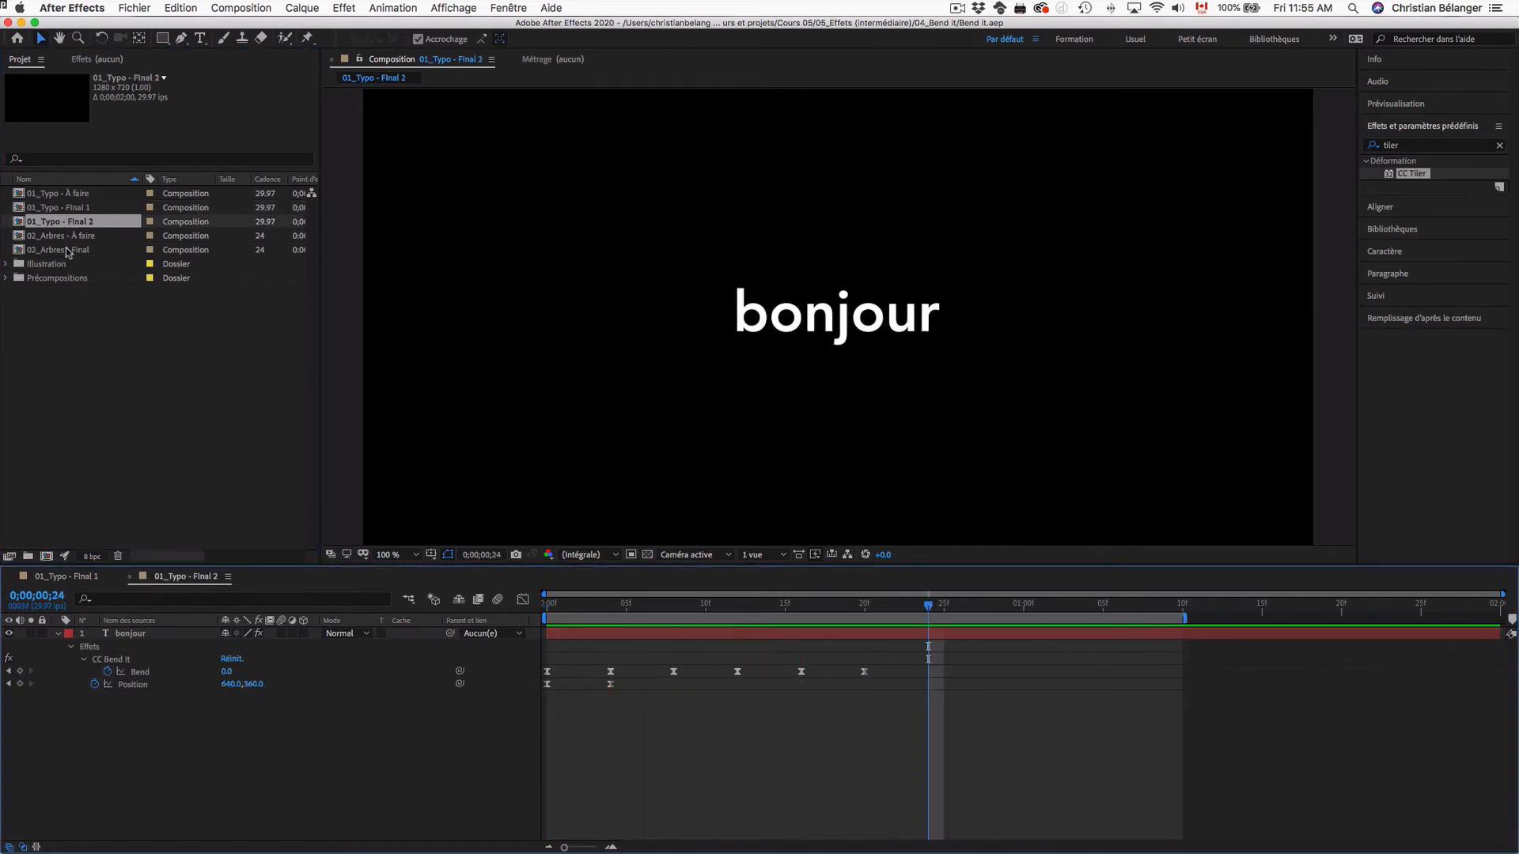
{"action": "double_click", "coordinate": [67, 250]}
{"action": "key", "text": "space"}
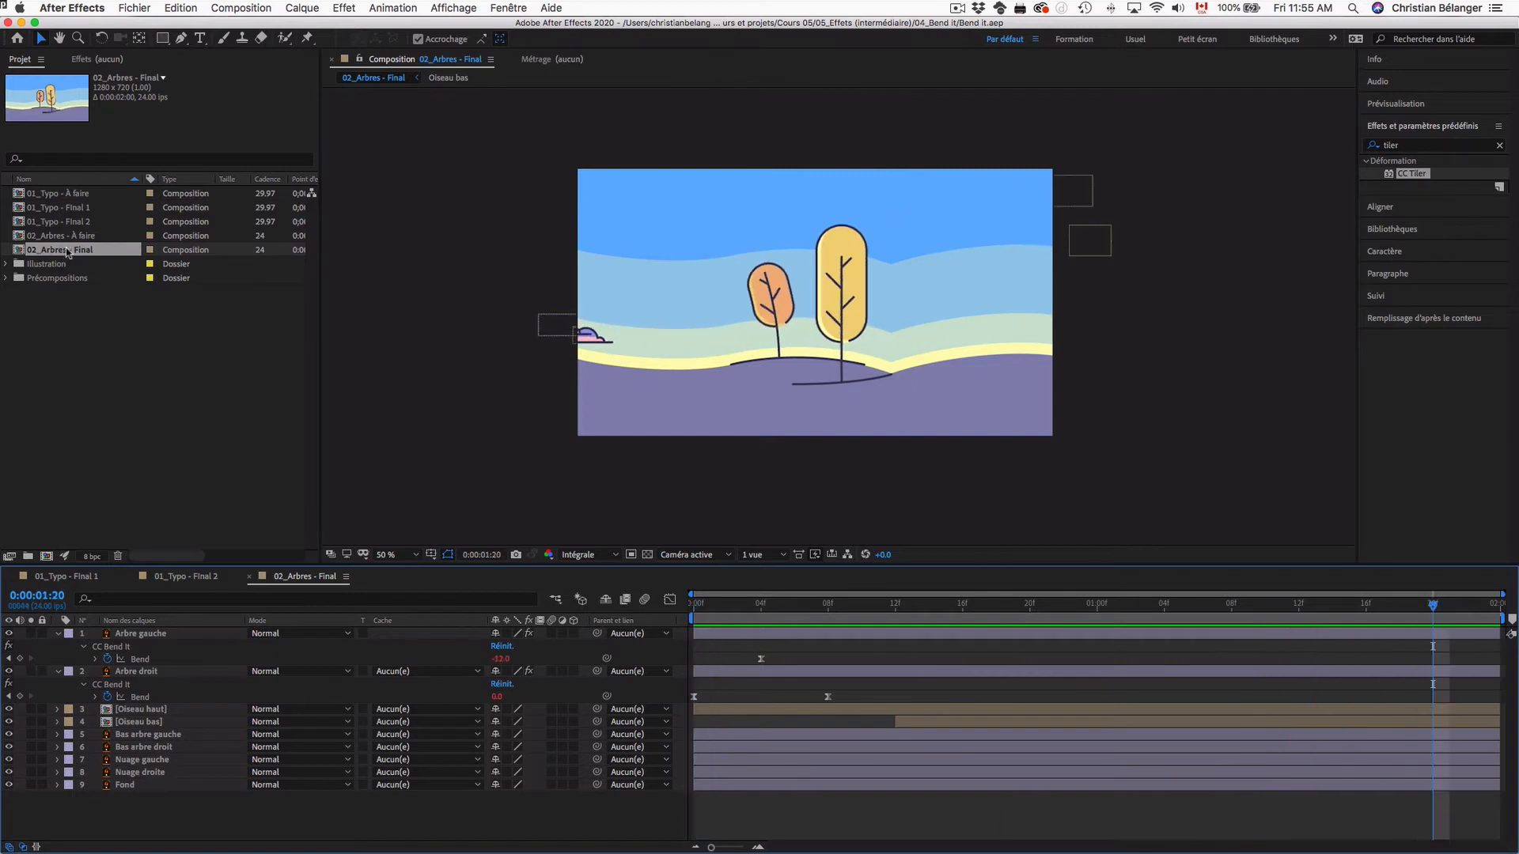
Open the 01_Typo - À faire composition and apply the CC Bend It effect to the bonjour text layer.
{"action": "double_click", "coordinate": [77, 199]}
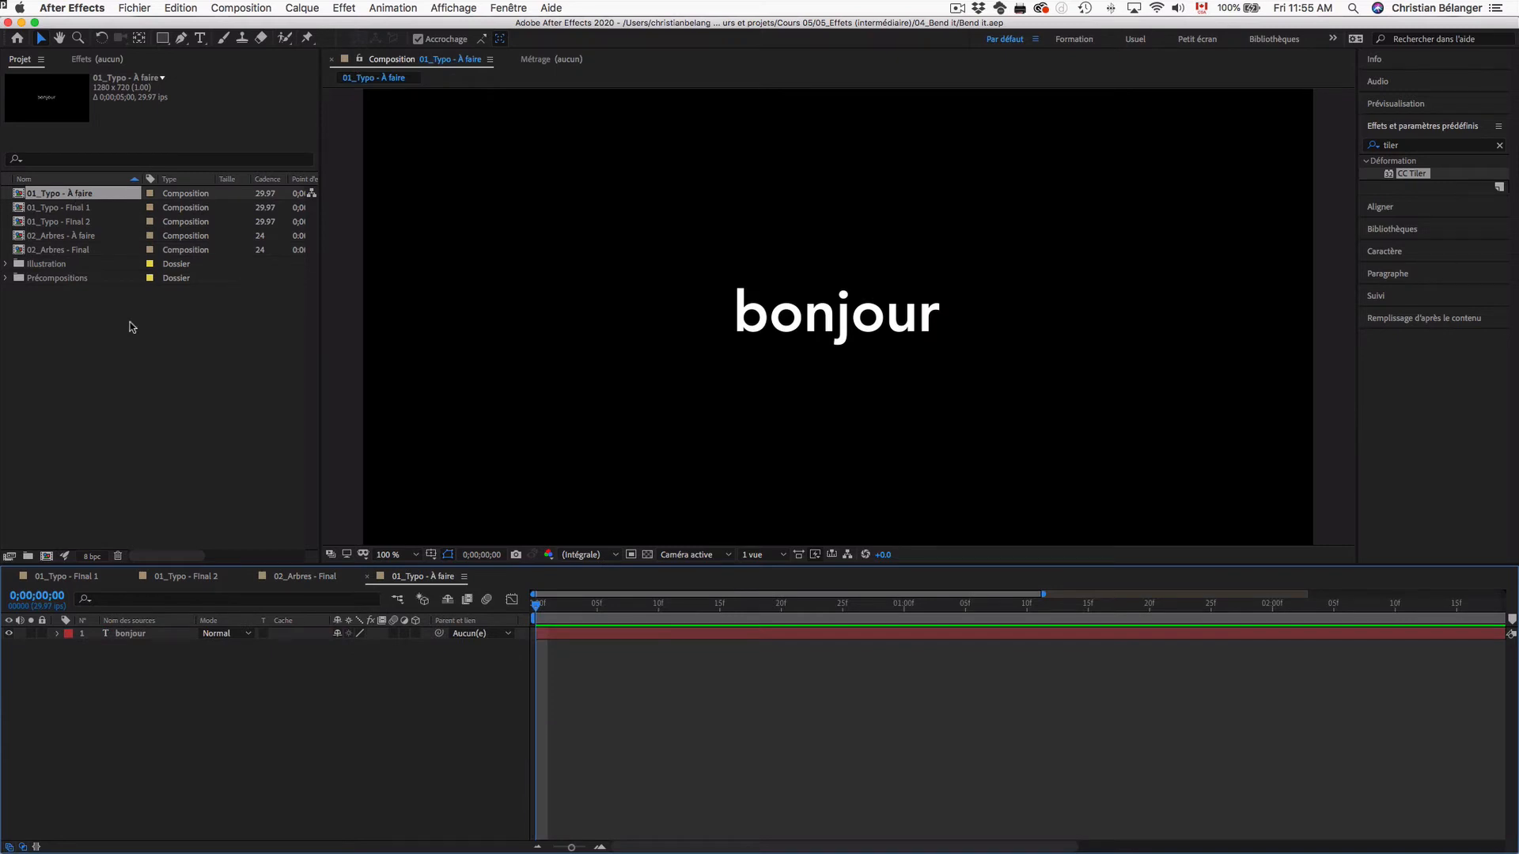
{"action": "left_click", "coordinate": [1417, 146]}
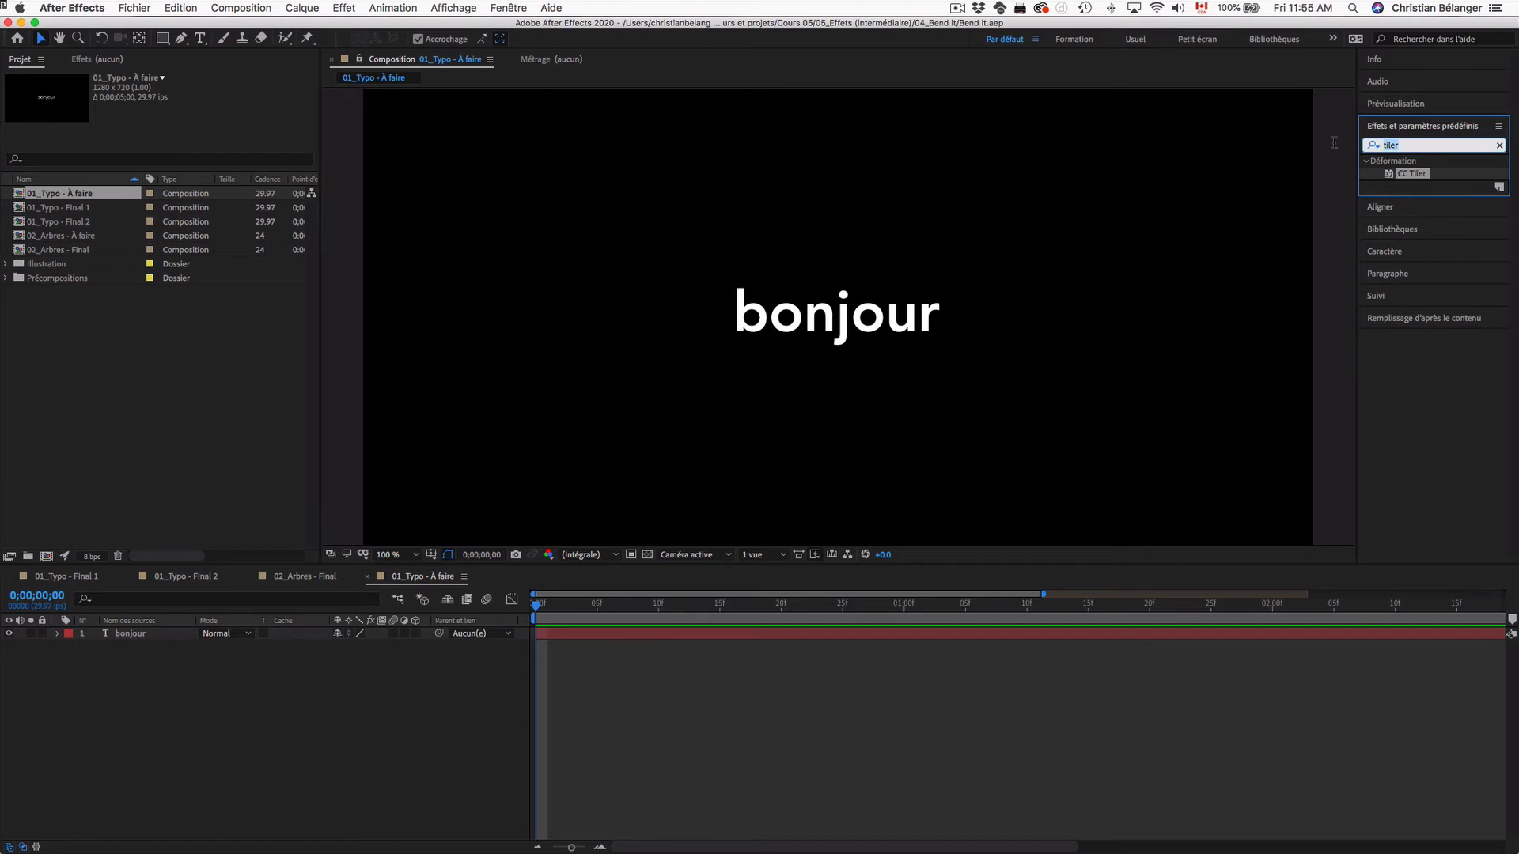
{"action": "type", "text": "bend"}
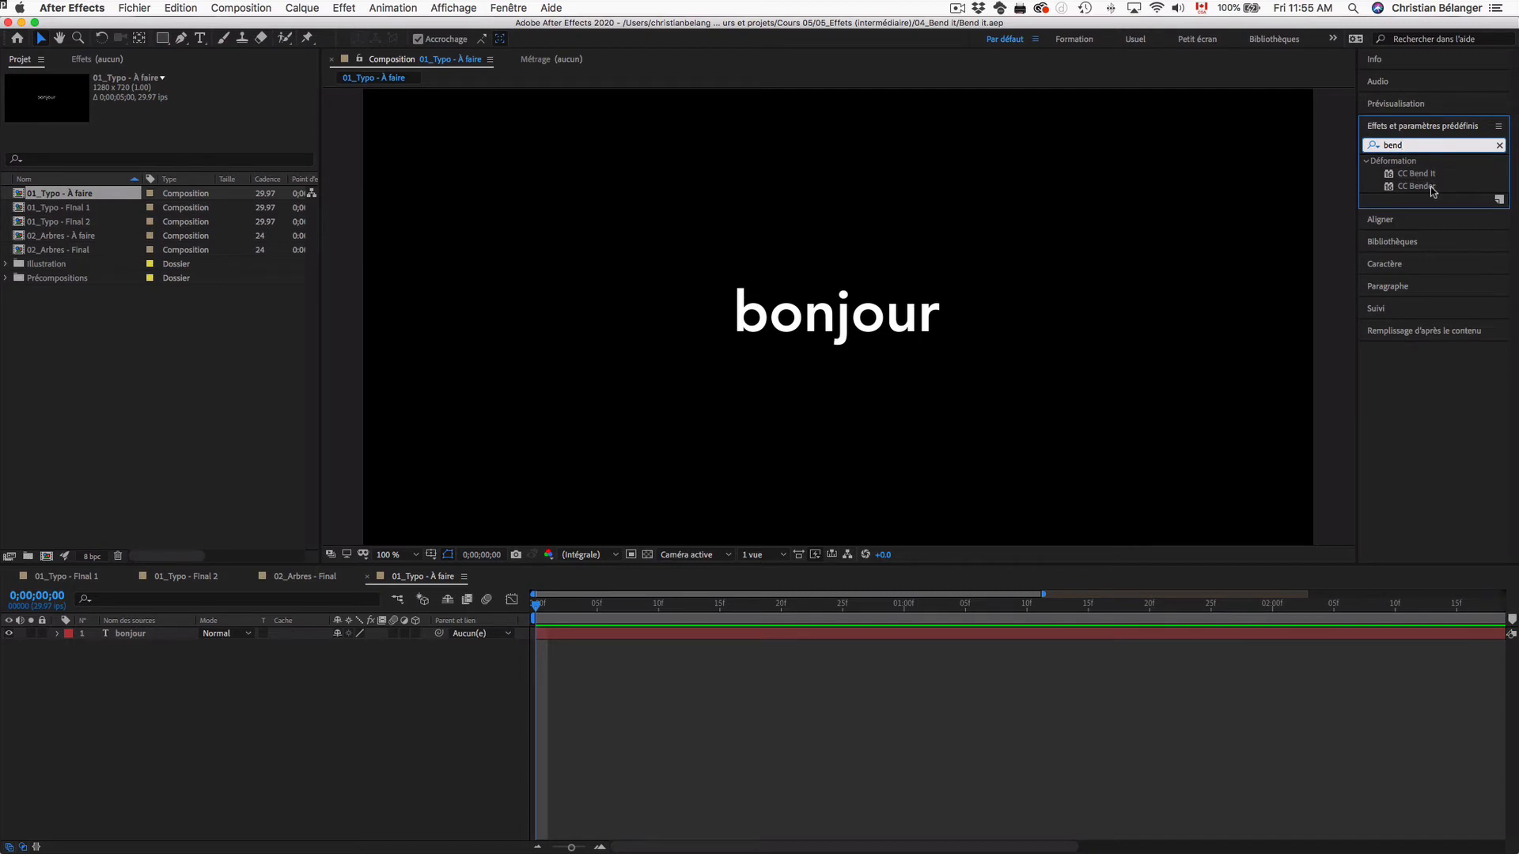
{"action": "left_click", "coordinate": [1416, 173]}
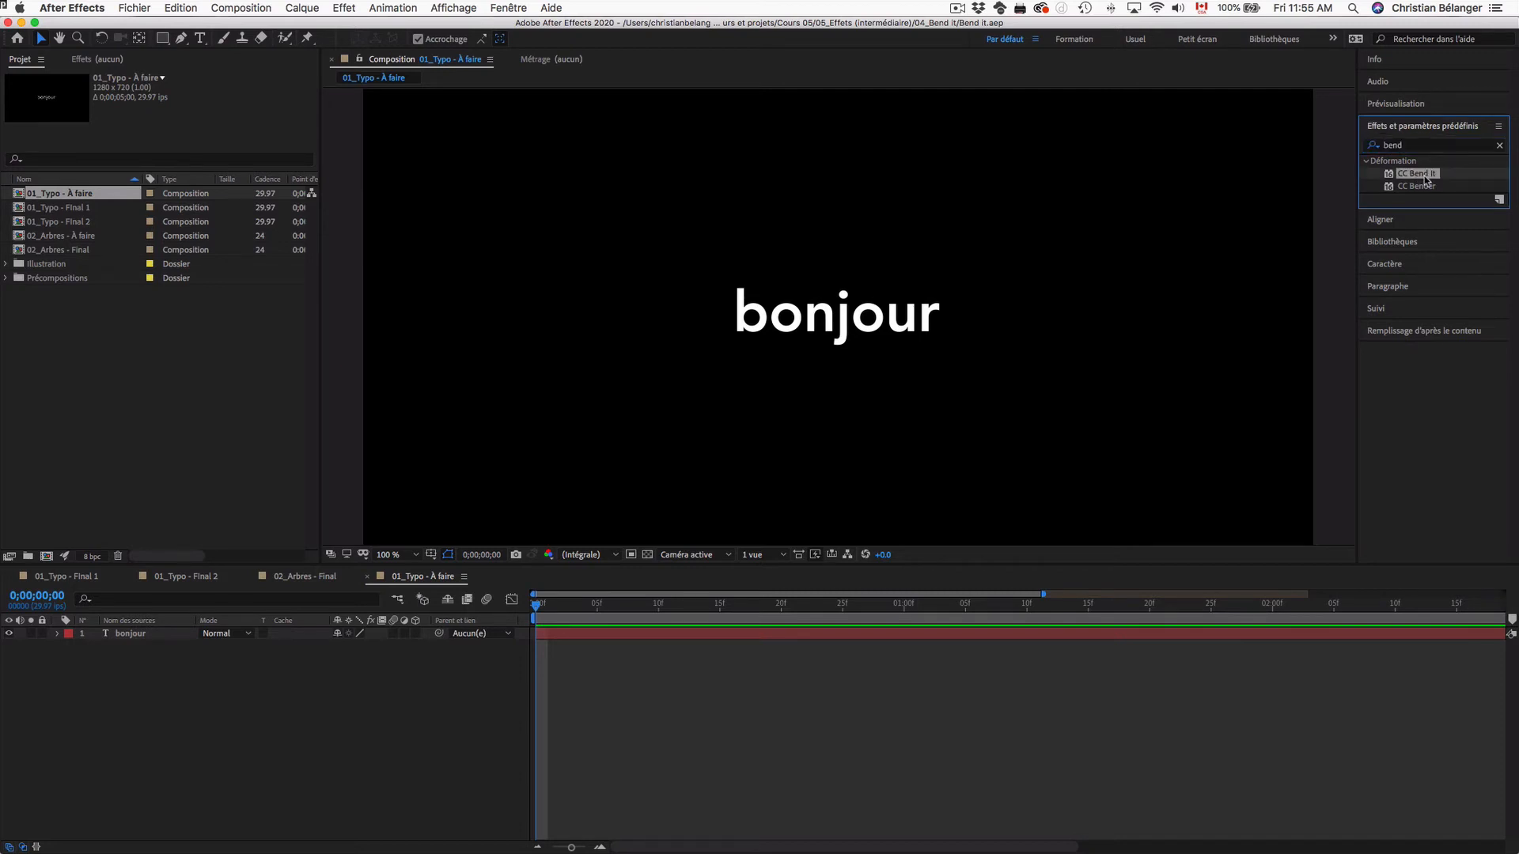
{"action": "left_click_drag", "start_coordinate": [1426, 180], "coordinate": [899, 314]}
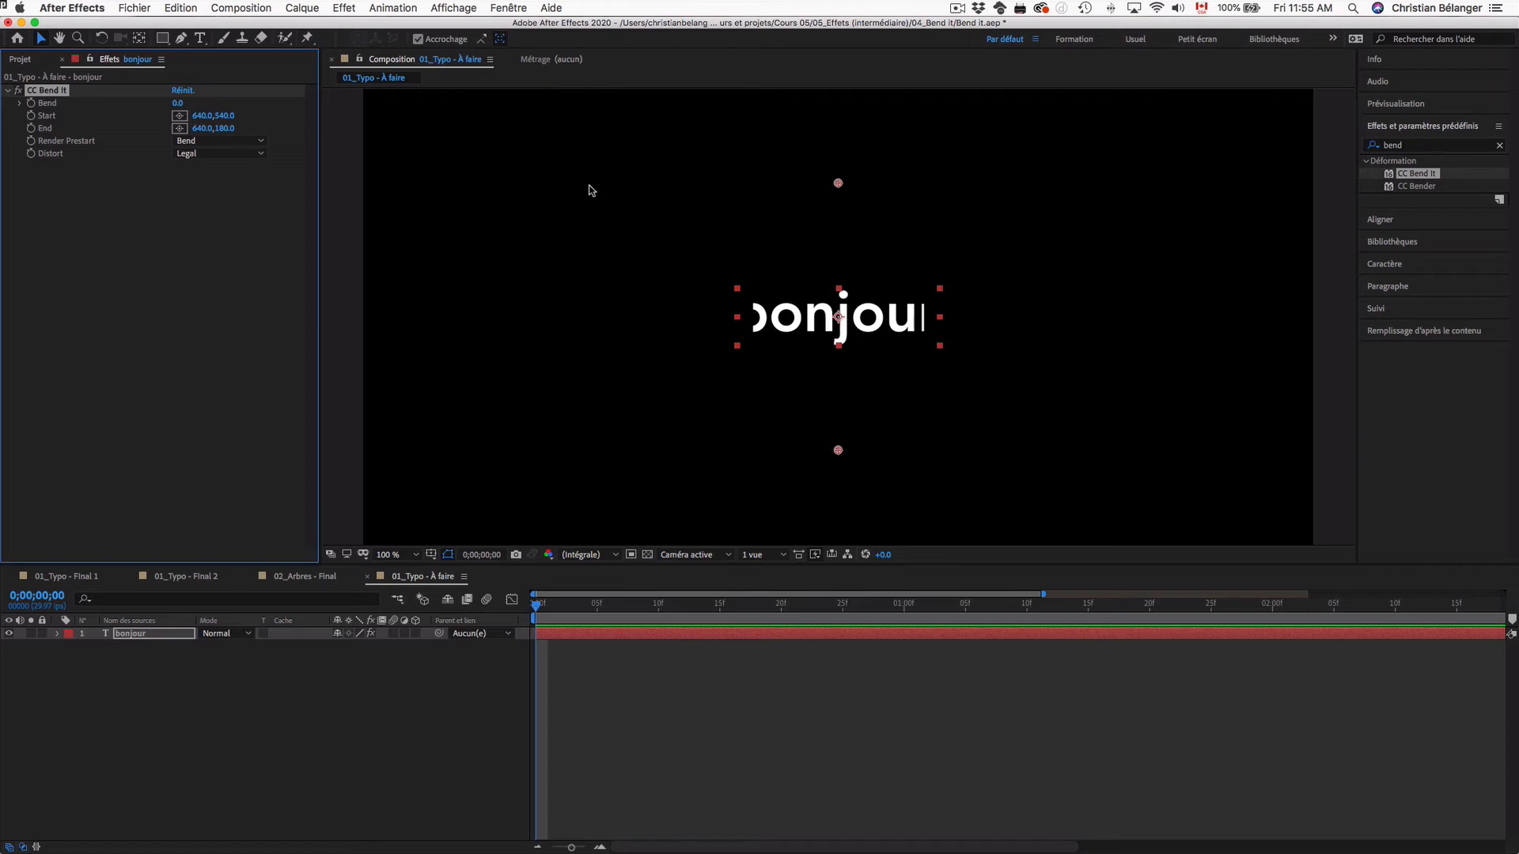
Place the CC Bend It Start point at about 794, 359 and the End point at about 414, 358, on either side of the word.
{"action": "left_click_drag", "start_coordinate": [838, 185], "coordinate": [746, 211]}
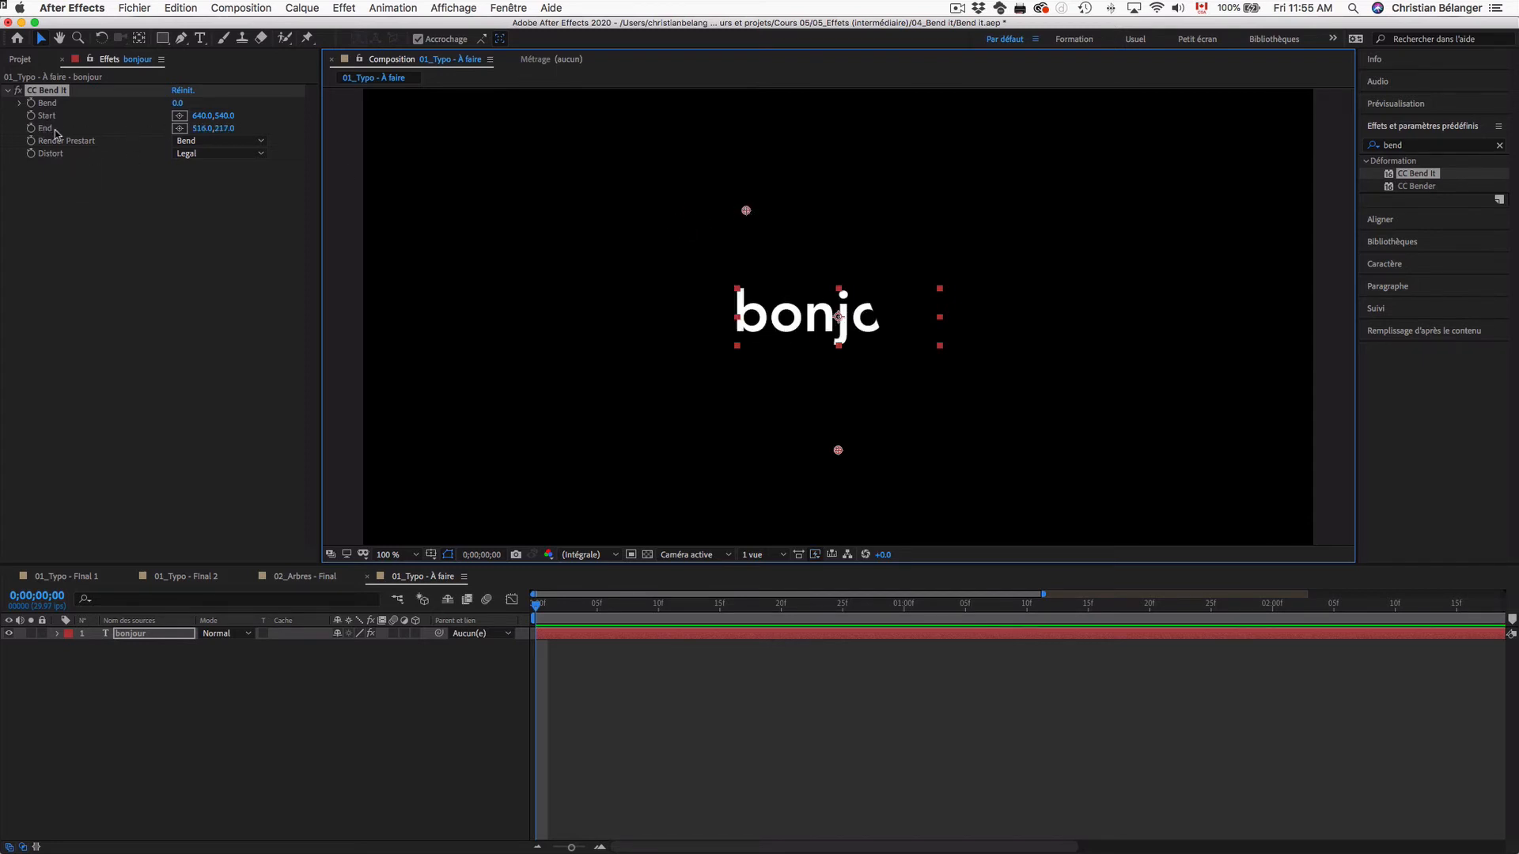
{"action": "mouse_move", "coordinate": [745, 212]}
{"action": "left_mouse_down"}
{"action": "mouse_move", "coordinate": [719, 225]}
{"action": "mouse_move", "coordinate": [745, 236]}
{"action": "mouse_move", "coordinate": [719, 227]}
{"action": "left_mouse_up"}
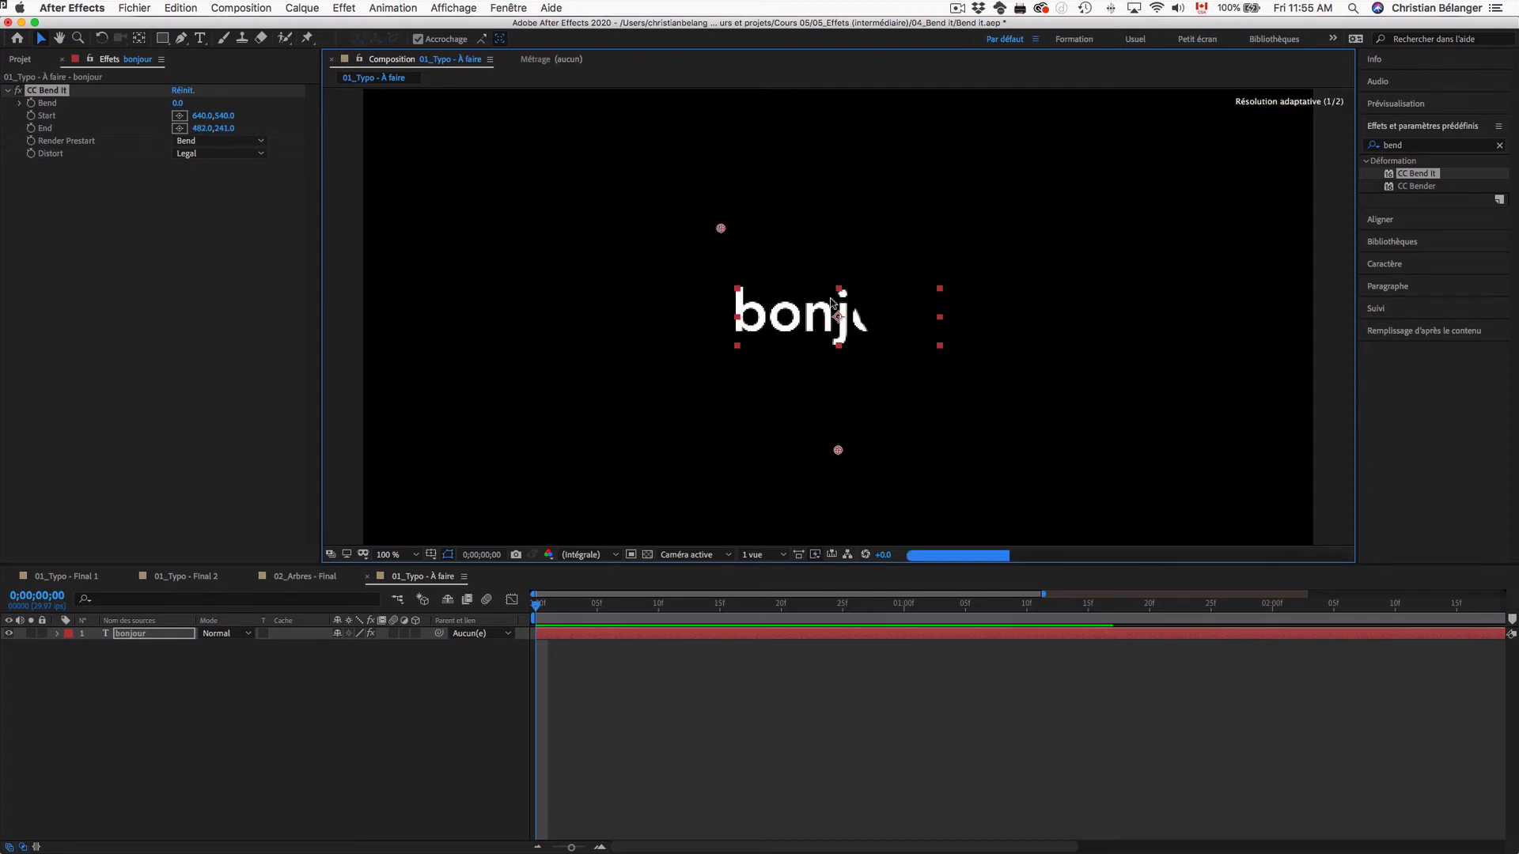
{"action": "left_click_drag", "start_coordinate": [839, 450], "coordinate": [955, 319]}
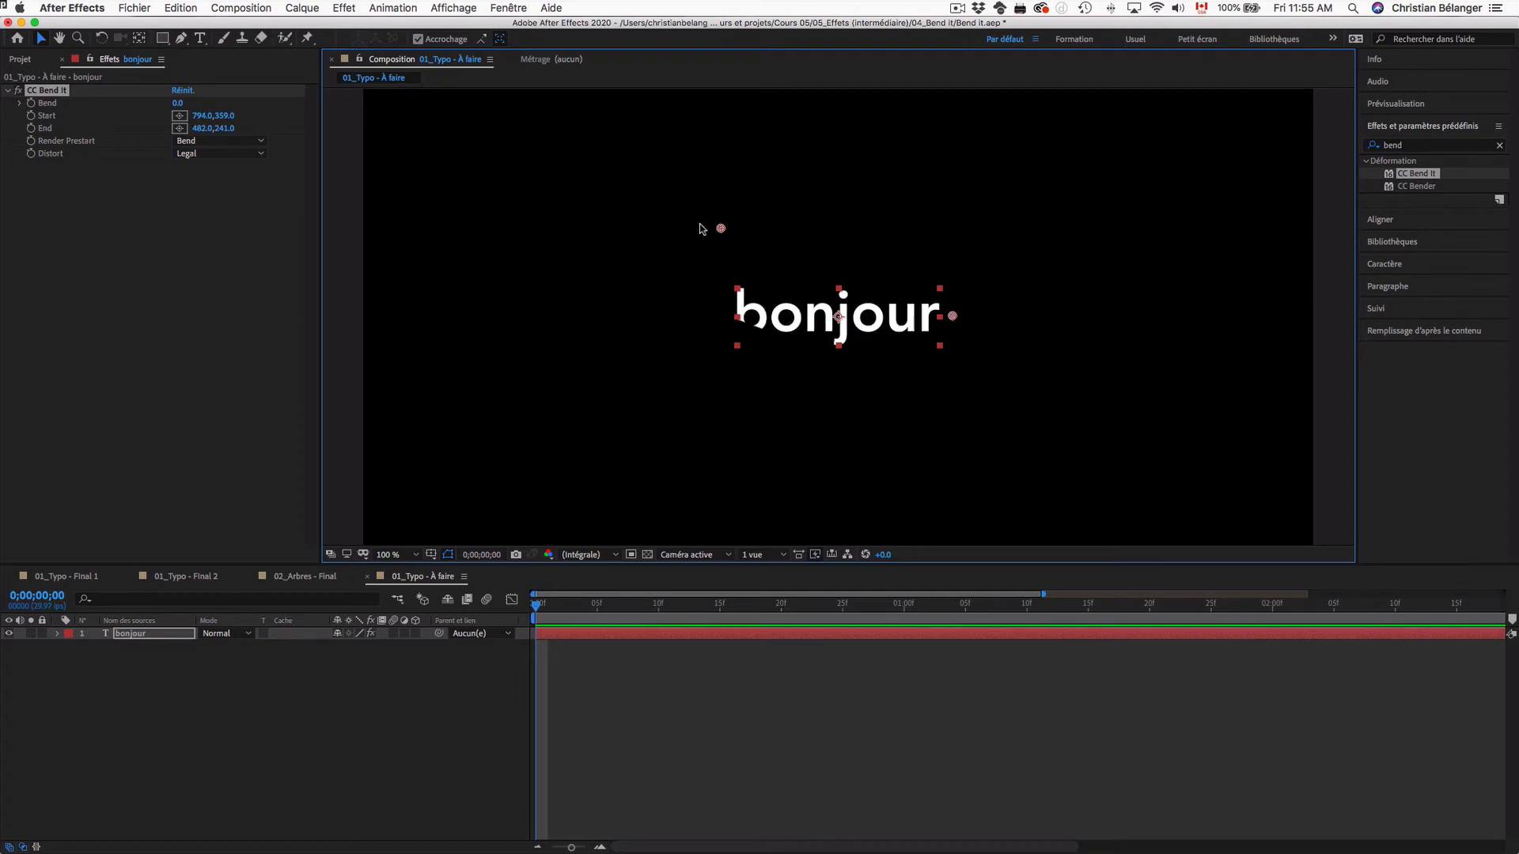
{"action": "left_click_drag", "start_coordinate": [719, 229], "coordinate": [669, 318]}
{"action": "left_click", "coordinate": [48, 106]}
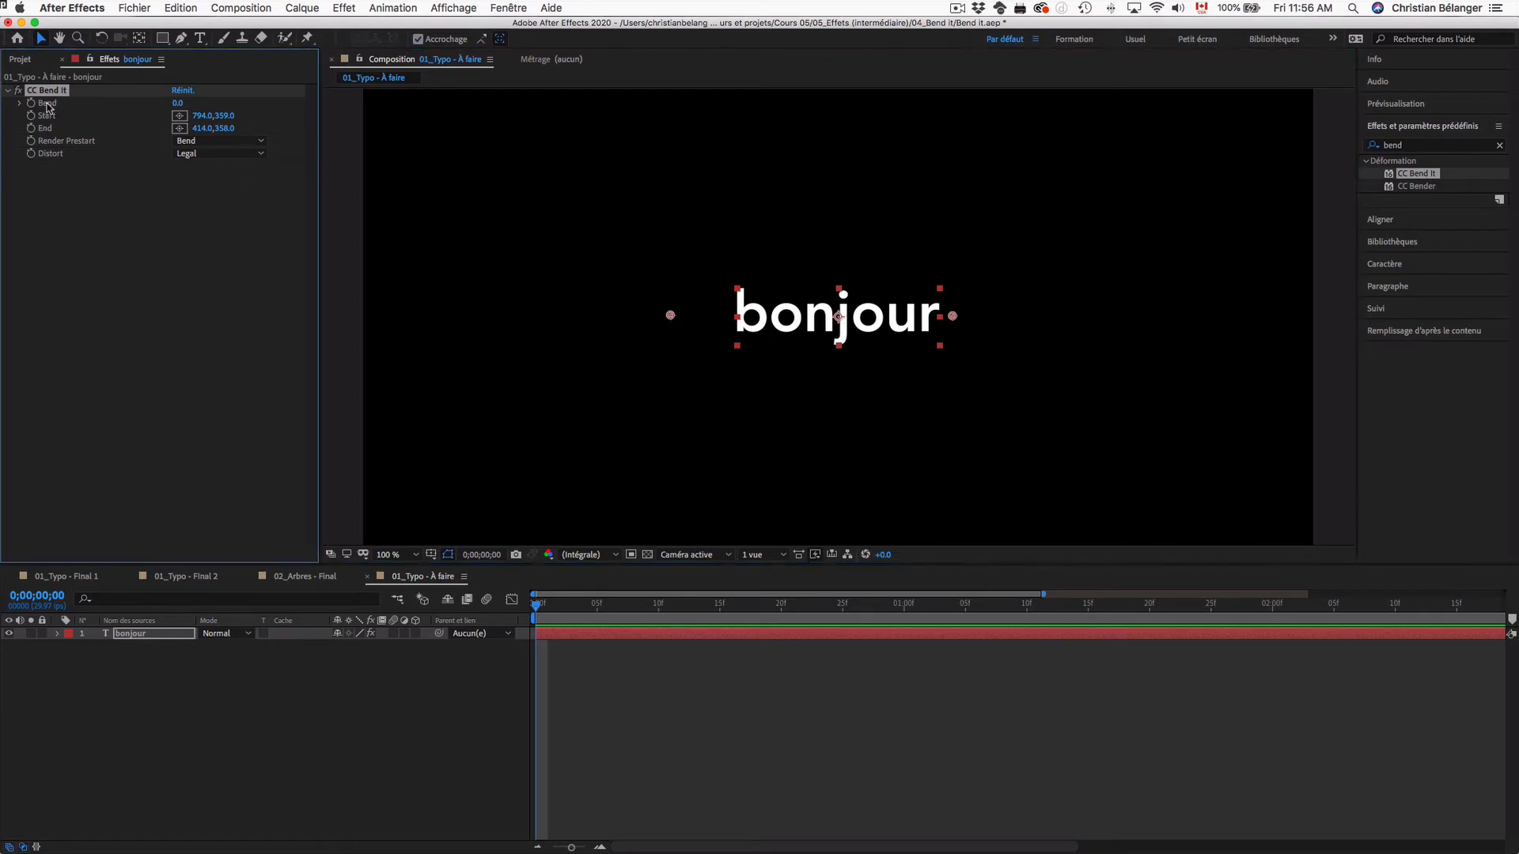
Animate the bonjour layer's Bend from 0 at frame 0 to -10 at frame 5 and reveal its keyframes.
{"action": "mouse_move", "coordinate": [177, 103]}
{"action": "left_mouse_down"}
{"action": "mouse_move", "coordinate": [198, 102]}
{"action": "mouse_move", "coordinate": [178, 104]}
{"action": "left_mouse_up"}
{"action": "left_click", "coordinate": [609, 604]}
{"action": "left_click_drag", "start_coordinate": [609, 605], "coordinate": [596, 604]}
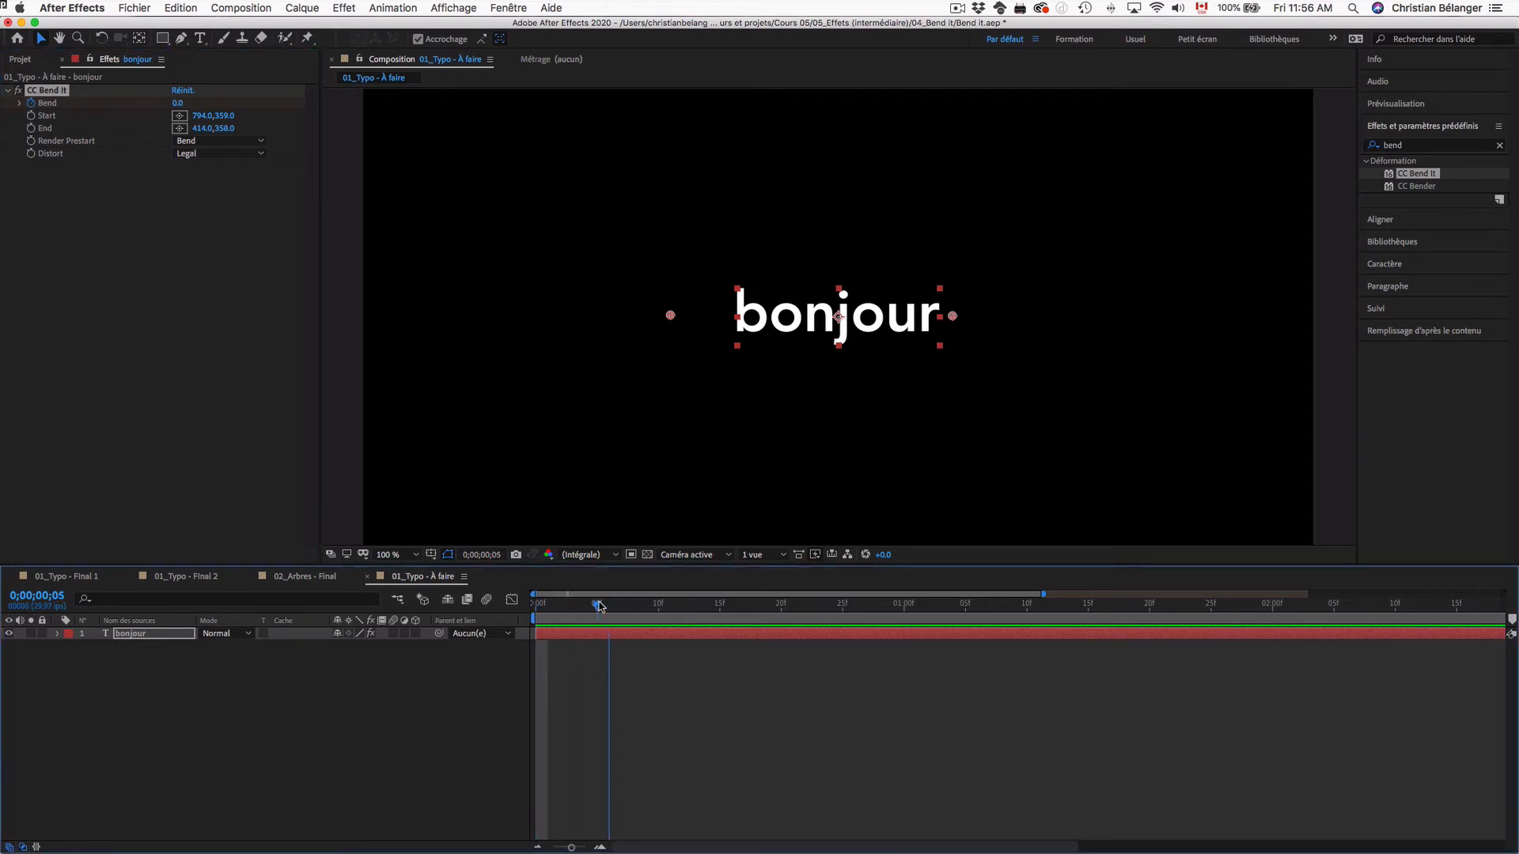
{"action": "left_click_drag", "start_coordinate": [182, 106], "coordinate": [172, 104]}
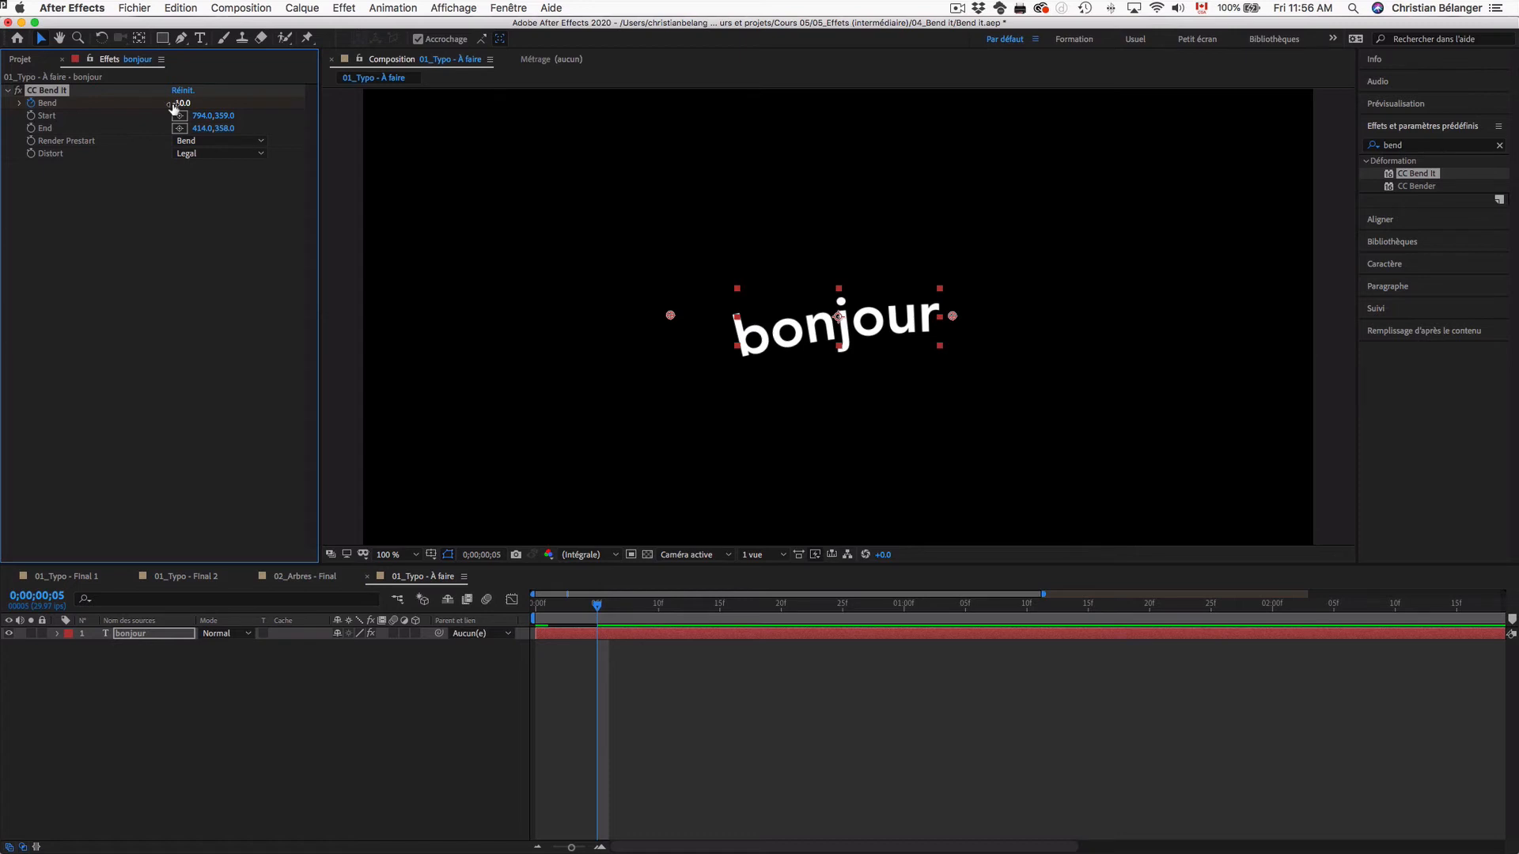
{"action": "key", "text": "u"}
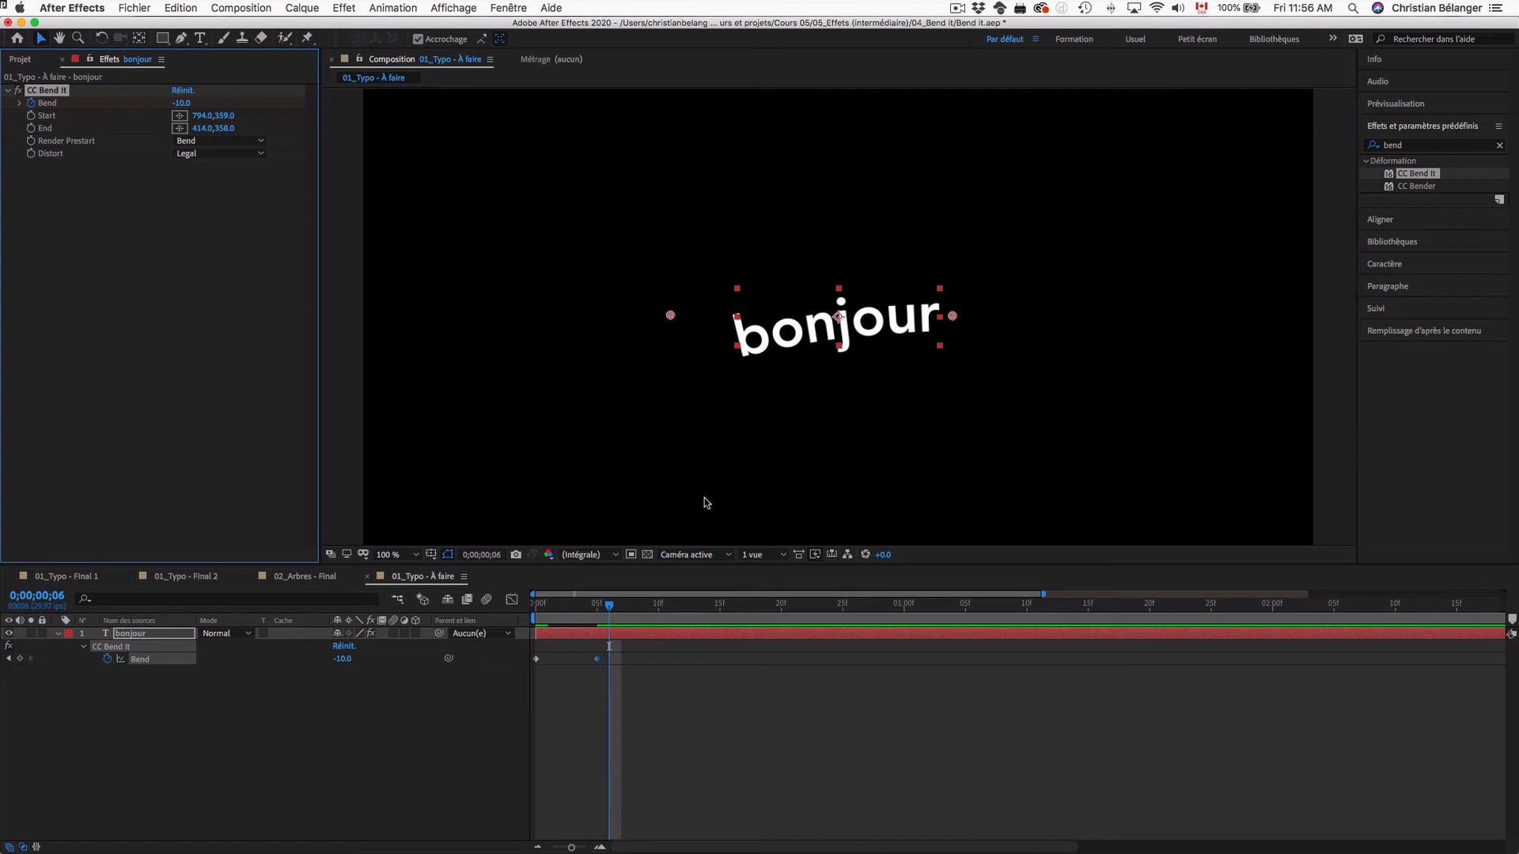
Add diminishing Bend keyframes at frames 7, 9, 11 and 13, with 3 at frame 11 and 0 at frame 13.
{"action": "key", "text": "Page_Down"}
{"action": "left_click_drag", "start_coordinate": [178, 103], "coordinate": [182, 105]}
{"action": "key", "text": "Page_Down"}
{"action": "key", "text": "Page_Down"}
{"action": "key", "text": "Page_Down"}
{"action": "key", "text": "Page_Down"}
{"action": "key", "text": "Page_Down"}
{"action": "key", "text": "Page_Down"}
{"action": "left_click", "coordinate": [177, 103]}
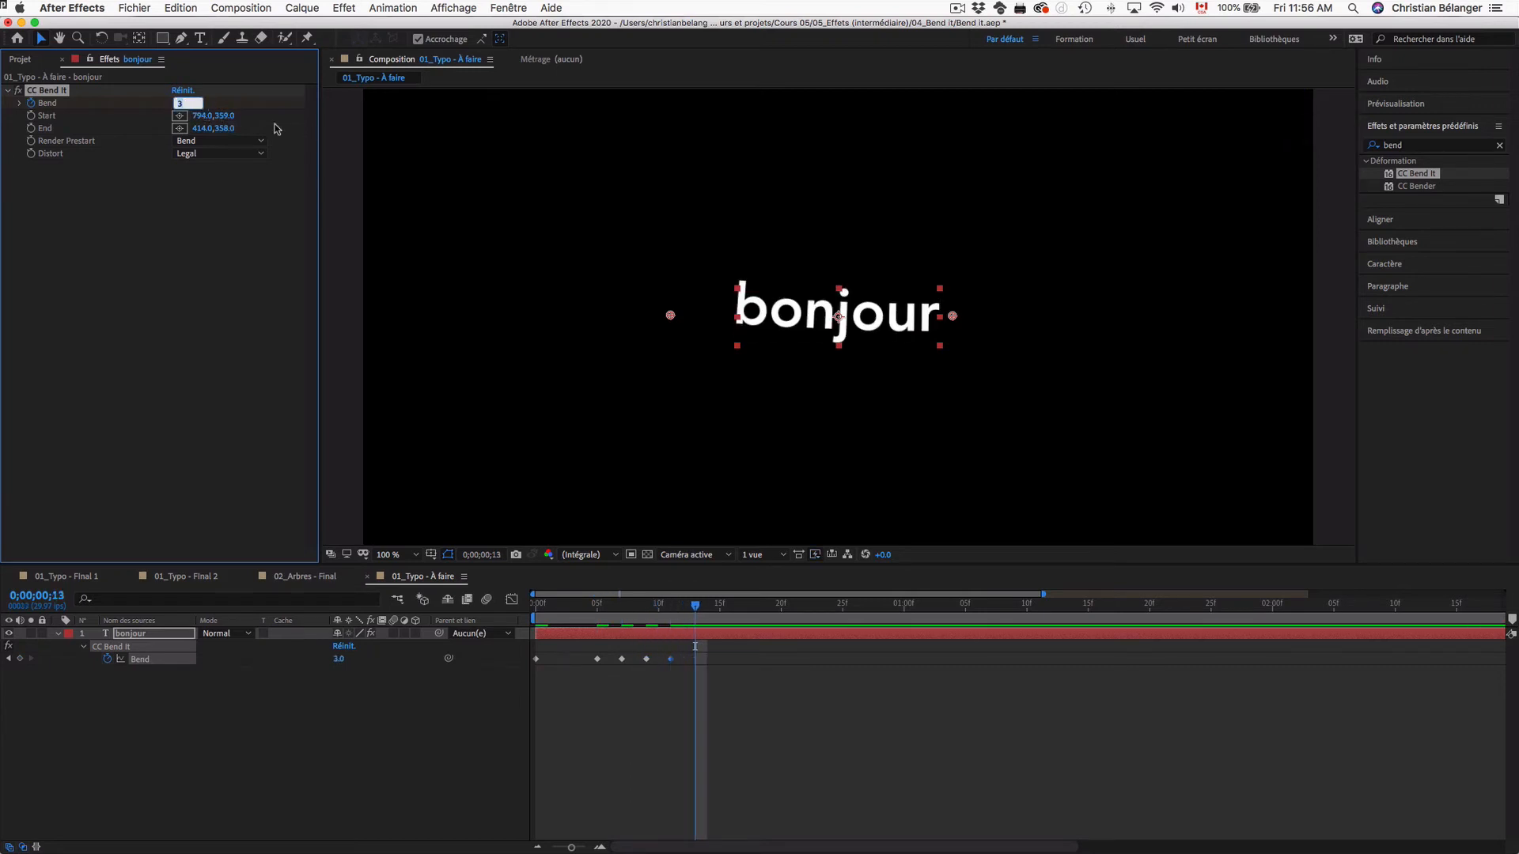
{"action": "type", "text": "0"}
{"action": "key", "text": "Return"}
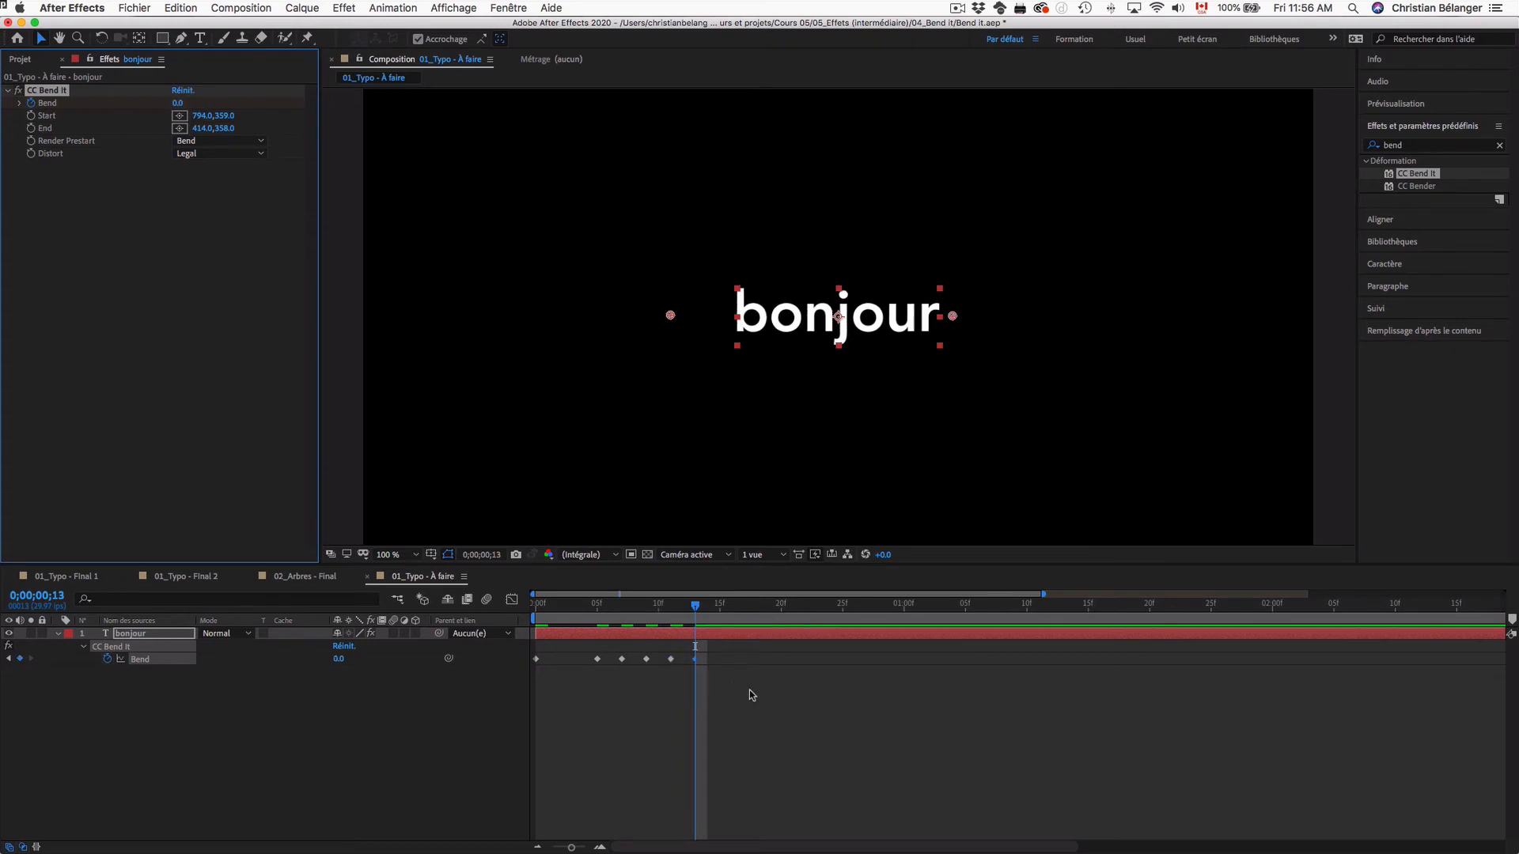
Apply Easy Ease to all the Bend keyframes and preview the animation from the start.
{"action": "left_click_drag", "start_coordinate": [749, 693], "coordinate": [522, 647]}
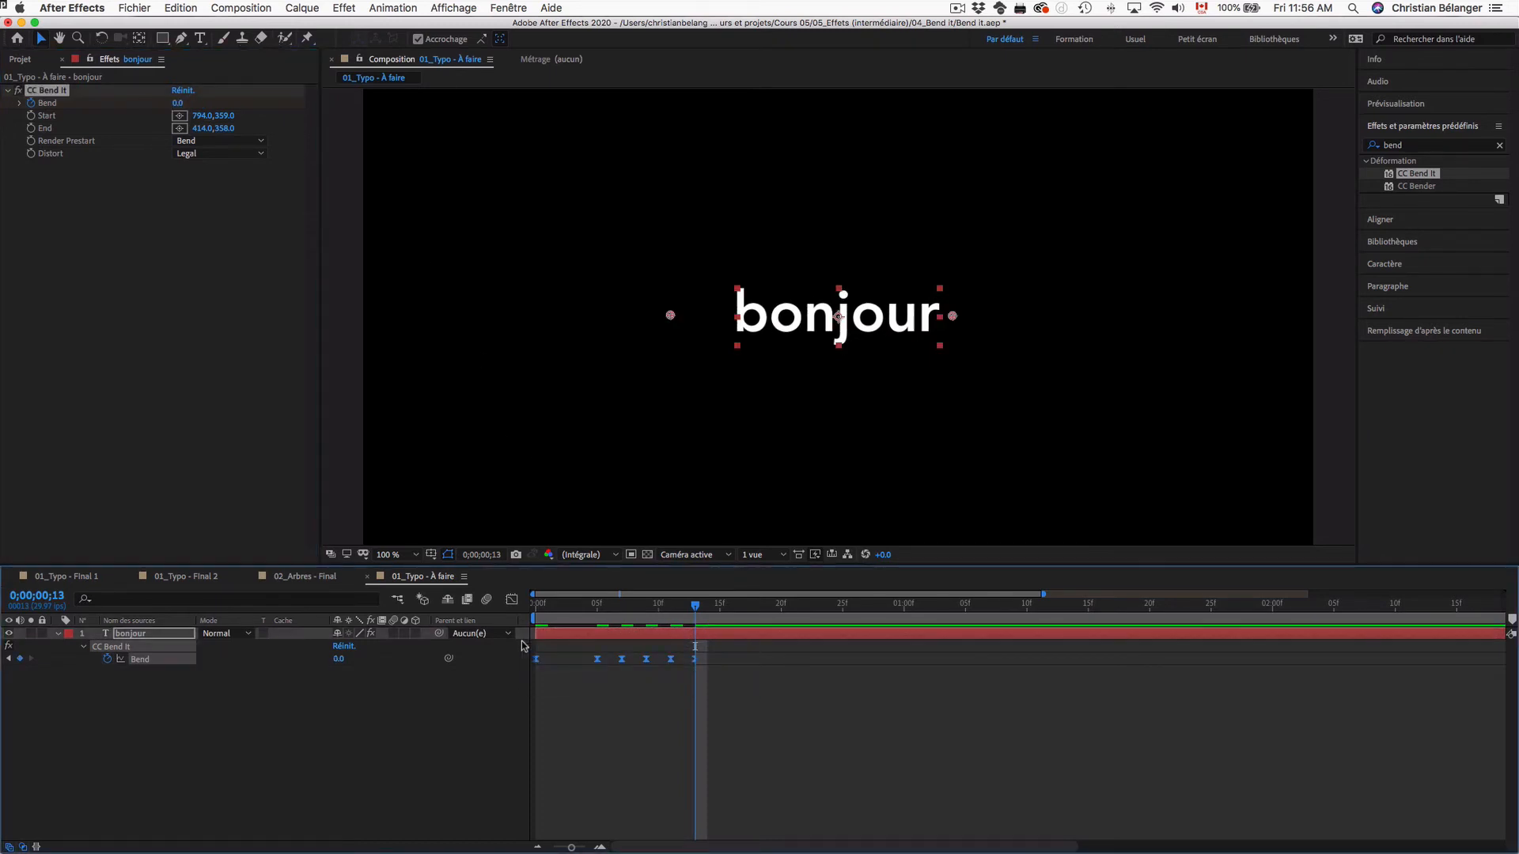
{"action": "key", "text": "Home"}
{"action": "key", "text": "space"}
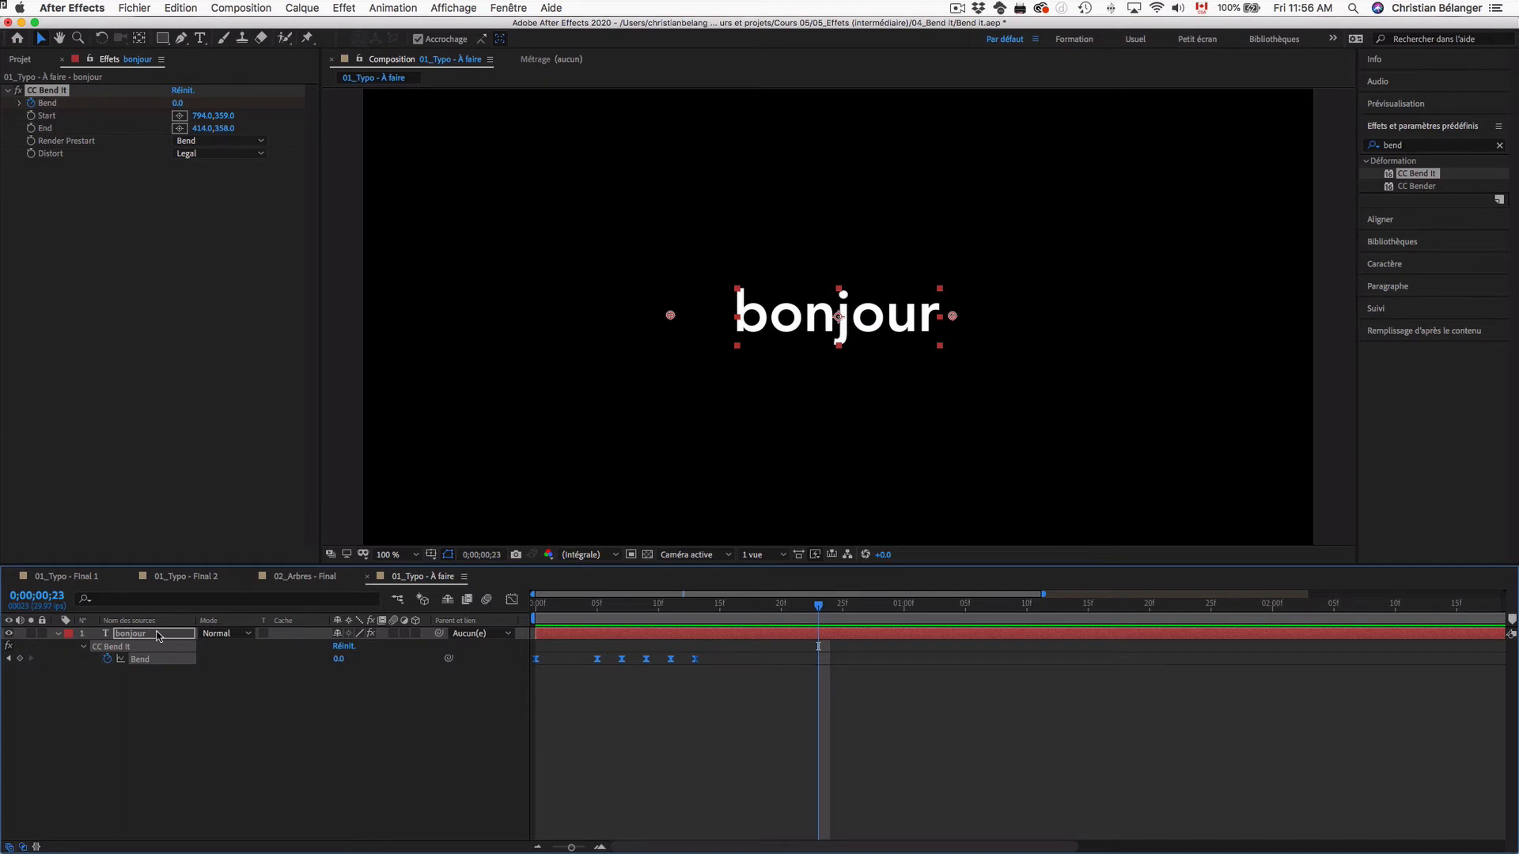
Reveal the bonjour layer's Position alongside Bend and add Position keyframes at frames 0 and 5.
{"action": "key", "text": "comma"}
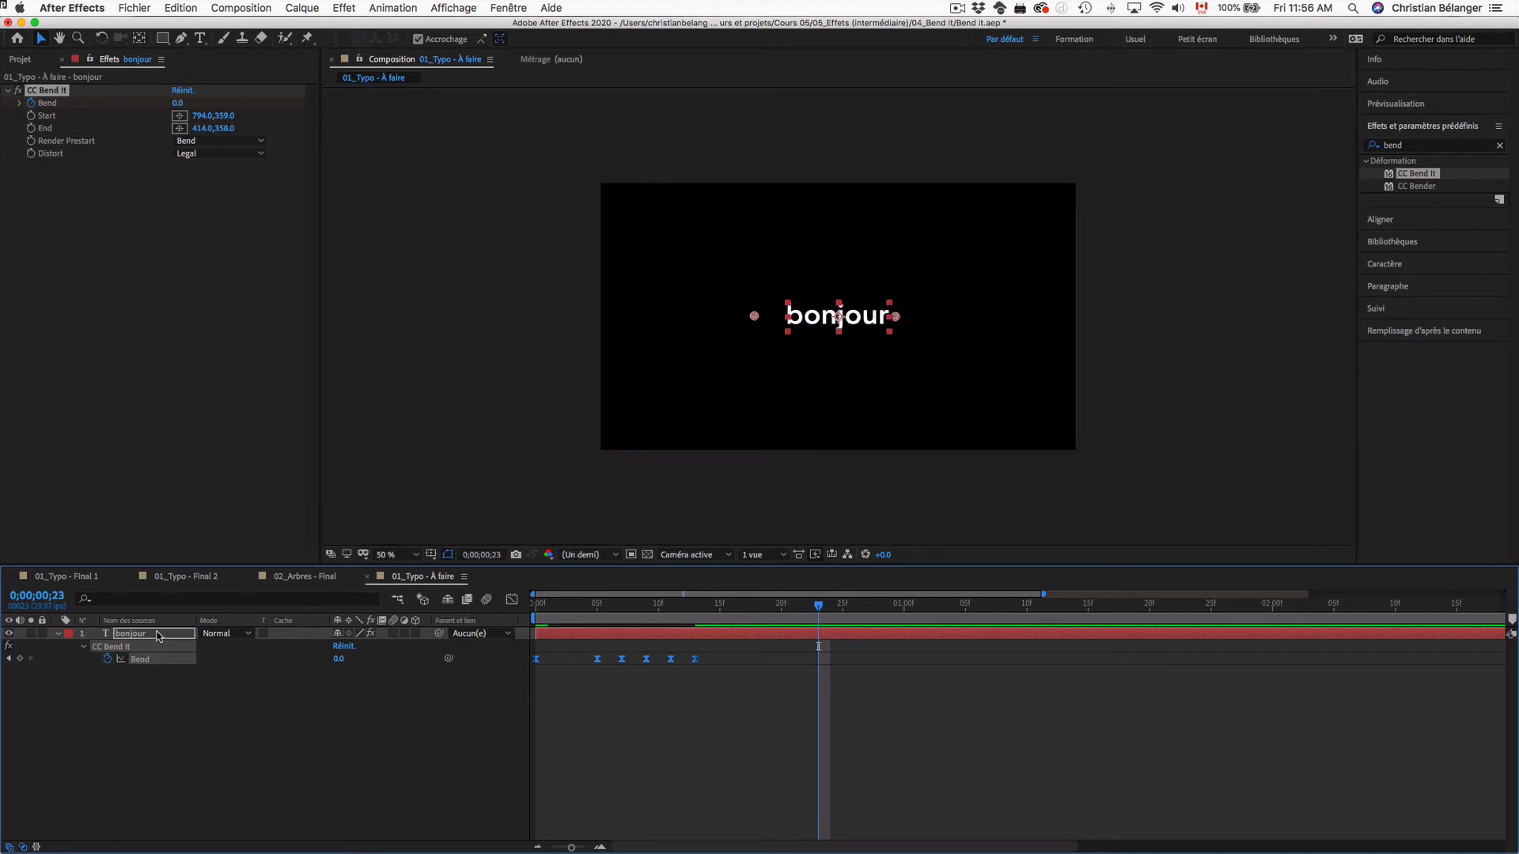
{"action": "left_click", "coordinate": [162, 773]}
{"action": "left_click", "coordinate": [146, 635]}
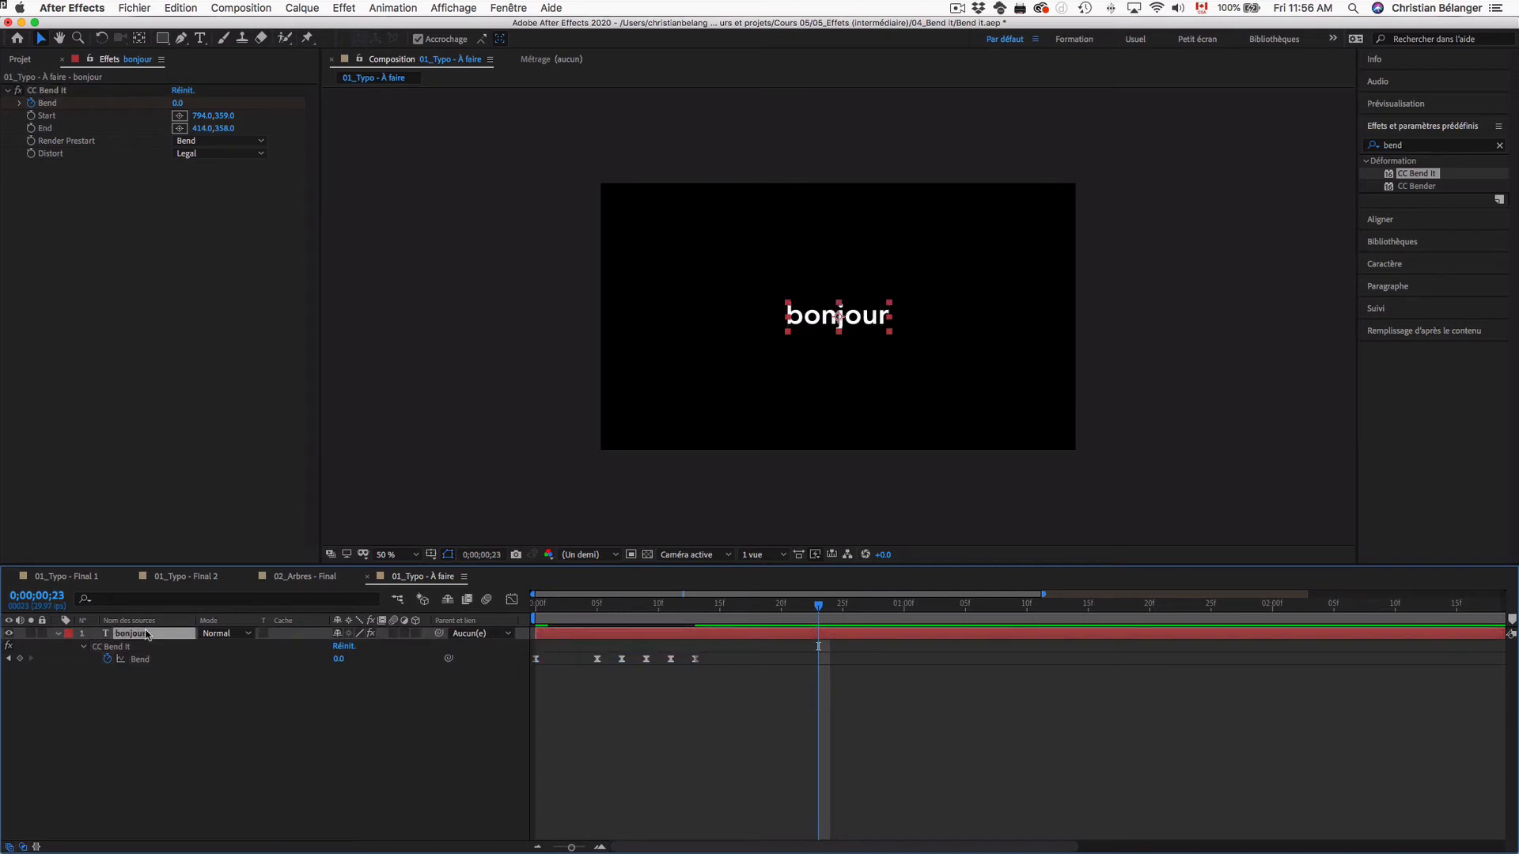
{"action": "key", "text": "shift+p"}
{"action": "key", "text": "Home"}
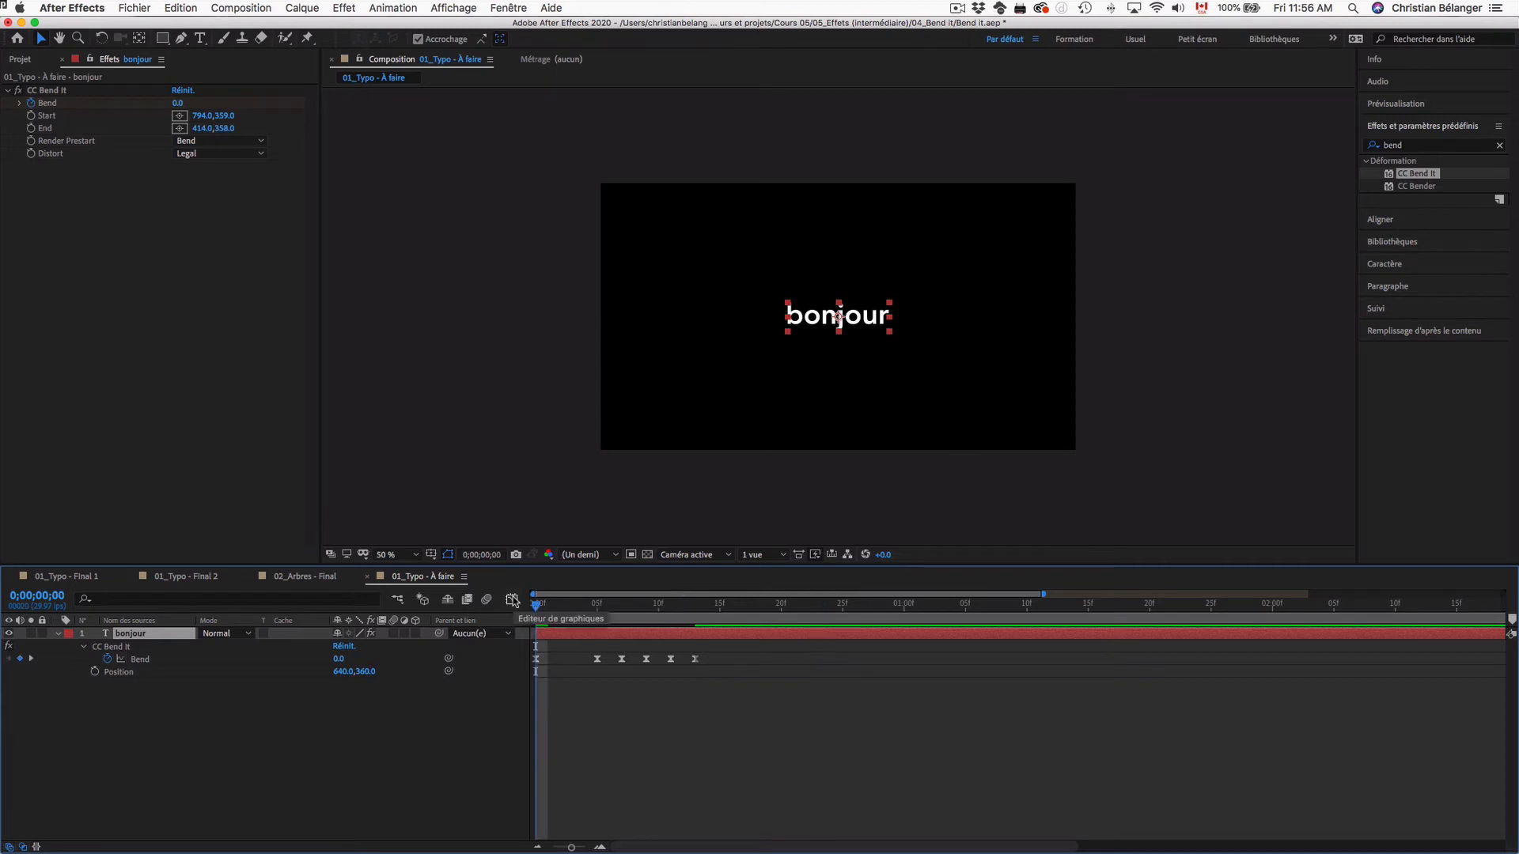
{"action": "left_click", "coordinate": [94, 672]}
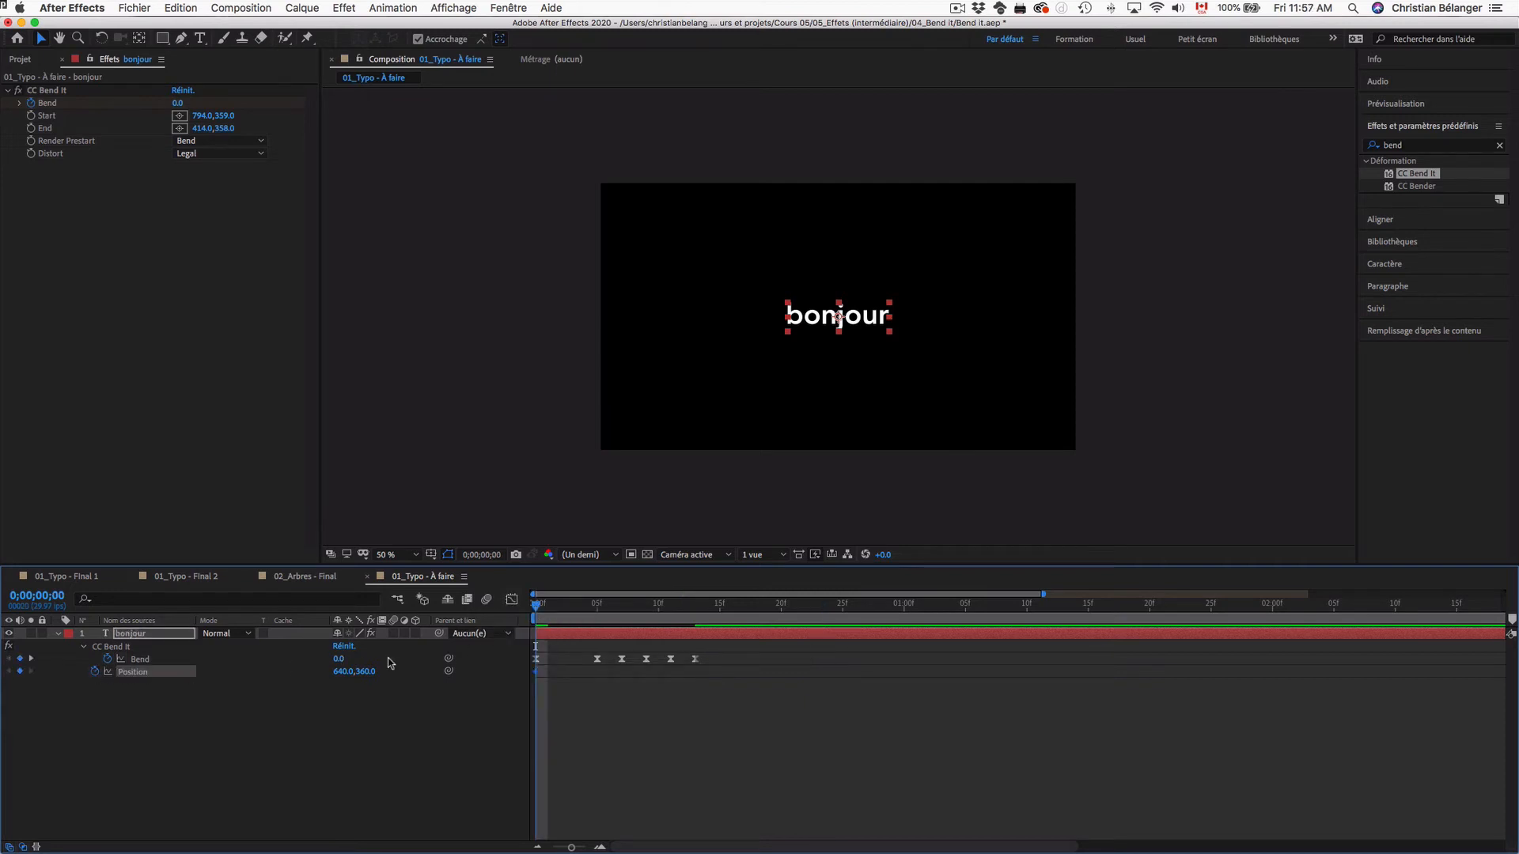
{"action": "mouse_move", "coordinate": [597, 607]}
{"action": "left_mouse_down"}
{"action": "mouse_move", "coordinate": [609, 608]}
{"action": "mouse_move", "coordinate": [596, 607]}
{"action": "left_mouse_up"}
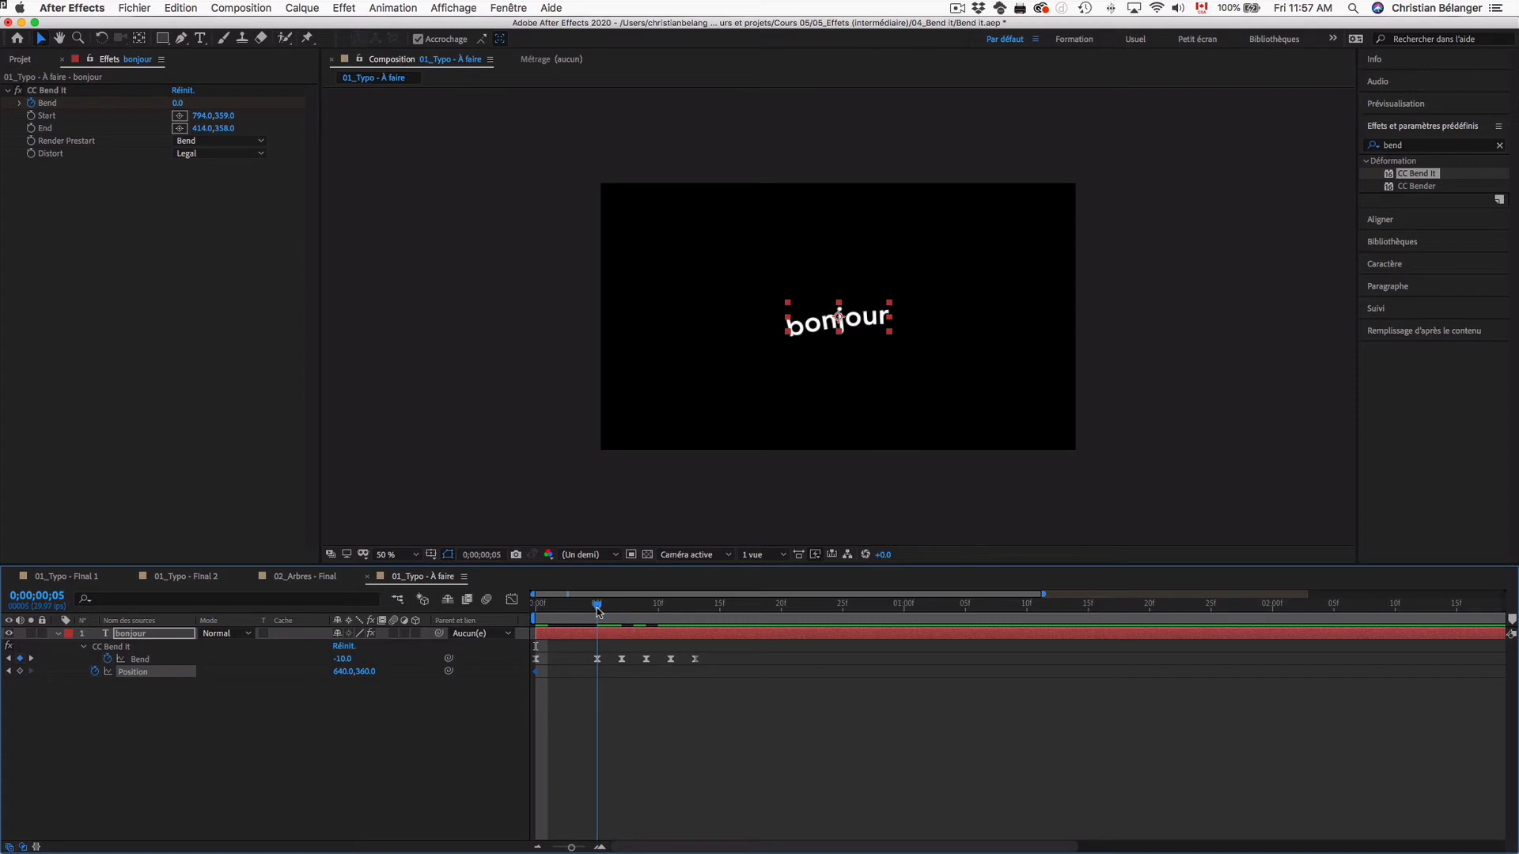
{"action": "left_click", "coordinate": [20, 672]}
Set the Position keyframe at frame 0 to 640, -50 above the frame and scrub through the drop to frame 13.
{"action": "left_click_drag", "start_coordinate": [596, 605], "coordinate": [472, 605]}
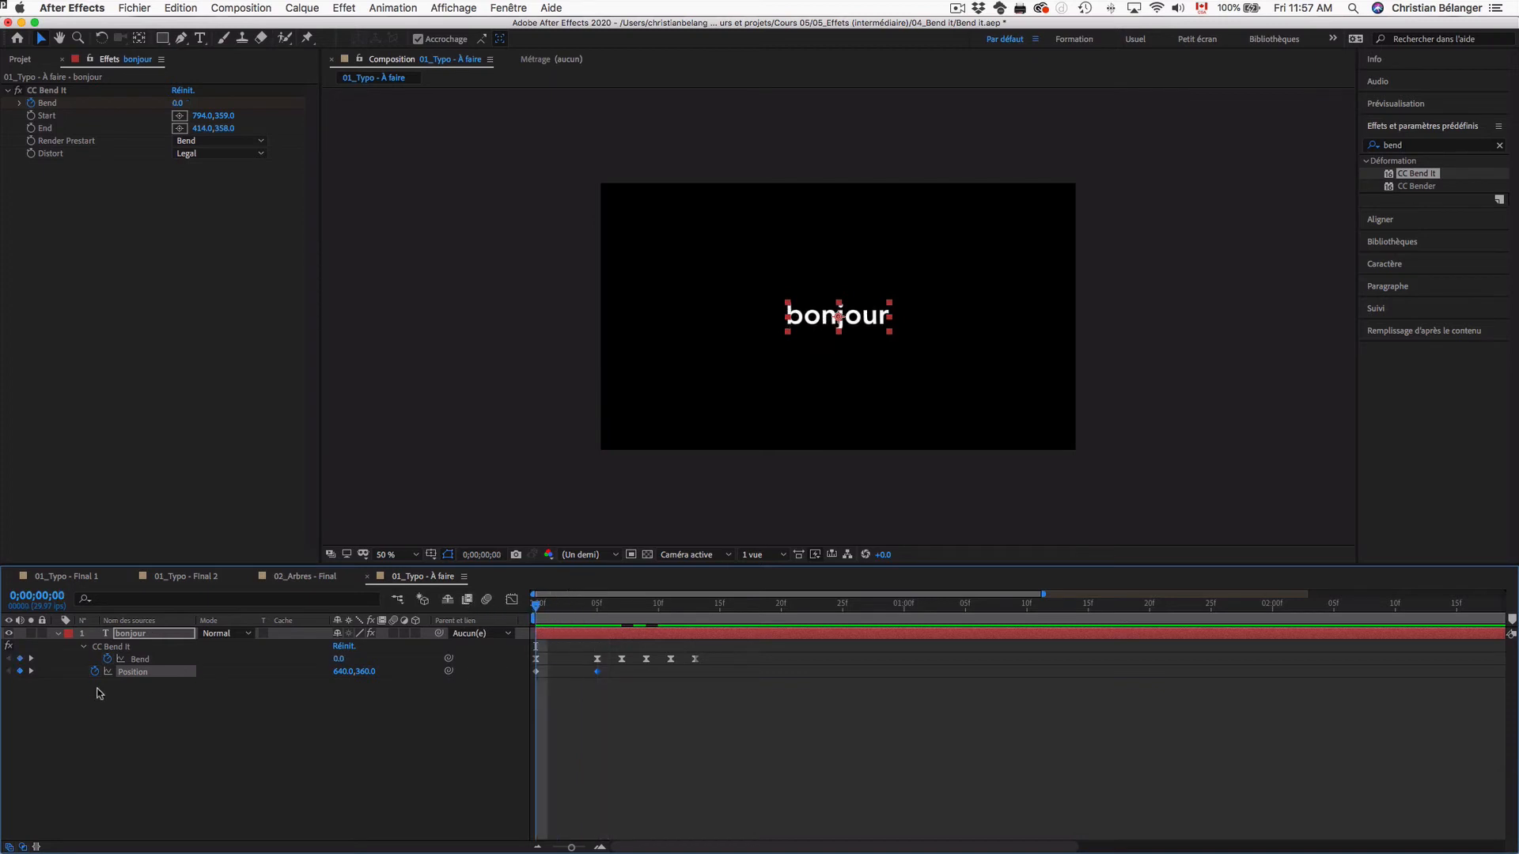
{"action": "left_click_drag", "start_coordinate": [362, 674], "coordinate": [333, 672]}
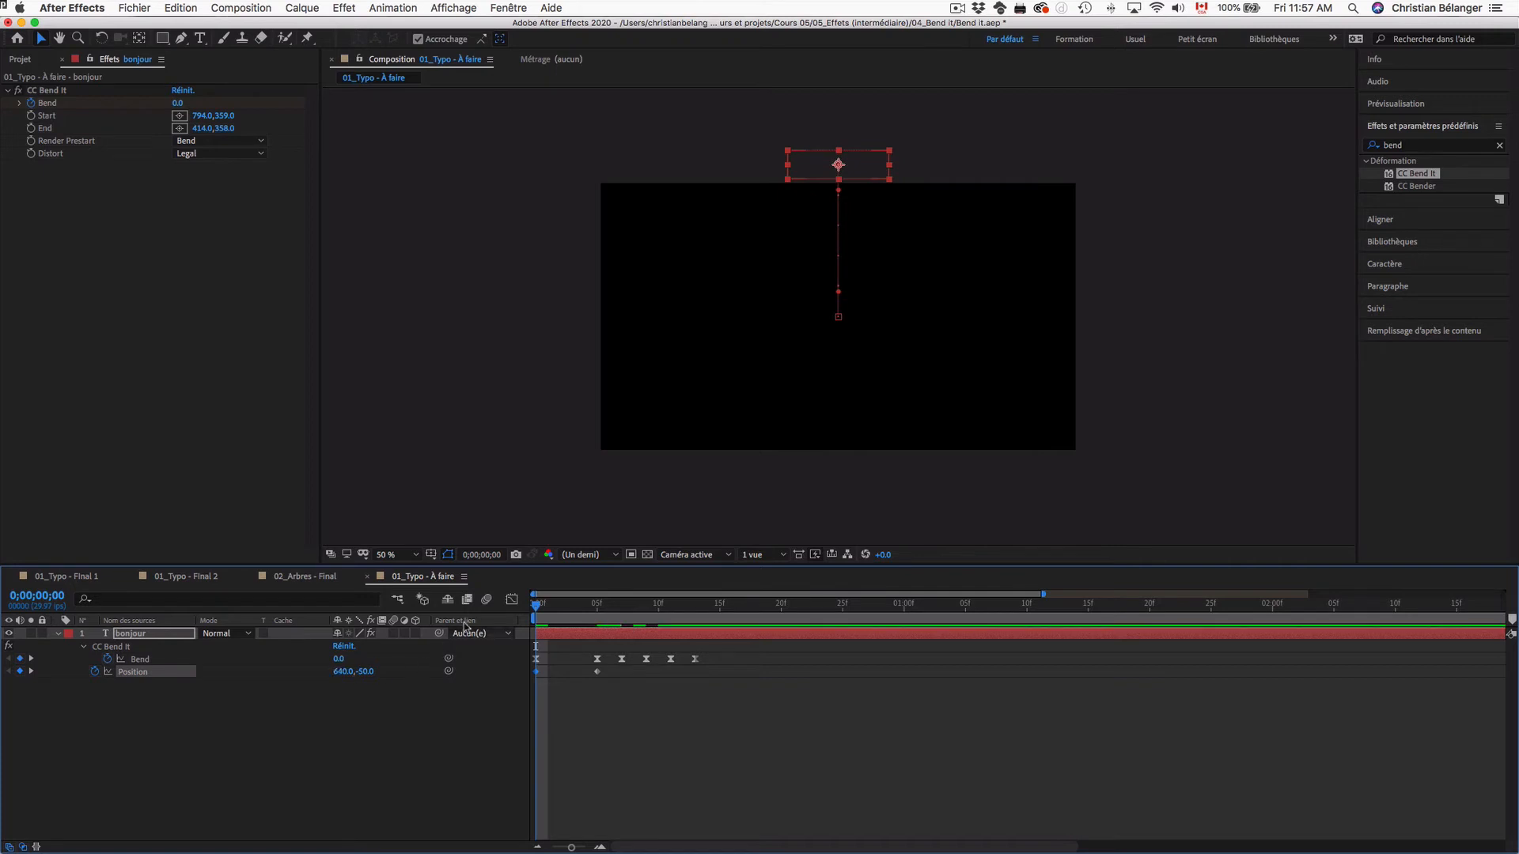
{"action": "left_click_drag", "start_coordinate": [544, 609], "coordinate": [695, 609]}
{"action": "key", "text": "."}
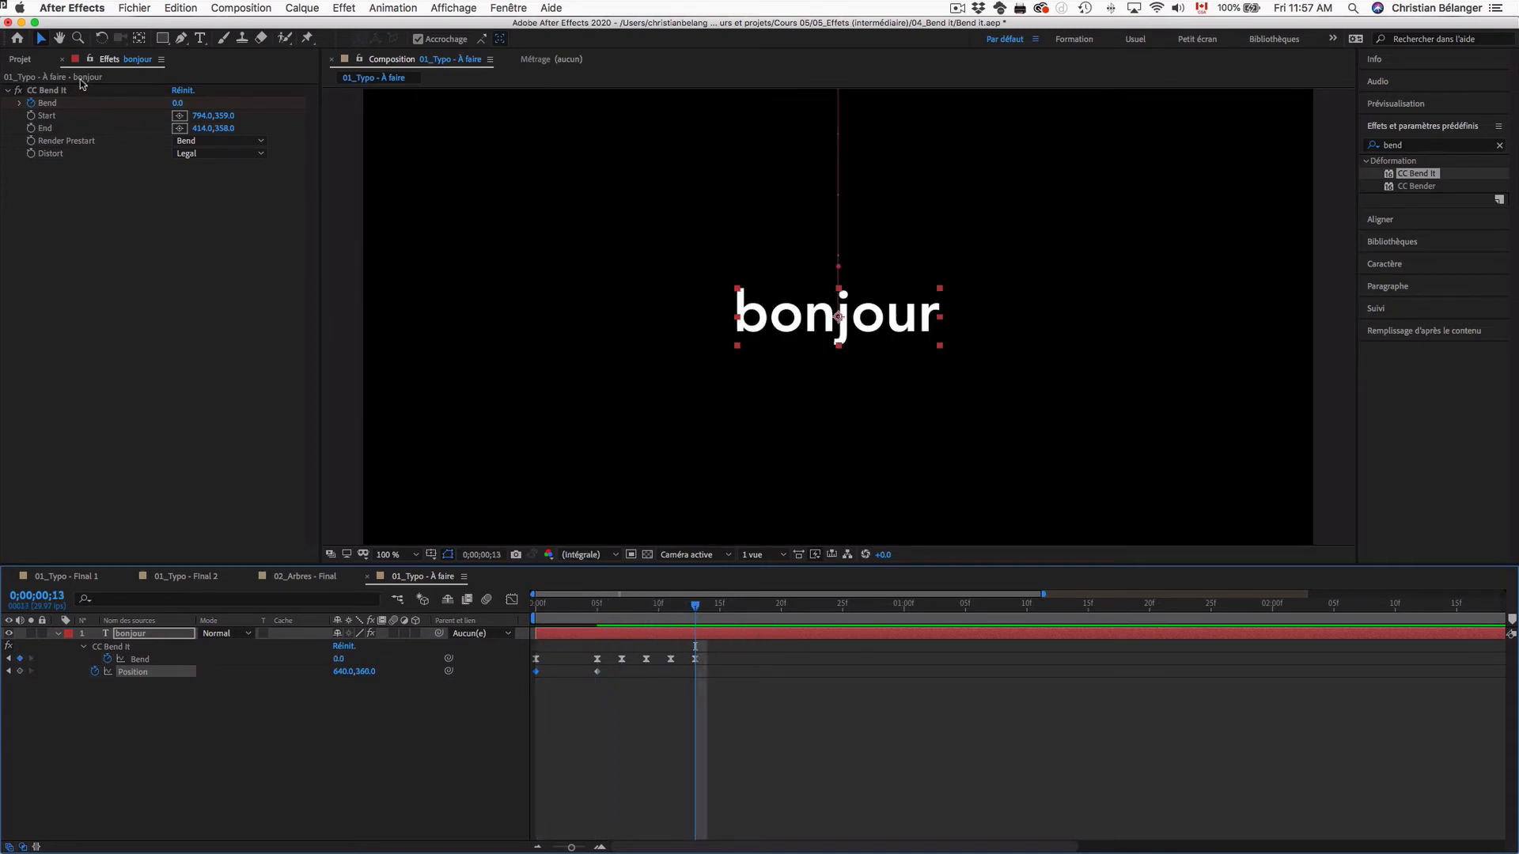
Show the CC Bend It control points and scrub back to frame 0 to compare them with the text's movement.
{"action": "left_click", "coordinate": [57, 123]}
{"action": "left_click", "coordinate": [49, 91]}
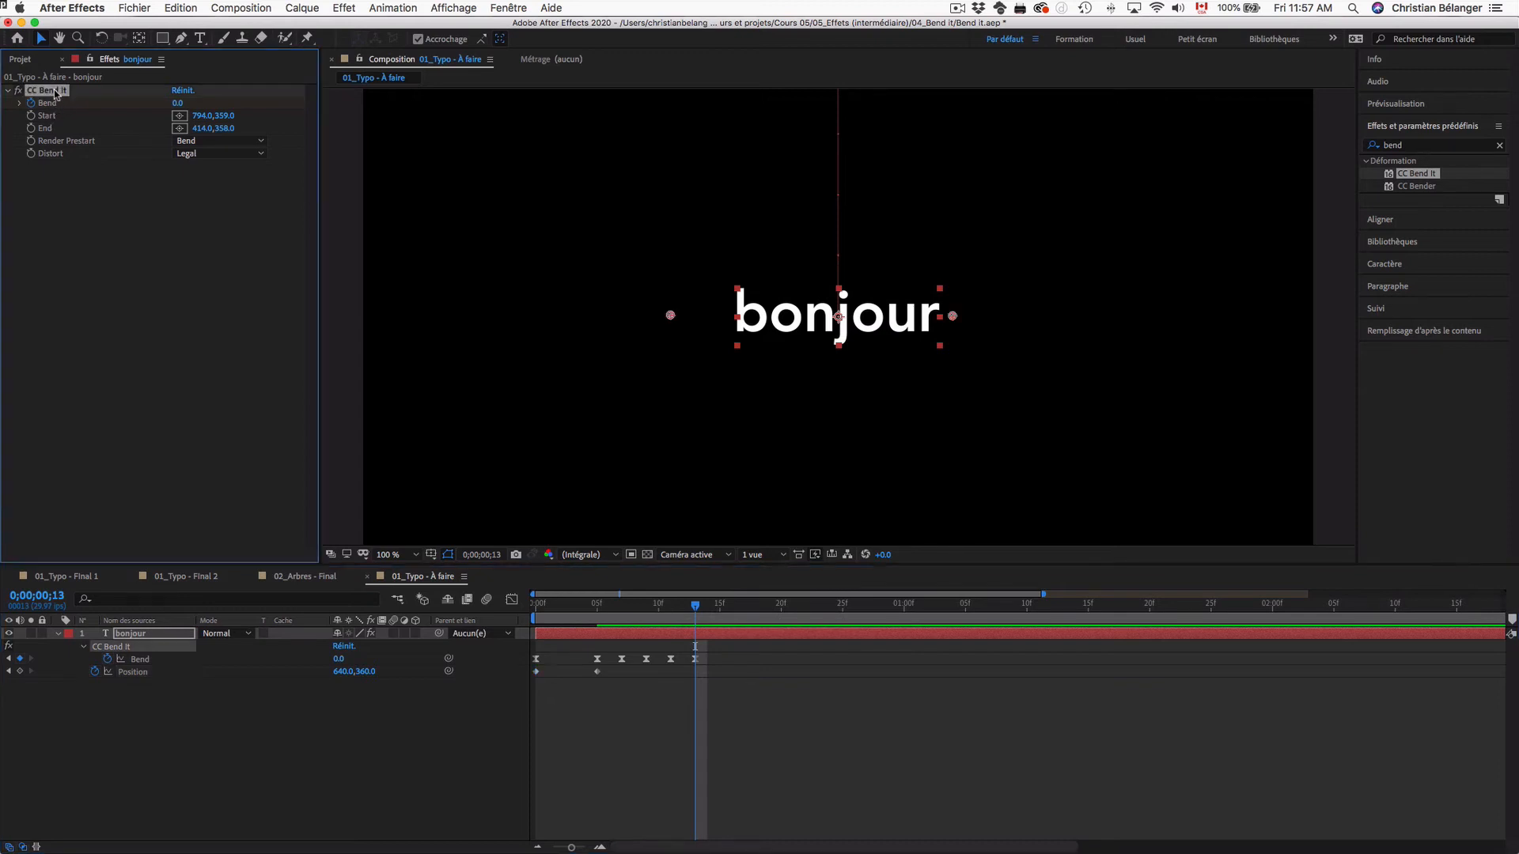
{"action": "mouse_move", "coordinate": [672, 318]}
{"action": "left_mouse_down"}
{"action": "mouse_move", "coordinate": [738, 250]}
{"action": "mouse_move", "coordinate": [775, 245]}
{"action": "mouse_move", "coordinate": [777, 273]}
{"action": "mouse_move", "coordinate": [809, 271]}
{"action": "mouse_move", "coordinate": [779, 253]}
{"action": "mouse_move", "coordinate": [745, 261]}
{"action": "mouse_move", "coordinate": [876, 255]}
{"action": "mouse_move", "coordinate": [726, 258]}
{"action": "mouse_move", "coordinate": [753, 271]}
{"action": "mouse_move", "coordinate": [736, 250]}
{"action": "mouse_move", "coordinate": [670, 315]}
{"action": "left_mouse_up"}
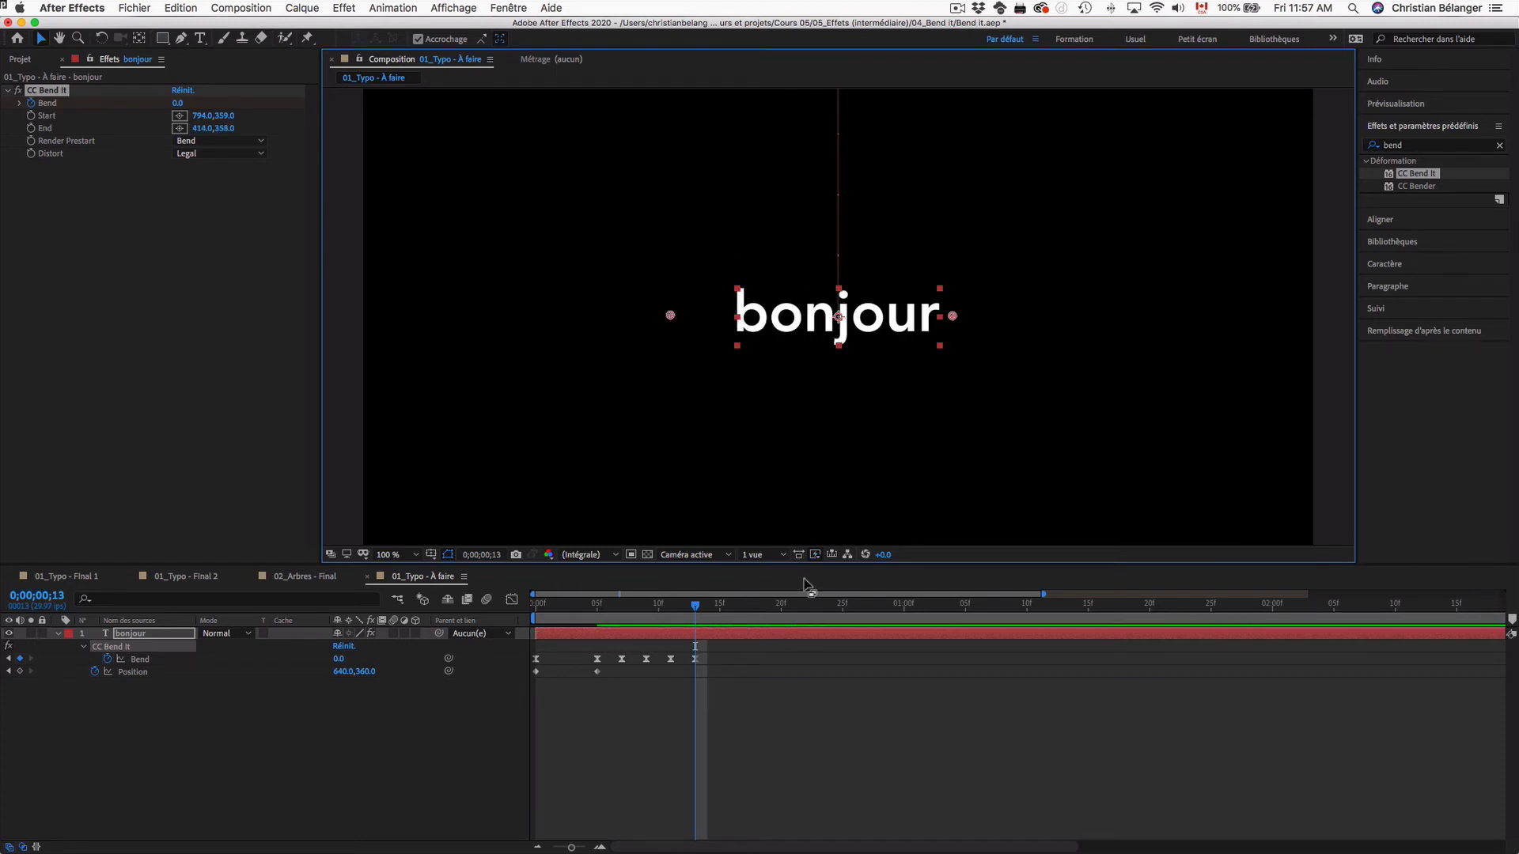
{"action": "left_click_drag", "start_coordinate": [696, 608], "coordinate": [588, 607]}
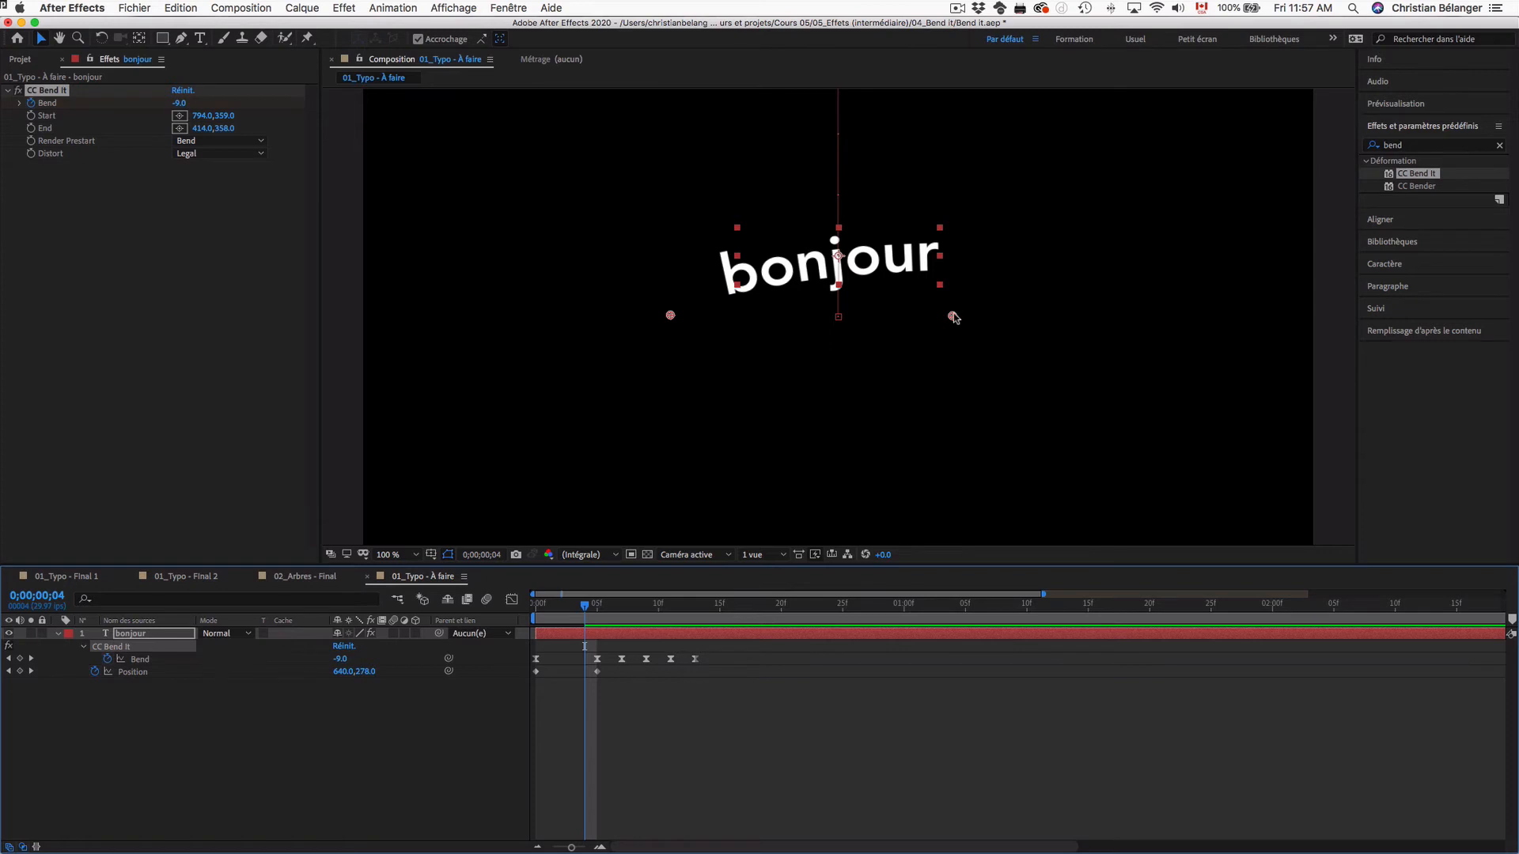
{"action": "left_click_drag", "start_coordinate": [580, 609], "coordinate": [518, 609]}
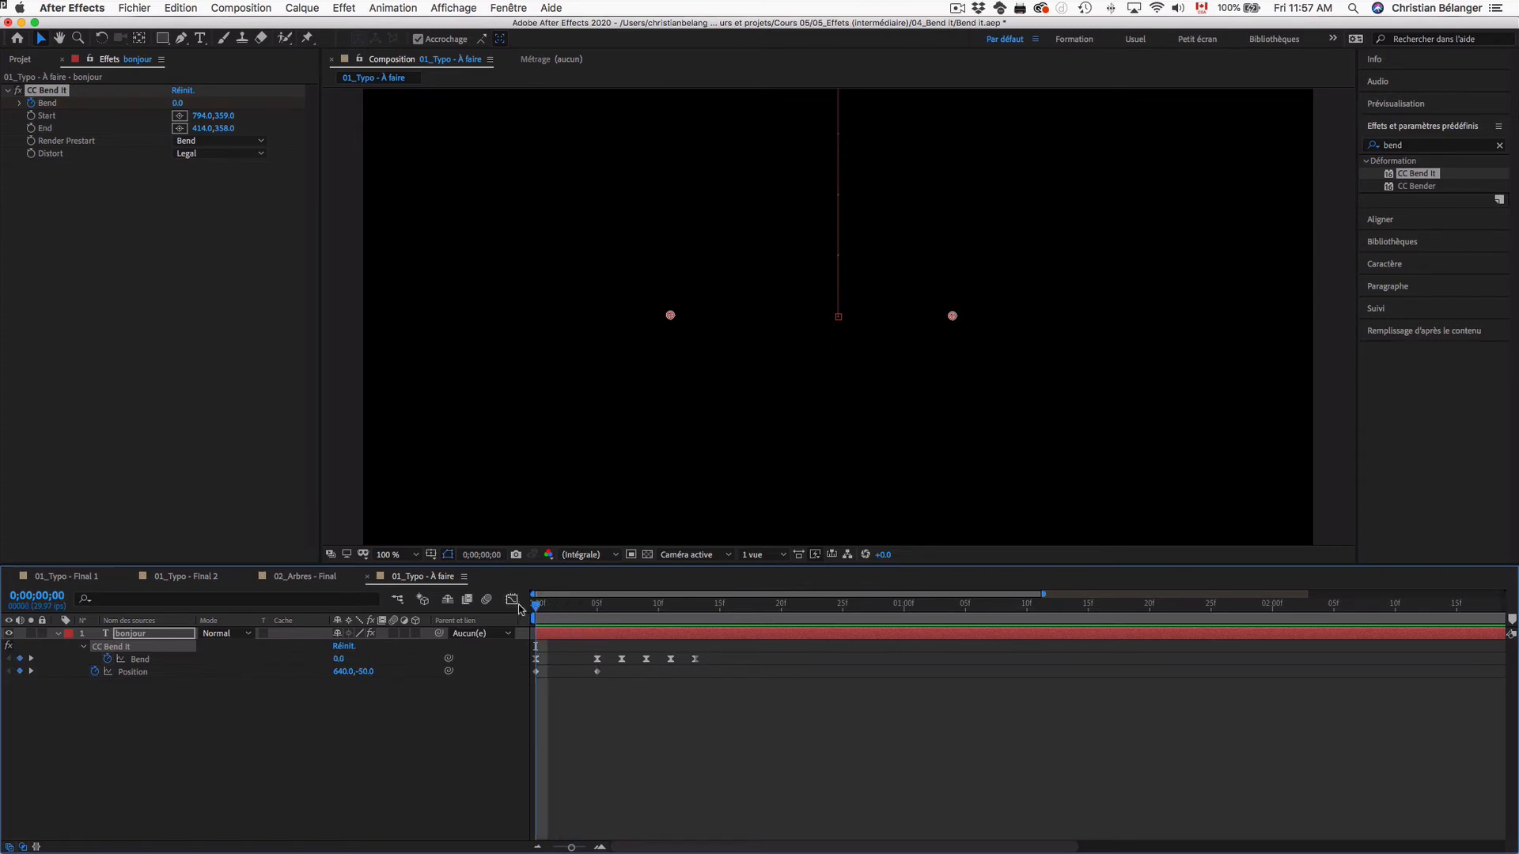
Add keyframes for the CC Bend It Start and End points at frames 0 and 5.
{"action": "key", "text": "comma"}
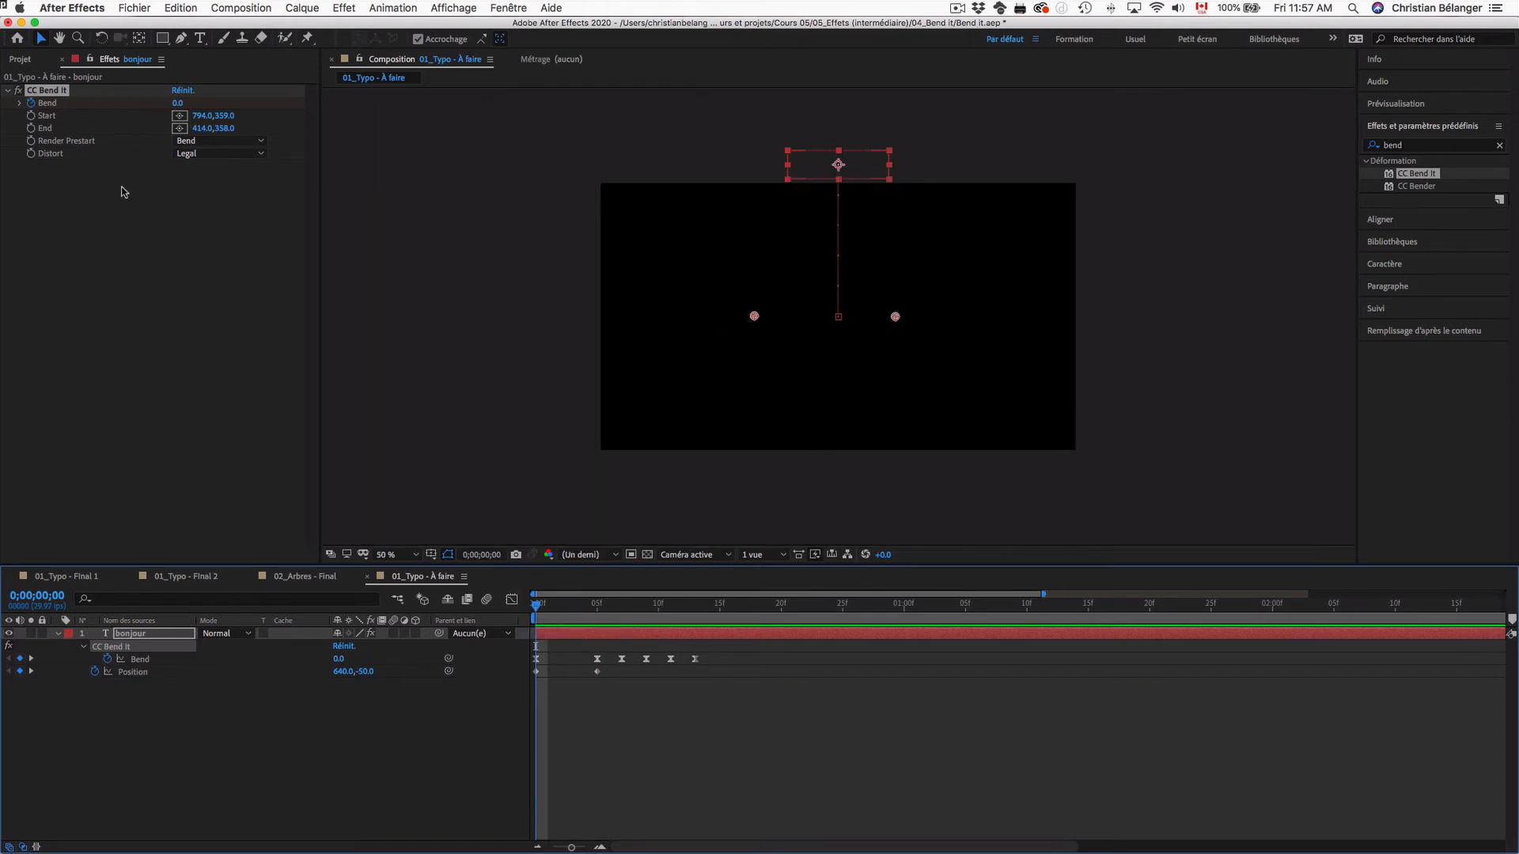
{"action": "left_click", "coordinate": [33, 117]}
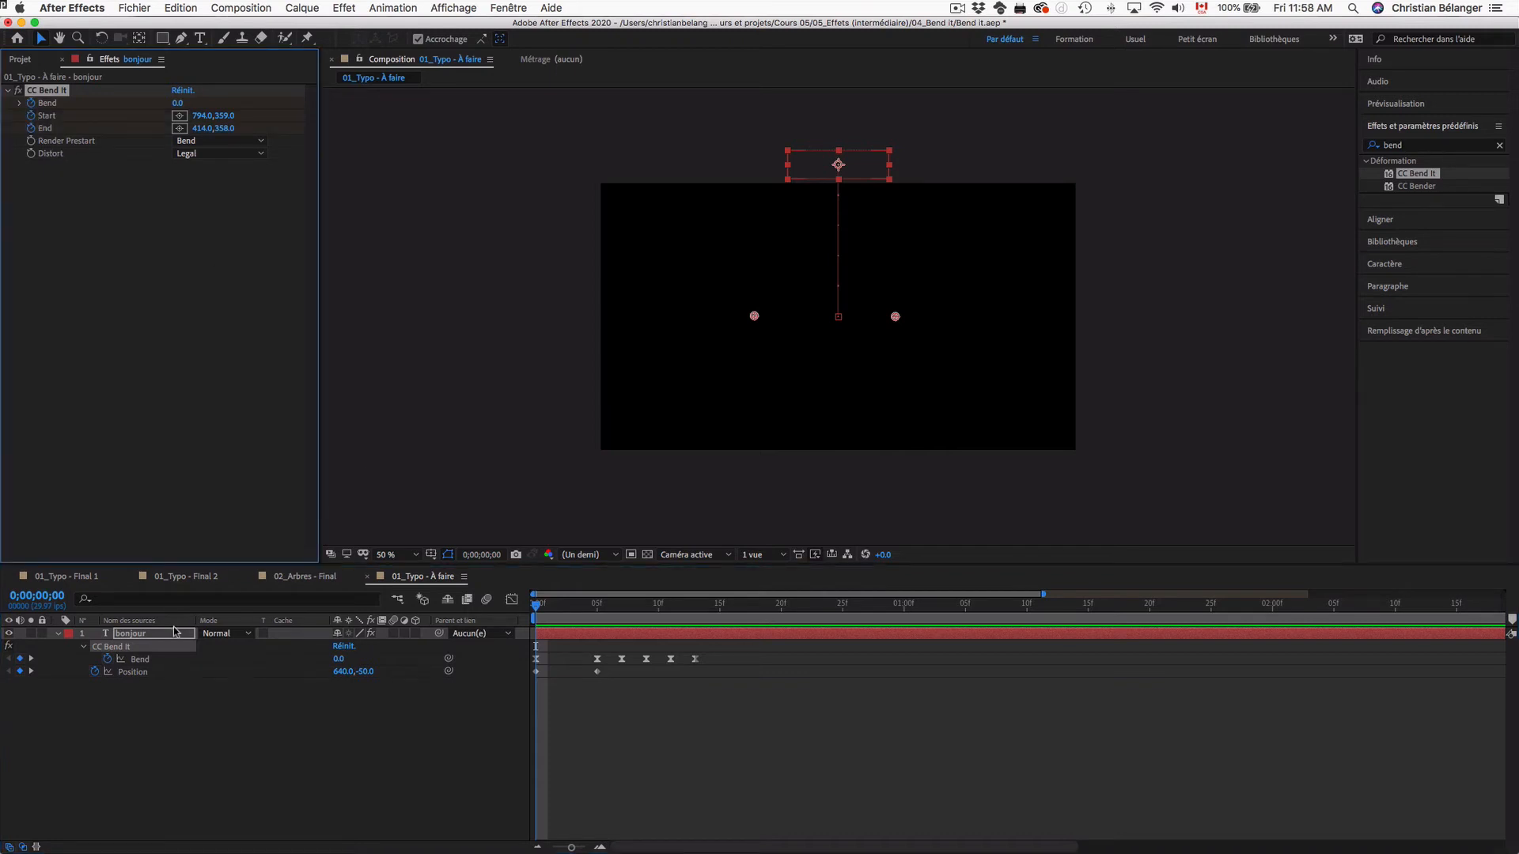
{"action": "key", "text": "u"}
{"action": "key", "text": "u"}
{"action": "key", "text": "u"}
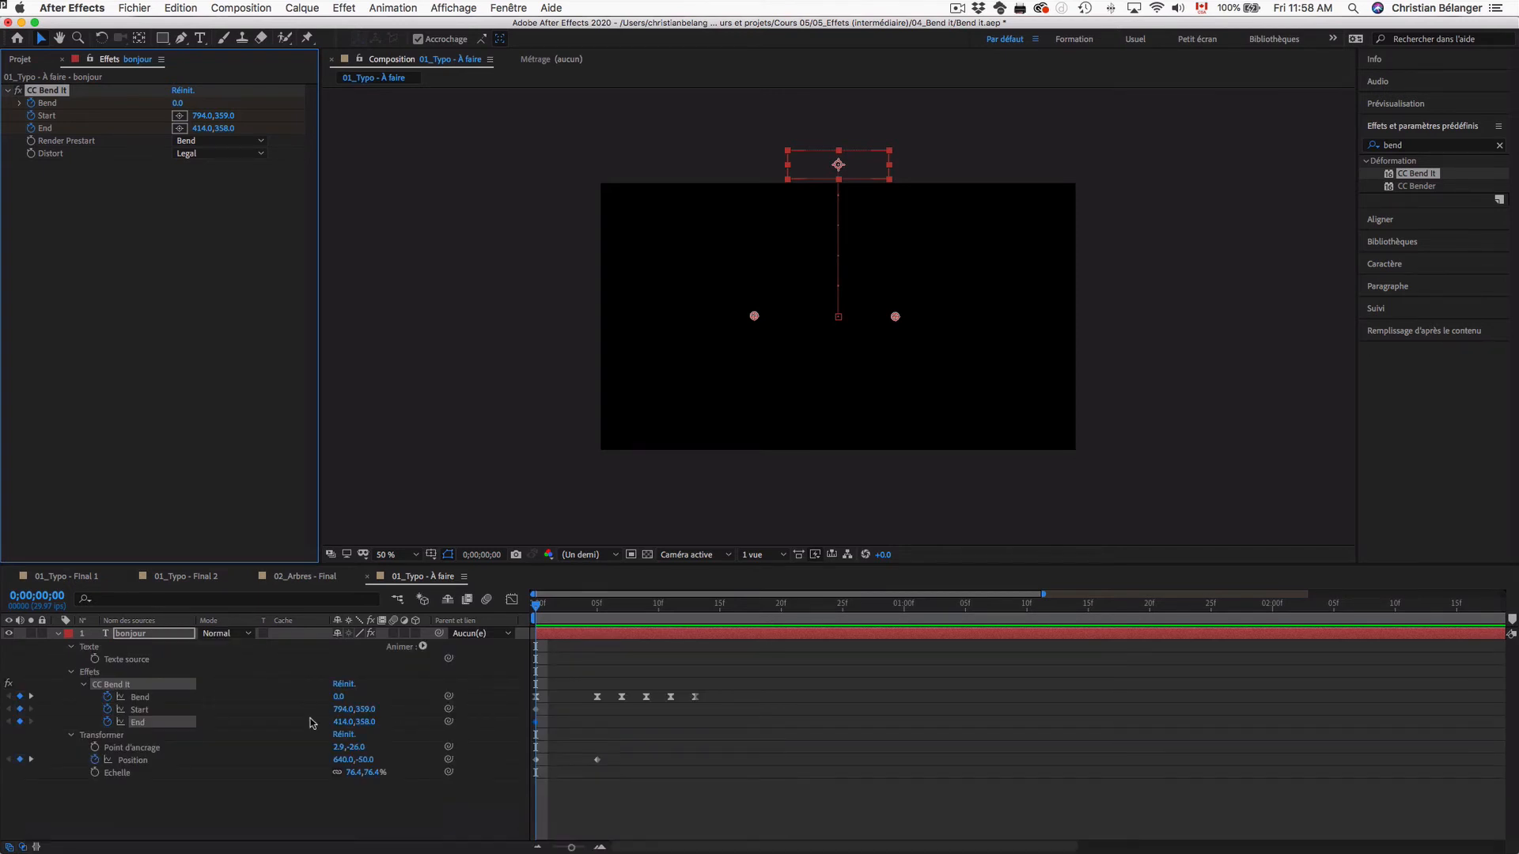
{"action": "left_click", "coordinate": [598, 609]}
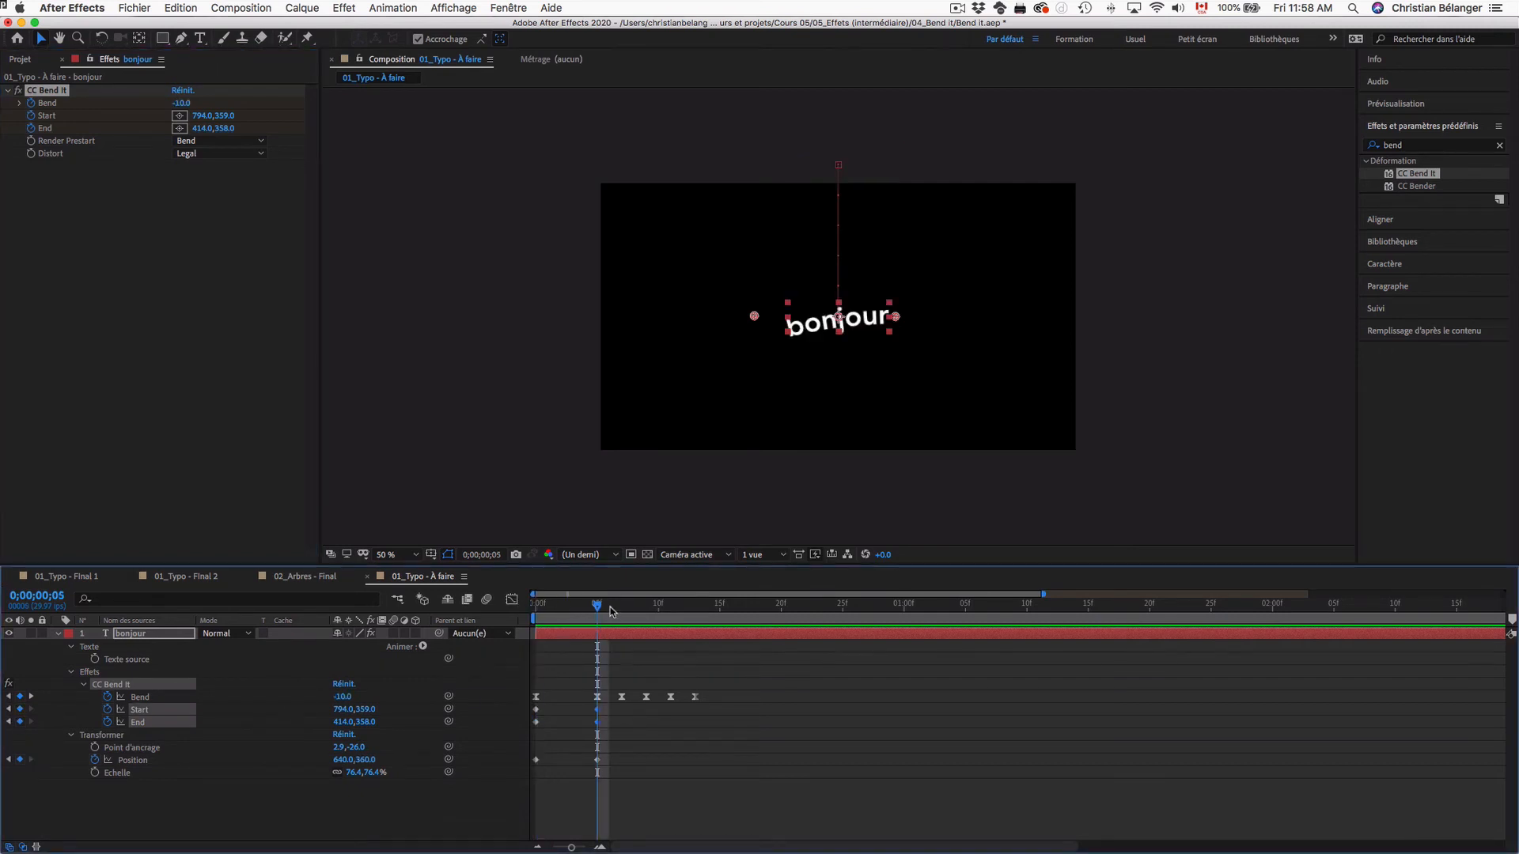
At frame 0, move the Start point to 794, -51 and the End point to 414, -54, beside the raised text.
{"action": "left_click_drag", "start_coordinate": [598, 608], "coordinate": [536, 608]}
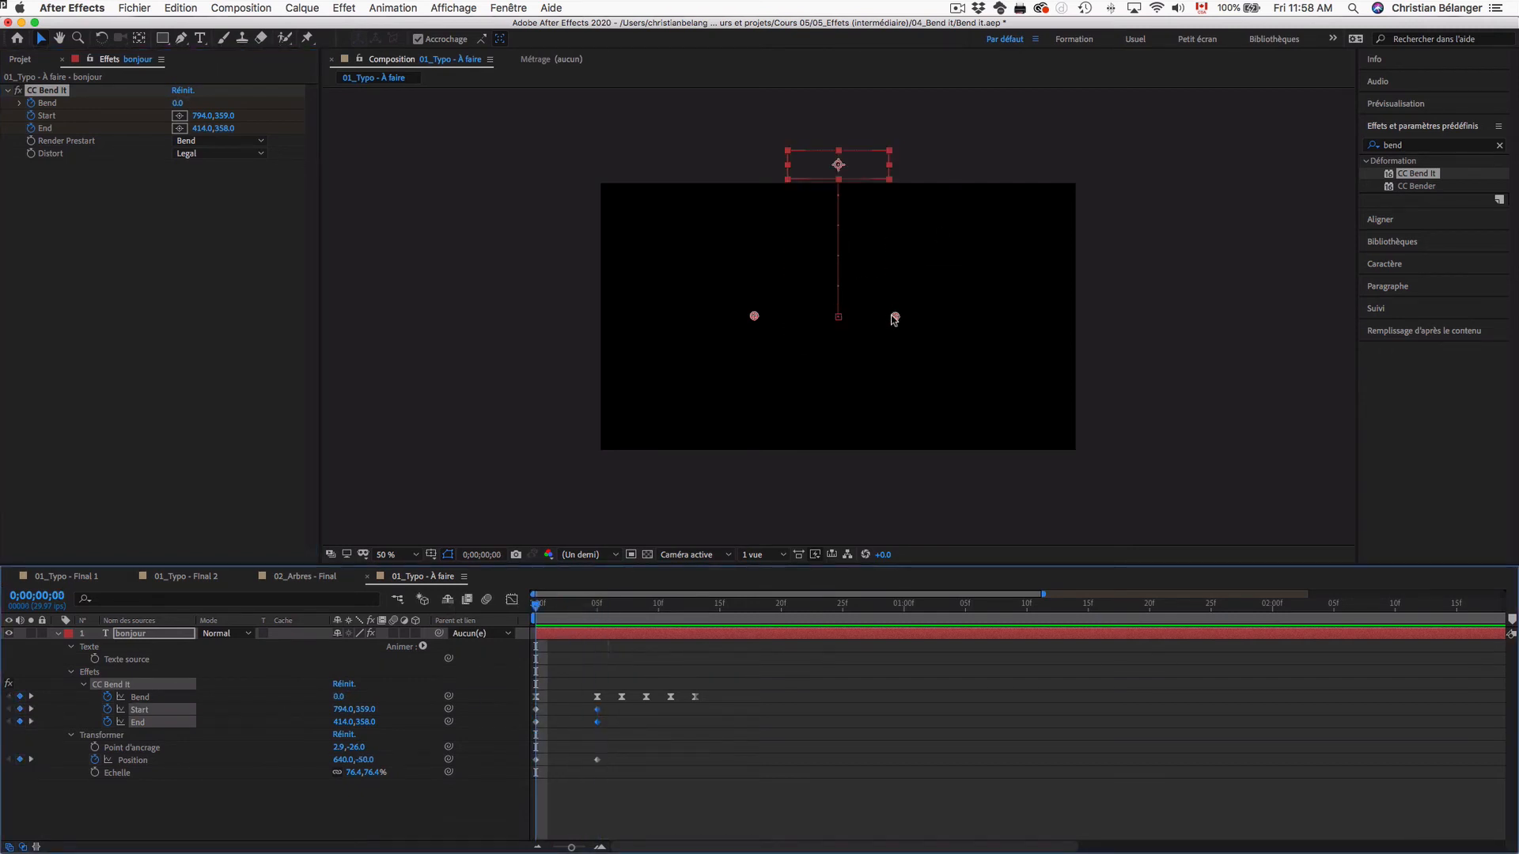
{"action": "left_click_drag", "start_coordinate": [897, 315], "coordinate": [908, 166]}
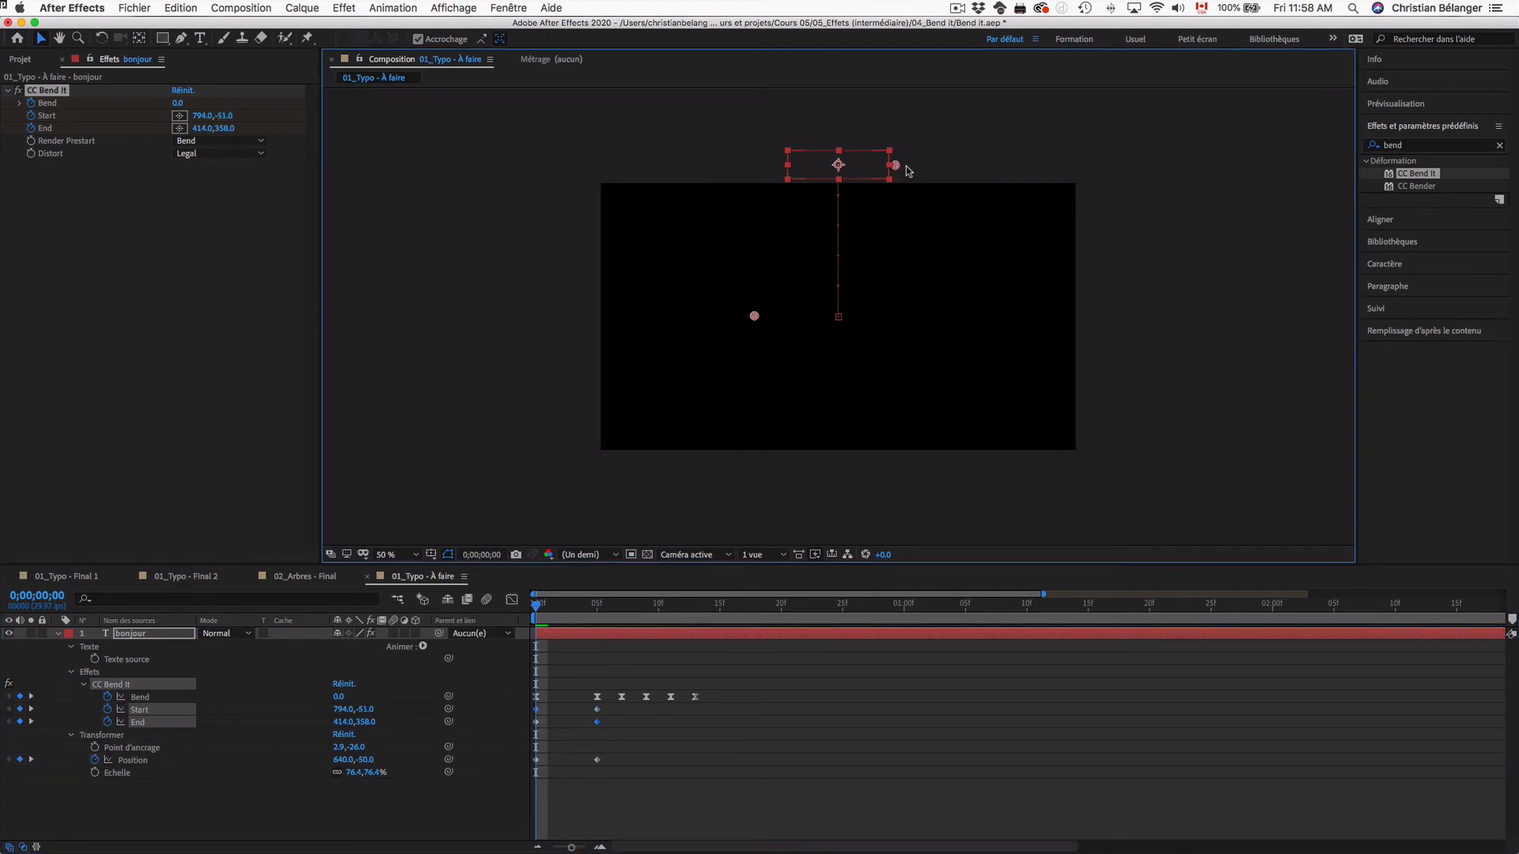
{"action": "left_click_drag", "start_coordinate": [755, 315], "coordinate": [771, 165]}
Apply Easy Ease to the Start, End and Position keyframes and play back the full-size animation.
{"action": "left_click_drag", "start_coordinate": [648, 814], "coordinate": [522, 709]}
{"action": "key", "text": "F9"}
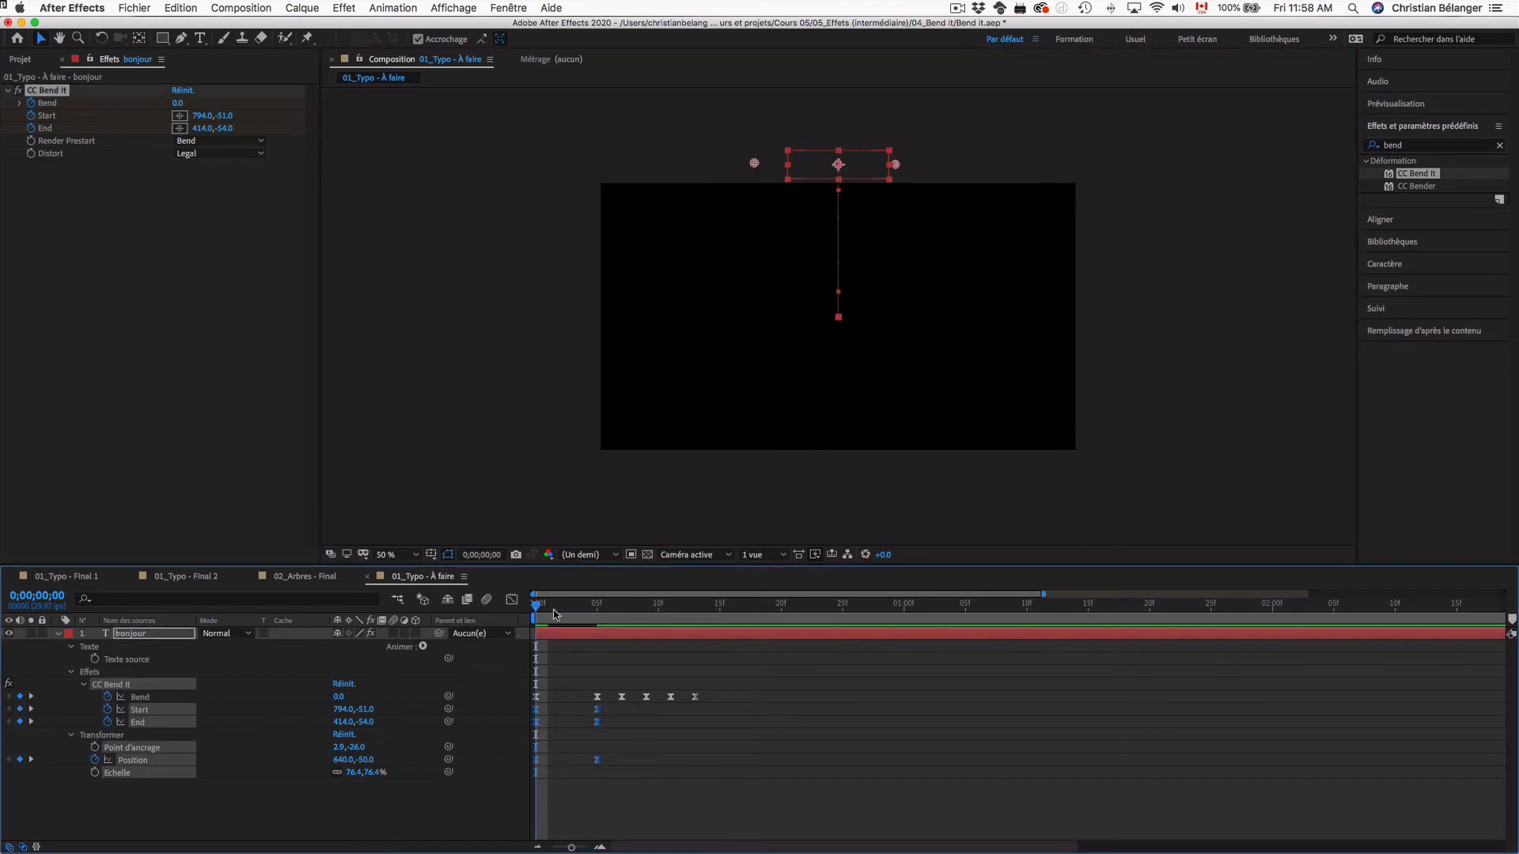
{"action": "mouse_move", "coordinate": [537, 607]}
{"action": "left_mouse_down"}
{"action": "mouse_move", "coordinate": [706, 610]}
{"action": "mouse_move", "coordinate": [536, 609]}
{"action": "left_mouse_up"}
{"action": "left_click", "coordinate": [632, 817]}
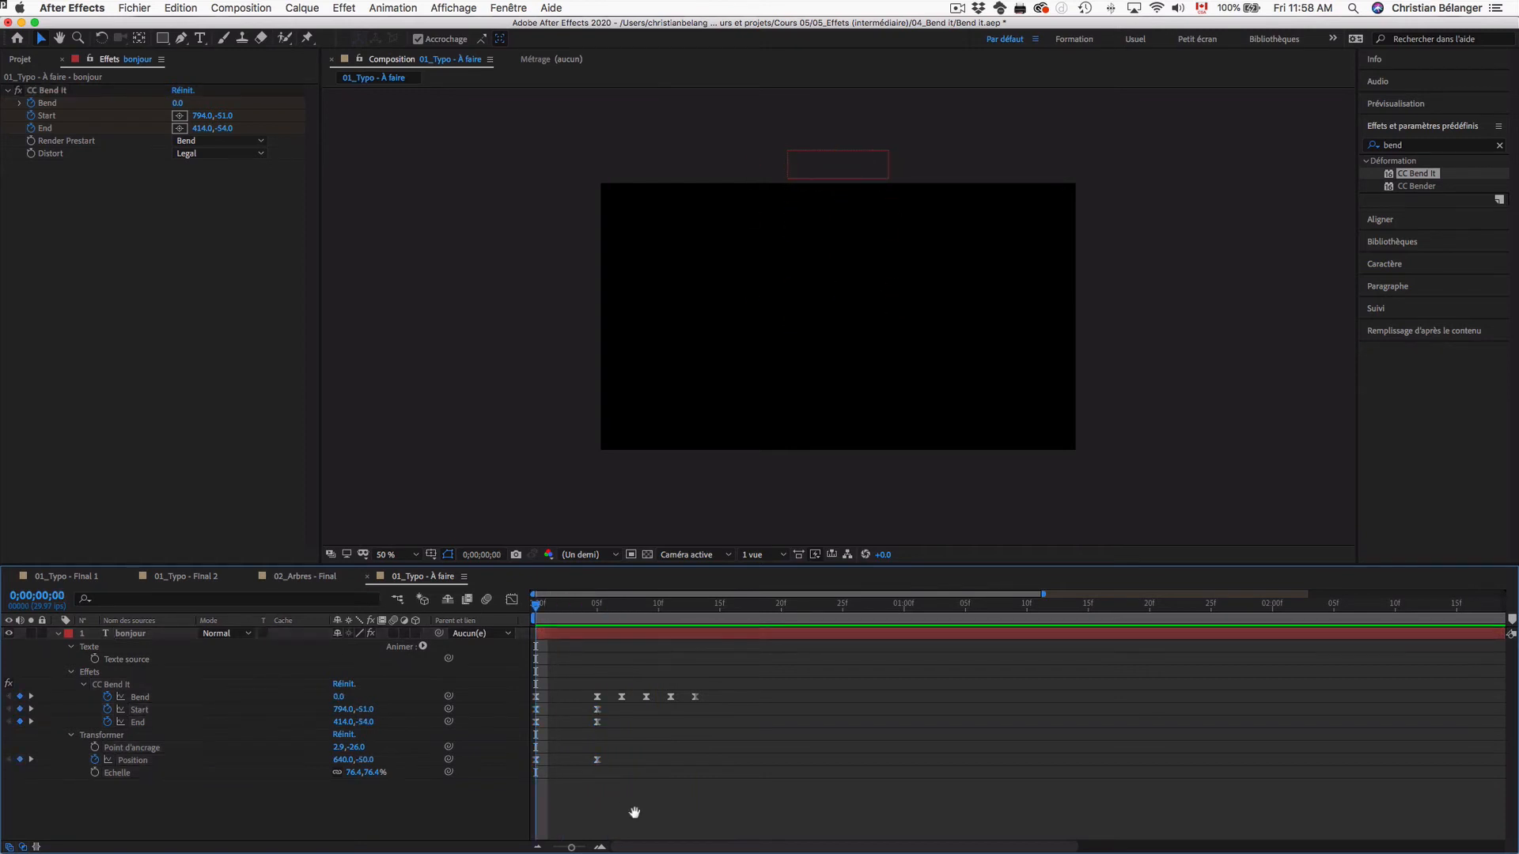
{"action": "key", "text": "space"}
{"action": "key", "text": "space"}
{"action": "key", "text": "slash"}
{"action": "key", "text": "space"}
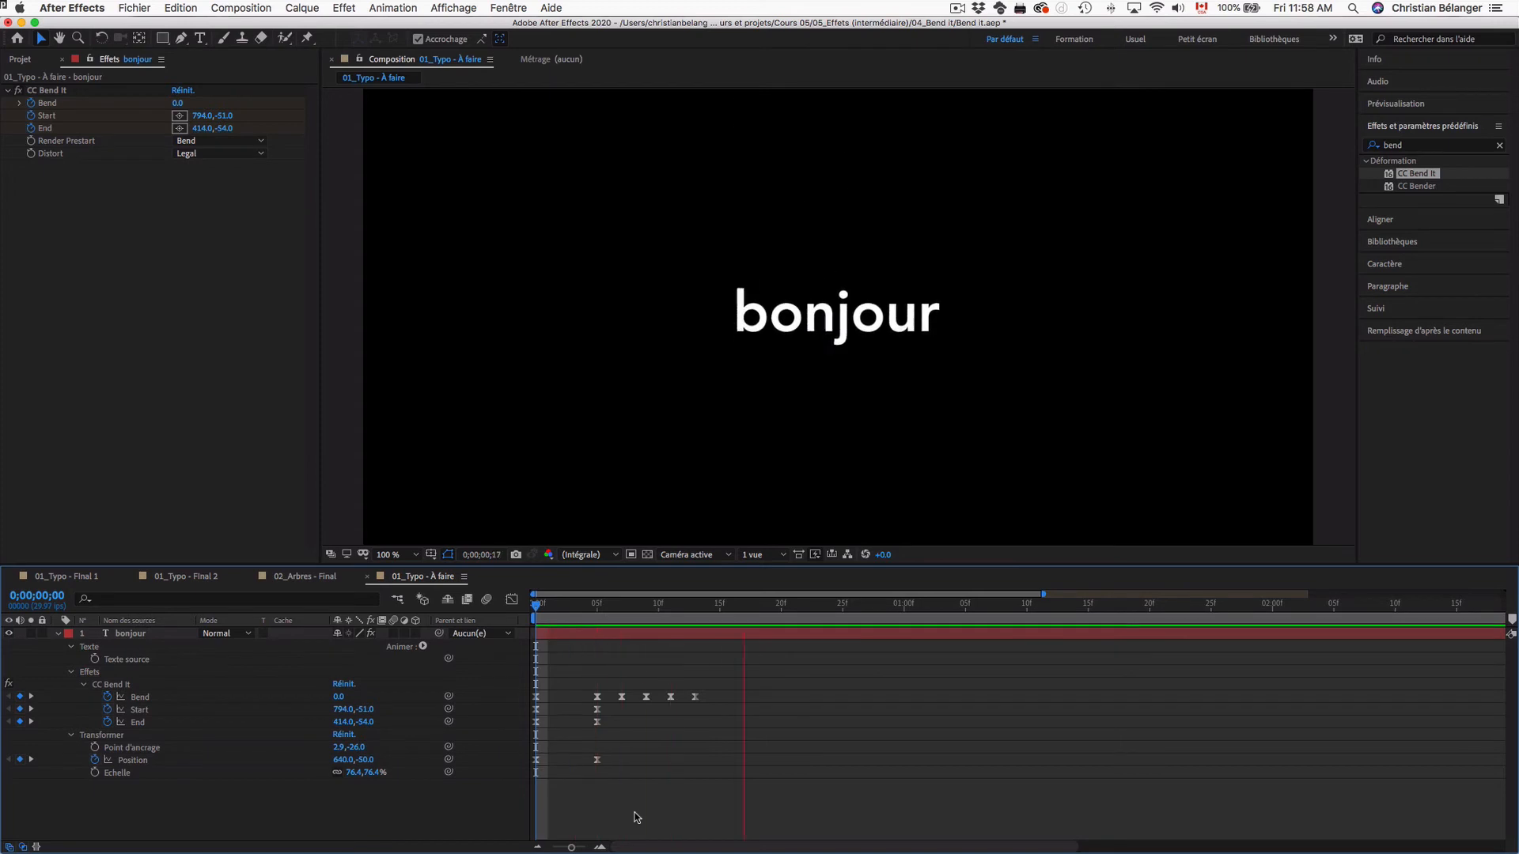
Open the 01_Typo - Final 2 composition, scrub to frame 15 and inspect the bonjour layer's CC Bend It settings.
{"action": "left_click", "coordinate": [20, 59]}
{"action": "double_click", "coordinate": [82, 222]}
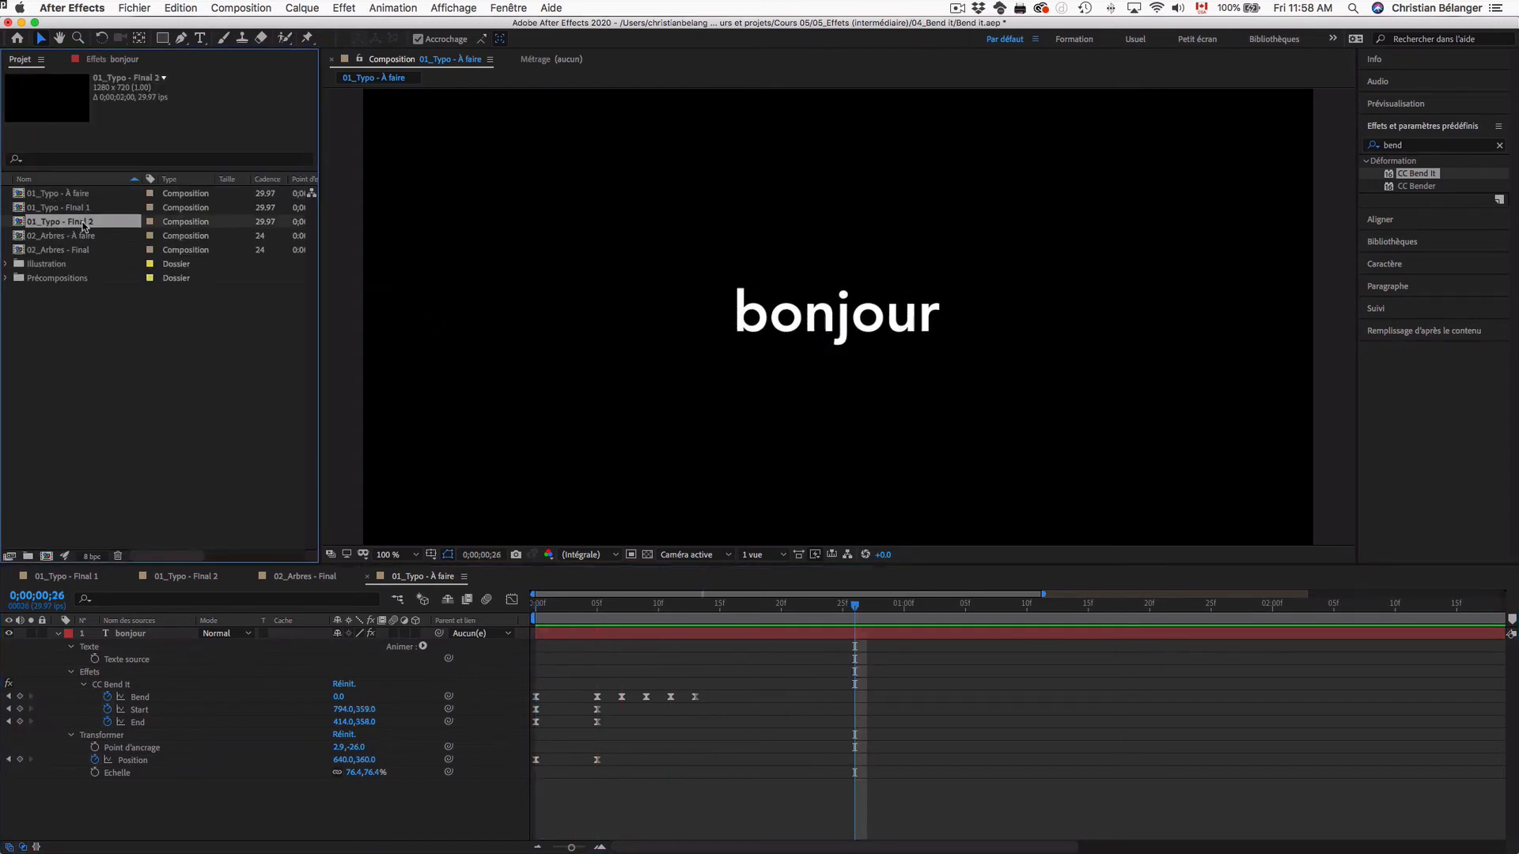
{"action": "mouse_move", "coordinate": [772, 609]}
{"action": "left_mouse_down"}
{"action": "mouse_move", "coordinate": [527, 609]}
{"action": "mouse_move", "coordinate": [857, 614]}
{"action": "mouse_move", "coordinate": [785, 614]}
{"action": "left_mouse_up"}
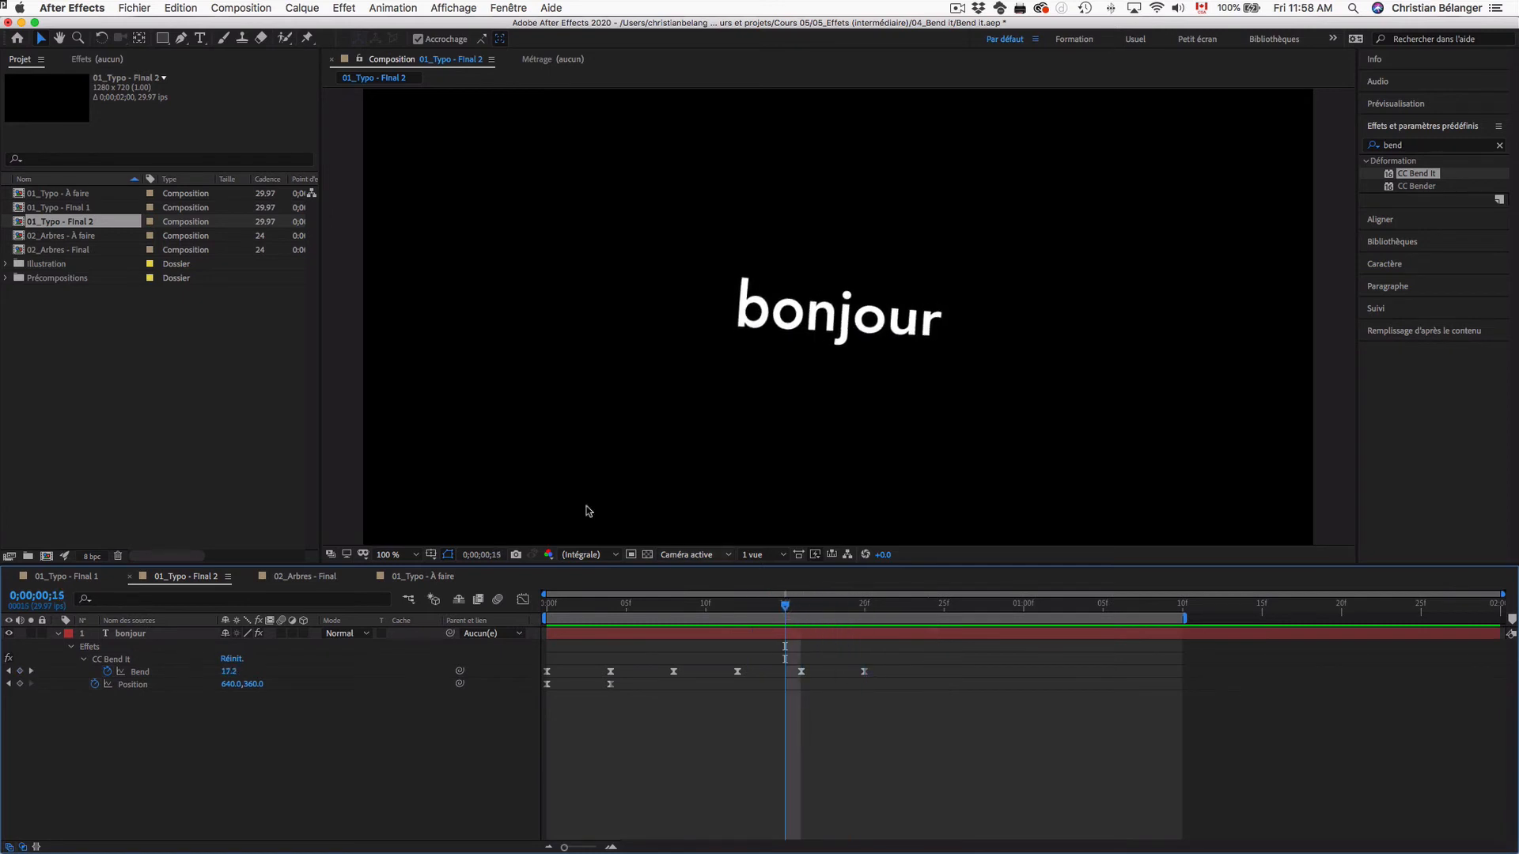
{"action": "left_click", "coordinate": [108, 656]}
{"action": "left_click", "coordinate": [108, 659]}
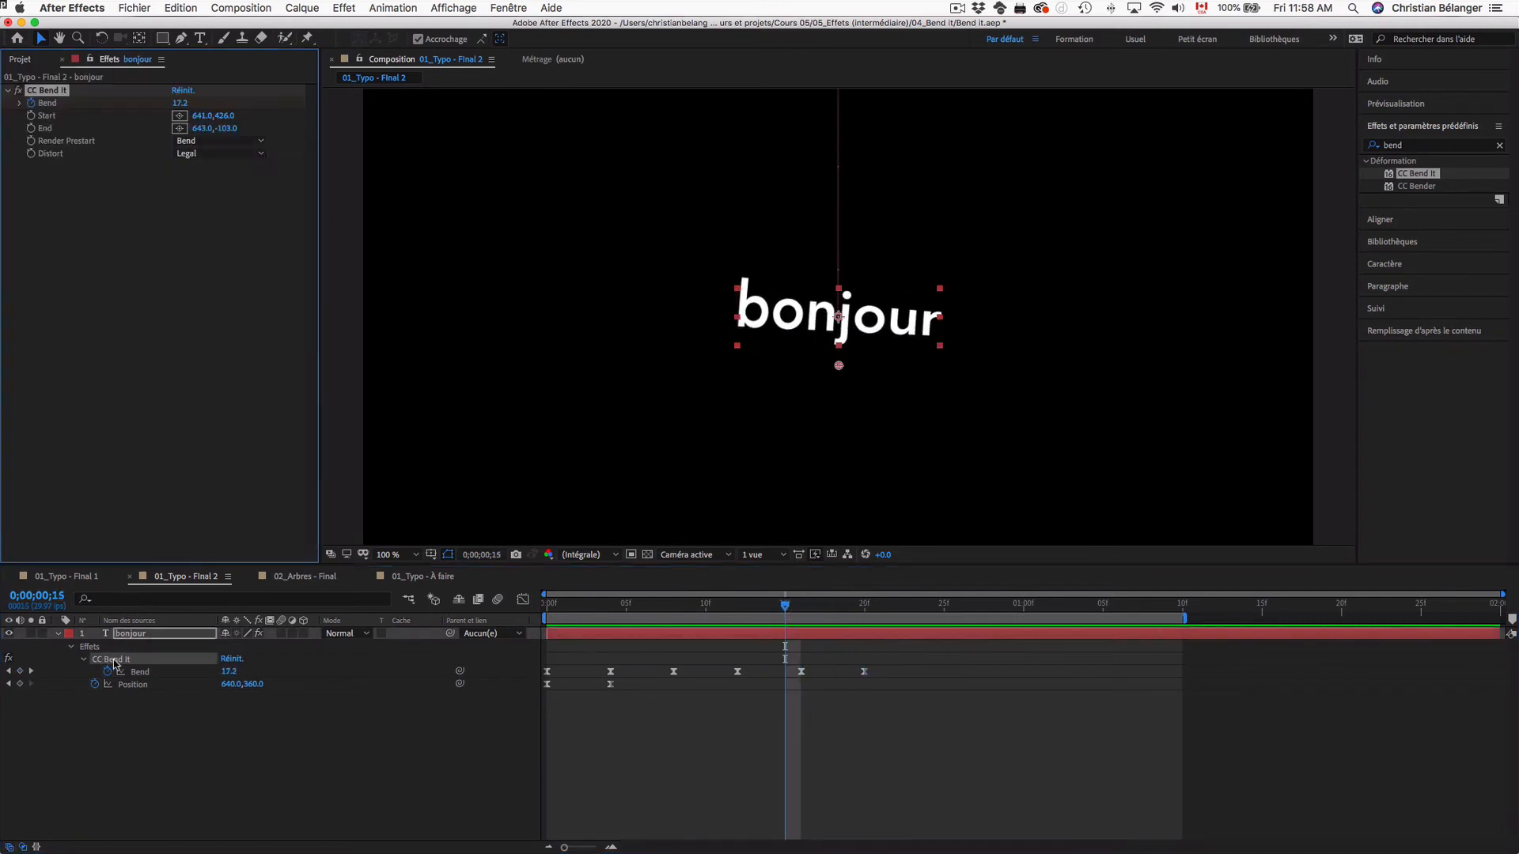
{"action": "left_click", "coordinate": [54, 113]}
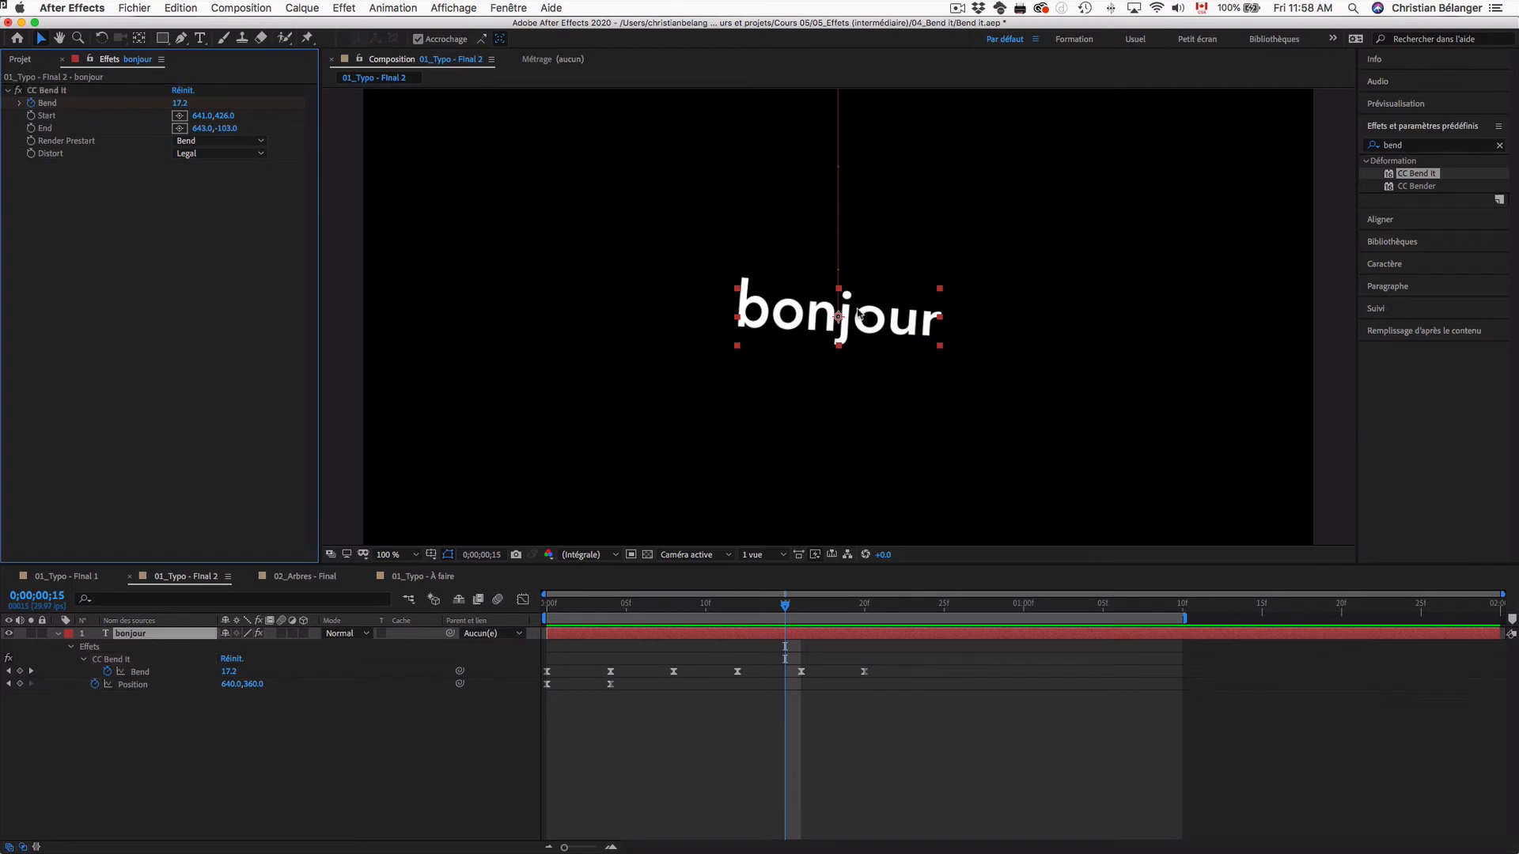
Move the CC Bend It End point to 641, -97 and Start point to 641, 432, and scrub back to frame 0.
{"action": "key", "text": "comma"}
{"action": "left_click", "coordinate": [49, 104]}
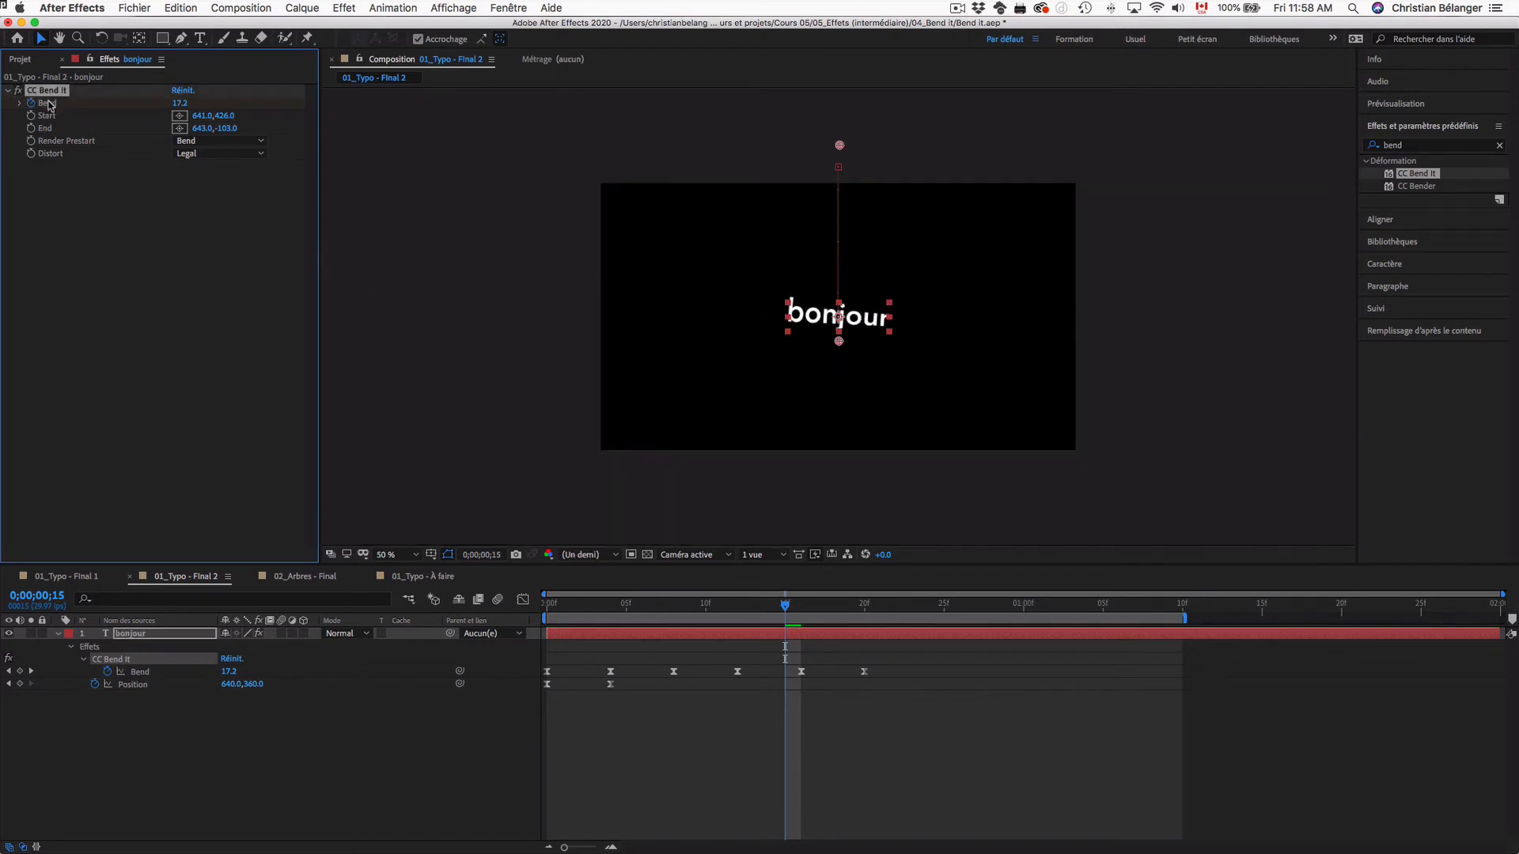
{"action": "left_click_drag", "start_coordinate": [838, 146], "coordinate": [839, 147]}
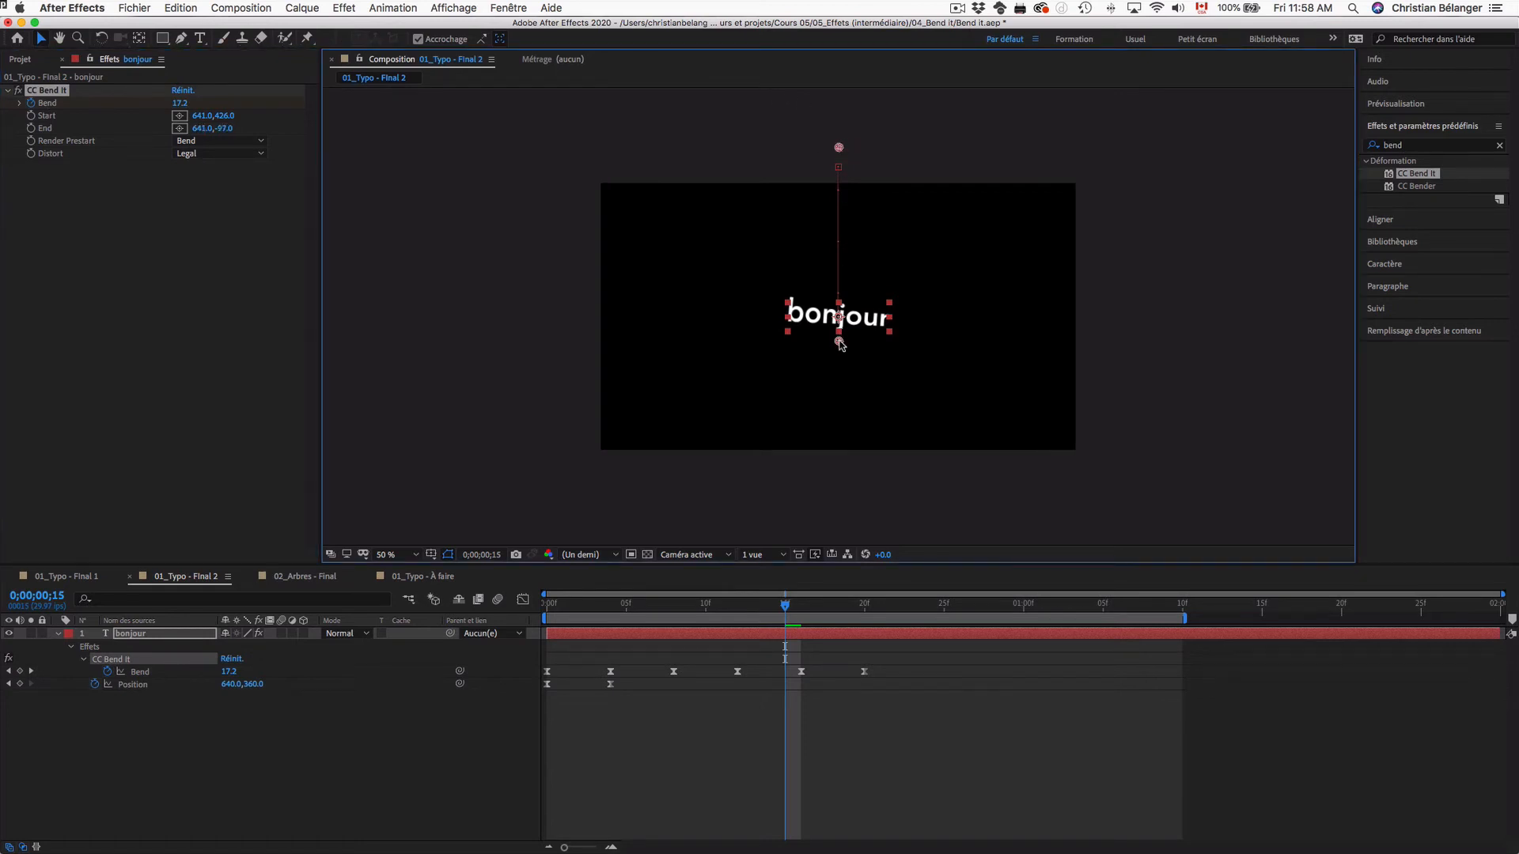
{"action": "left_click_drag", "start_coordinate": [838, 341], "coordinate": [838, 344]}
{"action": "left_click_drag", "start_coordinate": [764, 609], "coordinate": [547, 609]}
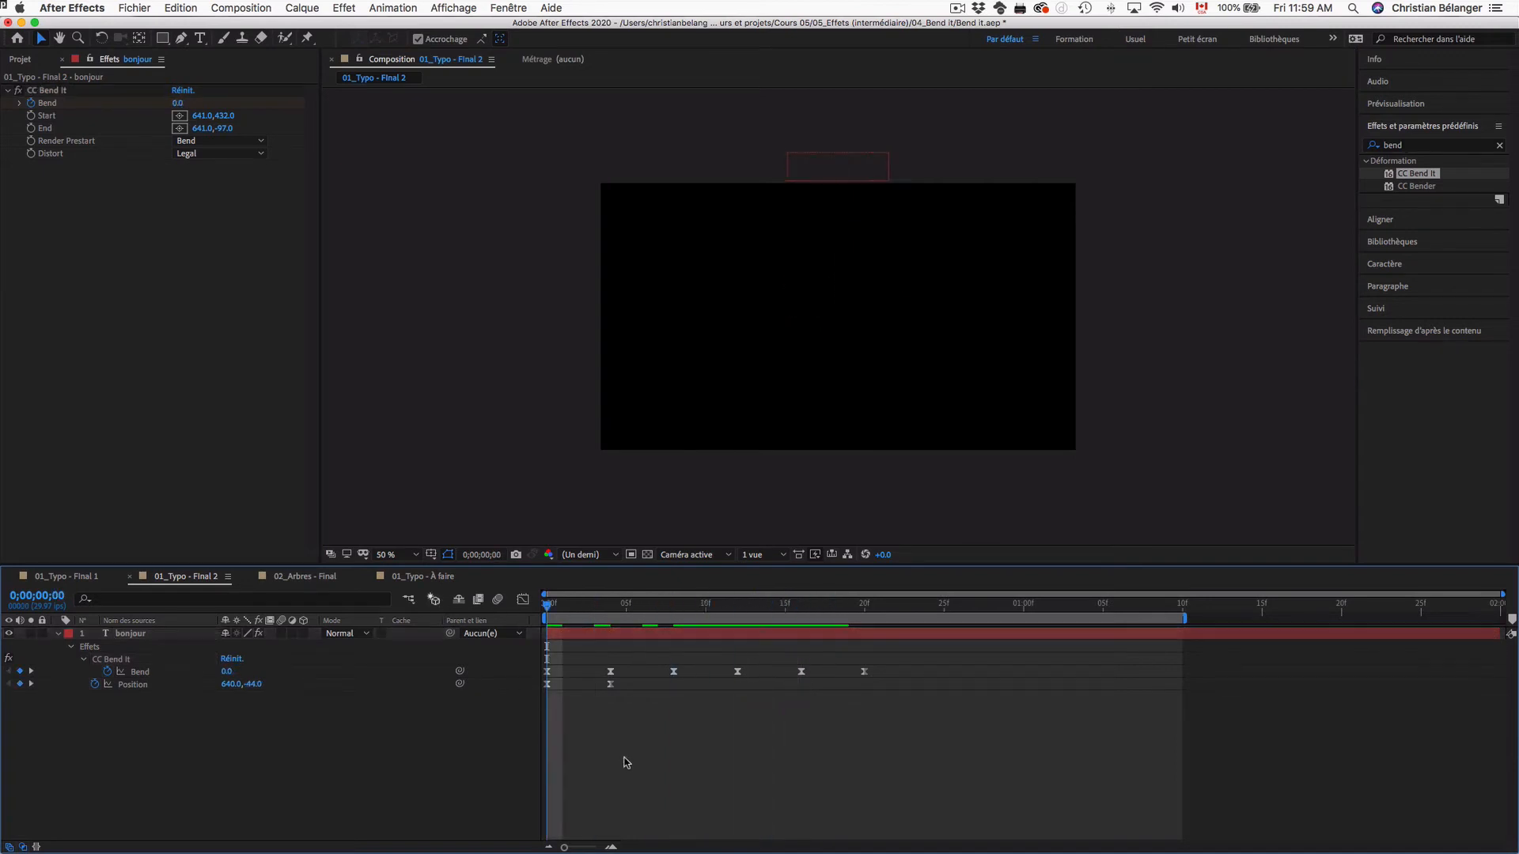
Play back the bonjour animation and open the 02_Arbres - Final composition to view the bending trees.
{"action": "key", "text": "space"}
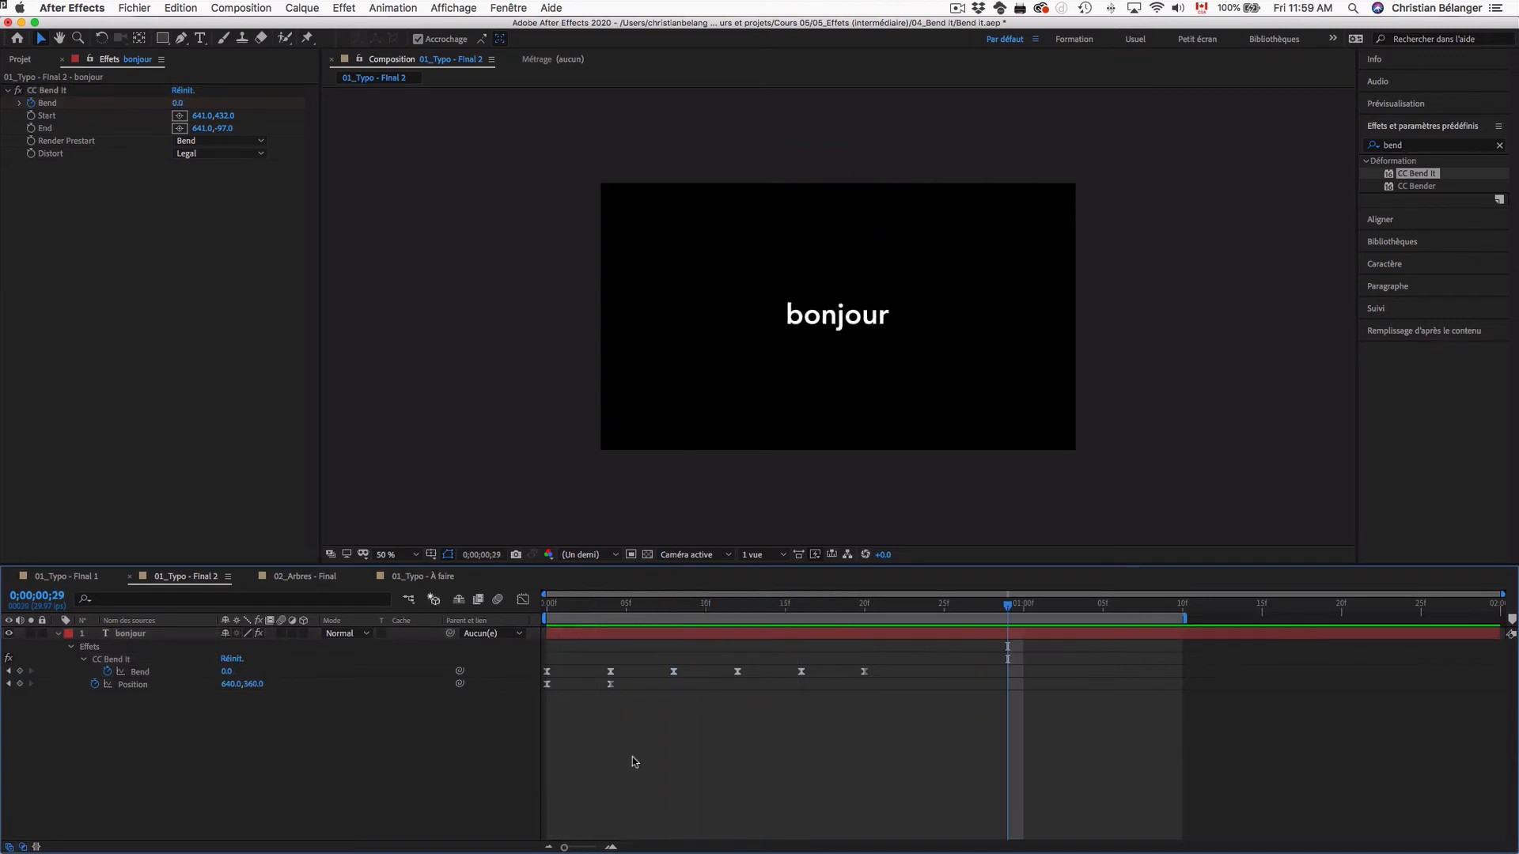
{"action": "left_click", "coordinate": [21, 61]}
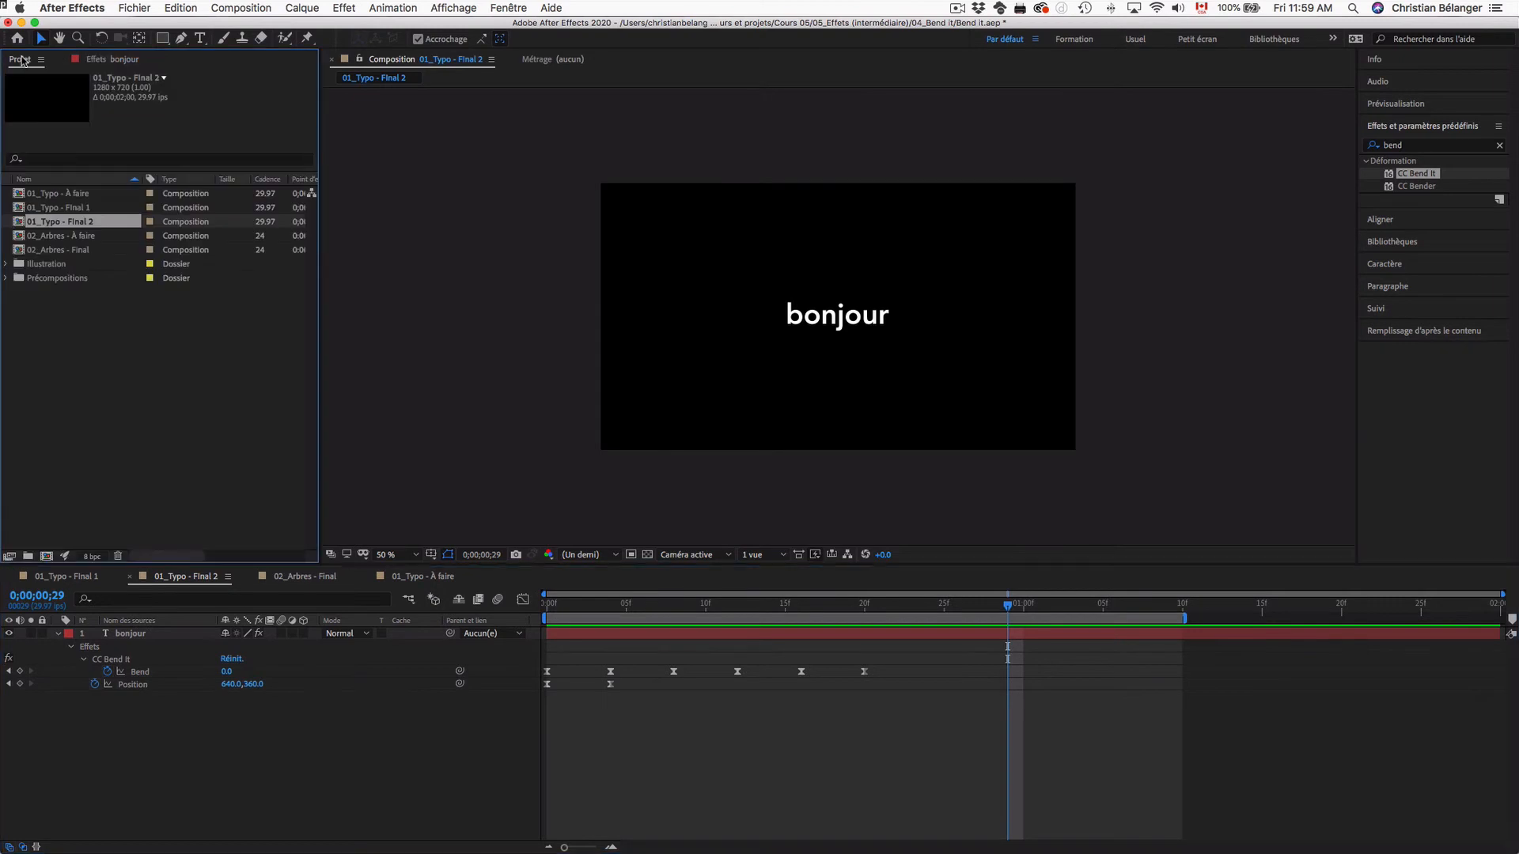
{"action": "double_click", "coordinate": [63, 249]}
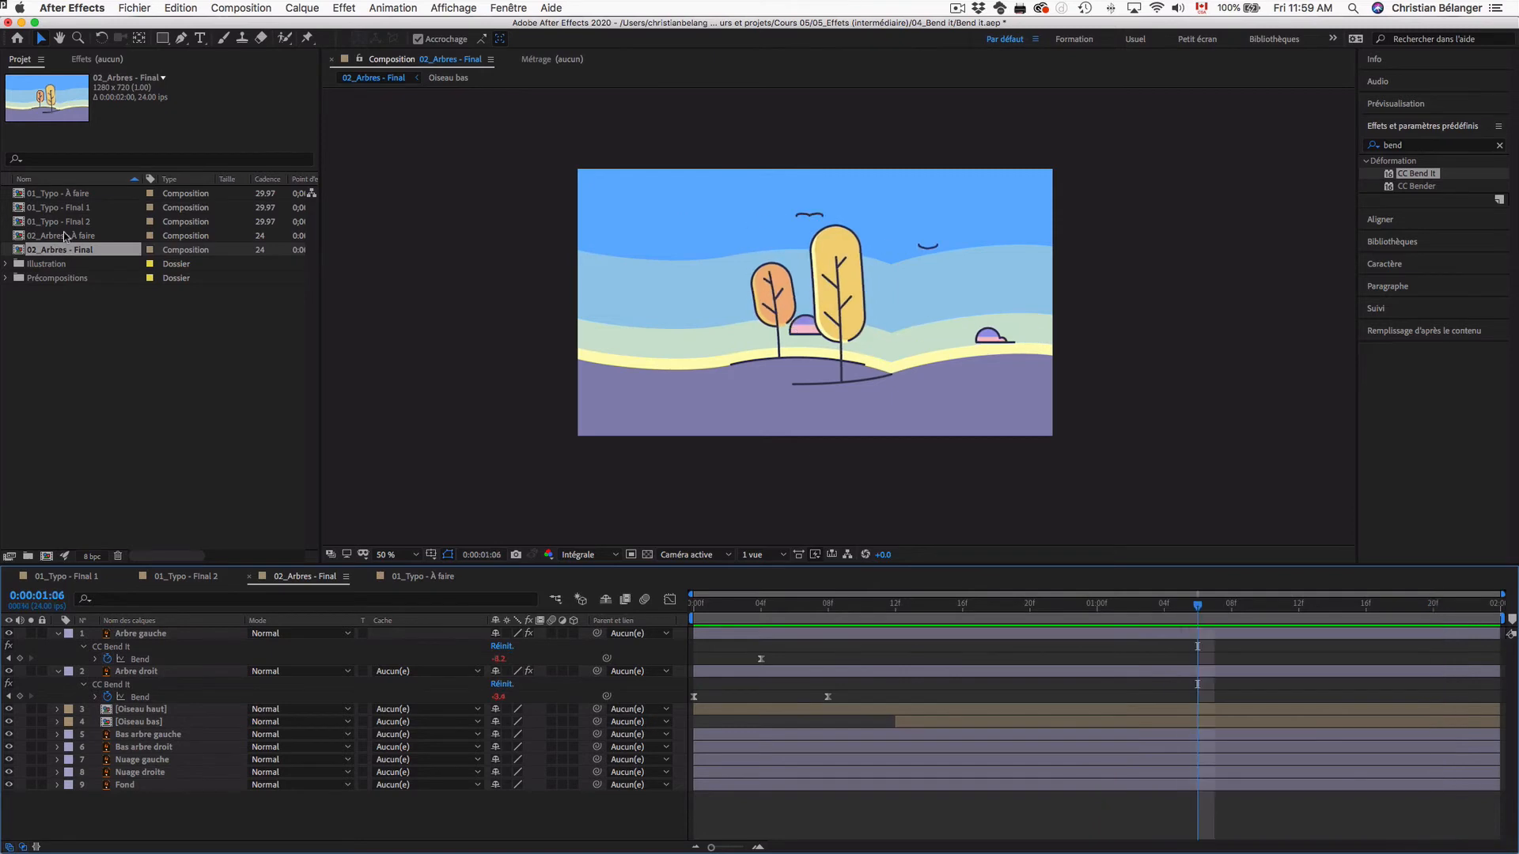
Open the 02_Arbres - À faire composition and apply CC Bend It to the Arbre droit layer.
{"action": "double_click", "coordinate": [62, 236]}
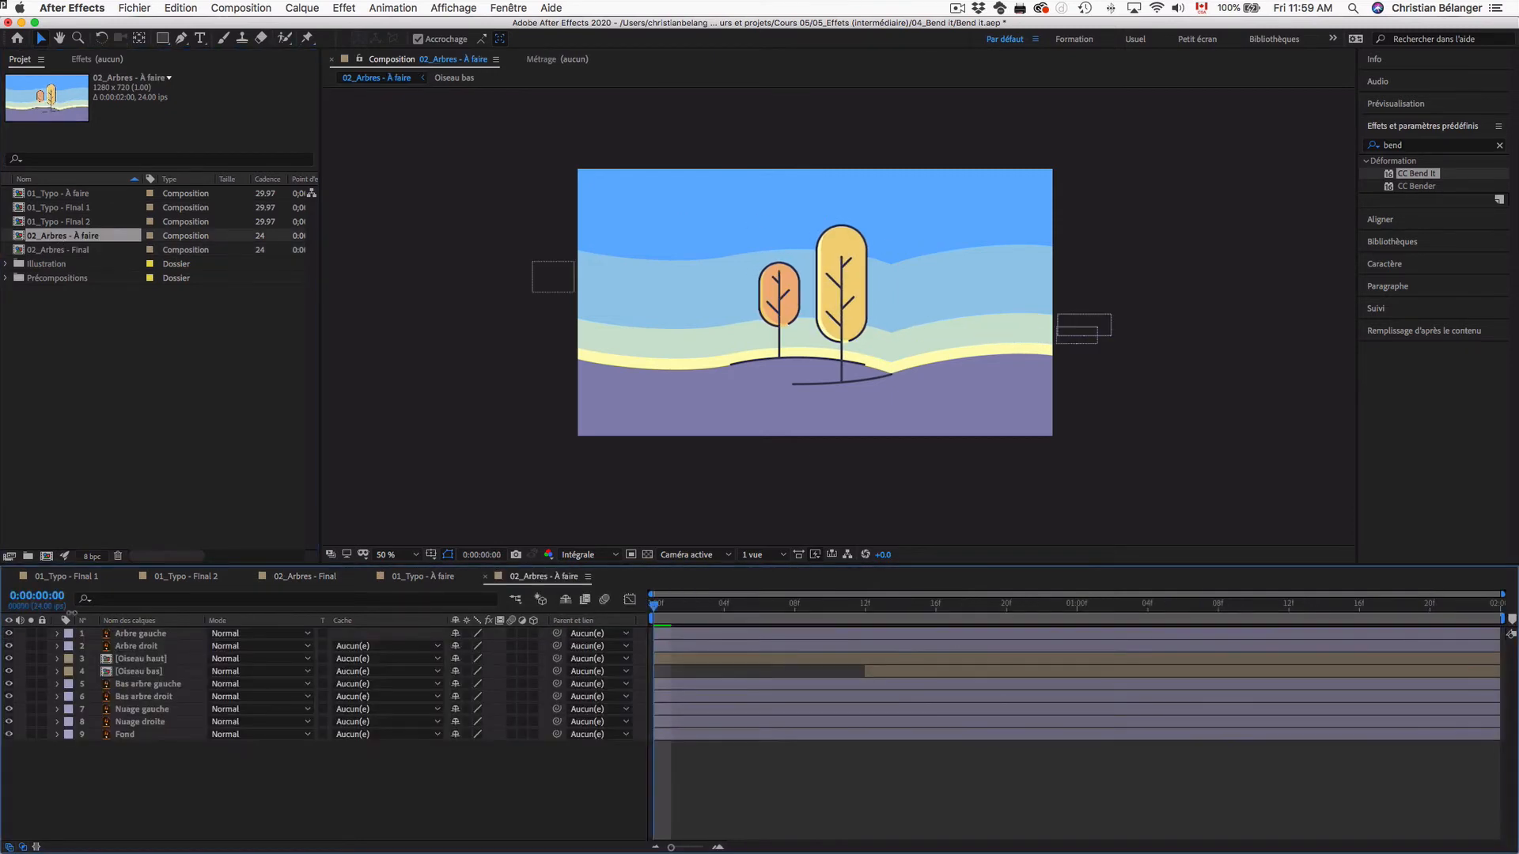
{"action": "left_click", "coordinate": [139, 647]}
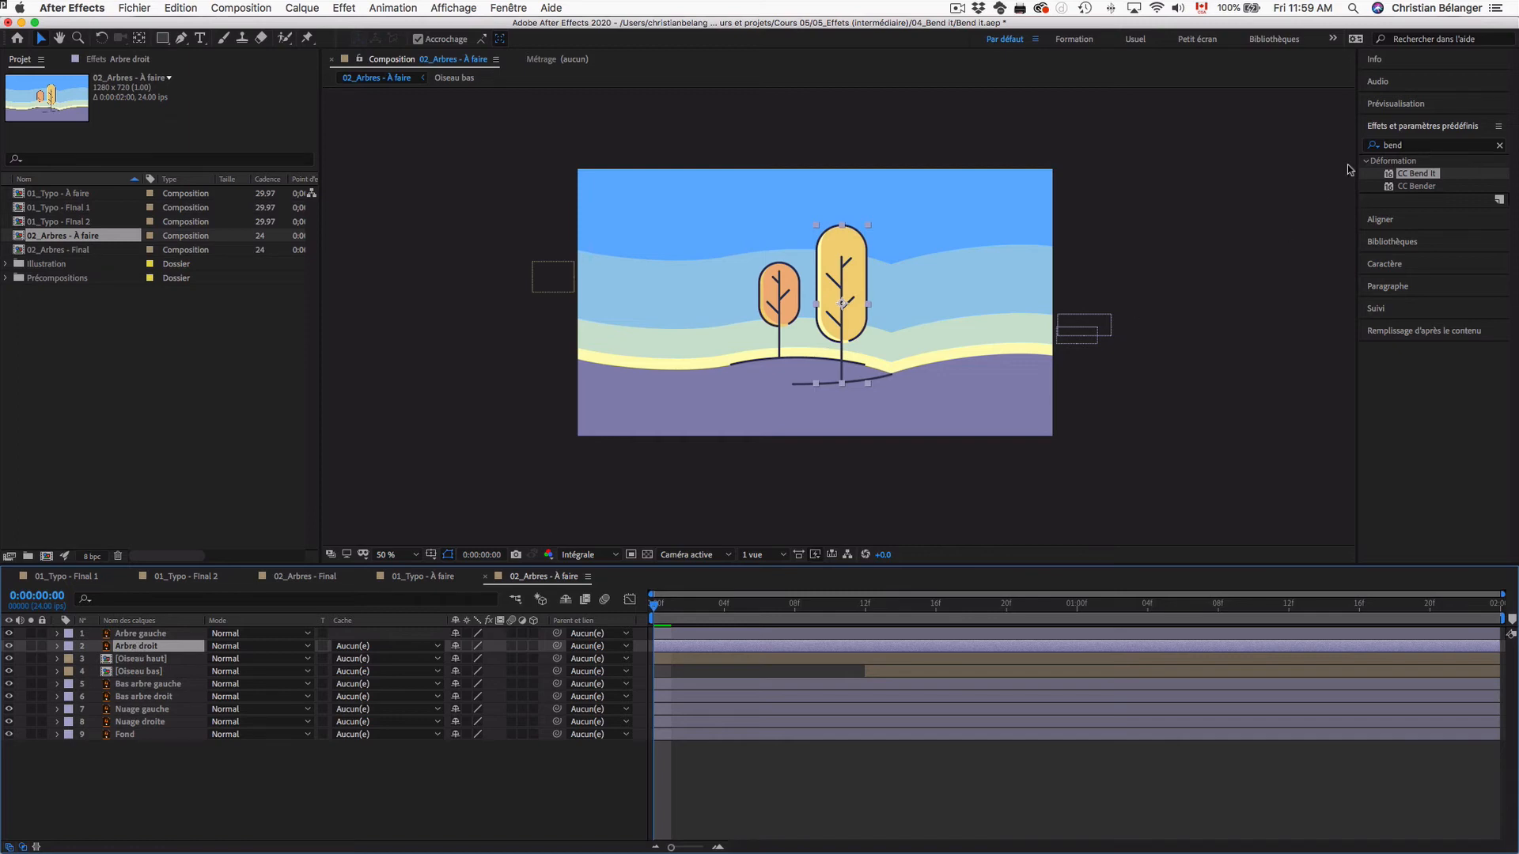
{"action": "left_click_drag", "start_coordinate": [1385, 174], "coordinate": [852, 290]}
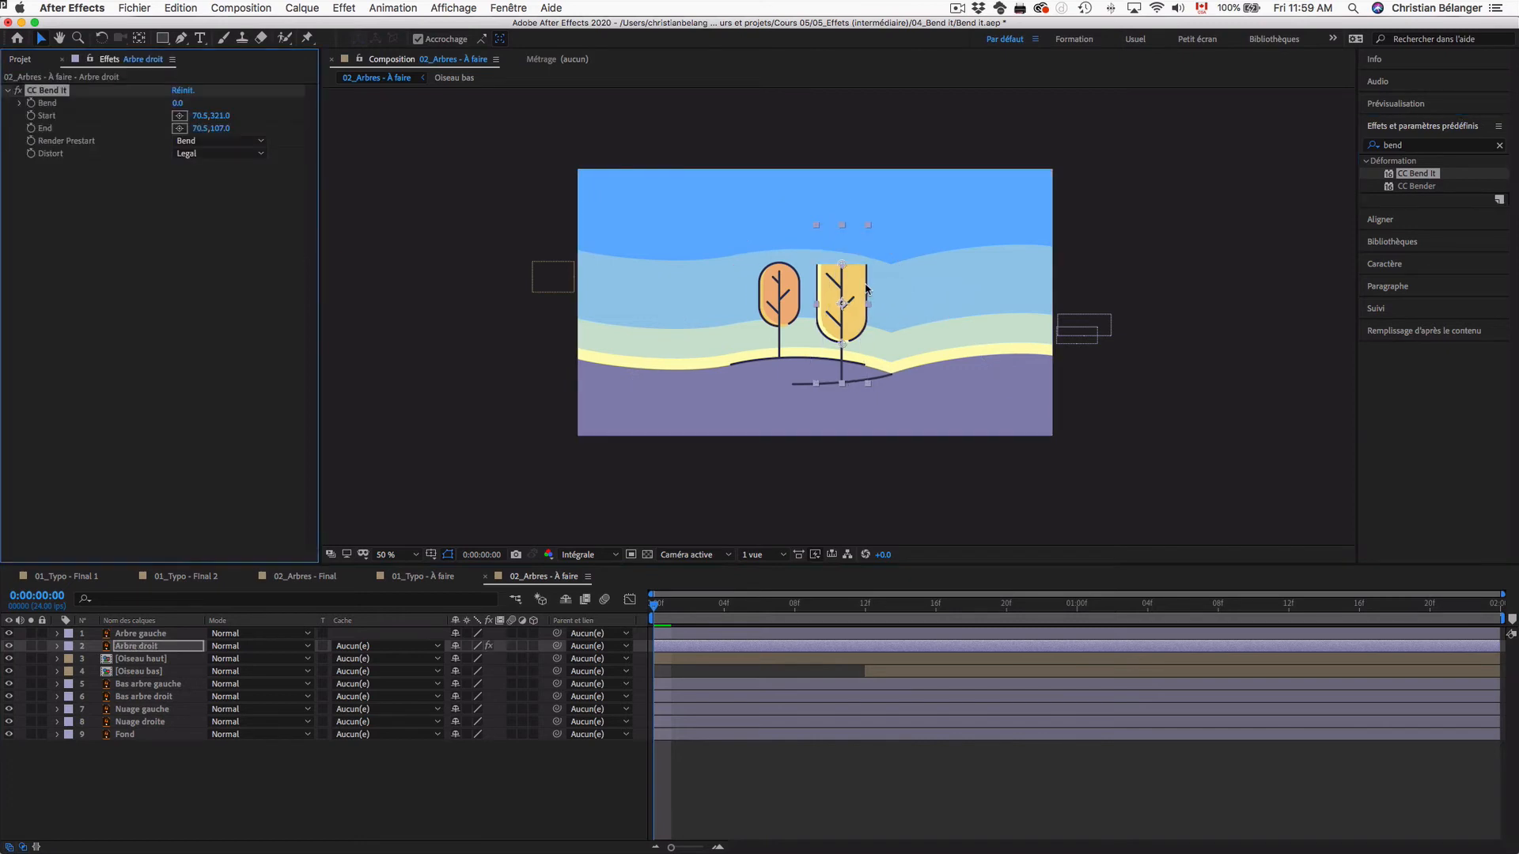
Move the CC Bend It End point above the tree to 70.5, -49 and Start below it to 70.5, 457, with Bend at 21.
{"action": "left_click", "coordinate": [178, 128]}
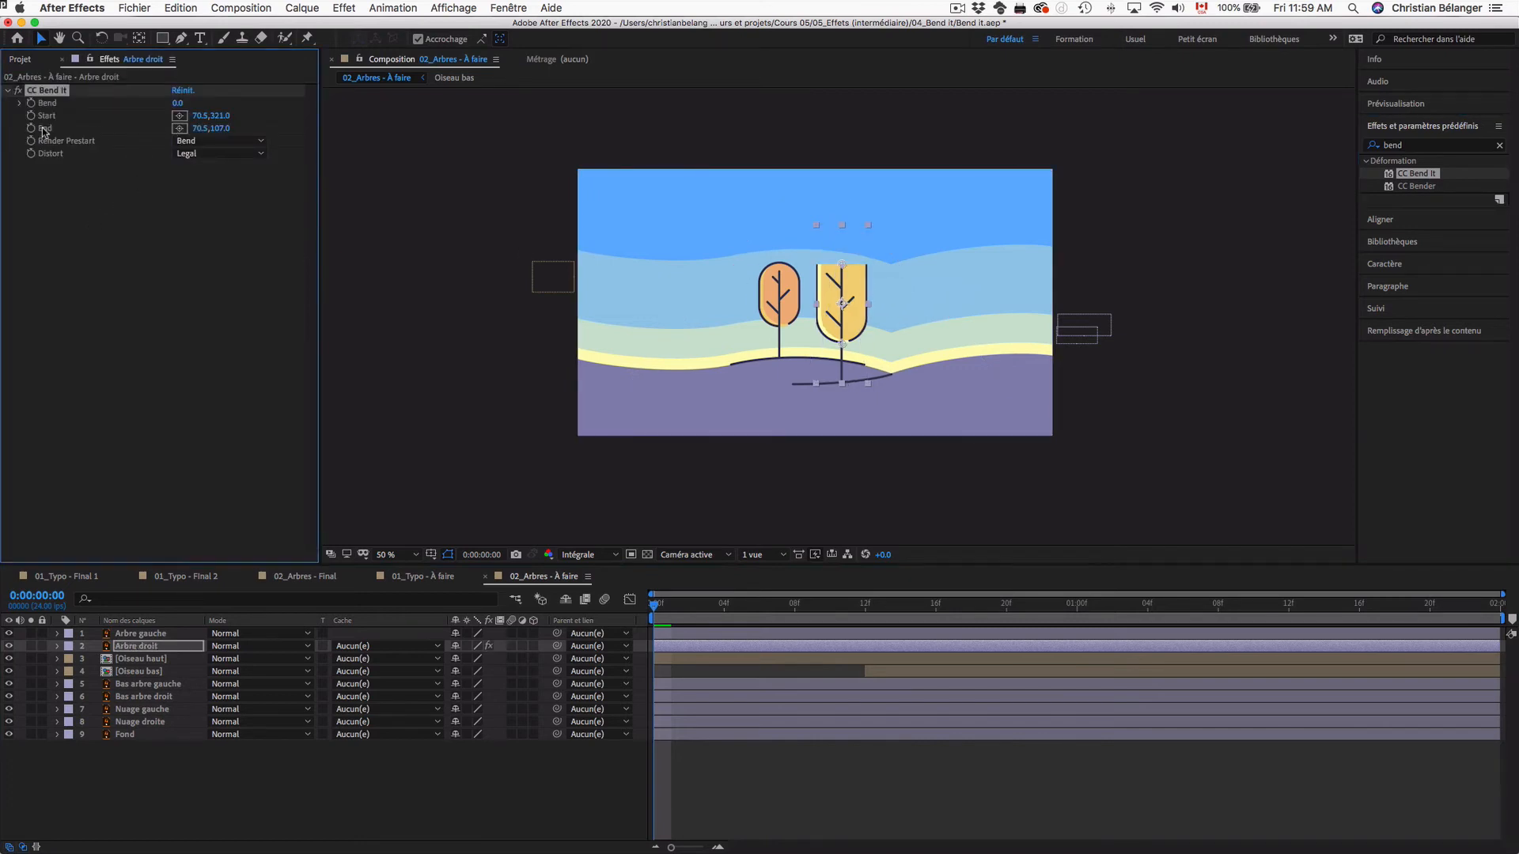
{"action": "left_click", "coordinate": [843, 261]}
{"action": "left_click_drag", "start_coordinate": [843, 261], "coordinate": [844, 209]}
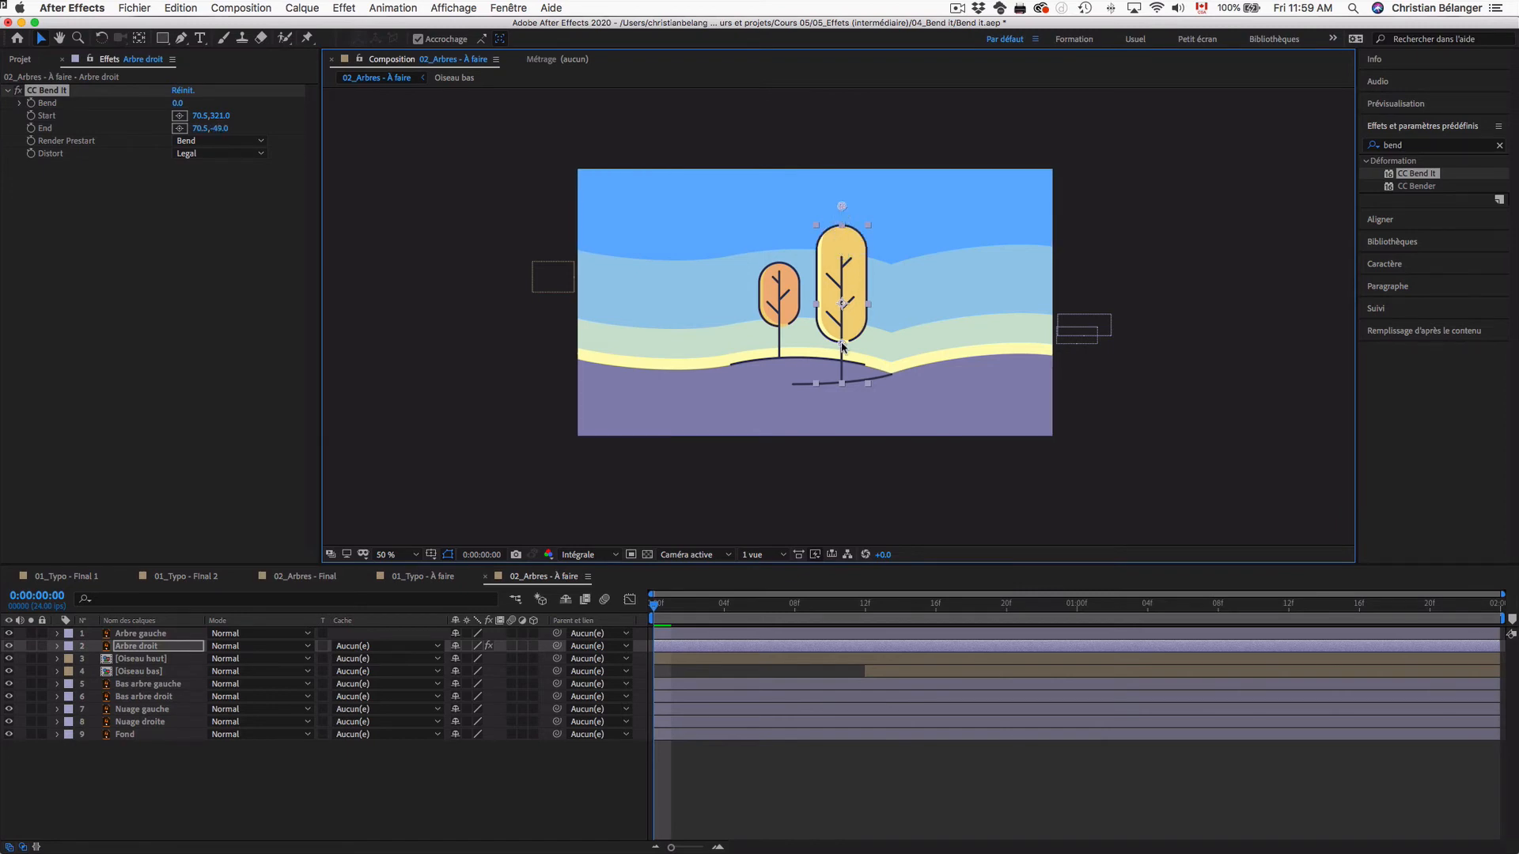
{"action": "left_click_drag", "start_coordinate": [842, 345], "coordinate": [843, 395]}
{"action": "mouse_move", "coordinate": [177, 103]}
{"action": "left_mouse_down"}
{"action": "mouse_move", "coordinate": [210, 101]}
{"action": "mouse_move", "coordinate": [158, 102]}
{"action": "mouse_move", "coordinate": [202, 102]}
{"action": "mouse_move", "coordinate": [161, 101]}
{"action": "mouse_move", "coordinate": [175, 102]}
{"action": "left_mouse_up"}
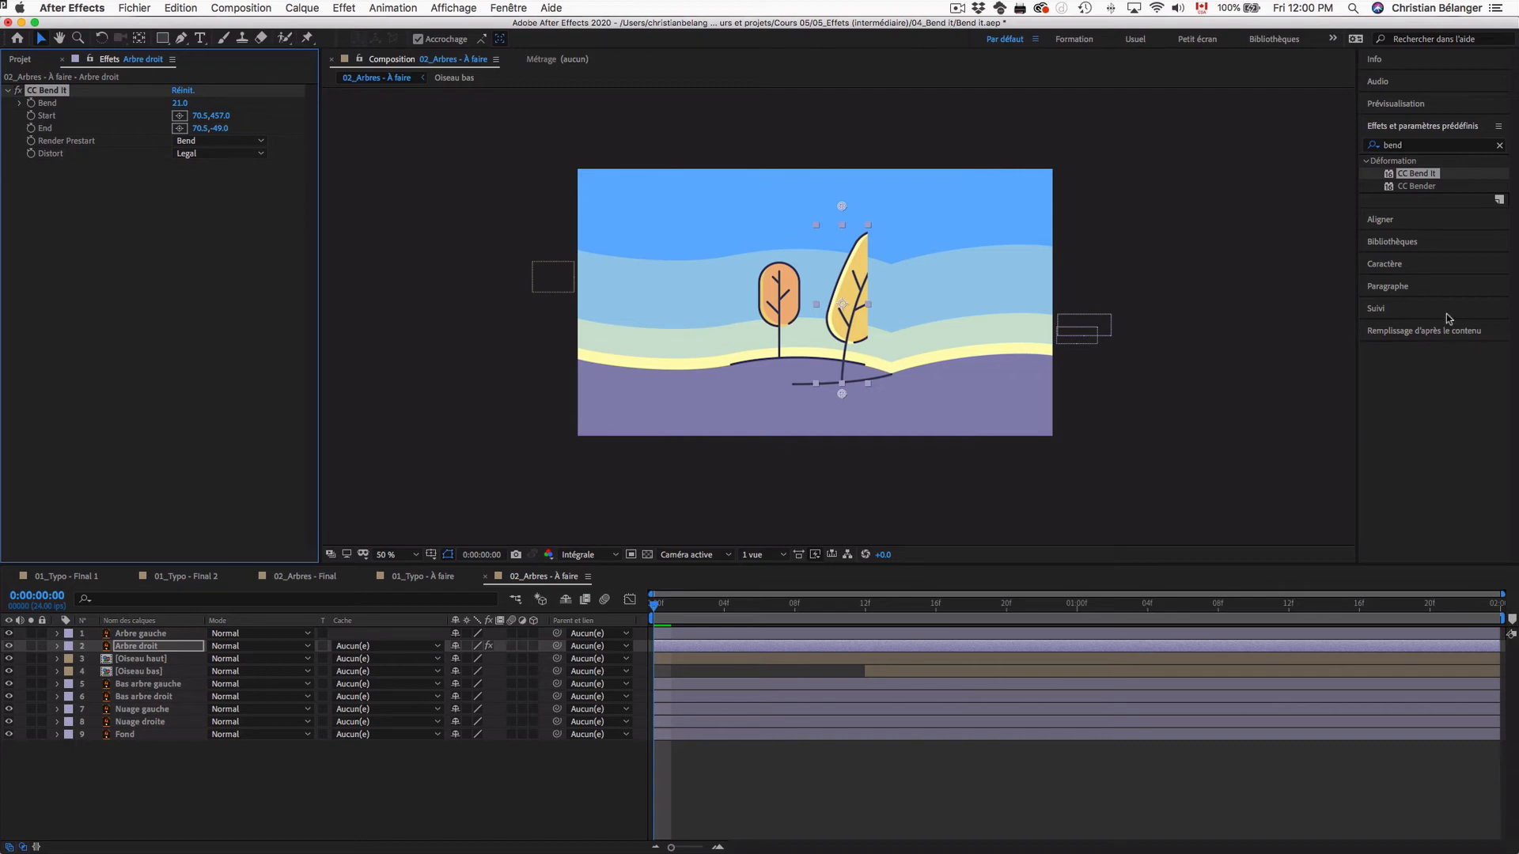
Search the effects for "croiss", apply Limites de croissance to Arbre droit and place it before CC Bend It in the effect order.
{"action": "left_click", "coordinate": [1415, 147]}
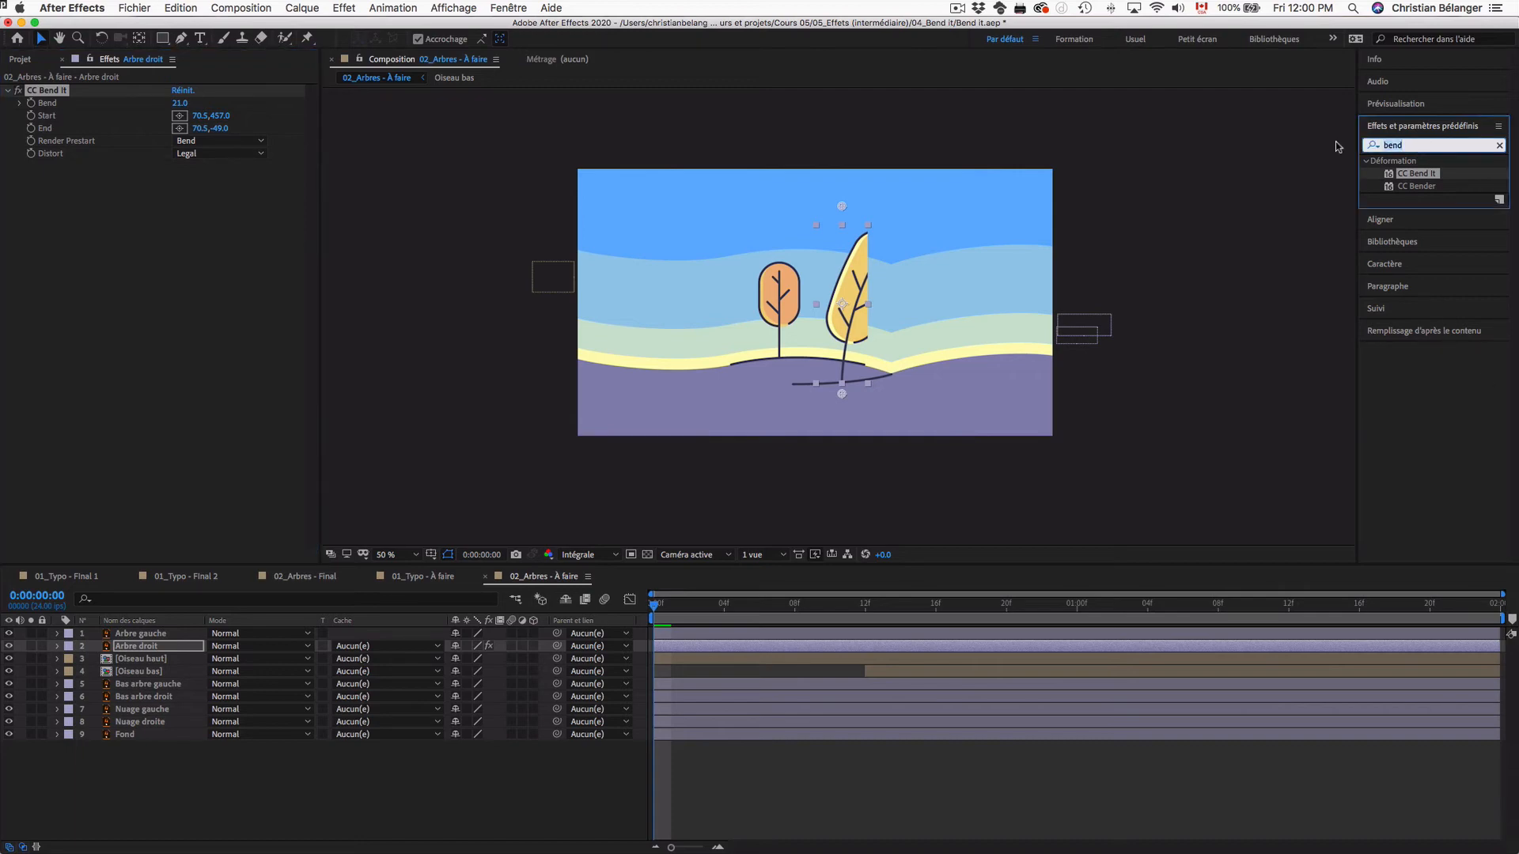
{"action": "key", "text": "BackSpace"}
{"action": "key", "text": "BackSpace"}
{"action": "key", "text": "BackSpace"}
{"action": "key", "text": "BackSpace"}
{"action": "type", "text": "croiss"}
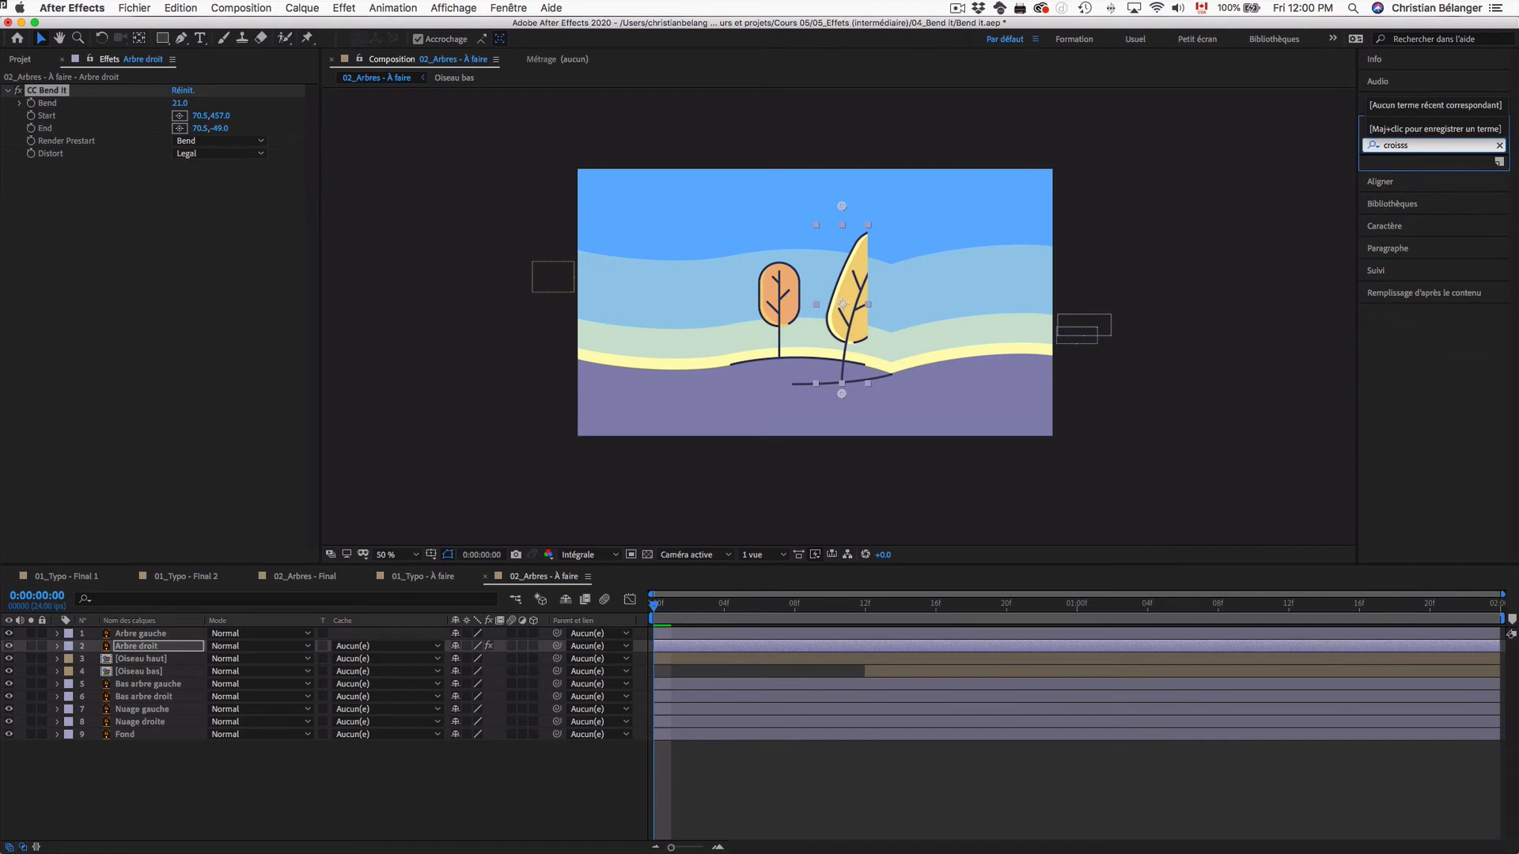
{"action": "key", "text": "BackSpace"}
{"action": "left_click_drag", "start_coordinate": [1397, 173], "coordinate": [847, 269]}
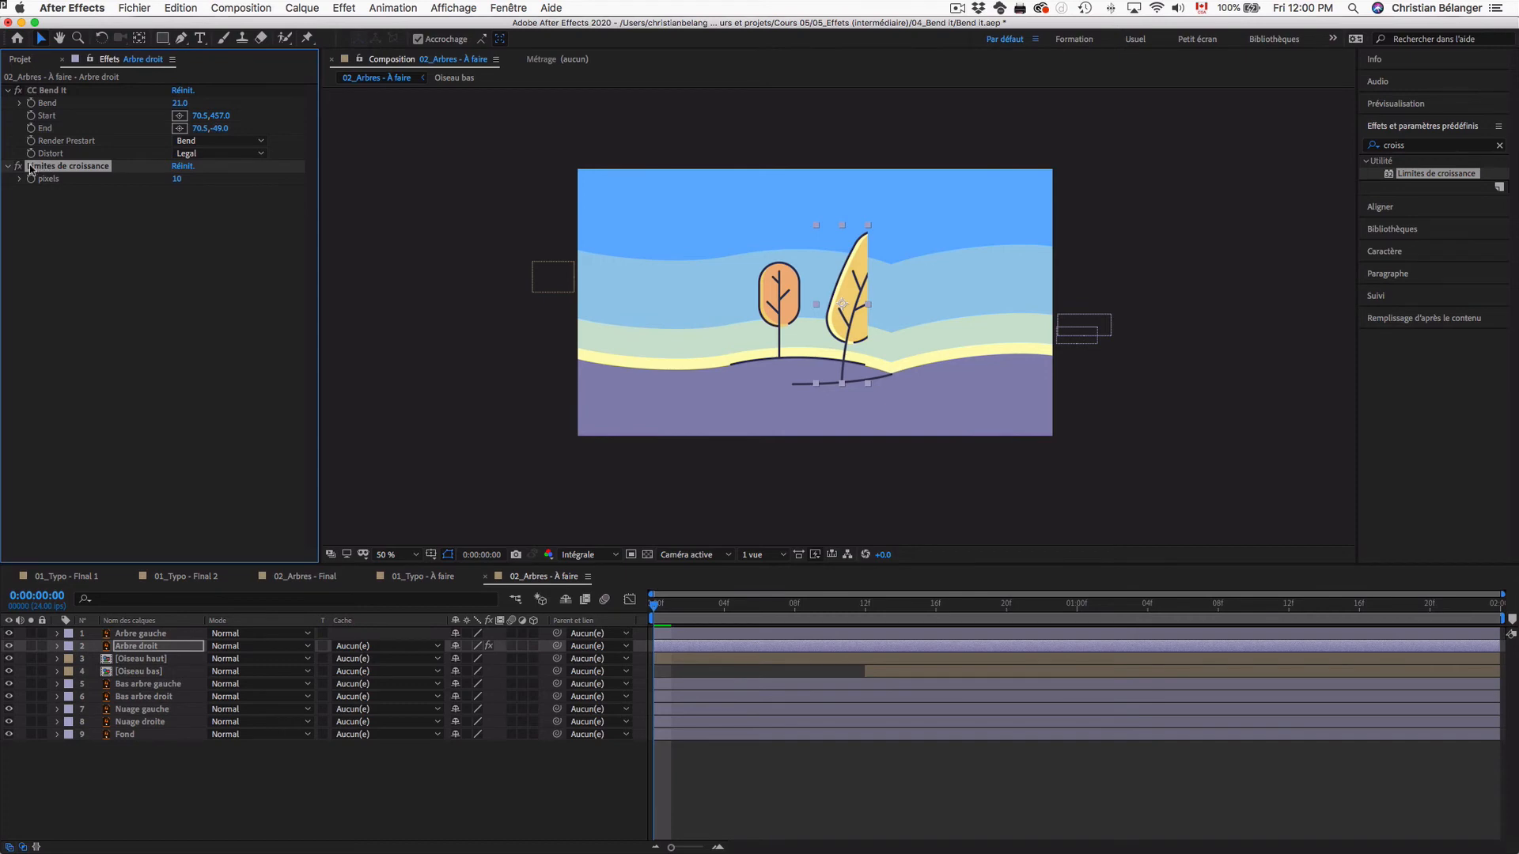
{"action": "left_click_drag", "start_coordinate": [98, 168], "coordinate": [58, 92]}
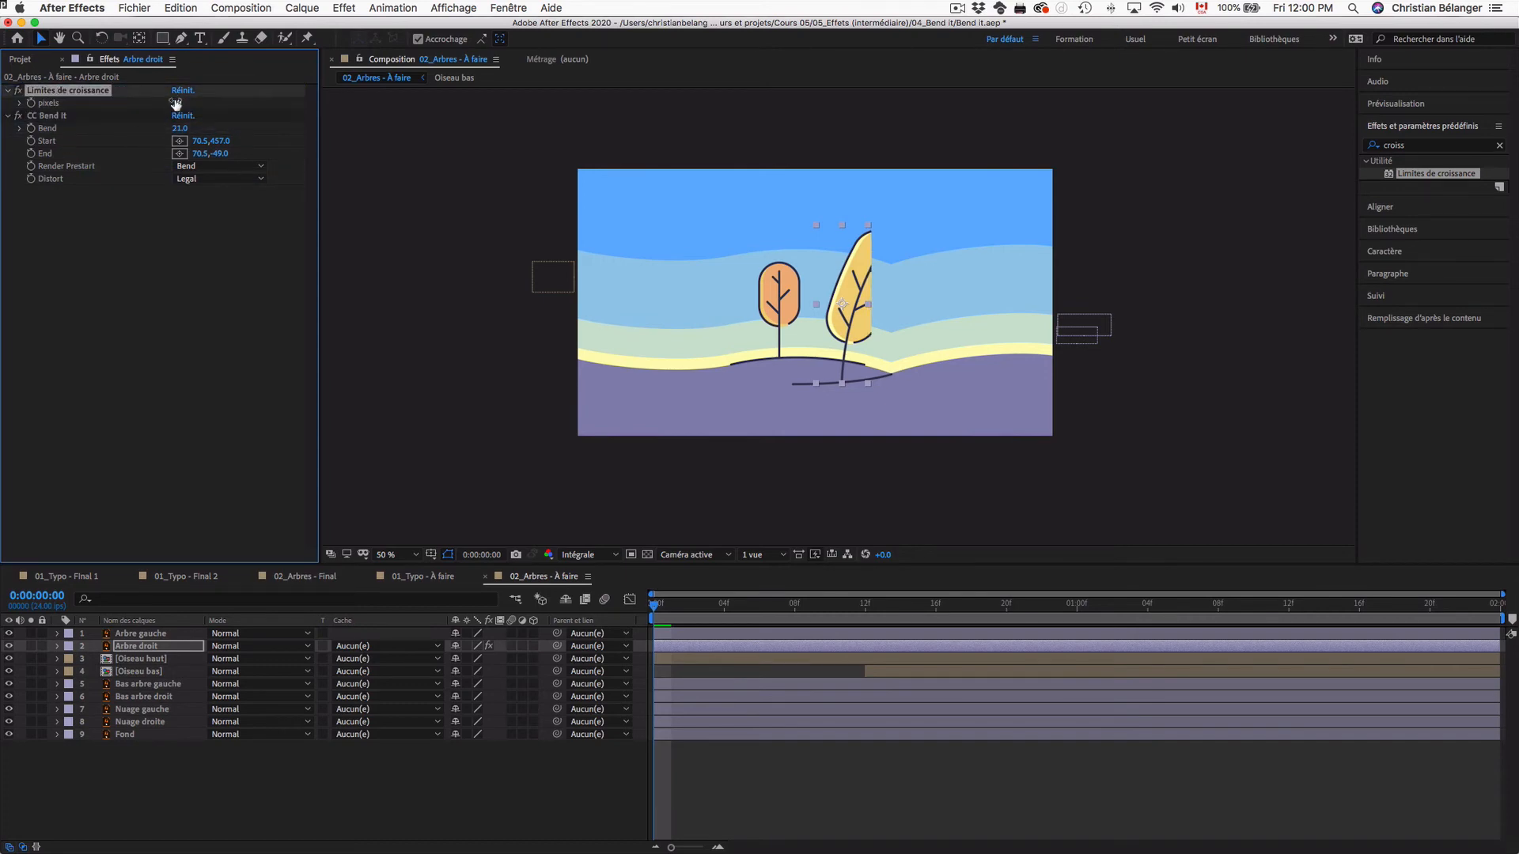
Set Limites de croissance to 195 pixels and CC Bend It's Bend to -22 on the right tree.
{"action": "left_click_drag", "start_coordinate": [179, 103], "coordinate": [323, 110]}
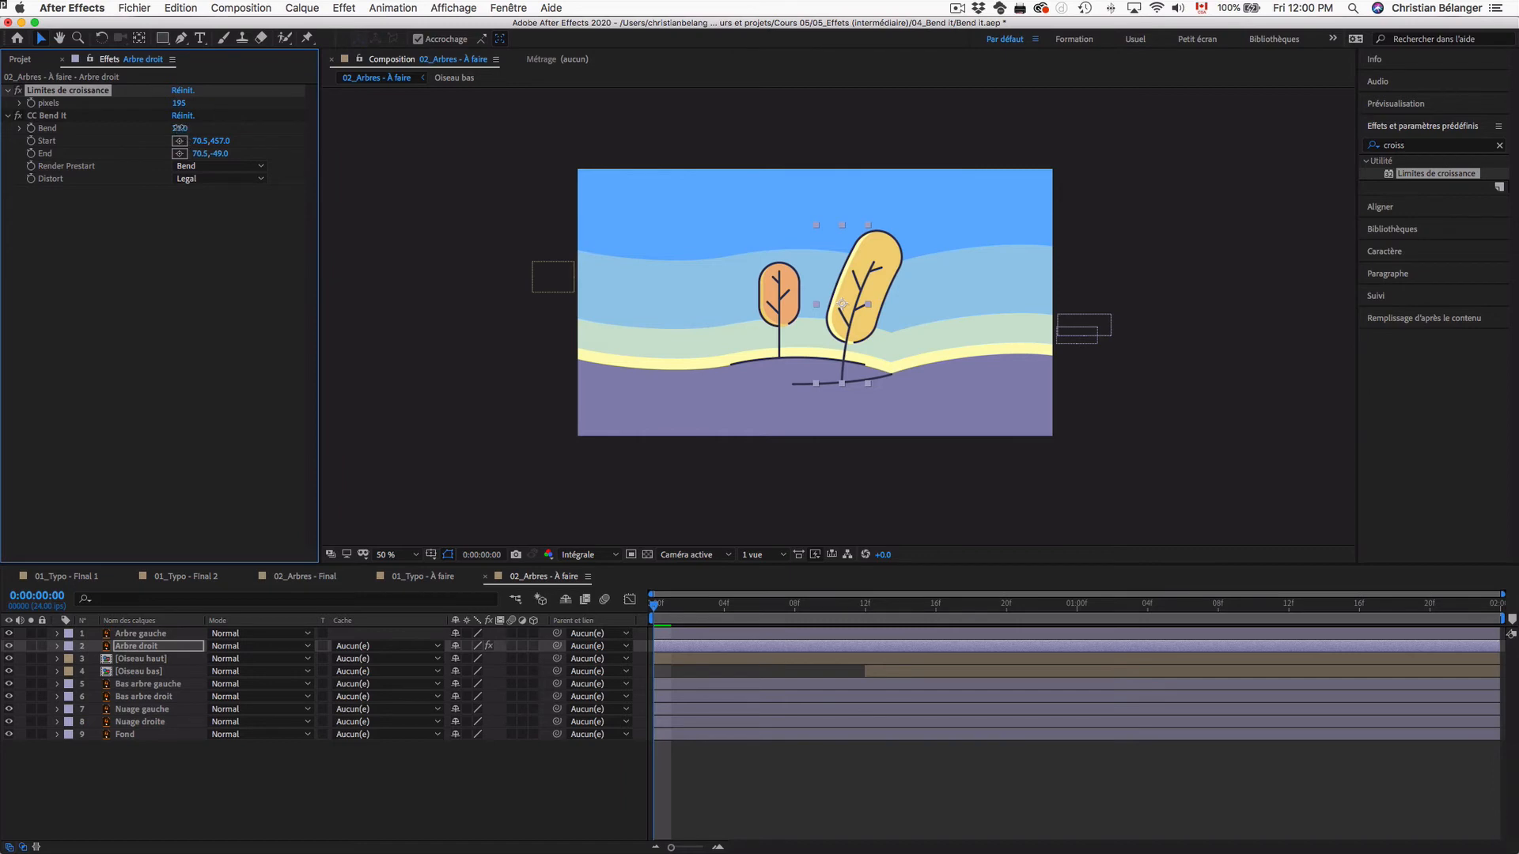
{"action": "mouse_move", "coordinate": [181, 128]}
{"action": "left_mouse_down"}
{"action": "mouse_move", "coordinate": [158, 128]}
{"action": "mouse_move", "coordinate": [200, 132]}
{"action": "mouse_move", "coordinate": [155, 136]}
{"action": "left_mouse_up"}
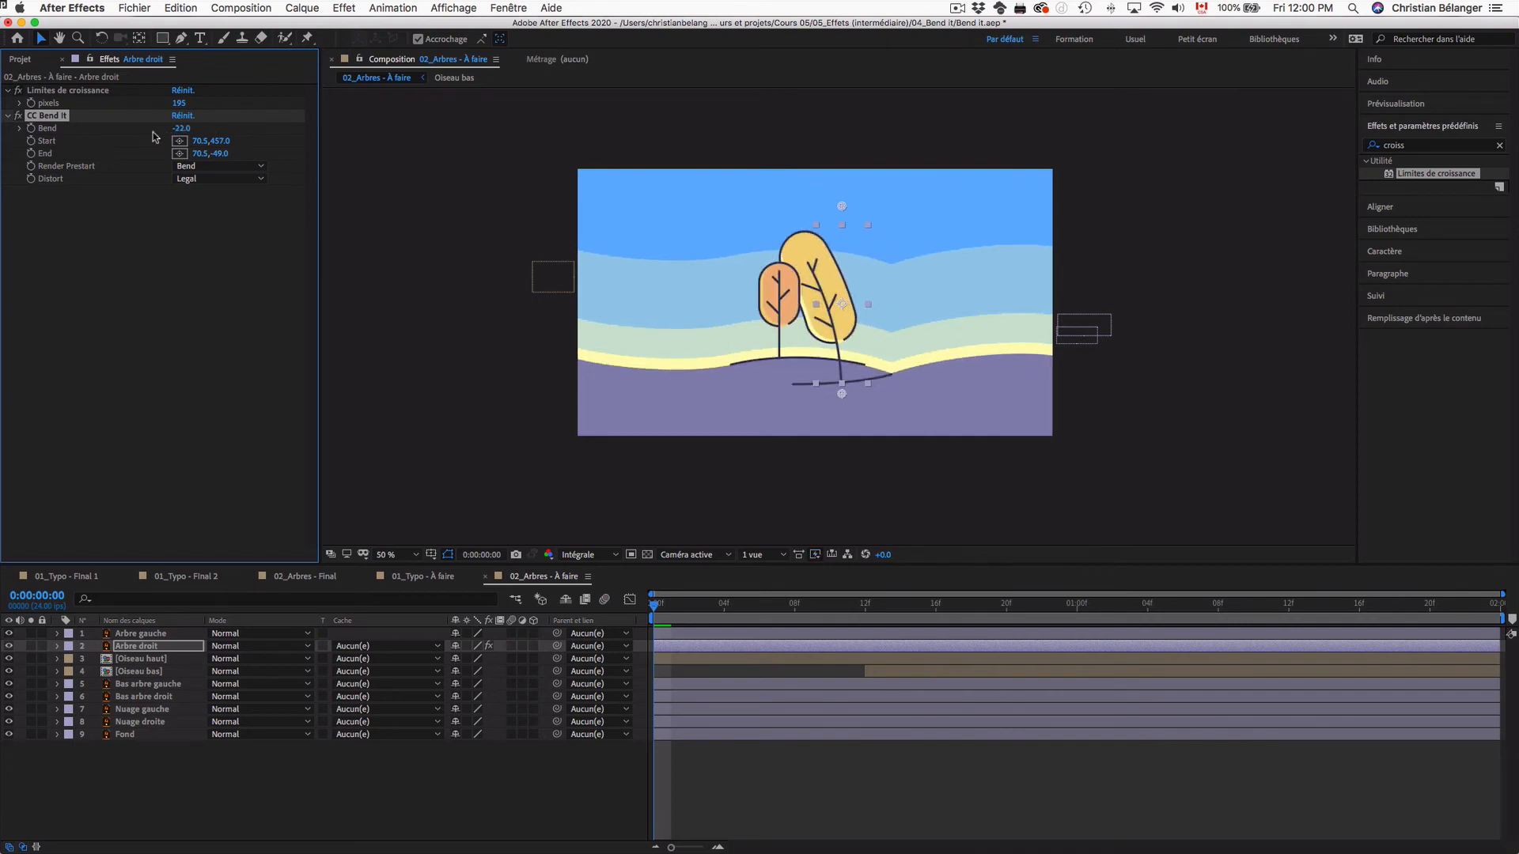
Reorder Arbre droit above Arbre gauche and exaggerate its deformation with Bend 66 and a growth limit of 345 pixels.
{"action": "left_click_drag", "start_coordinate": [161, 645], "coordinate": [163, 631]}
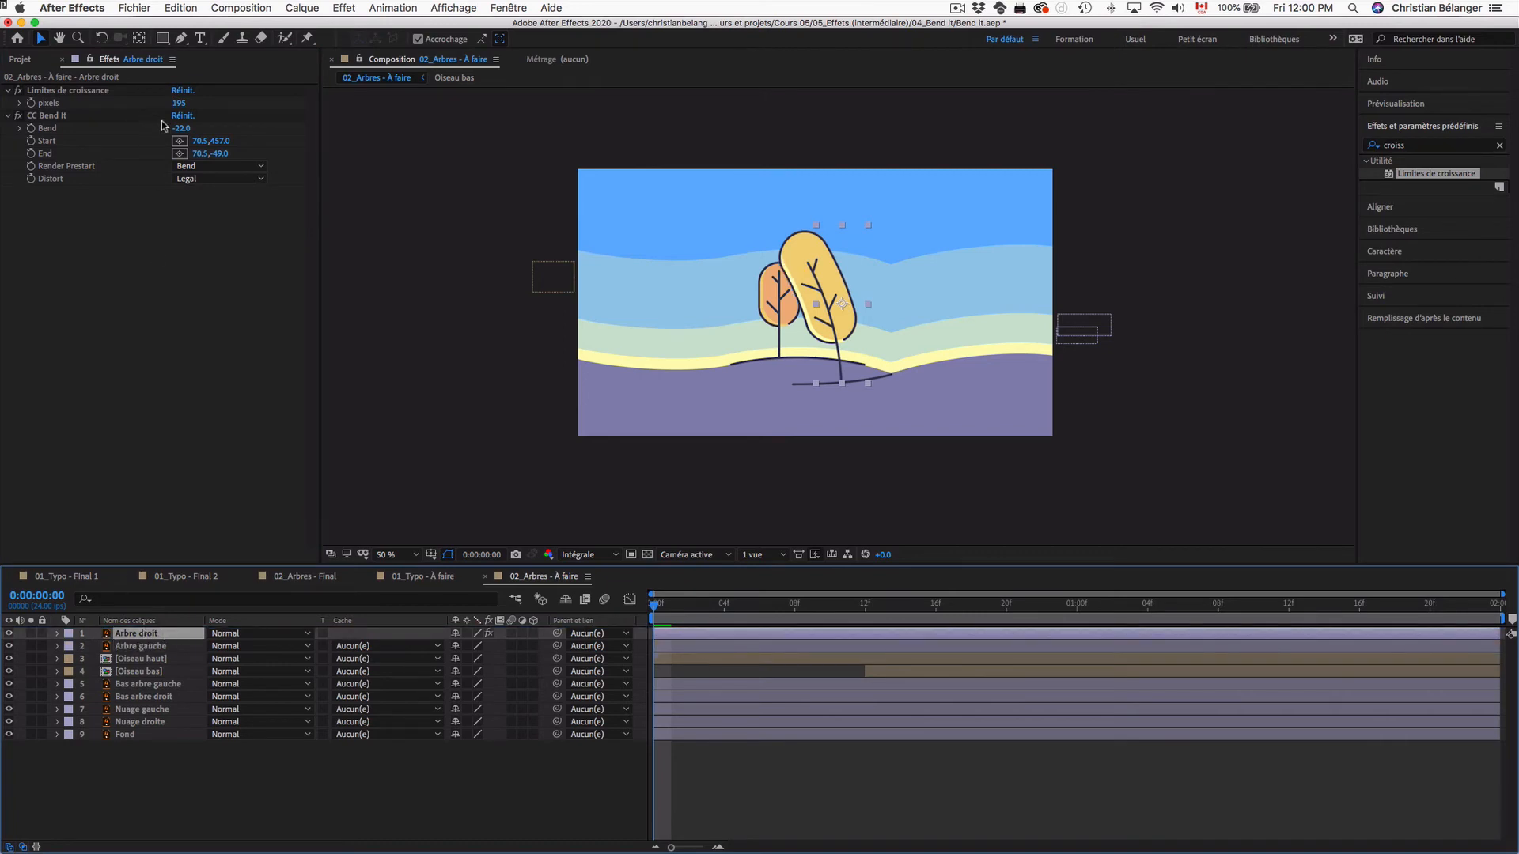
{"action": "left_click", "coordinate": [184, 127]}
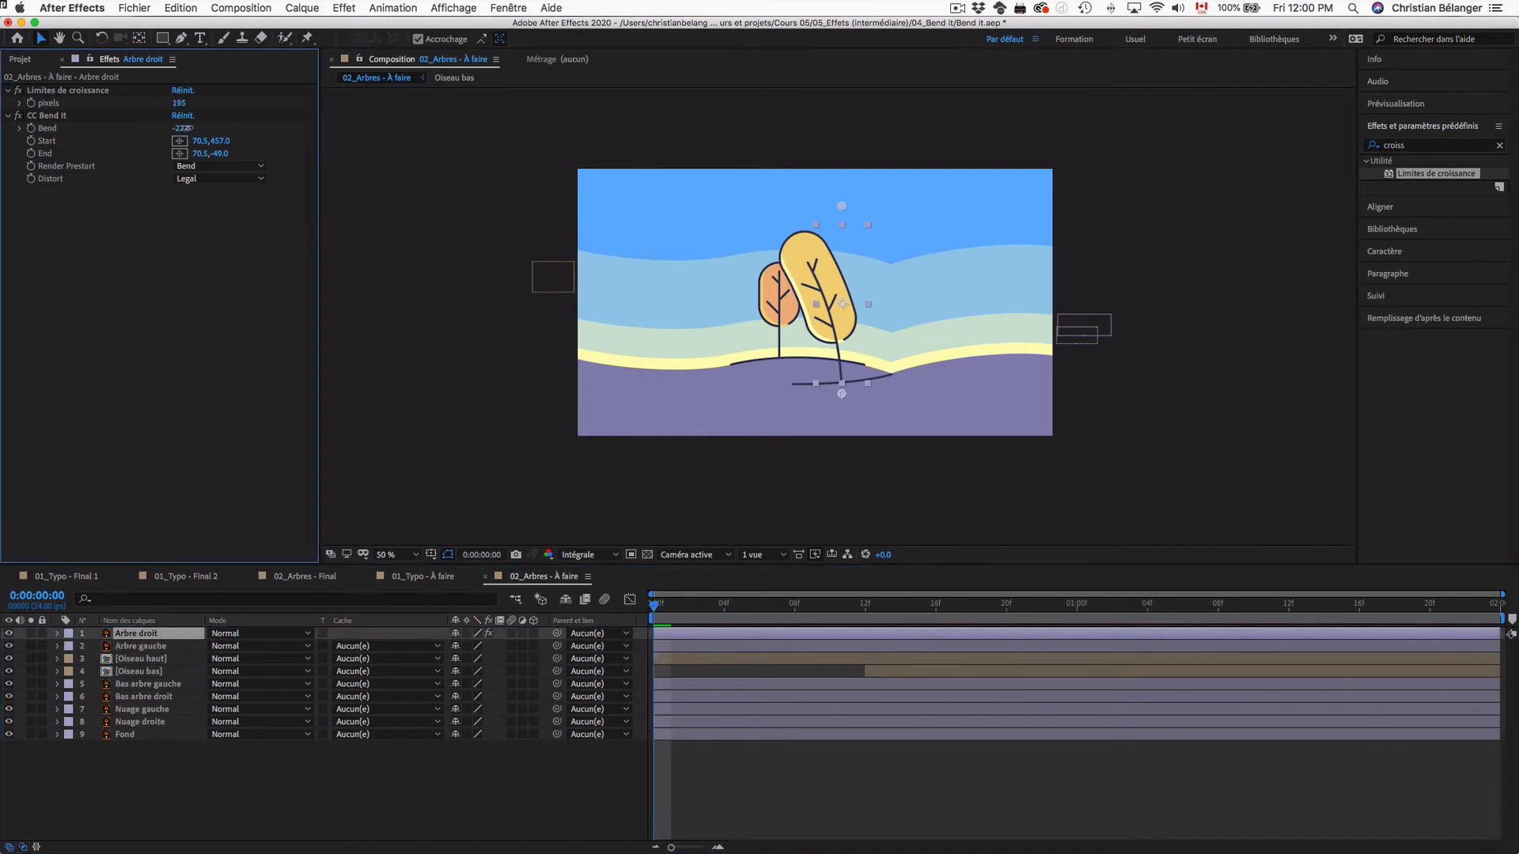
{"action": "mouse_move", "coordinate": [183, 127]}
{"action": "left_mouse_down"}
{"action": "mouse_move", "coordinate": [251, 132]}
{"action": "mouse_move", "coordinate": [189, 103]}
{"action": "left_mouse_up"}
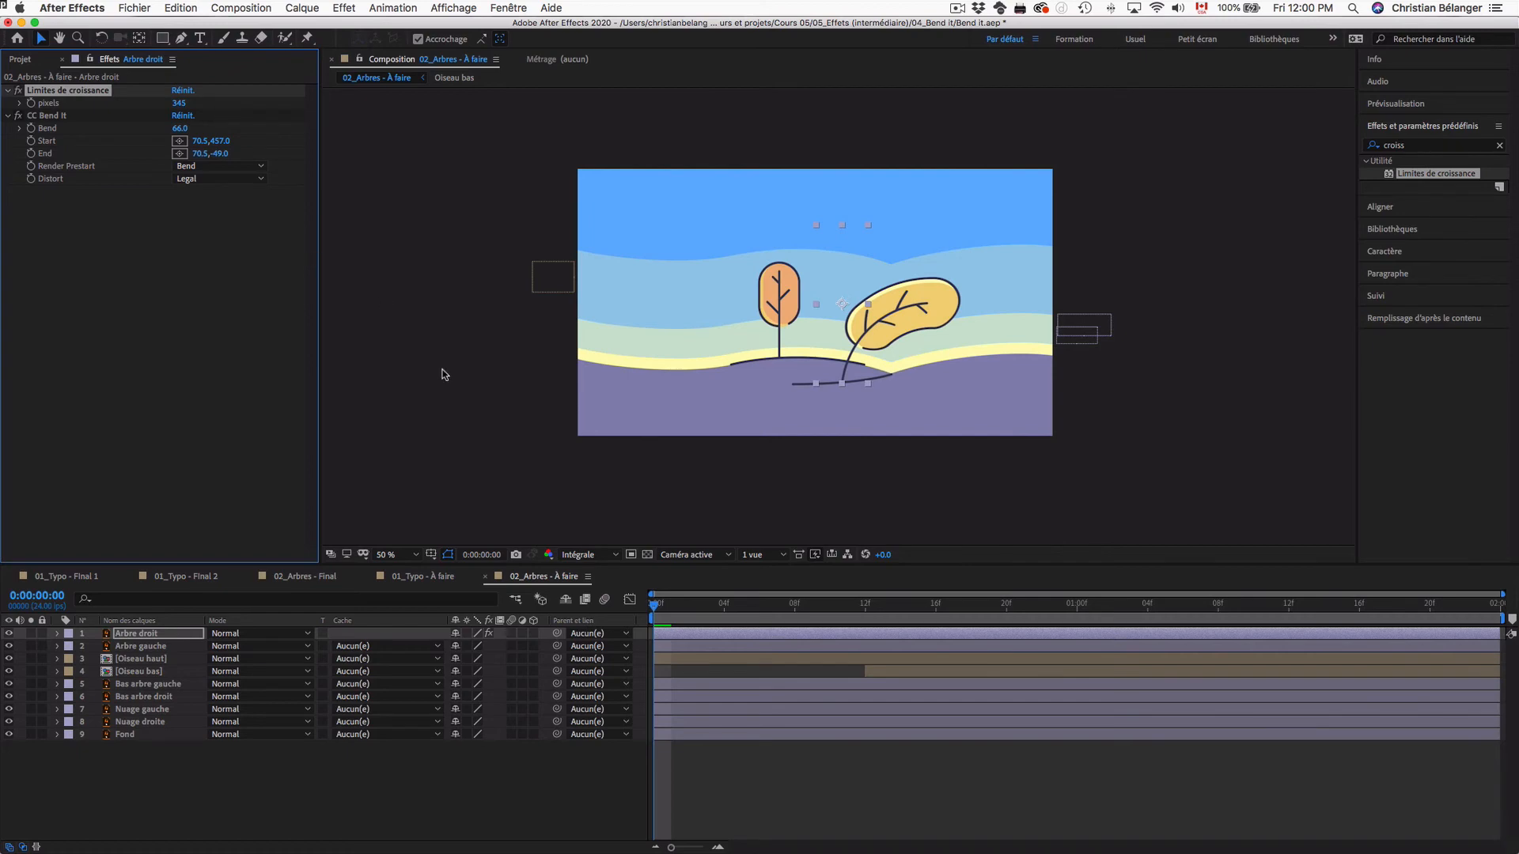
Close the Bend it project without saving and open 05_Bender.aep from Finder.
{"action": "key", "text": "super+w"}
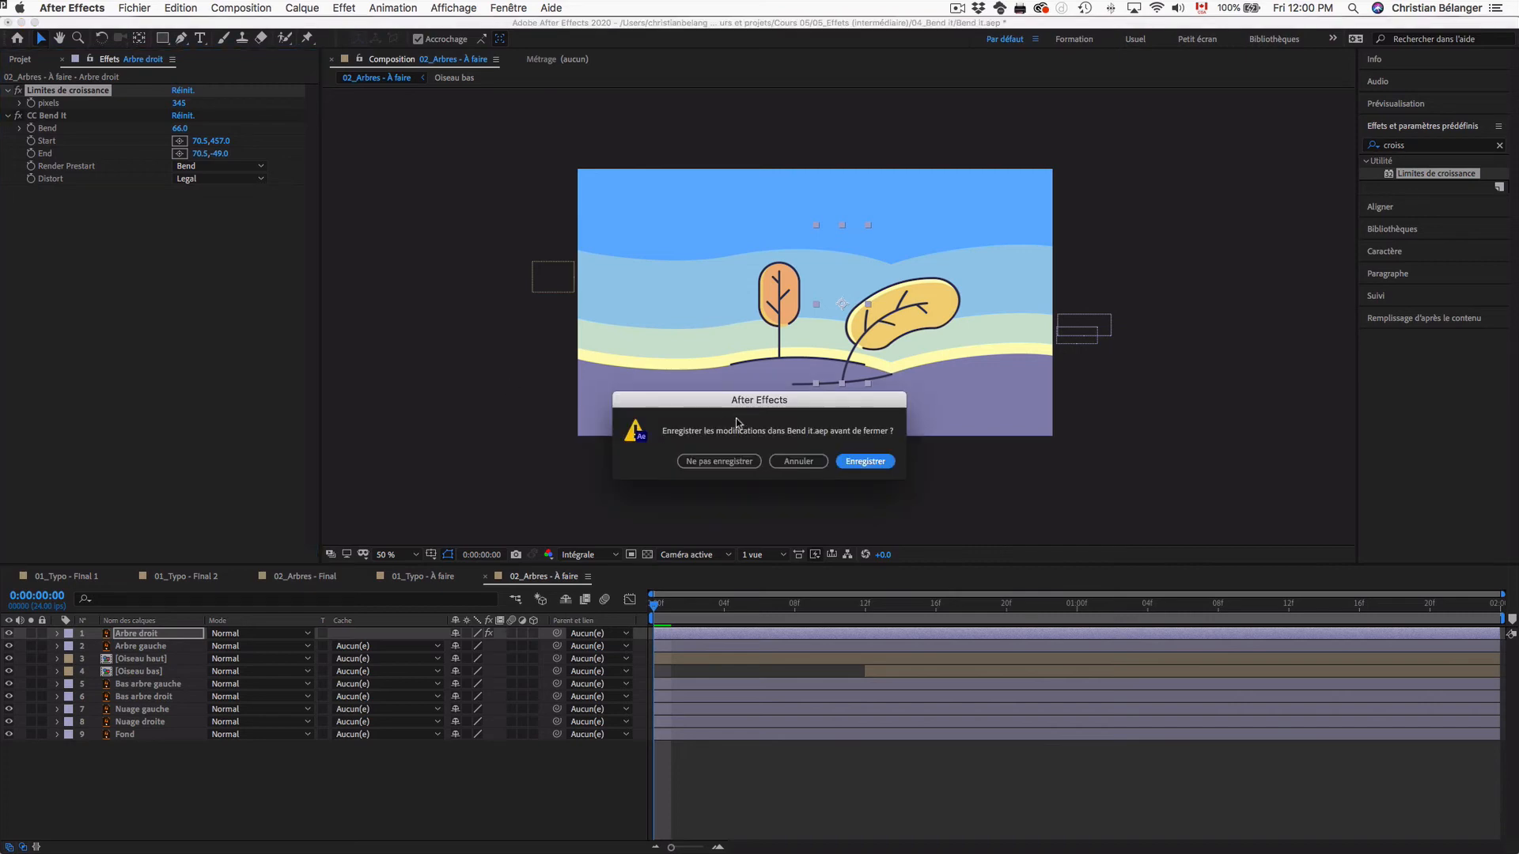
{"action": "left_click", "coordinate": [725, 458]}
{"action": "key", "text": "super+Tab"}
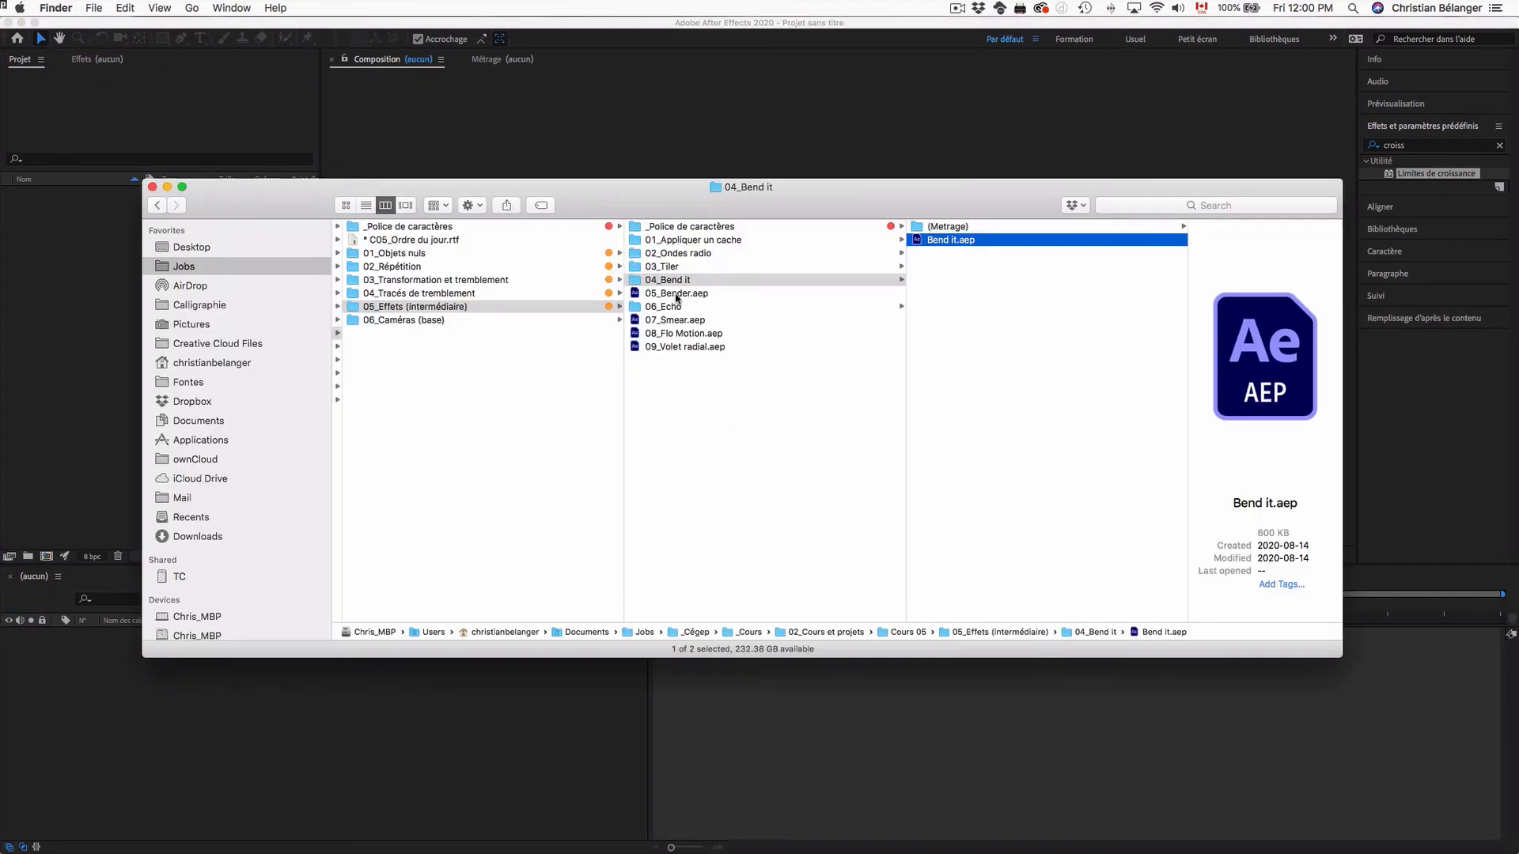
{"action": "double_click", "coordinate": [678, 293]}
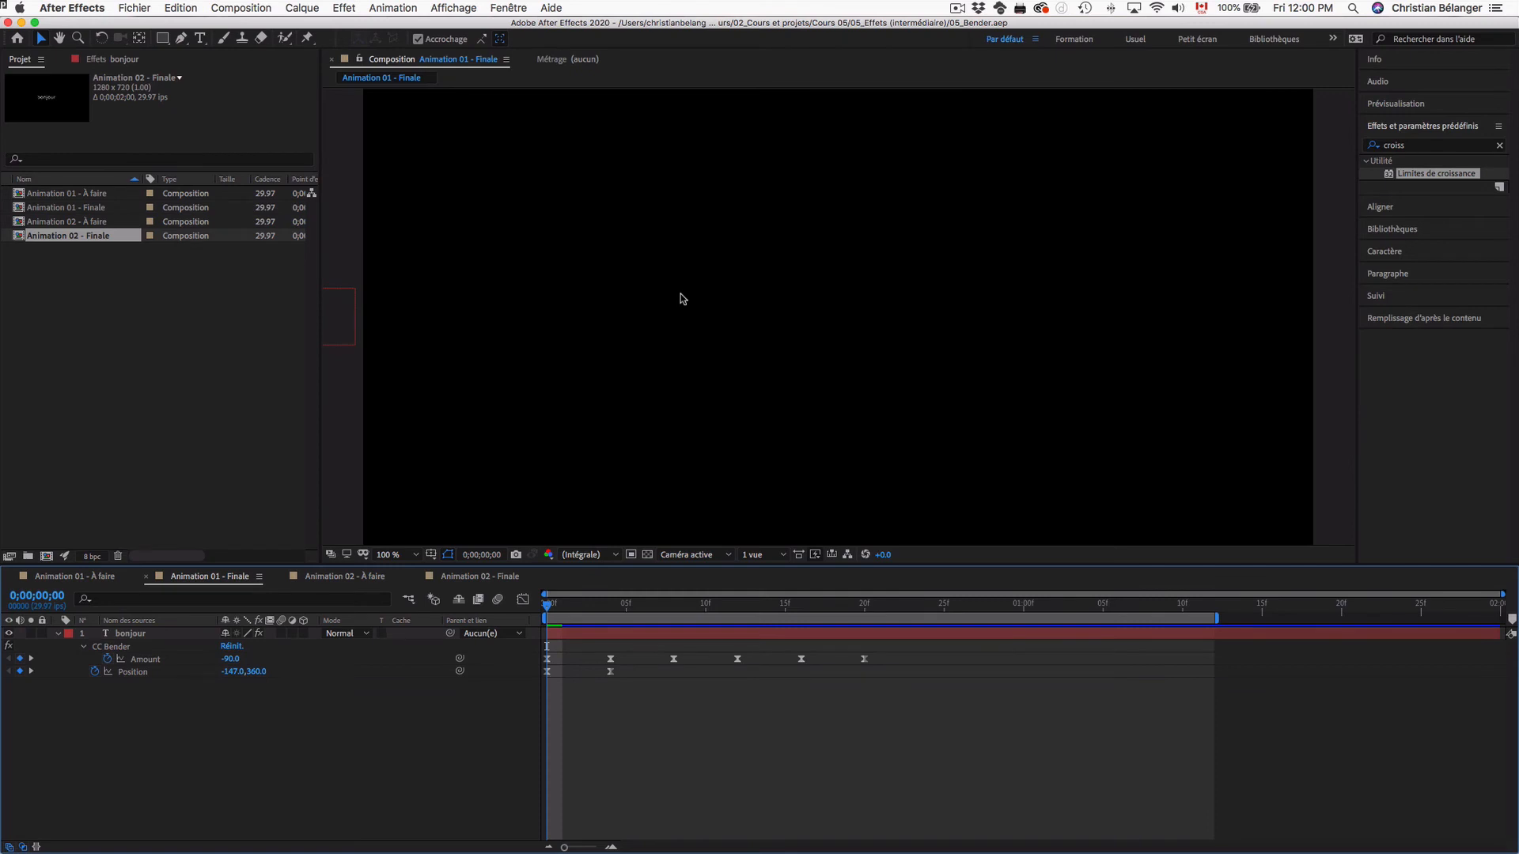
Play back the Animation 01 - Finale composition and scrub to frame 3 to examine the CC Bender slant on bonjour.
{"action": "key", "text": "space"}
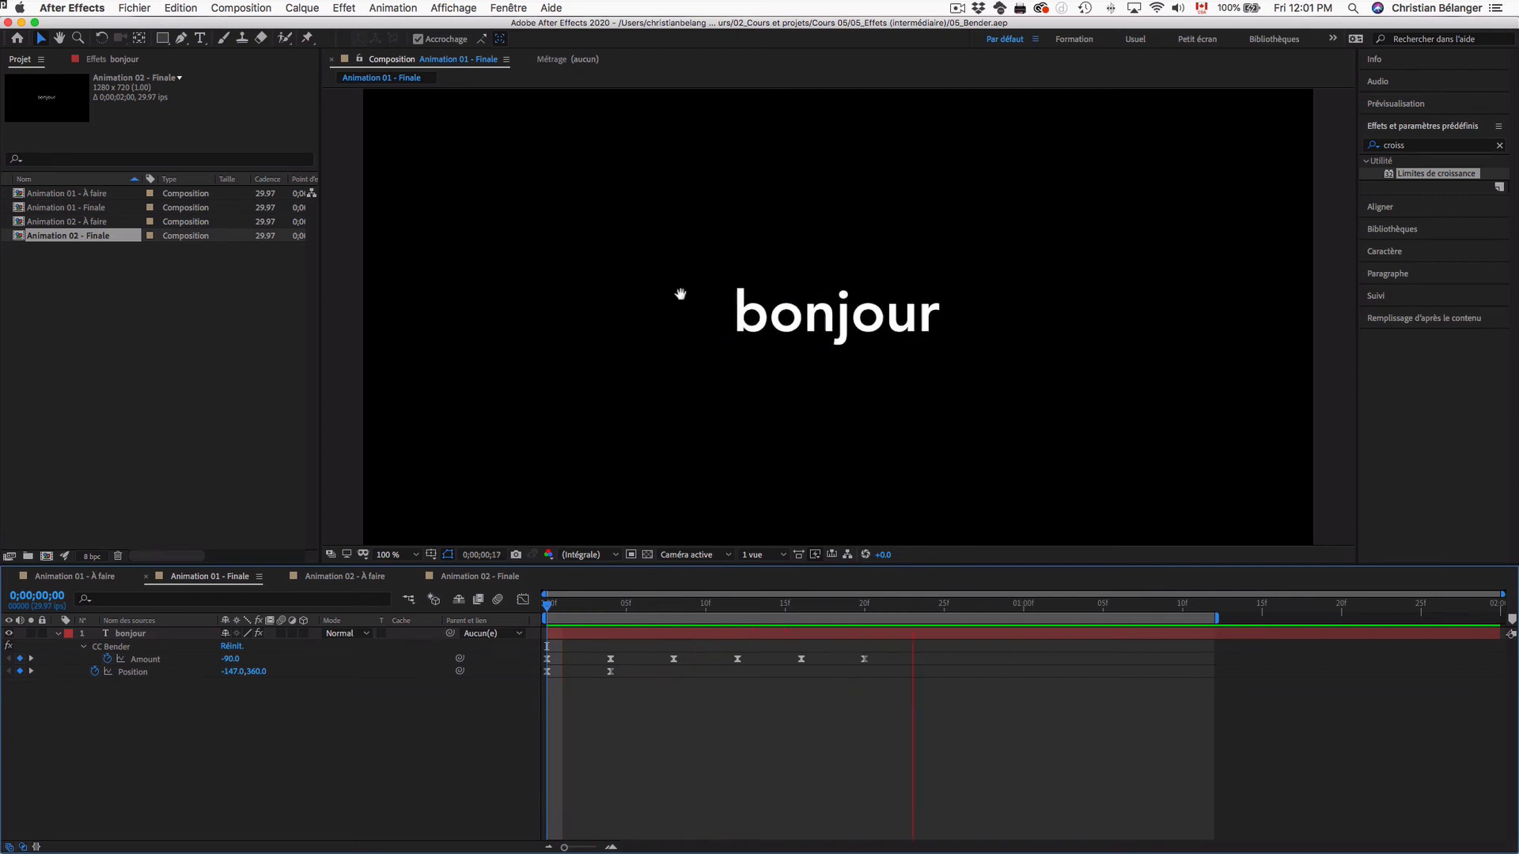
{"action": "key", "text": "space"}
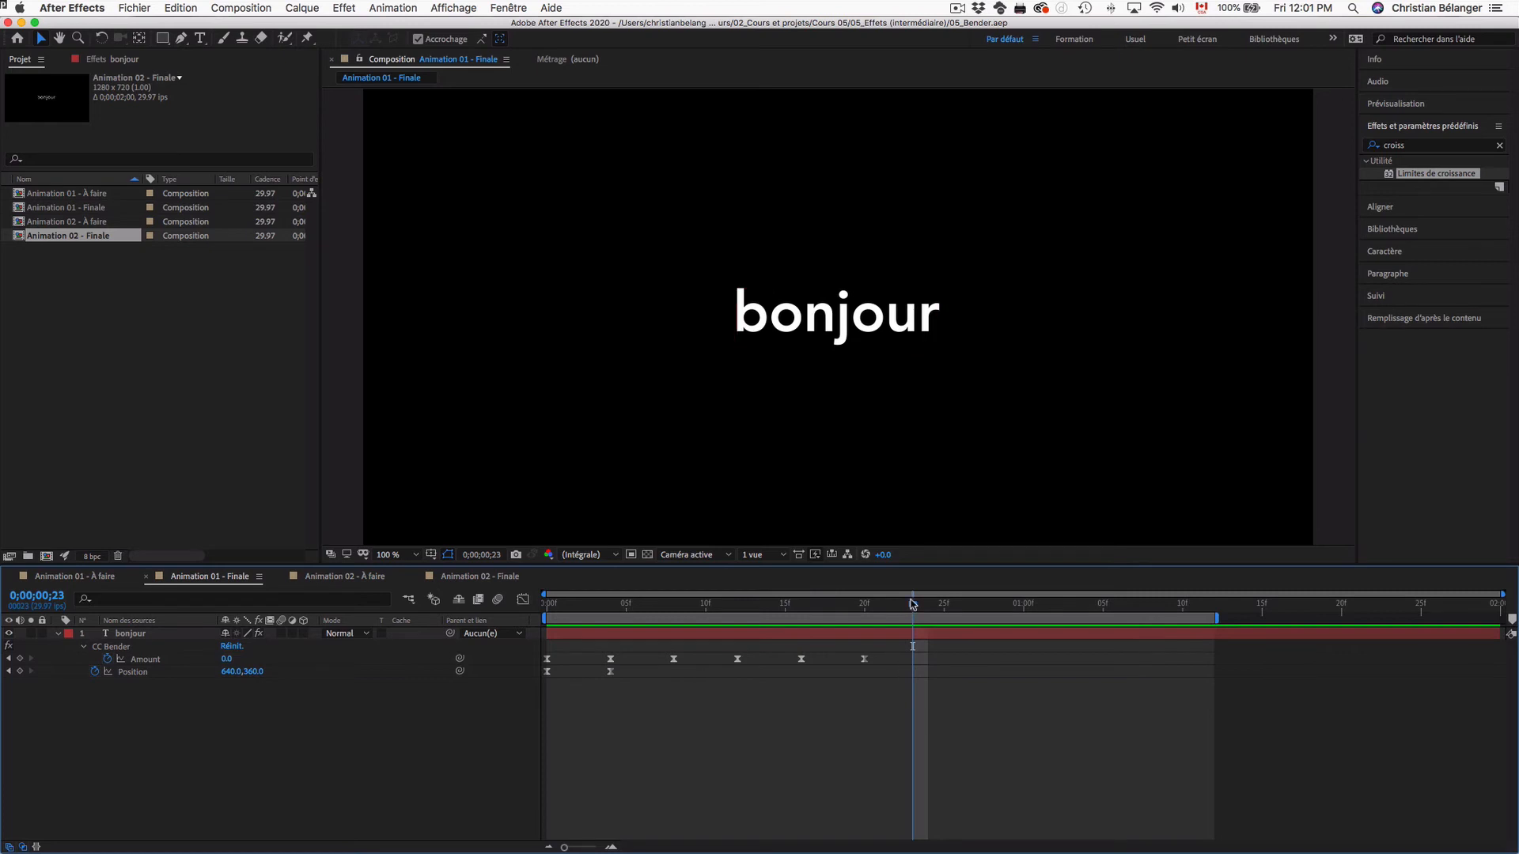
{"action": "left_click_drag", "start_coordinate": [912, 605], "coordinate": [594, 618]}
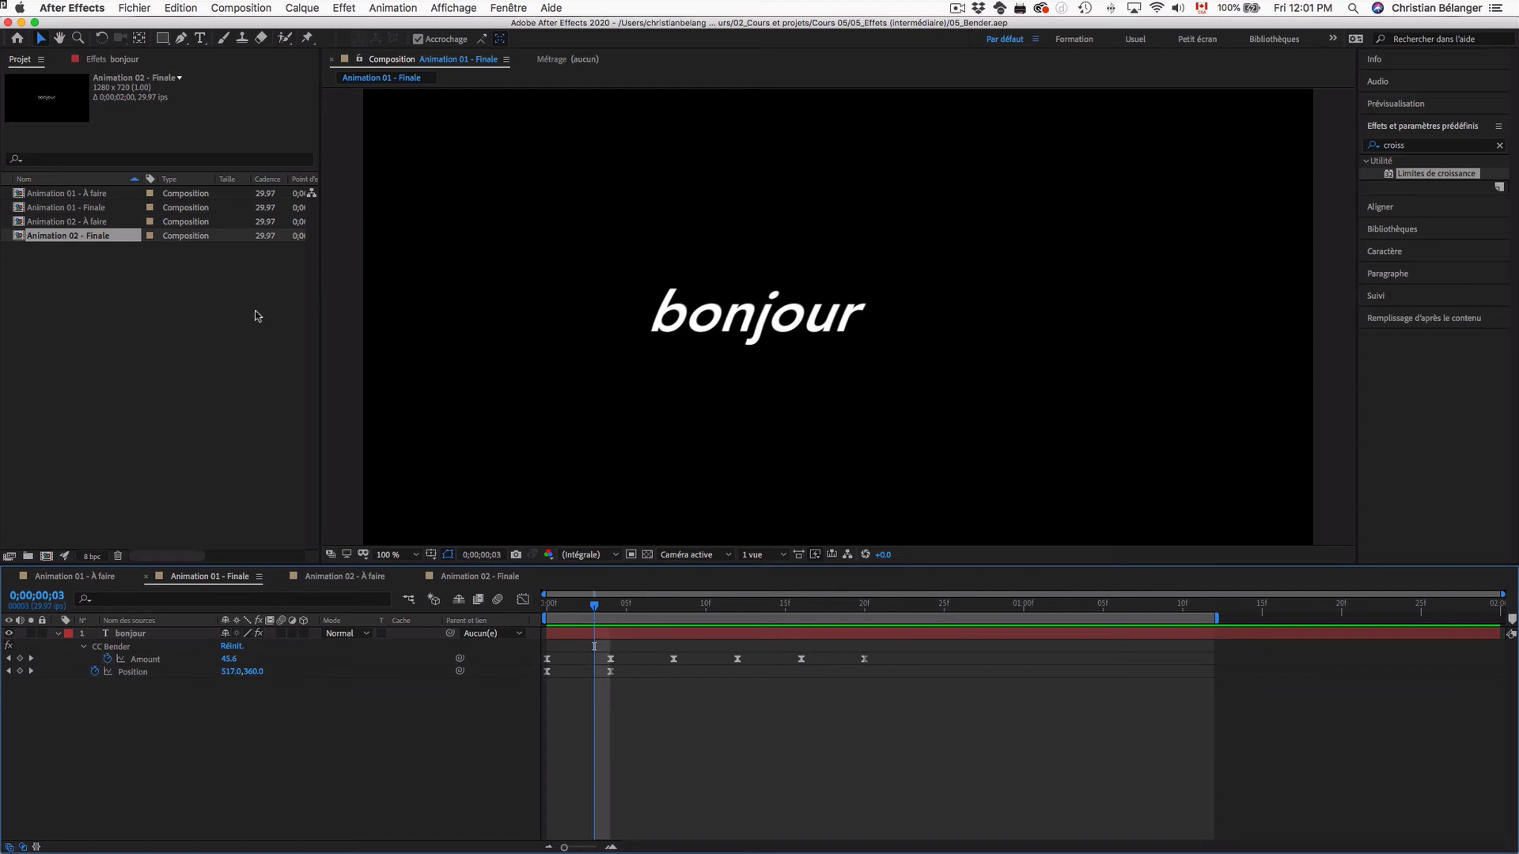
{"action": "left_click", "coordinate": [75, 209]}
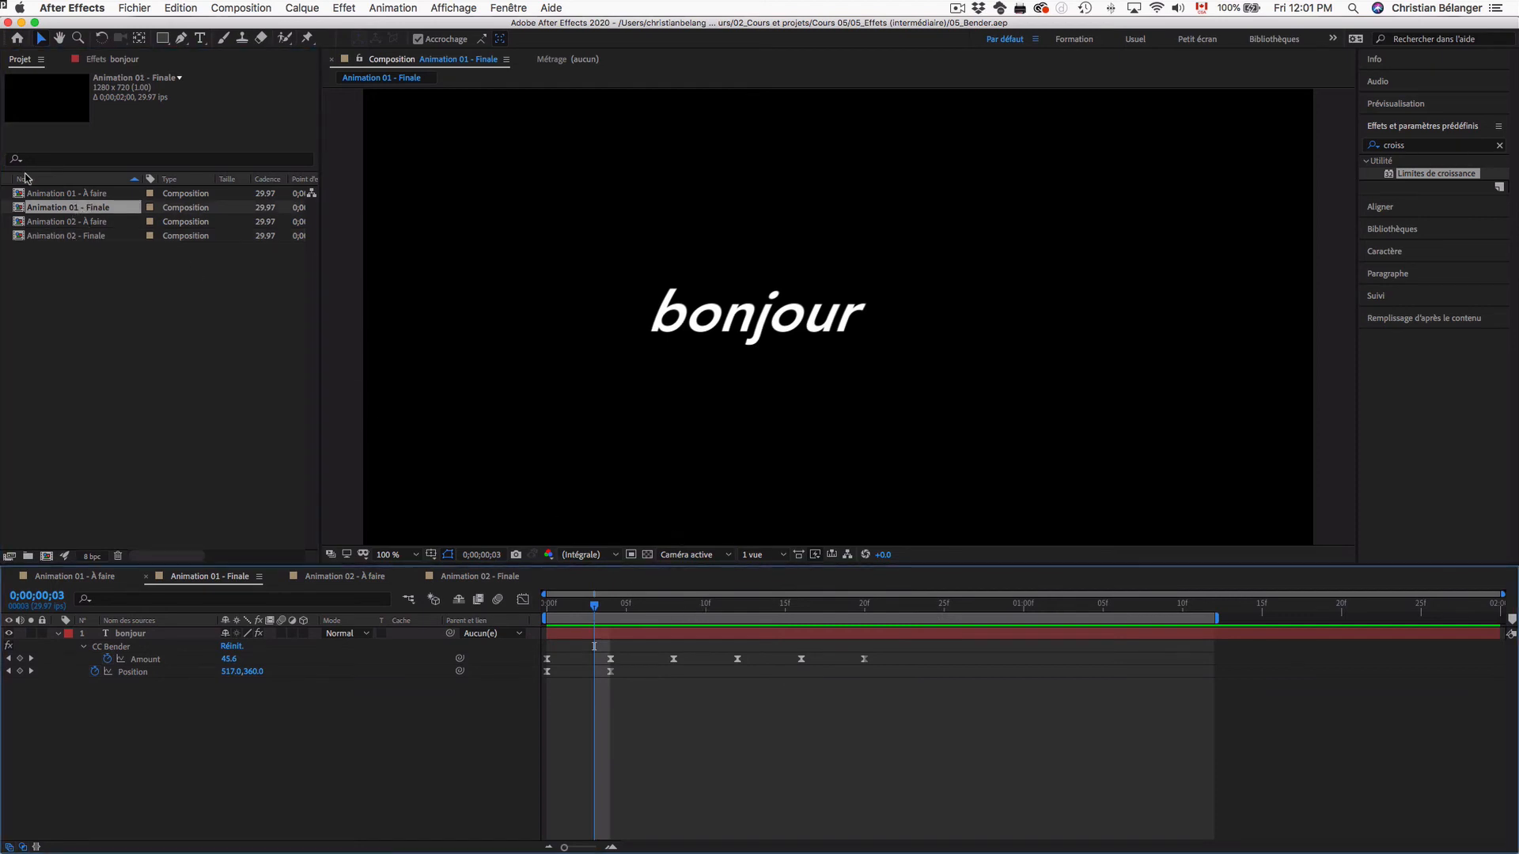
{"action": "key", "text": "space"}
Open Animation 02 - Finale, play it back and scrub through the CC Bender Amount keyframes.
{"action": "double_click", "coordinate": [64, 236]}
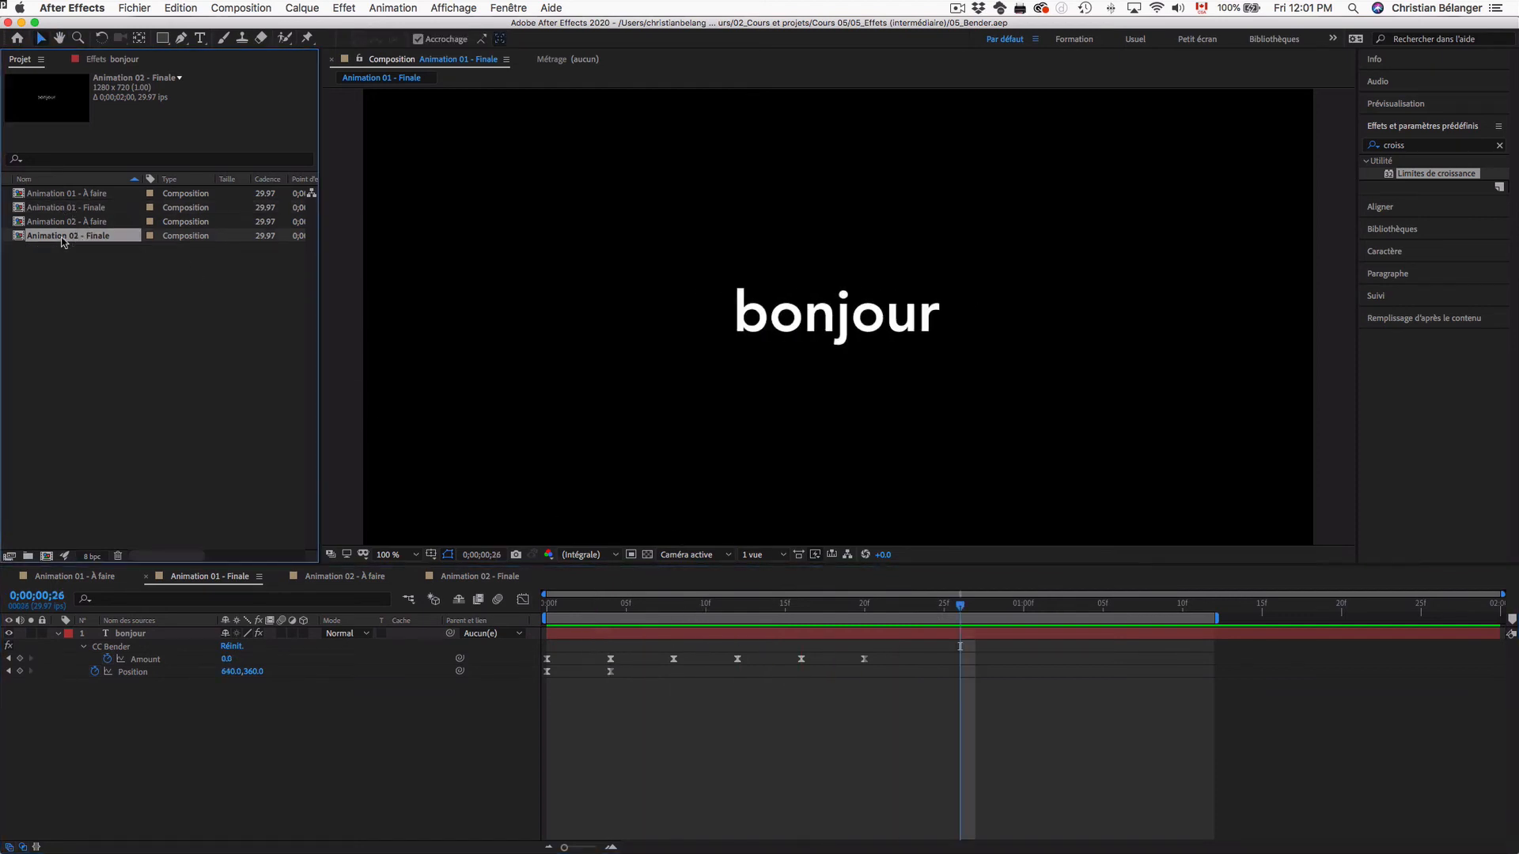
{"action": "key", "text": "space"}
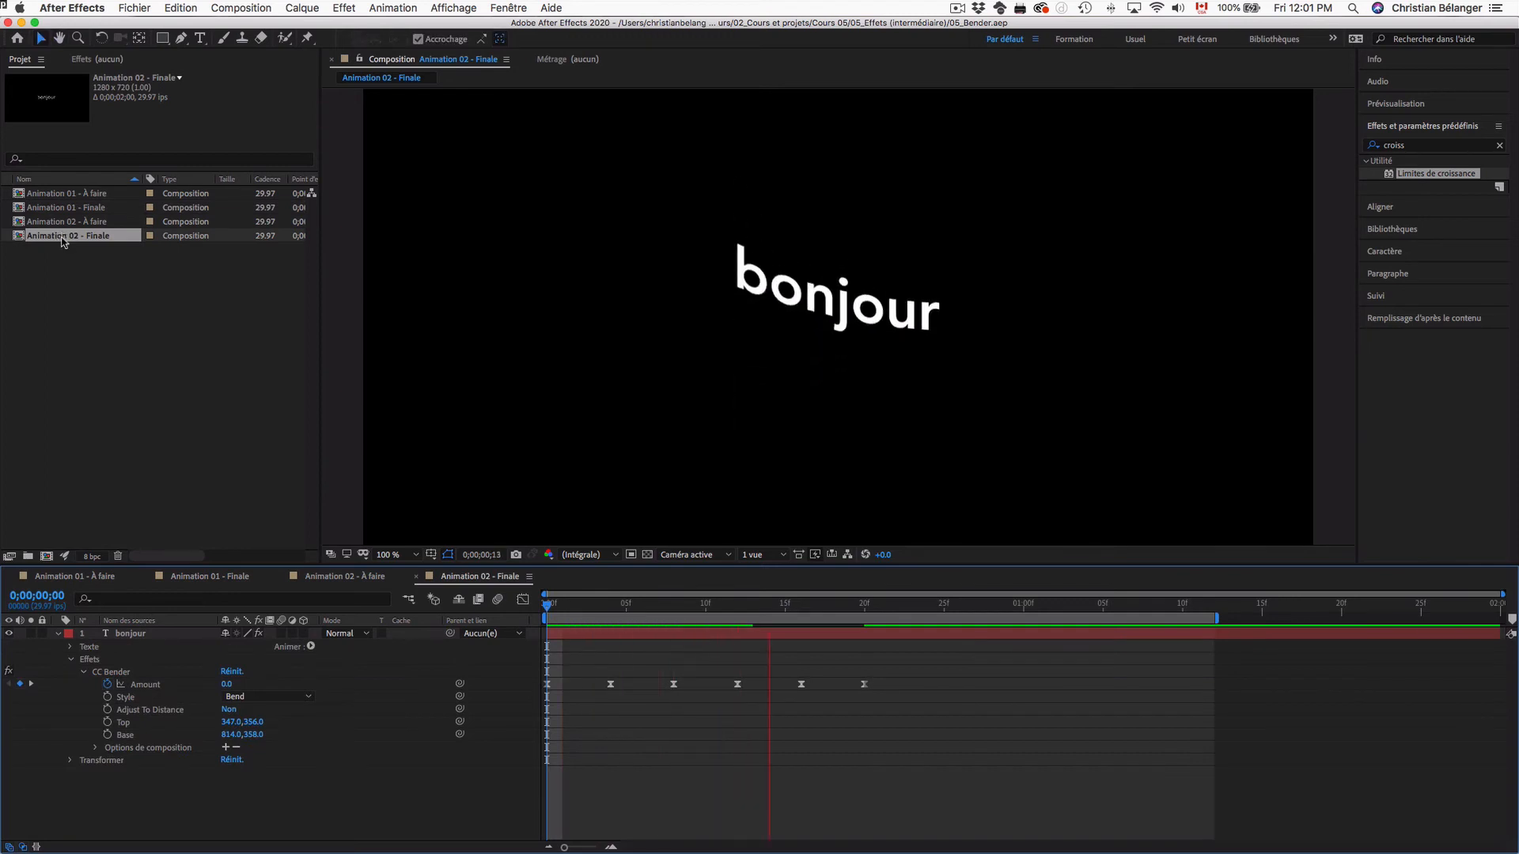
{"action": "key", "text": "space"}
{"action": "left_click_drag", "start_coordinate": [824, 609], "coordinate": [863, 611]}
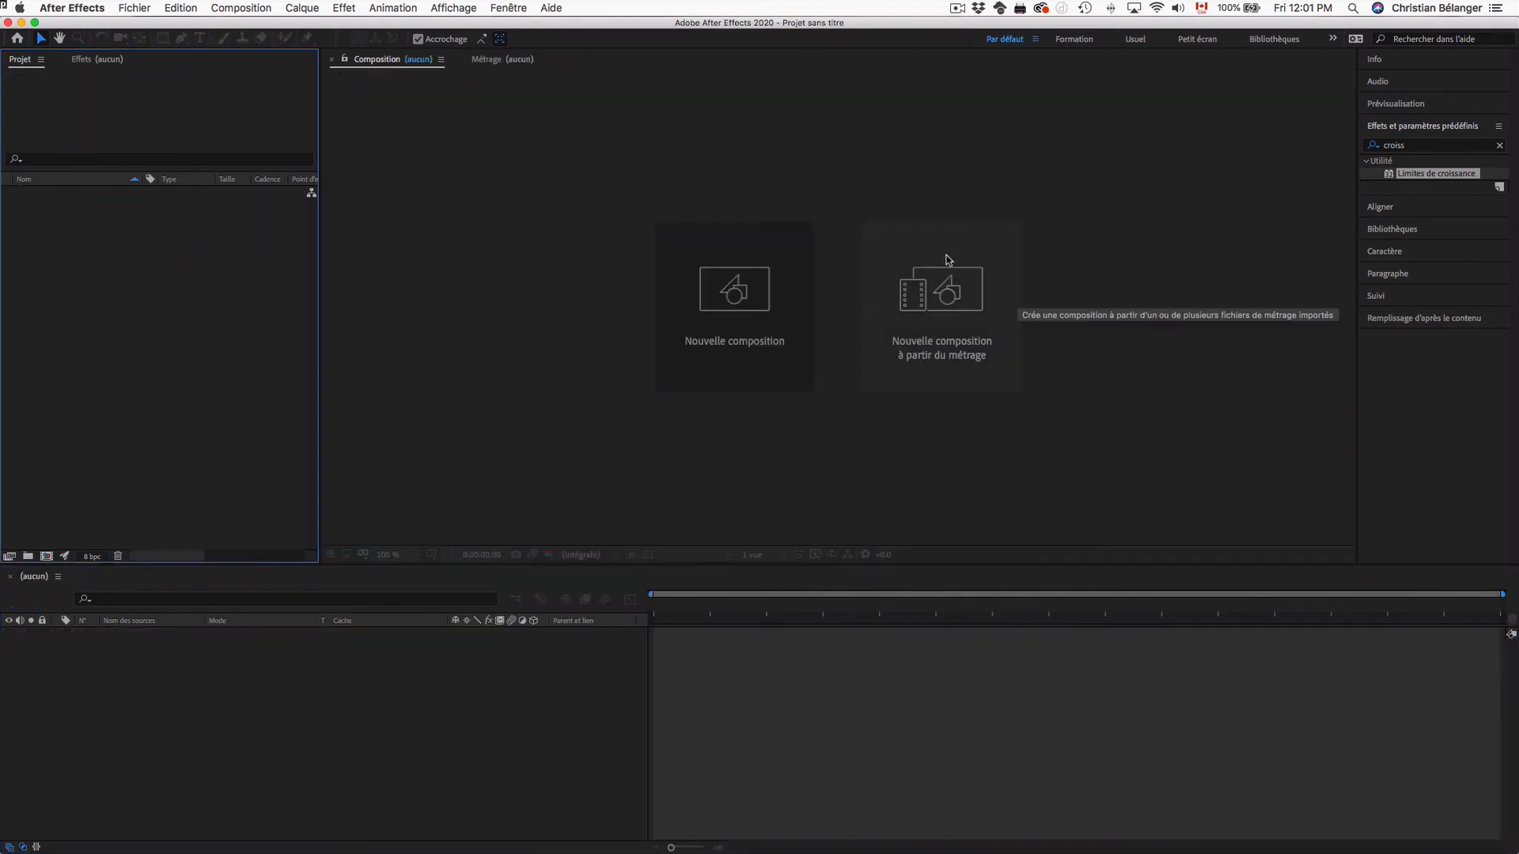
Switch to Finder and open Echo.aep from the 06_Echo folder.
{"action": "key", "text": "super+Tab"}
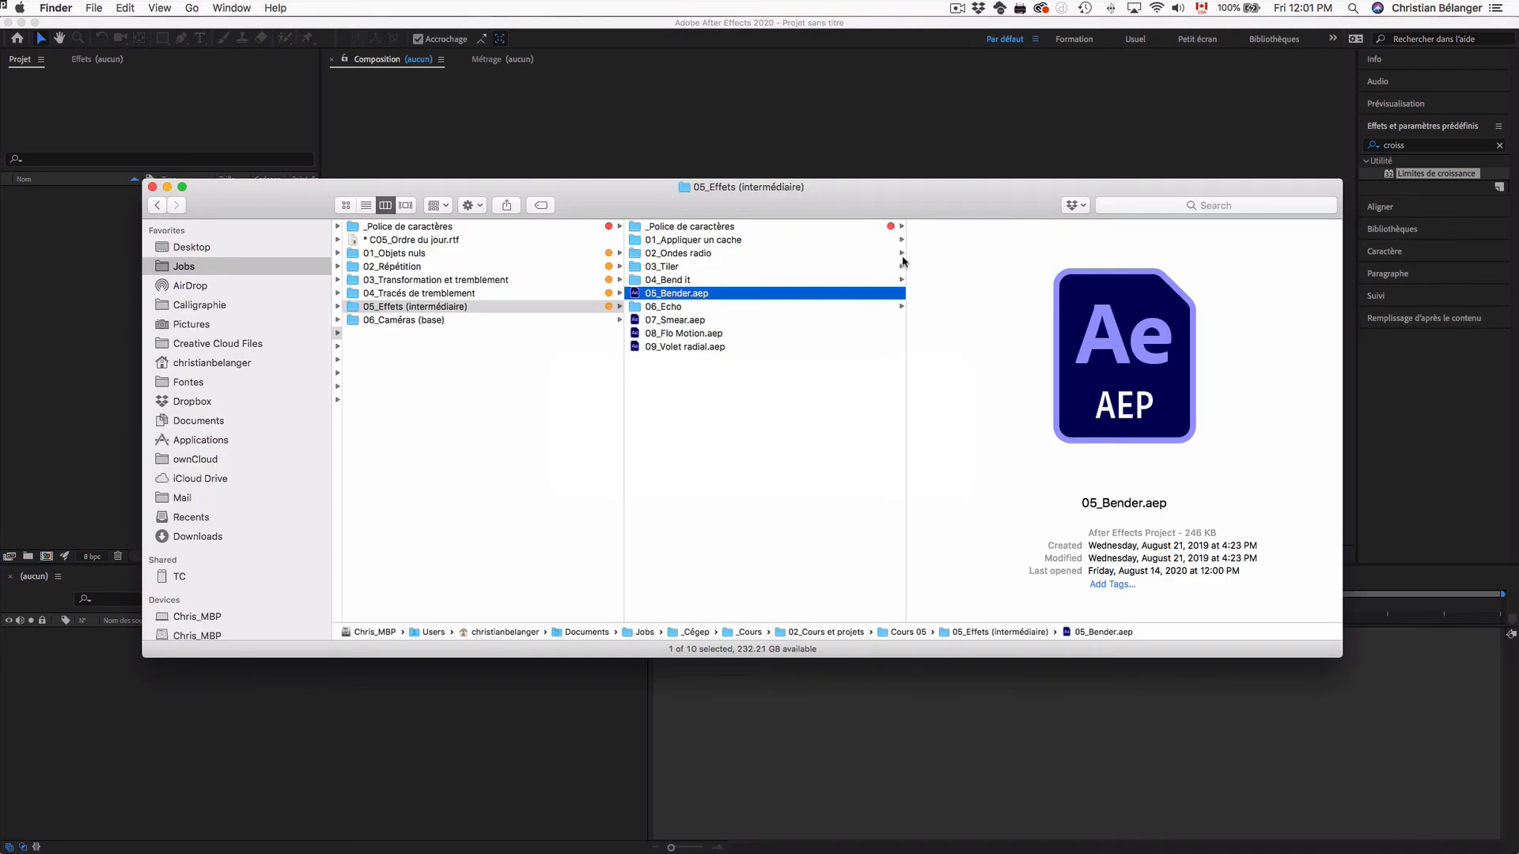
{"action": "left_click", "coordinate": [685, 307]}
{"action": "double_click", "coordinate": [974, 253]}
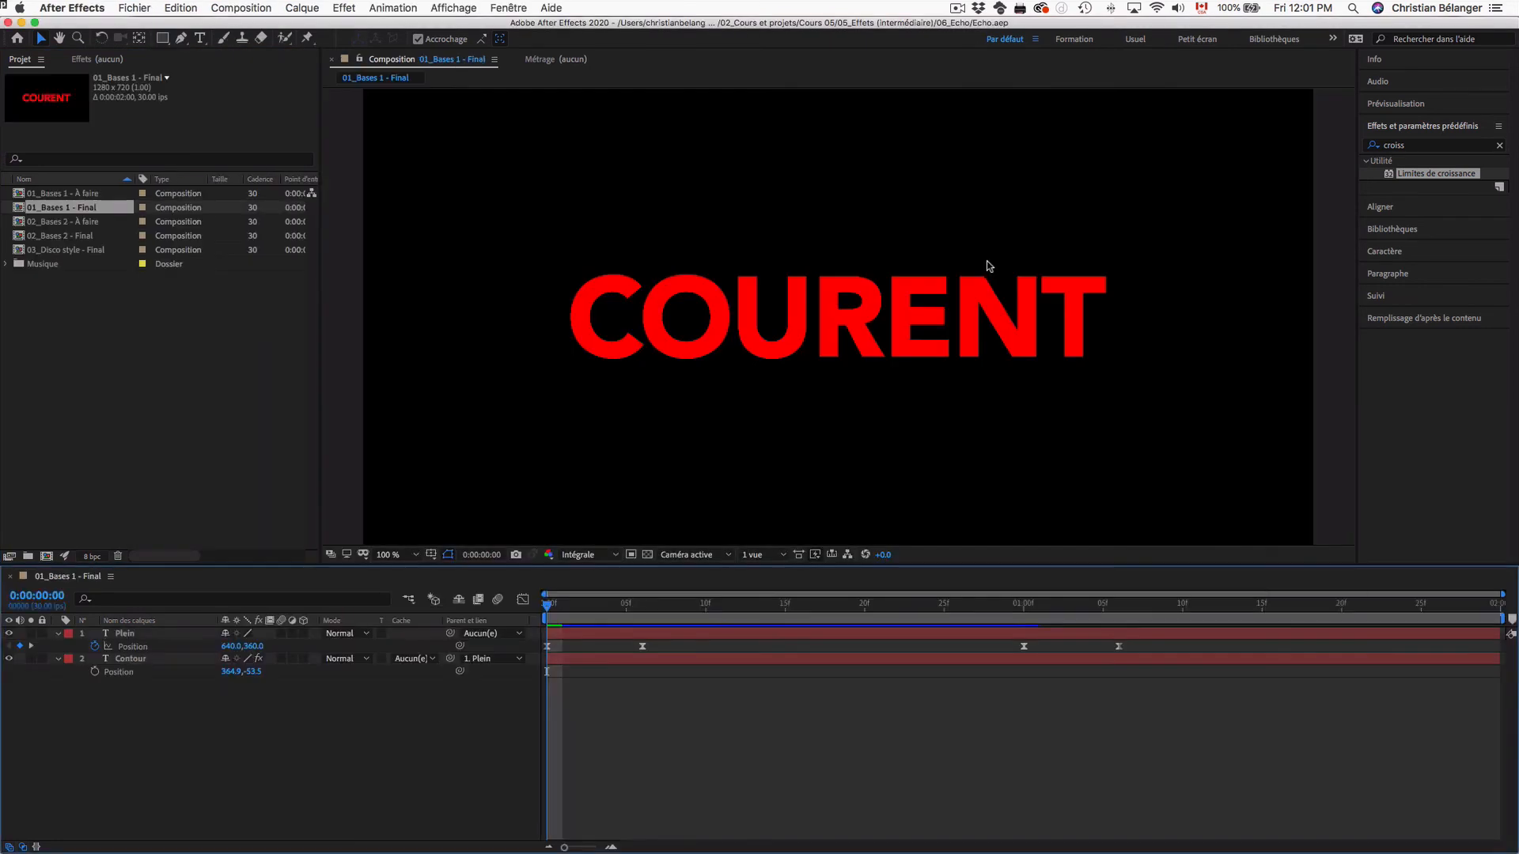
Play back the 01_Bases 1 - Final composition at 50 % magnification to examine the outline echo on COURENT.
{"action": "key", "text": "comma"}
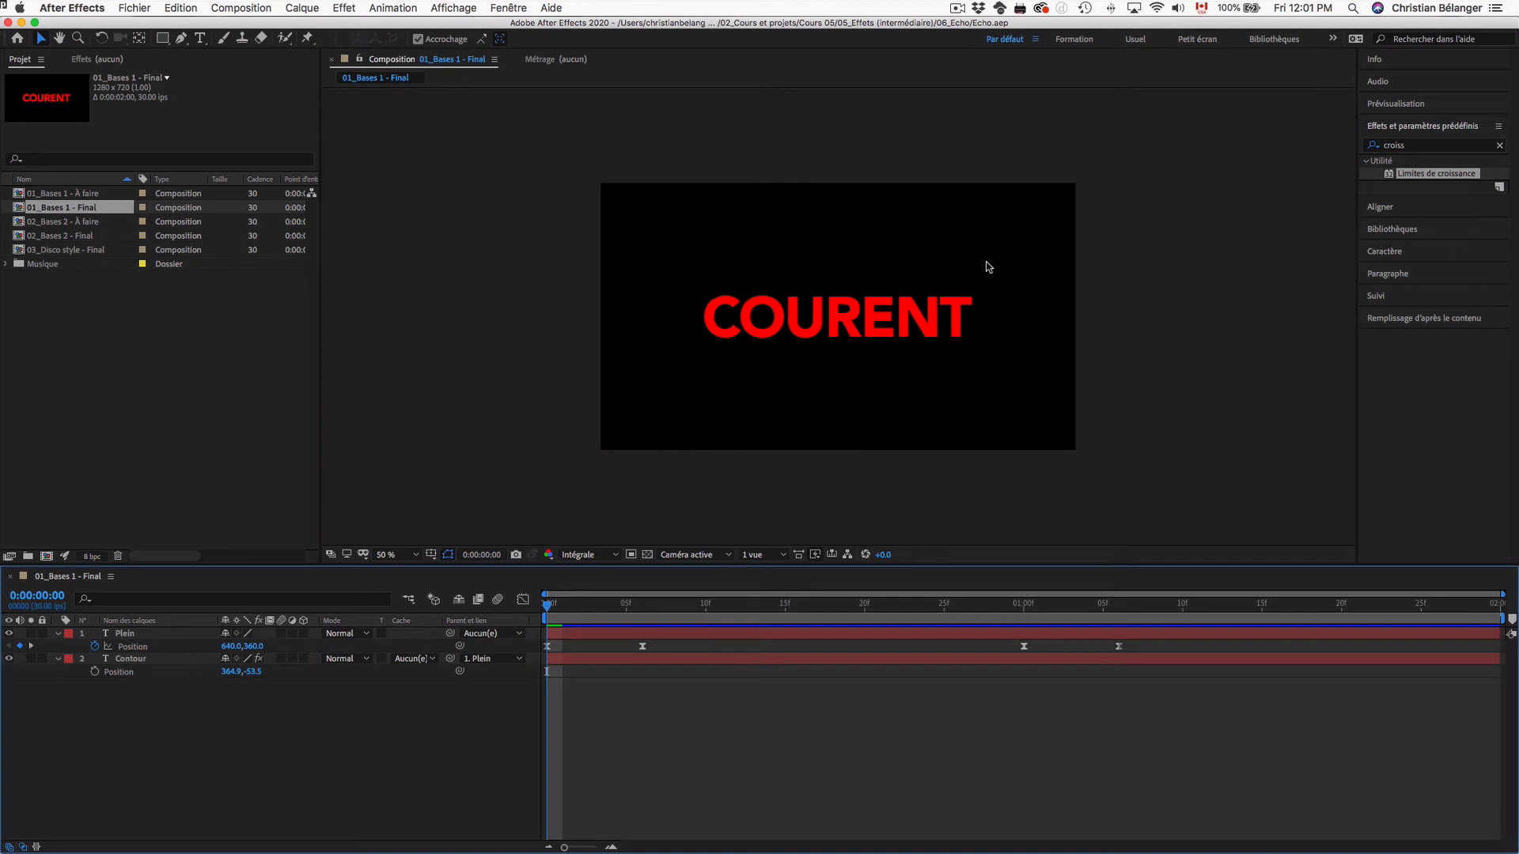
{"action": "key", "text": "space"}
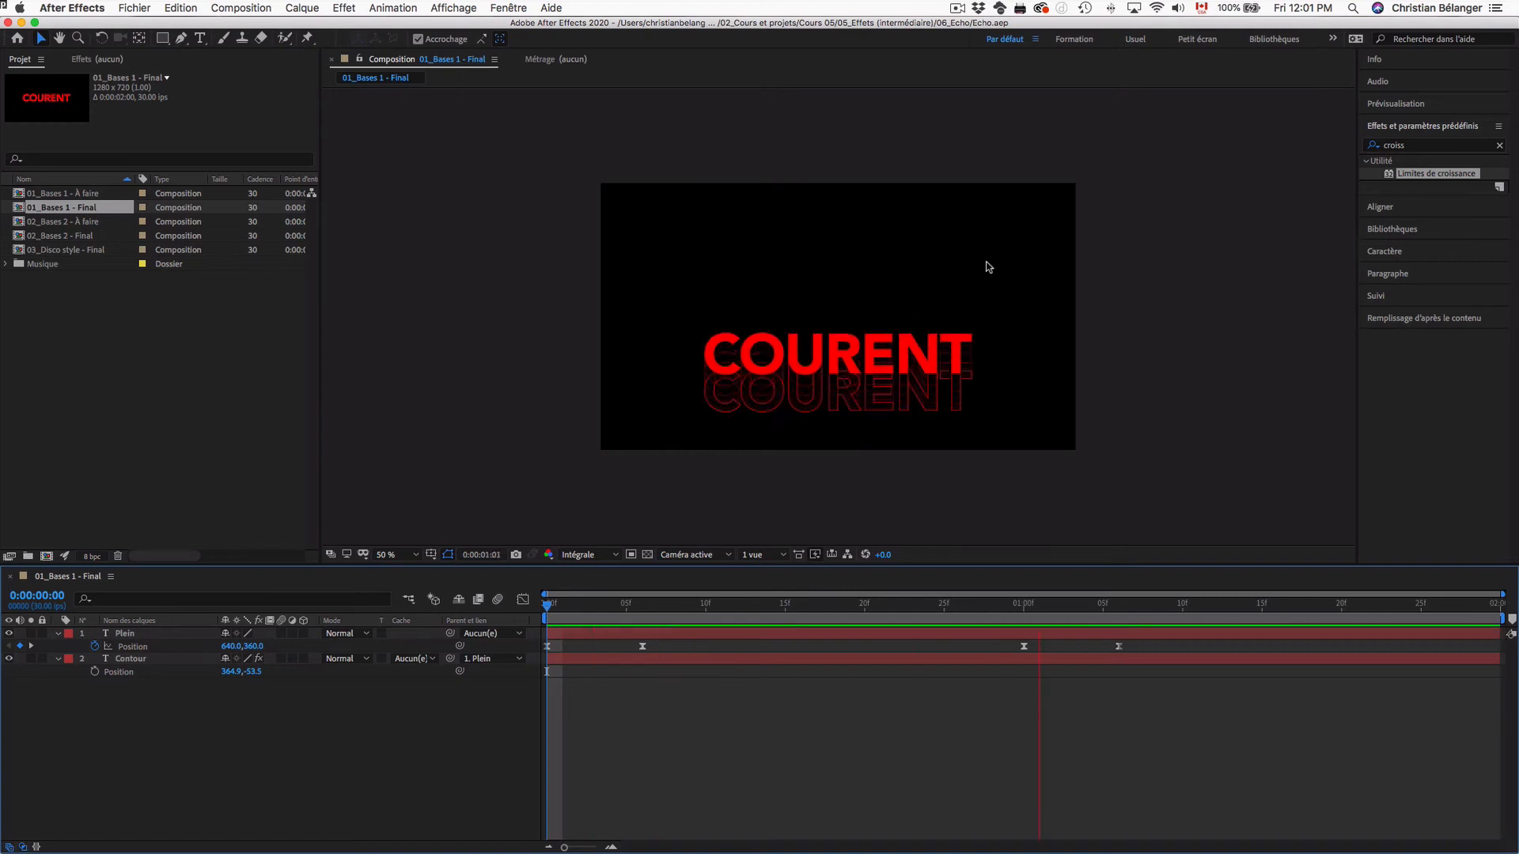
{"action": "key", "text": "space"}
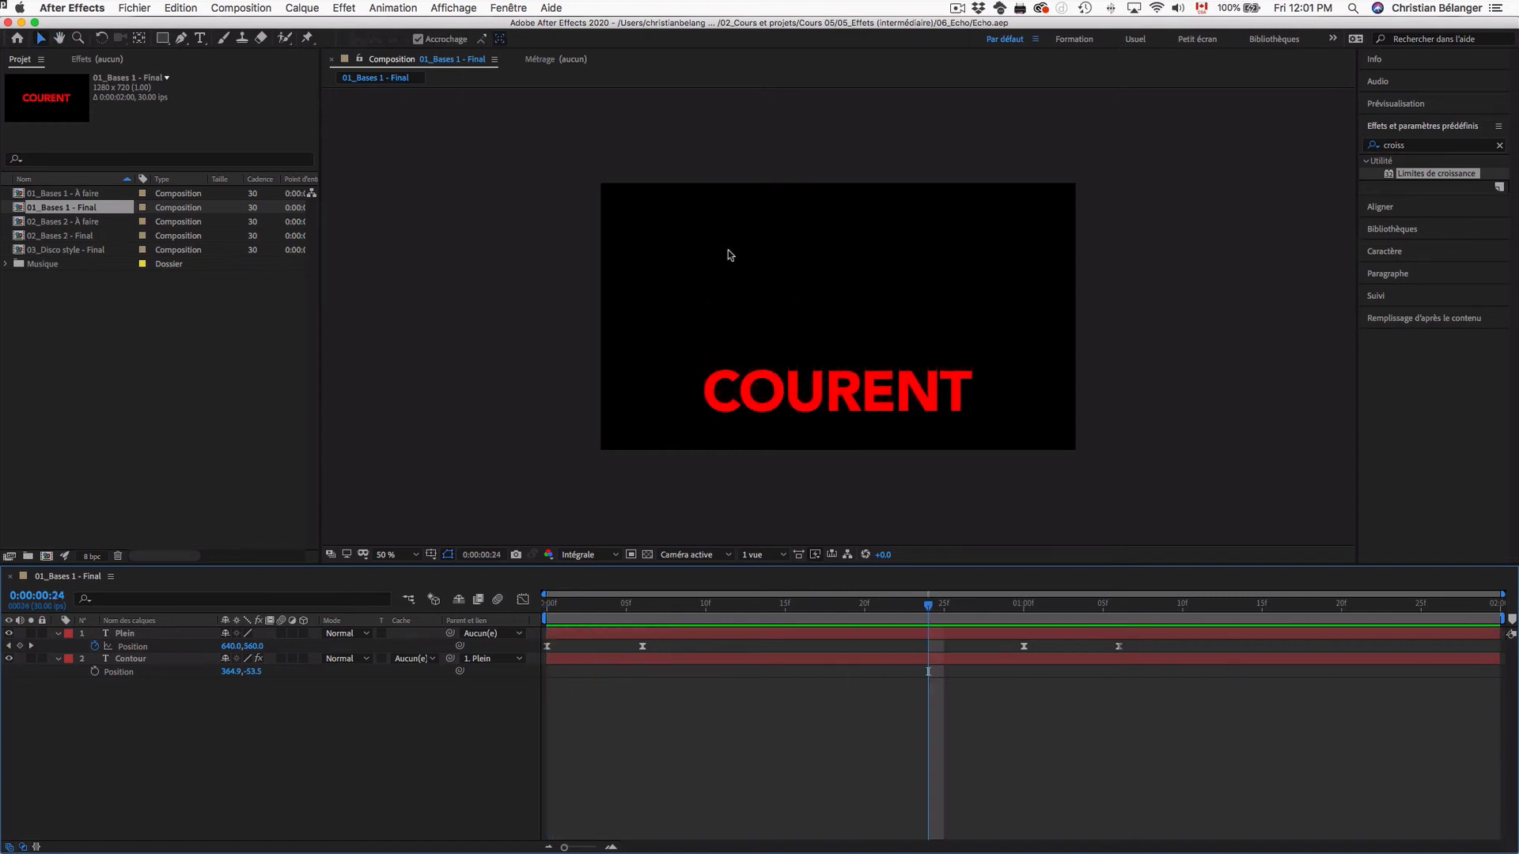
Open 02_Bases 2 - Final and play back its scale animation at 50 % magnification.
{"action": "double_click", "coordinate": [87, 235]}
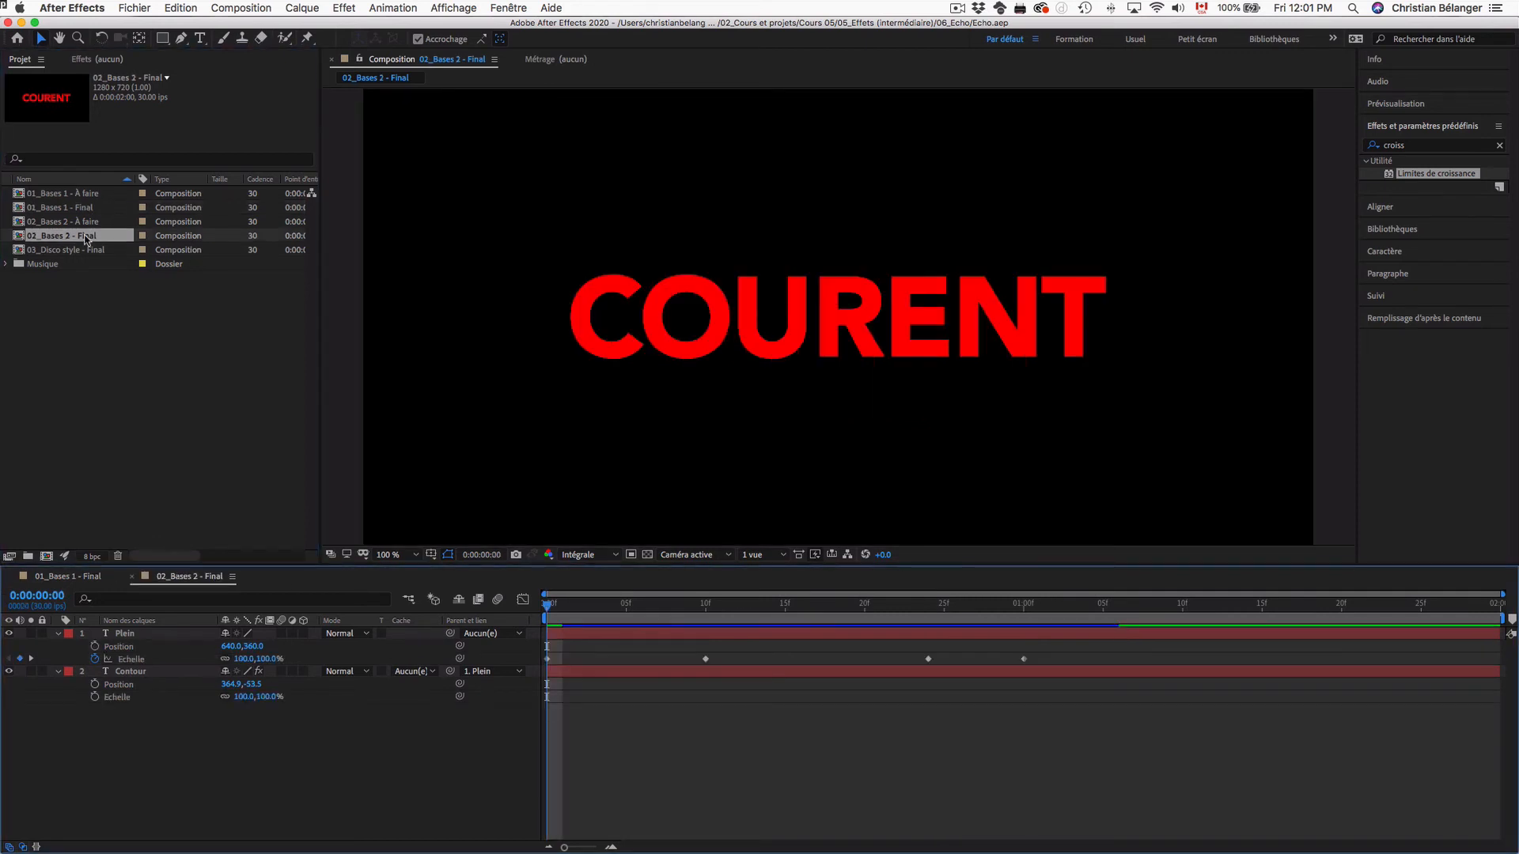
{"action": "key", "text": "comma"}
{"action": "key", "text": "space"}
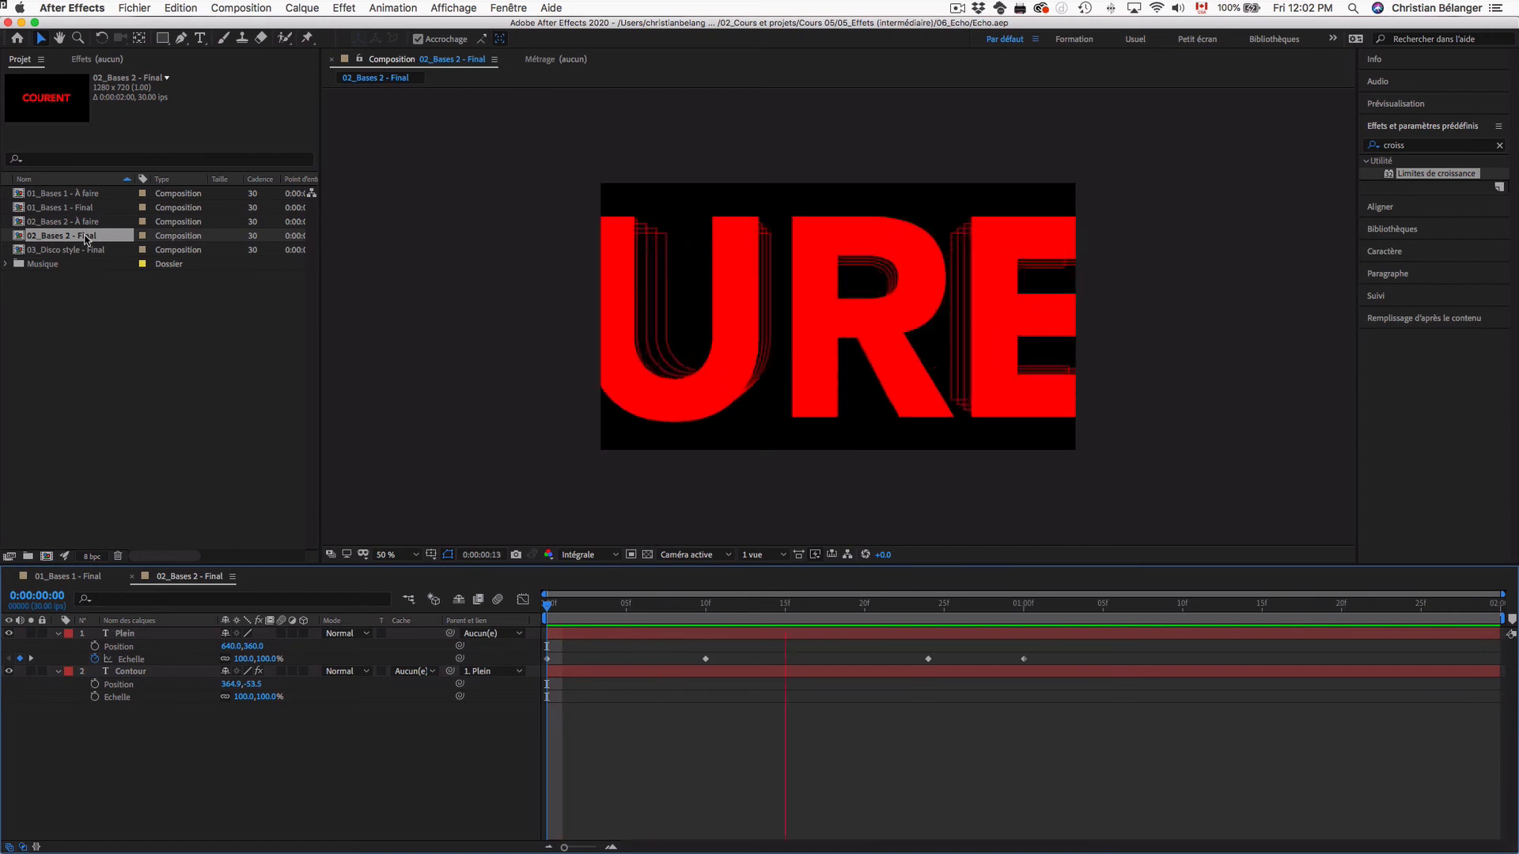
Play back 03_Disco style - Final at 50 % magnification and replay the 01_Bases 1 - Final composition.
{"action": "key", "text": "space"}
{"action": "left_click", "coordinate": [90, 250]}
{"action": "double_click", "coordinate": [90, 250]}
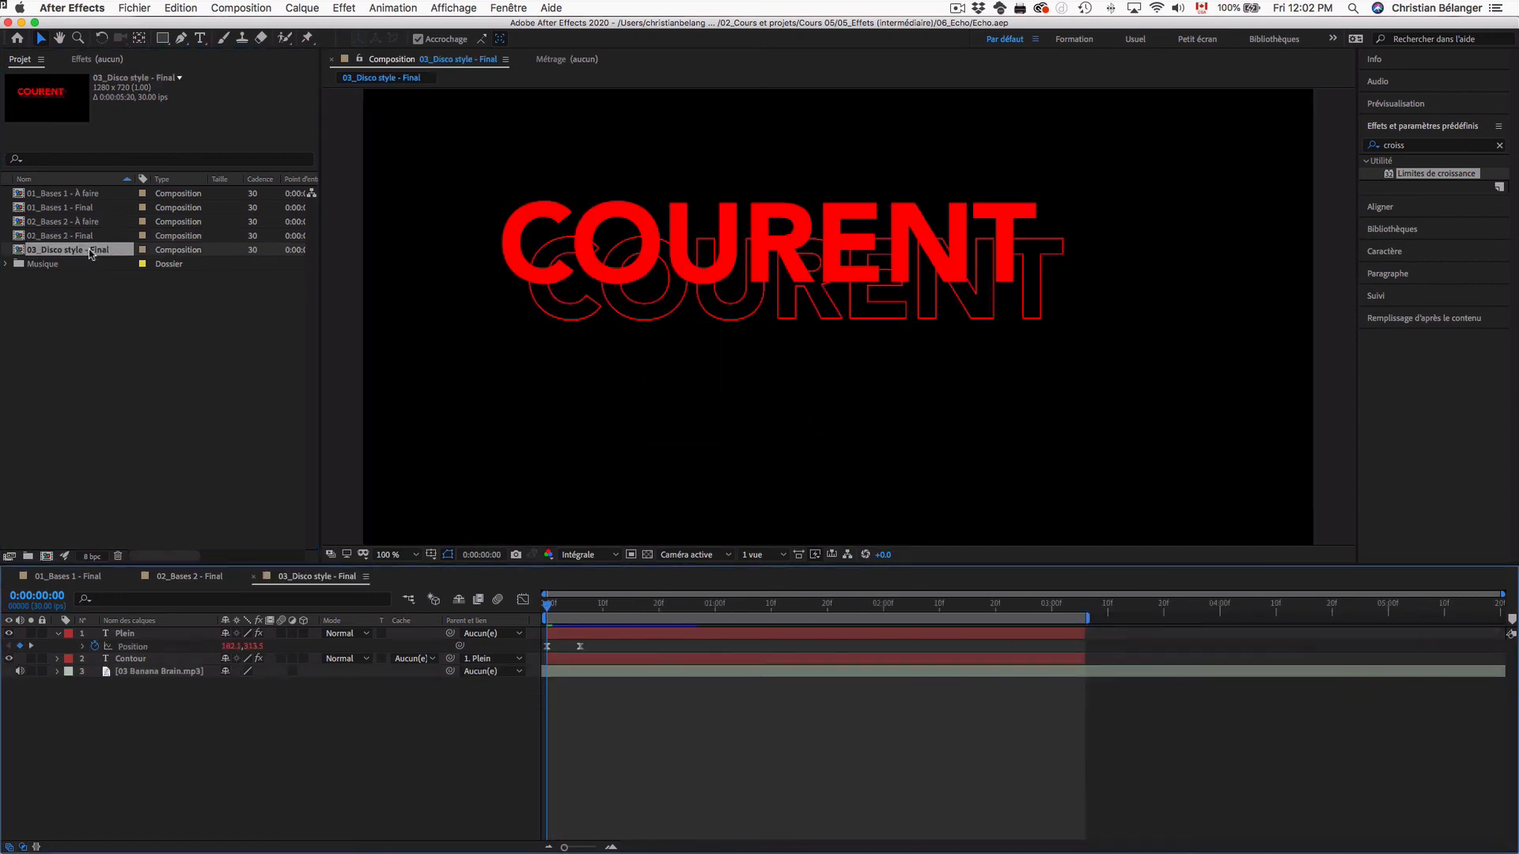
{"action": "key", "text": "comma"}
{"action": "key", "text": "space"}
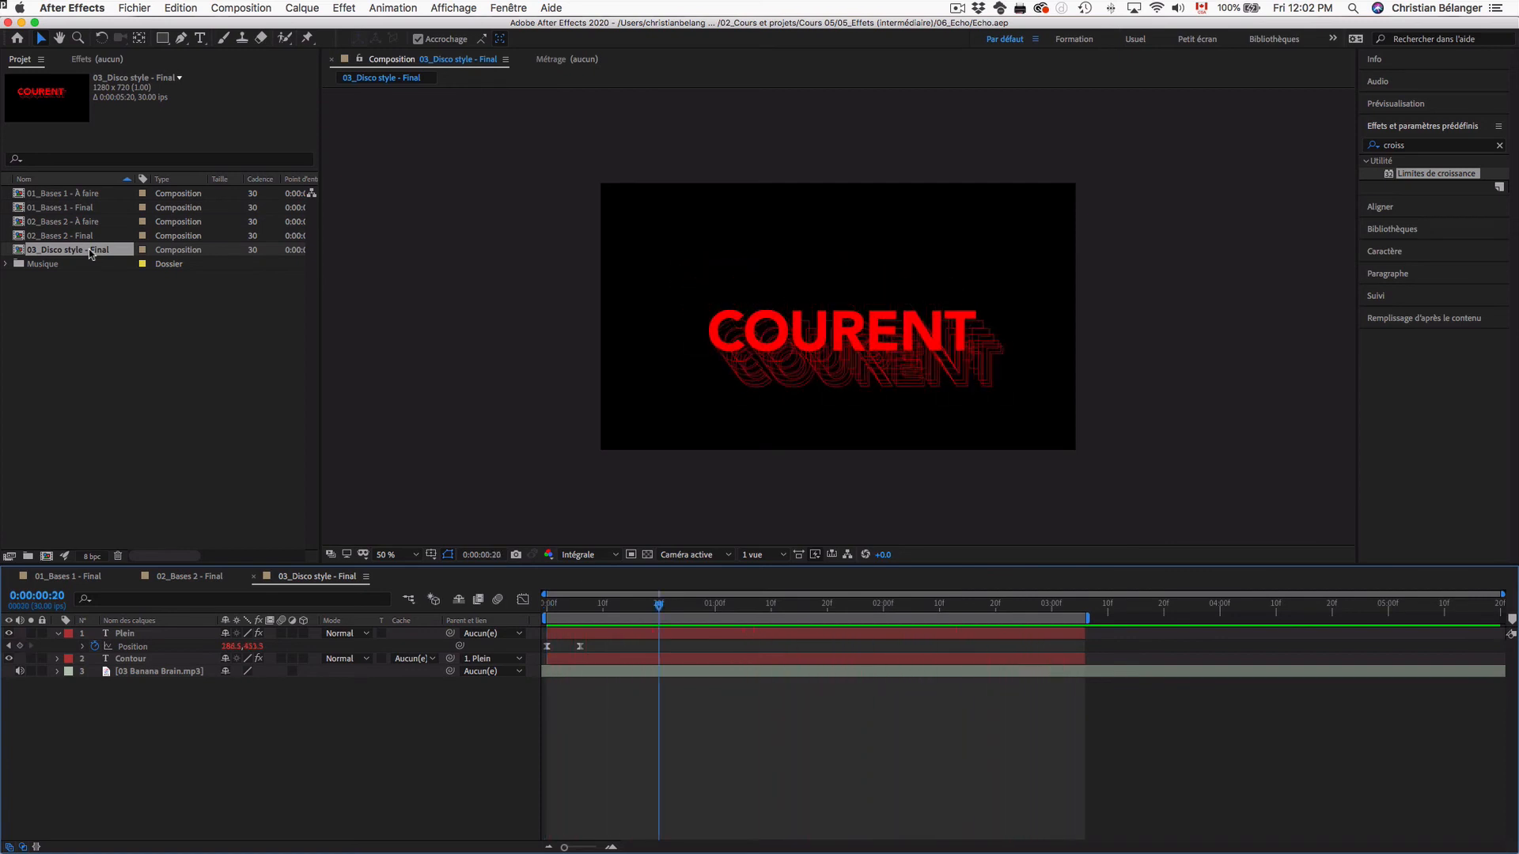
{"action": "double_click", "coordinate": [79, 208]}
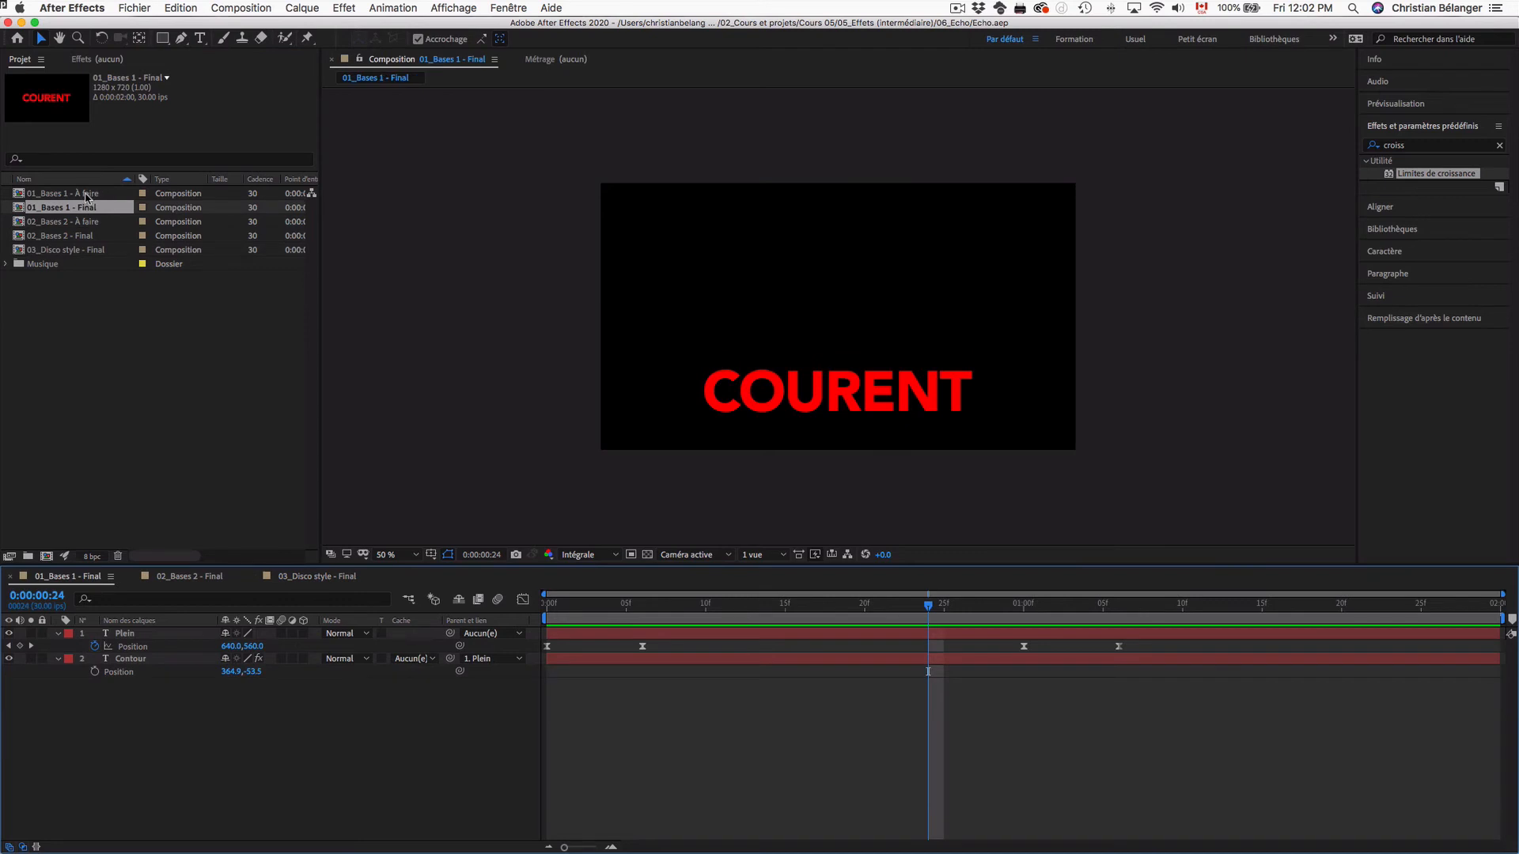
{"action": "key", "text": "space"}
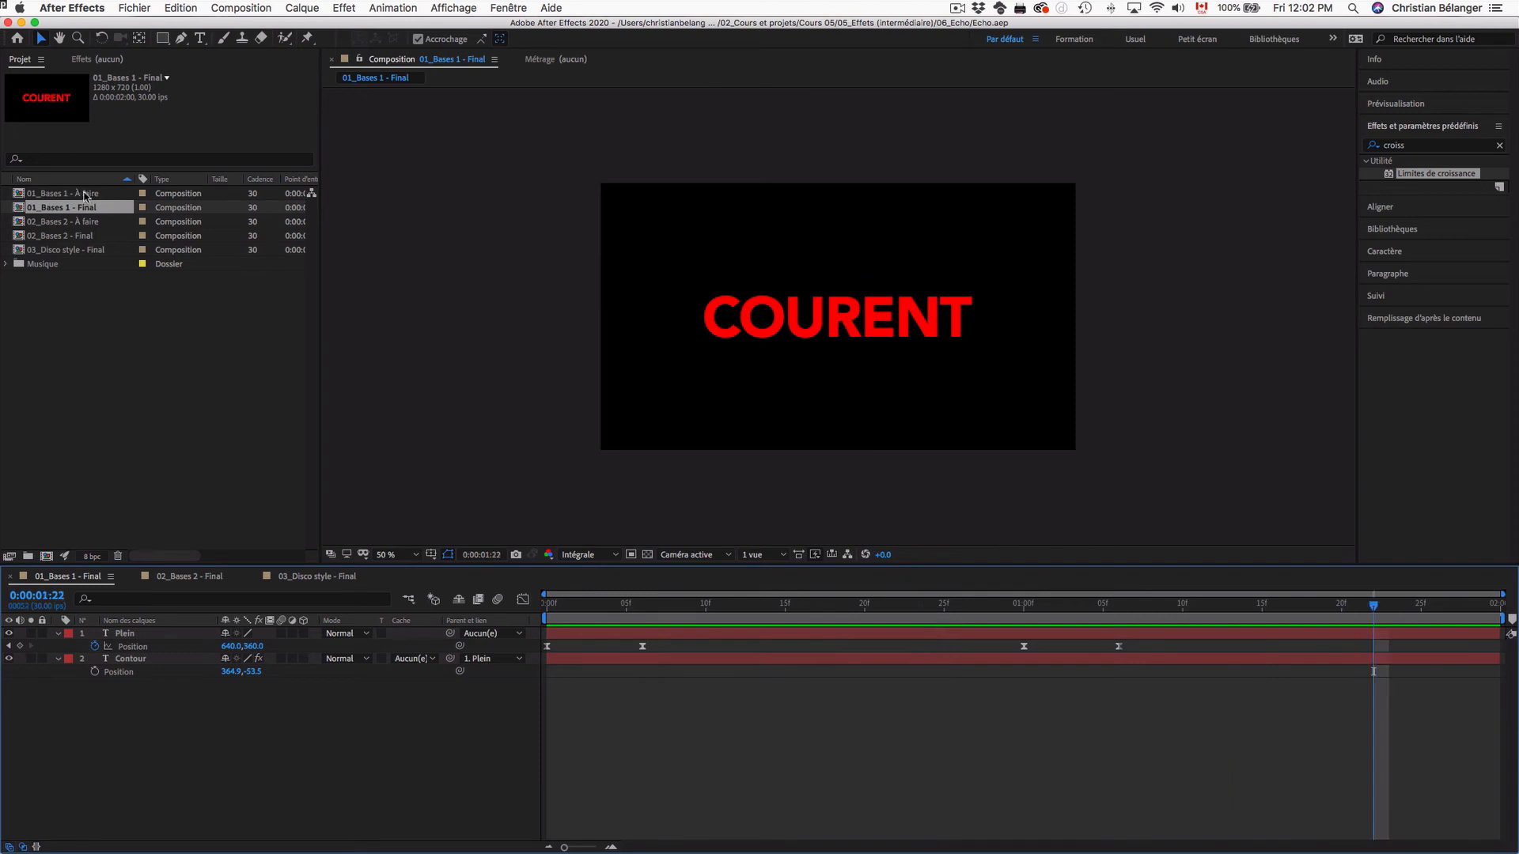
Open the 01_Bases 1 - À faire composition and hide the Plain layer, keeping only the Contour layer visible.
{"action": "double_click", "coordinate": [82, 195]}
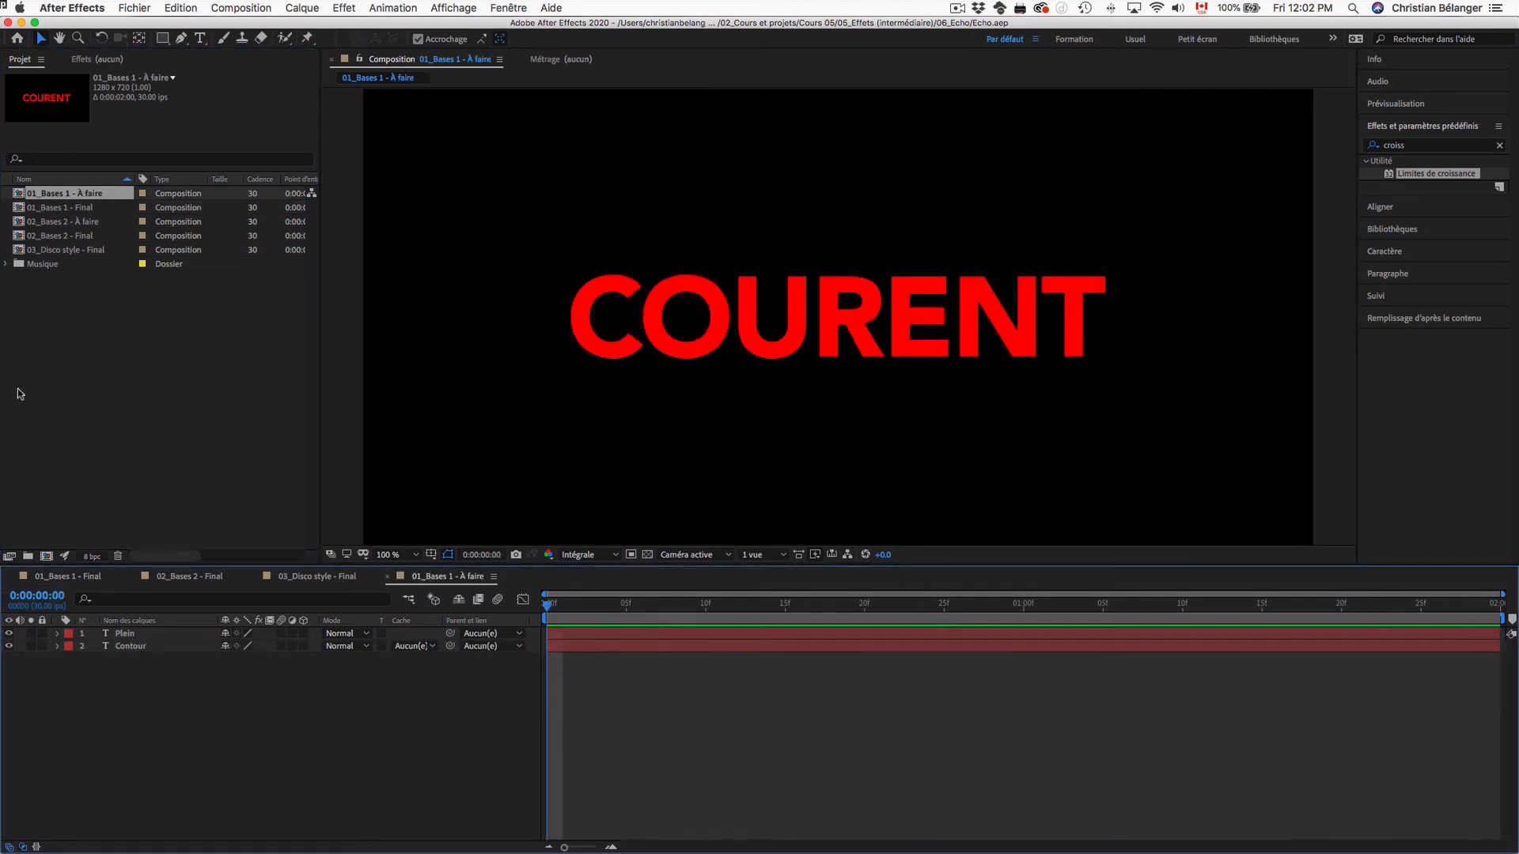
{"action": "left_click", "coordinate": [10, 633]}
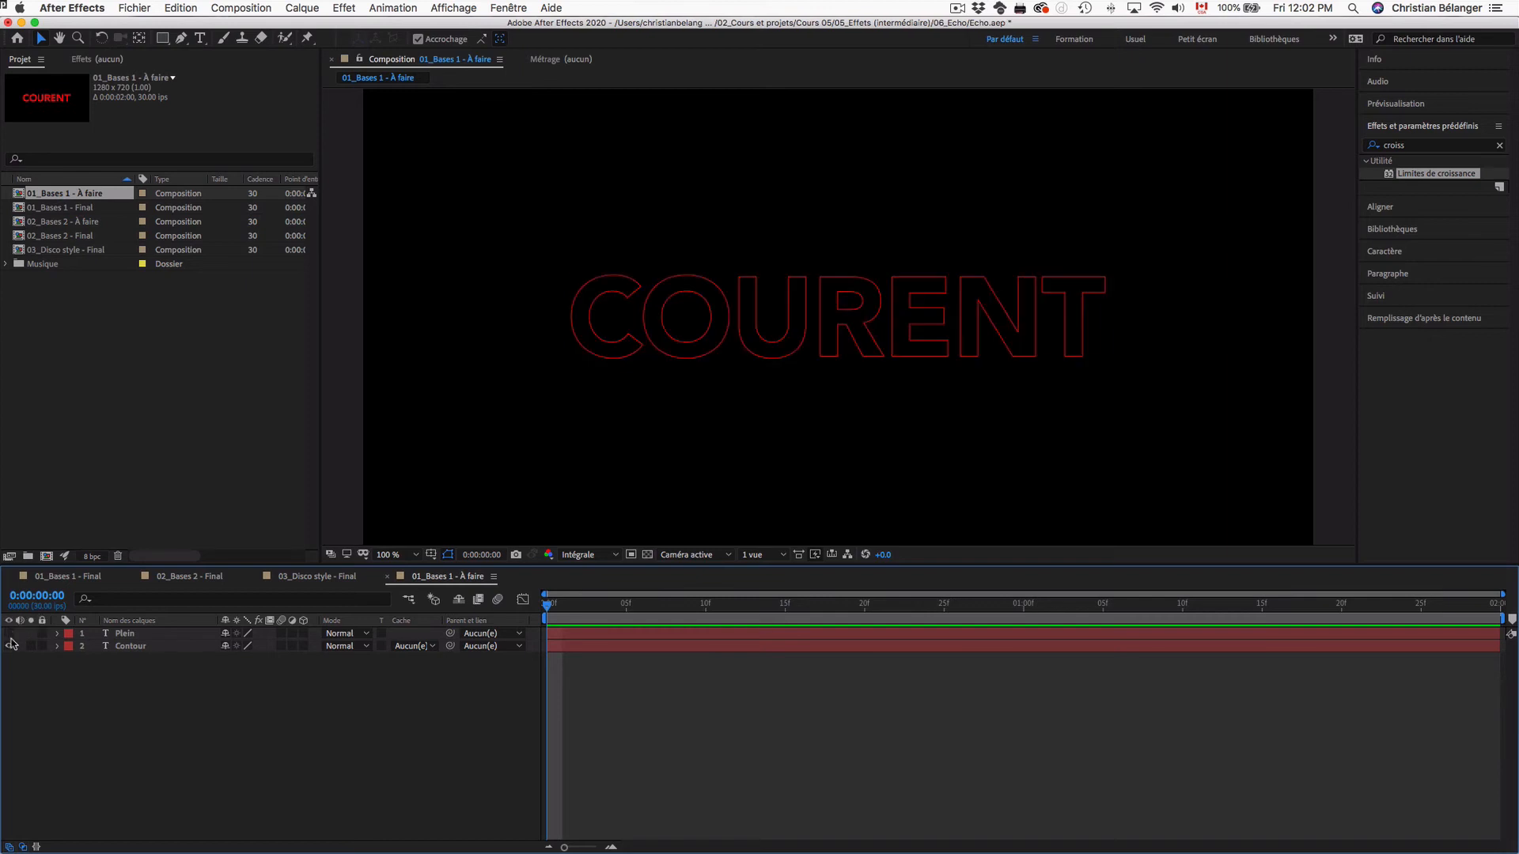
{"action": "left_click", "coordinate": [10, 646]}
{"action": "left_click", "coordinate": [11, 646]}
{"action": "left_click", "coordinate": [11, 646]}
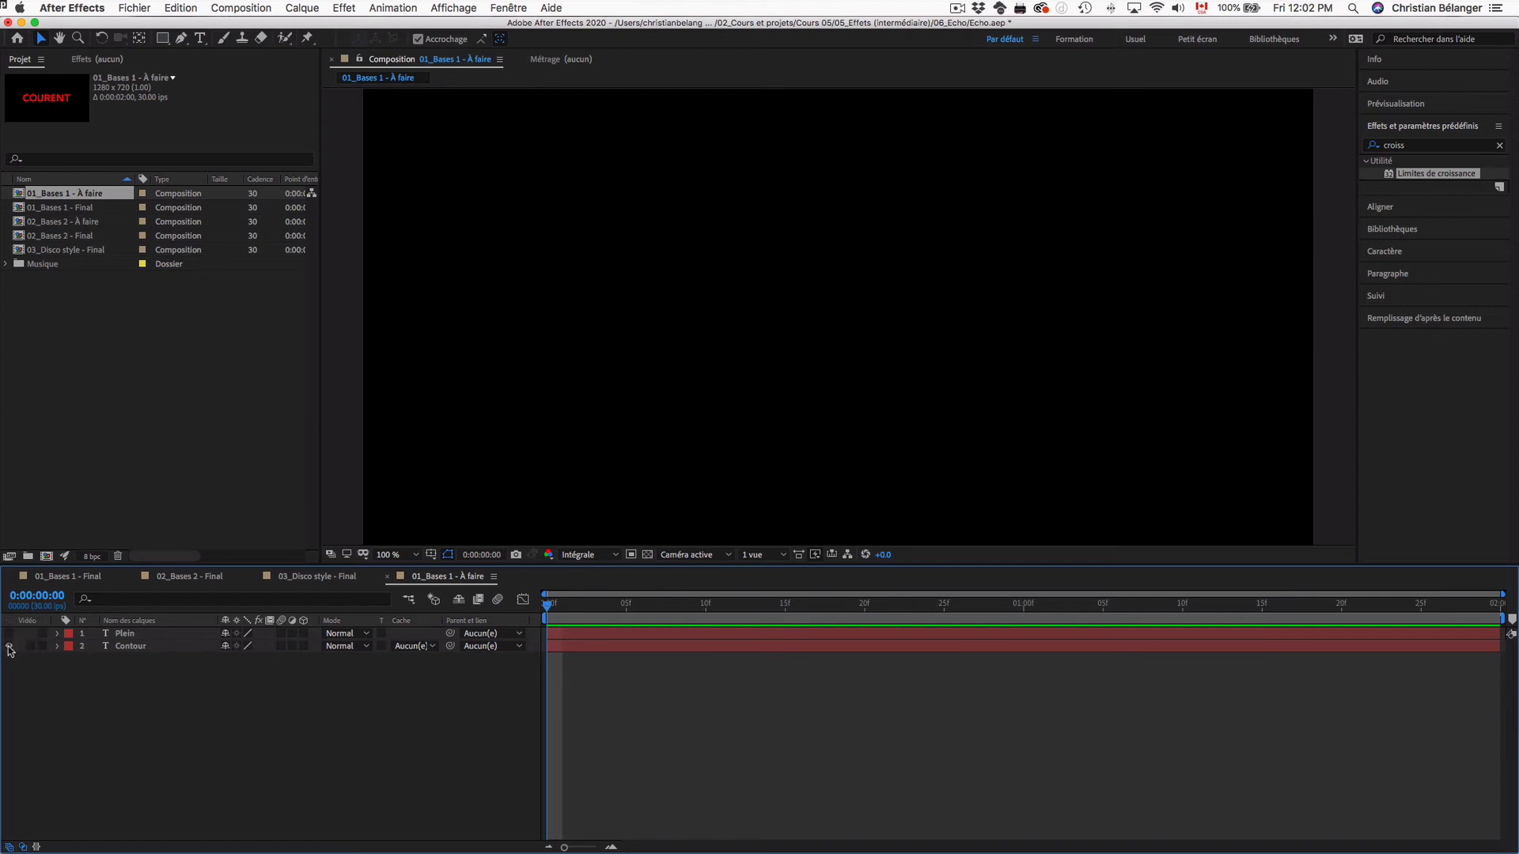
{"action": "left_click", "coordinate": [10, 646]}
{"action": "left_click", "coordinate": [11, 633]}
{"action": "left_click", "coordinate": [10, 634]}
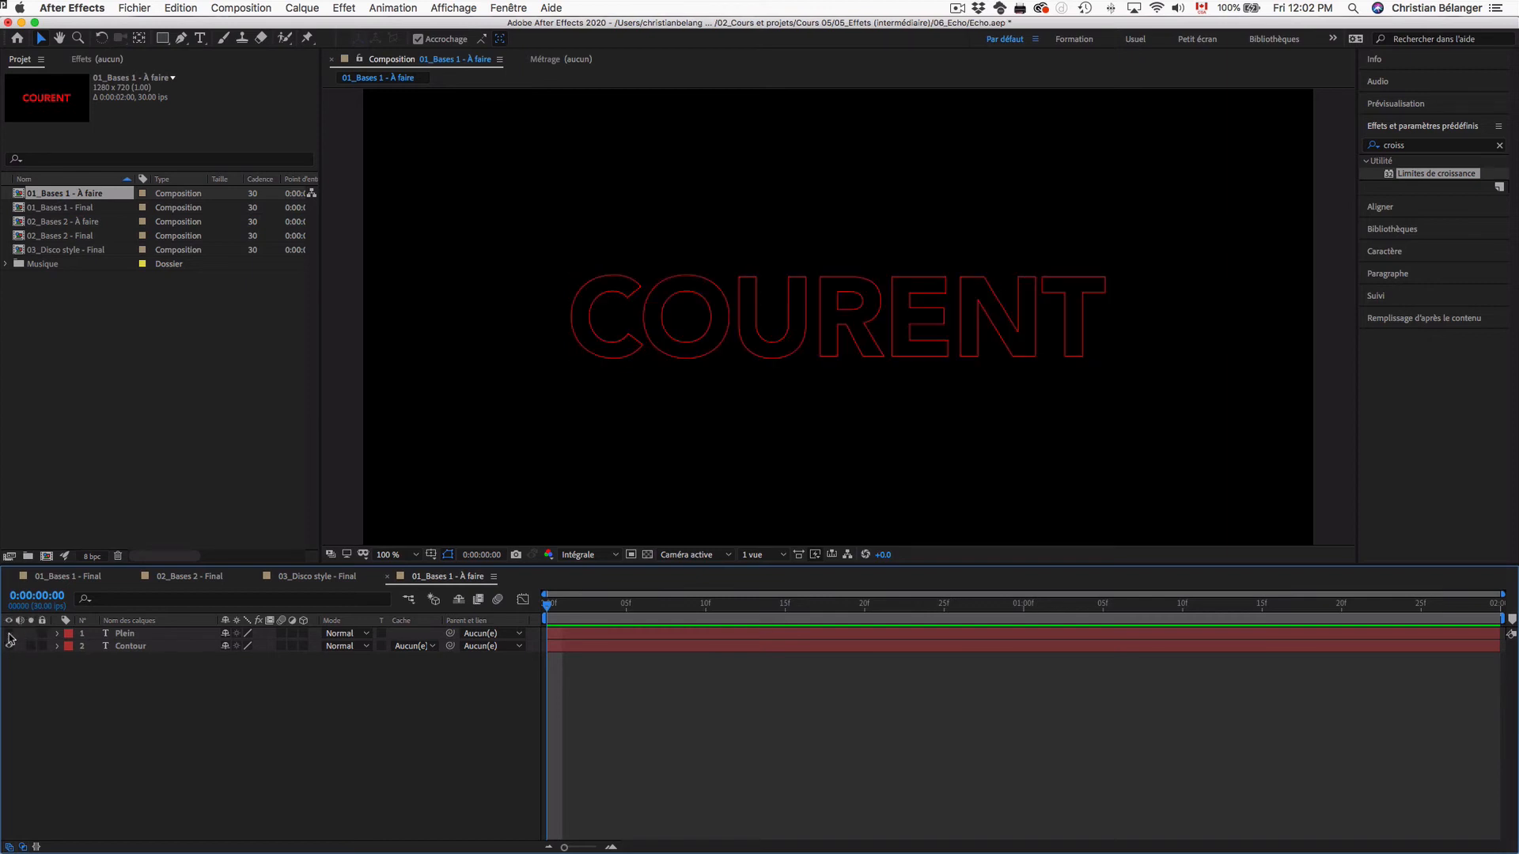
Find the Echo effect and apply it to the Contour layer, viewing the composition at 50 % magnification.
{"action": "left_click", "coordinate": [123, 647]}
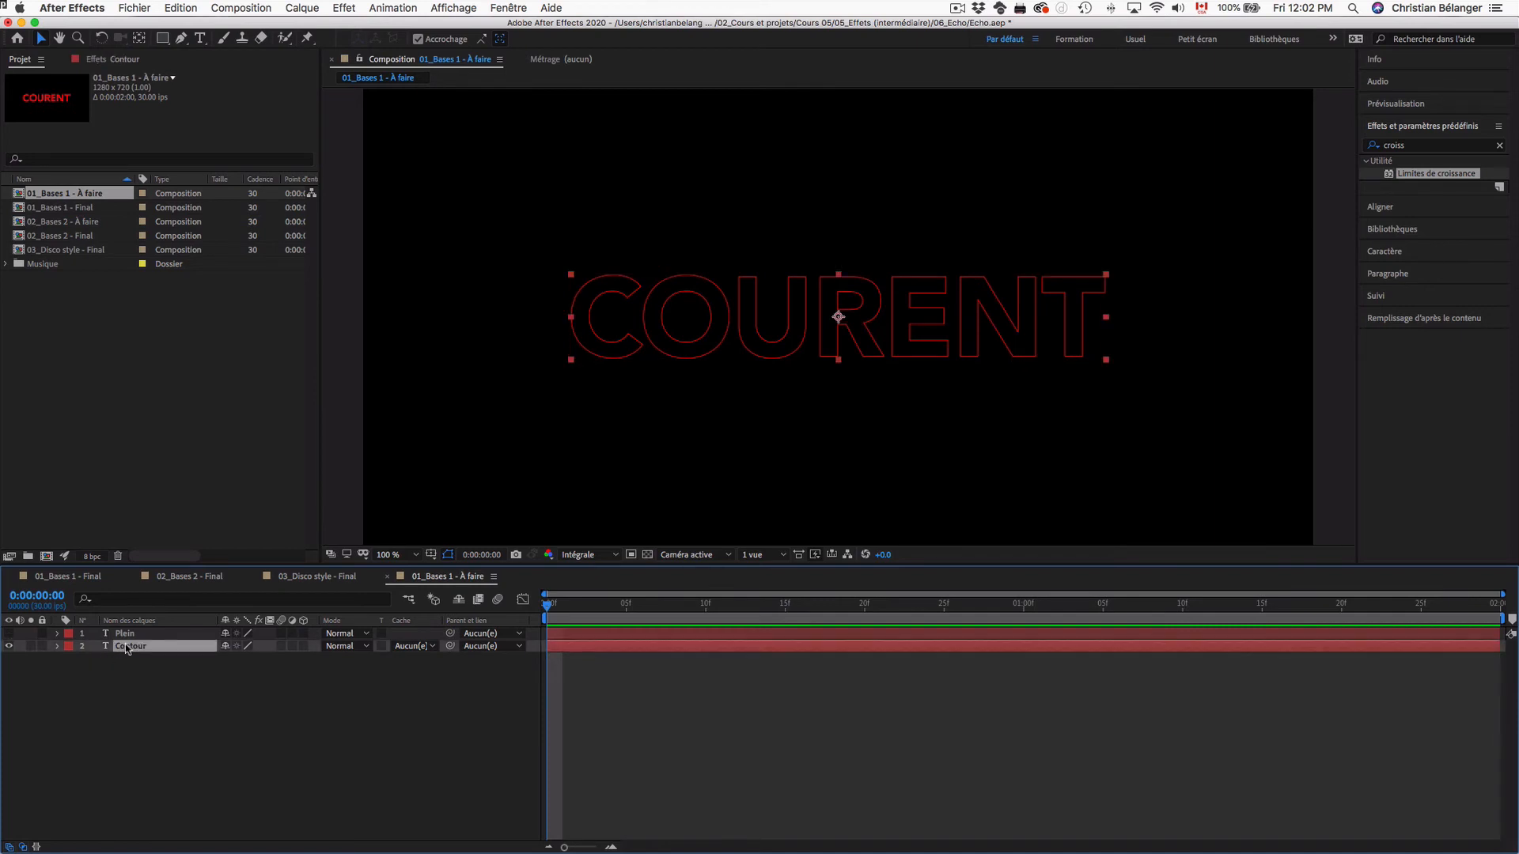
{"action": "key", "text": "comma"}
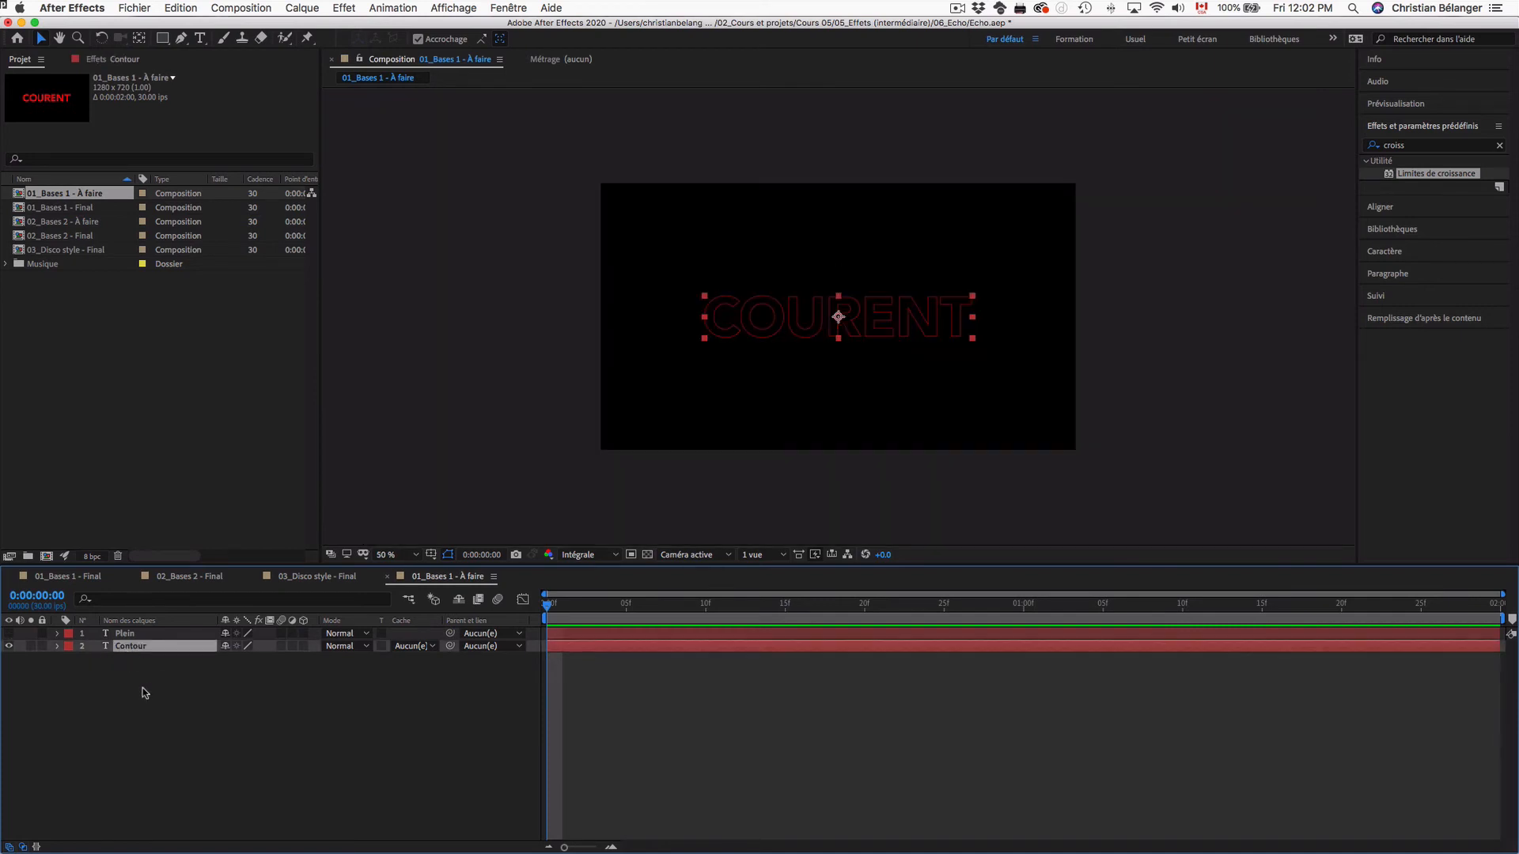
{"action": "left_click", "coordinate": [1416, 146]}
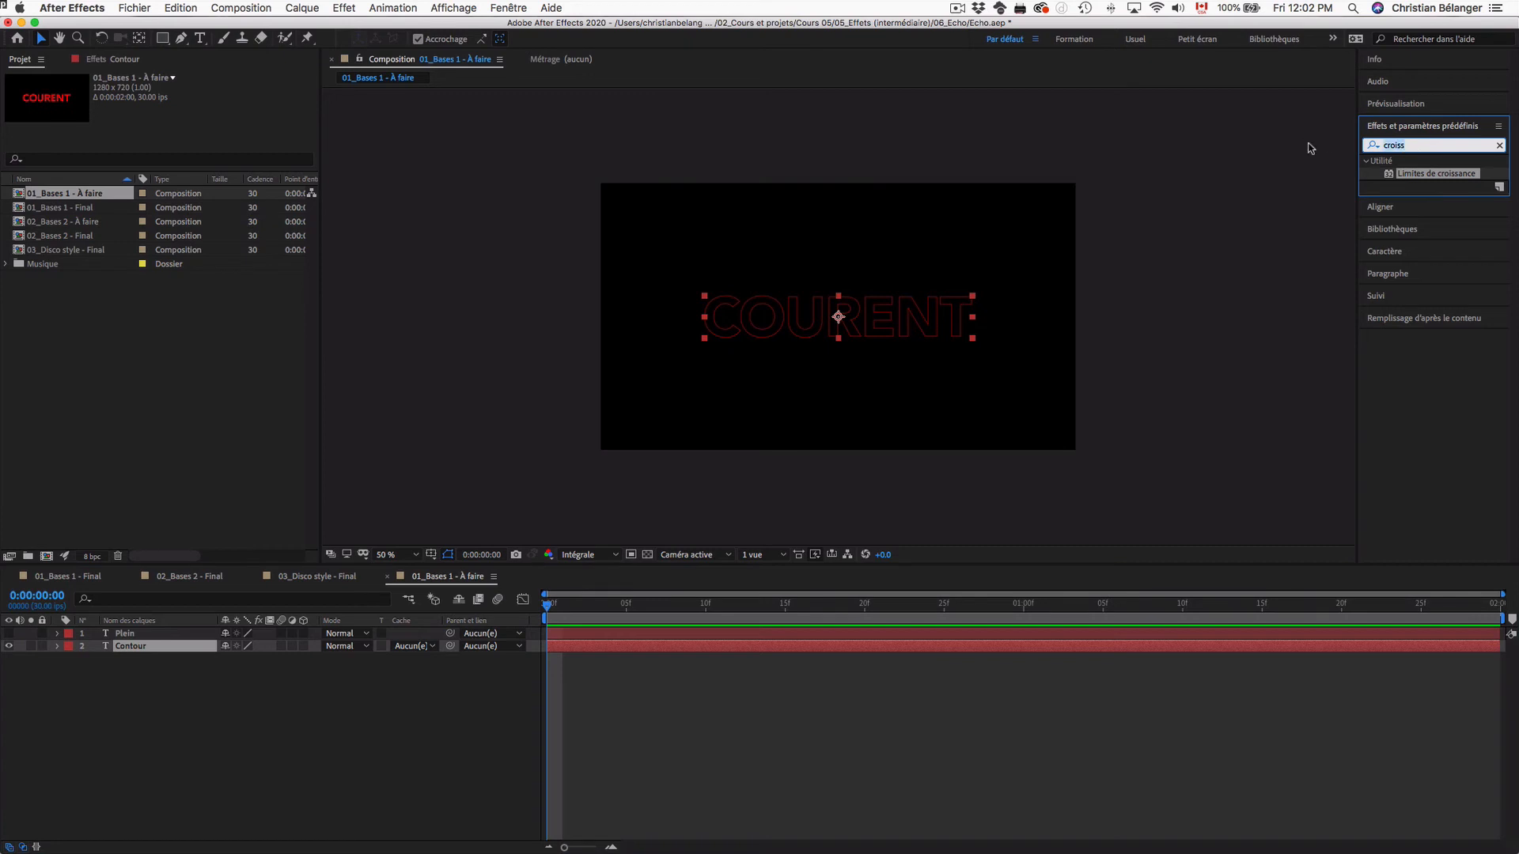
{"action": "type", "text": "echo"}
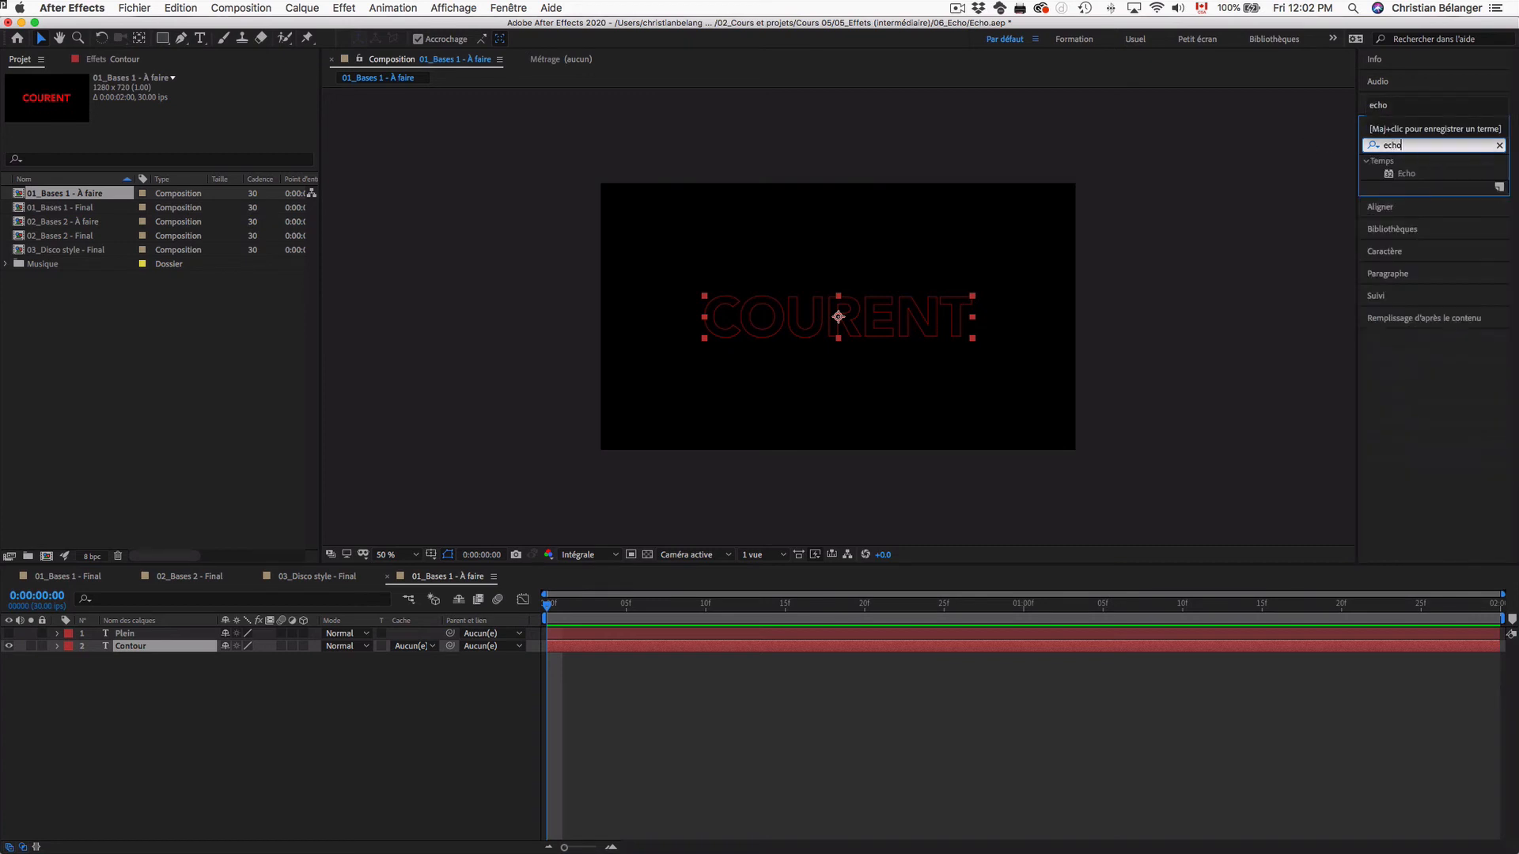
{"action": "left_click_drag", "start_coordinate": [1404, 173], "coordinate": [894, 310]}
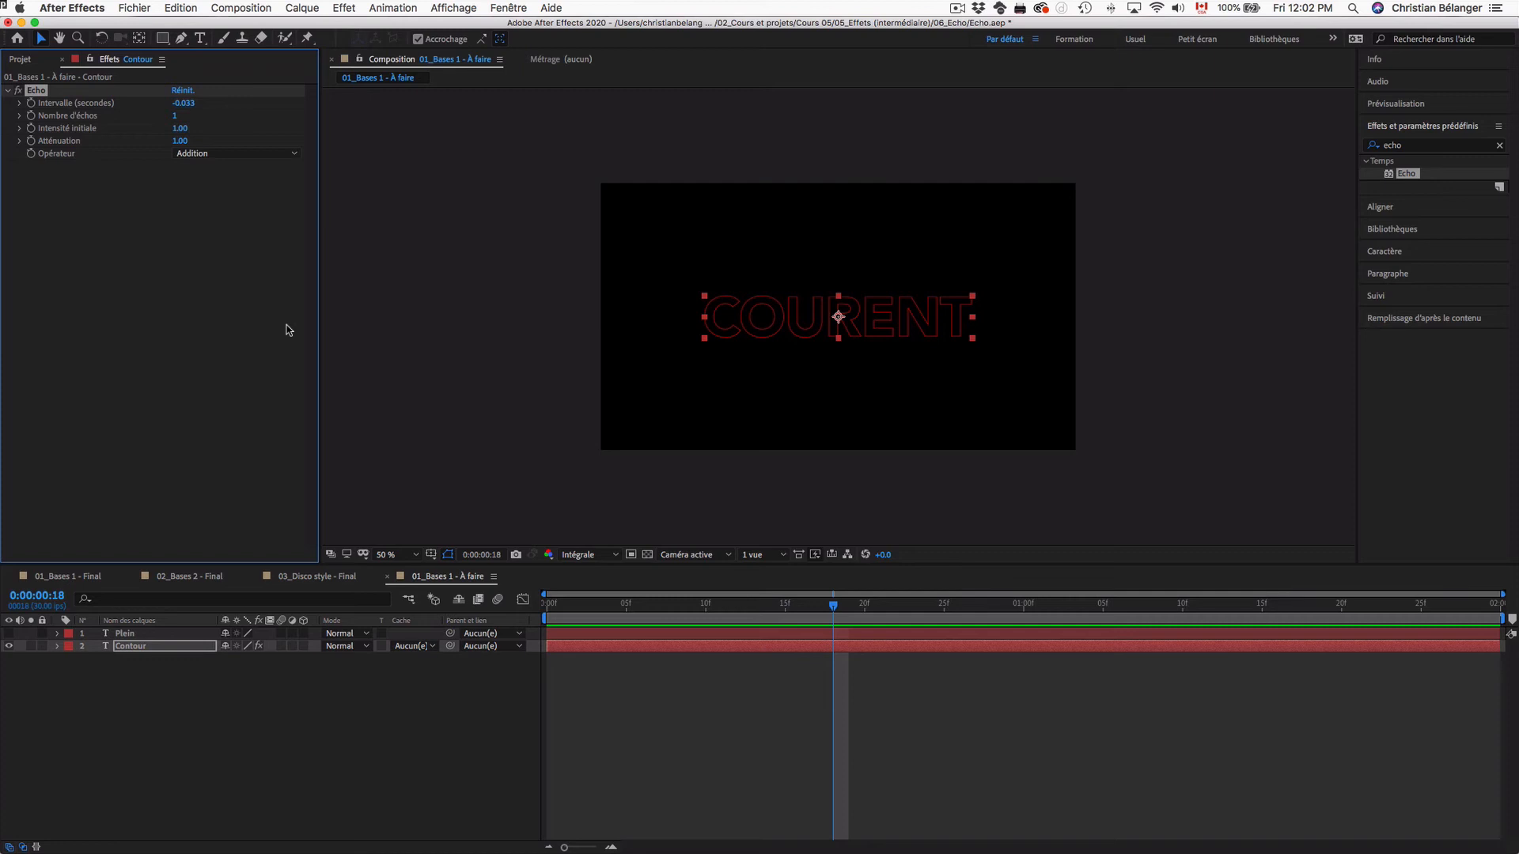
Animate the Contour layer's Position with keyframes at 640,360 on frame 0 and 640,600 on frame 10.
{"action": "key", "text": "p"}
{"action": "left_click_drag", "start_coordinate": [255, 662], "coordinate": [375, 671]}
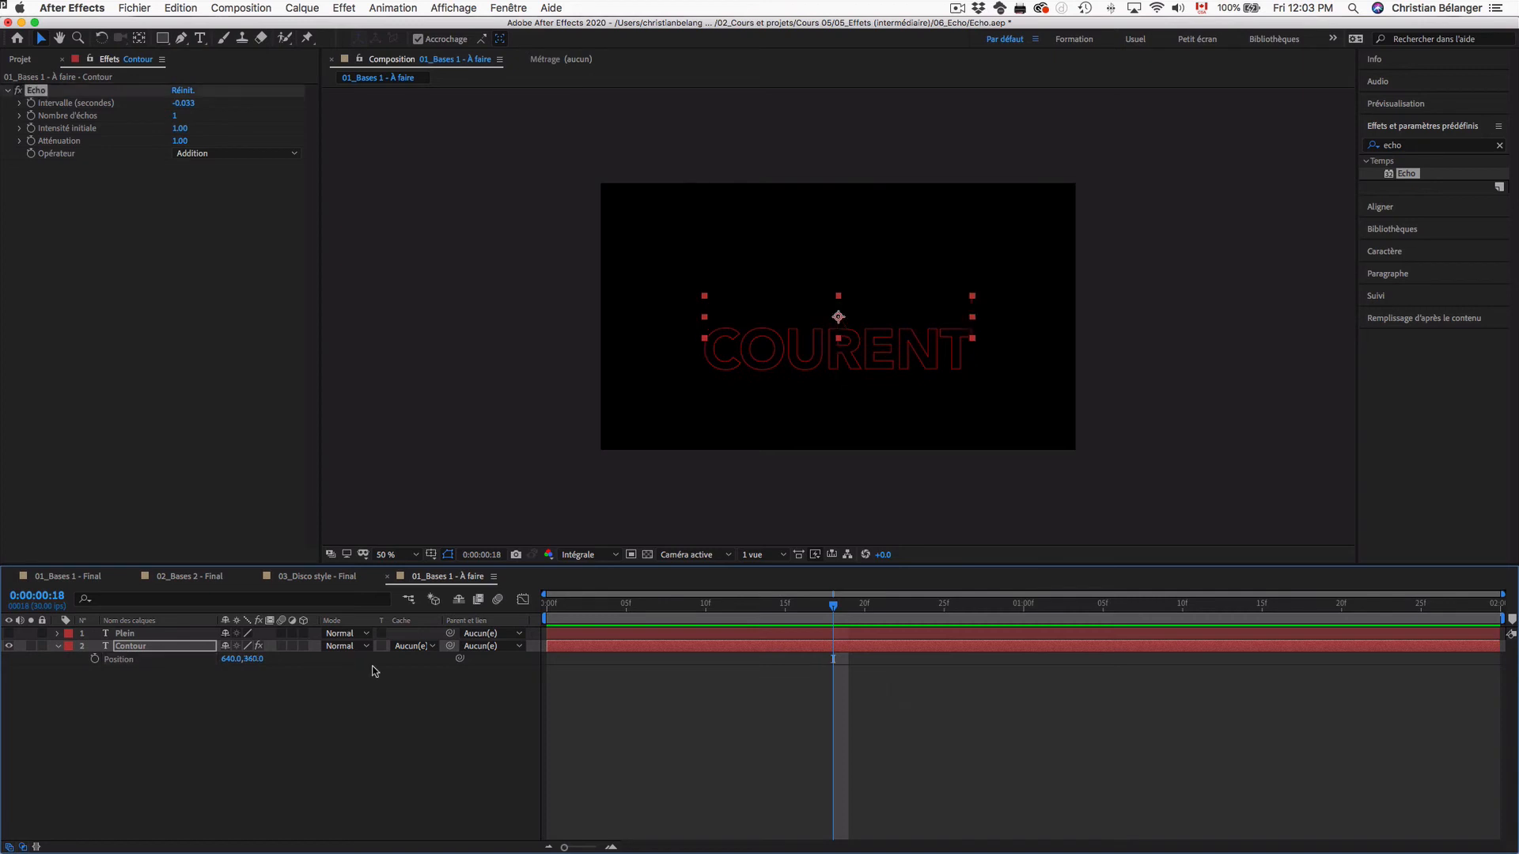
{"action": "key", "text": "Home"}
{"action": "left_click", "coordinate": [94, 659]}
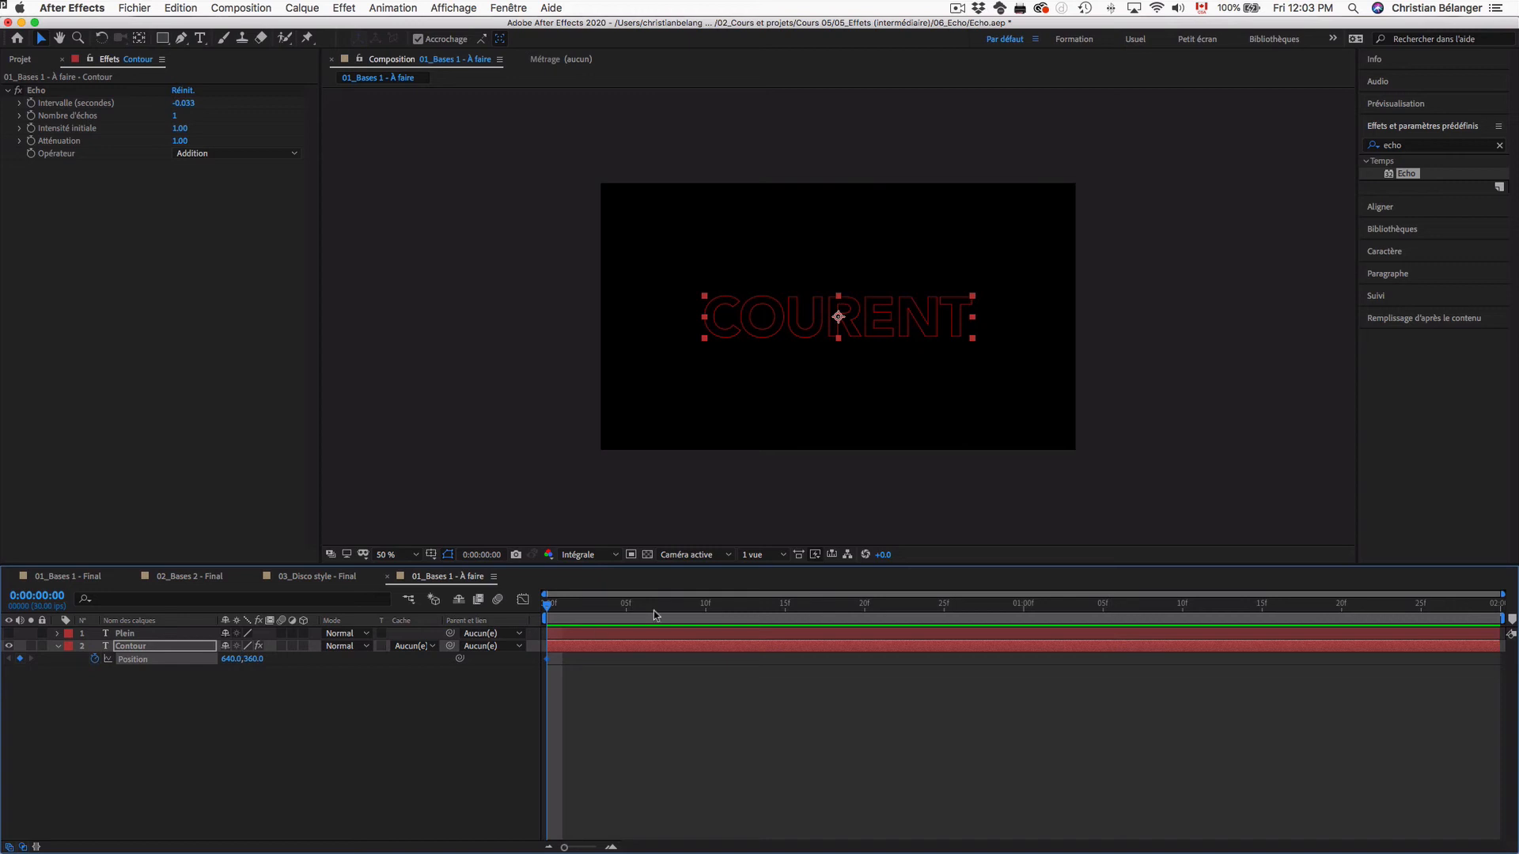
{"action": "left_click_drag", "start_coordinate": [652, 604], "coordinate": [697, 609]}
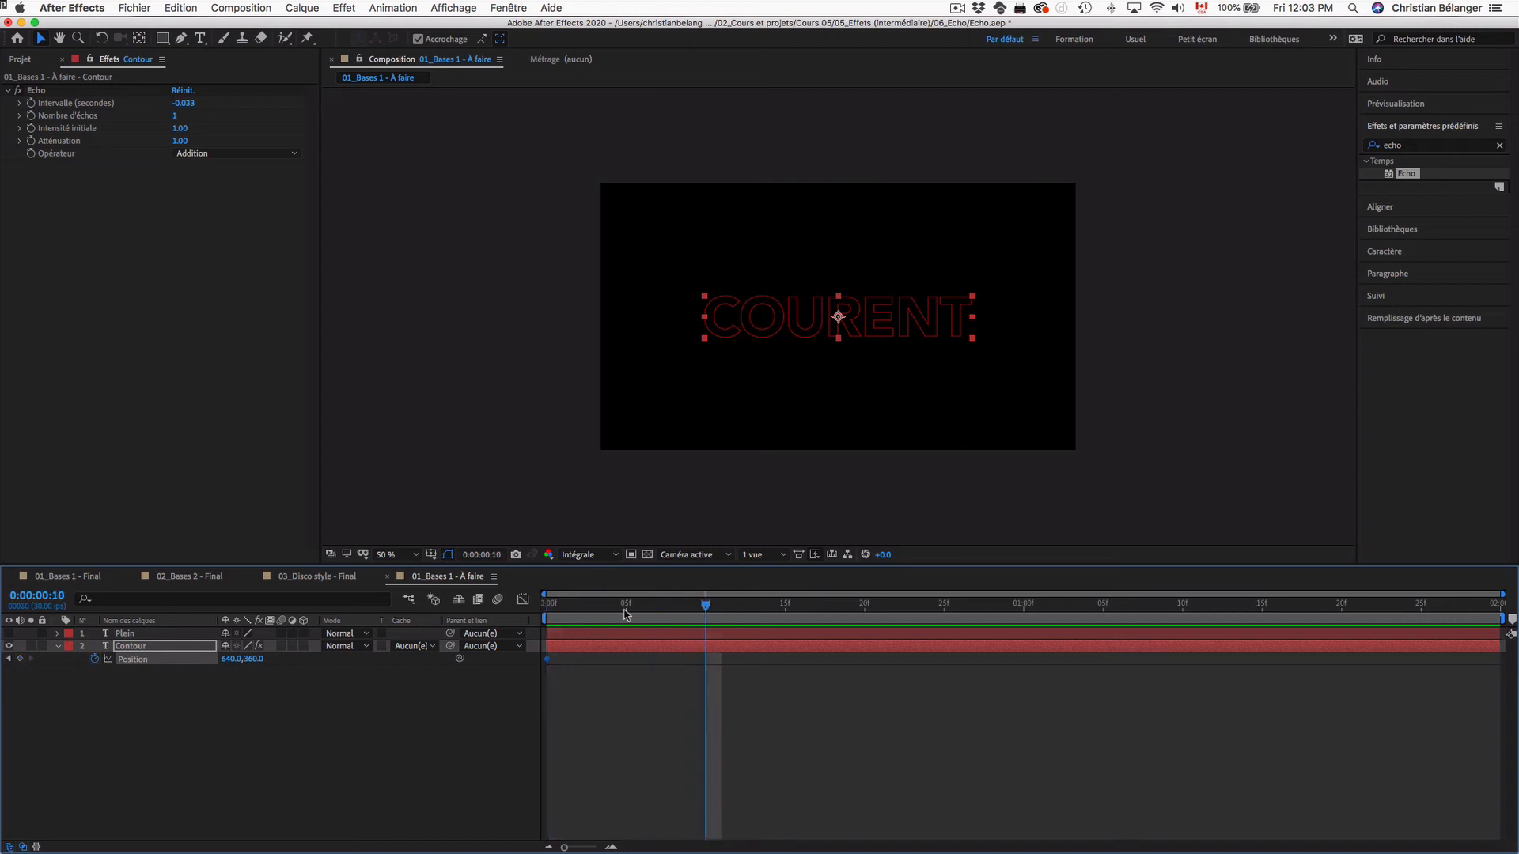
{"action": "left_click_drag", "start_coordinate": [261, 658], "coordinate": [316, 659]}
Scrub through the Contour layer's position animation to examine the echo between the two keyframes.
{"action": "left_click_drag", "start_coordinate": [706, 609], "coordinate": [663, 615]}
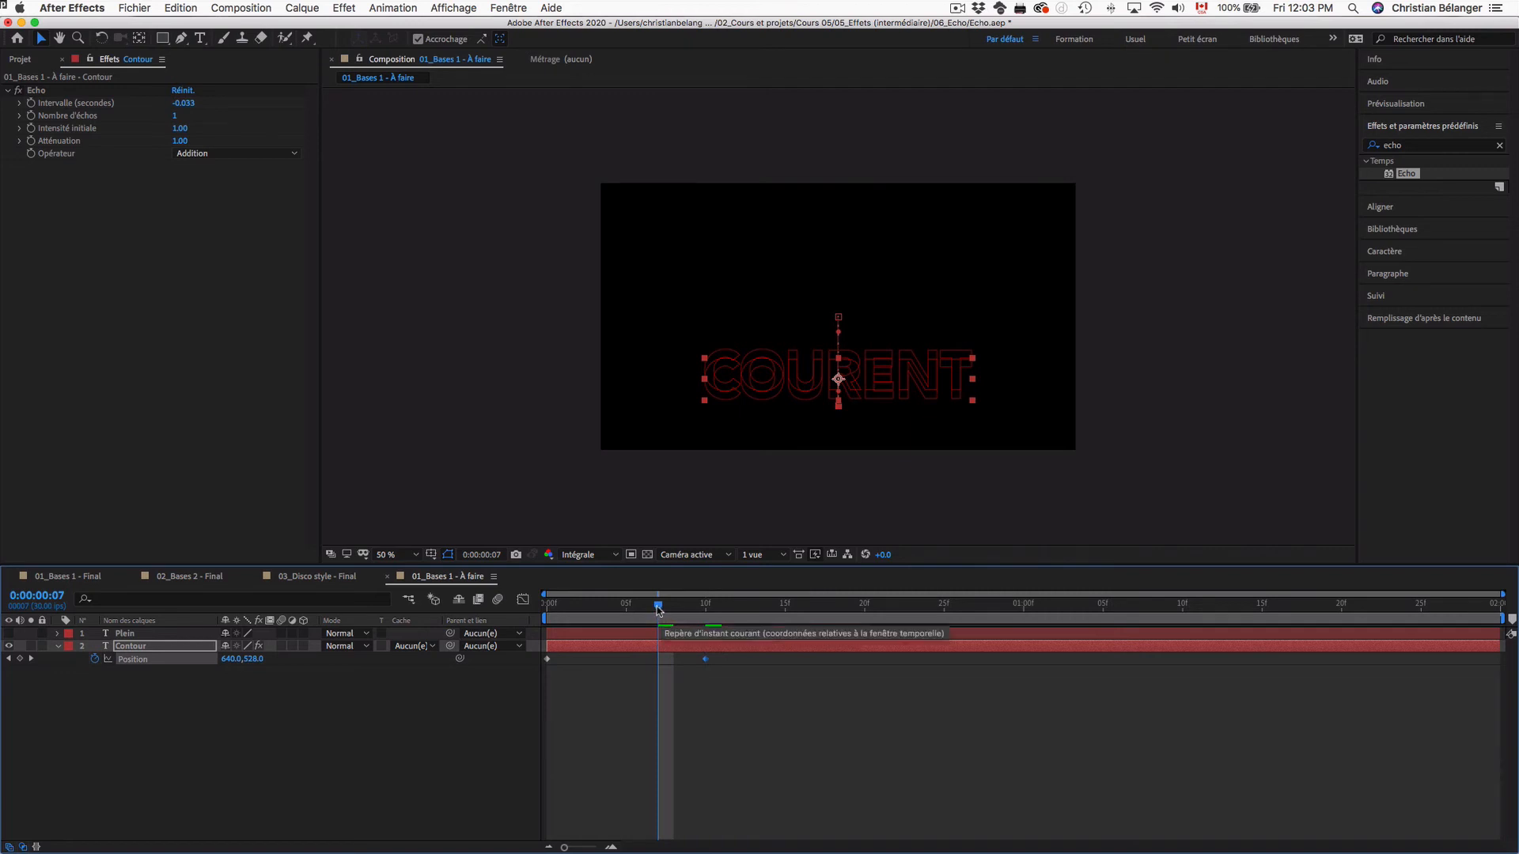
{"action": "left_click_drag", "start_coordinate": [659, 610], "coordinate": [761, 604]}
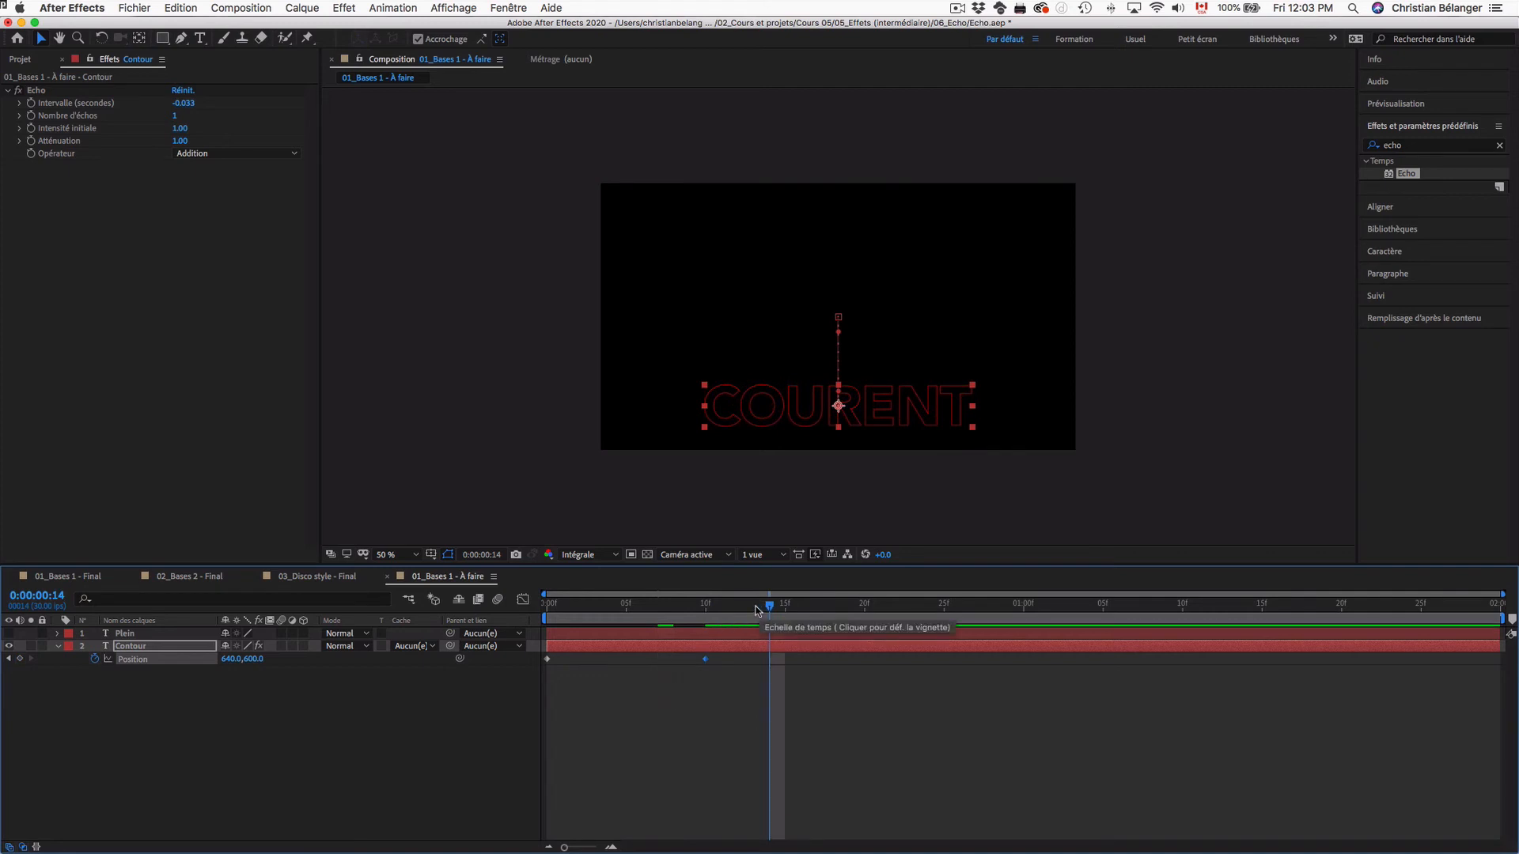
{"action": "key", "text": "Home"}
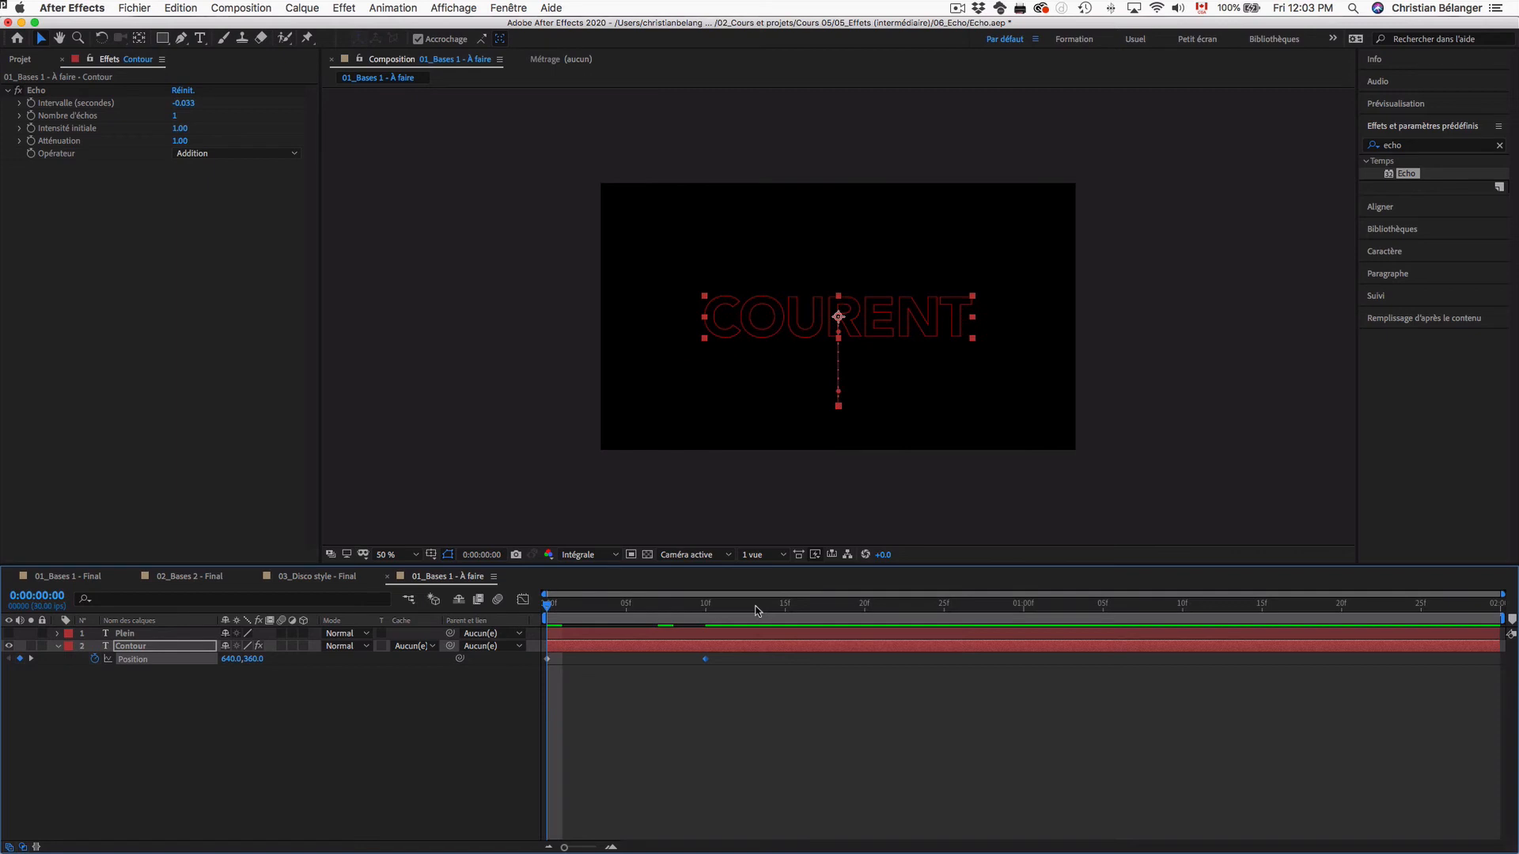
{"action": "left_click_drag", "start_coordinate": [552, 607], "coordinate": [652, 606]}
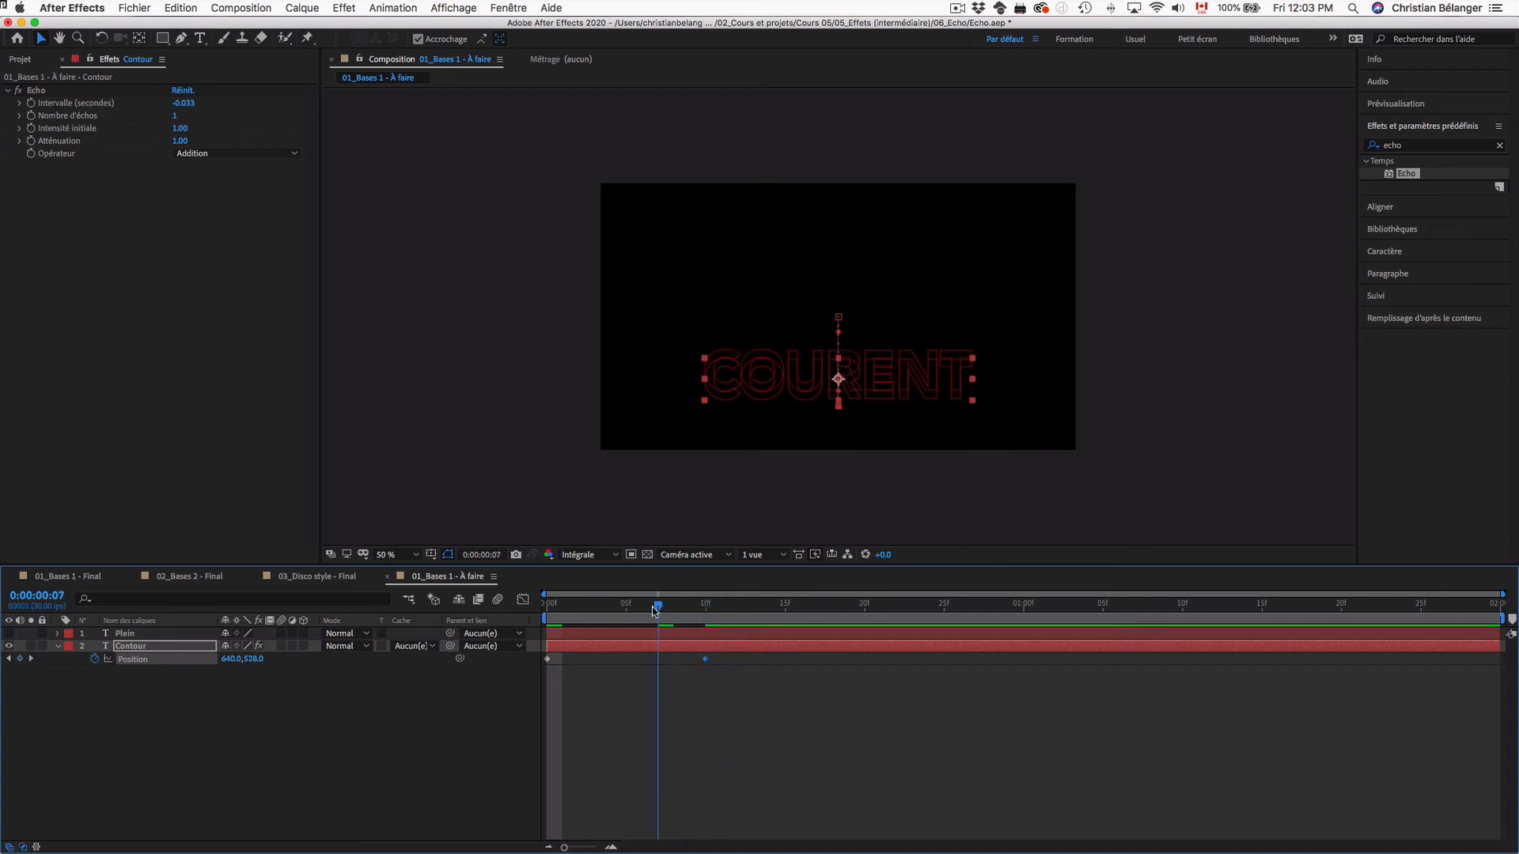
Set the Echo effect's Nombre d'échos to 9.
{"action": "left_click", "coordinate": [176, 114]}
{"action": "type", "text": "5"}
{"action": "key", "text": "Return"}
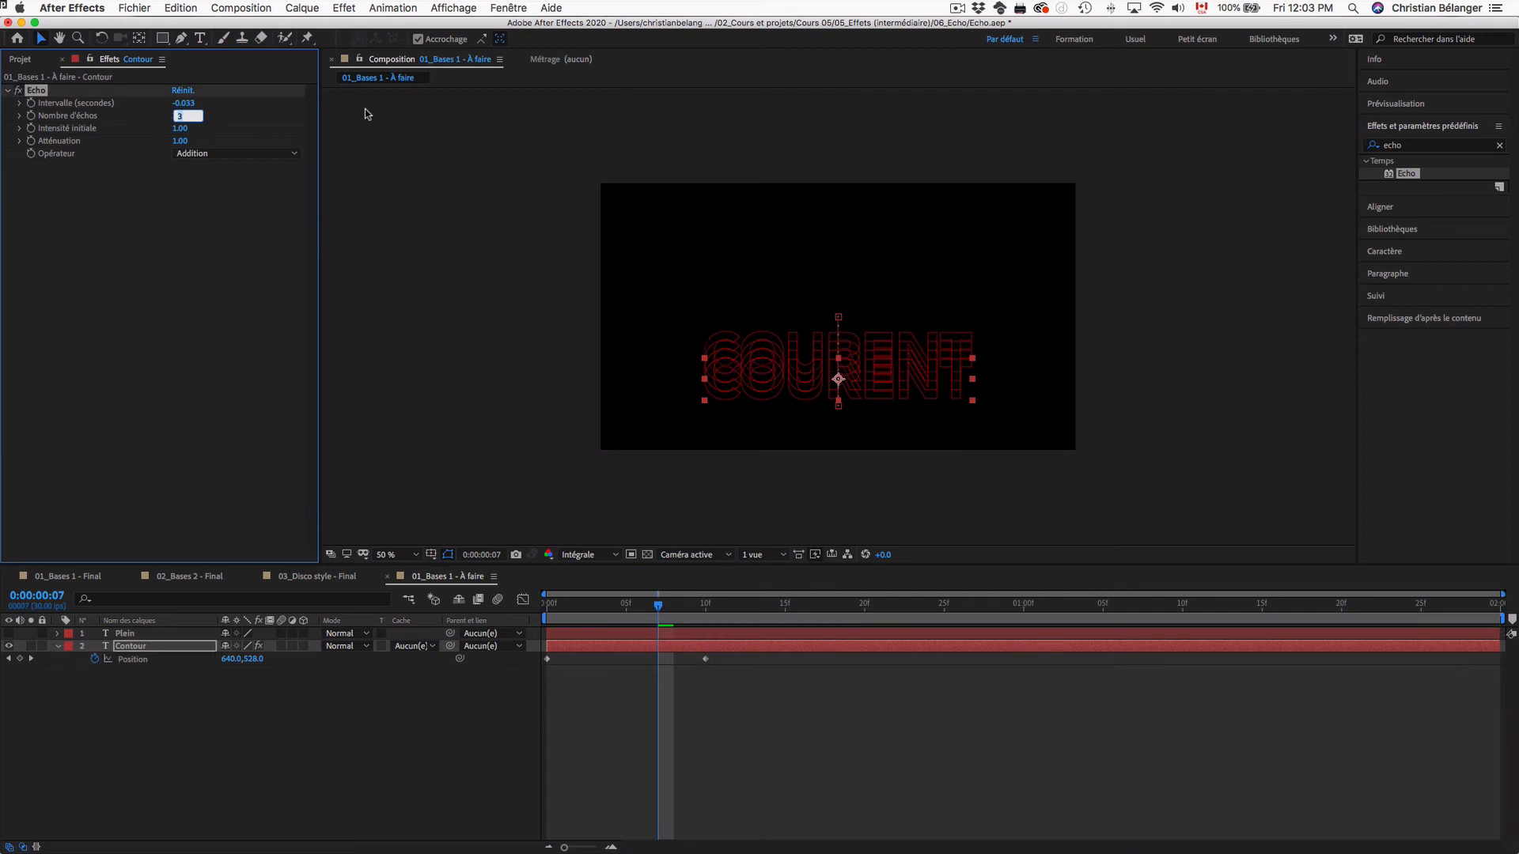
{"action": "type", "text": "9"}
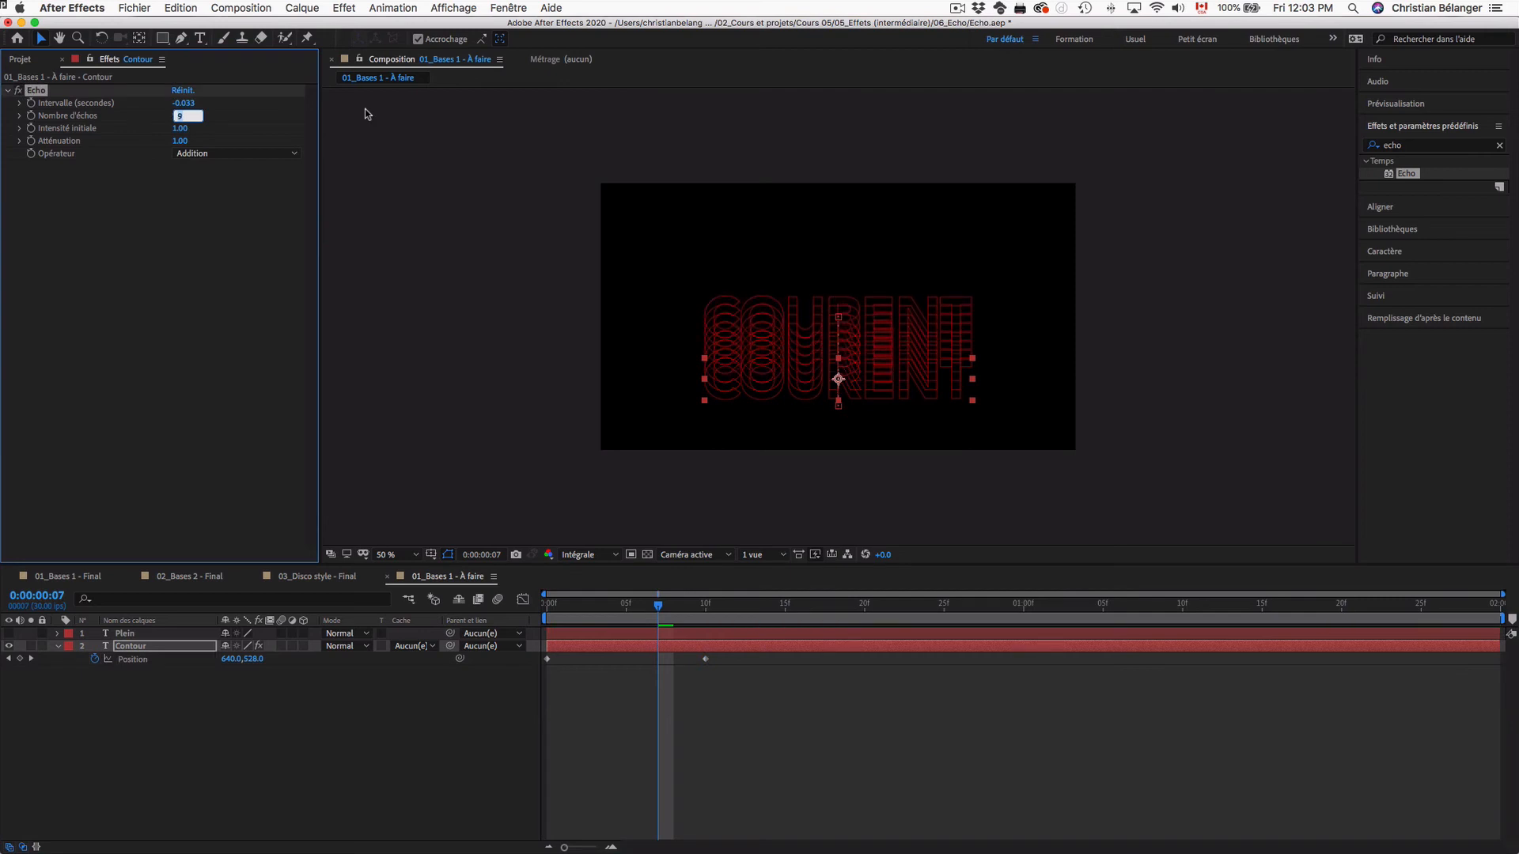
{"action": "key", "text": "Return"}
Play back the composition to examine the outline trail produced by the increased number of echoes.
{"action": "key", "text": "space"}
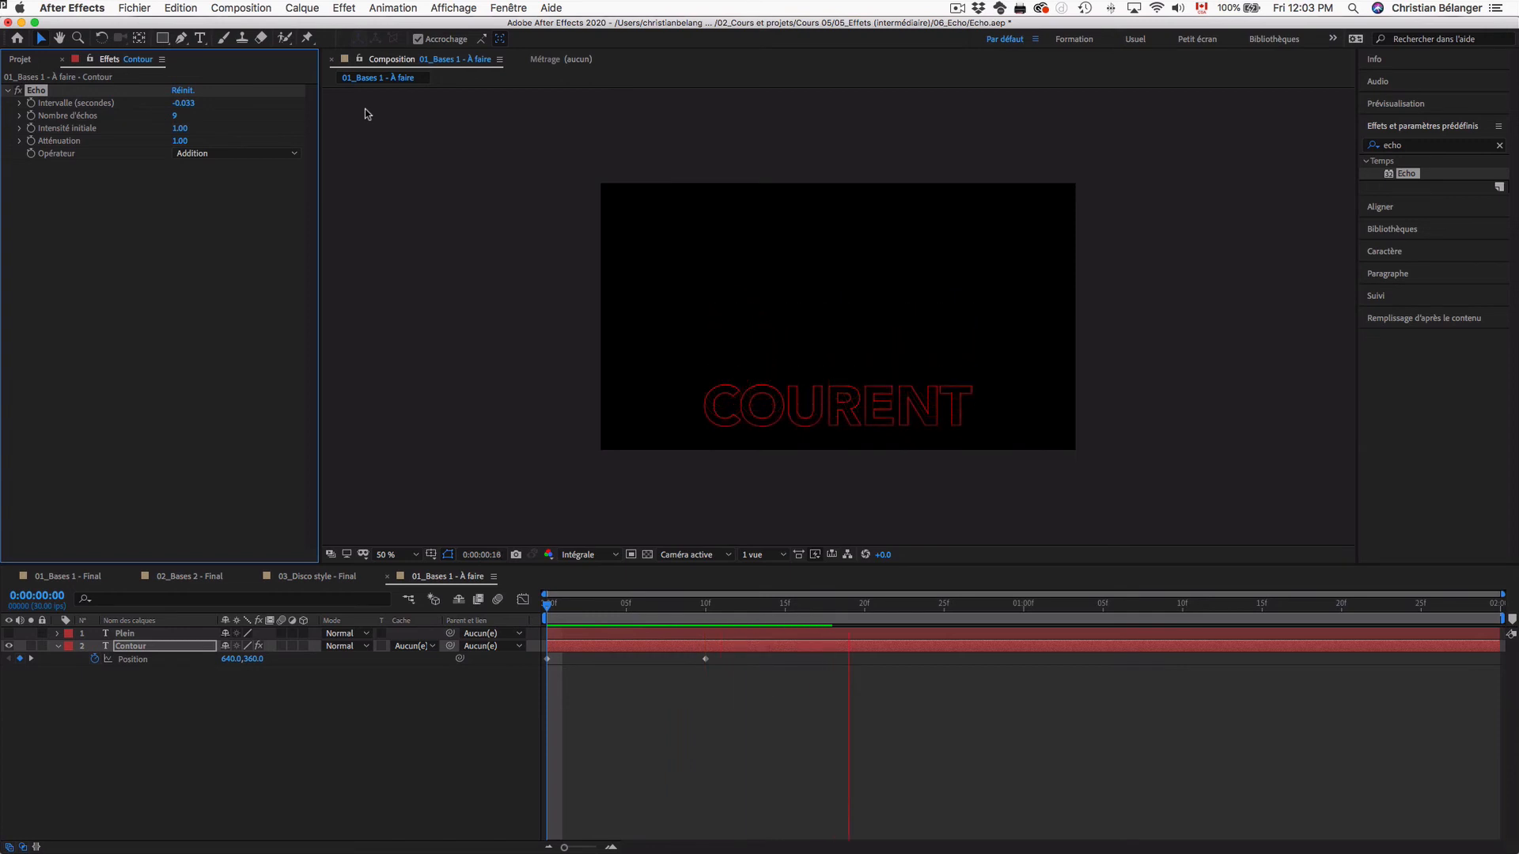
{"action": "key", "text": "space"}
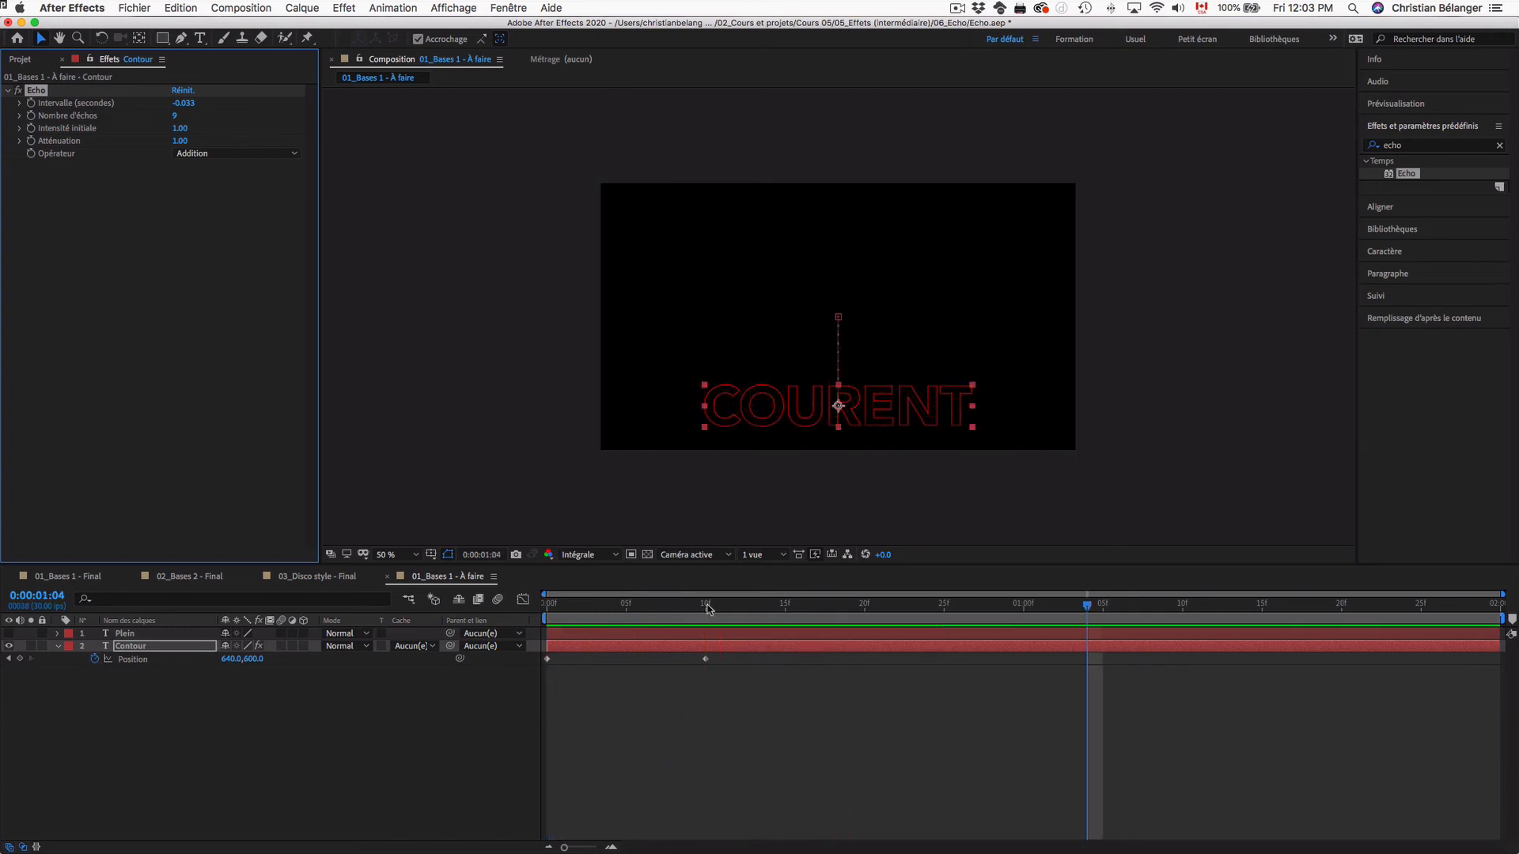
{"action": "key", "text": "space"}
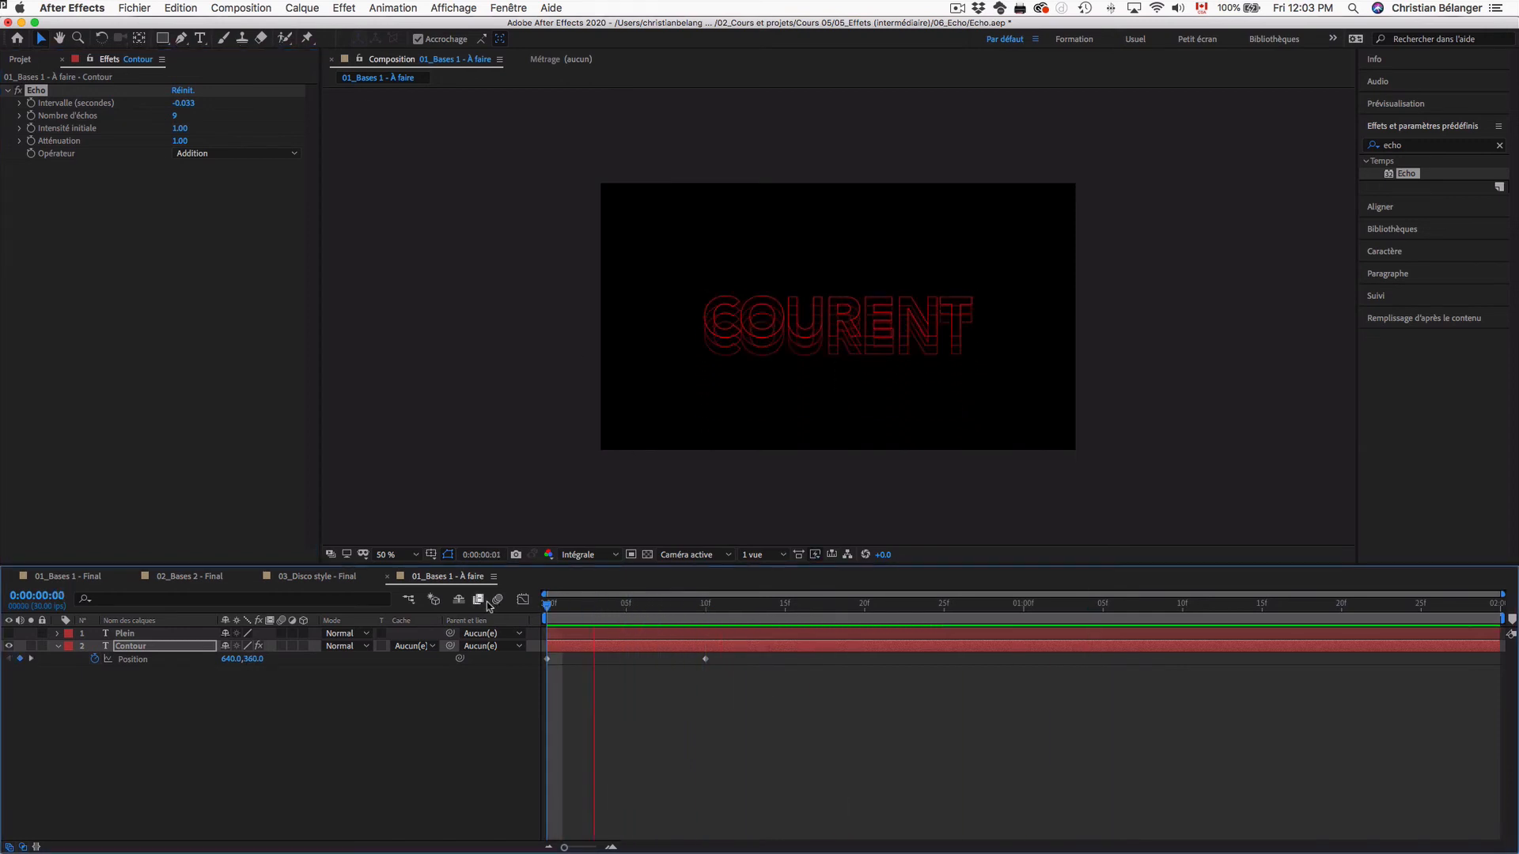
{"action": "key", "text": "space"}
Set the Echo interval to -0.05 seconds while viewing frame 7 of the composition.
{"action": "left_click", "coordinate": [658, 603]}
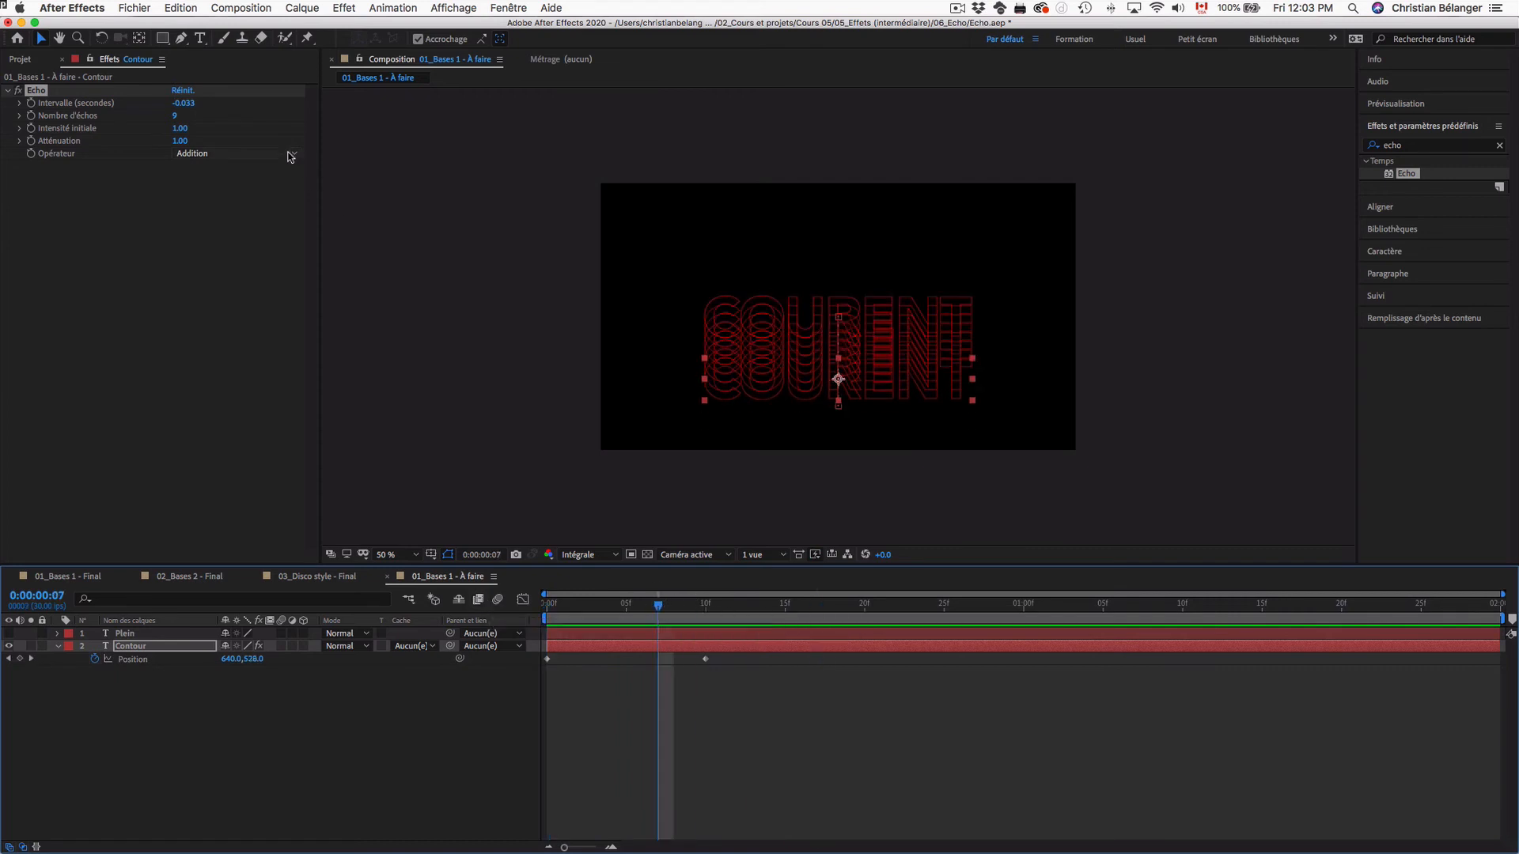
{"action": "left_click", "coordinate": [184, 104]}
{"action": "left_click", "coordinate": [191, 104]}
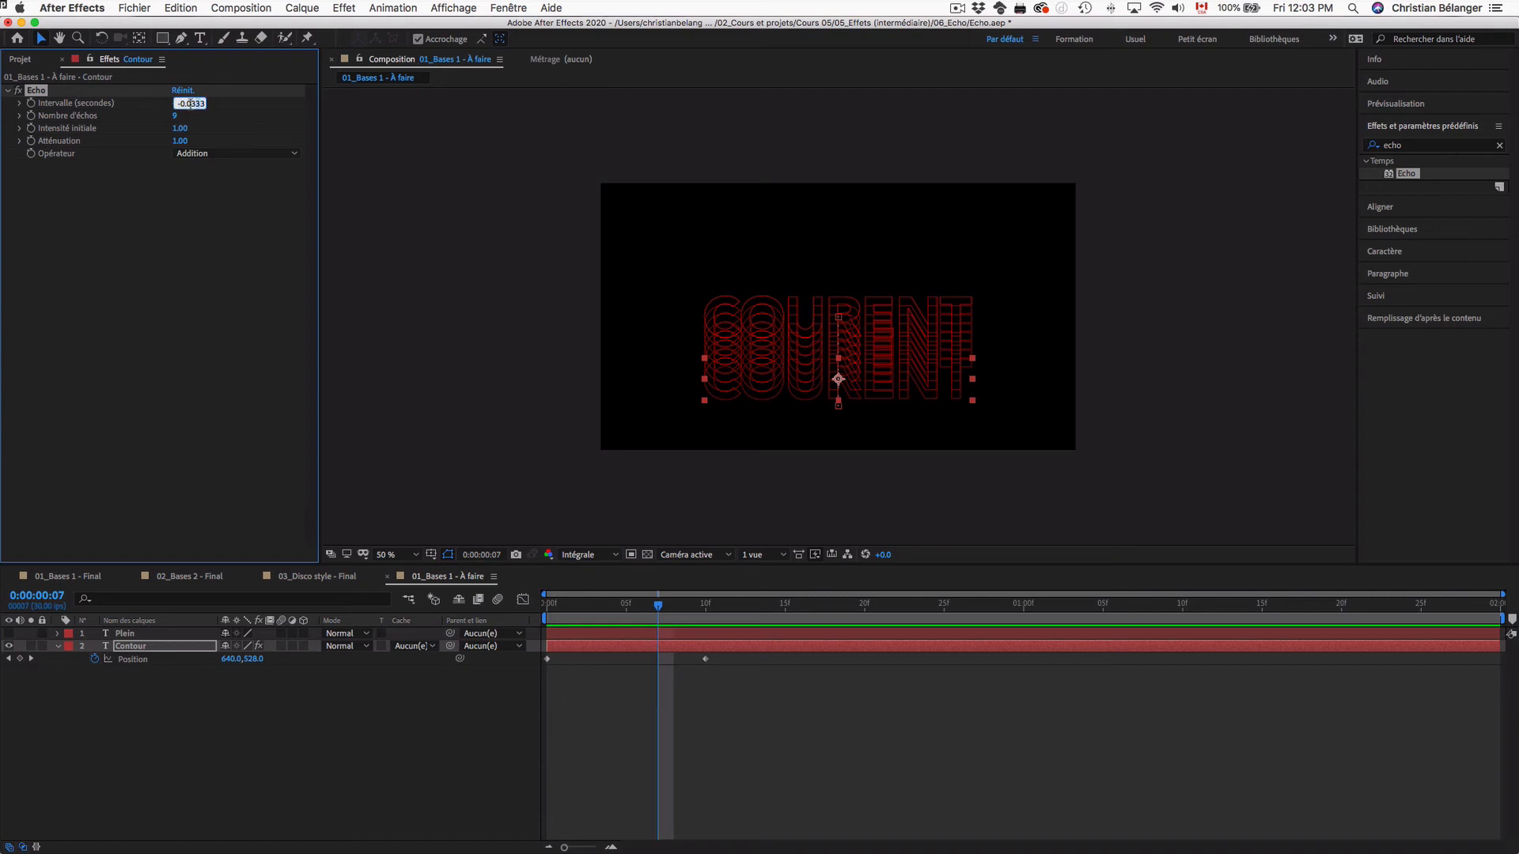
{"action": "type", "text": "-0.05"}
{"action": "key", "text": "Return"}
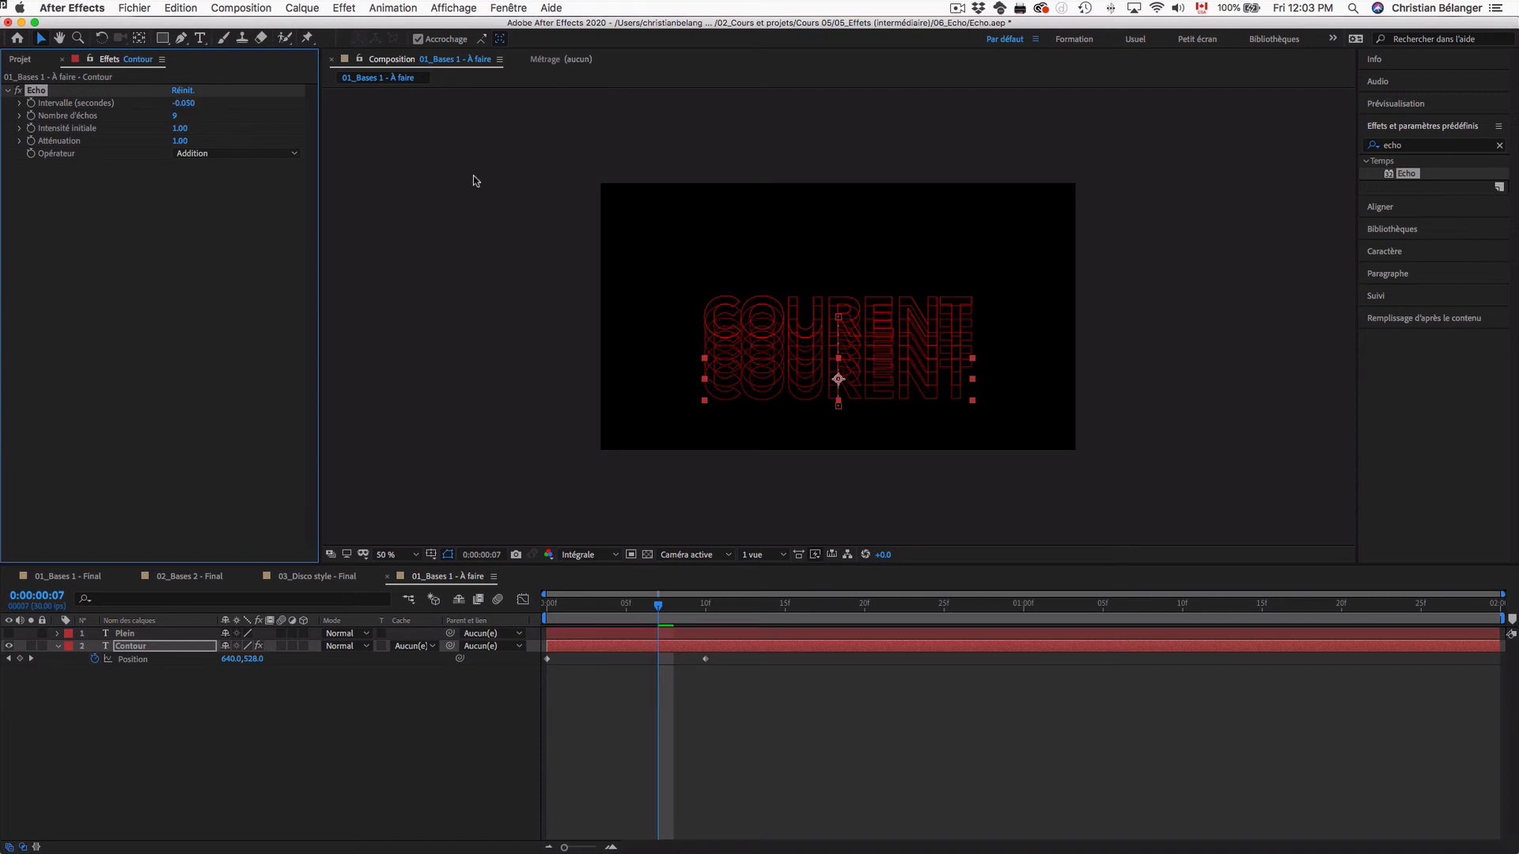
Play back the animation and scrub between frames 0 and 10 to examine the new echo spacing.
{"action": "left_click", "coordinate": [673, 719]}
{"action": "key", "text": "Home"}
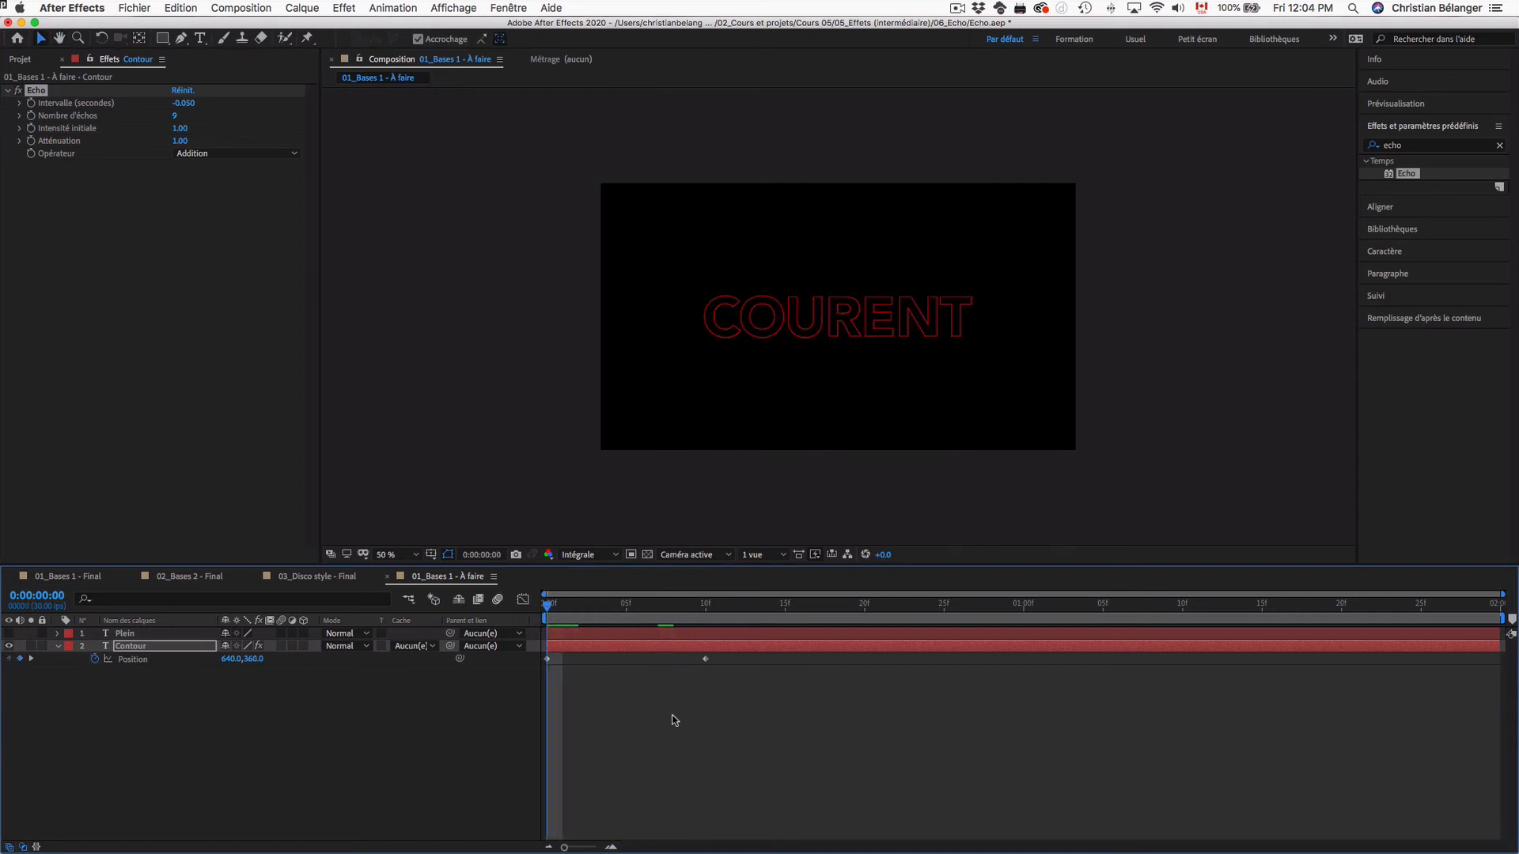
{"action": "key", "text": "space"}
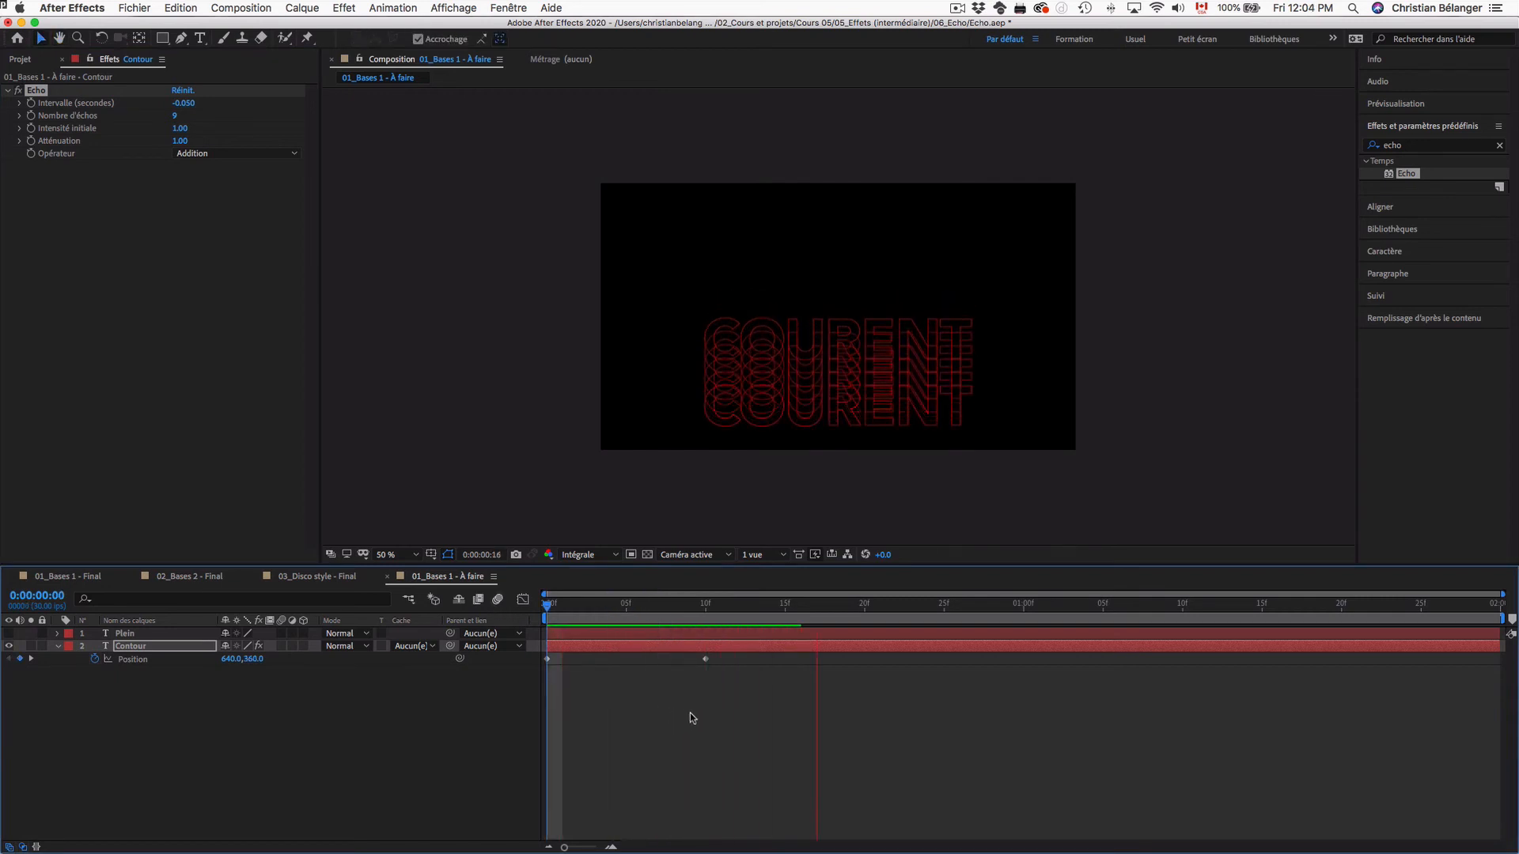
{"action": "mouse_move", "coordinate": [704, 611]}
{"action": "left_mouse_down"}
{"action": "mouse_move", "coordinate": [605, 611]}
{"action": "mouse_move", "coordinate": [722, 609]}
{"action": "left_mouse_up"}
{"action": "key", "text": "Home"}
{"action": "key", "text": "space"}
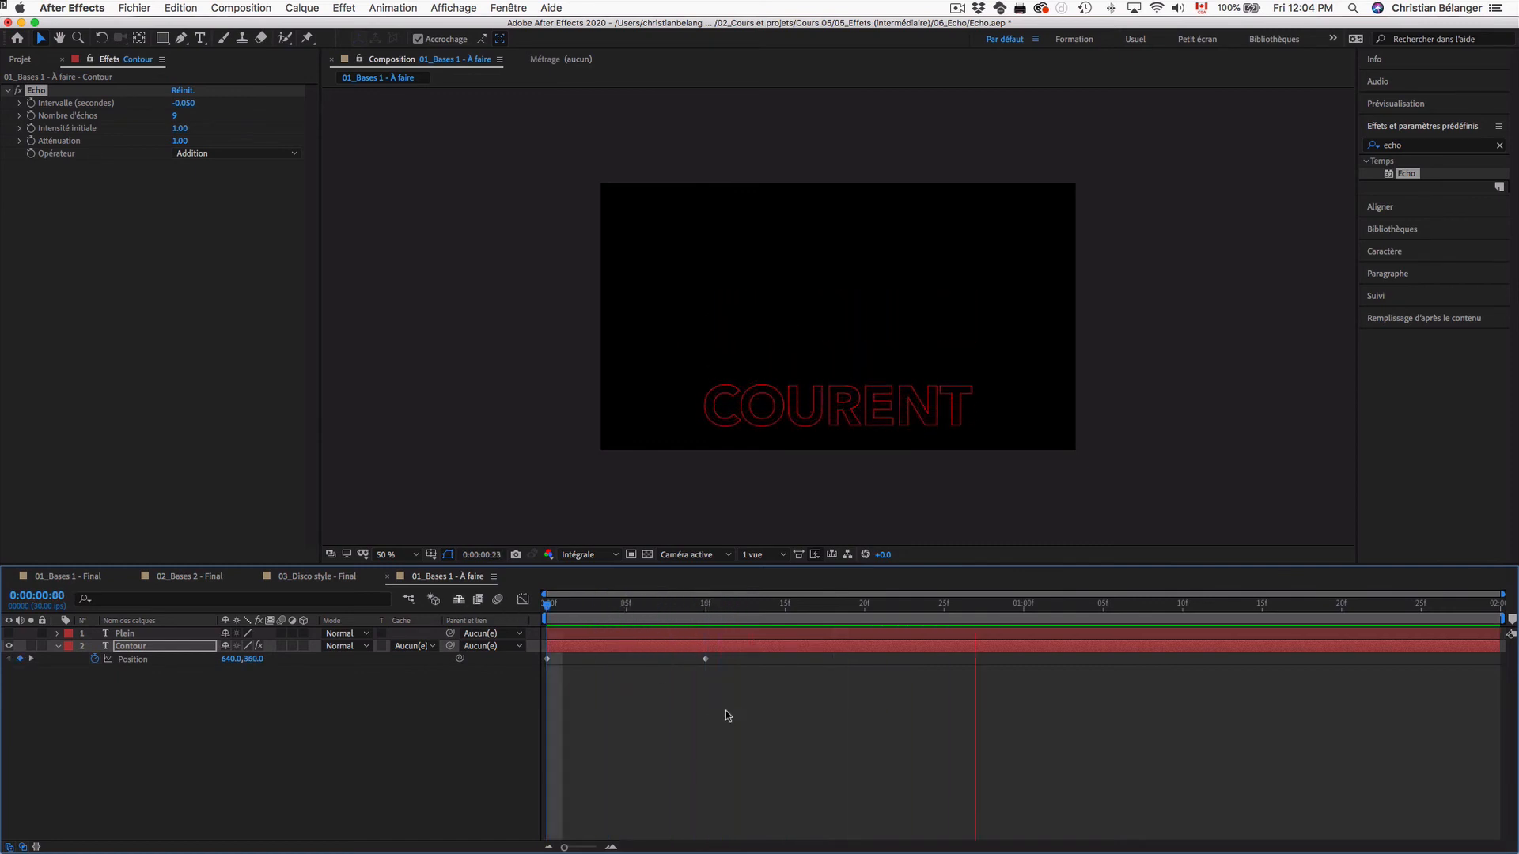
{"action": "key", "text": "space"}
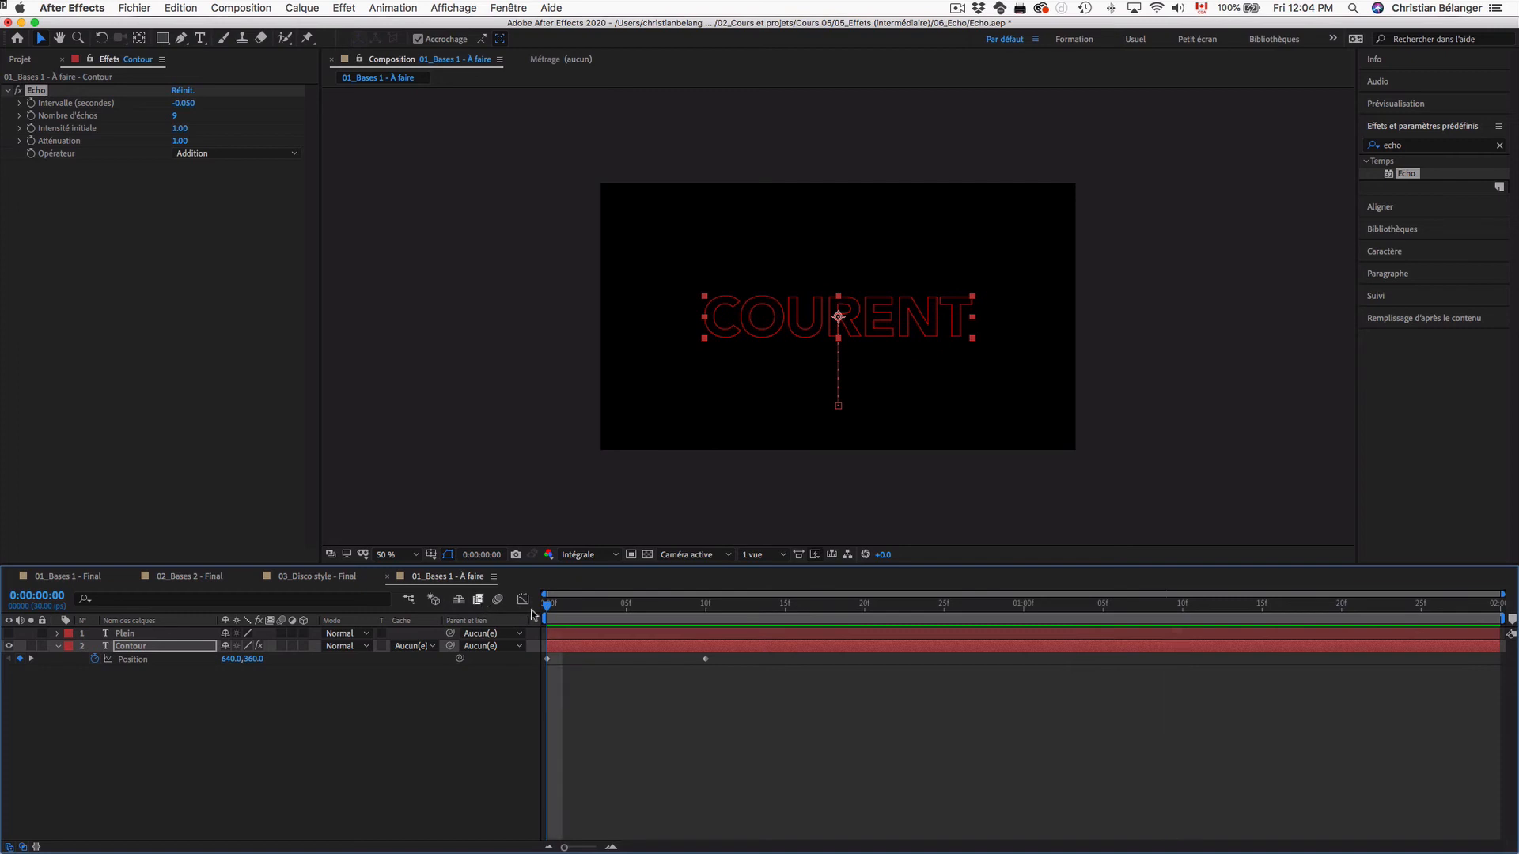
{"action": "left_click_drag", "start_coordinate": [548, 608], "coordinate": [704, 612]}
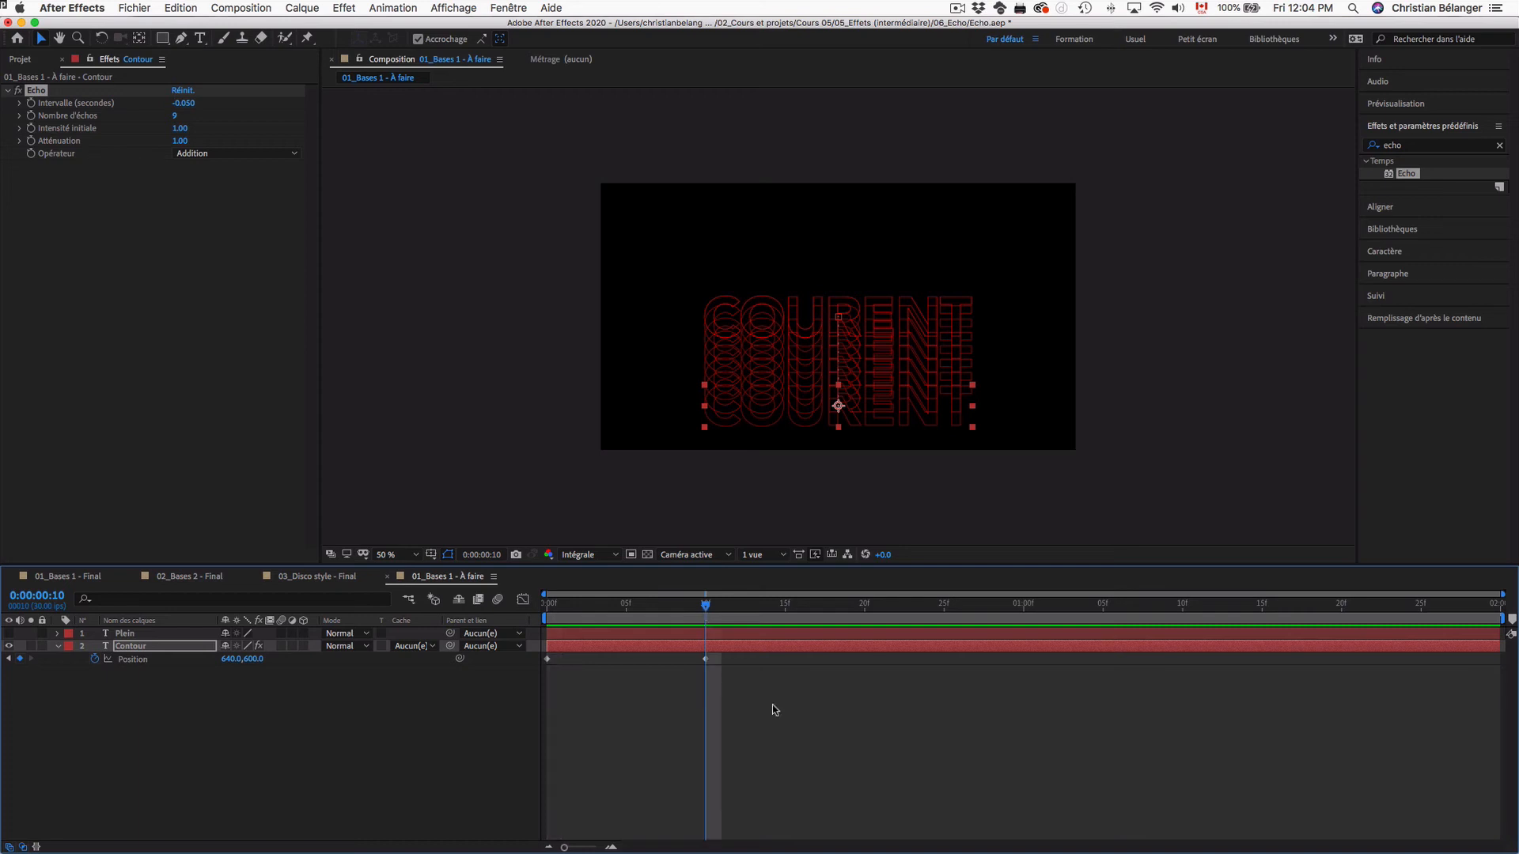
{"action": "key", "text": "space"}
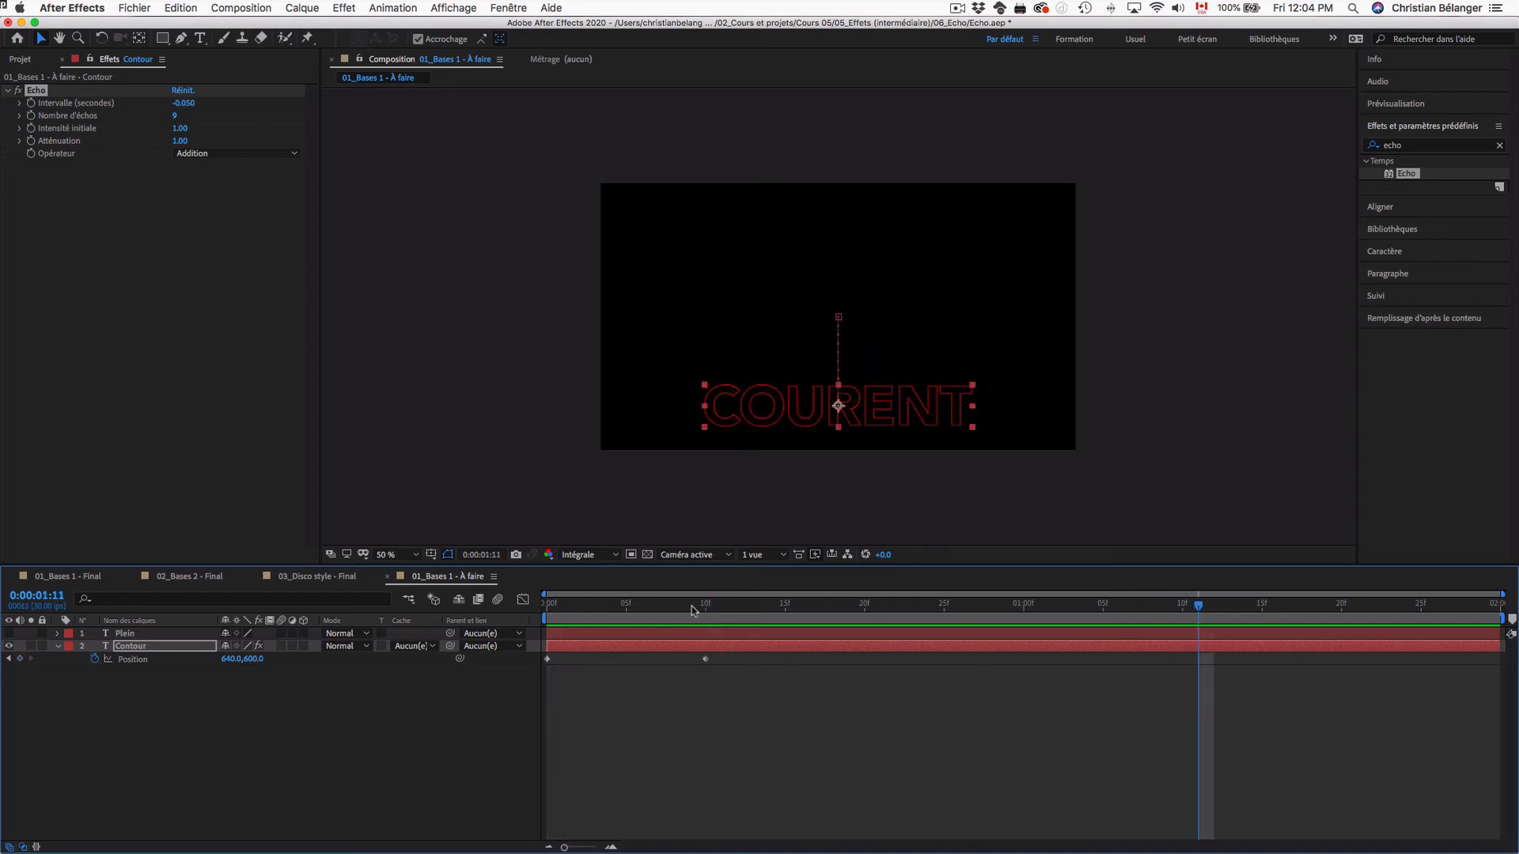
{"action": "left_click", "coordinate": [547, 606]}
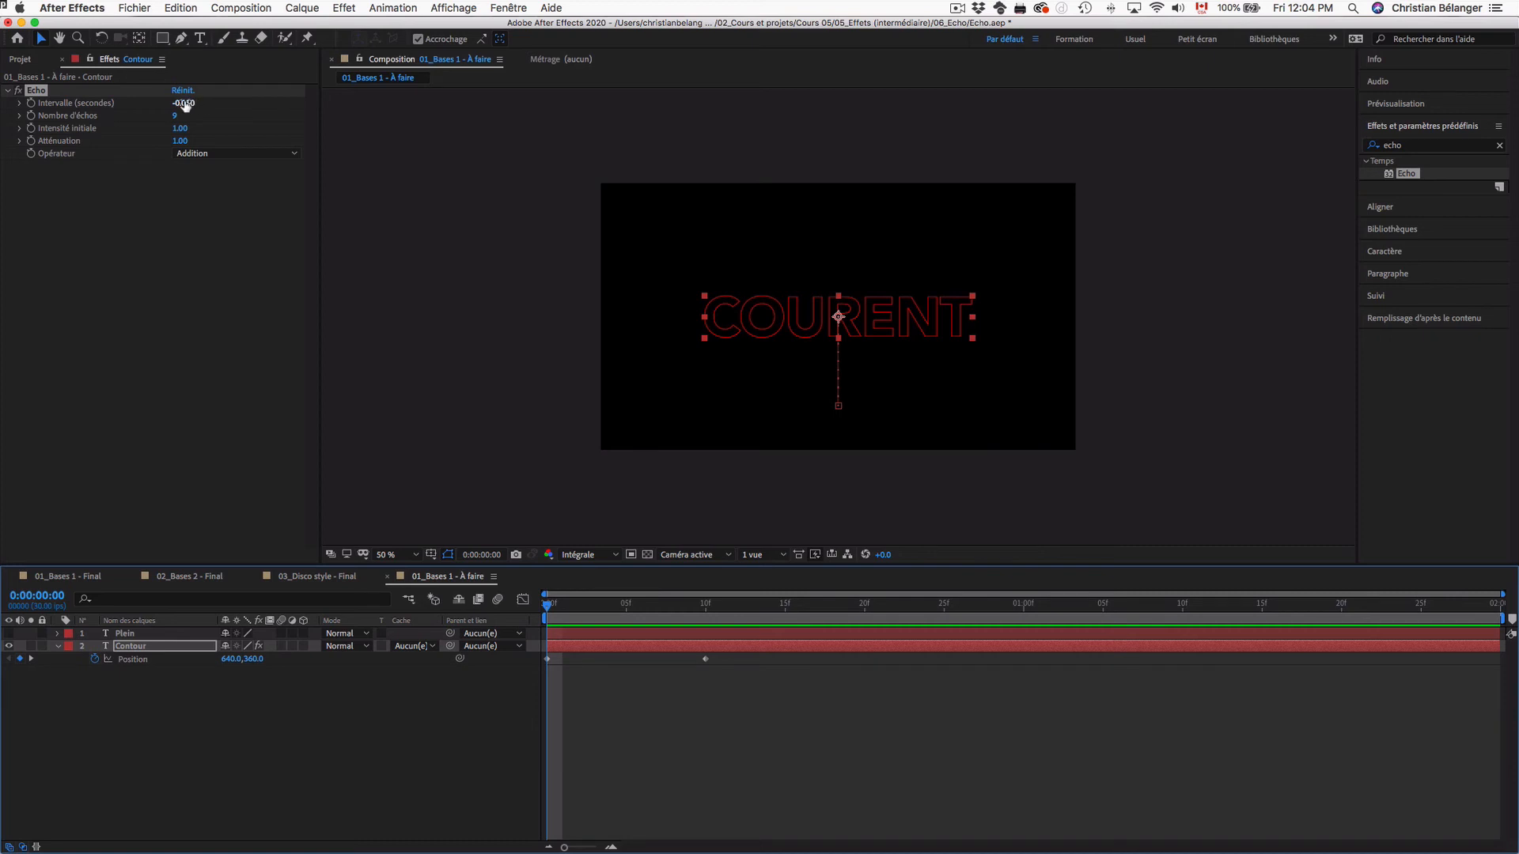
Try a positive Echo interval of 0.65 seconds on the Contour layer and play back the animation.
{"action": "left_click_drag", "start_coordinate": [187, 106], "coordinate": [187, 102]}
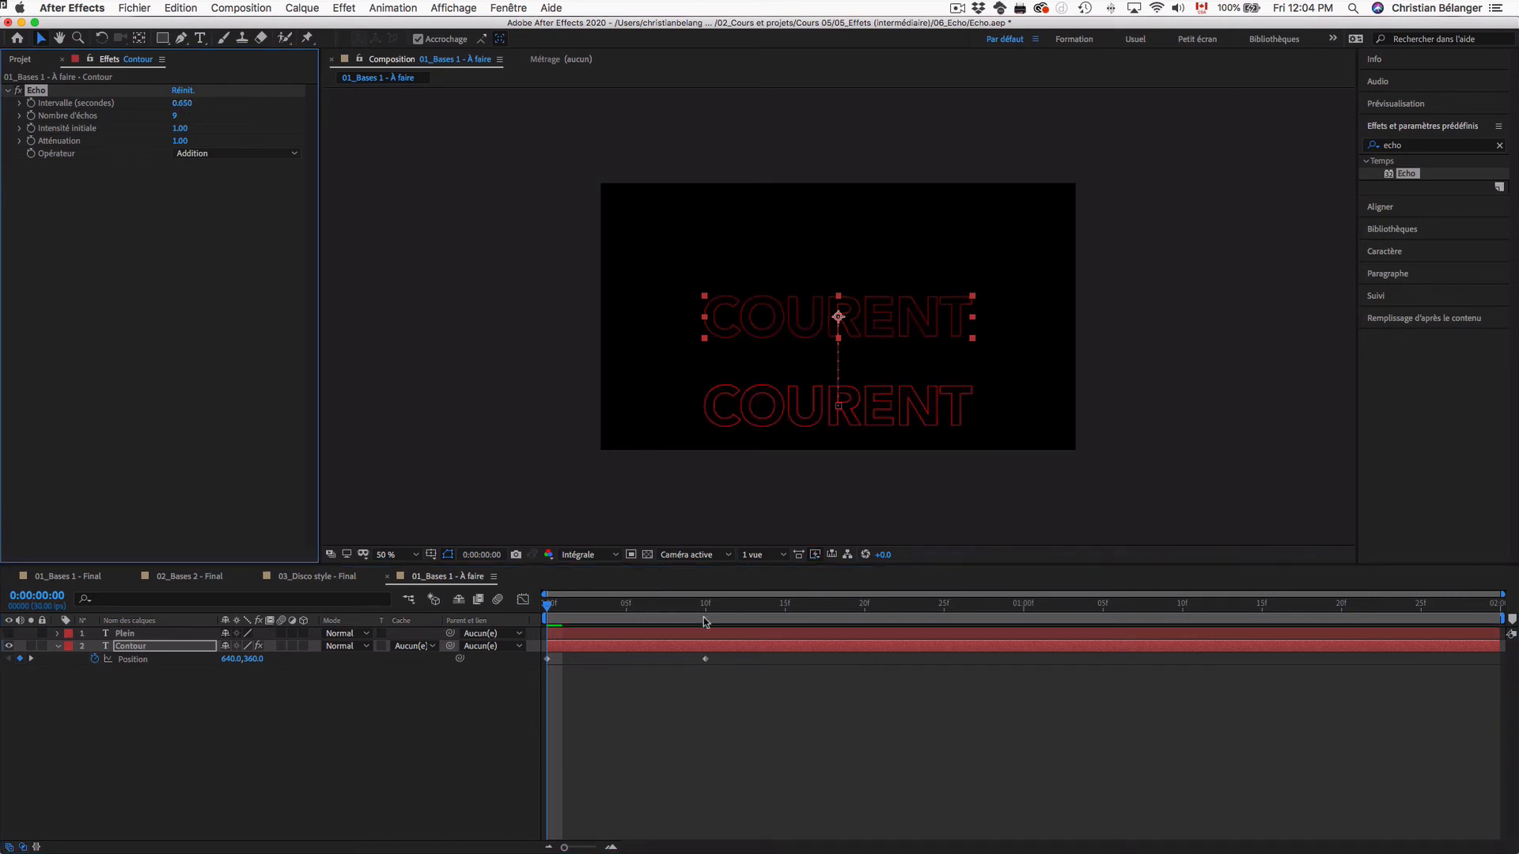
{"action": "left_click_drag", "start_coordinate": [706, 607], "coordinate": [548, 606]}
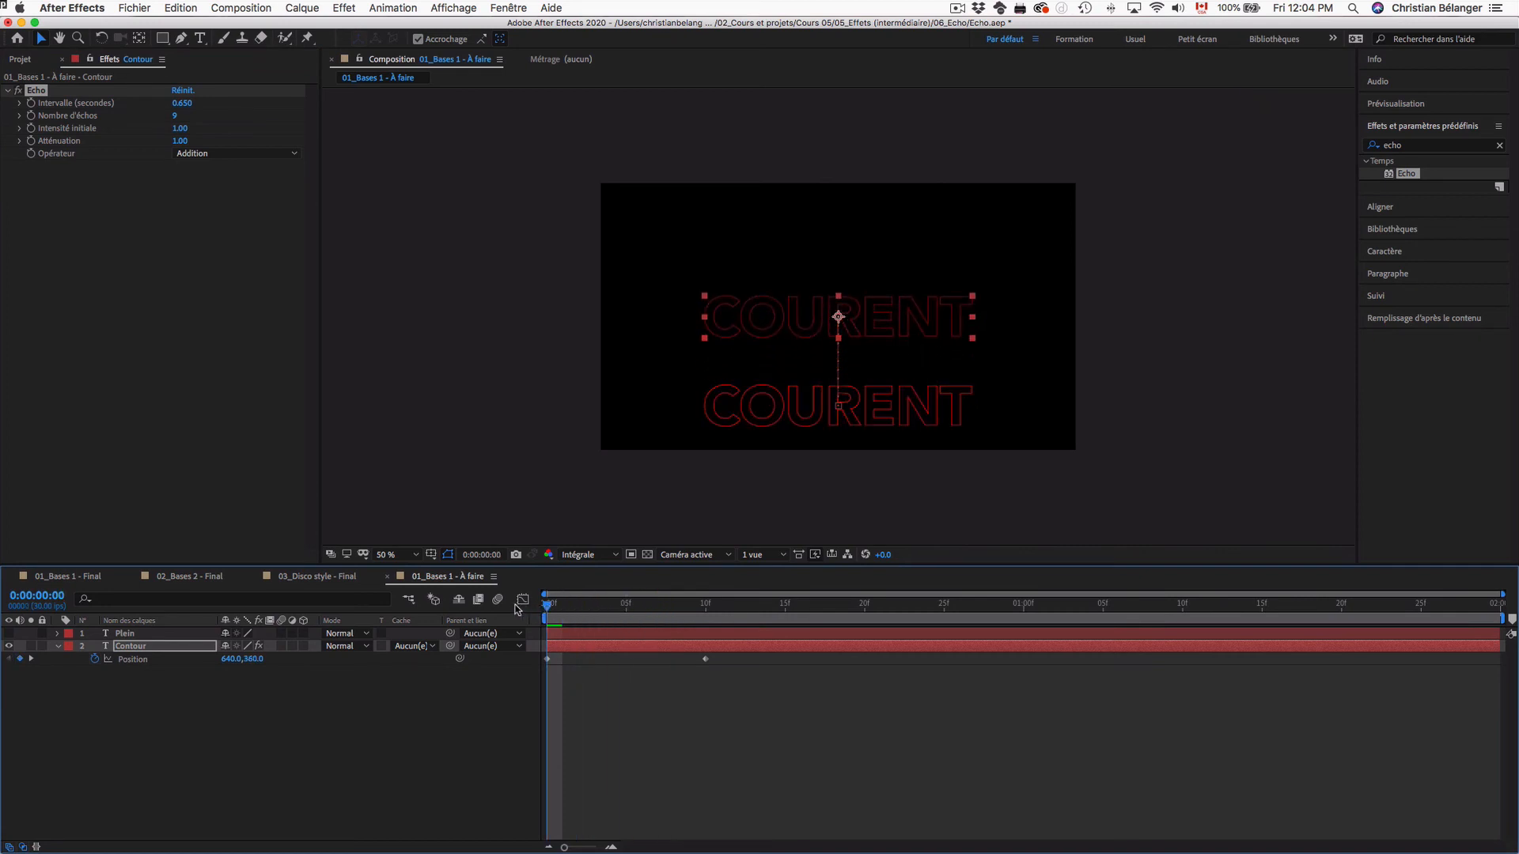
{"action": "left_click", "coordinate": [748, 750]}
{"action": "key", "text": "space"}
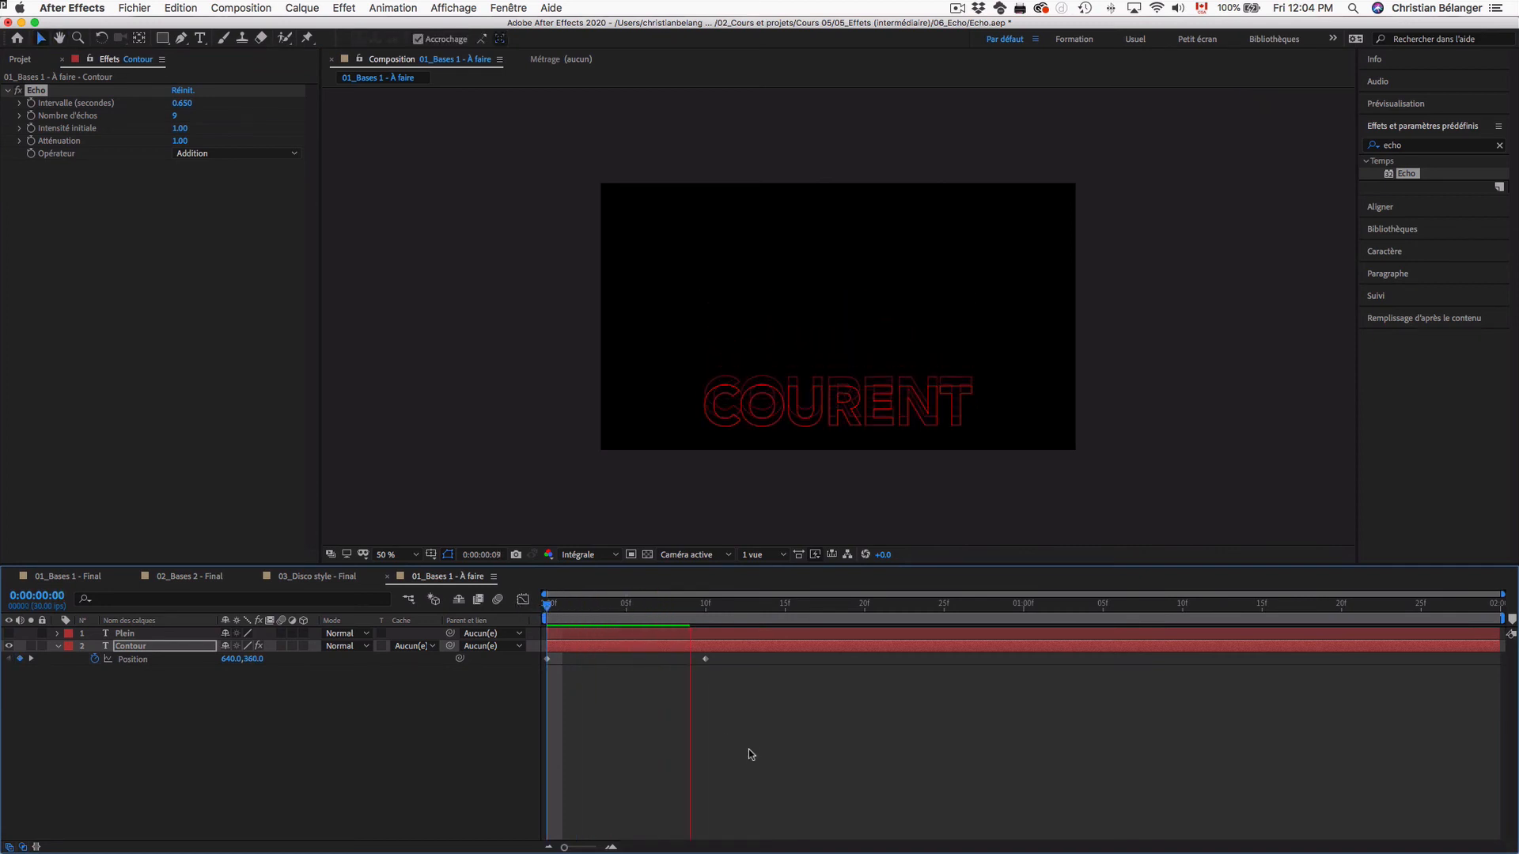
{"action": "key", "text": "space"}
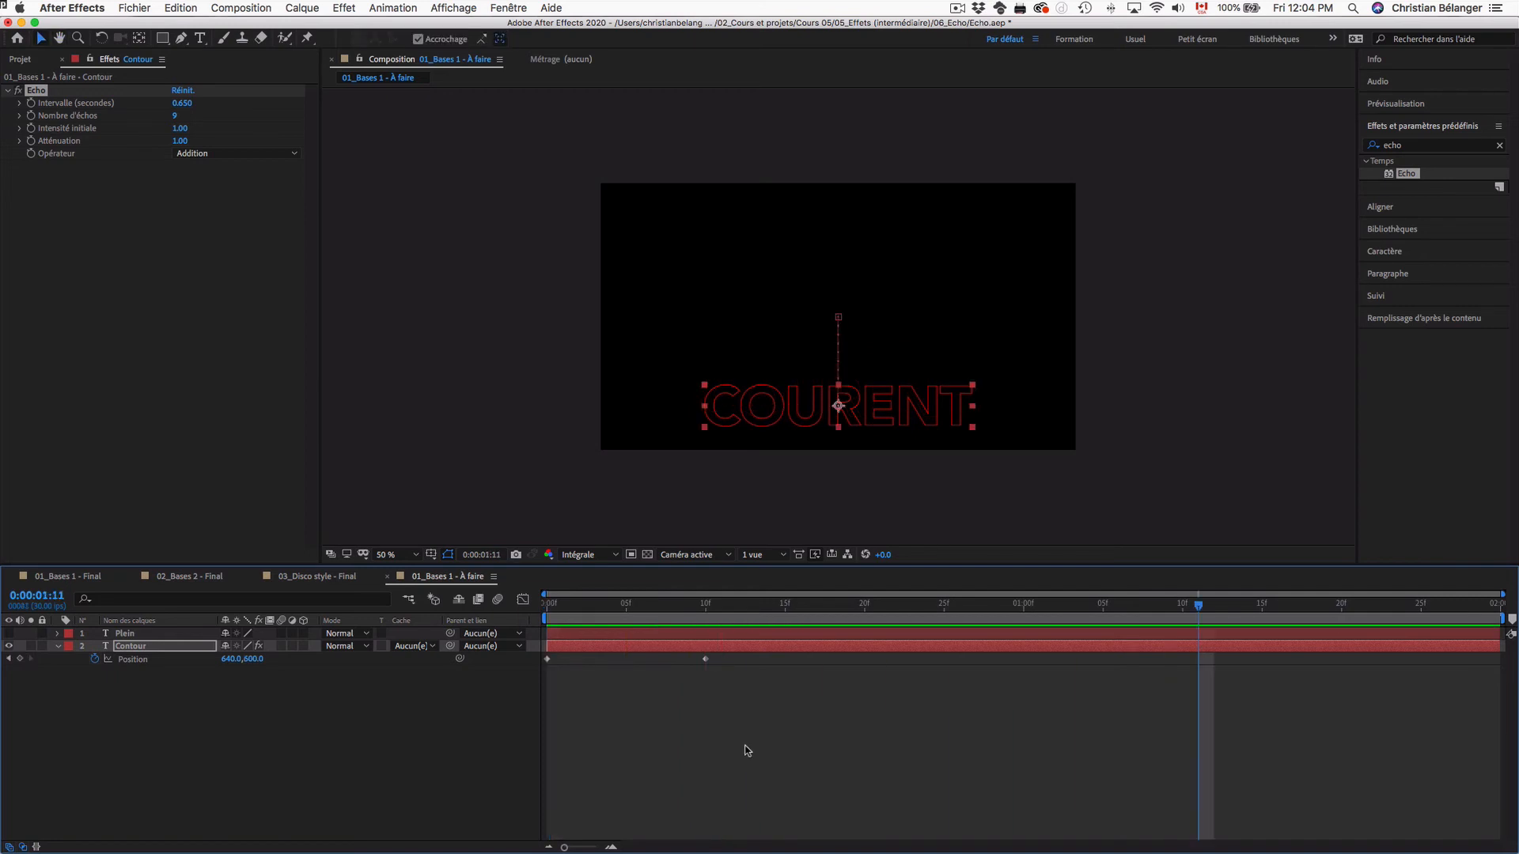
{"action": "key", "text": "Home"}
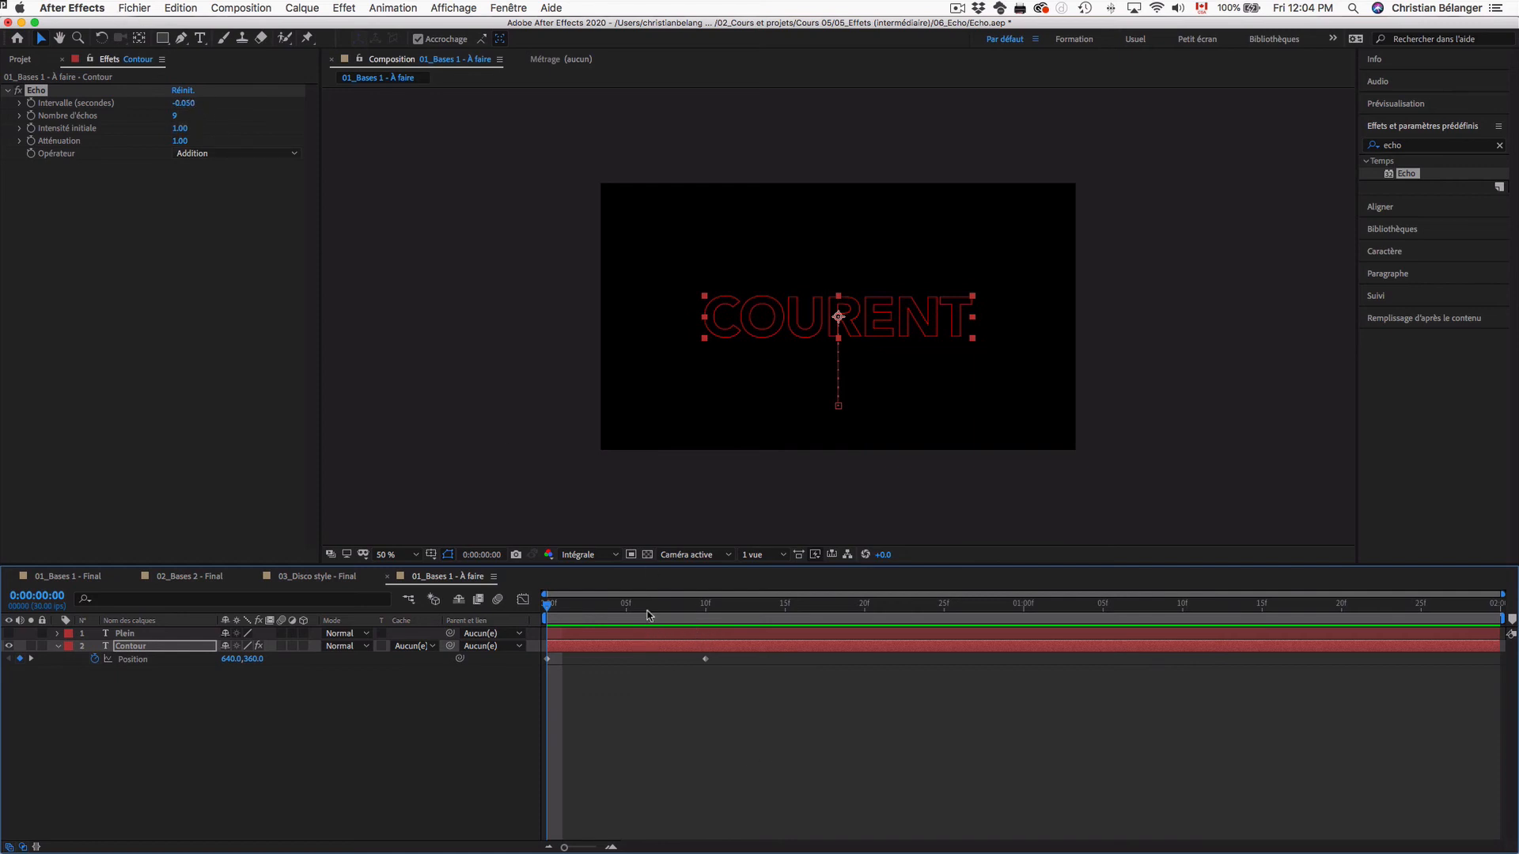
Try an Echo initial intensity of 0.27 while viewing frame 7 of the outline animation.
{"action": "left_click_drag", "start_coordinate": [639, 607], "coordinate": [655, 607]}
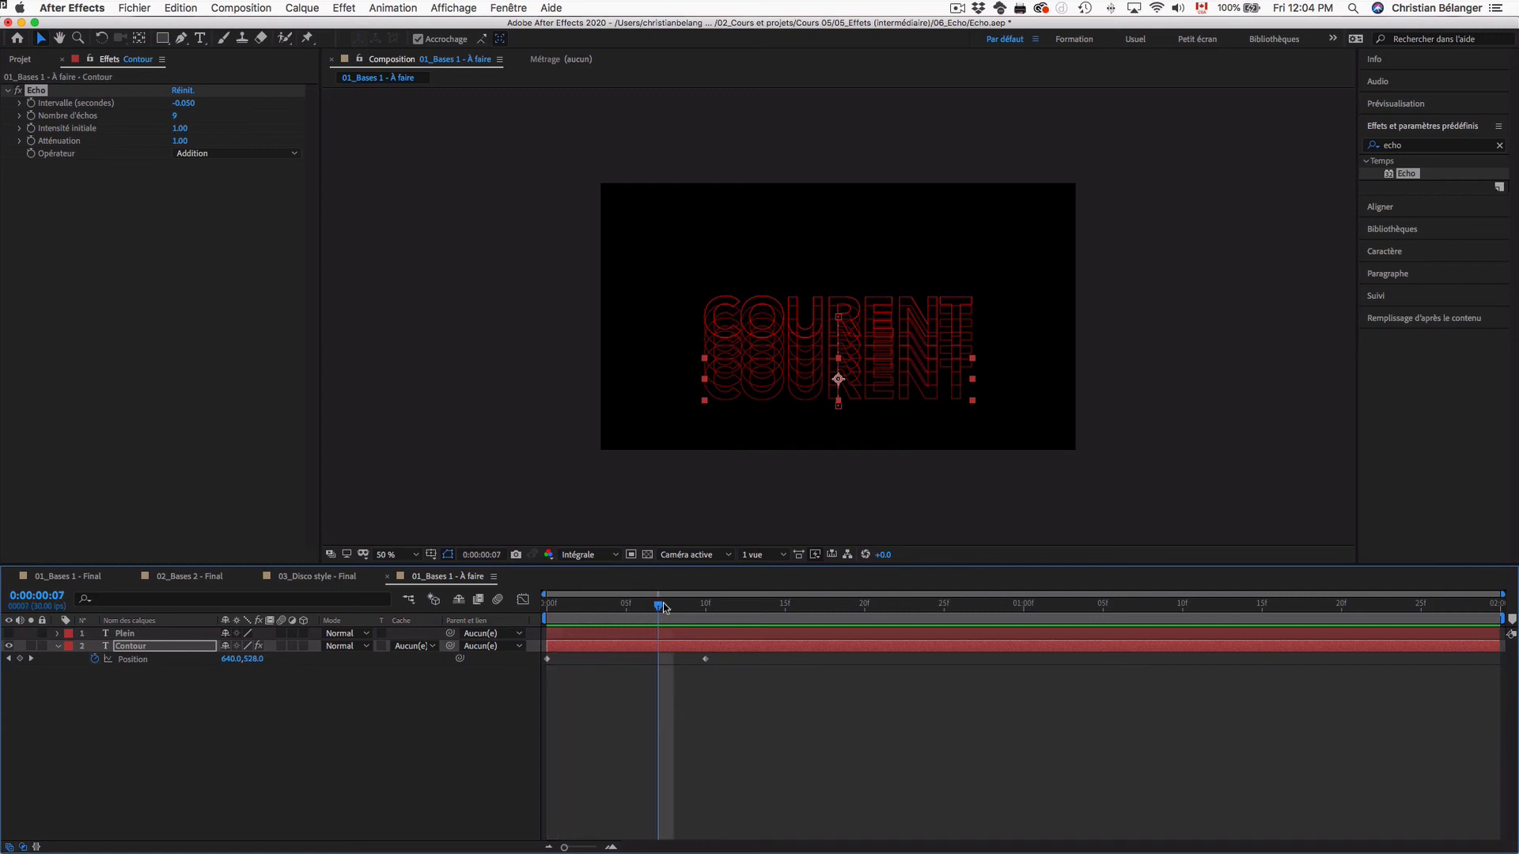
{"action": "key", "text": "period"}
{"action": "mouse_move", "coordinate": [178, 131]}
{"action": "left_mouse_down"}
{"action": "mouse_move", "coordinate": [142, 131]}
{"action": "mouse_move", "coordinate": [166, 128]}
{"action": "left_mouse_up"}
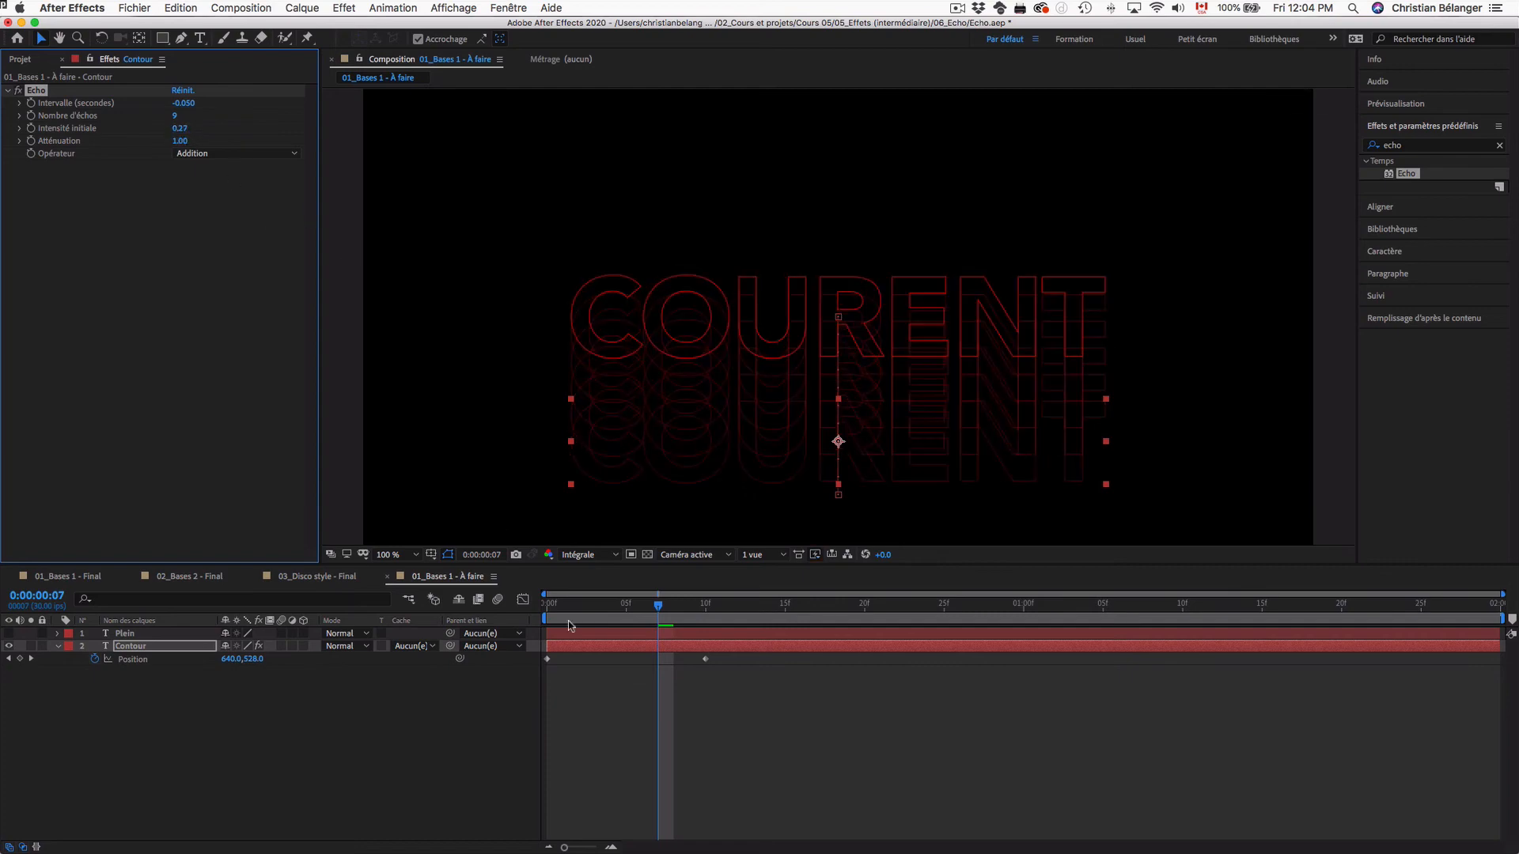
Scrub between frames 0 and 10 and play back the animation to examine the reduced initial intensity.
{"action": "key", "text": "Page_Up"}
{"action": "key", "text": "Page_Up"}
{"action": "key", "text": "Page_Up"}
{"action": "key", "text": "Page_Up"}
{"action": "key", "text": "Page_Up"}
{"action": "key", "text": "Page_Up"}
{"action": "key", "text": "Page_Up"}
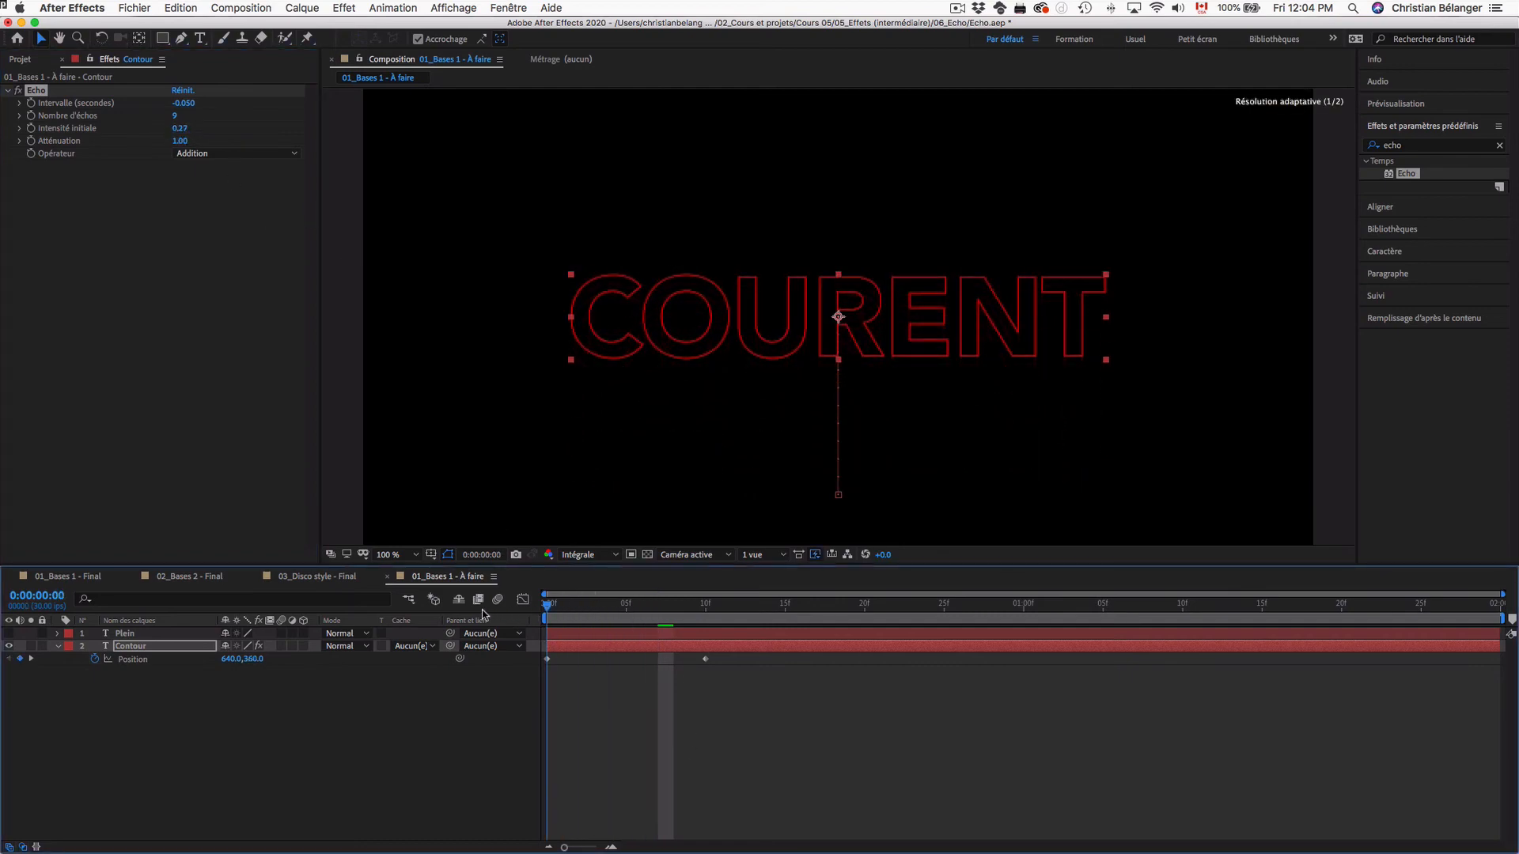
{"action": "left_click_drag", "start_coordinate": [552, 609], "coordinate": [708, 613]}
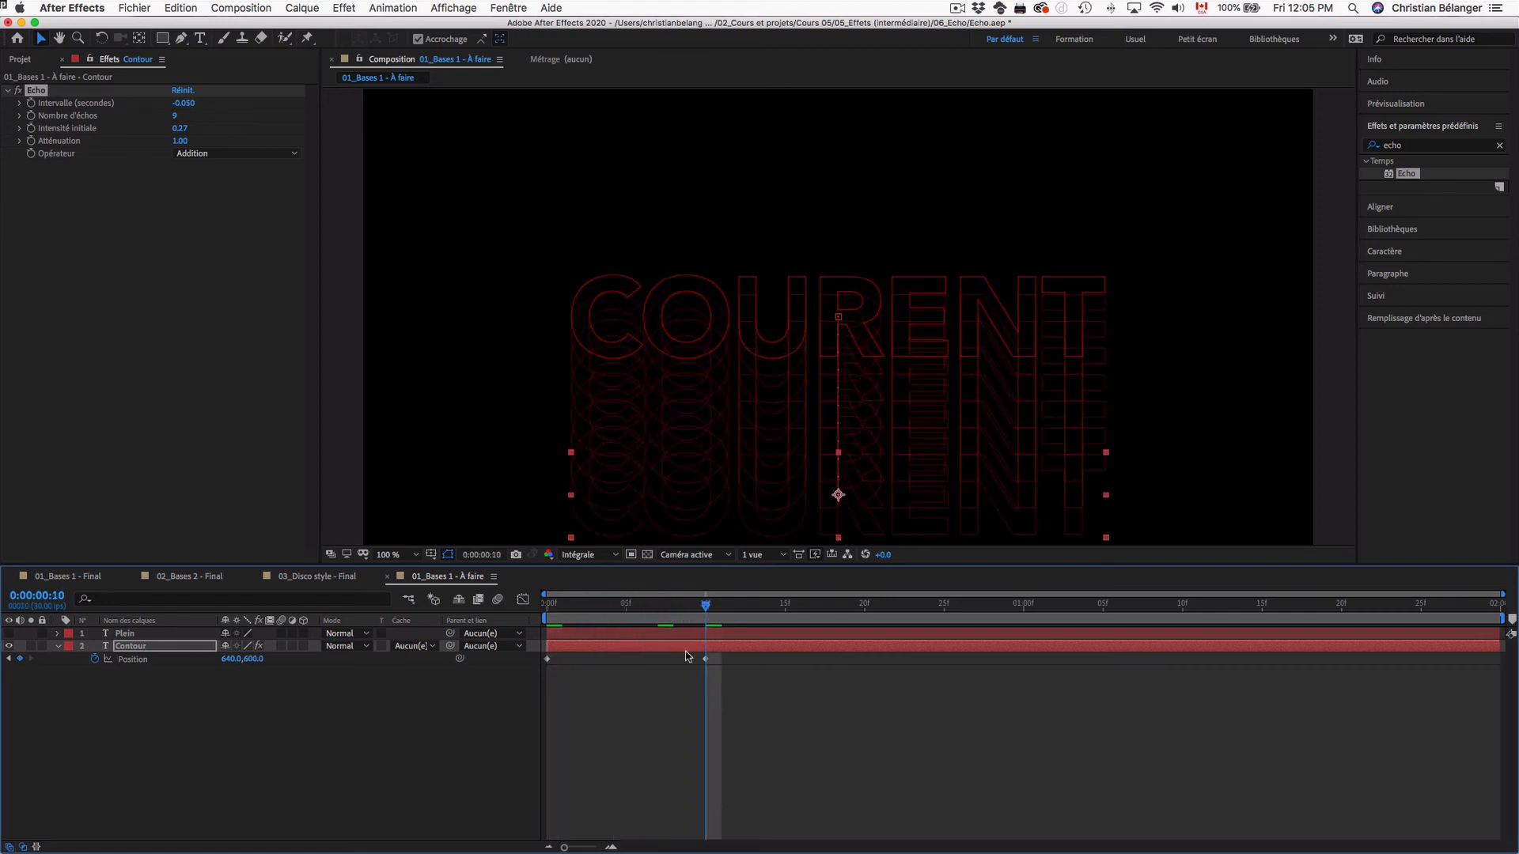
{"action": "key", "text": "Home"}
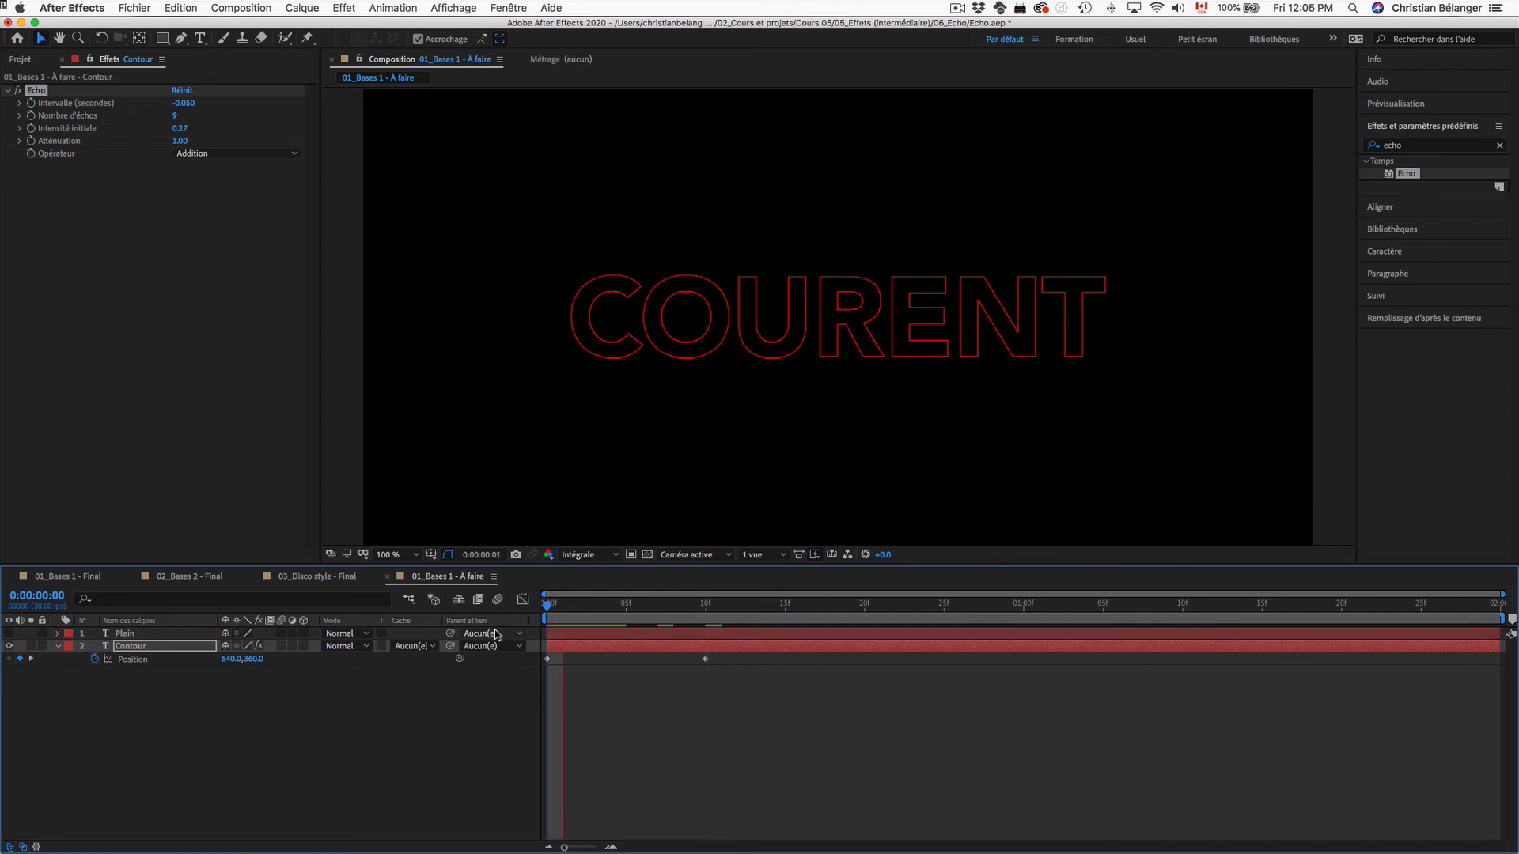
{"action": "key", "text": "space"}
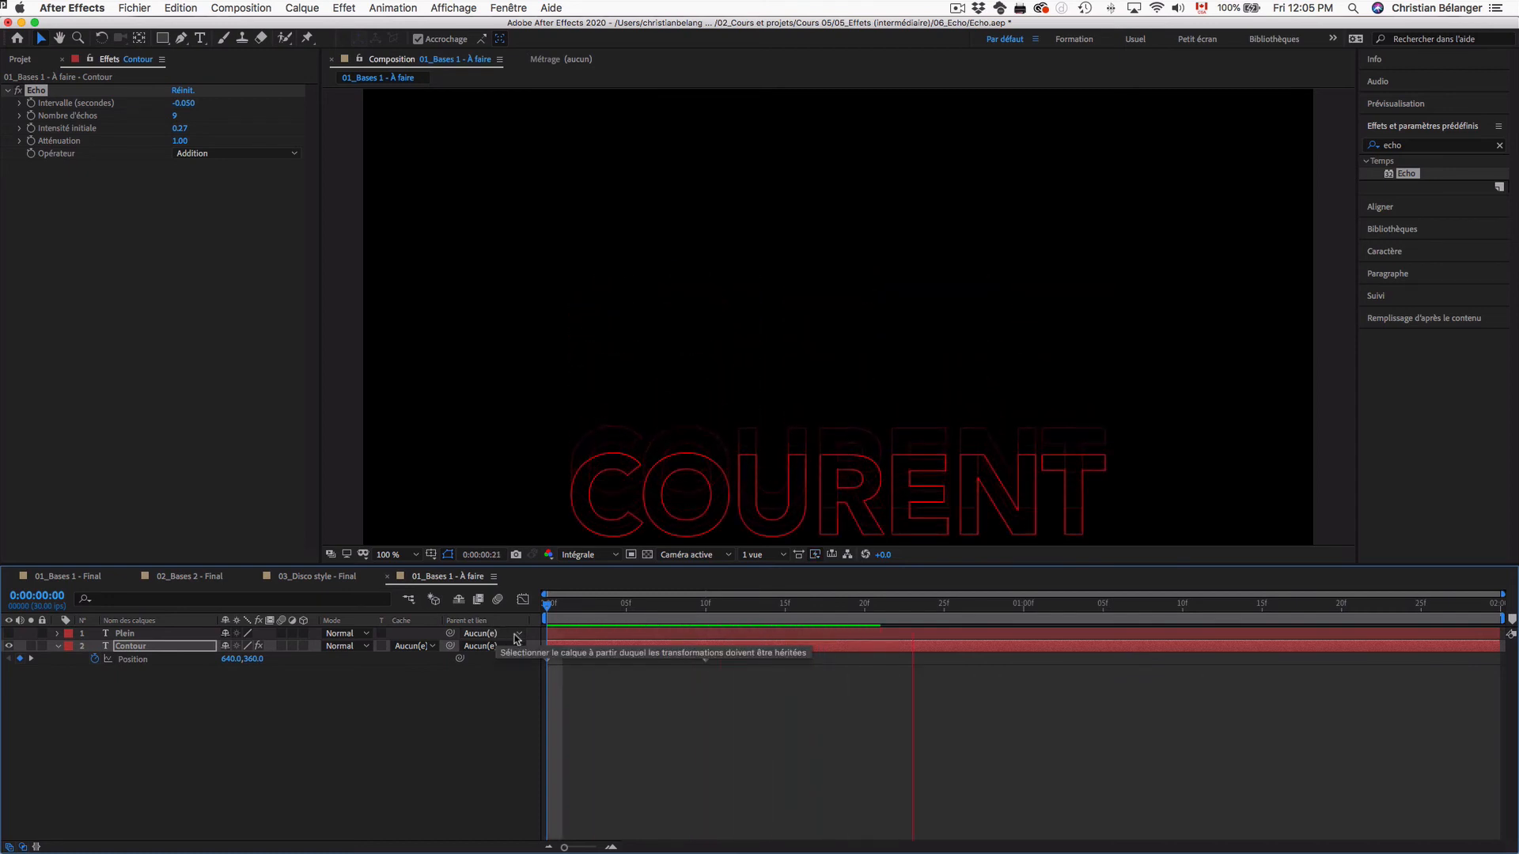
{"action": "left_click_drag", "start_coordinate": [627, 607], "coordinate": [400, 607]}
{"action": "key", "text": "space"}
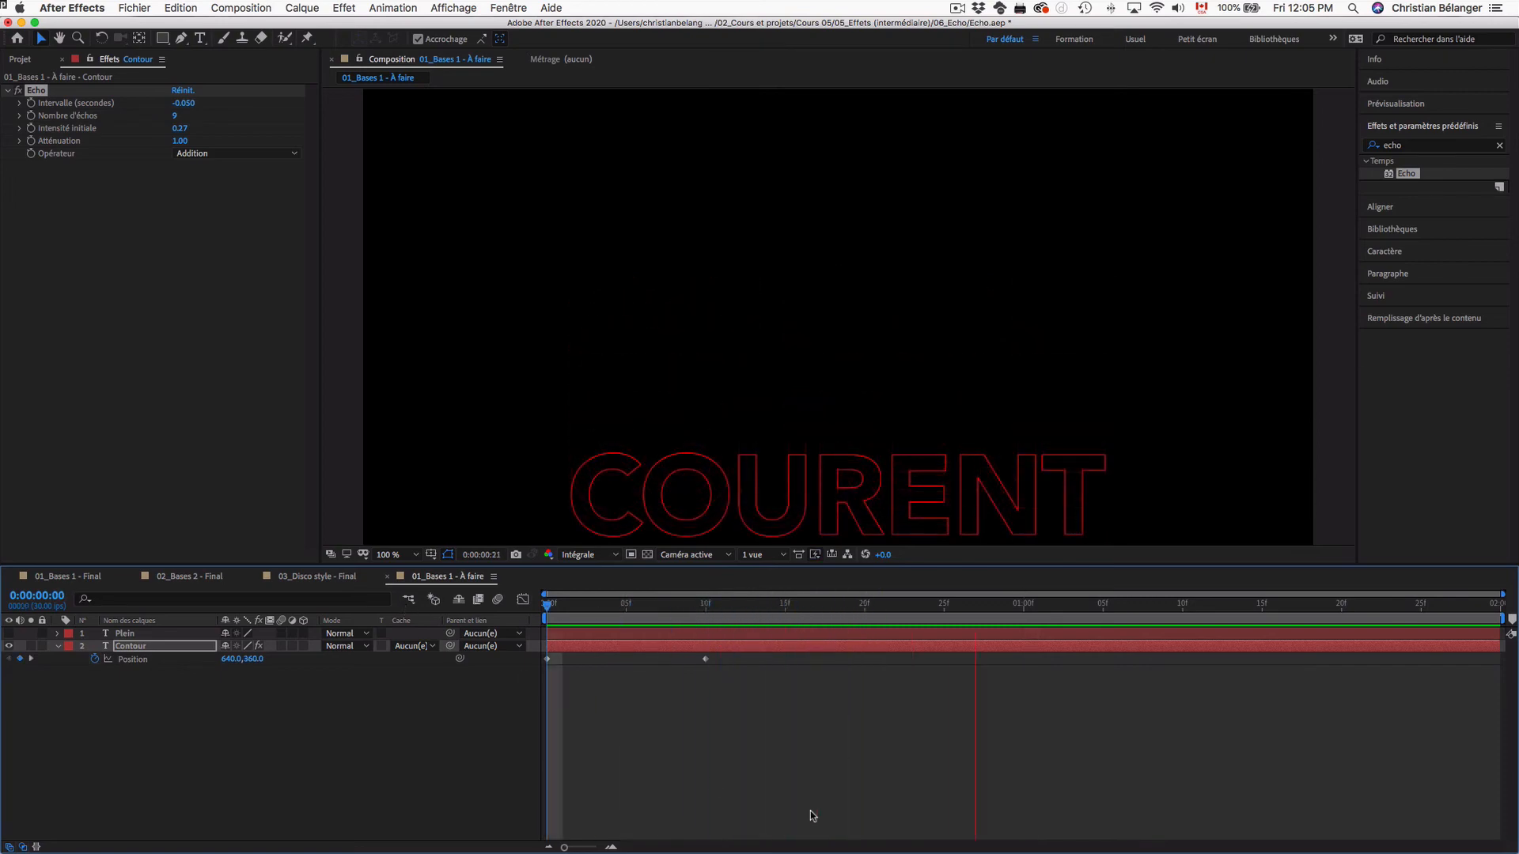
{"action": "key", "text": "space"}
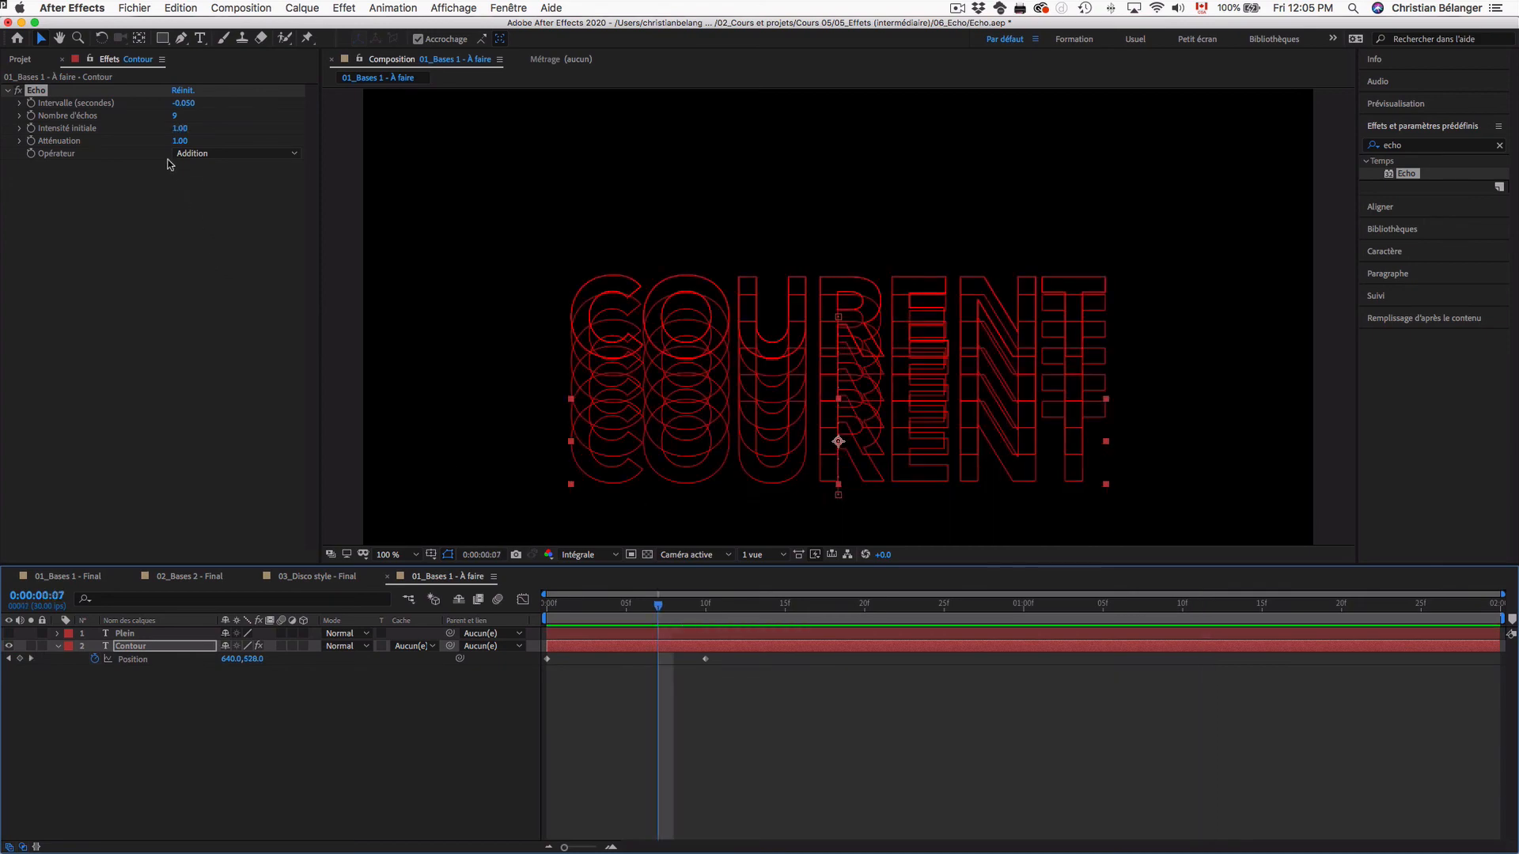
Set the Echo attenuation to 0.68 at frame 7 and scrub between frames 0 and 7.
{"action": "left_click_drag", "start_coordinate": [183, 143], "coordinate": [160, 141]}
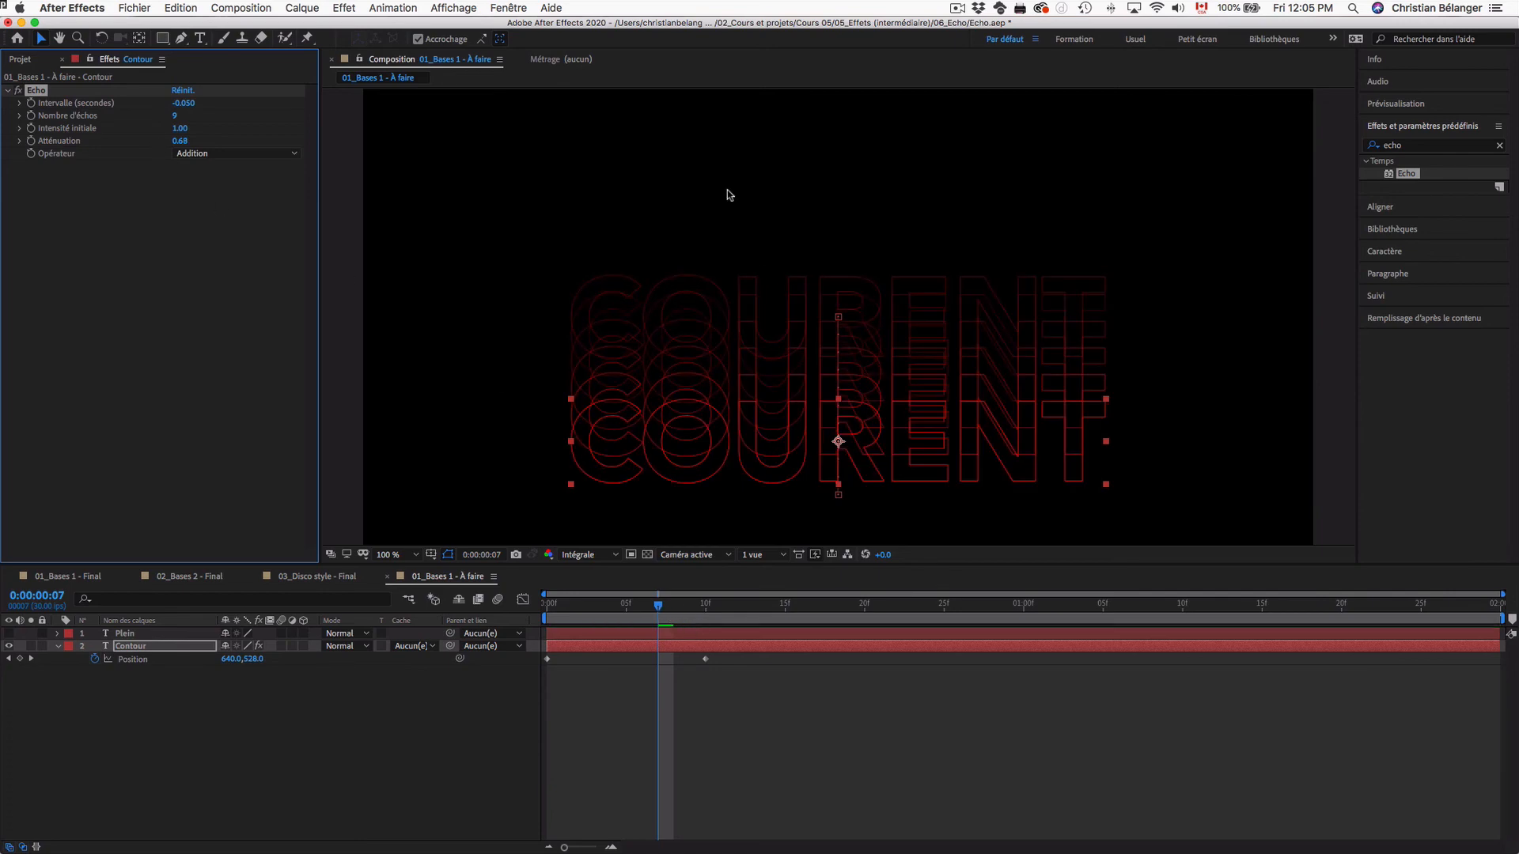
{"action": "left_click_drag", "start_coordinate": [576, 616], "coordinate": [658, 612]}
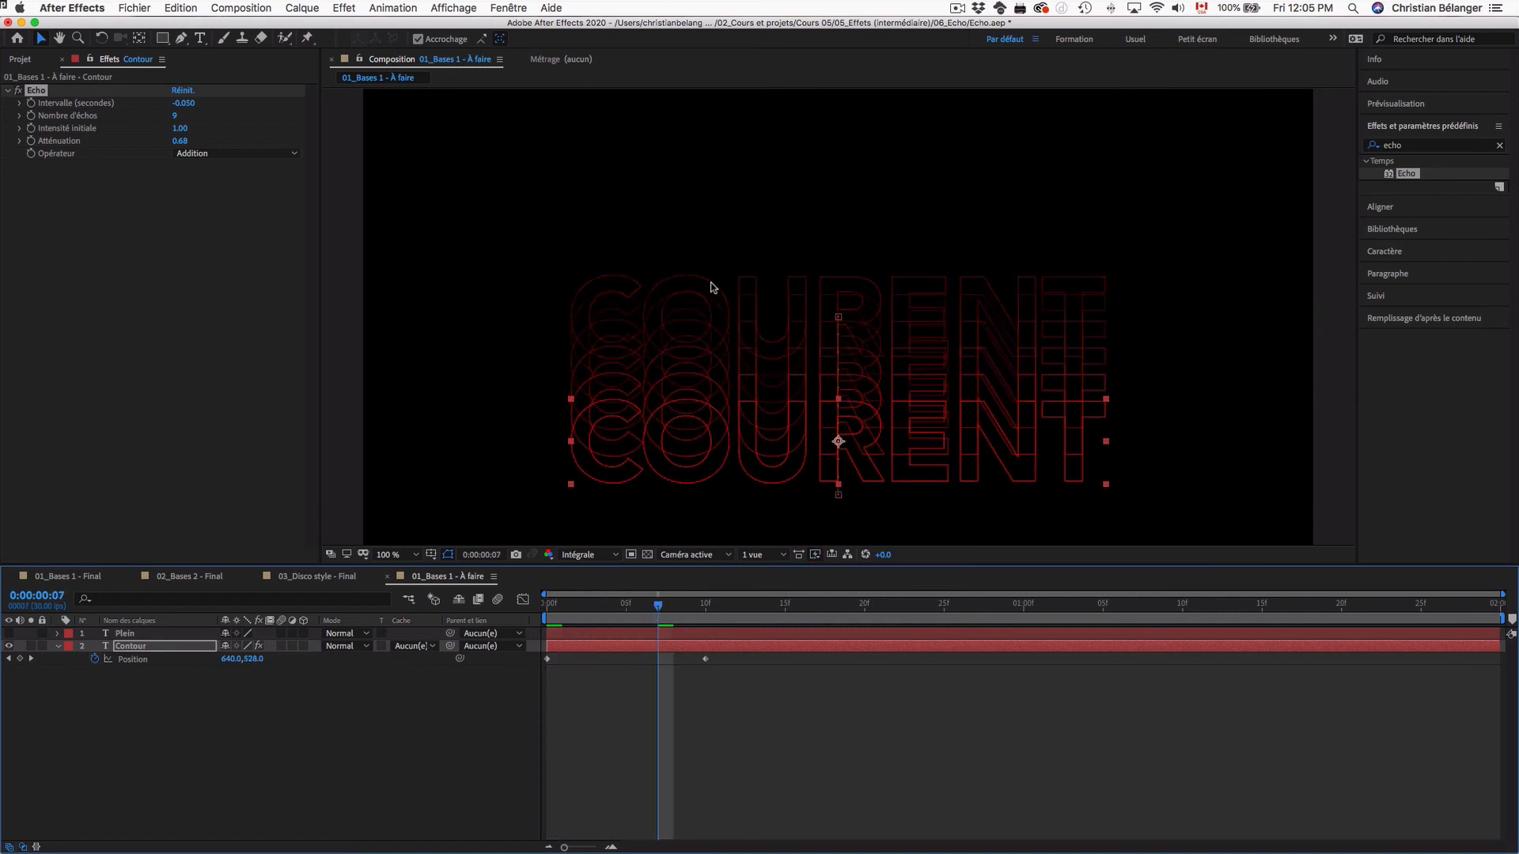
{"action": "left_click_drag", "start_coordinate": [658, 609], "coordinate": [547, 609]}
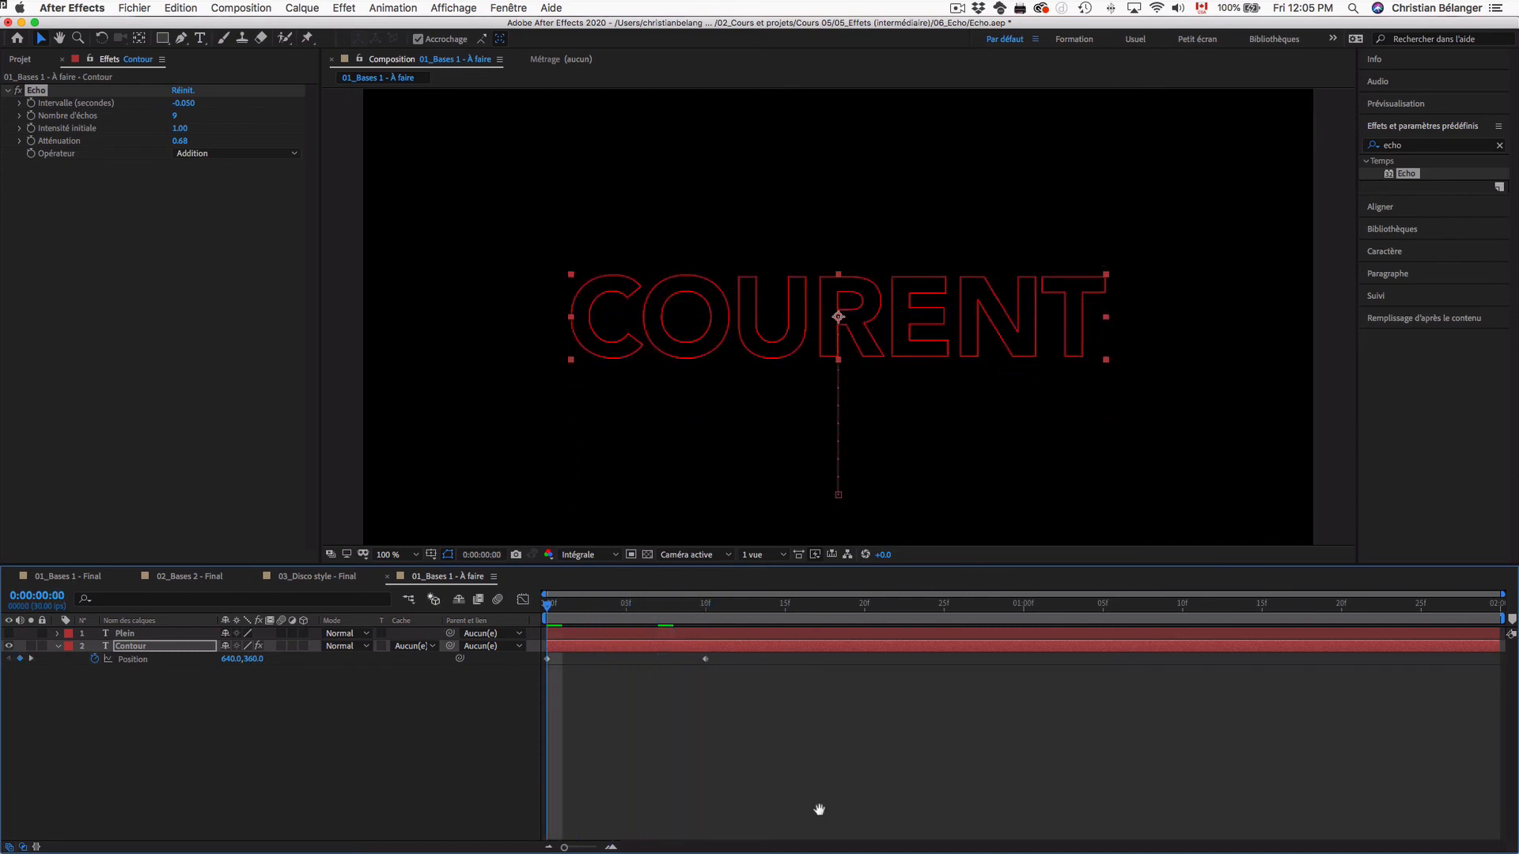
Play back the composition twice from the start to examine how the attenuated echoes fade behind the moving outline.
{"action": "key", "text": "space"}
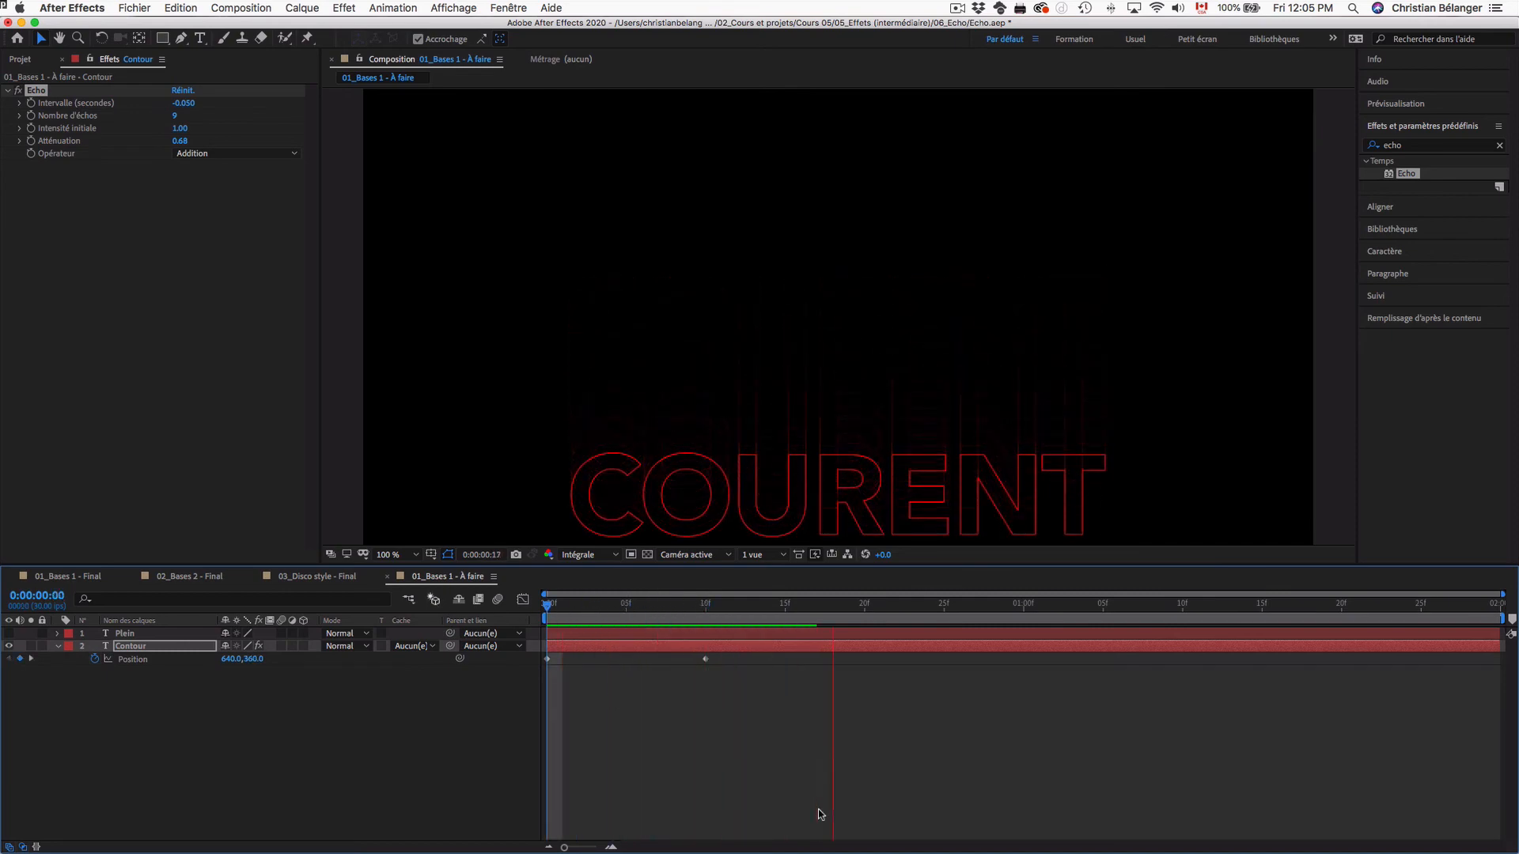
{"action": "key", "text": "space"}
{"action": "key", "text": "comma"}
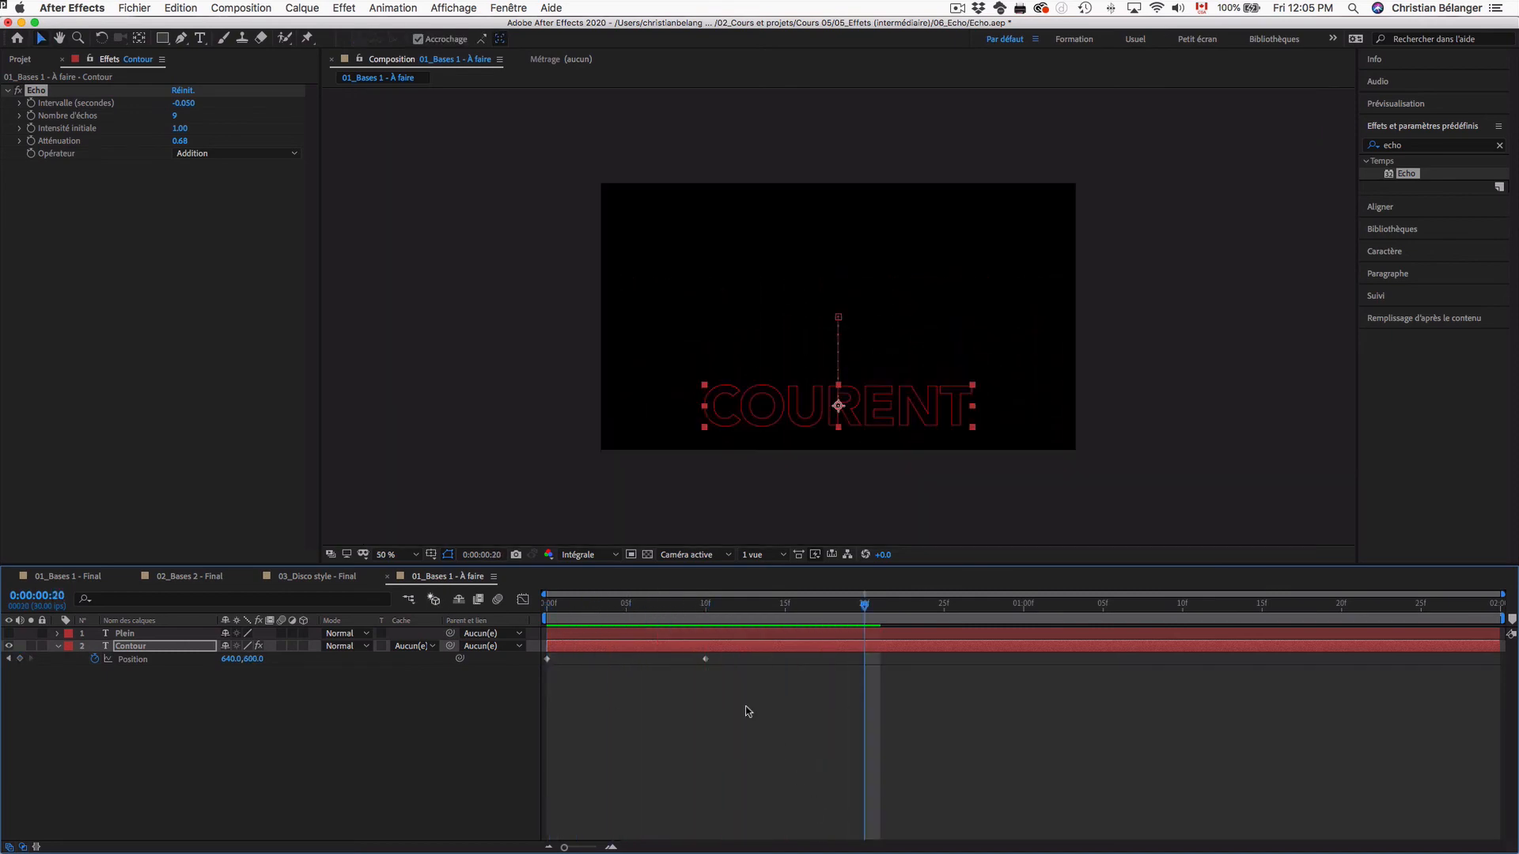
{"action": "key", "text": "Home"}
{"action": "key", "text": "space"}
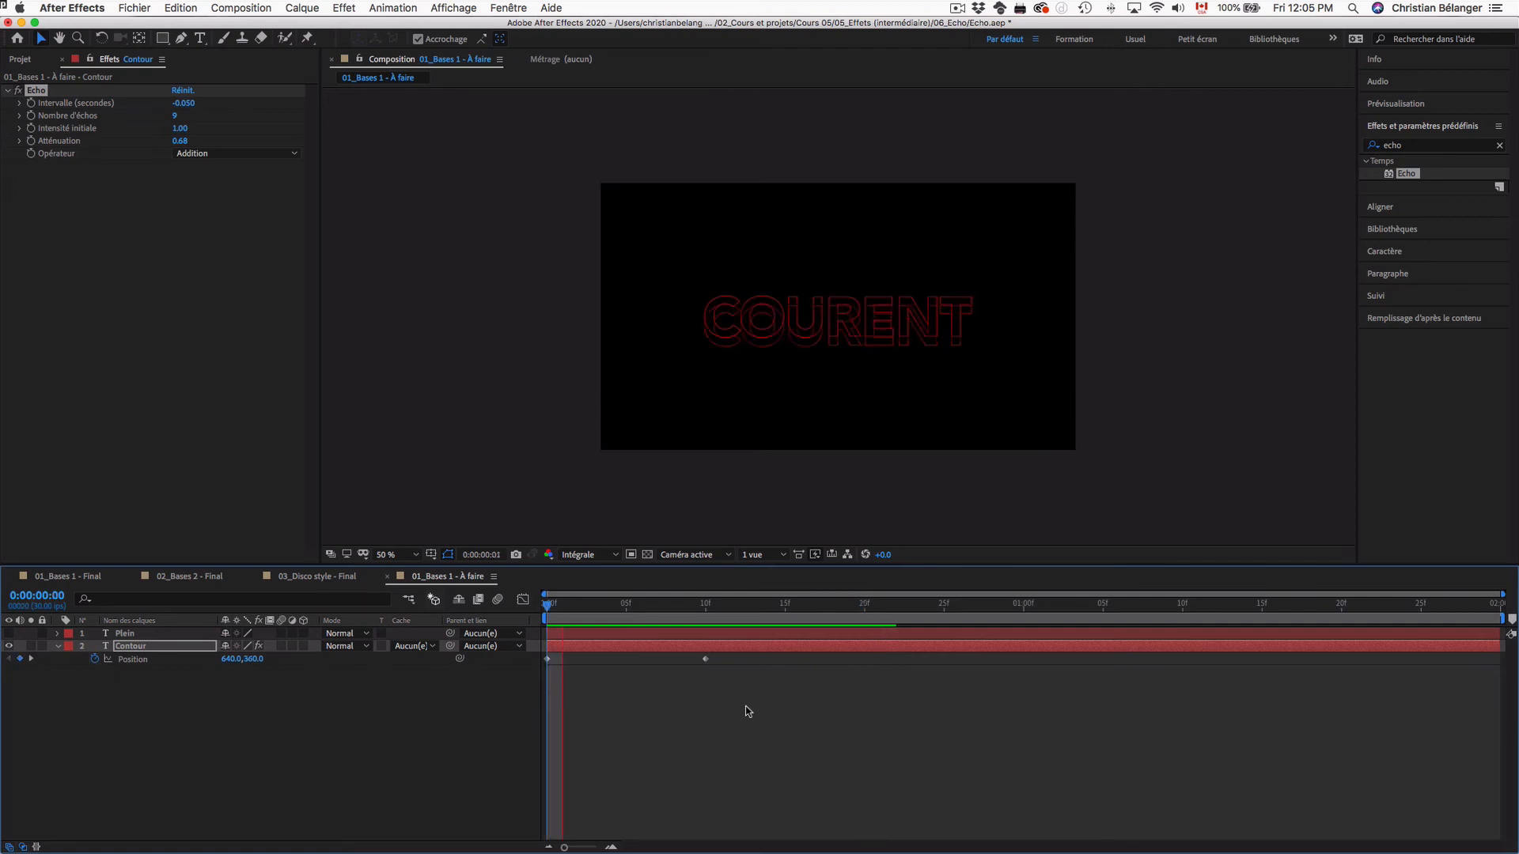
{"action": "key", "text": "space"}
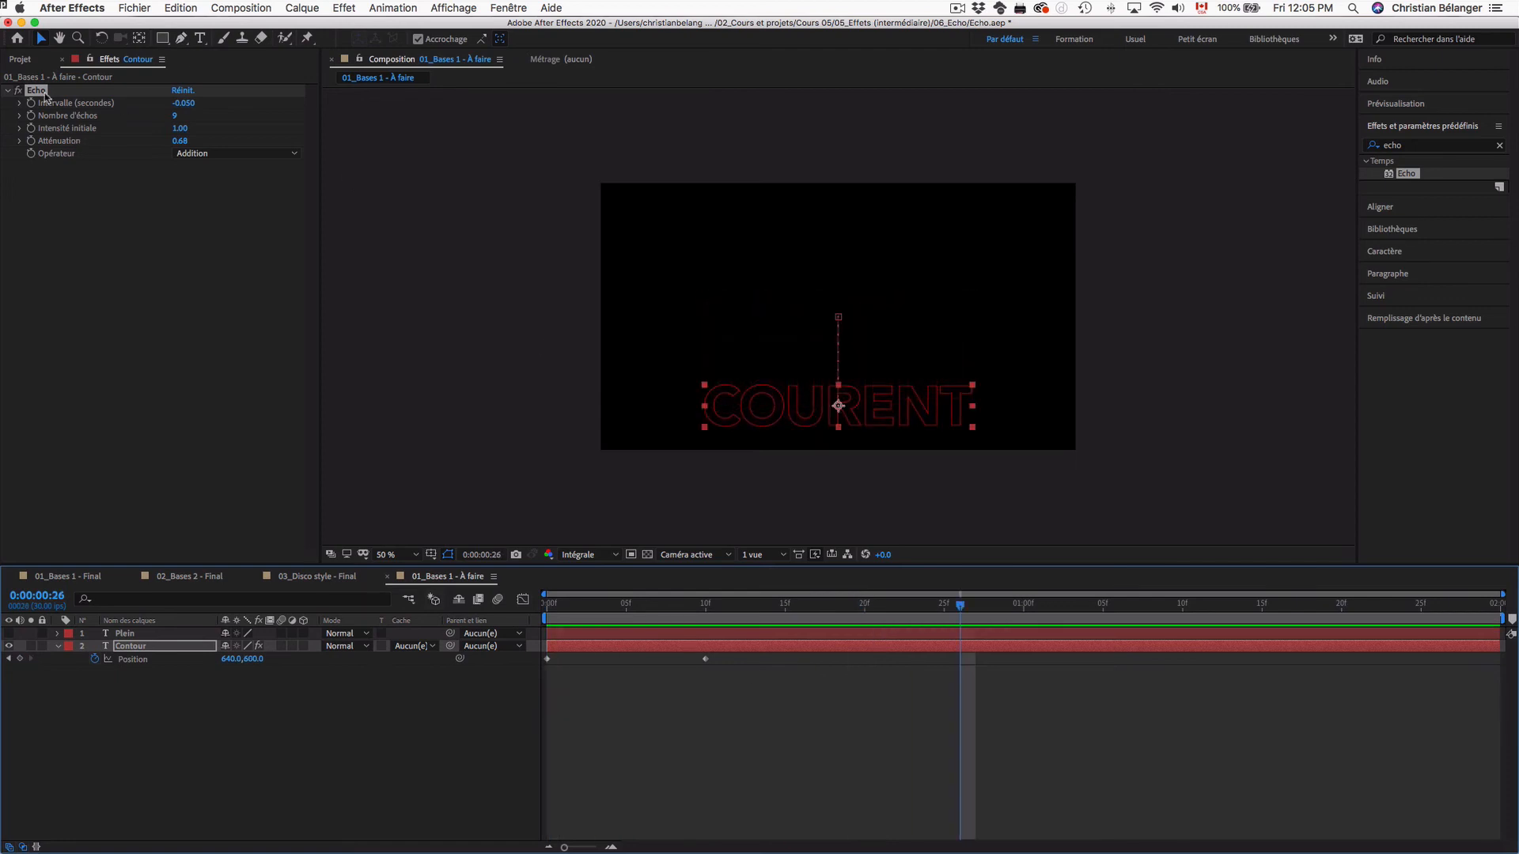
Look at the 02_Bases 2 - Final composition and return to 01_Bases 1 - À faire.
{"action": "left_click", "coordinate": [21, 59]}
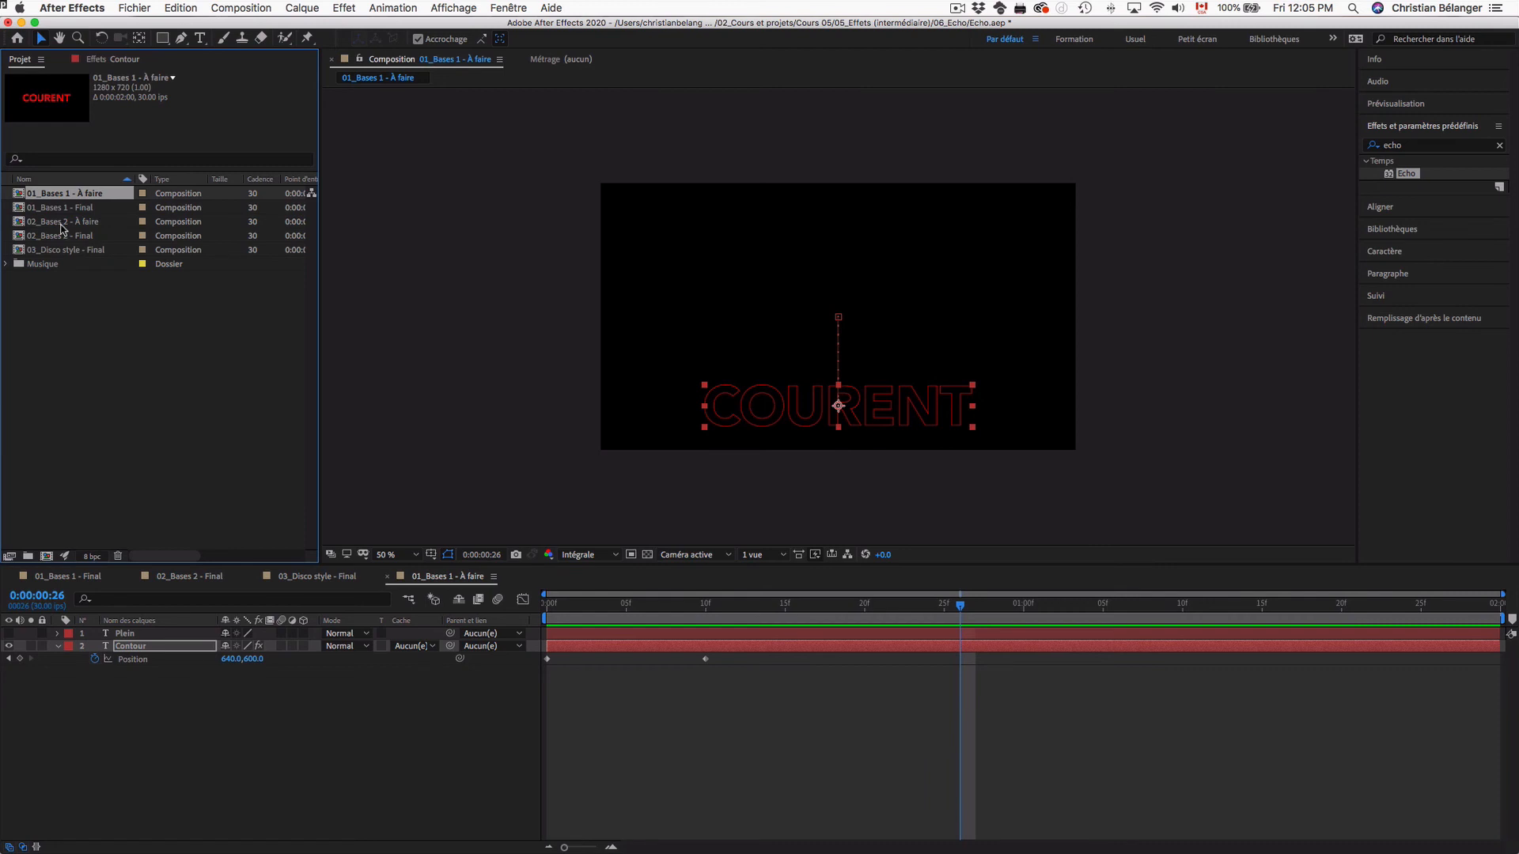
{"action": "double_click", "coordinate": [85, 237]}
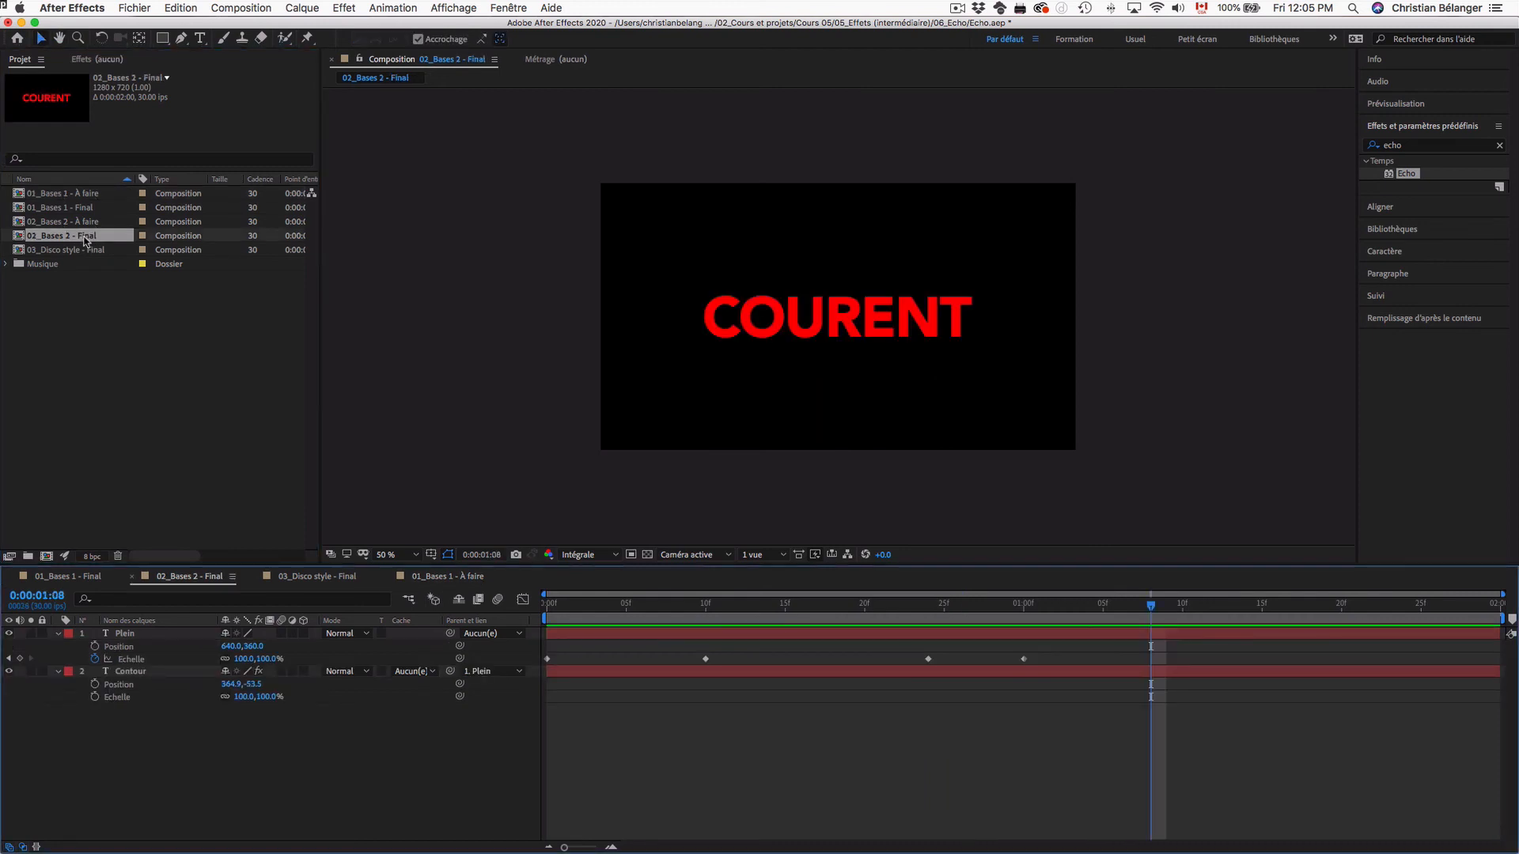
{"action": "double_click", "coordinate": [79, 194]}
Make the Plain layer visible at the start of the composition and preview it with the moving outline.
{"action": "left_click_drag", "start_coordinate": [582, 609], "coordinate": [404, 606]}
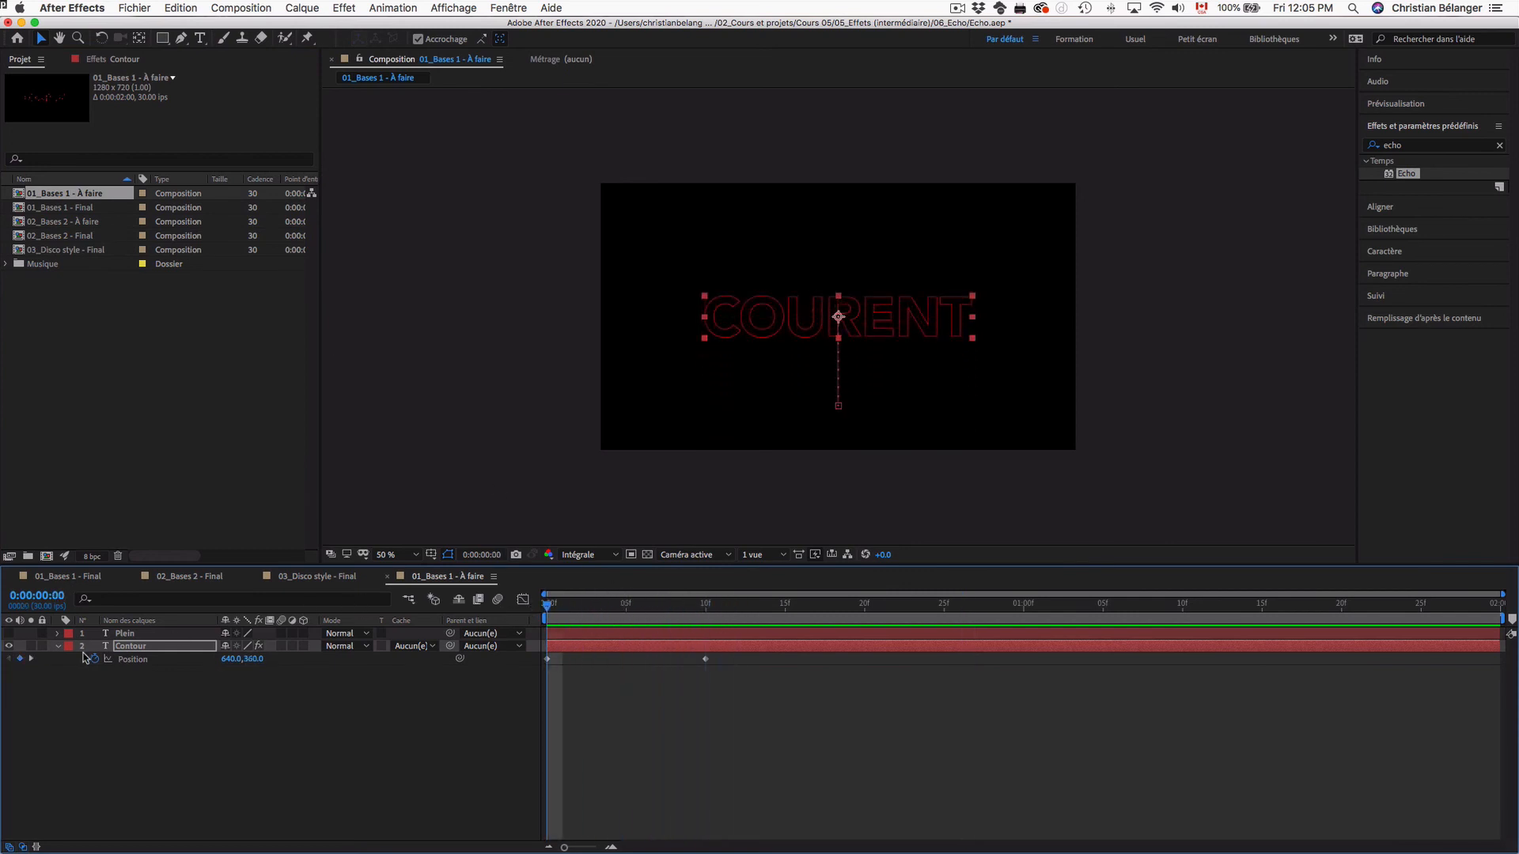
{"action": "left_click", "coordinate": [125, 633]}
{"action": "left_click", "coordinate": [8, 634]}
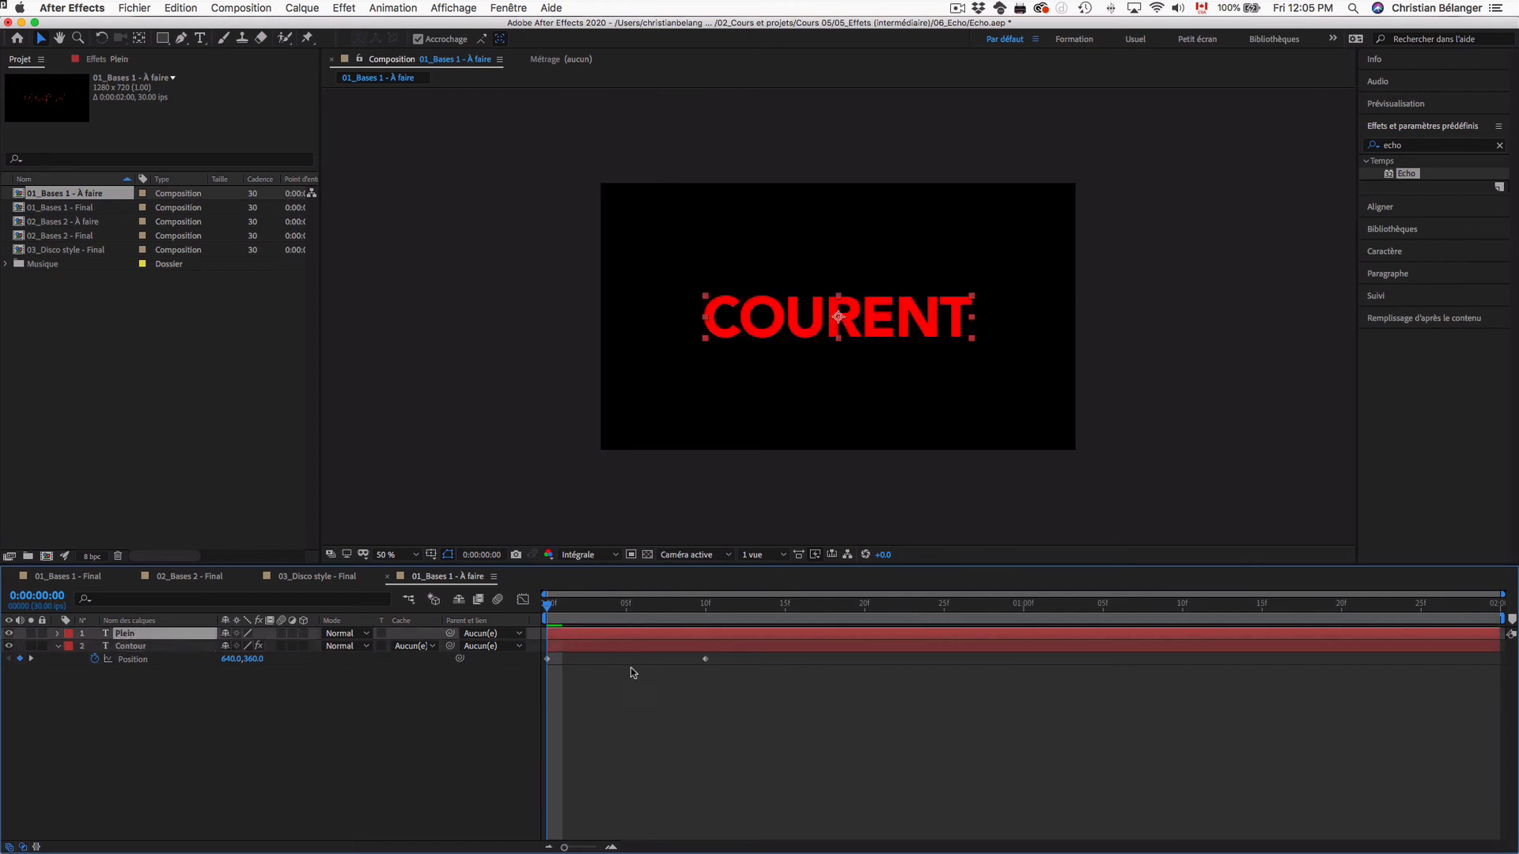
{"action": "key", "text": "space"}
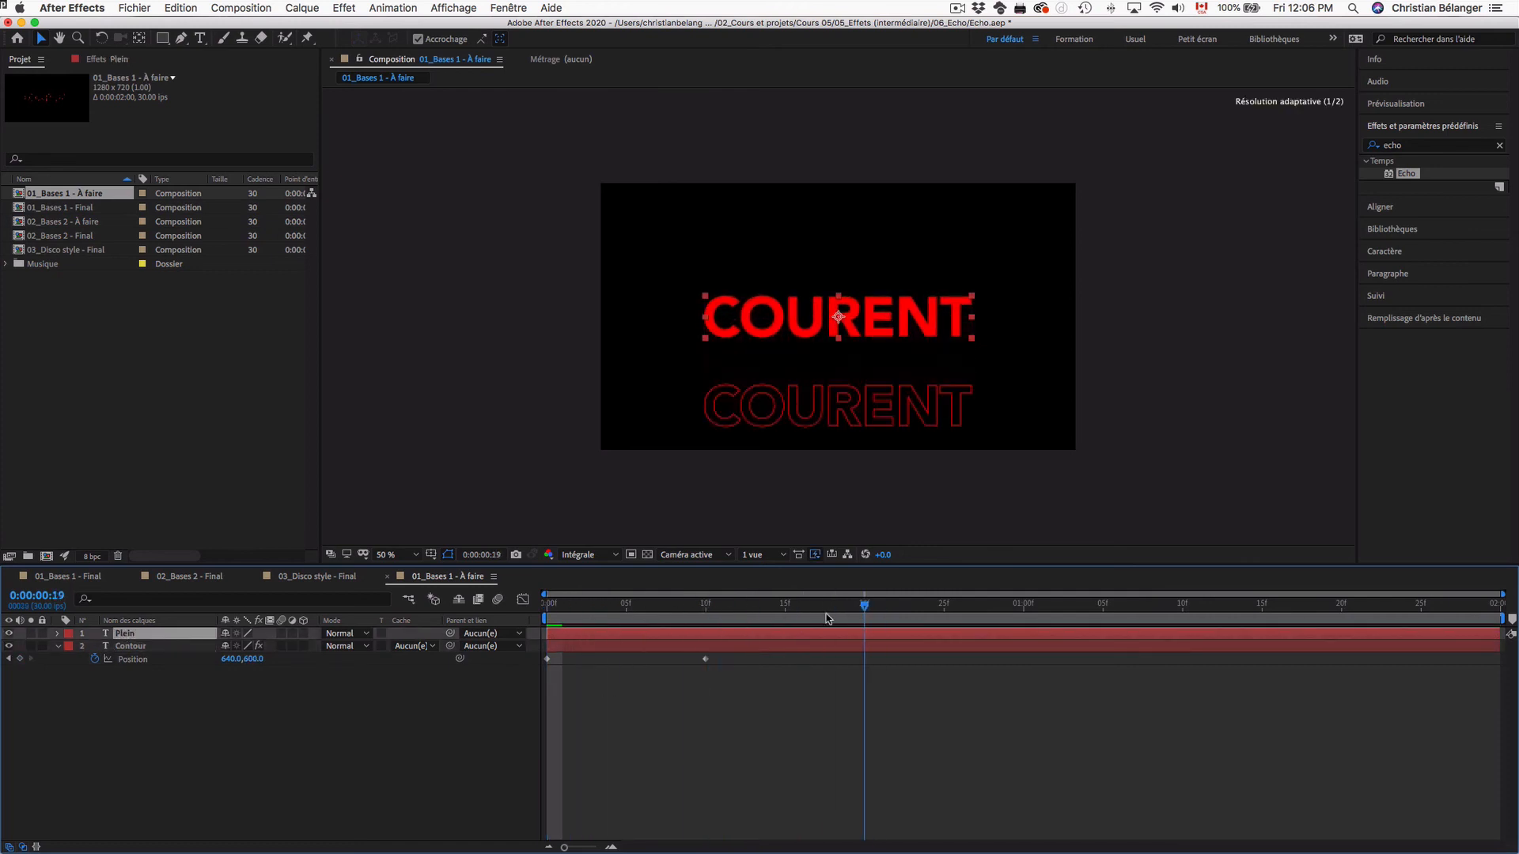
Parent the Plain layer to the Contour layer at frame 0 and play back the combined movement.
{"action": "left_click", "coordinate": [549, 605]}
{"action": "key", "text": "/"}
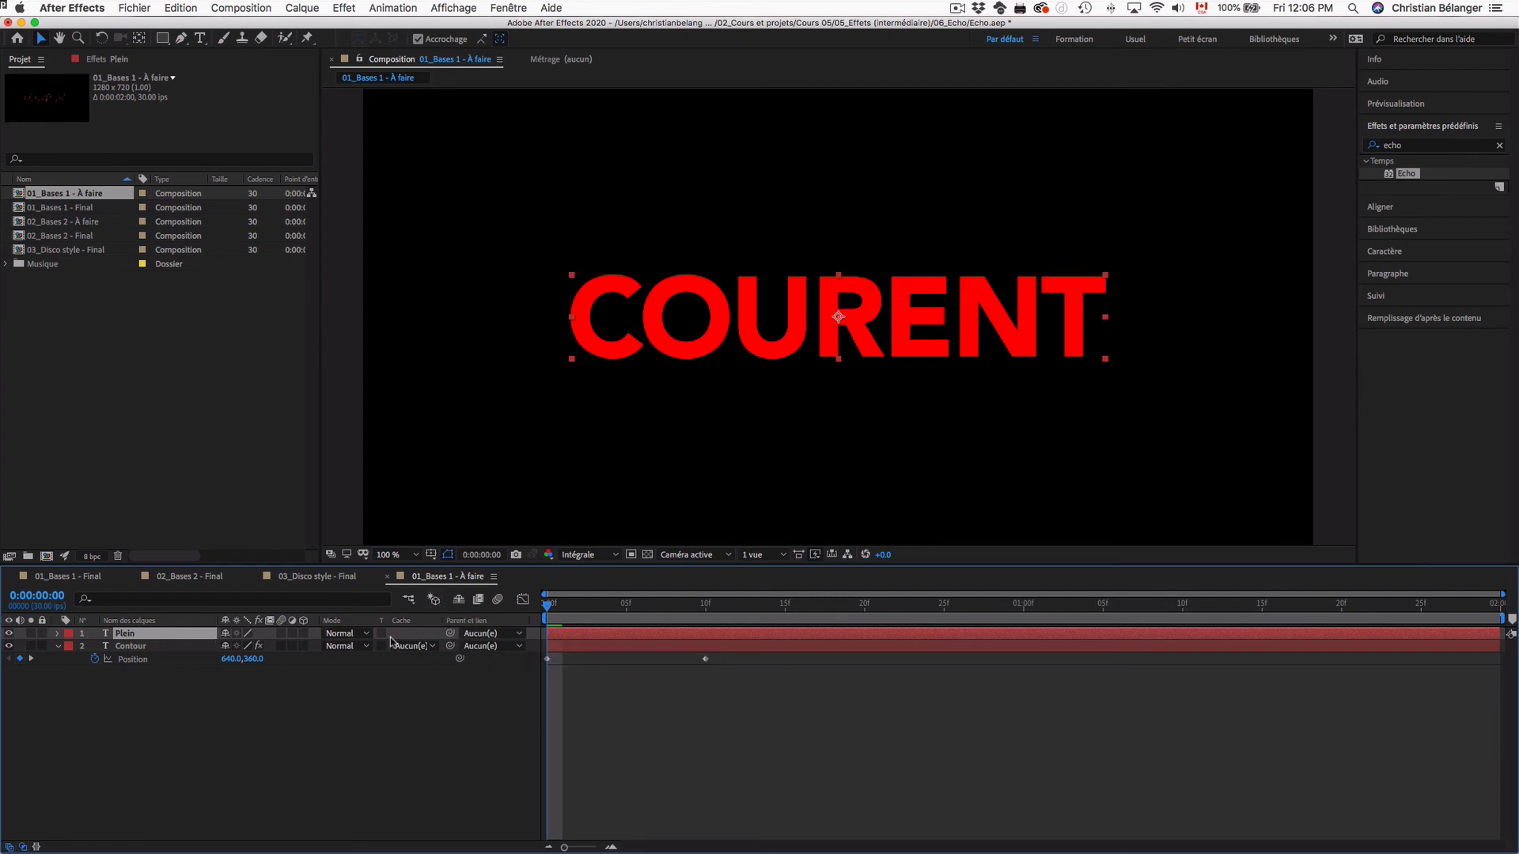
{"action": "left_click", "coordinate": [506, 634]}
{"action": "left_click", "coordinate": [490, 686]}
{"action": "key", "text": "space"}
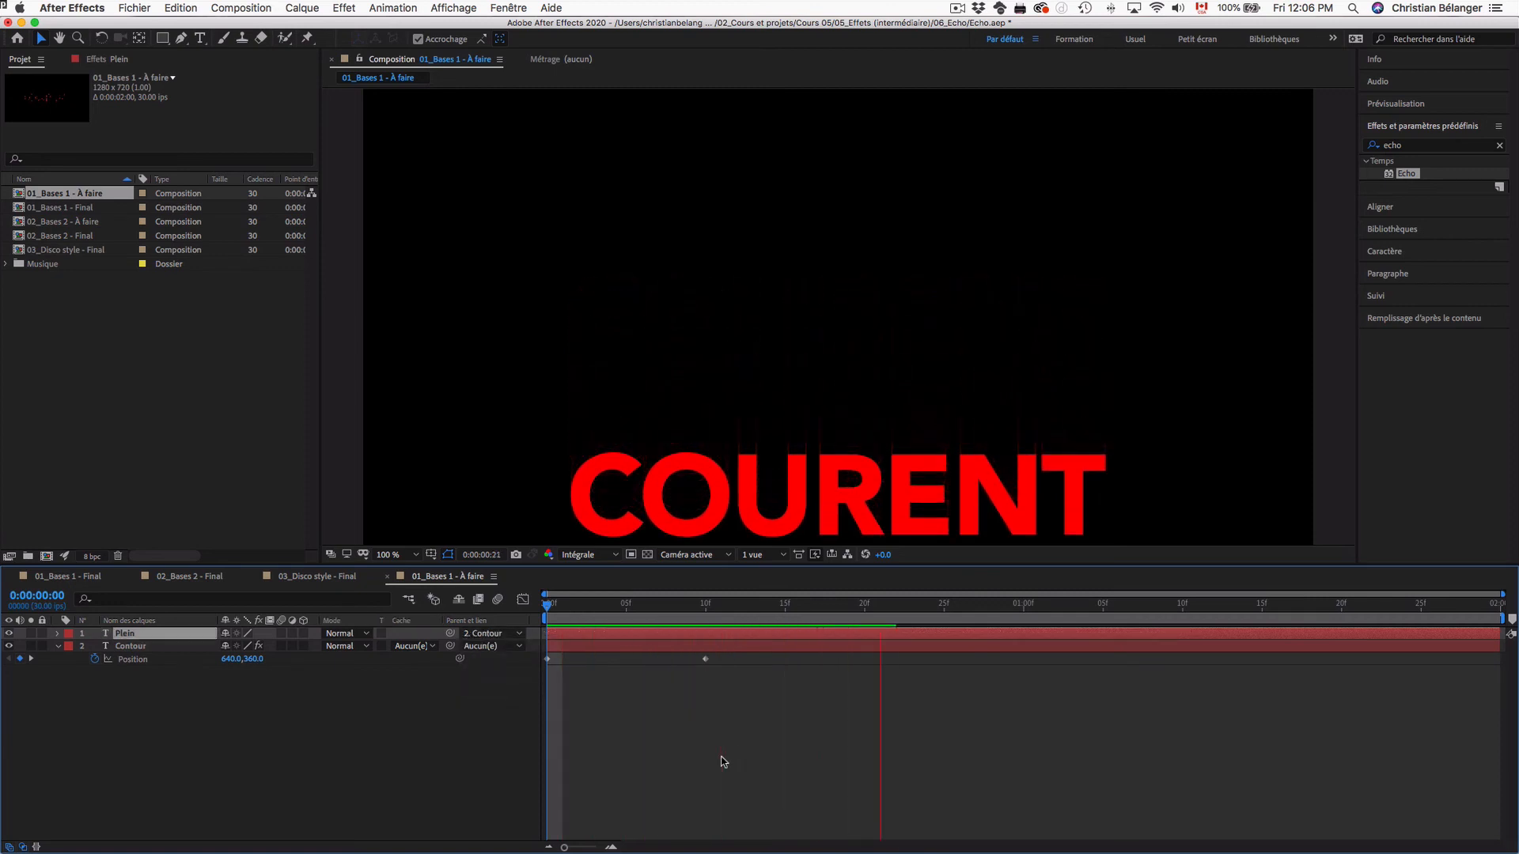
{"action": "key", "text": "space"}
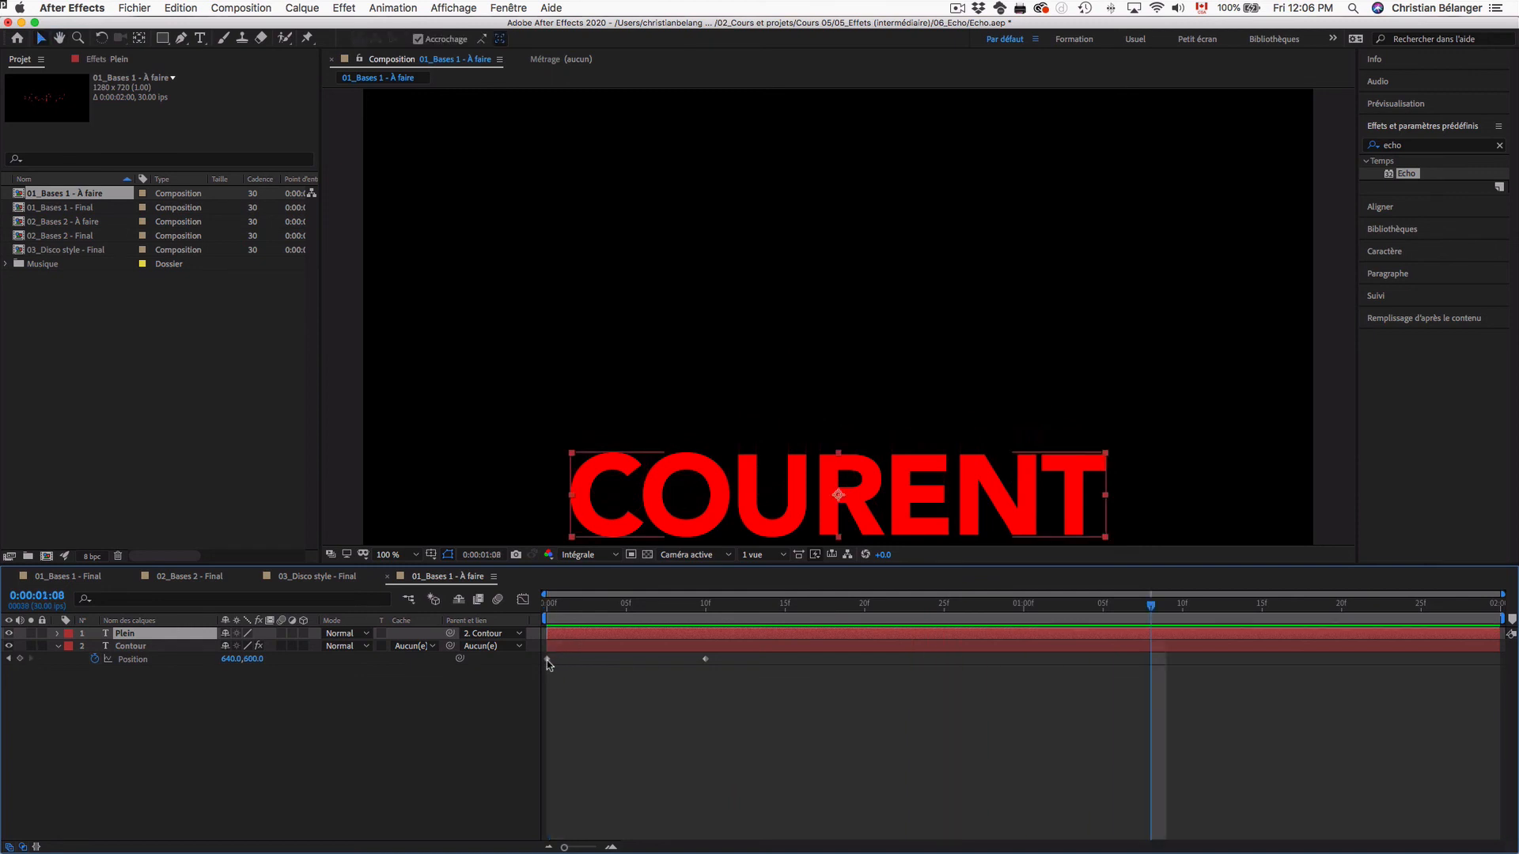
Duplicate the Contour layer's two Position keyframes, pasting copies at frame 20 and at 0:00:01:10.
{"action": "left_click", "coordinate": [546, 660]}
{"action": "left_click_drag", "start_coordinate": [771, 716], "coordinate": [515, 647]}
{"action": "left_click_drag", "start_coordinate": [819, 601], "coordinate": [1179, 605]}
{"action": "key", "text": "ctrl+v"}
{"action": "key", "text": "ctrl+v"}
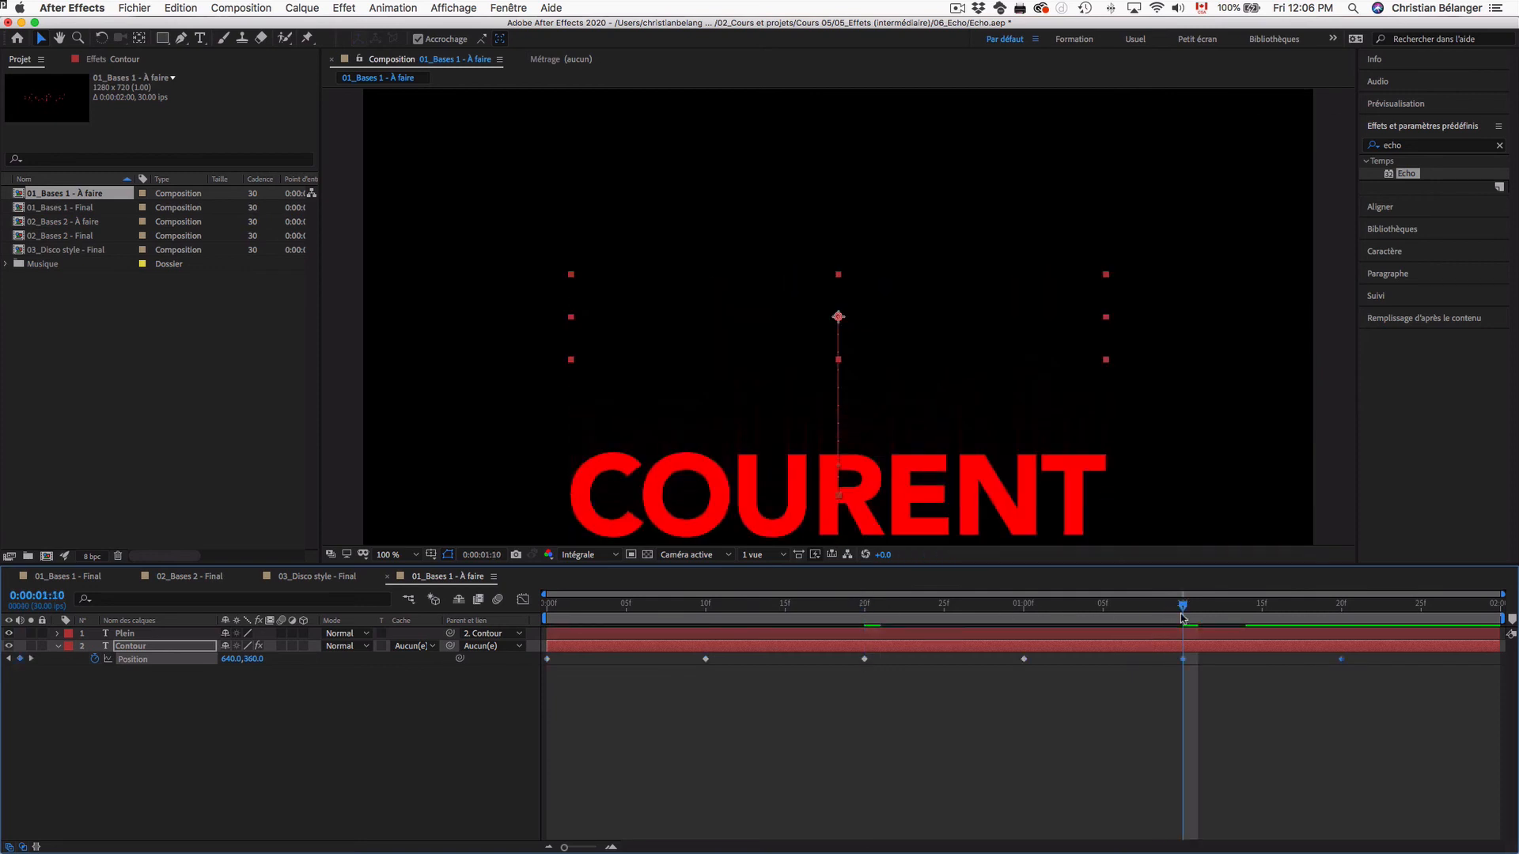
Play back the composition from the start to examine the repeated up-and-down echo movement.
{"action": "key", "text": "Home"}
{"action": "key", "text": "space"}
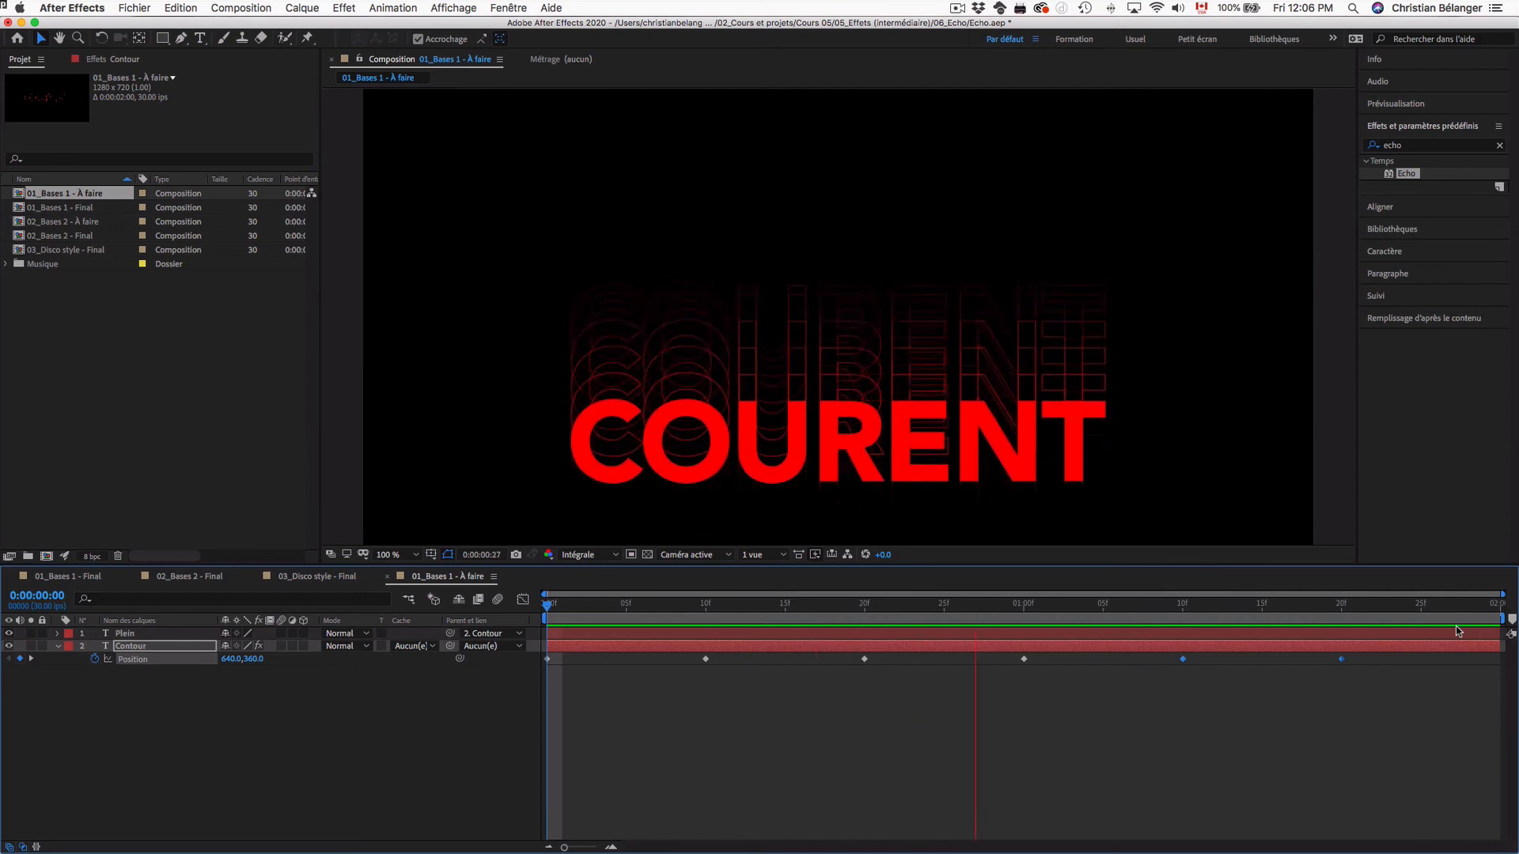
{"action": "key", "text": "space"}
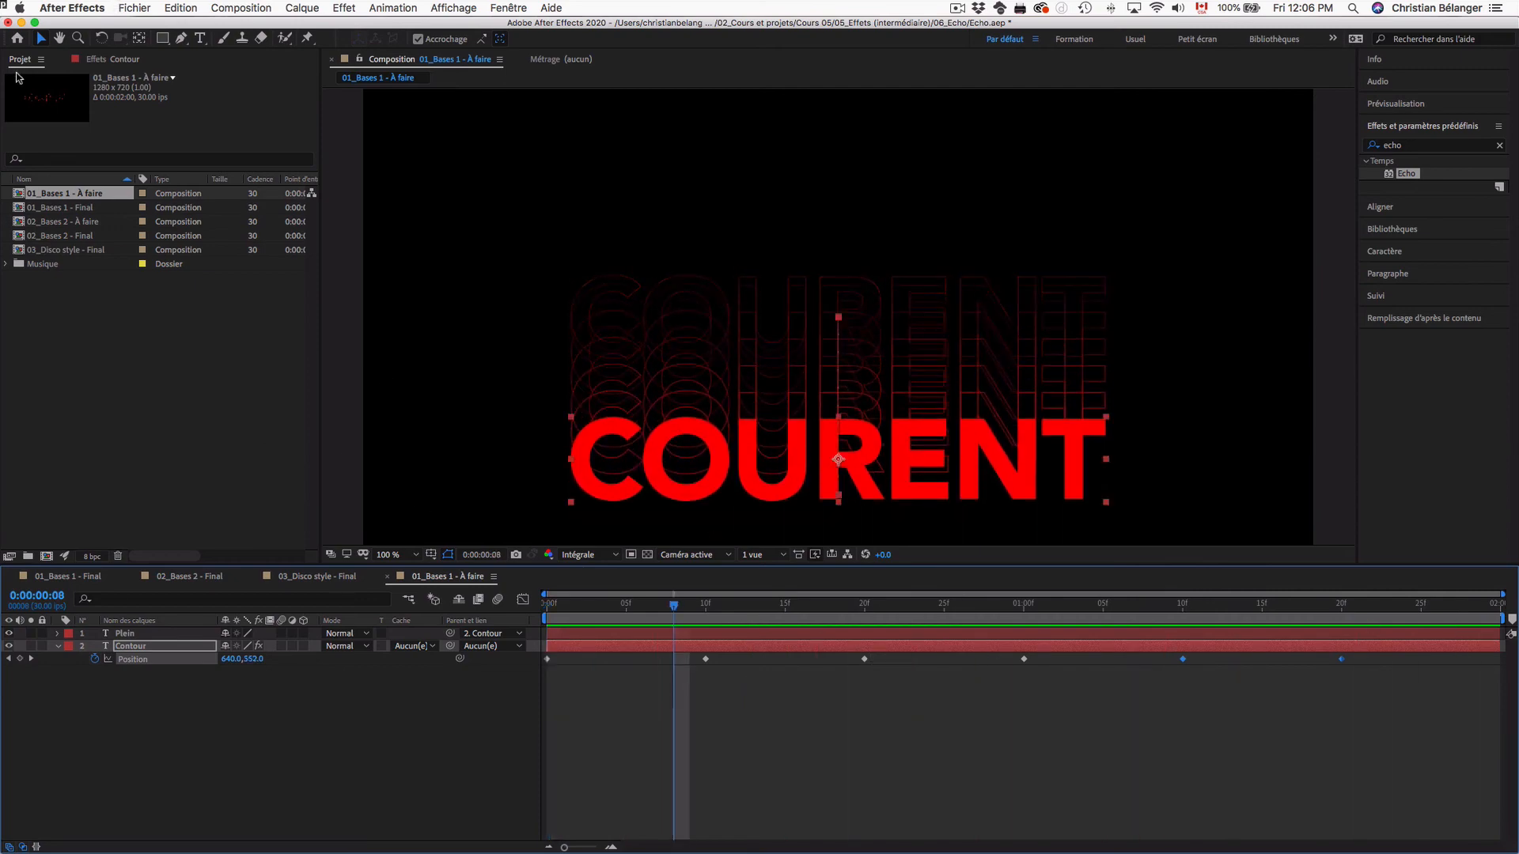
Review the finished examples by scrubbing the scale animation in 02_Bases 2 - Final and playing 03_Disco style - Final.
{"action": "double_click", "coordinate": [92, 237]}
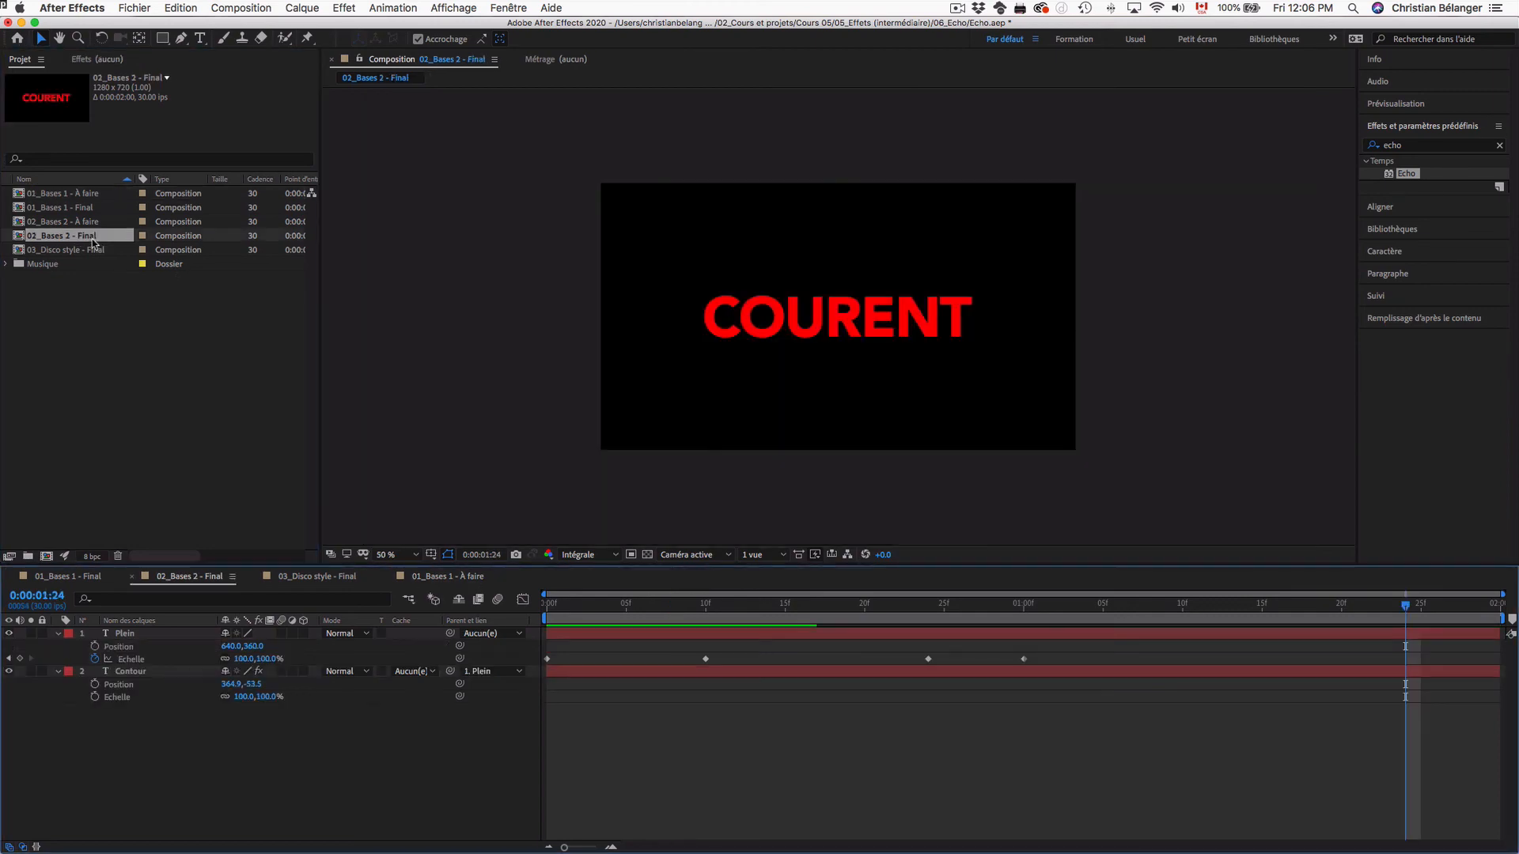
{"action": "left_click_drag", "start_coordinate": [567, 613], "coordinate": [944, 605]}
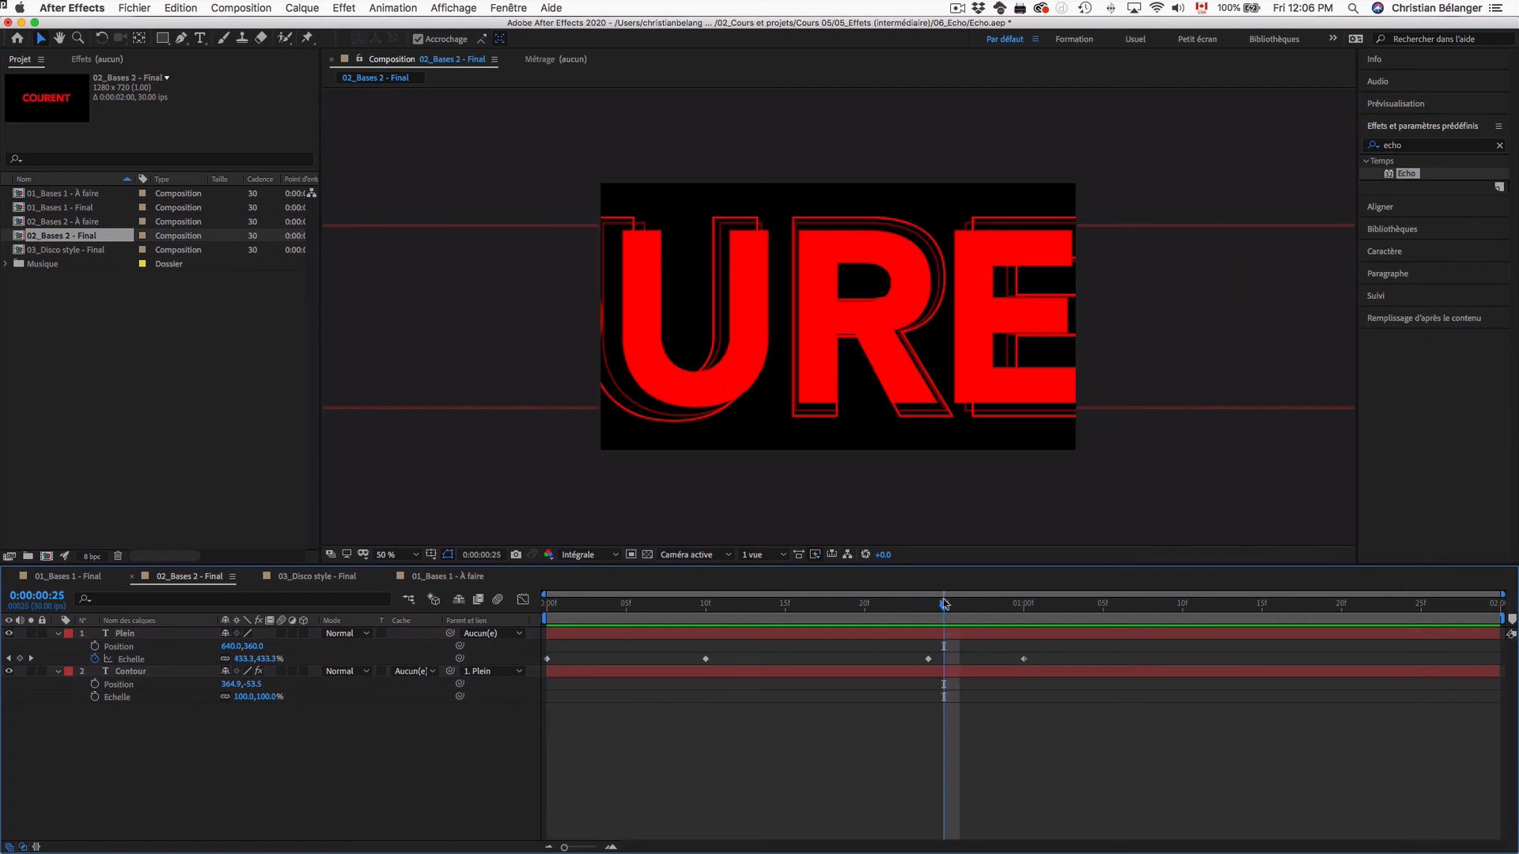
{"action": "double_click", "coordinate": [52, 250]}
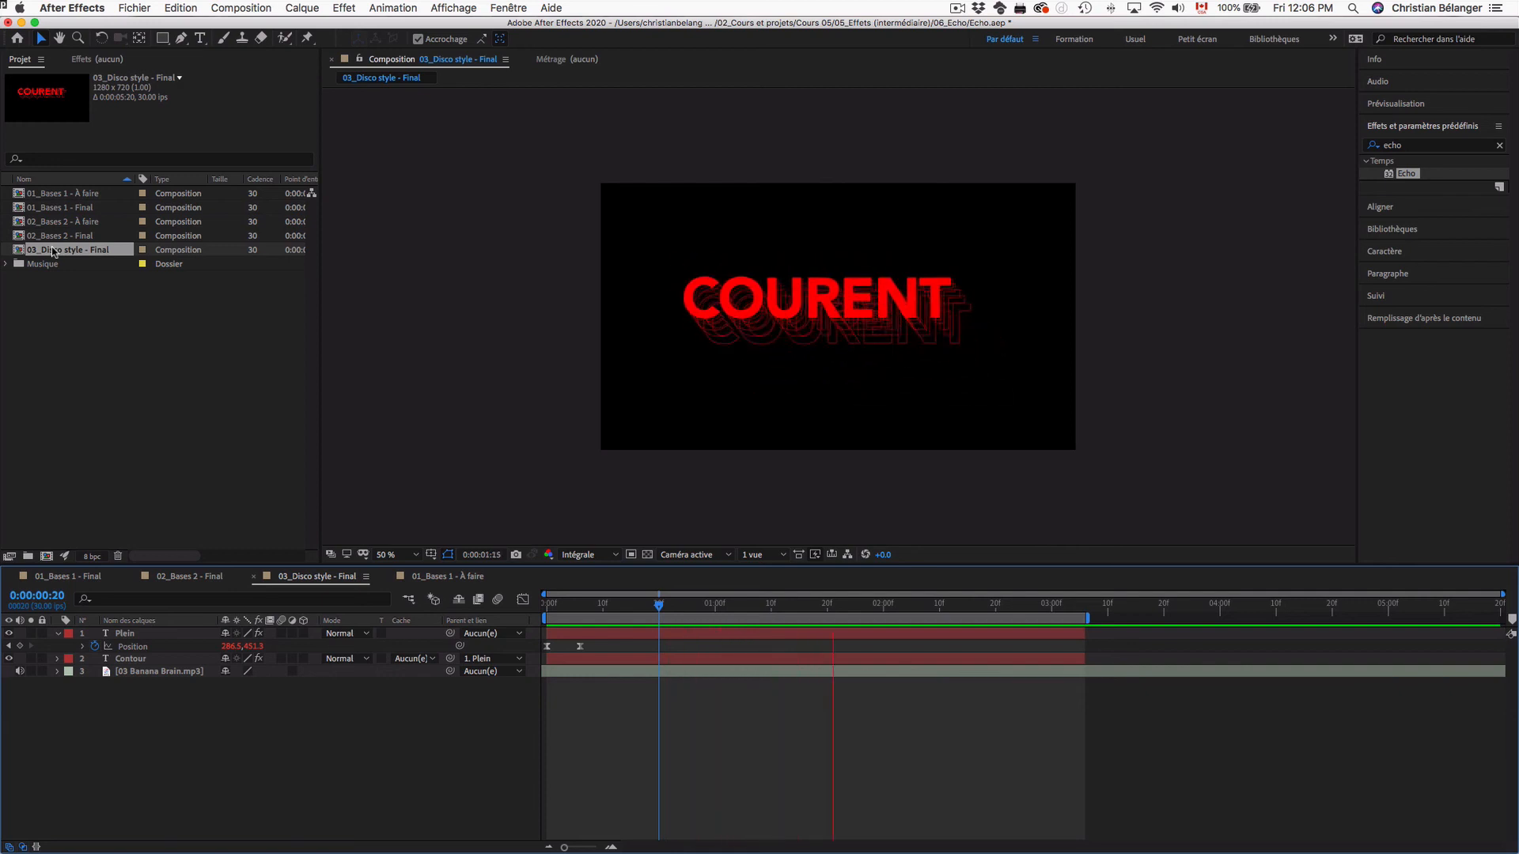
{"action": "key", "text": "space"}
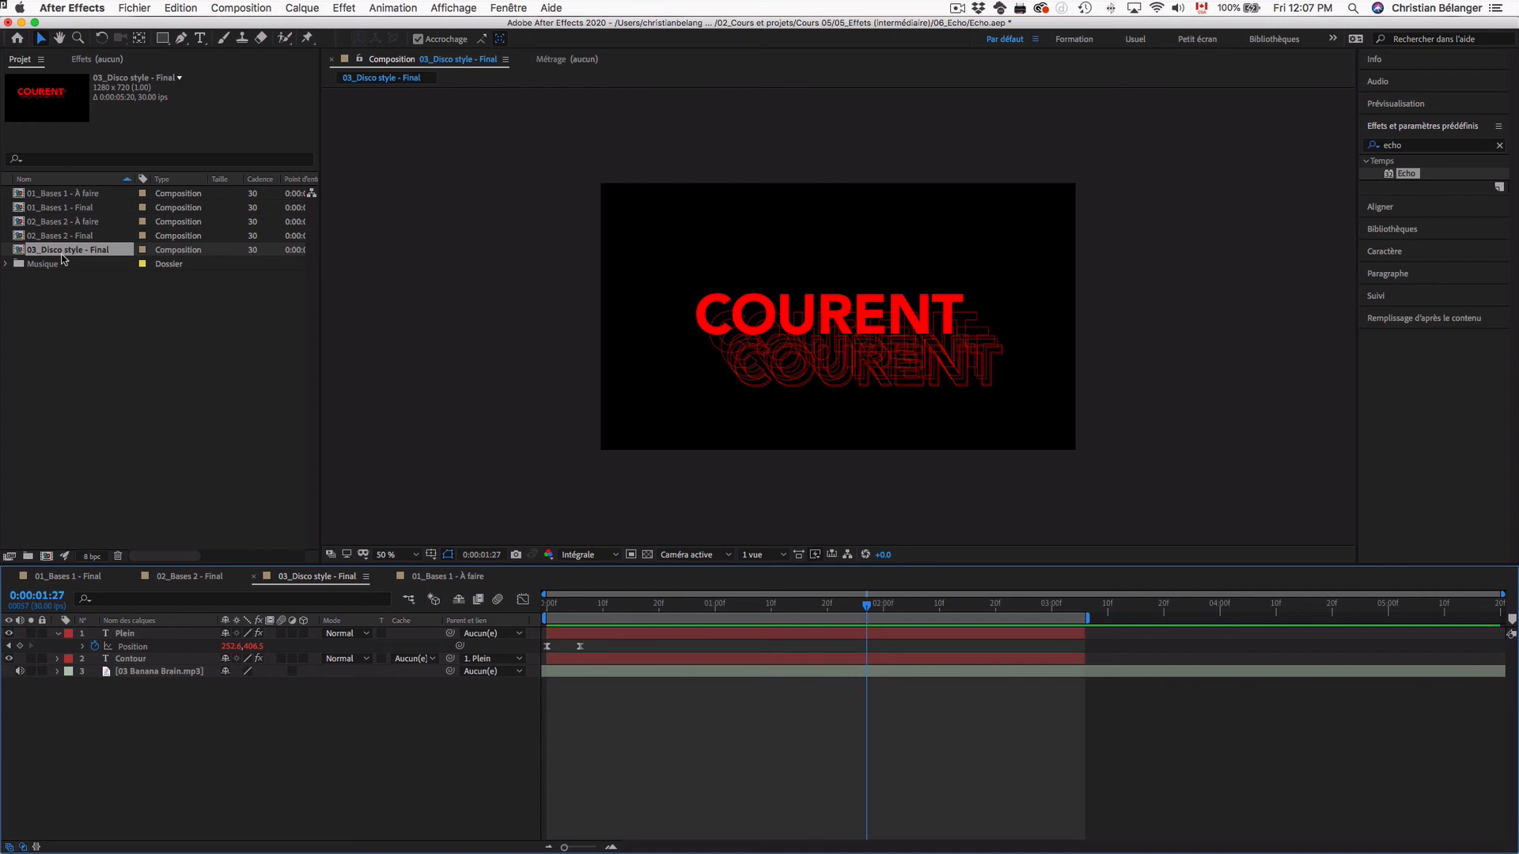
Close the Echo project without saving and open 07_Smear.aep from the 05_Effets (intermédiaire) folder.
{"action": "key", "text": "super+alt+n"}
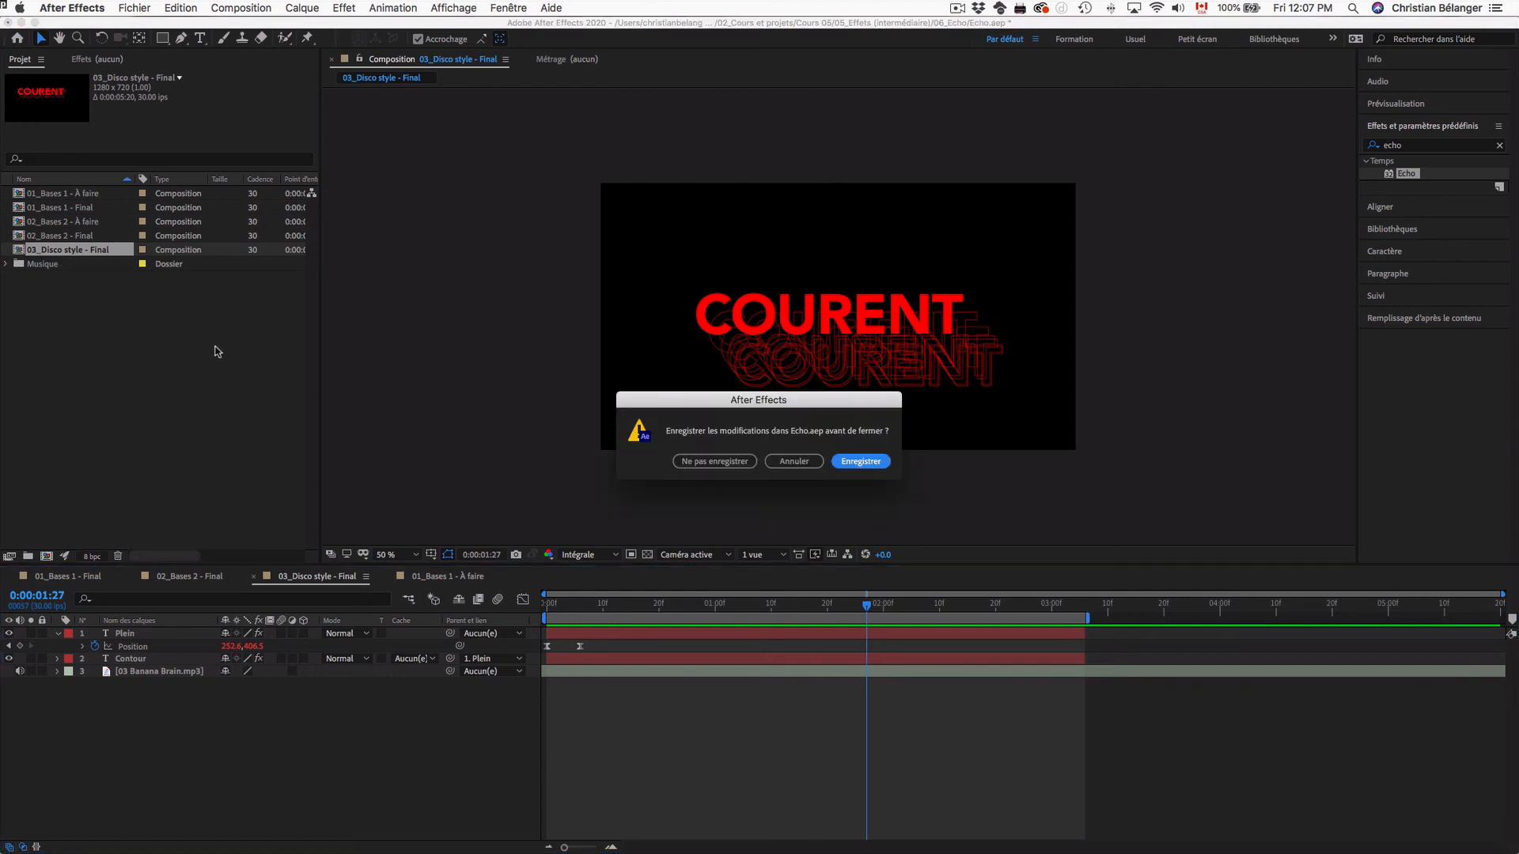
{"action": "left_click", "coordinate": [715, 465]}
{"action": "key", "text": "super+Tab"}
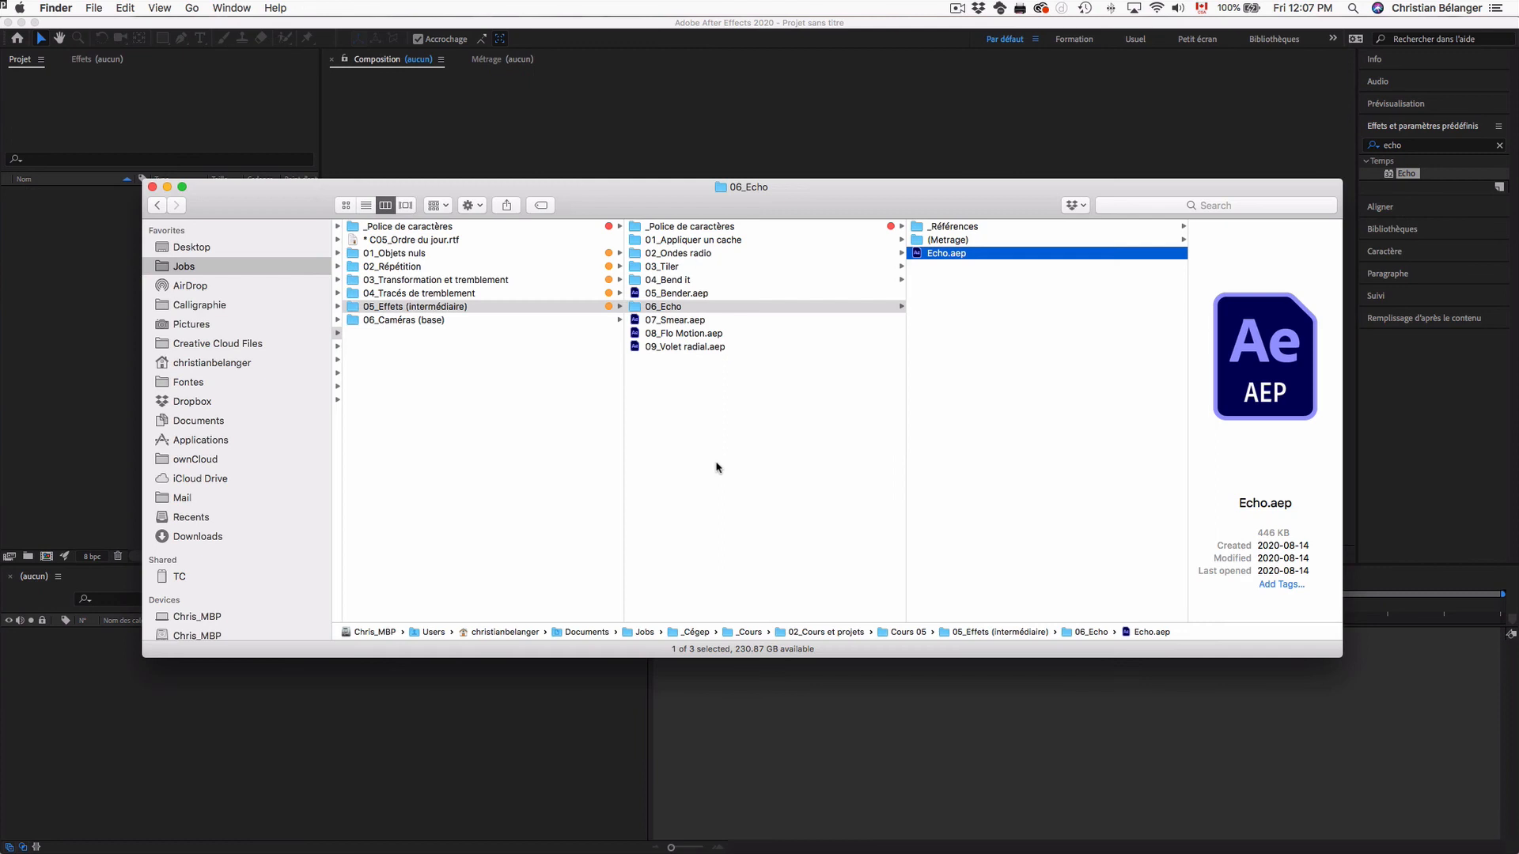
{"action": "double_click", "coordinate": [685, 320]}
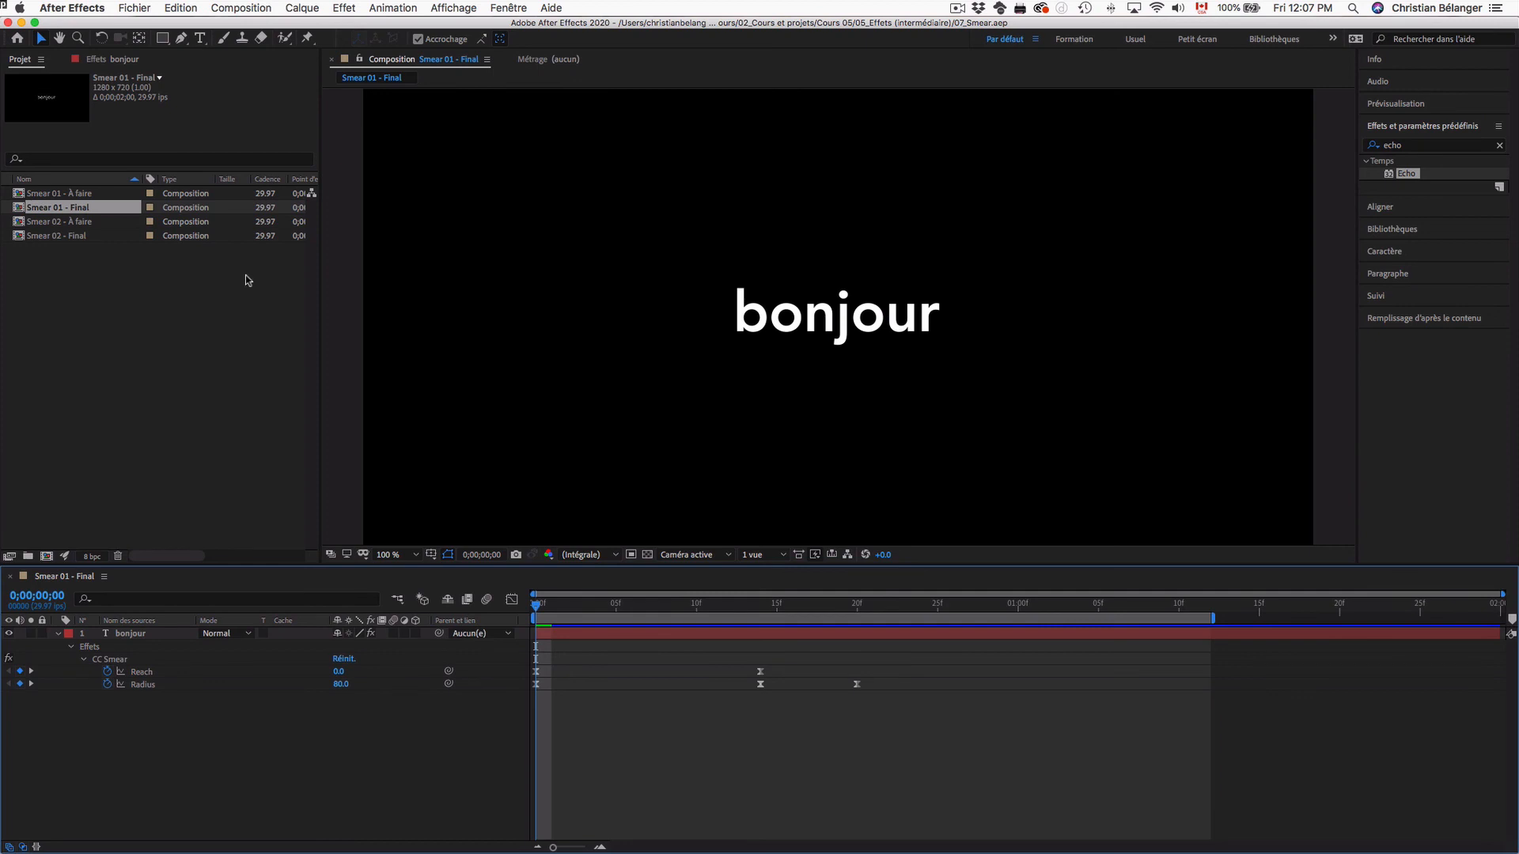
Play back the finished Smear 01 - Final and Smear 02 - Final compositions to review the smear animations.
{"action": "key", "text": "space"}
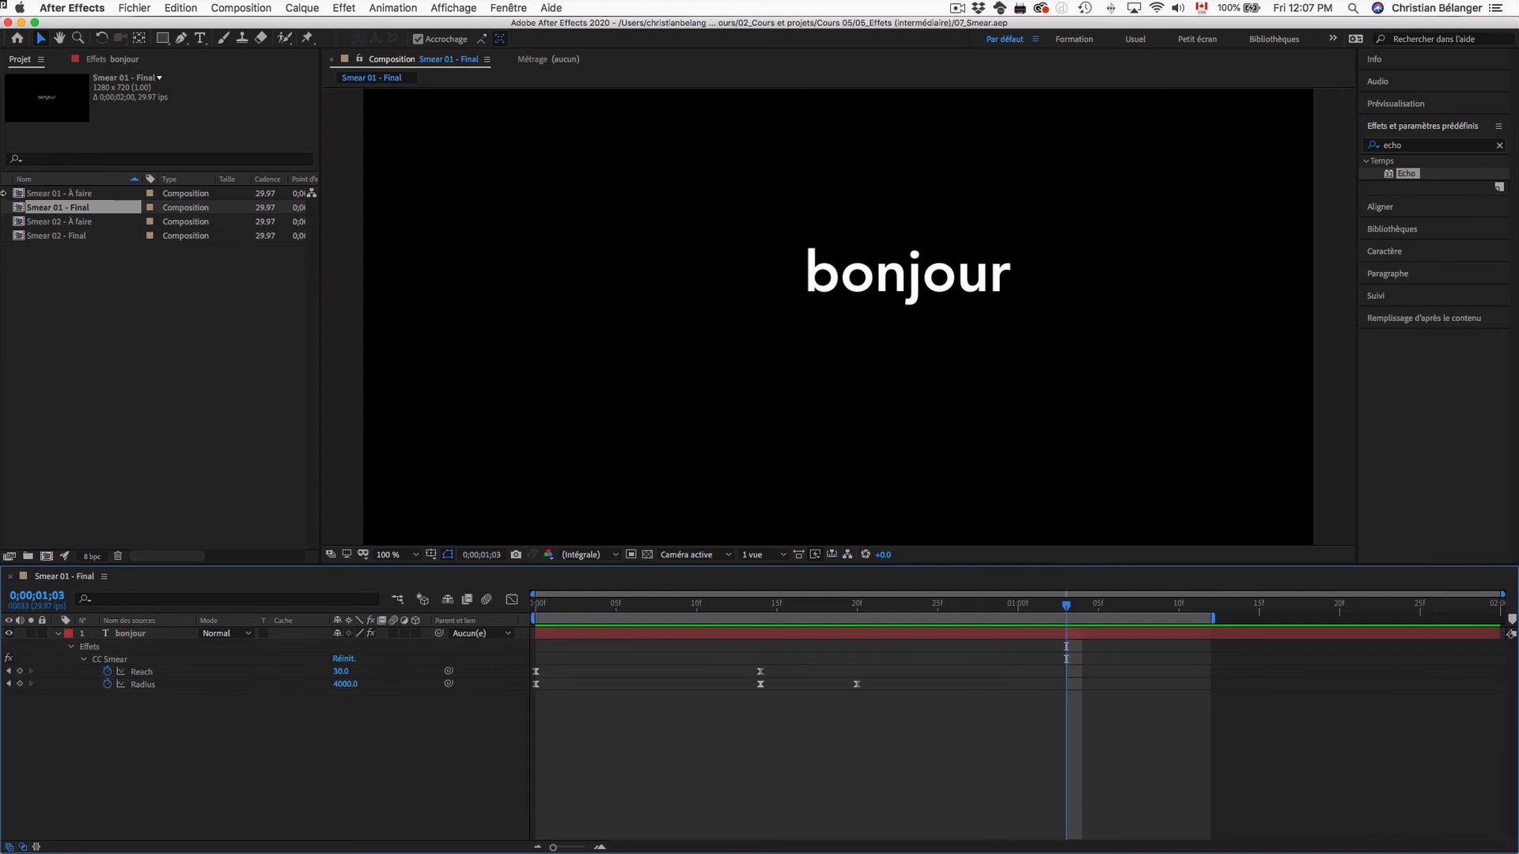
{"action": "double_click", "coordinate": [69, 235]}
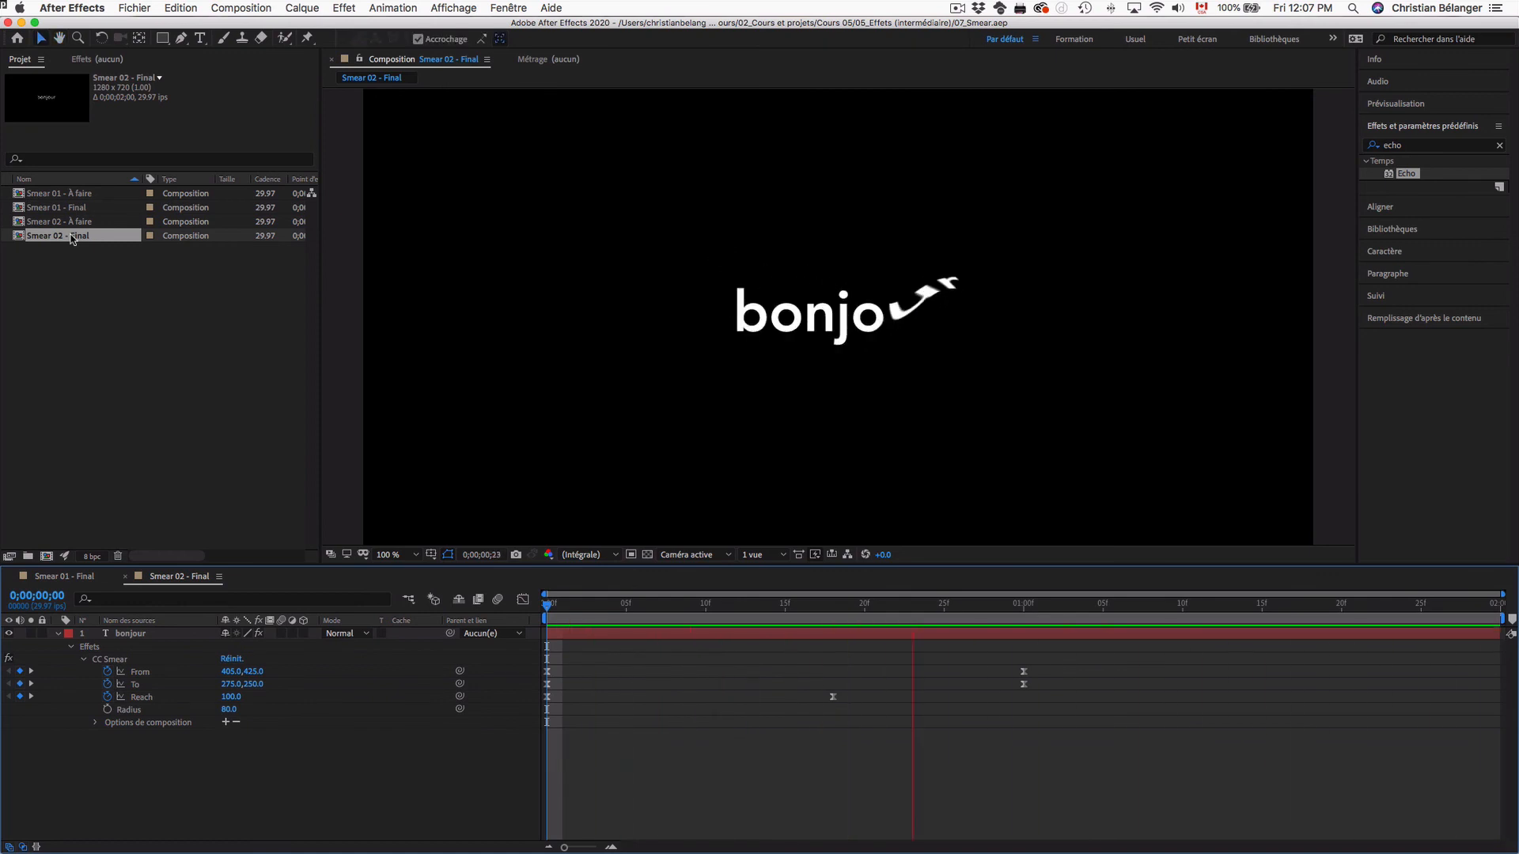
{"action": "key", "text": "space"}
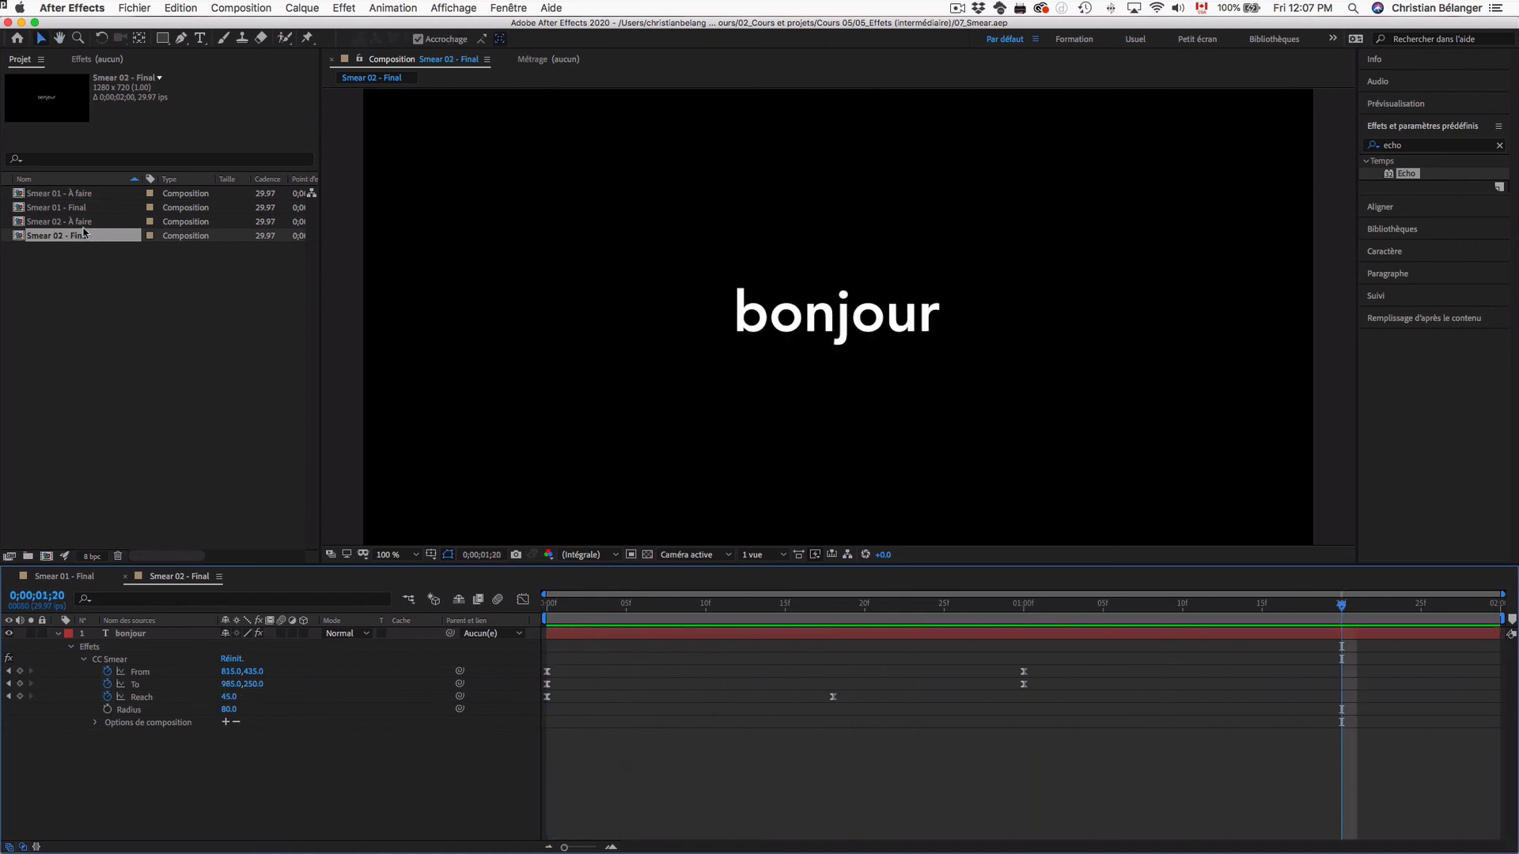
{"action": "double_click", "coordinate": [83, 208]}
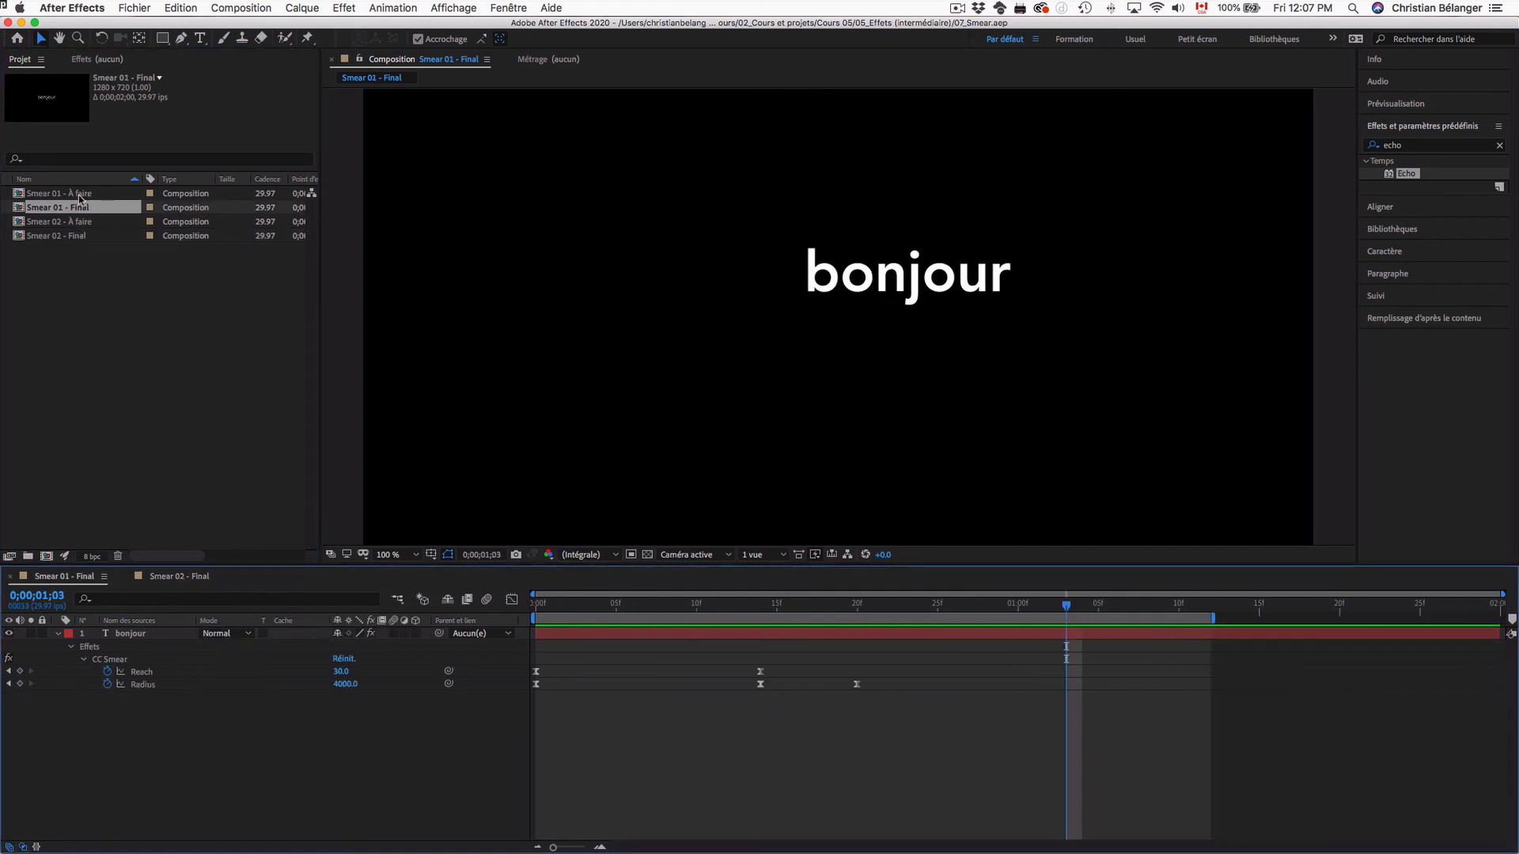
Open the Smear 01 - À faire composition and apply the CC Smear effect to the bonjour text layer.
{"action": "double_click", "coordinate": [79, 195]}
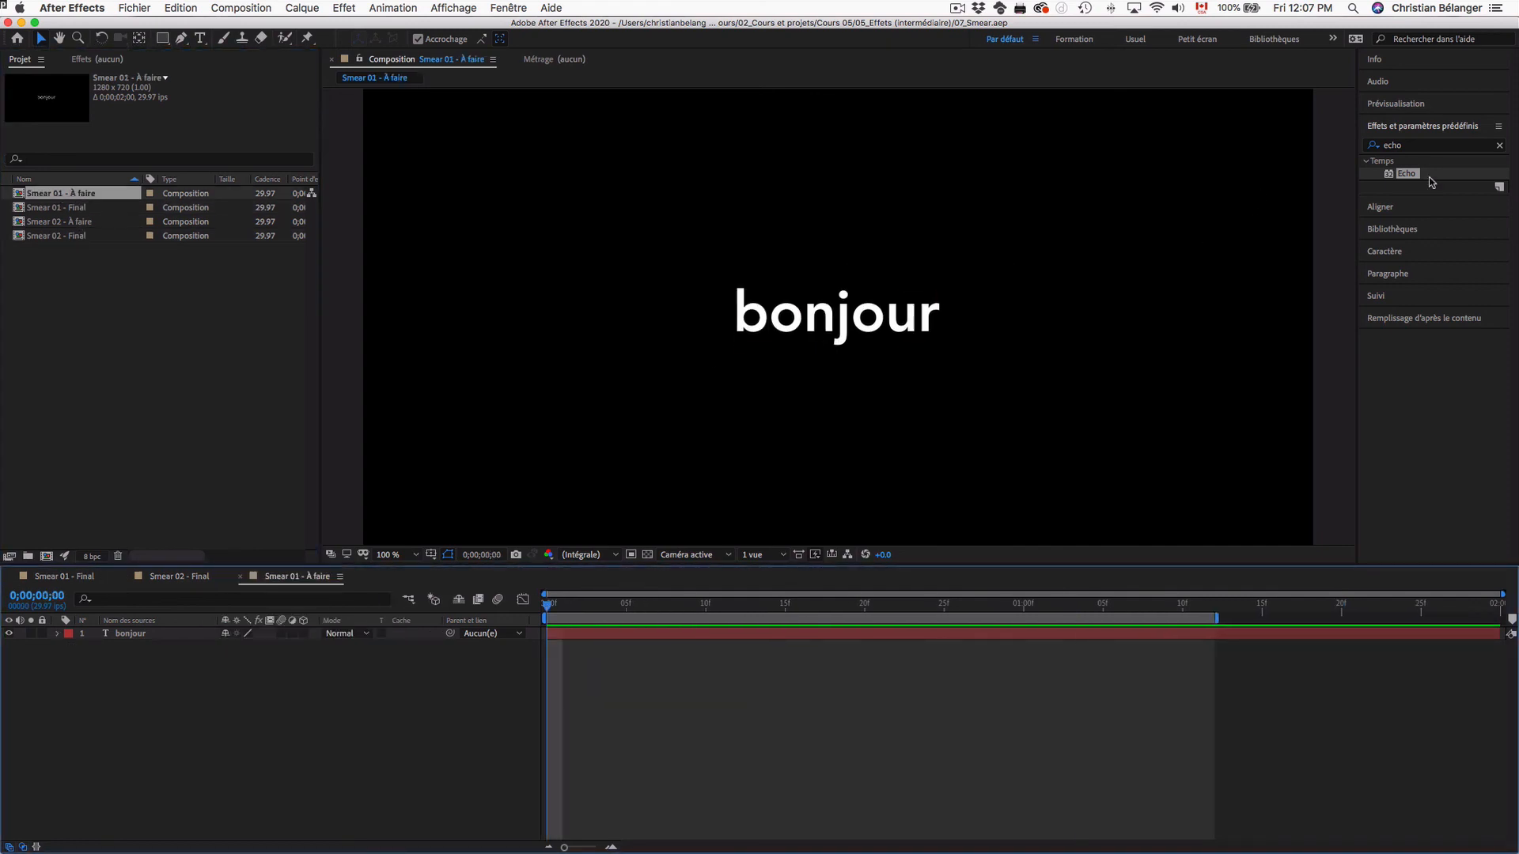
{"action": "left_click", "coordinate": [1411, 148]}
{"action": "type", "text": "smear"}
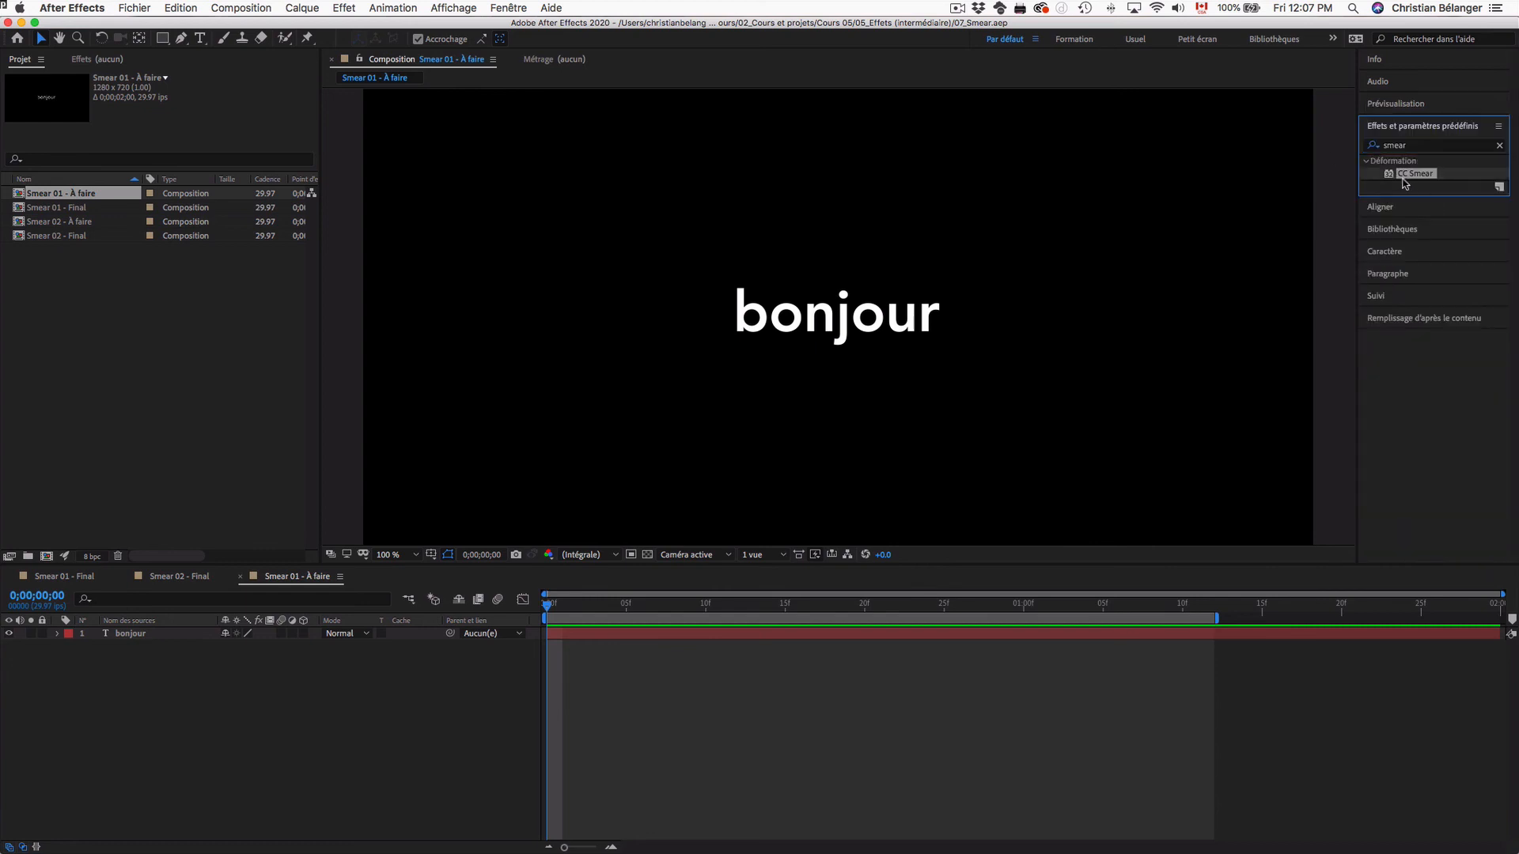
{"action": "mouse_move", "coordinate": [1404, 183]}
{"action": "left_mouse_down"}
{"action": "mouse_move", "coordinate": [1261, 251]}
{"action": "mouse_move", "coordinate": [906, 317]}
{"action": "left_mouse_up"}
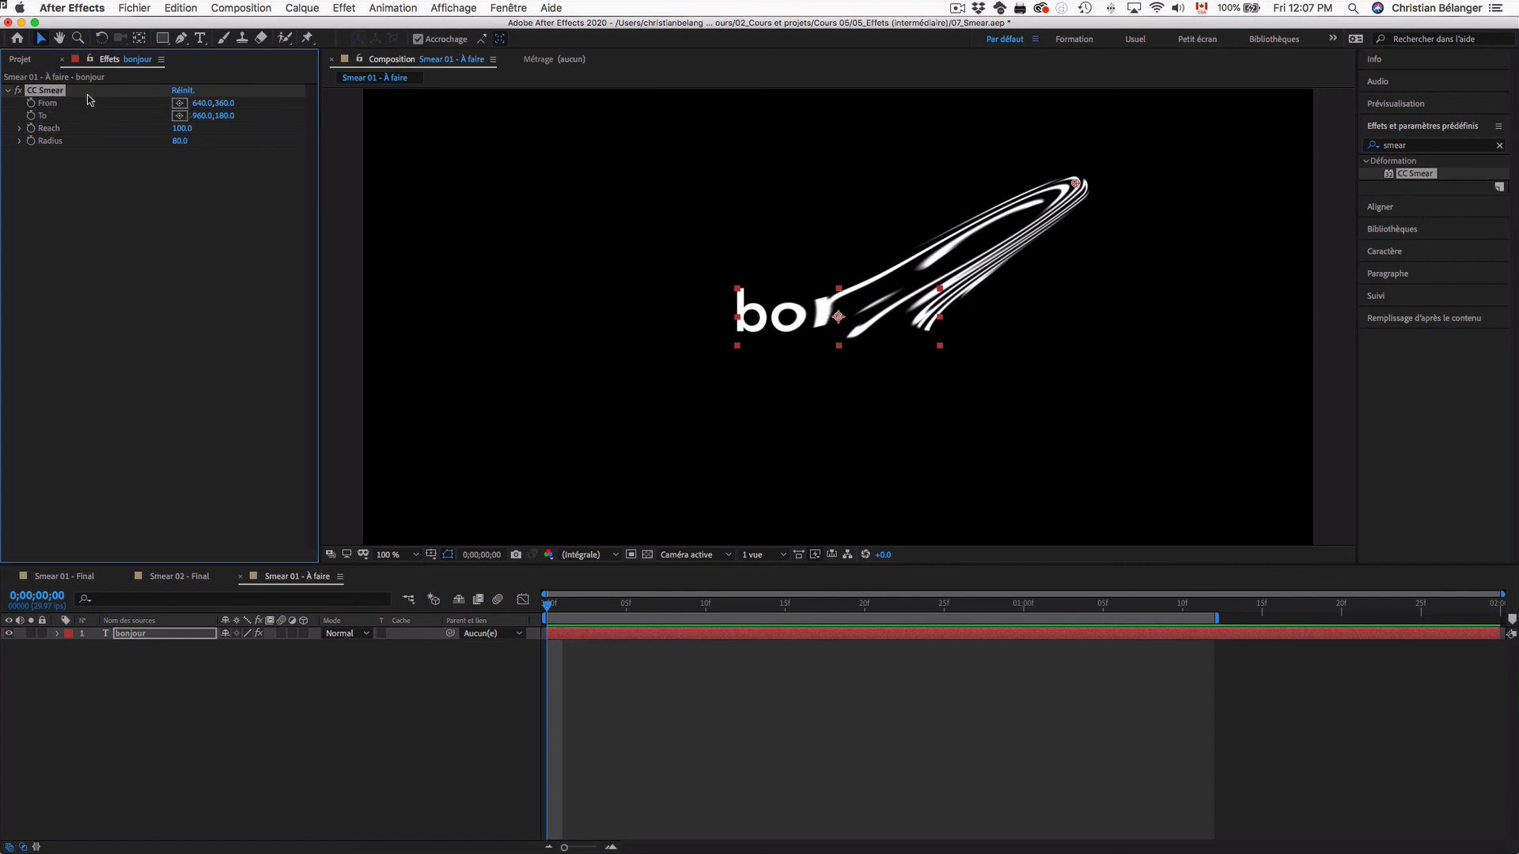
Reposition the CC Smear control points around the word, ending with From at about 607, 452 and To at about 814, 399.
{"action": "mouse_move", "coordinate": [838, 318]}
{"action": "left_mouse_down"}
{"action": "mouse_move", "coordinate": [1013, 299]}
{"action": "mouse_move", "coordinate": [996, 302]}
{"action": "left_mouse_up"}
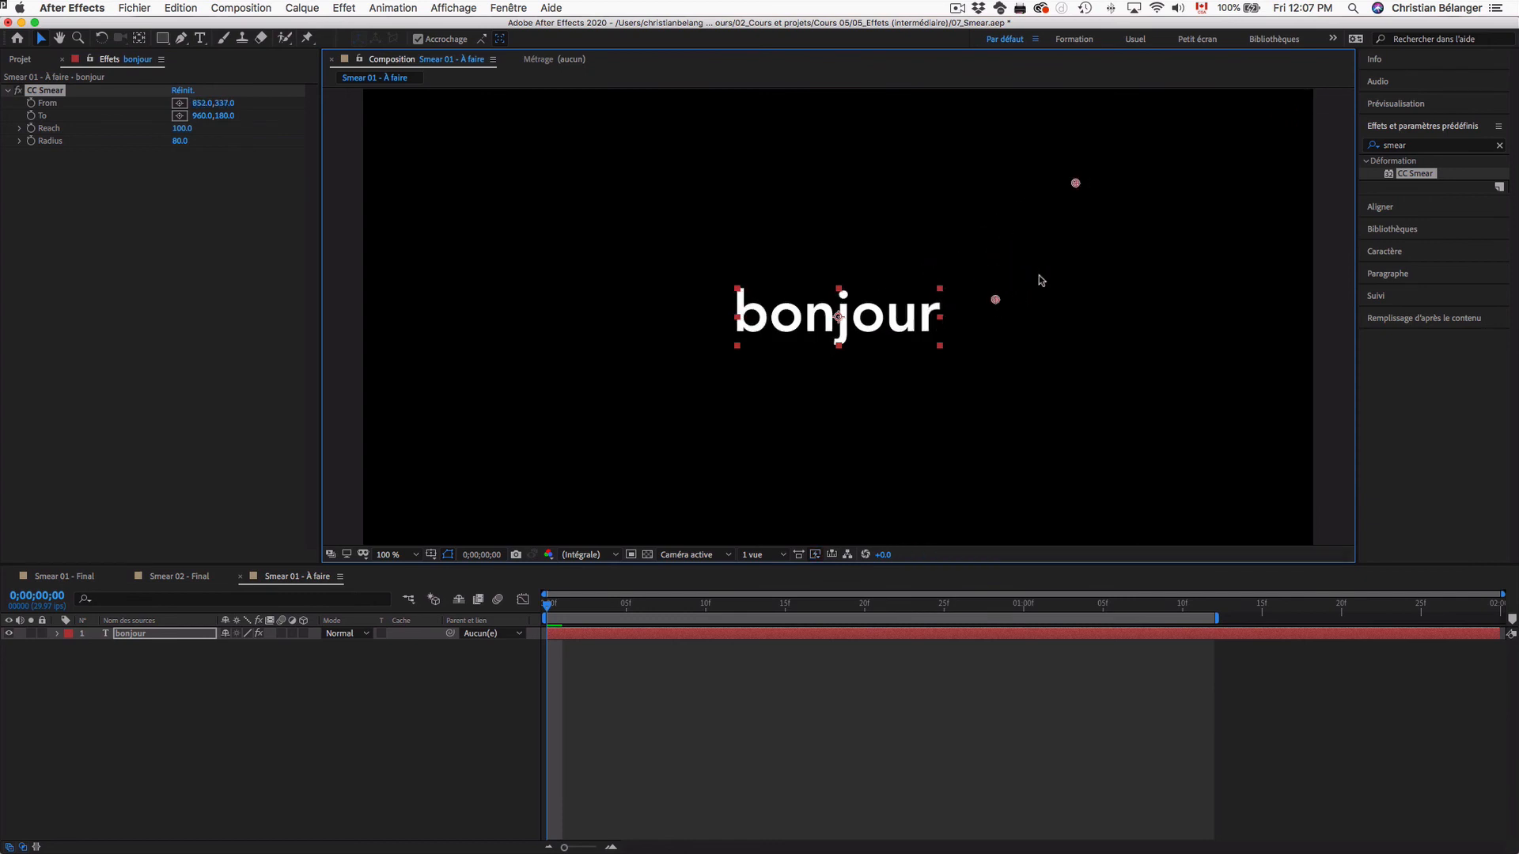
{"action": "mouse_move", "coordinate": [1075, 182]}
{"action": "left_mouse_down"}
{"action": "mouse_move", "coordinate": [831, 252]}
{"action": "mouse_move", "coordinate": [773, 238]}
{"action": "mouse_move", "coordinate": [1014, 239]}
{"action": "left_mouse_up"}
{"action": "mouse_move", "coordinate": [998, 302]}
{"action": "left_mouse_down"}
{"action": "mouse_move", "coordinate": [804, 281]}
{"action": "mouse_move", "coordinate": [732, 254]}
{"action": "mouse_move", "coordinate": [864, 278]}
{"action": "mouse_move", "coordinate": [934, 333]}
{"action": "mouse_move", "coordinate": [817, 261]}
{"action": "mouse_move", "coordinate": [767, 251]}
{"action": "mouse_move", "coordinate": [933, 336]}
{"action": "mouse_move", "coordinate": [832, 330]}
{"action": "mouse_move", "coordinate": [541, 184]}
{"action": "mouse_move", "coordinate": [586, 295]}
{"action": "mouse_move", "coordinate": [933, 340]}
{"action": "mouse_move", "coordinate": [1018, 338]}
{"action": "mouse_move", "coordinate": [1051, 316]}
{"action": "left_mouse_up"}
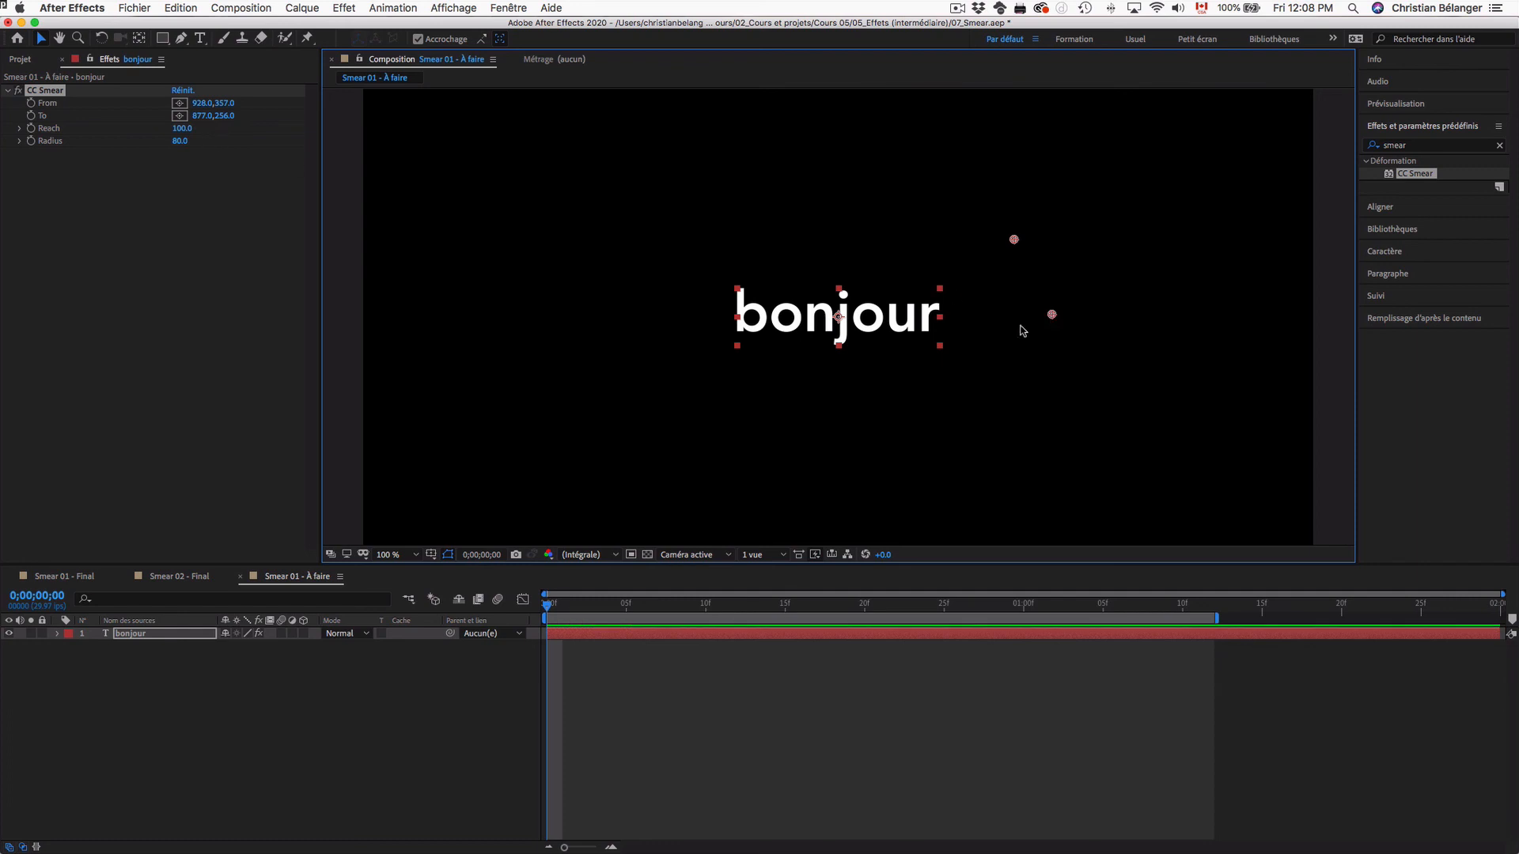
{"action": "left_click_drag", "start_coordinate": [1051, 317], "coordinate": [936, 340]}
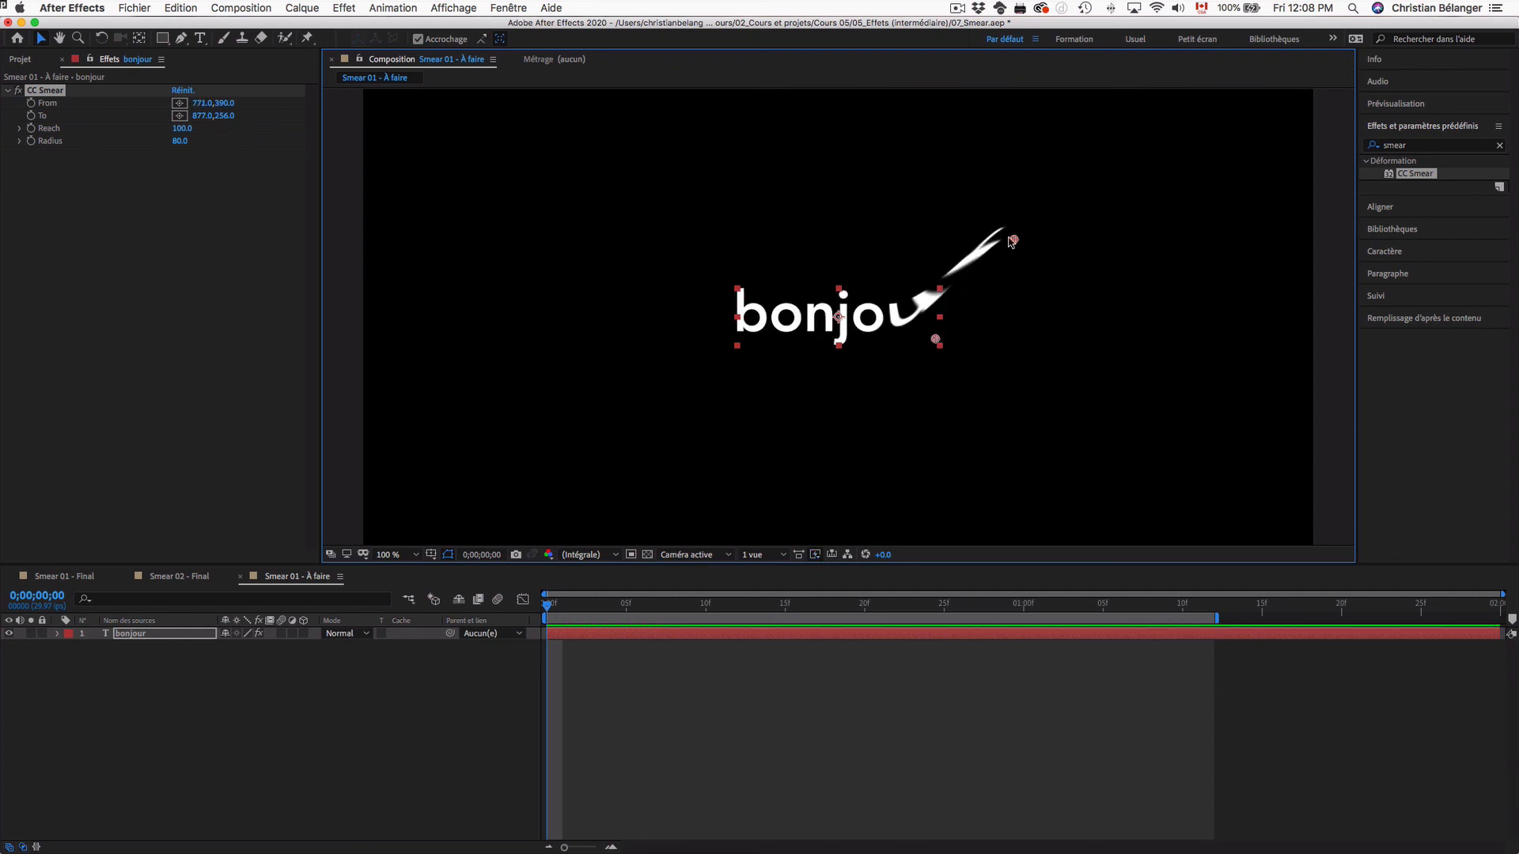
{"action": "mouse_move", "coordinate": [991, 245]}
{"action": "left_mouse_down"}
{"action": "mouse_move", "coordinate": [831, 245]}
{"action": "mouse_move", "coordinate": [895, 275]}
{"action": "left_mouse_up"}
{"action": "left_click_drag", "start_coordinate": [936, 340], "coordinate": [813, 385]}
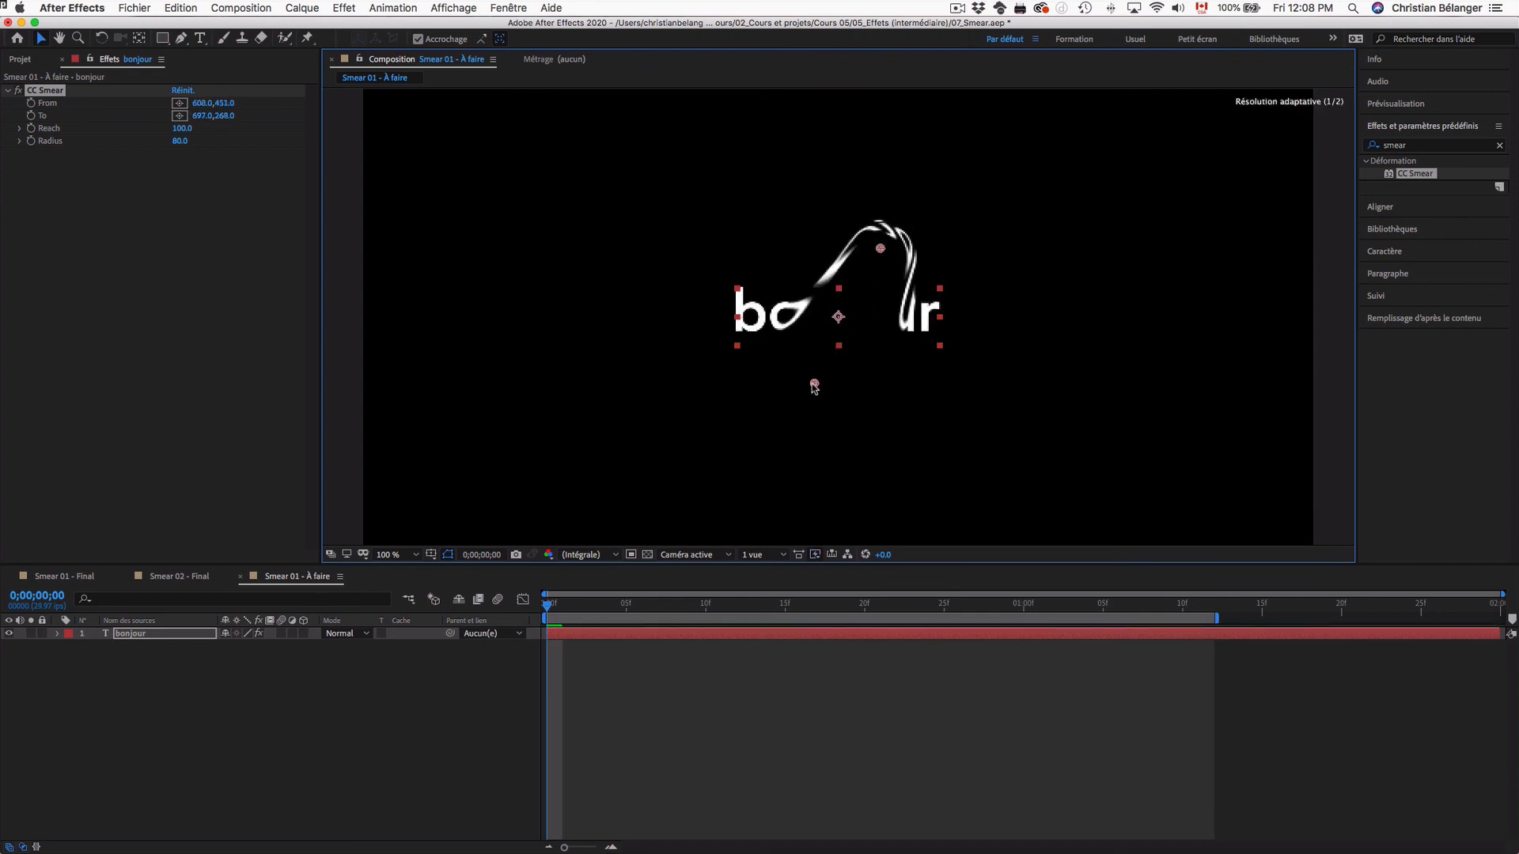
{"action": "mouse_move", "coordinate": [895, 234]}
{"action": "left_mouse_down"}
{"action": "mouse_move", "coordinate": [953, 300]}
{"action": "mouse_move", "coordinate": [968, 348]}
{"action": "left_mouse_up"}
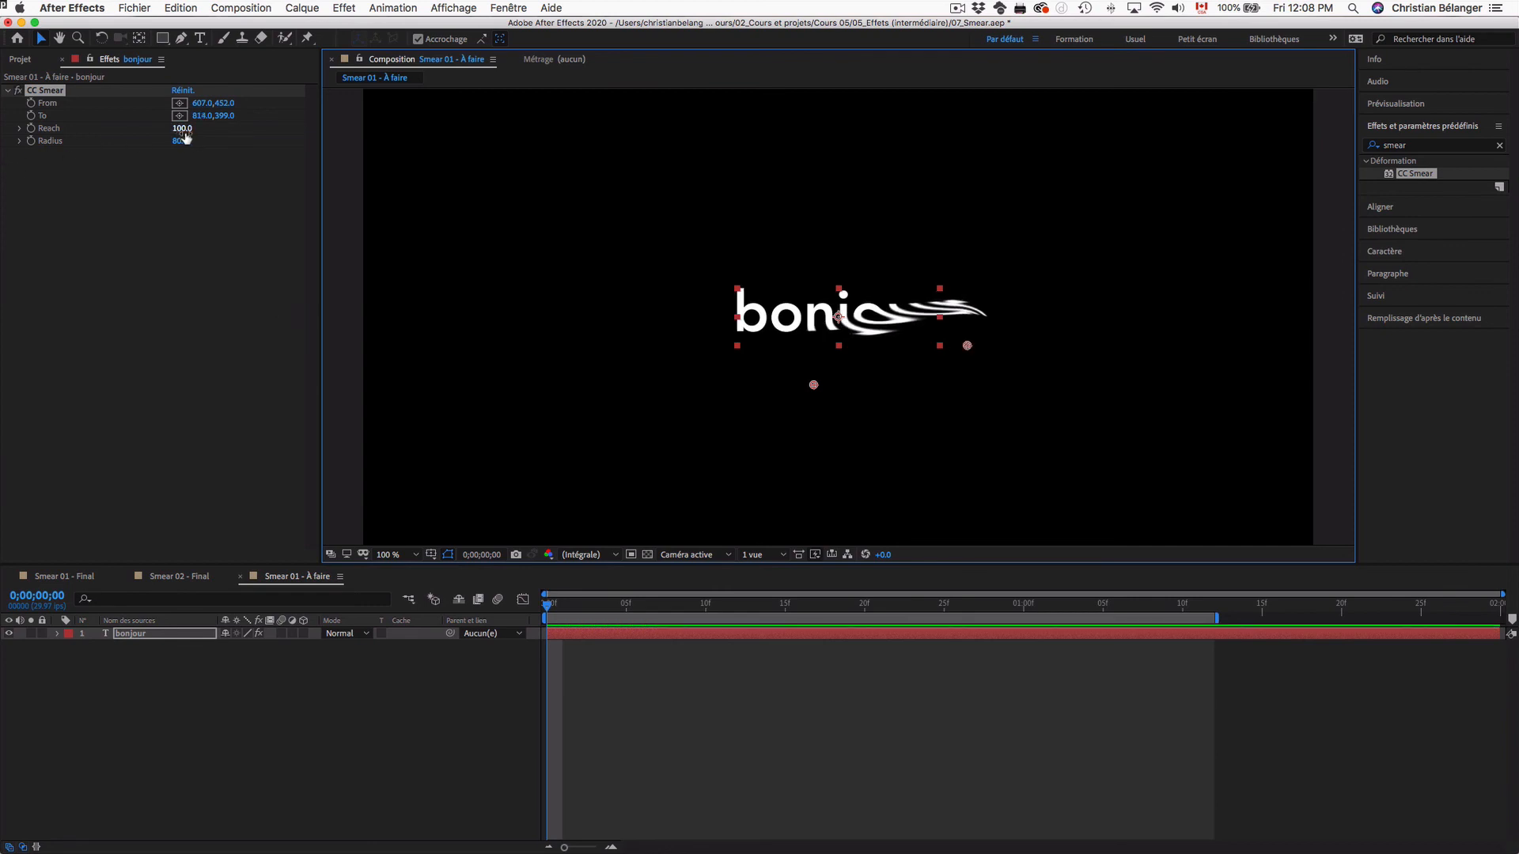
Try a CC Smear Reach of -104, undo it, and set the Radius to 0.
{"action": "mouse_move", "coordinate": [182, 128]}
{"action": "left_mouse_down"}
{"action": "mouse_move", "coordinate": [75, 125]}
{"action": "mouse_move", "coordinate": [408, 135]}
{"action": "mouse_move", "coordinate": [55, 129]}
{"action": "left_mouse_up"}
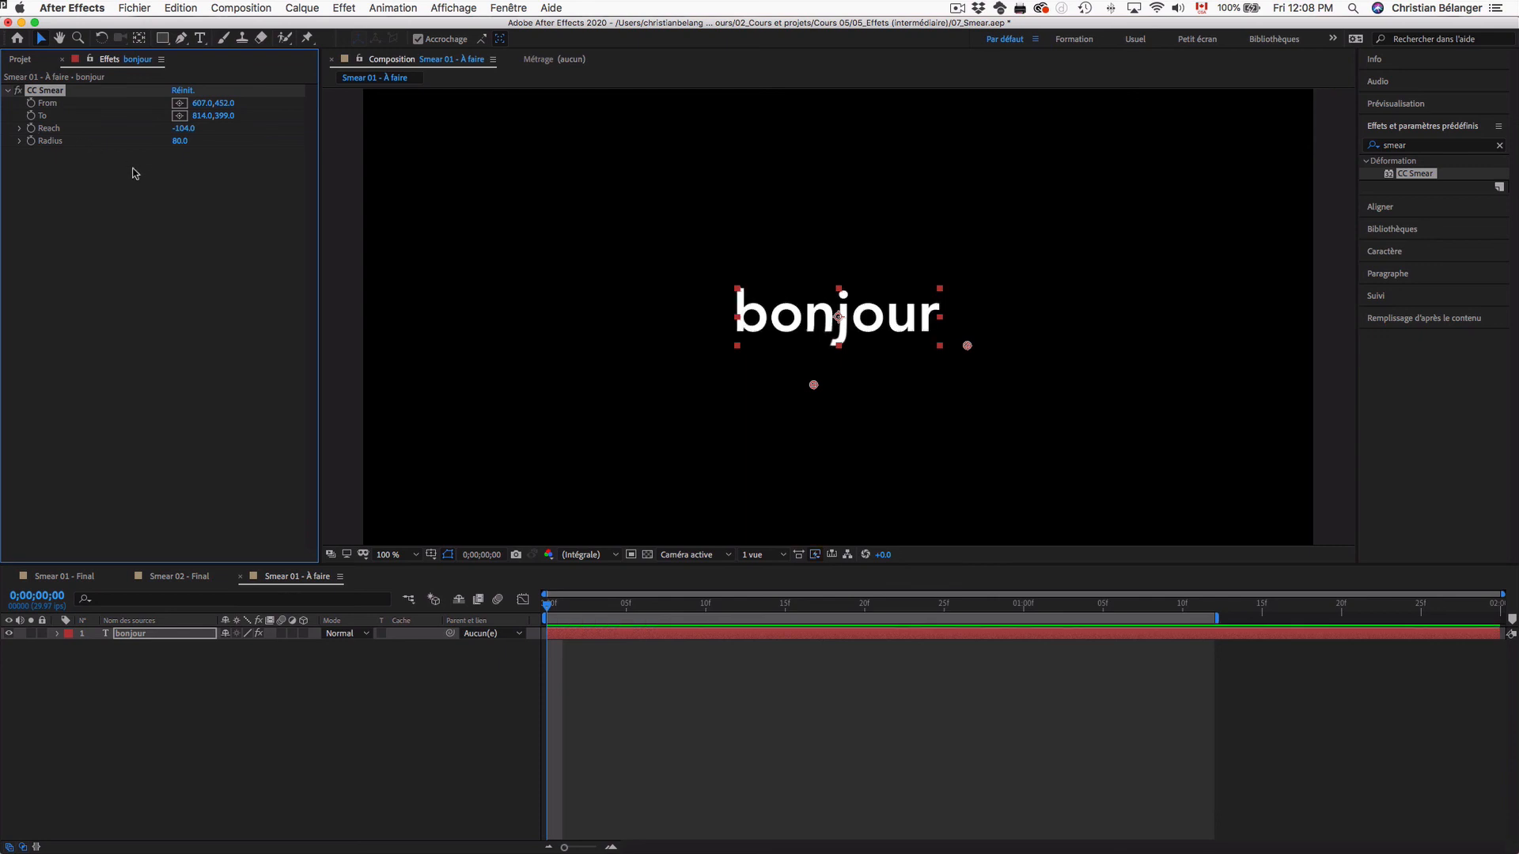
{"action": "key", "text": "super+z"}
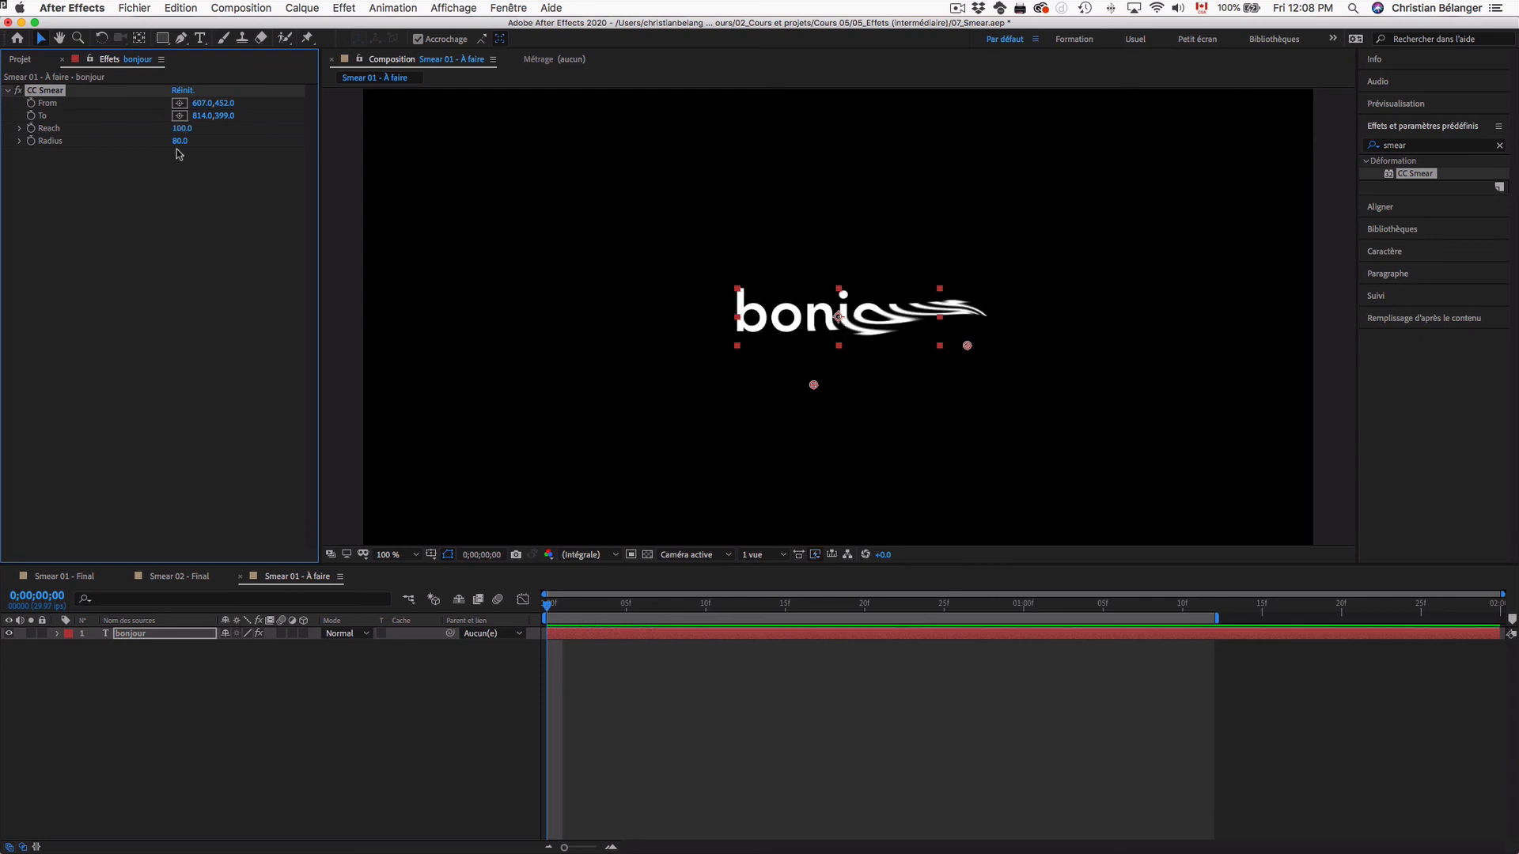
{"action": "mouse_move", "coordinate": [180, 140]}
{"action": "left_mouse_down"}
{"action": "mouse_move", "coordinate": [929, 152]}
{"action": "mouse_move", "coordinate": [34, 190]}
{"action": "left_mouse_up"}
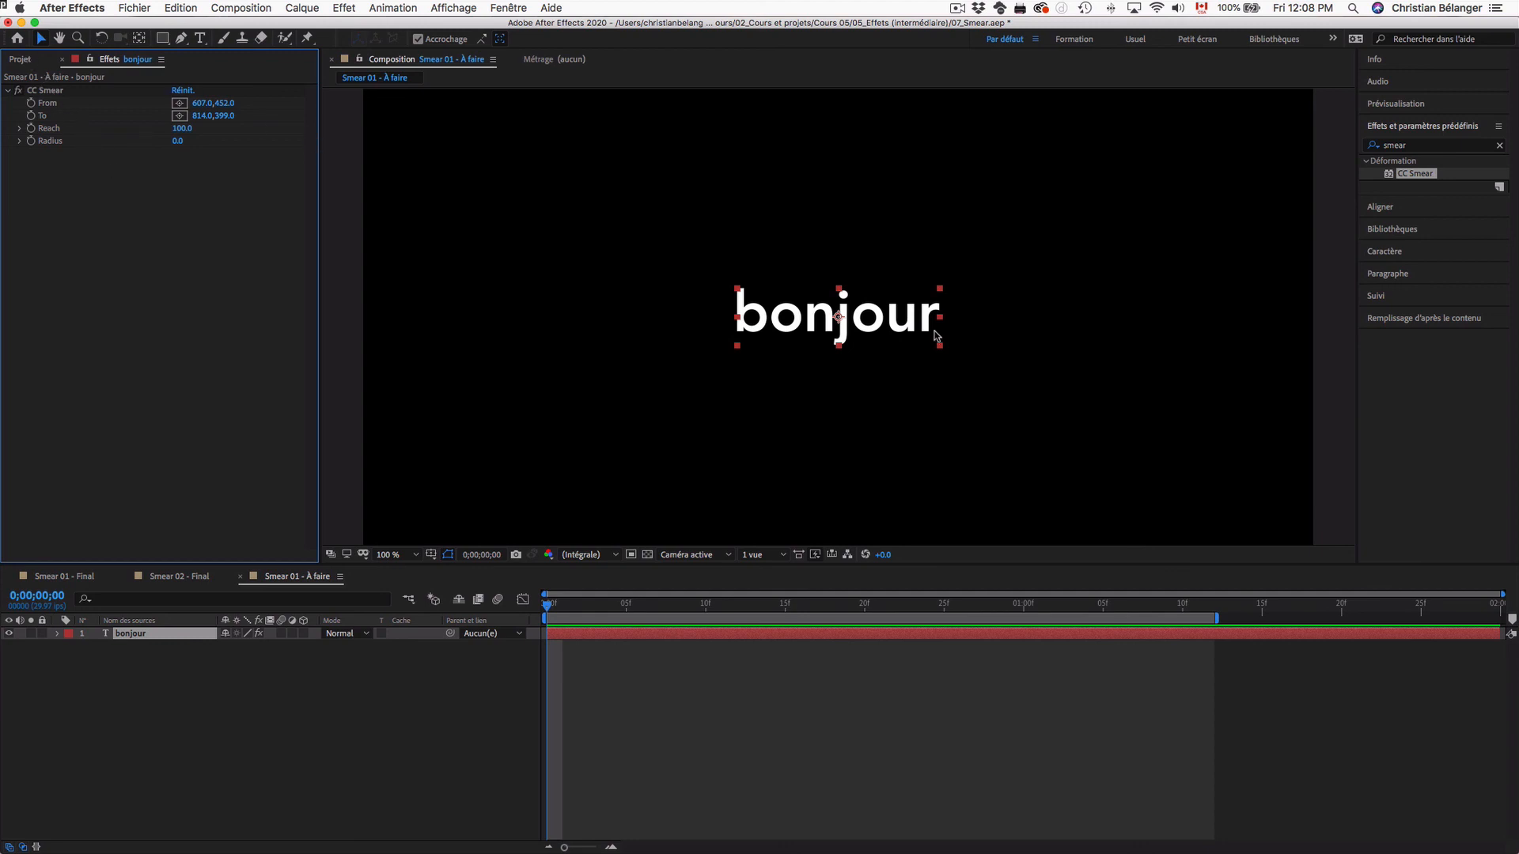
Close the Smear project without saving and open 08_Flo Motion.aep.
{"action": "key", "text": "super+alt+n"}
{"action": "left_click", "coordinate": [743, 467]}
{"action": "key", "text": "super+Tab"}
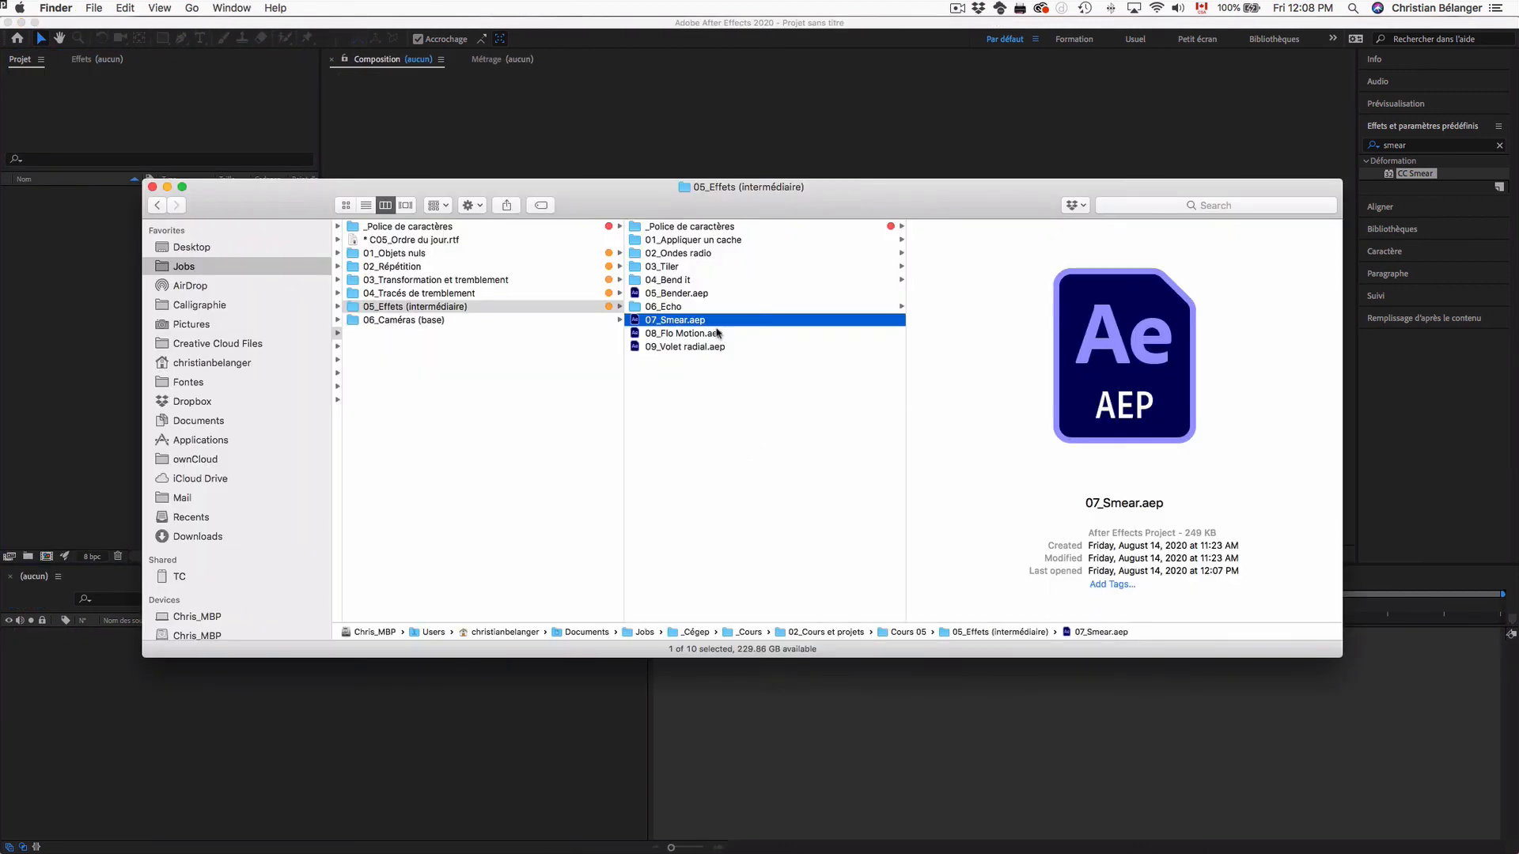
{"action": "double_click", "coordinate": [699, 337]}
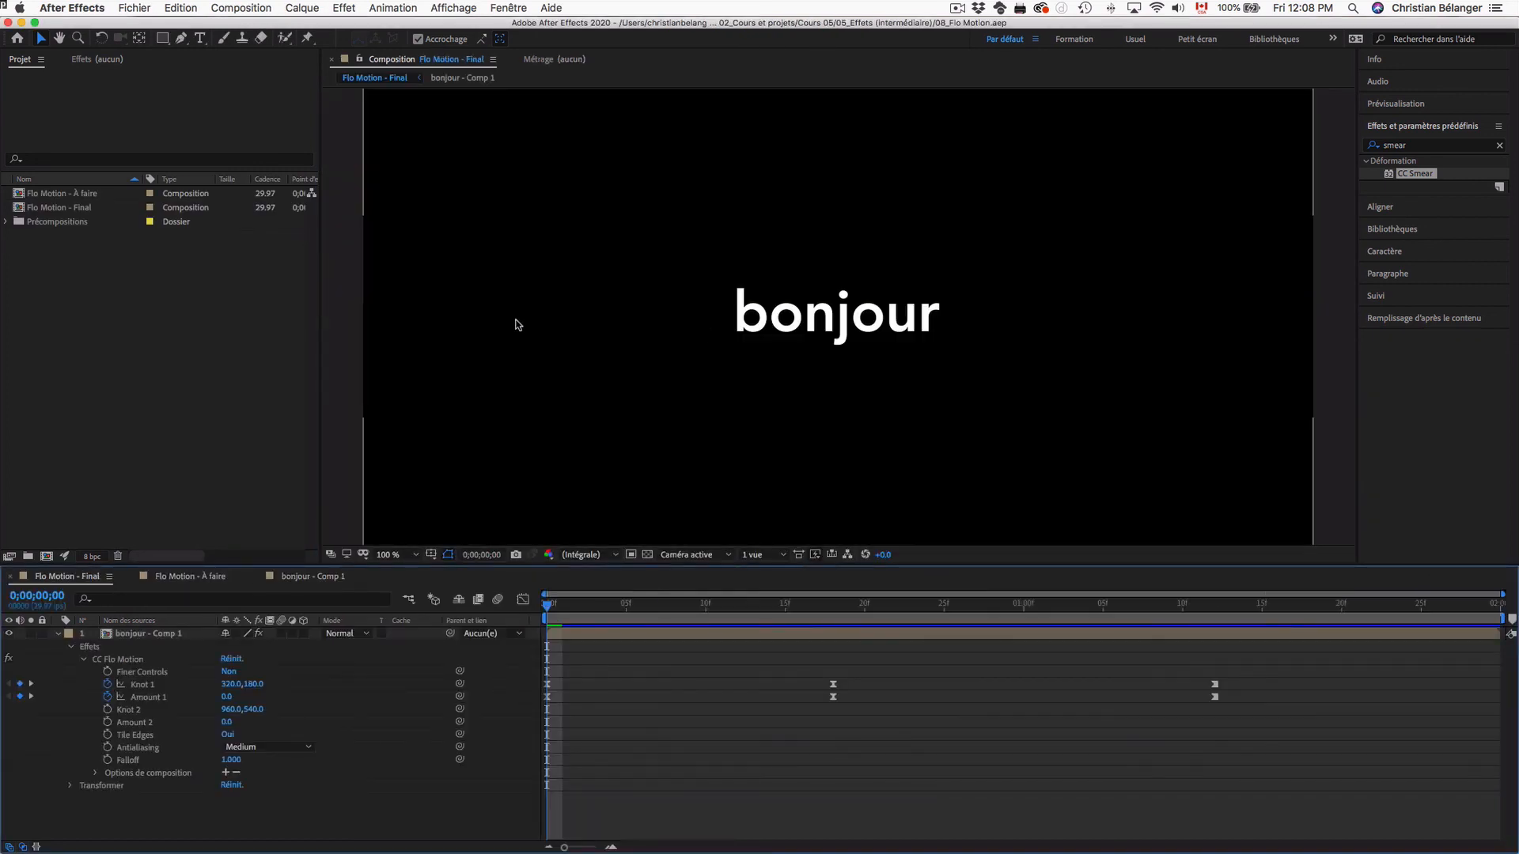
Play back and scrub the Flo Motion - Final composition to examine its CC Flo Motion animation.
{"action": "key", "text": "space"}
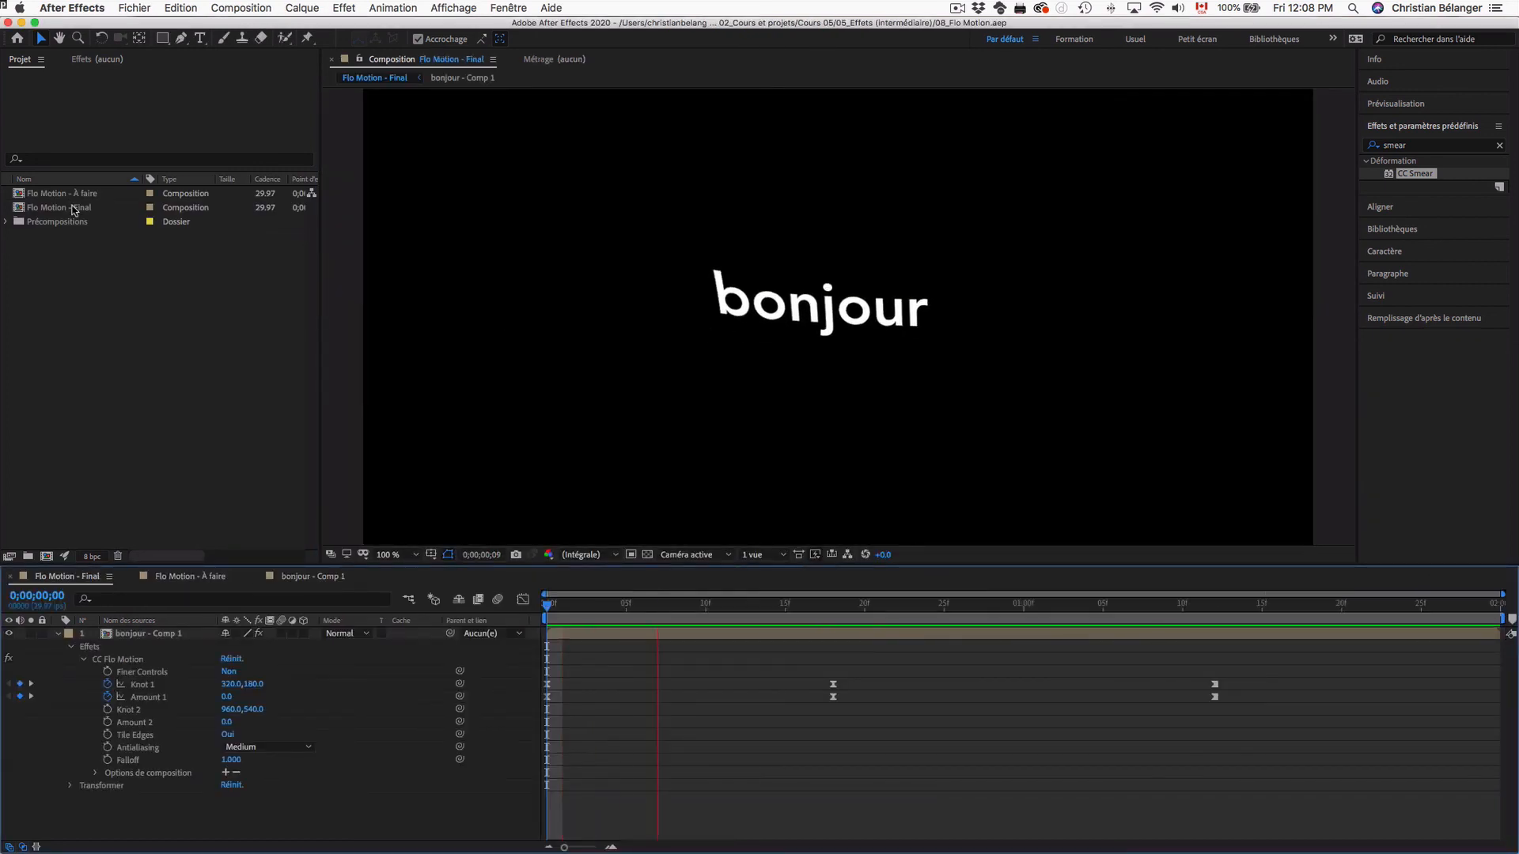
{"action": "key", "text": "space"}
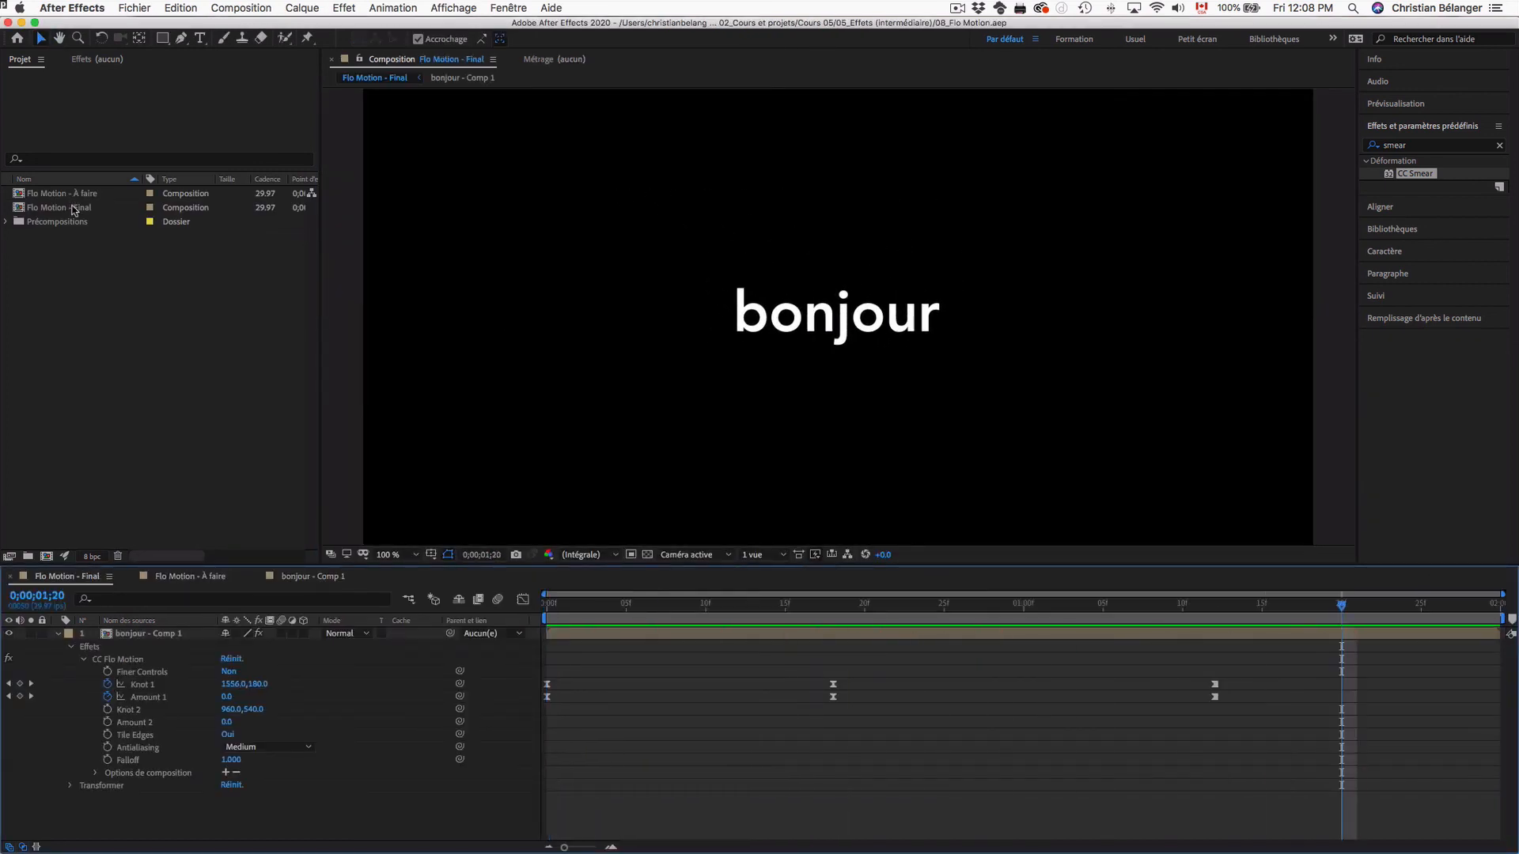
{"action": "left_click", "coordinate": [578, 608]}
{"action": "left_click_drag", "start_coordinate": [621, 611], "coordinate": [656, 619]}
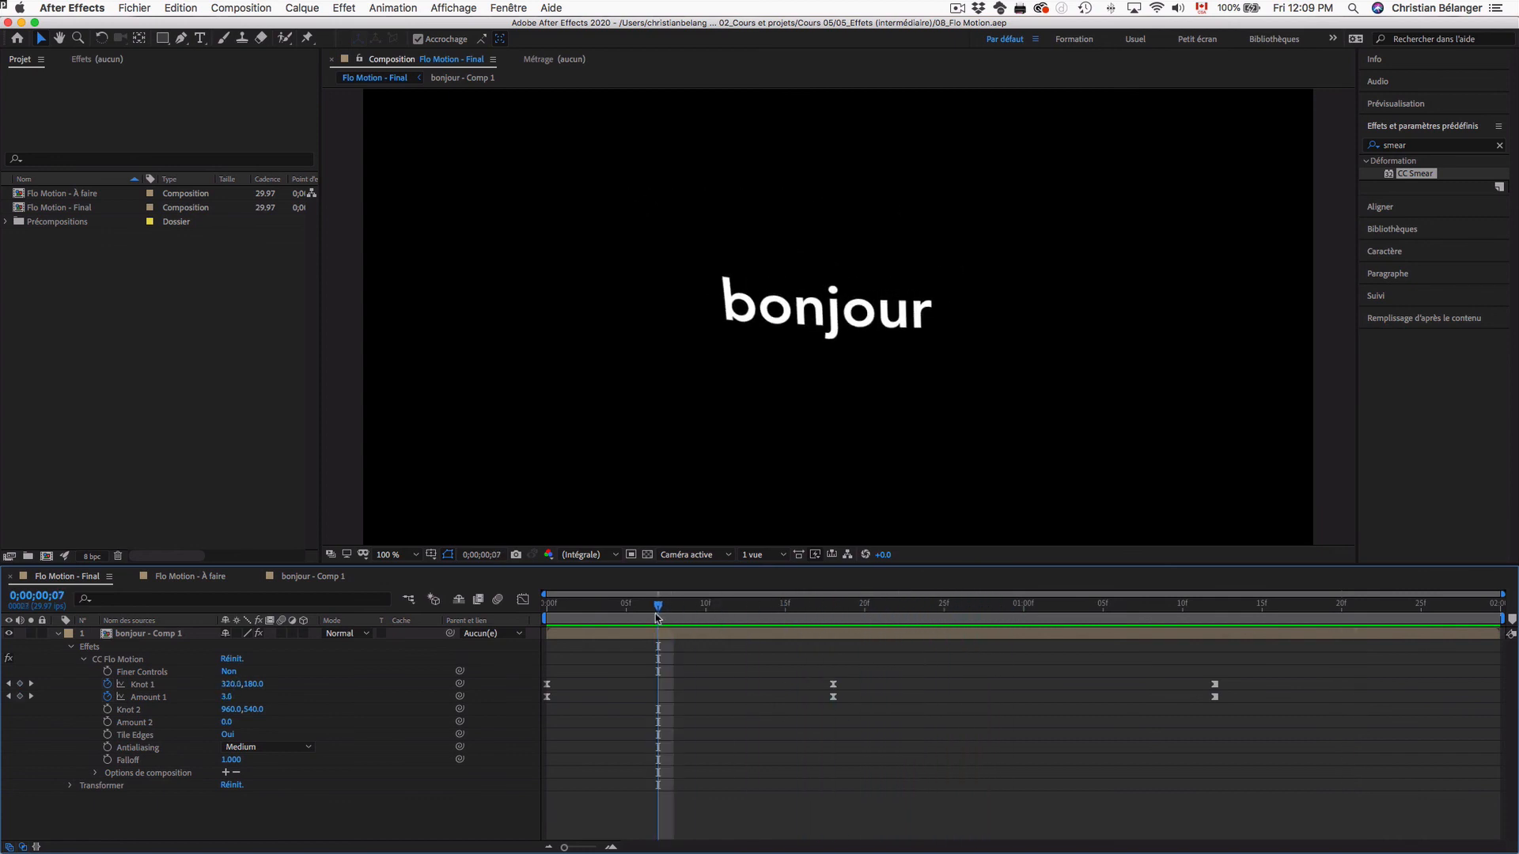
Open Flo Motion - À faire and apply CC Flo Motion to the bonjour text layer with Amount 1 at 29.
{"action": "double_click", "coordinate": [53, 194]}
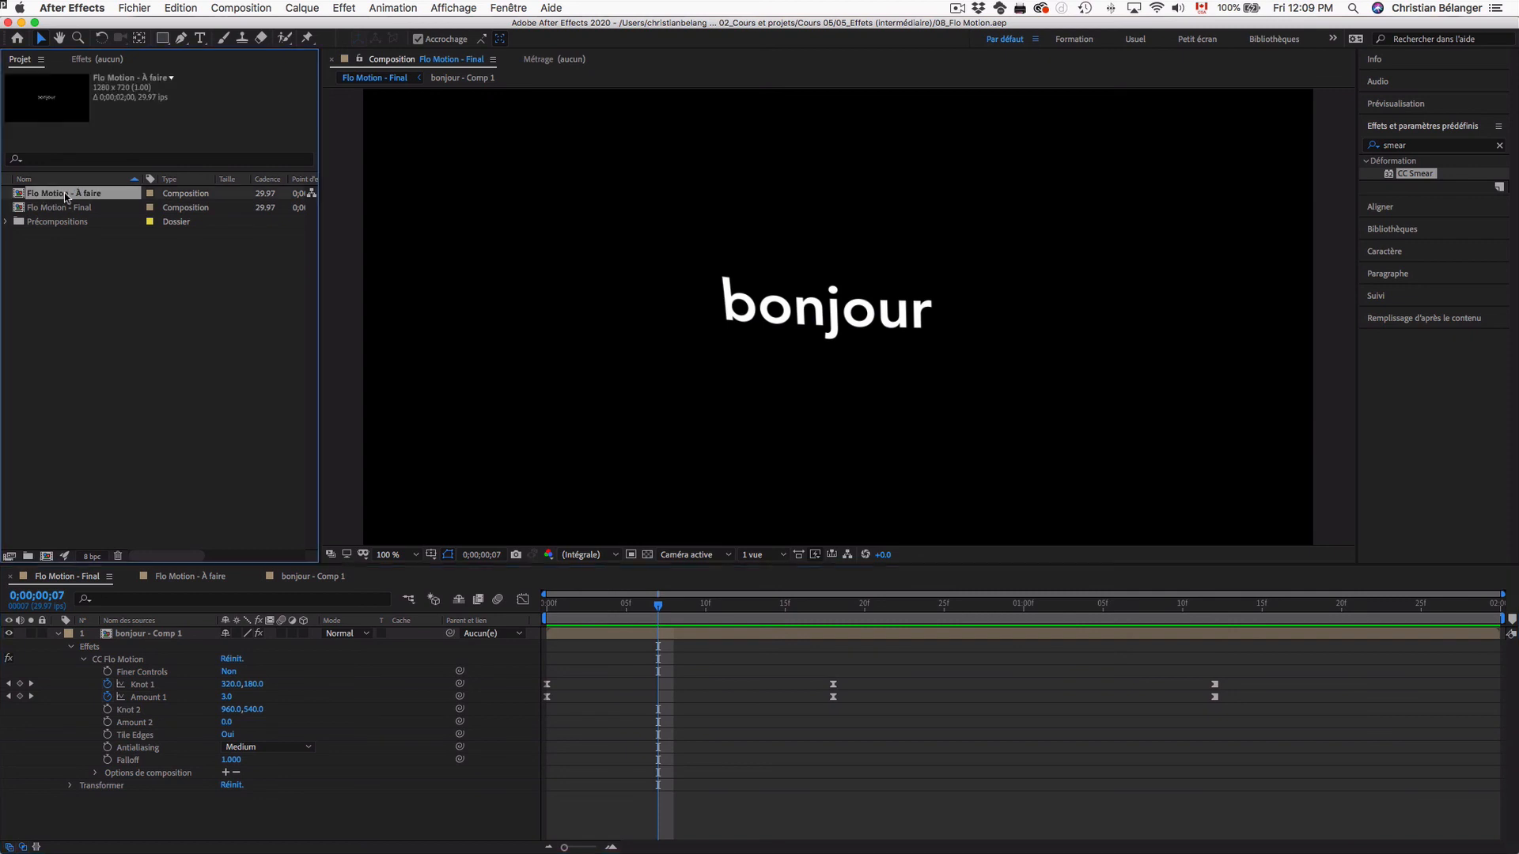
{"action": "left_click", "coordinate": [1429, 149]}
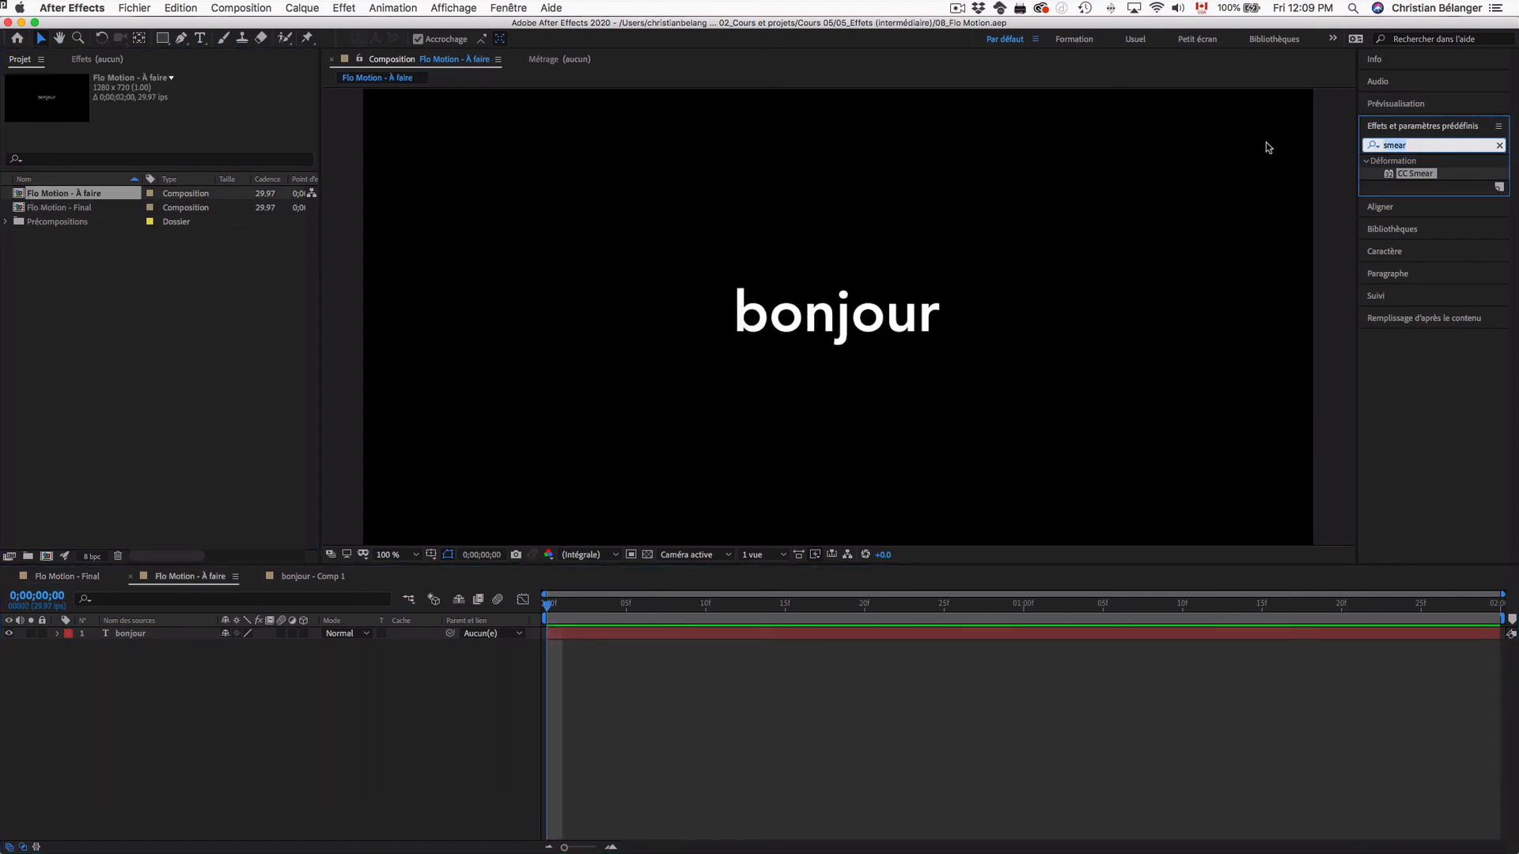
{"action": "type", "text": "flo mo"}
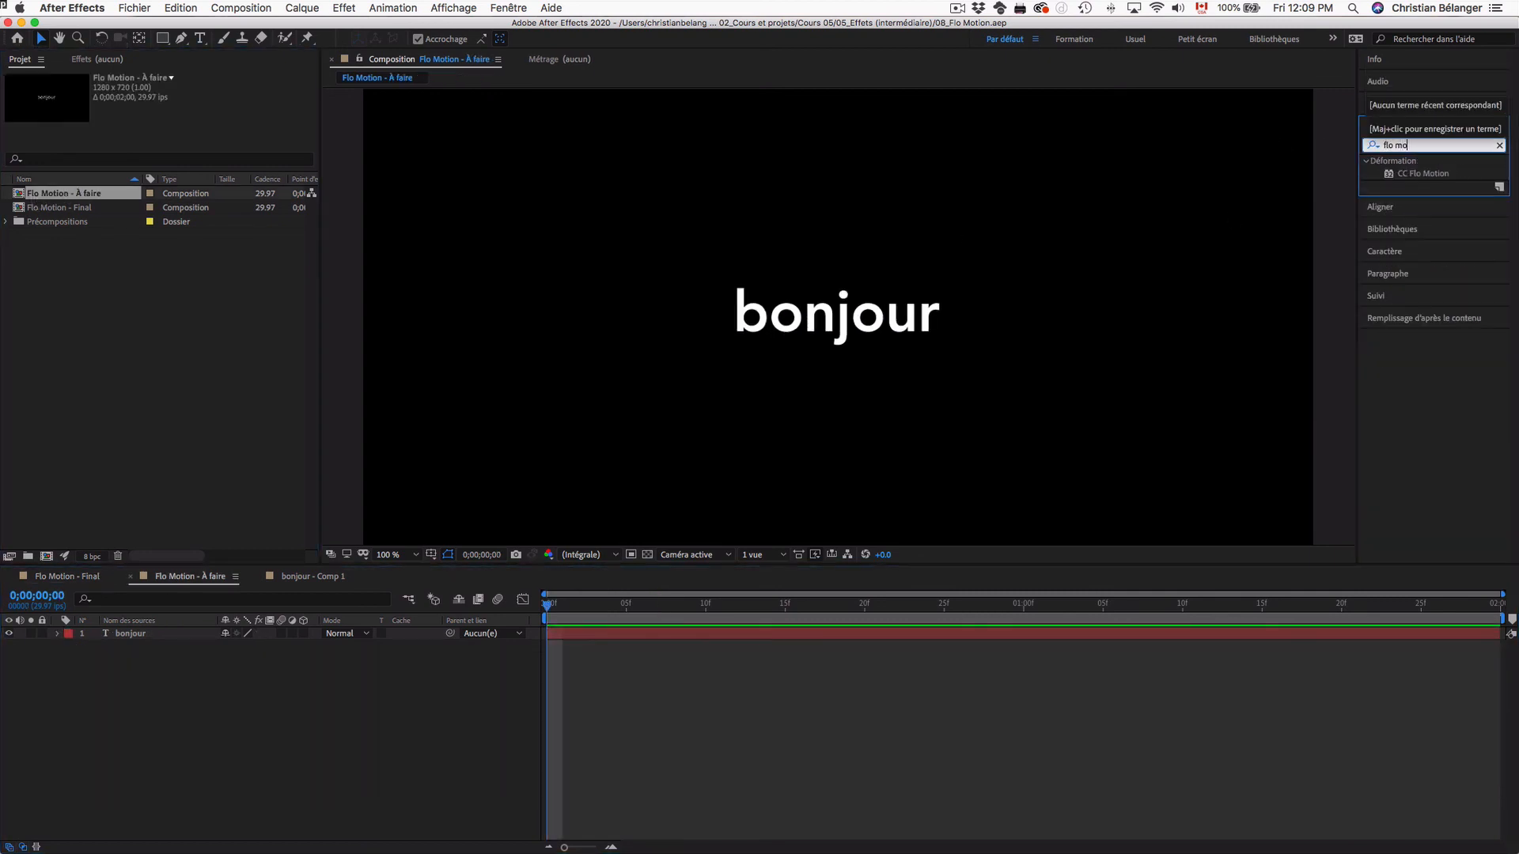
{"action": "left_click_drag", "start_coordinate": [1392, 174], "coordinate": [887, 310]}
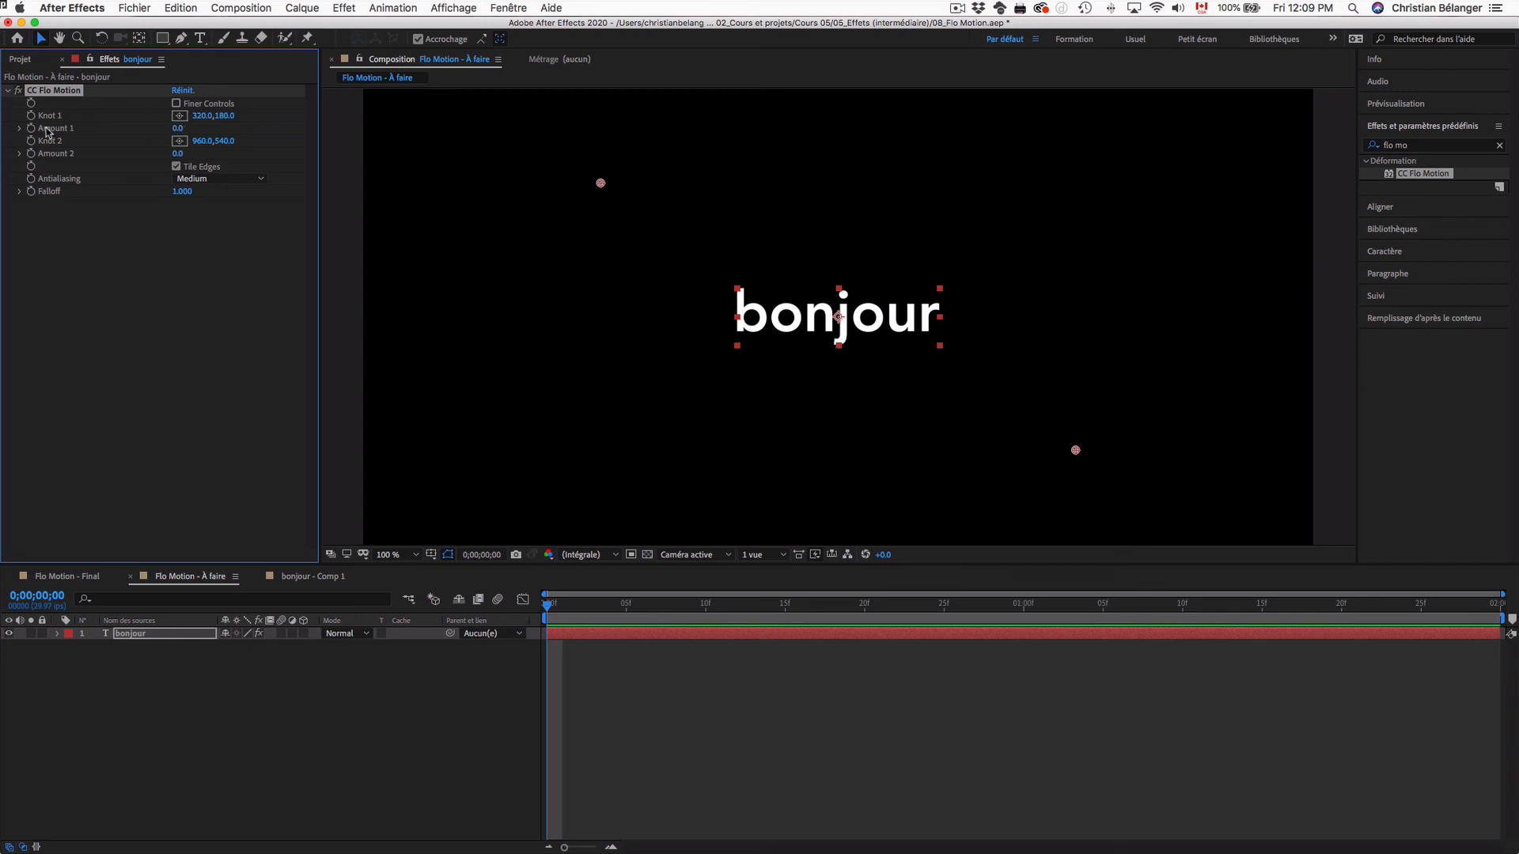
{"action": "left_click_drag", "start_coordinate": [177, 128], "coordinate": [198, 133]}
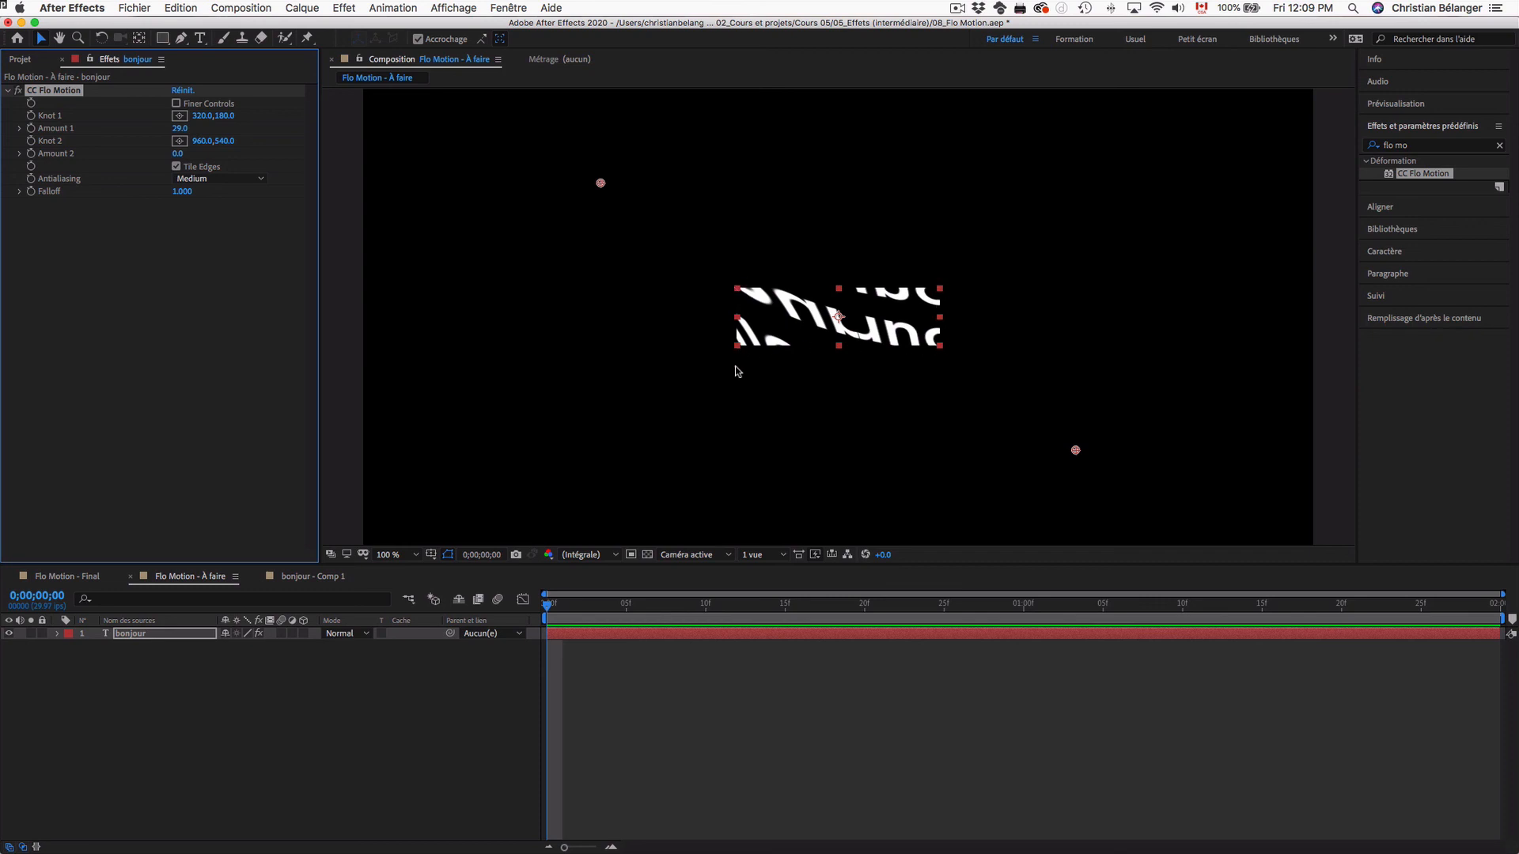
Remove CC Flo Motion from the bonjour text layer and precompose the layer as bonjour - Comp 2.
{"action": "key", "text": "Delete"}
{"action": "right_click", "coordinate": [159, 638]}
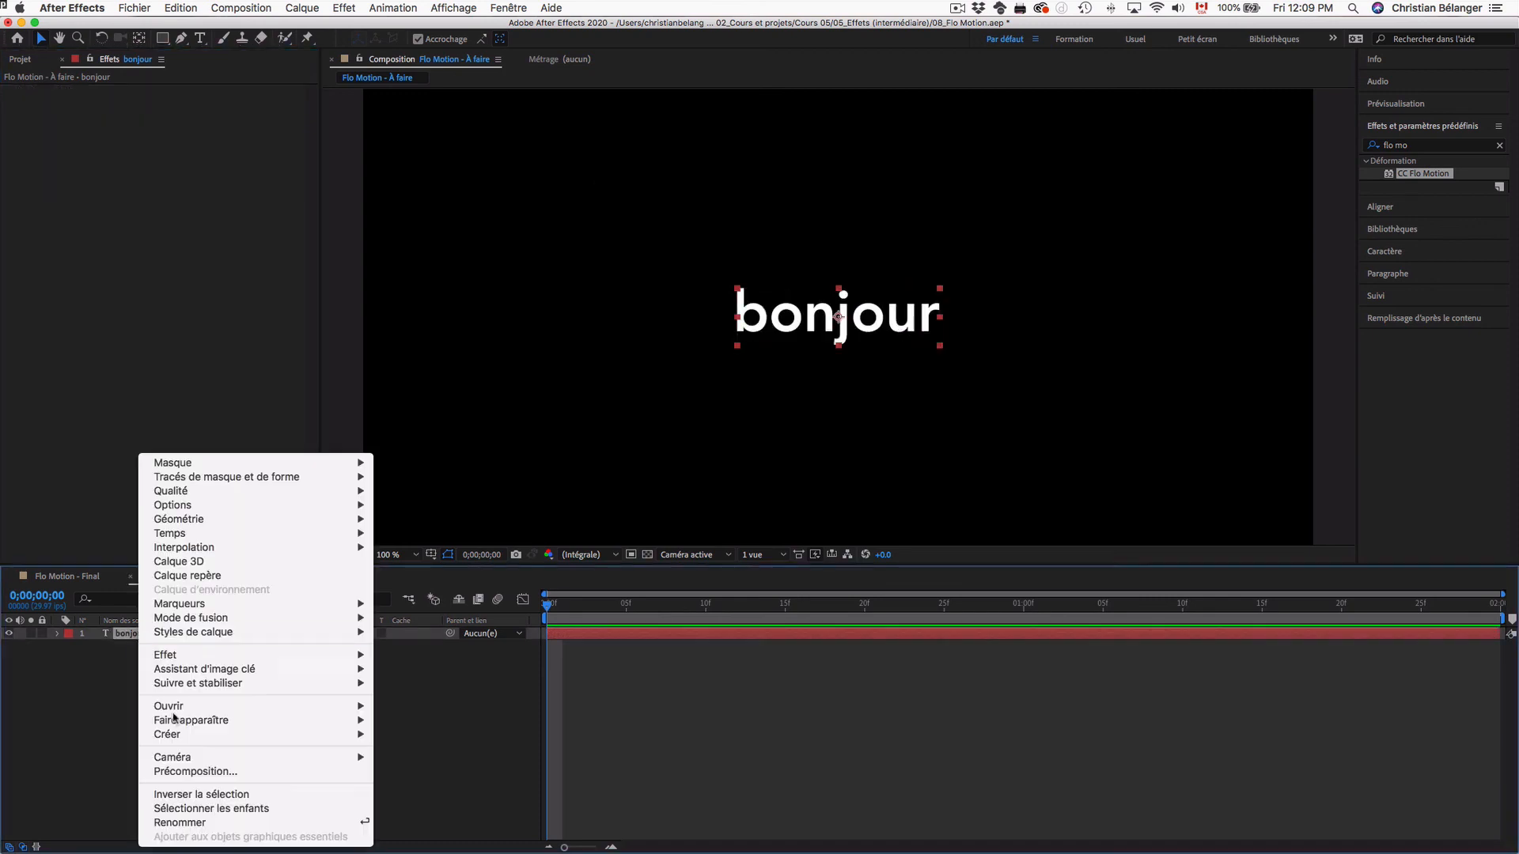
{"action": "left_click", "coordinate": [193, 771]}
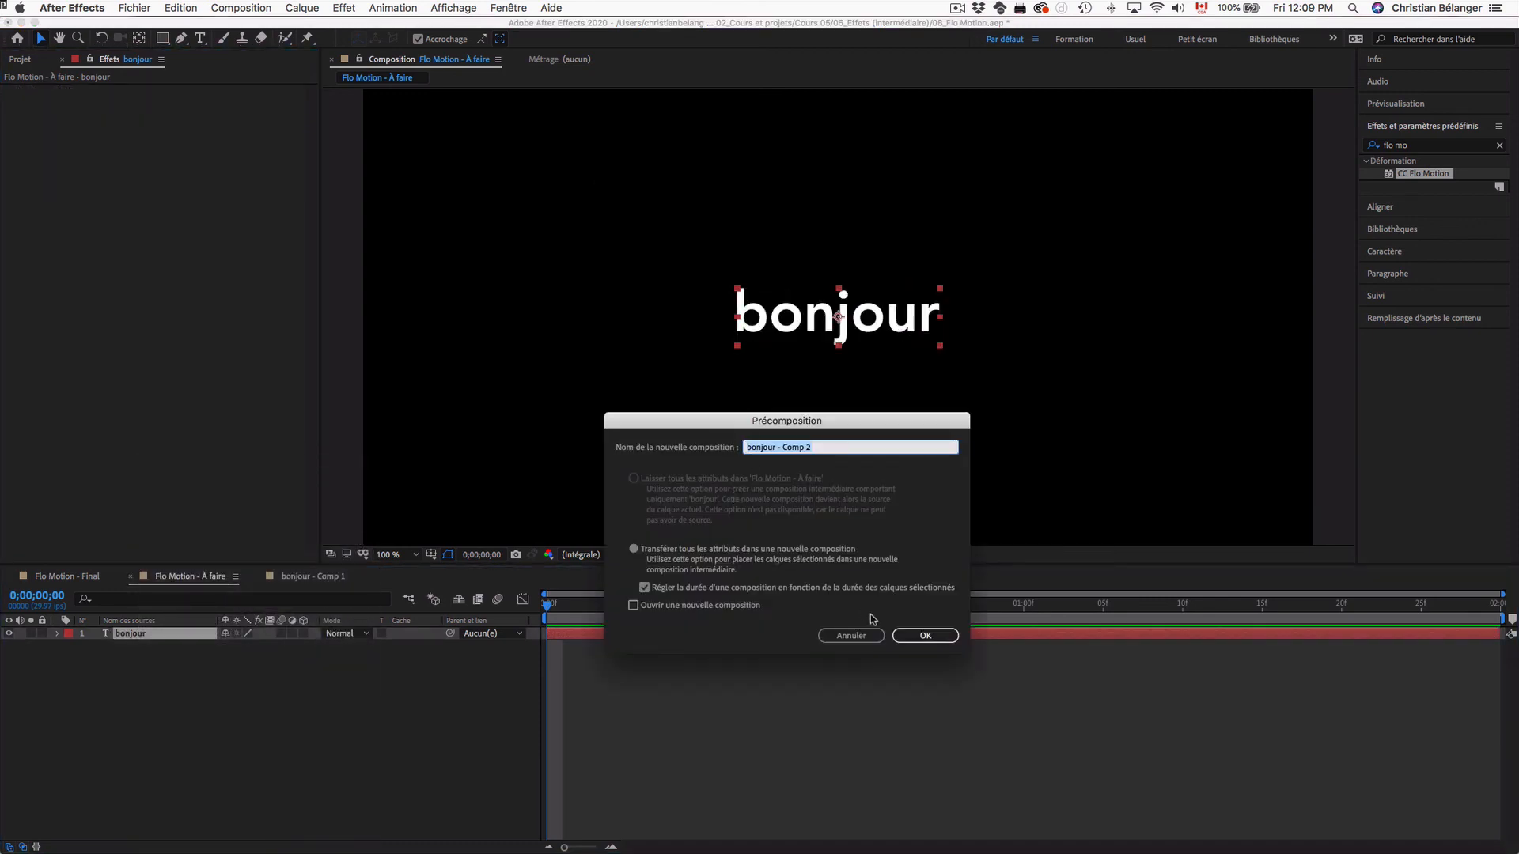
{"action": "left_click", "coordinate": [925, 635]}
Apply CC Flo Motion to the bonjour - Comp 2 layer and vary Amount 1 to test the distortion.
{"action": "key", "text": "comma"}
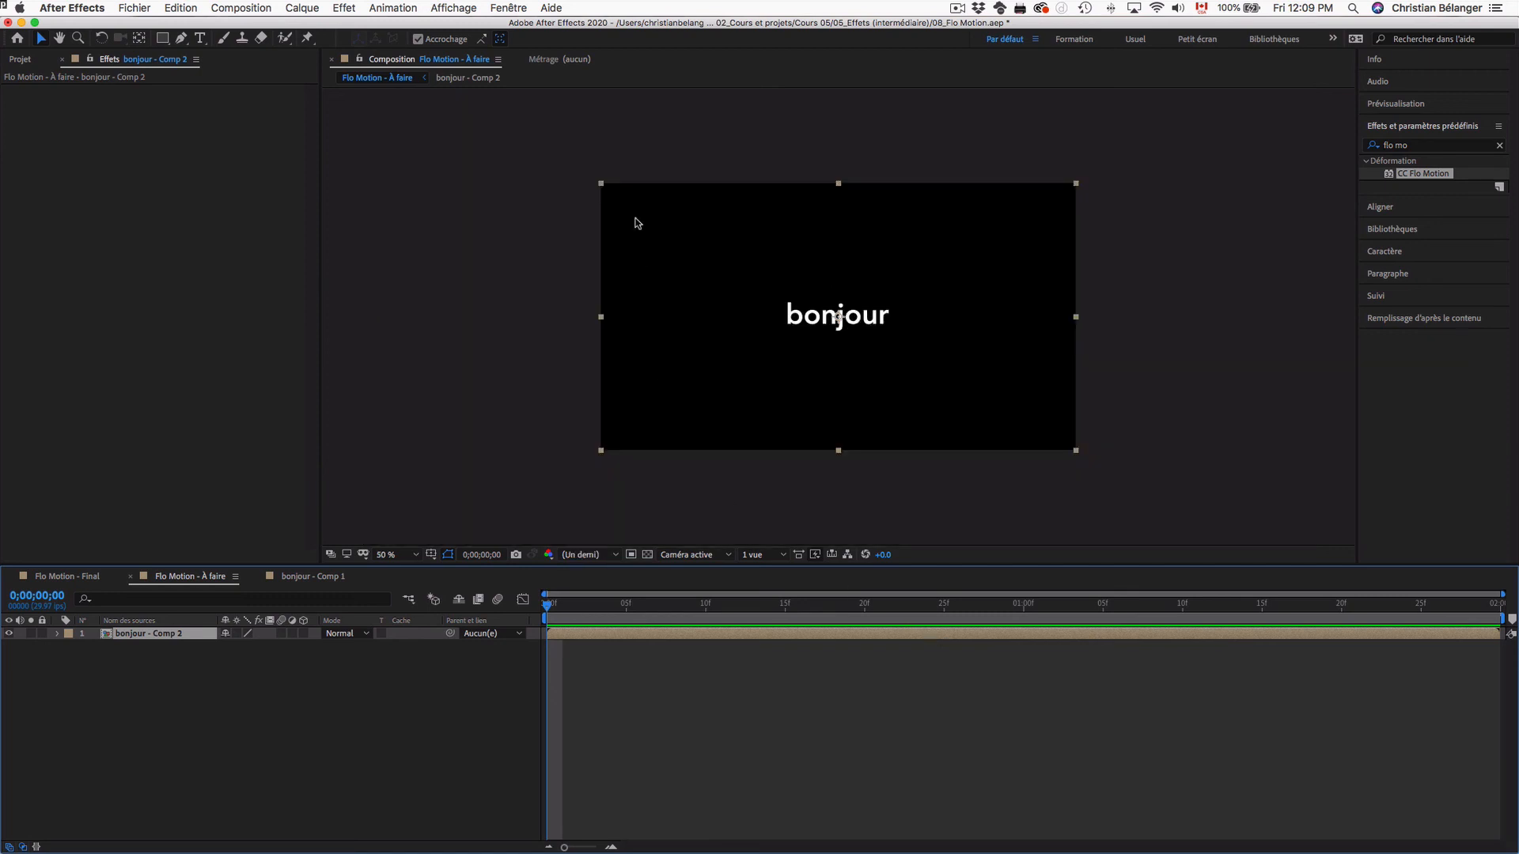
{"action": "left_click_drag", "start_coordinate": [1386, 176], "coordinate": [818, 329]}
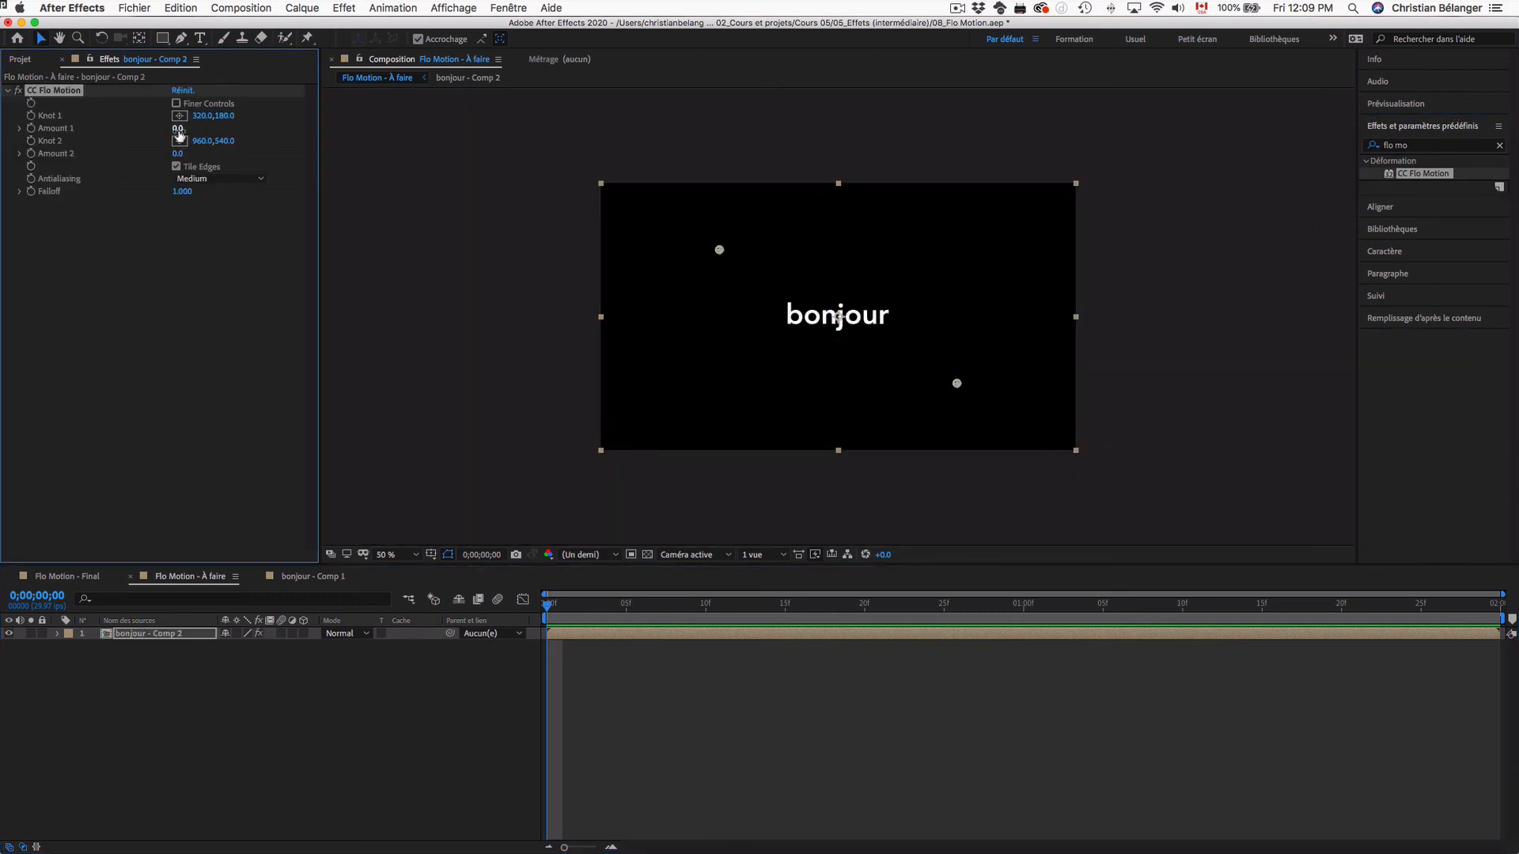
{"action": "mouse_move", "coordinate": [179, 128]}
{"action": "left_mouse_down"}
{"action": "mouse_move", "coordinate": [265, 127]}
{"action": "mouse_move", "coordinate": [208, 130]}
{"action": "left_mouse_up"}
{"action": "left_click_drag", "start_coordinate": [126, 132], "coordinate": [178, 132]}
Undo the precomposition and reapply CC Flo Motion directly to the bonjour text layer with Amount 1 at 15.
{"action": "key", "text": "Delete"}
{"action": "key", "text": "super+z"}
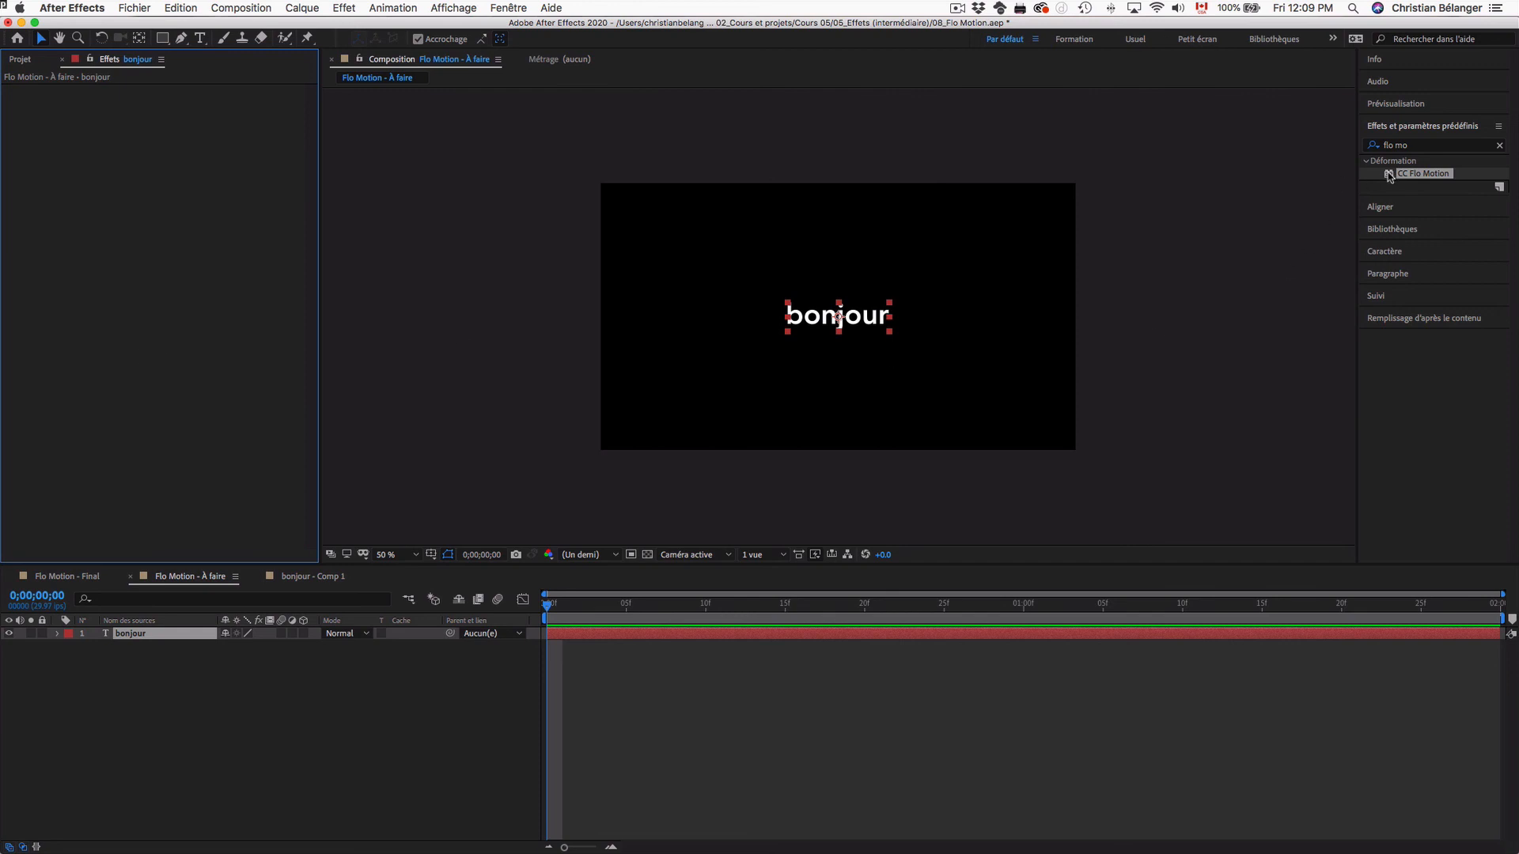
{"action": "left_click_drag", "start_coordinate": [1388, 174], "coordinate": [878, 320]}
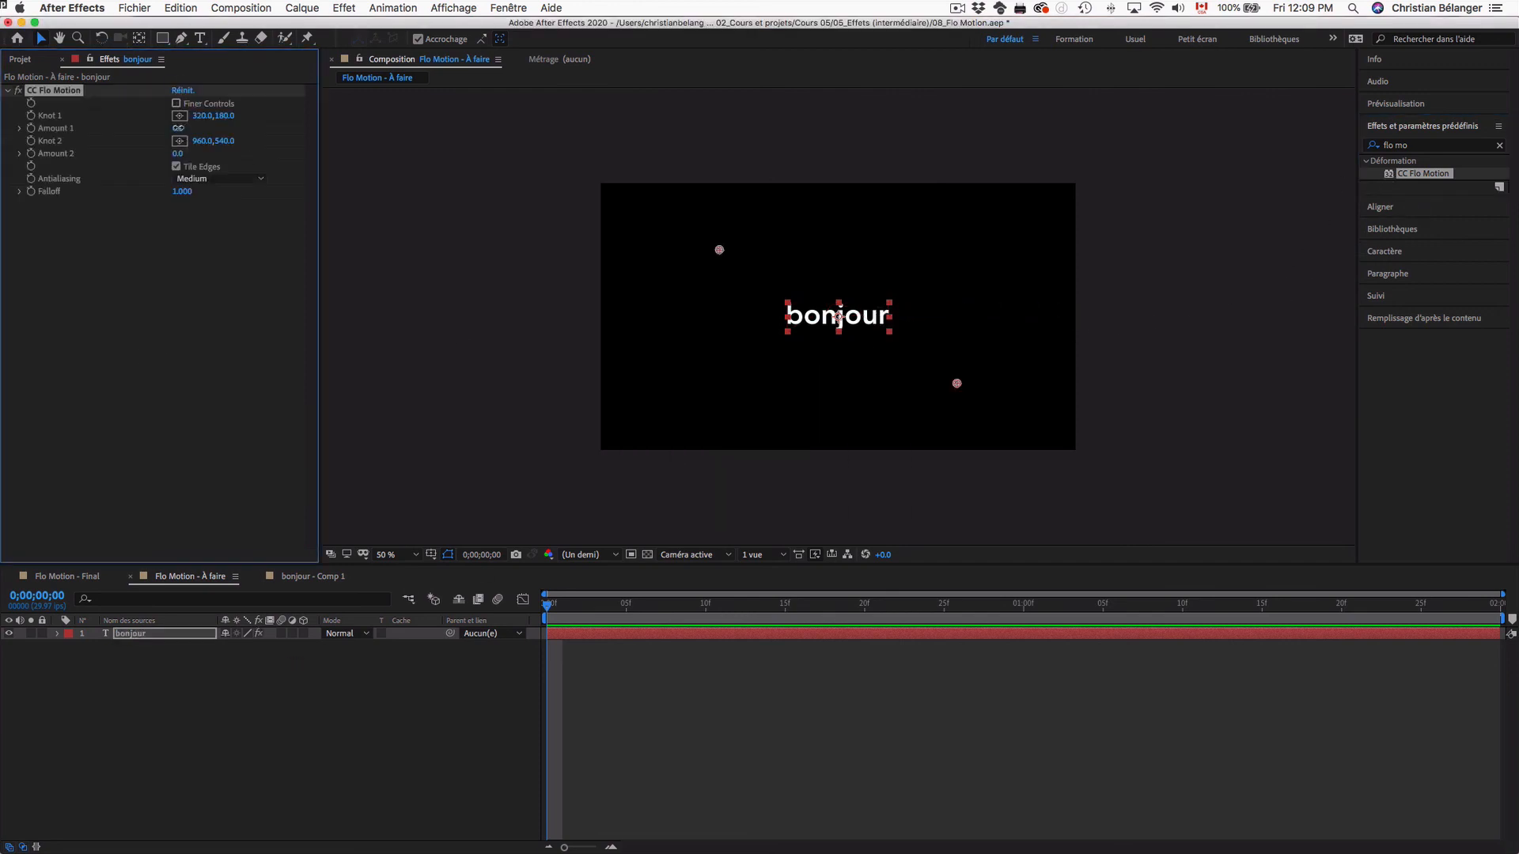
{"action": "left_click_drag", "start_coordinate": [178, 128], "coordinate": [190, 128]}
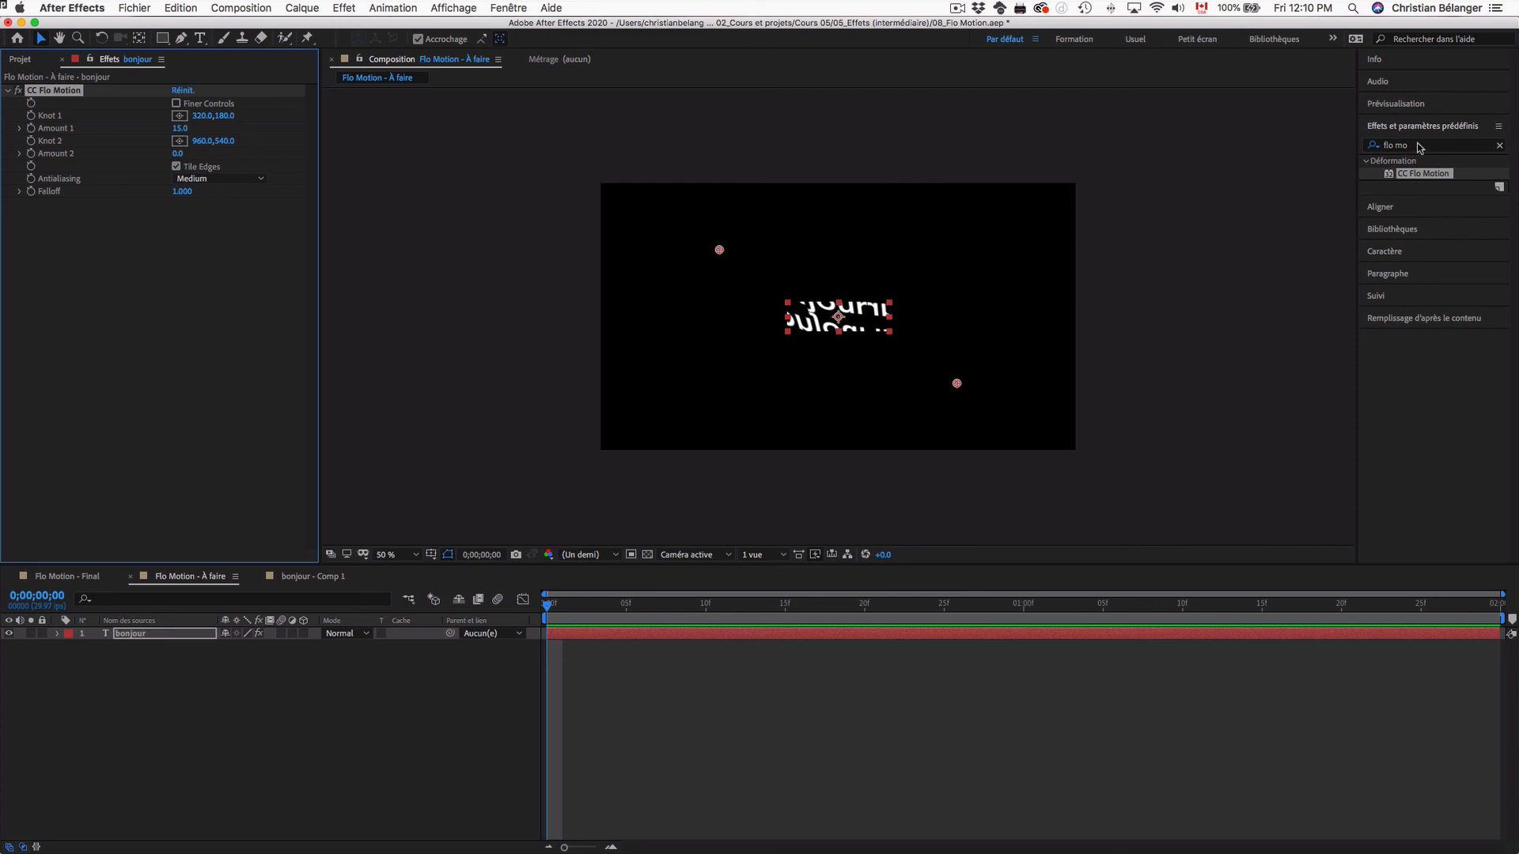
Try the Limites de croissance effect on the bonjour layer, placing it above CC Flo Motion and varying its pixels value.
{"action": "left_click", "coordinate": [1360, 147]}
{"action": "type", "text": "limites"}
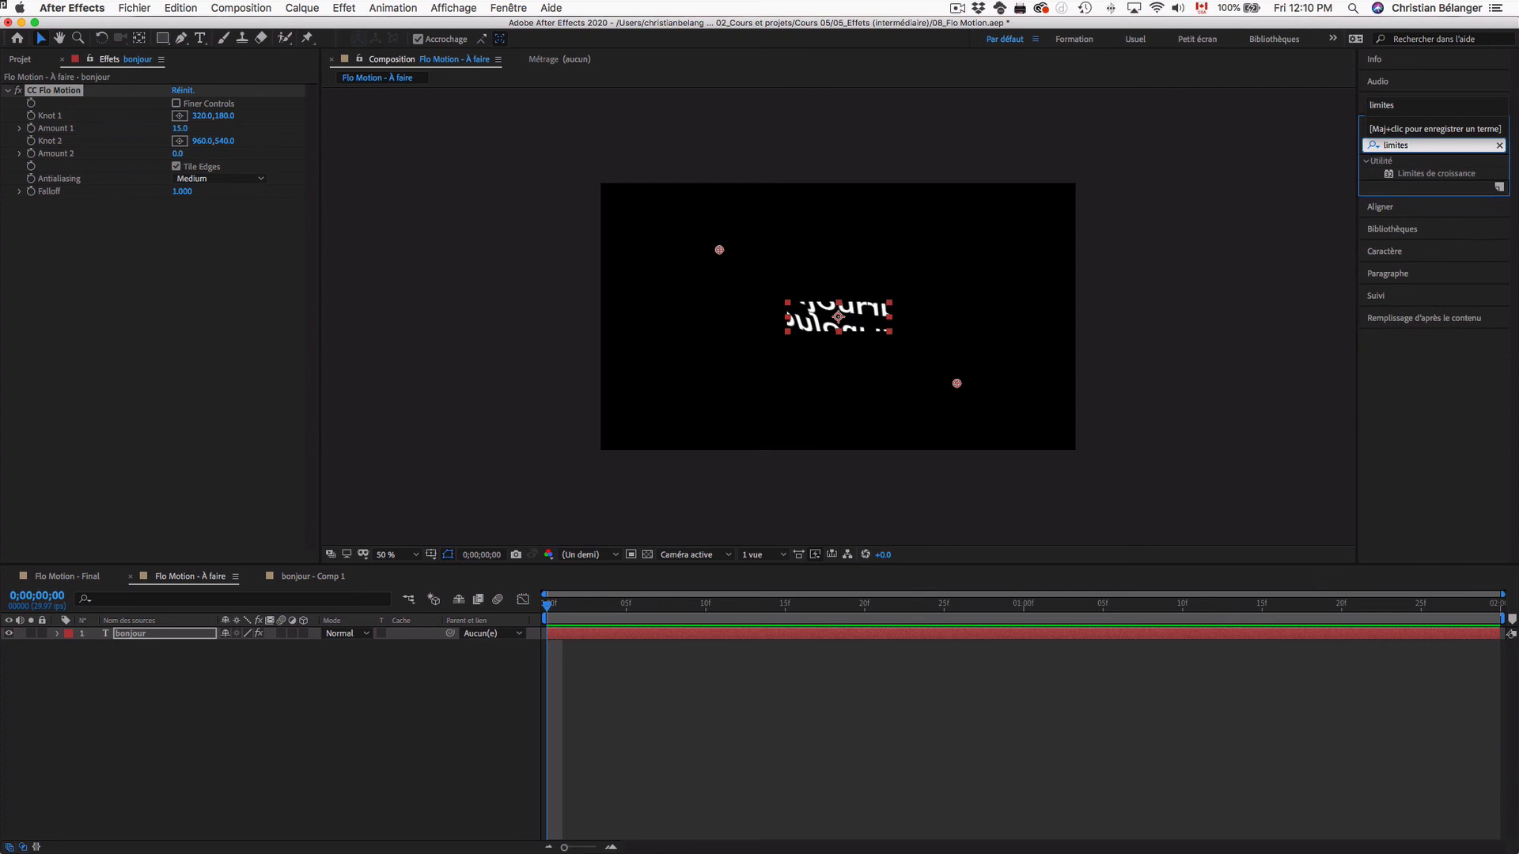
{"action": "double_click", "coordinate": [1436, 173]}
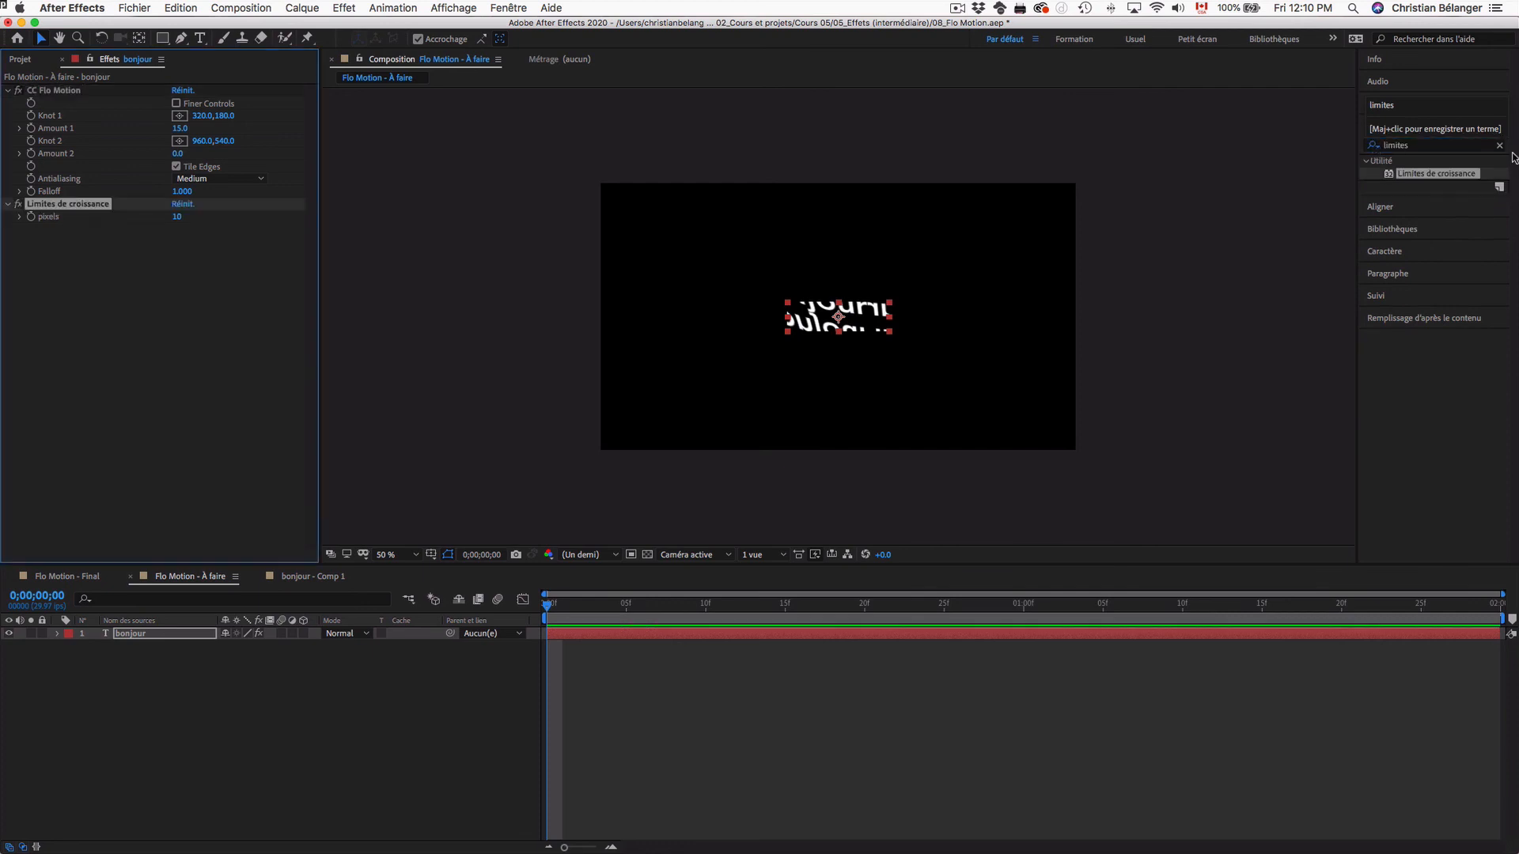
{"action": "left_click_drag", "start_coordinate": [1396, 175], "coordinate": [862, 330]}
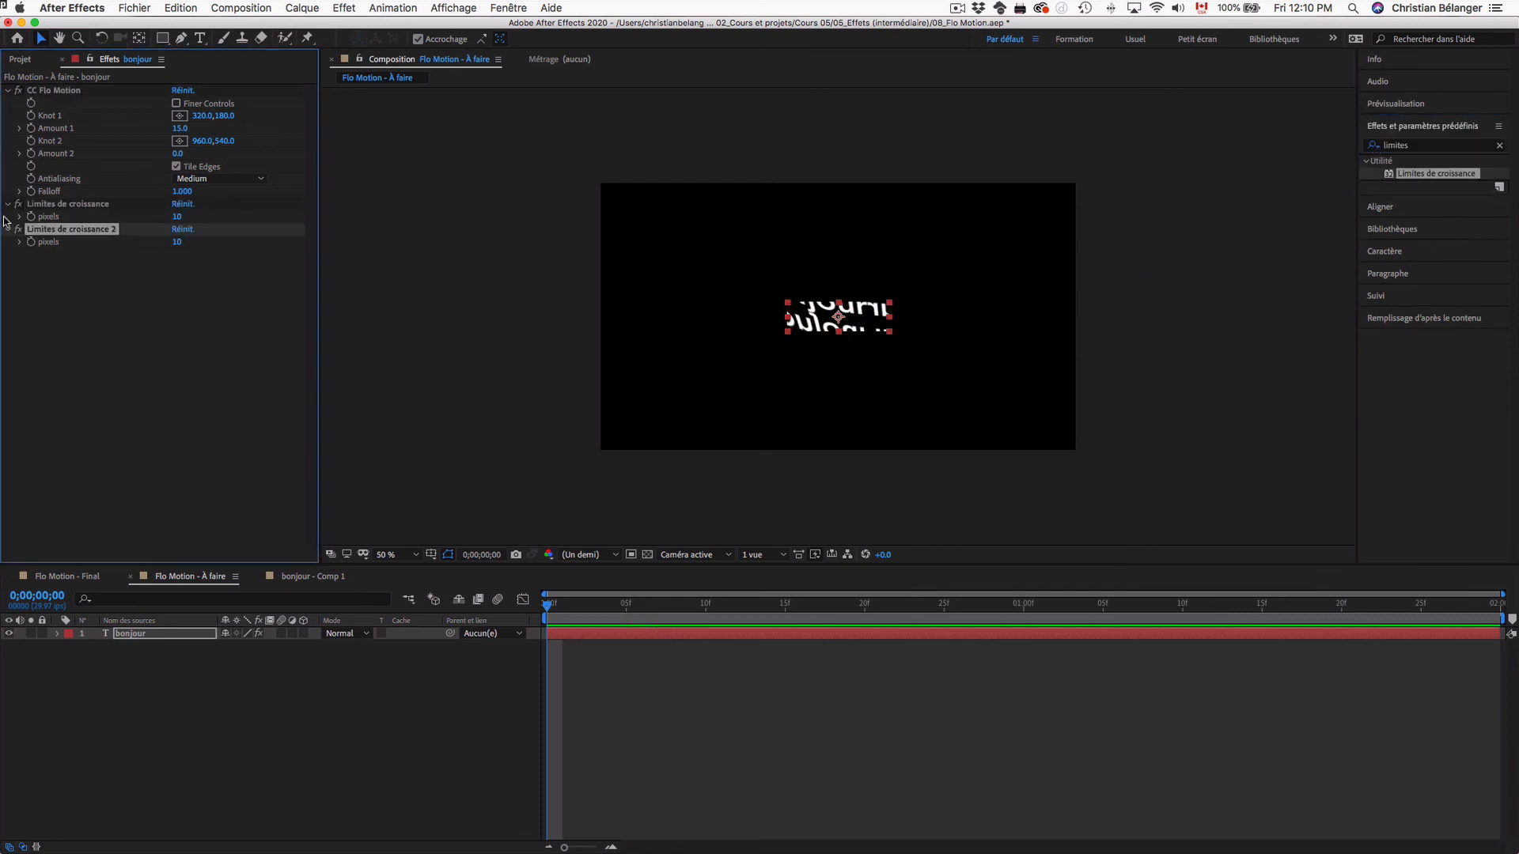
{"action": "left_click_drag", "start_coordinate": [85, 223], "coordinate": [85, 90]}
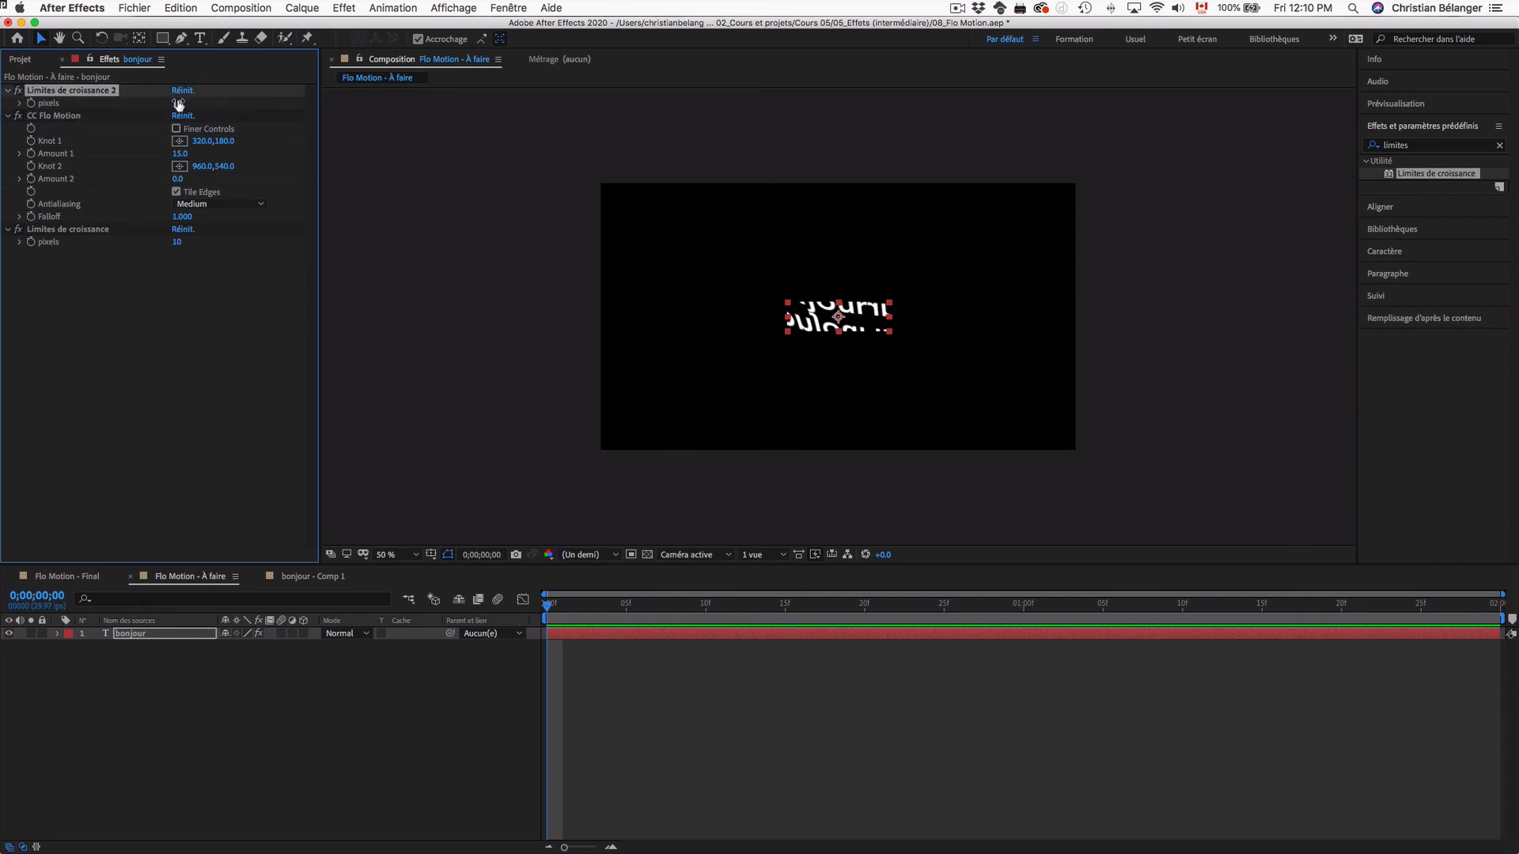
{"action": "left_click_drag", "start_coordinate": [182, 102], "coordinate": [347, 111]}
Remove all effects from the bonjour text layer and precompose the layer as bonjour - Comp 2.
{"action": "key", "text": "Delete"}
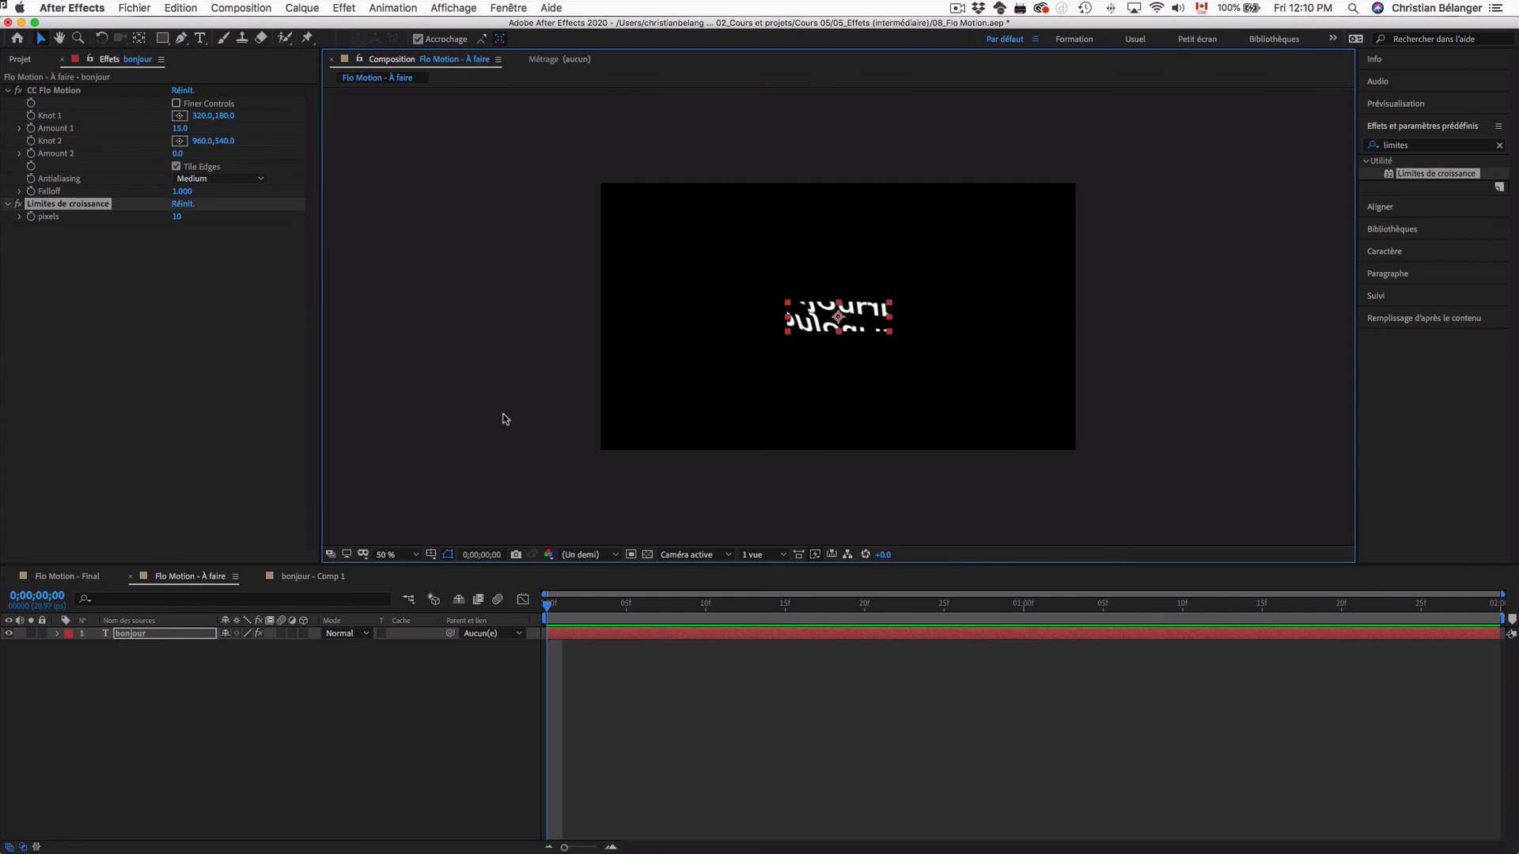
{"action": "key", "text": "Delete"}
{"action": "key", "text": "Delete"}
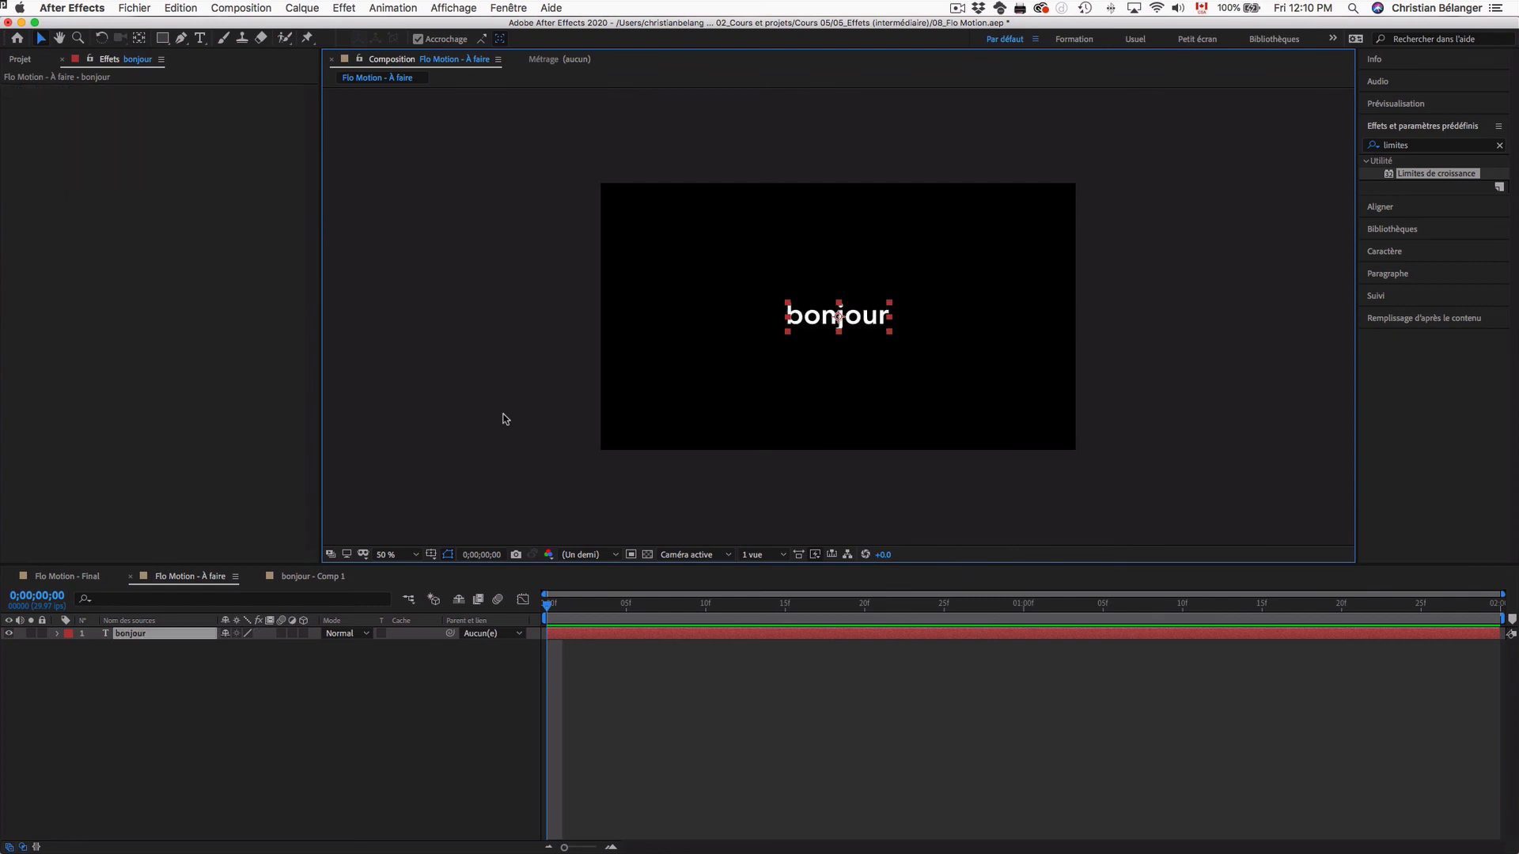
{"action": "right_click", "coordinate": [162, 633]}
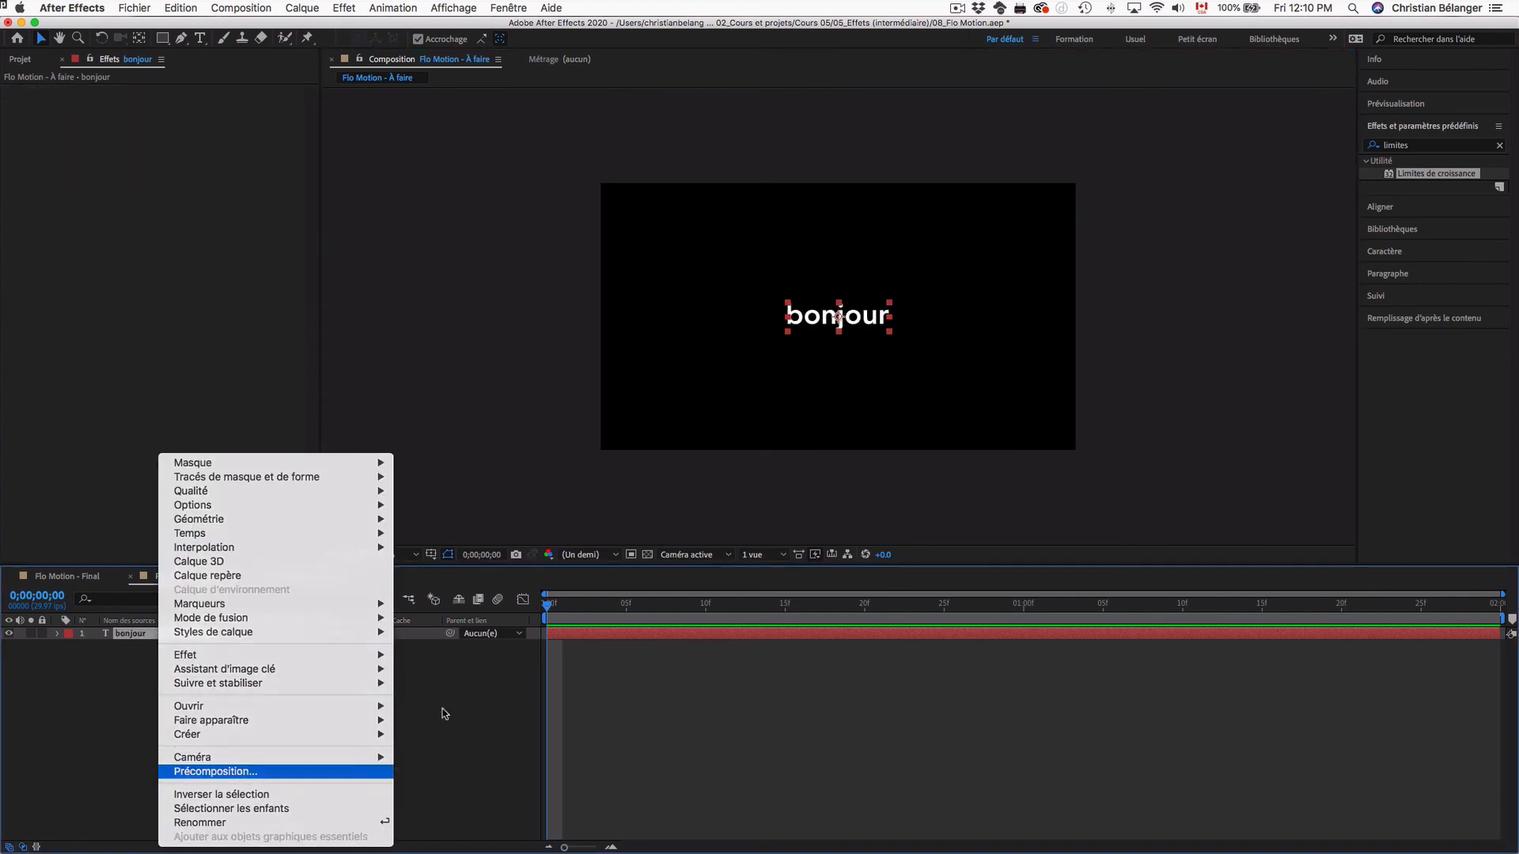
{"action": "left_click", "coordinate": [206, 767]}
{"action": "key", "text": "Return"}
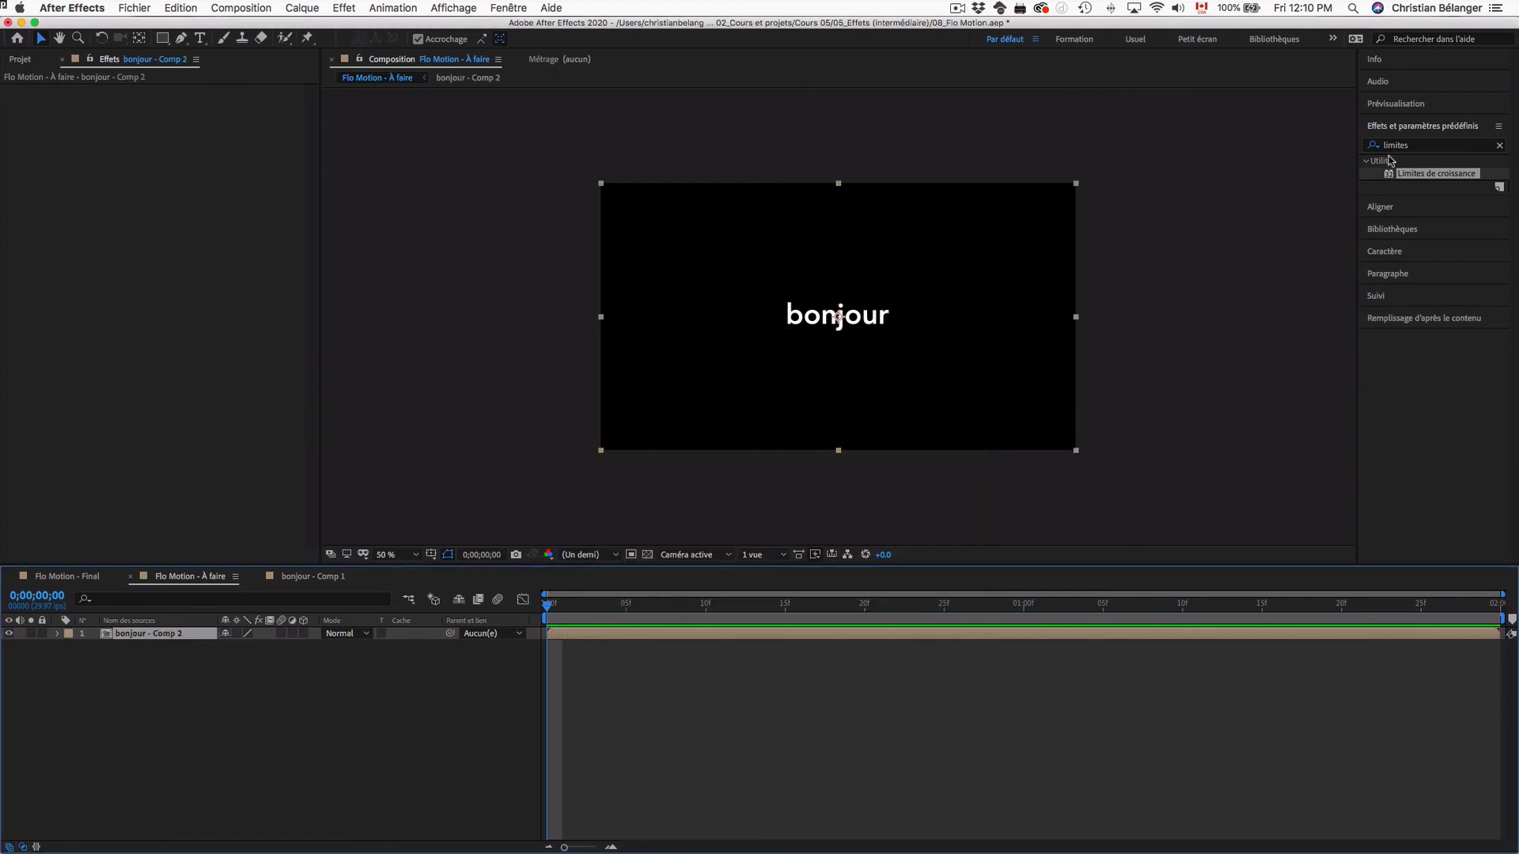
Apply CC Flo Motion to the bonjour - Comp 2 layer and set Amount 2 to 102.
{"action": "left_click", "coordinate": [1416, 149]}
{"action": "type", "text": "flo motion"}
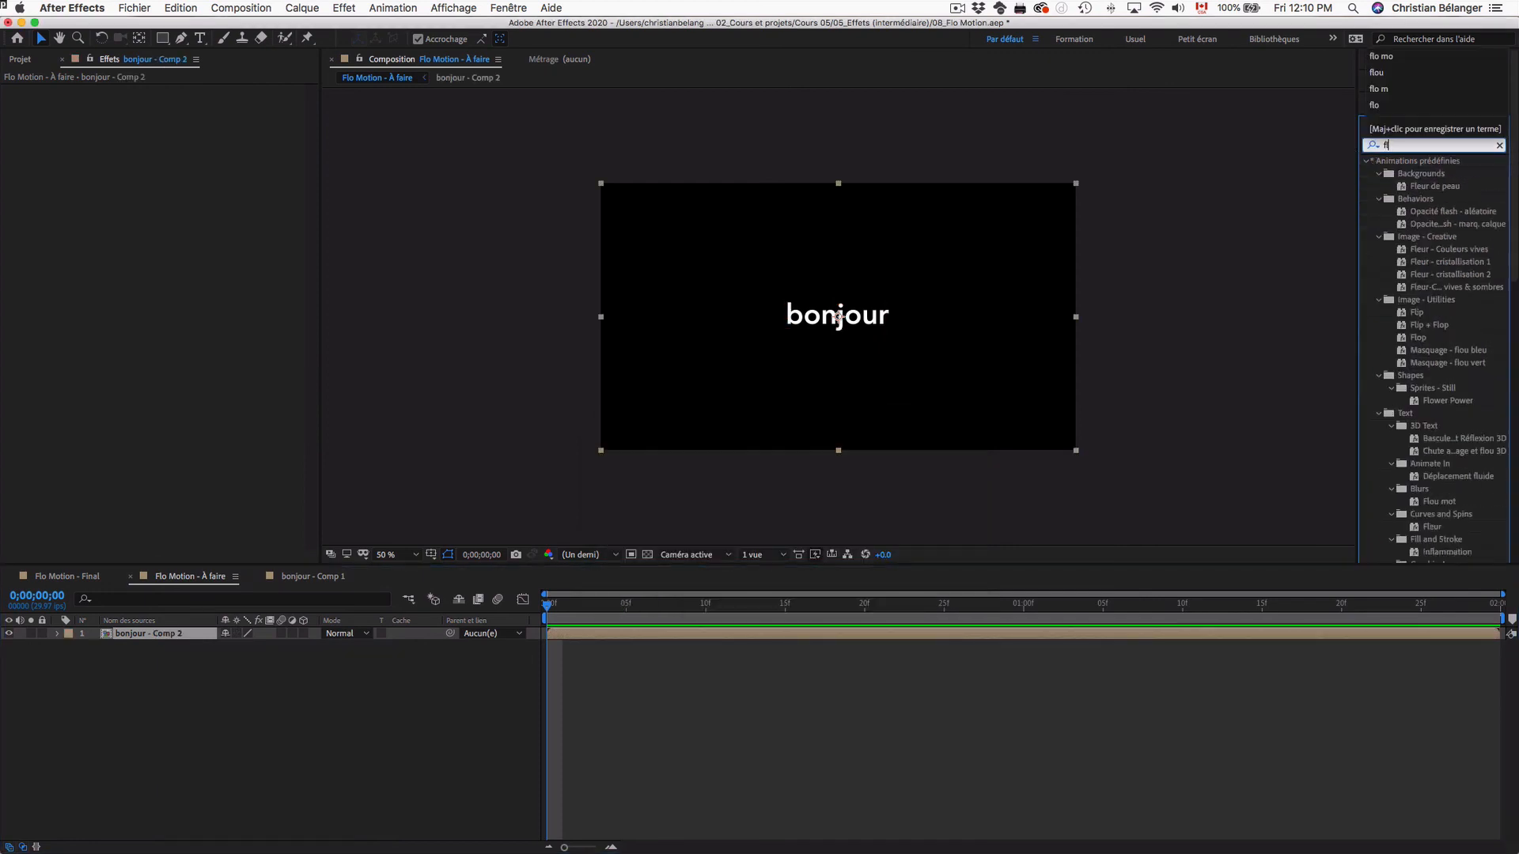
{"action": "key", "text": "Return"}
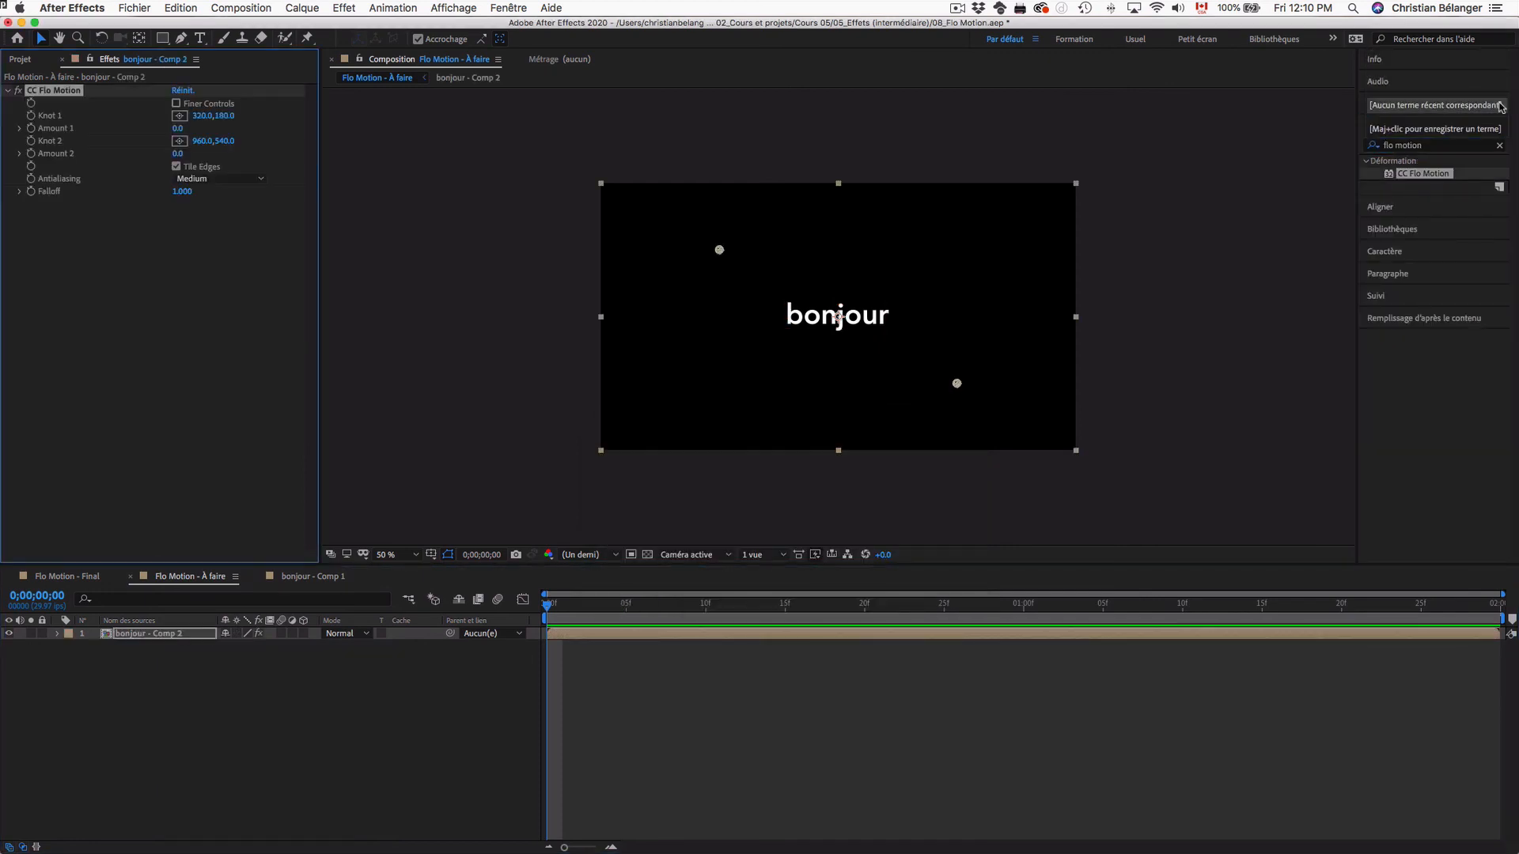
{"action": "left_click_drag", "start_coordinate": [1393, 178], "coordinate": [1315, 264]}
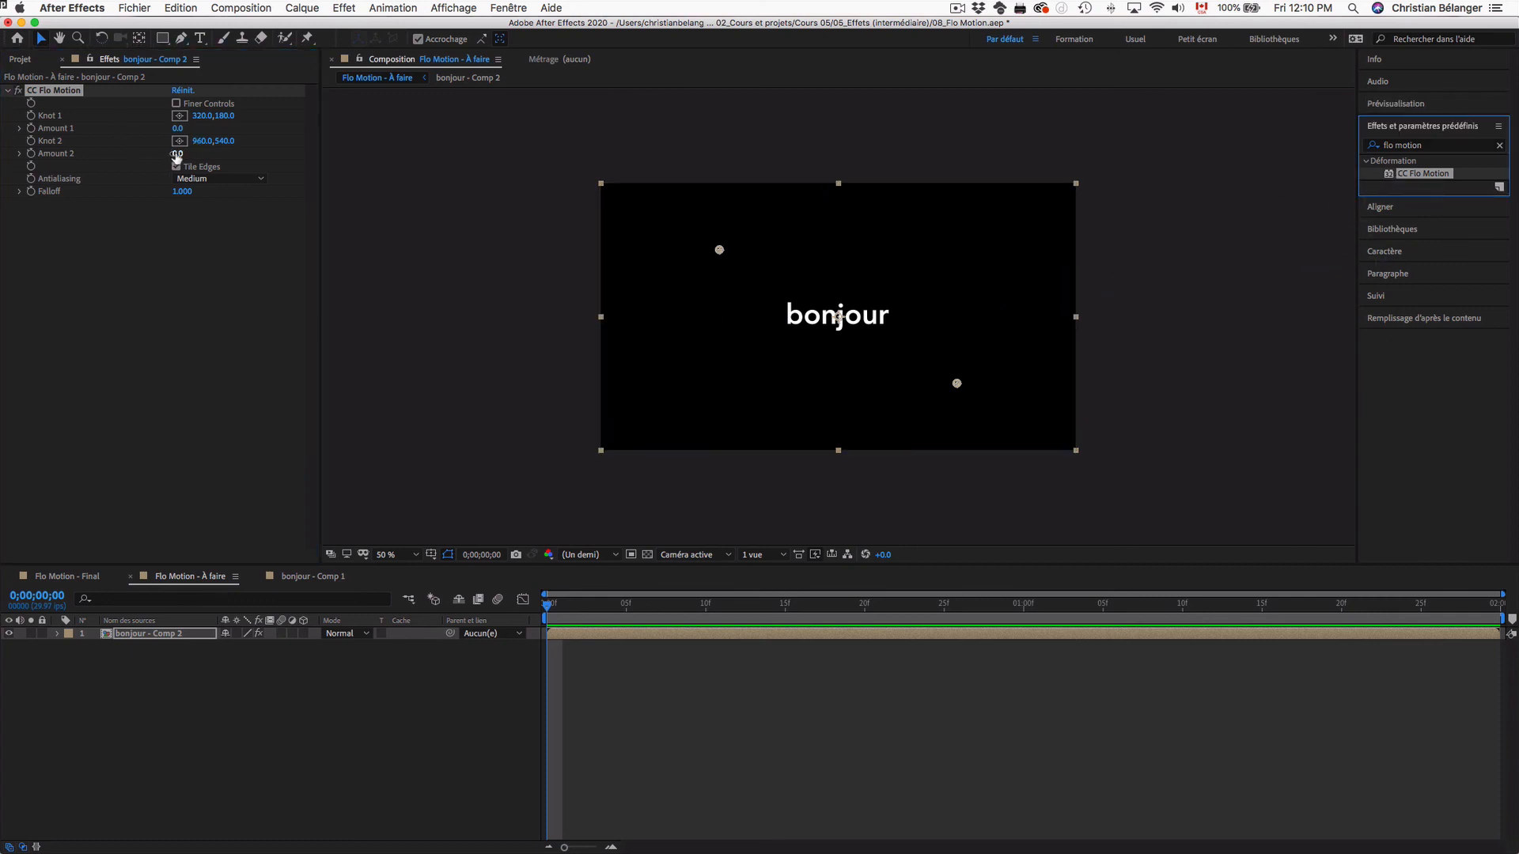
{"action": "mouse_move", "coordinate": [177, 153]}
{"action": "left_mouse_down"}
{"action": "mouse_move", "coordinate": [225, 155]}
{"action": "mouse_move", "coordinate": [3, 154]}
{"action": "mouse_move", "coordinate": [273, 155]}
{"action": "left_mouse_up"}
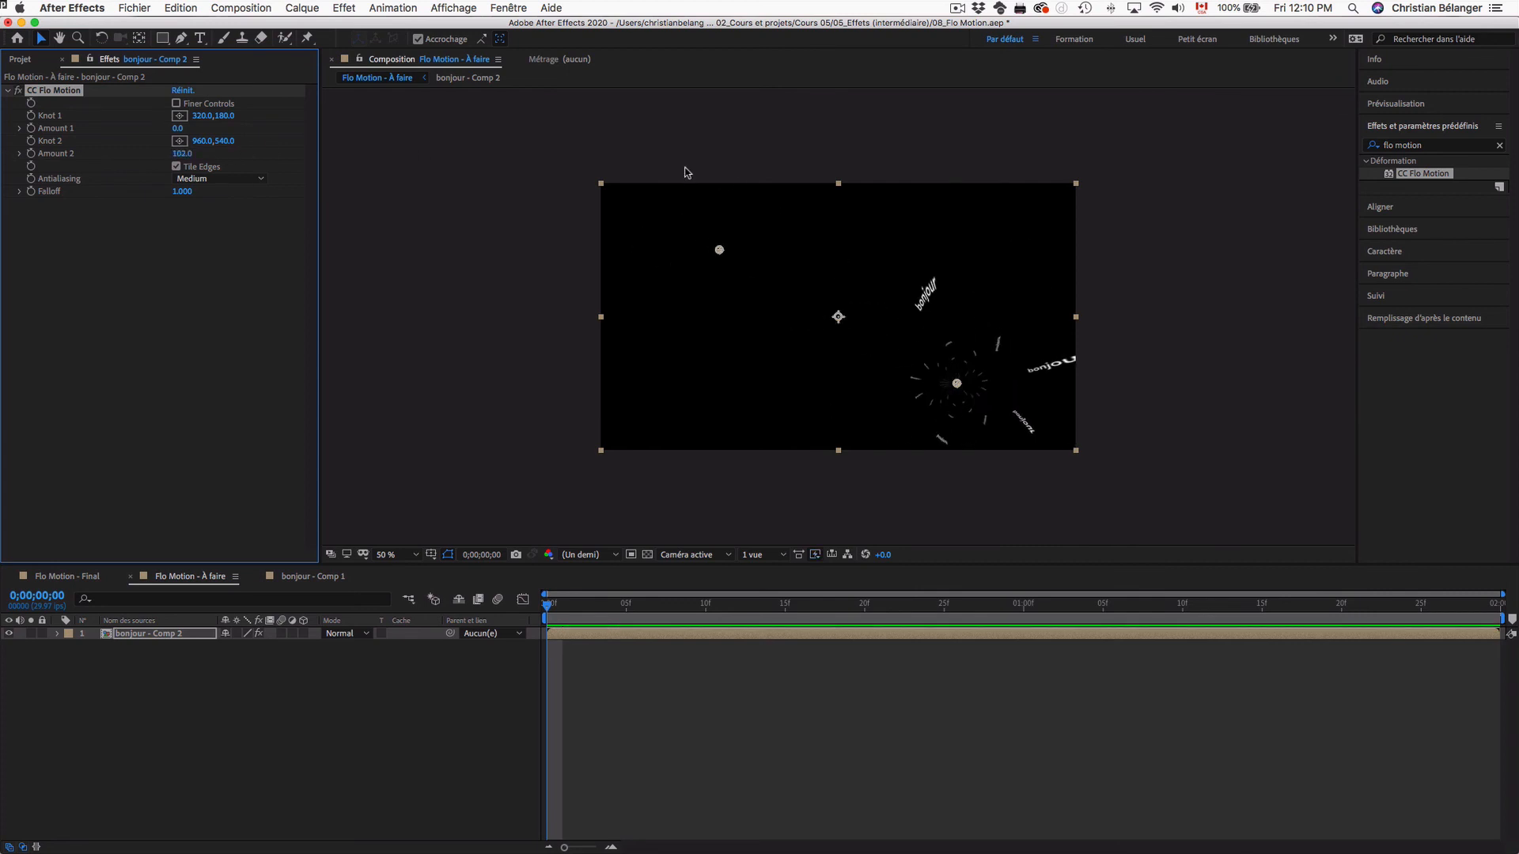
Close the Flo Motion project without saving and open 09_Volet radial.aep from the 05_Effets (intermédiaire) folder.
{"action": "key", "text": "super+alt+n"}
{"action": "left_click", "coordinate": [720, 457]}
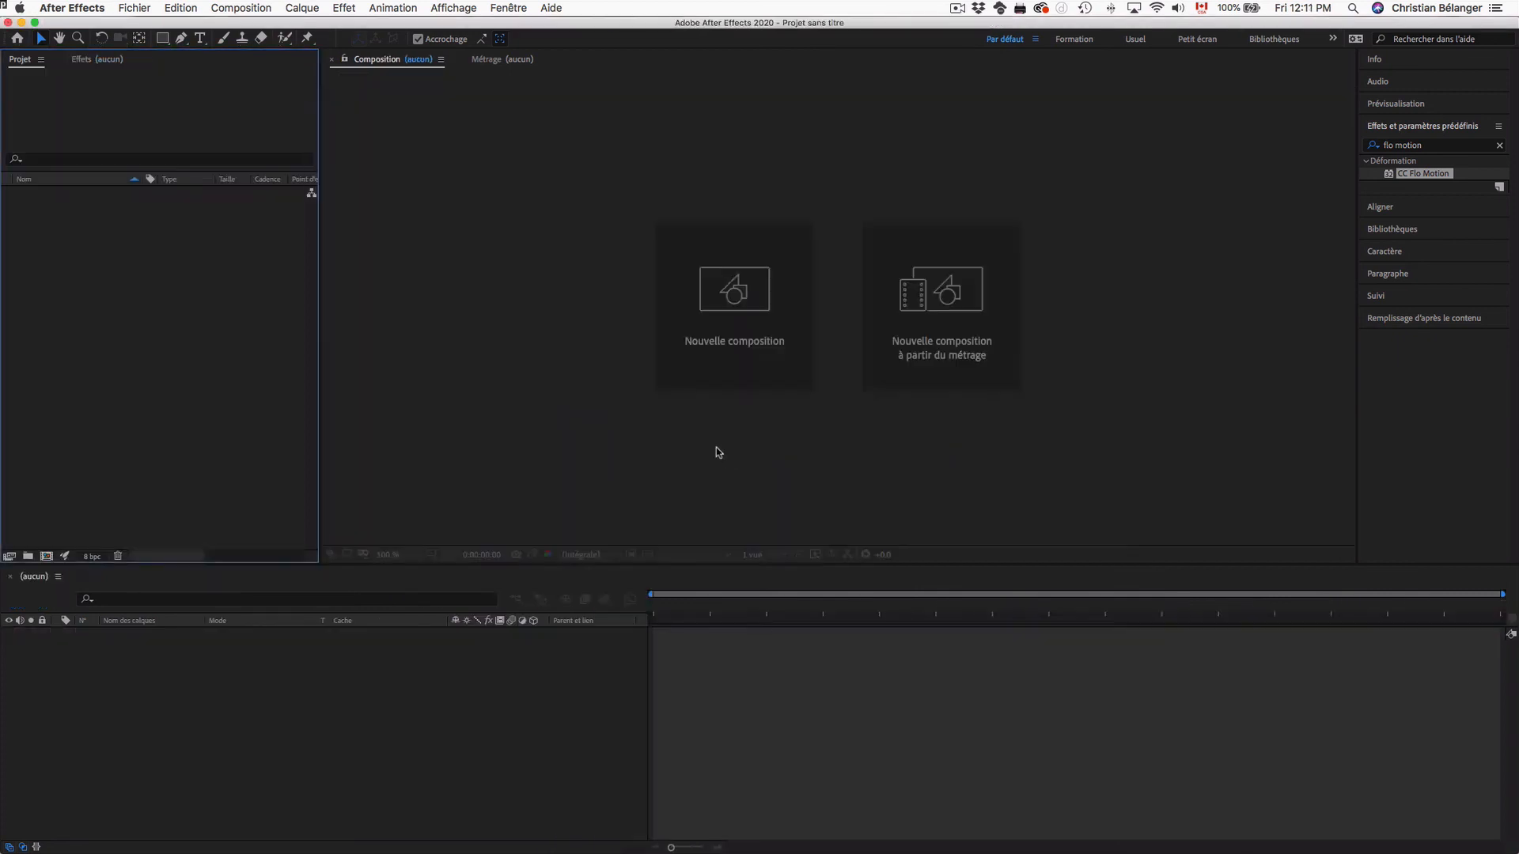
{"action": "key", "text": "super+Tab"}
{"action": "left_click", "coordinate": [714, 347]}
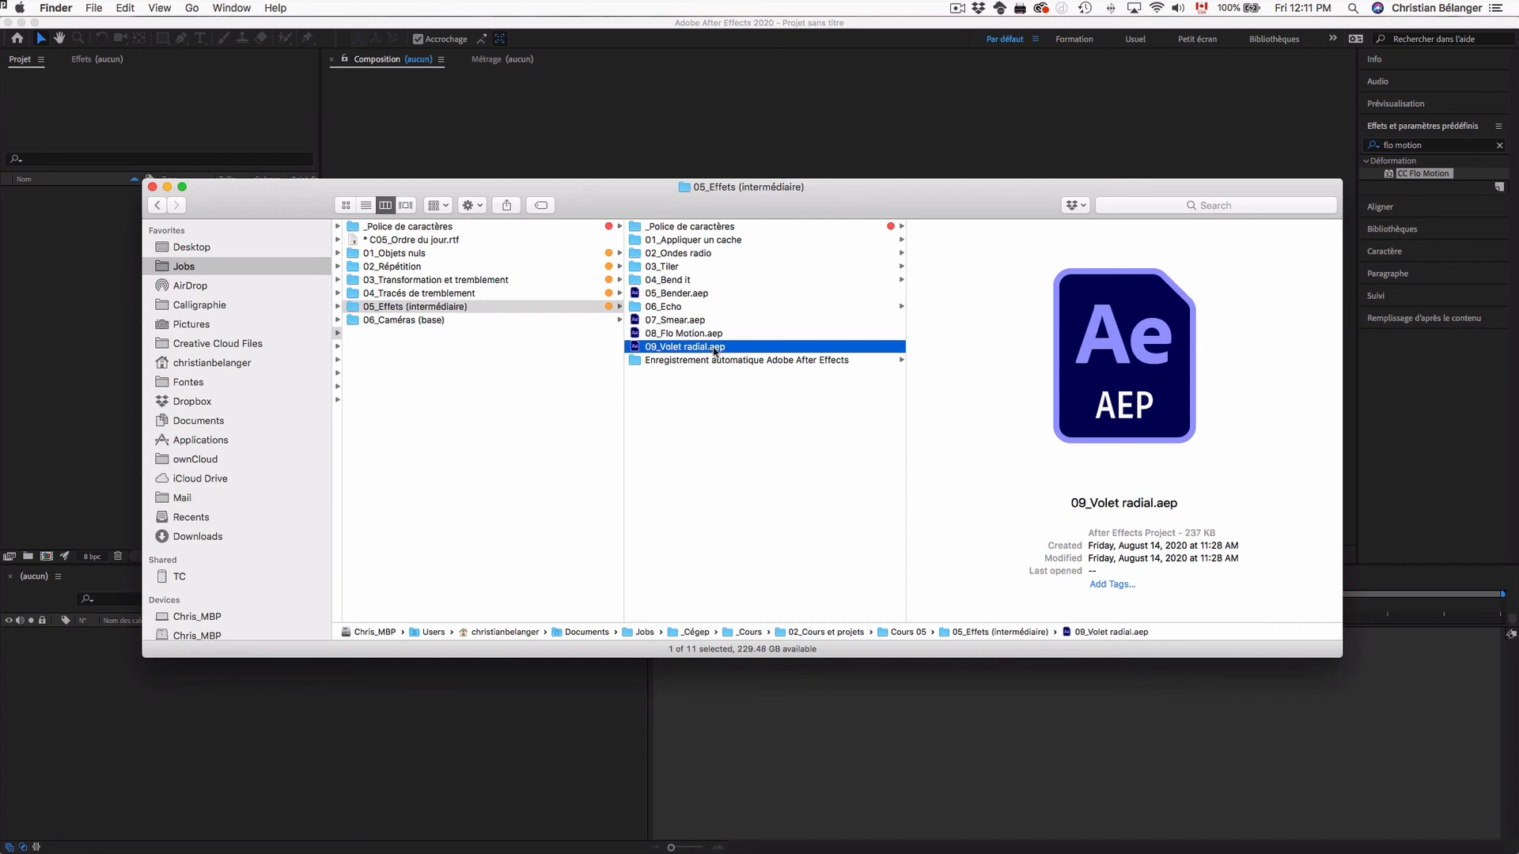
{"action": "key", "text": "super+o"}
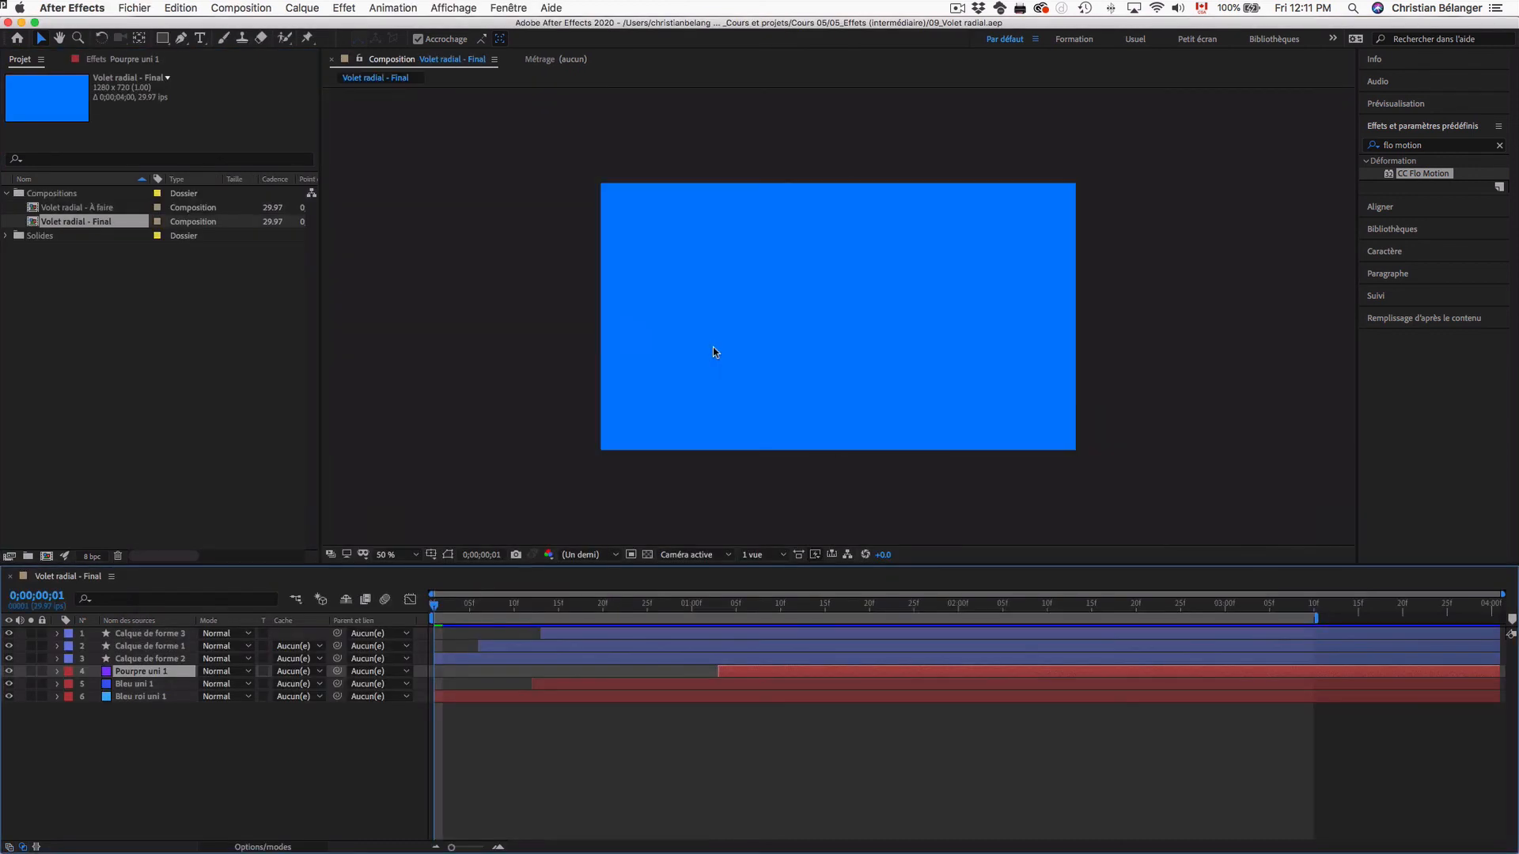
Preview the Volet radial - Final composition, then open and preview Volet radial - À faire.
{"action": "key", "text": "space"}
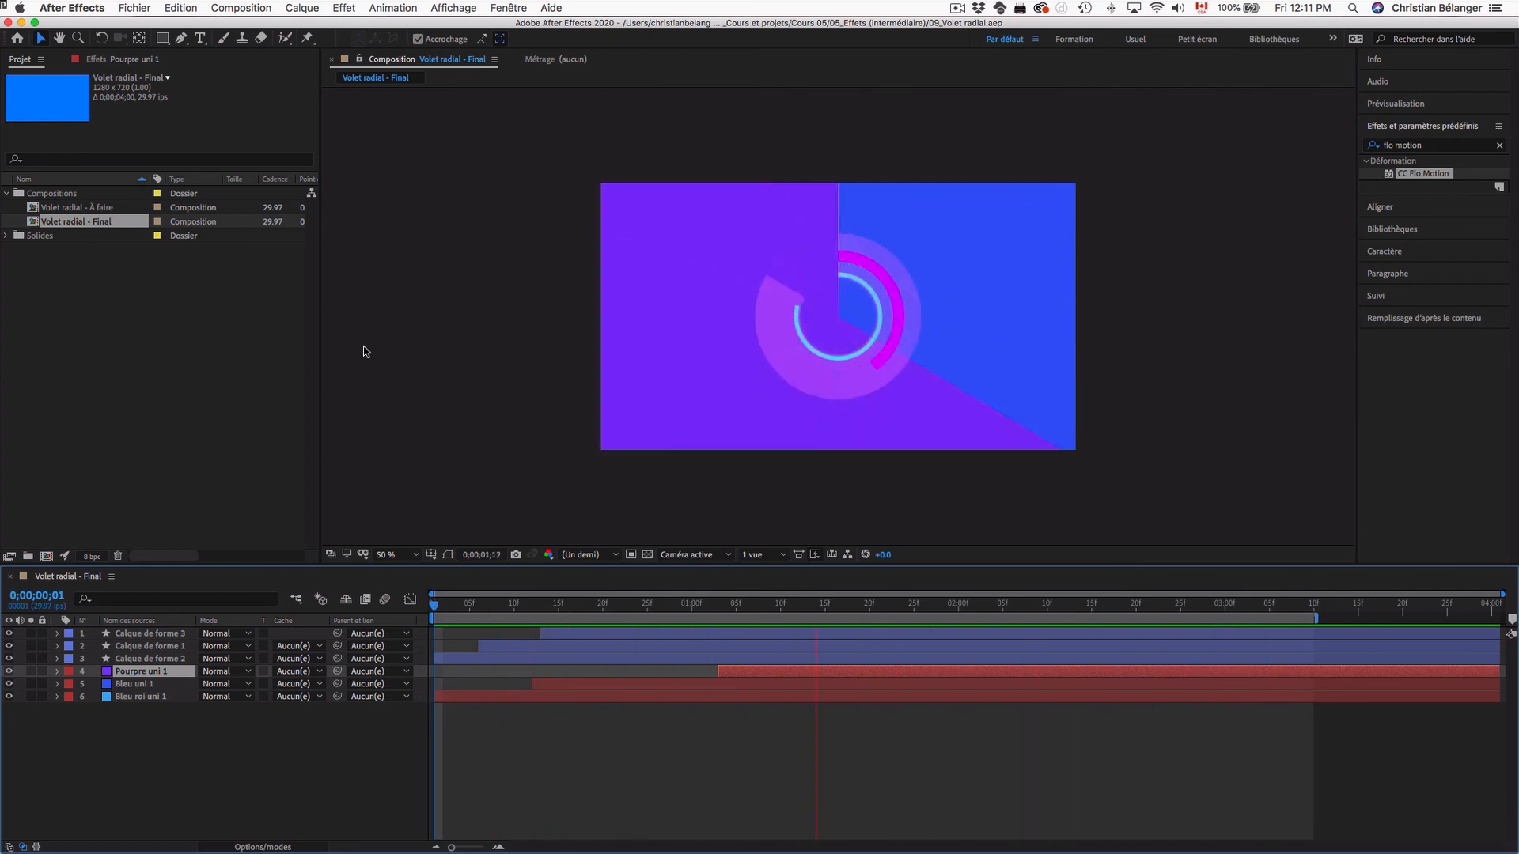
{"action": "key", "text": "space"}
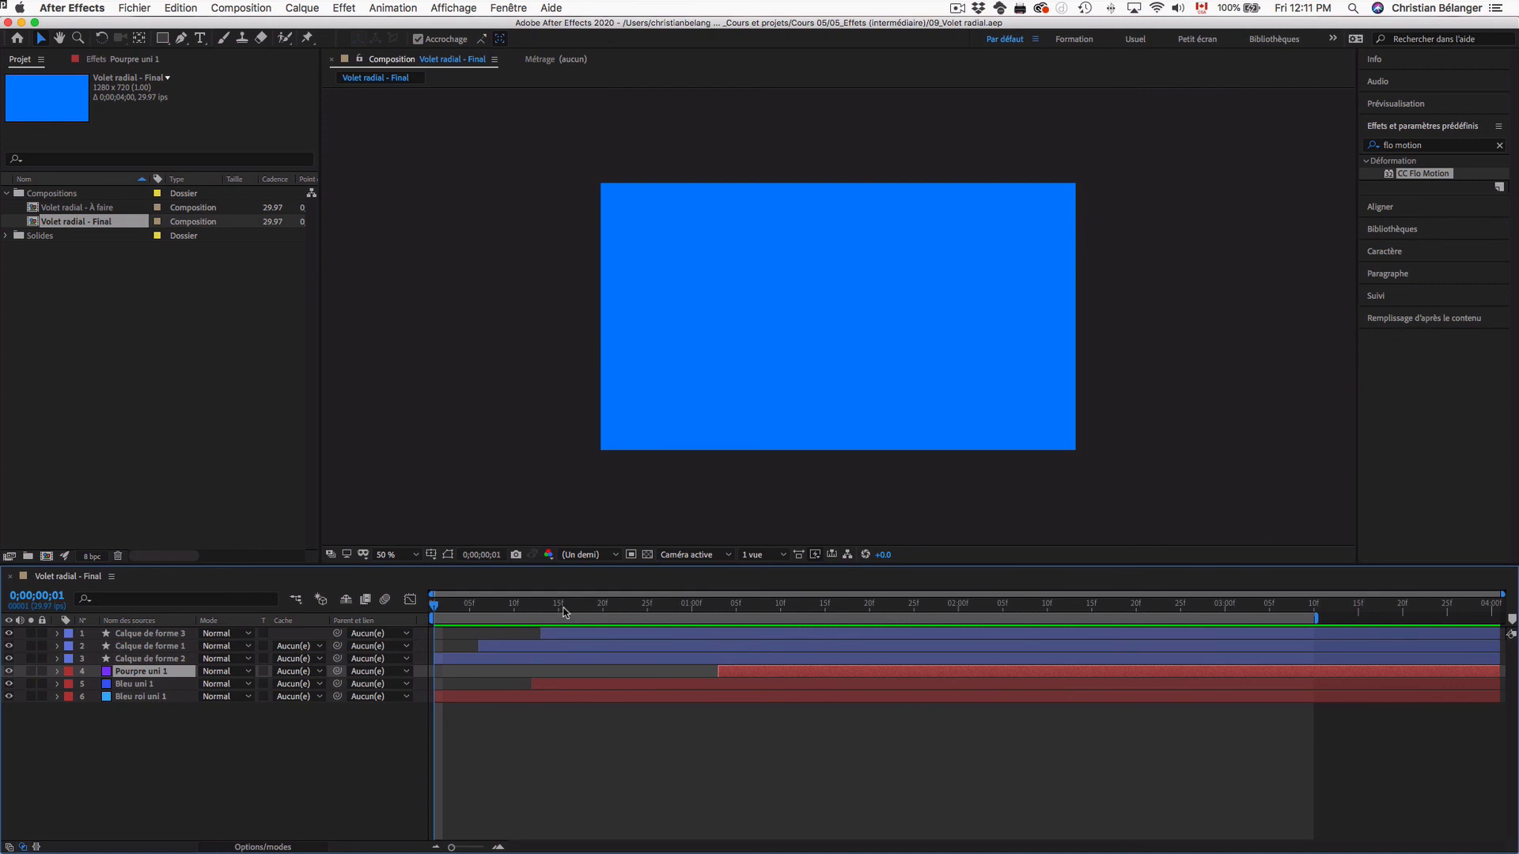
{"action": "double_click", "coordinate": [82, 208]}
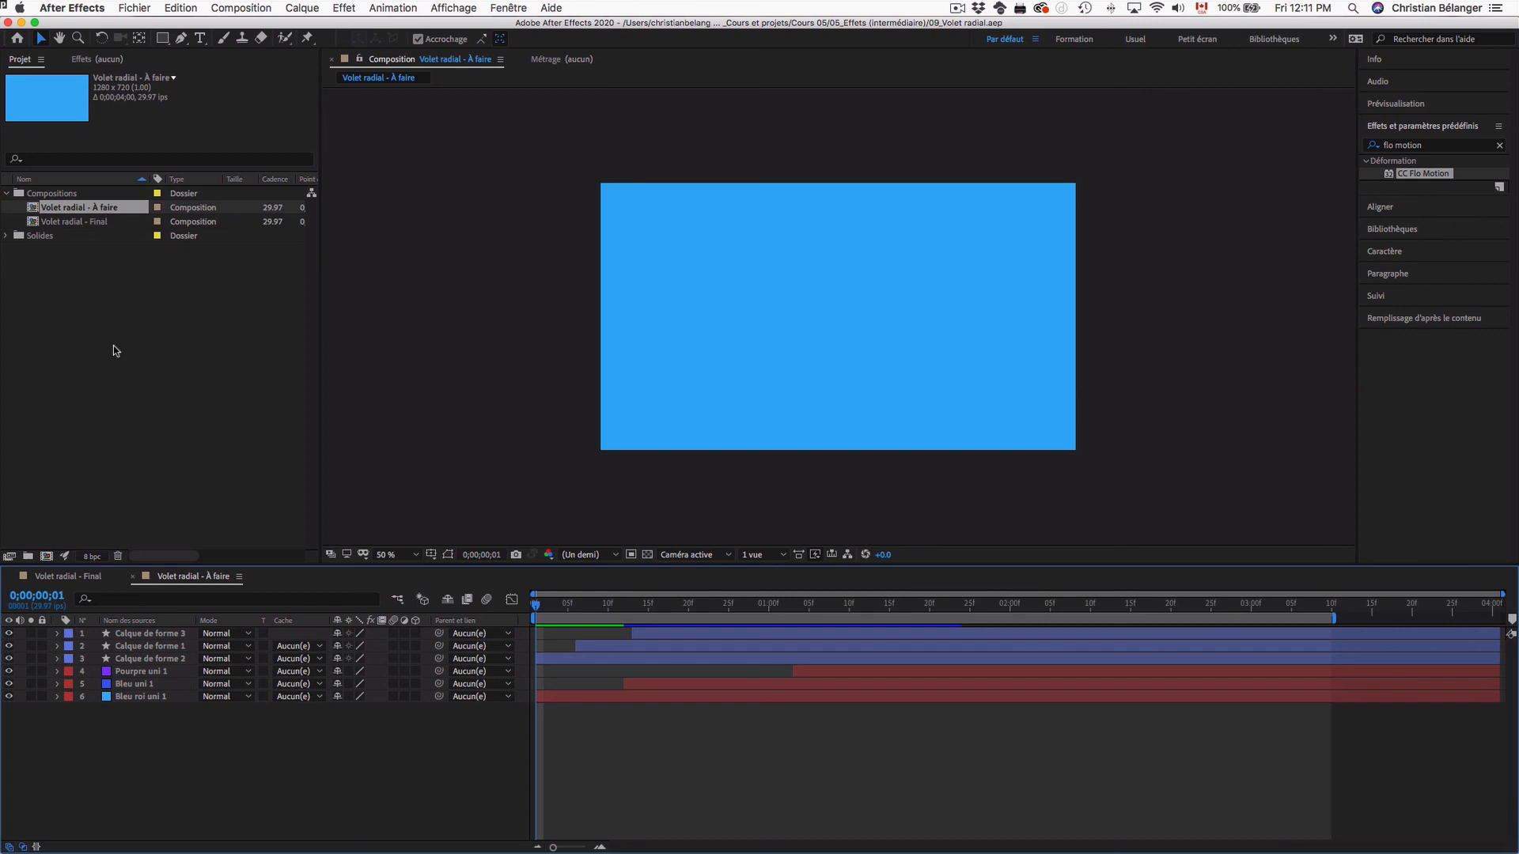
{"action": "key", "text": "space"}
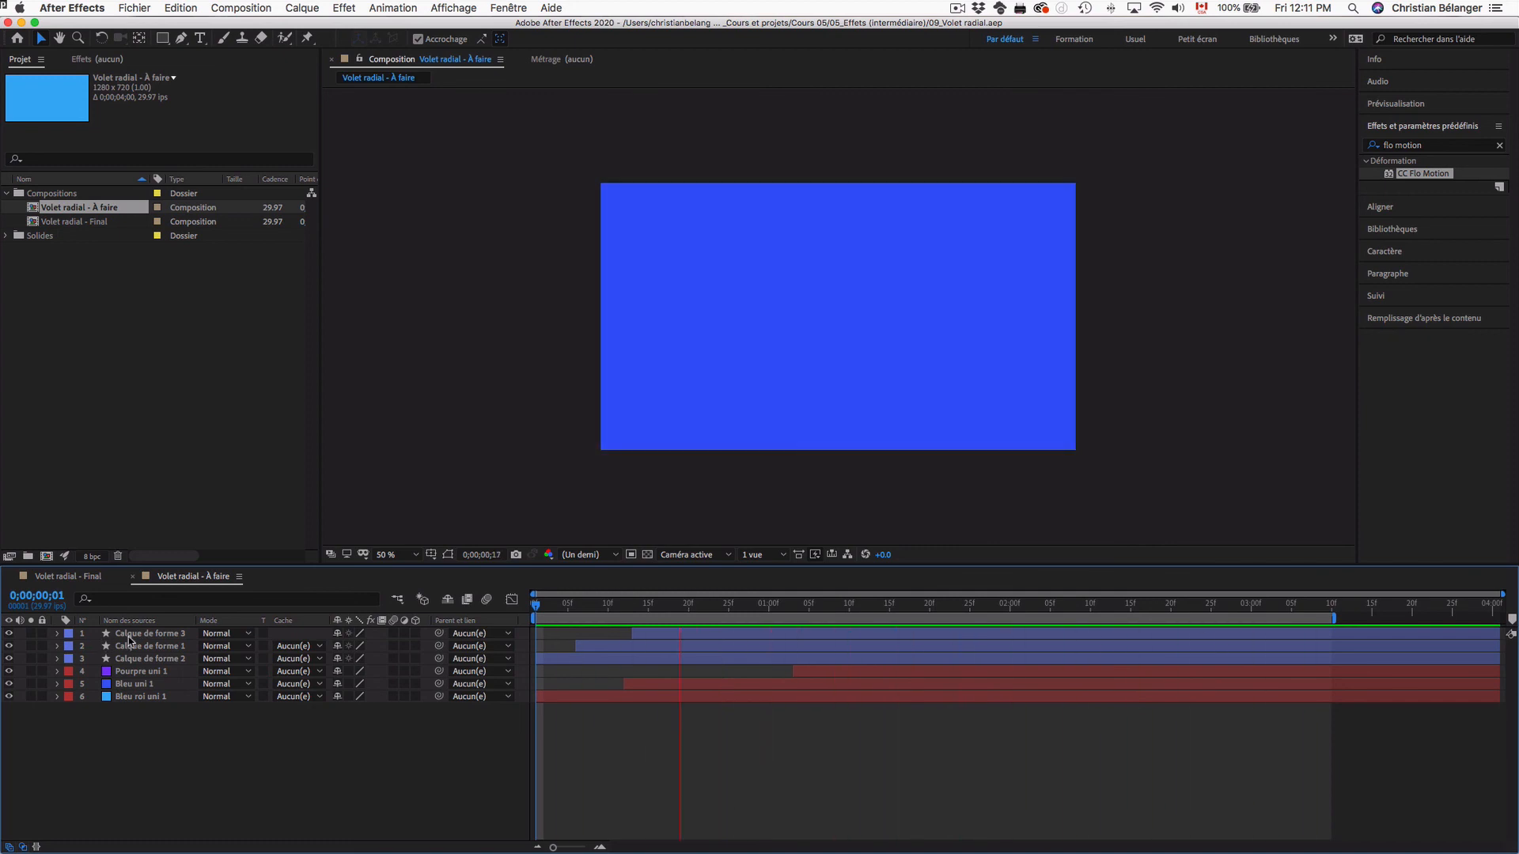
{"action": "key", "text": "space"}
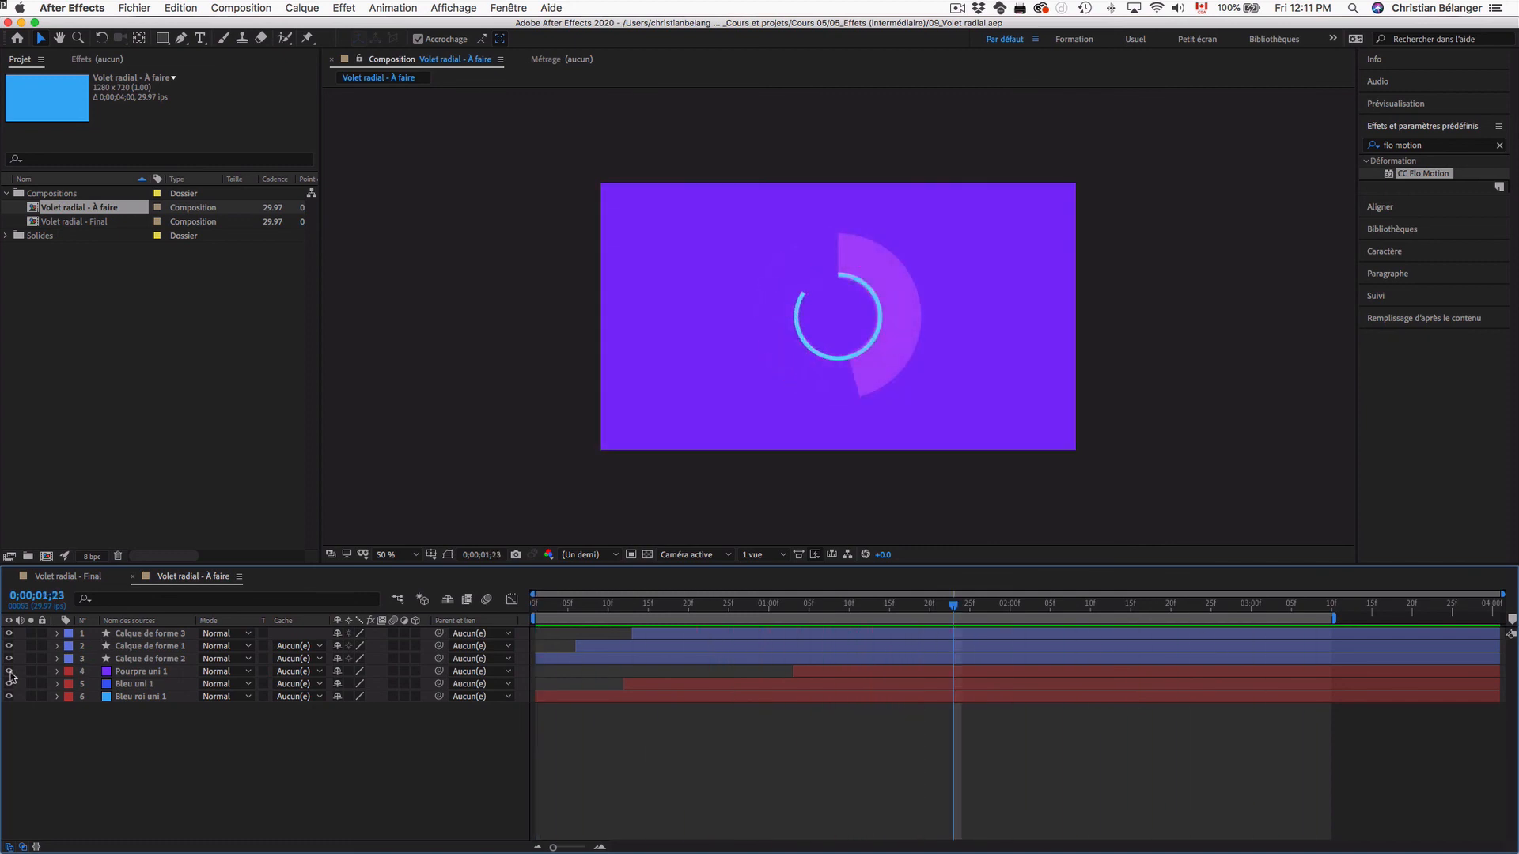
Hide the three Calque de forme layers and apply the Volet radial effect to the Pourpre uni 1 layer.
{"action": "left_click_drag", "start_coordinate": [10, 659], "coordinate": [10, 633]}
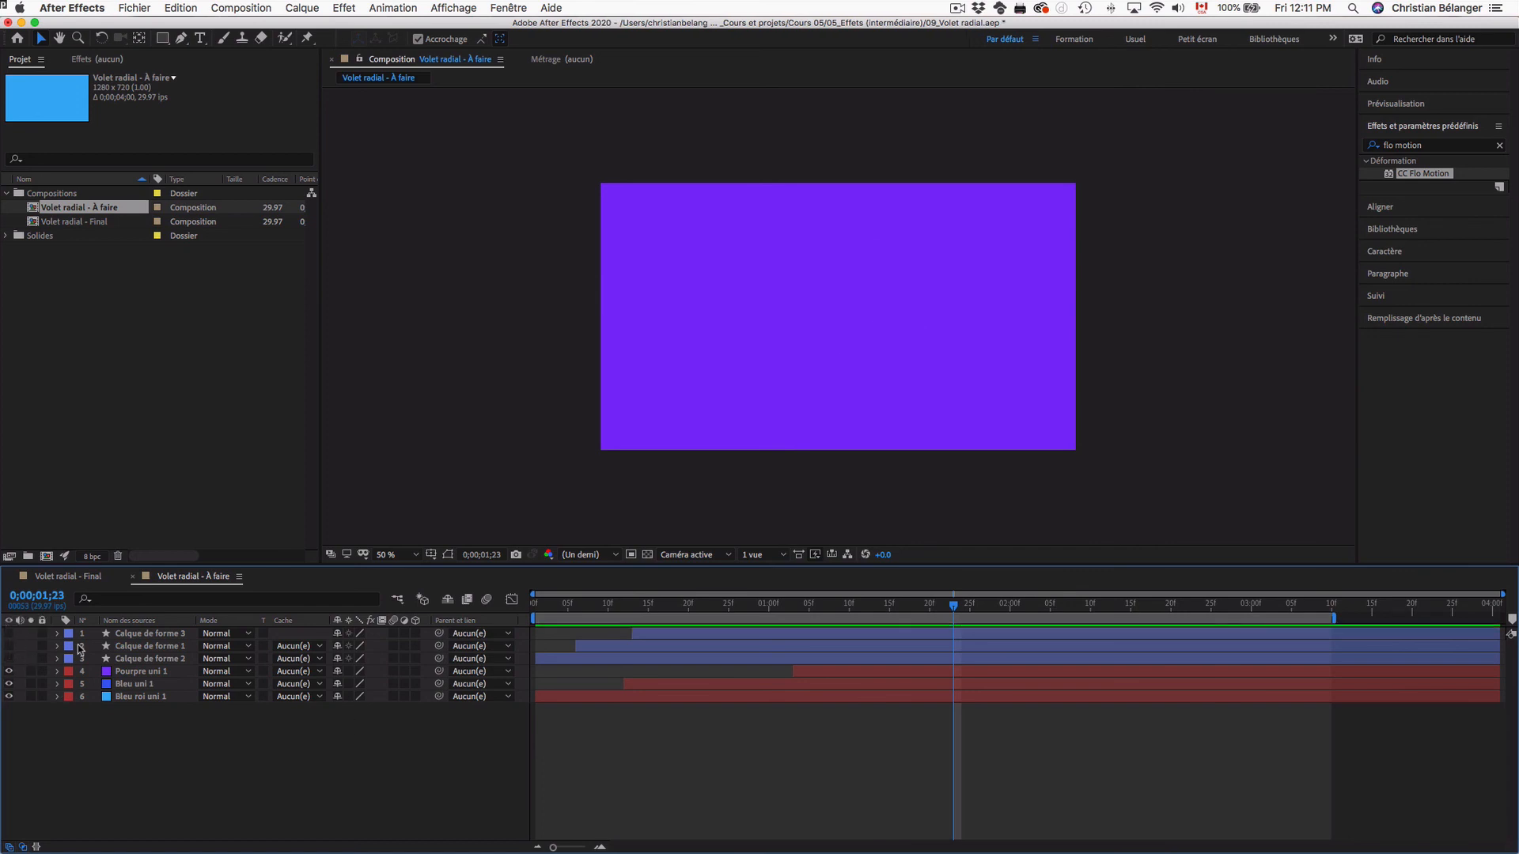
{"action": "left_click", "coordinate": [148, 672]}
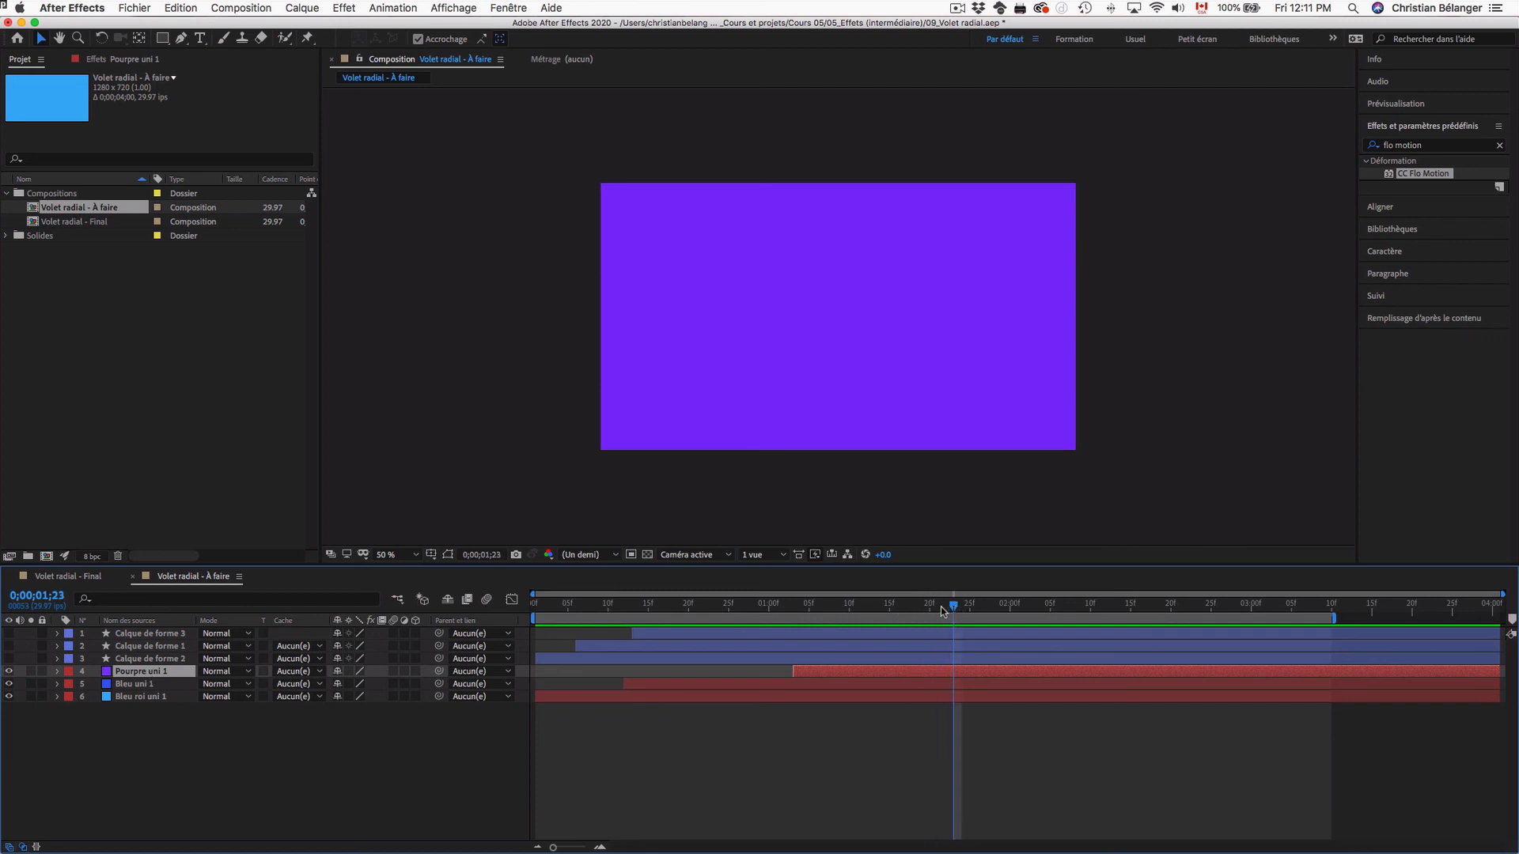
{"action": "left_click", "coordinate": [1420, 145]}
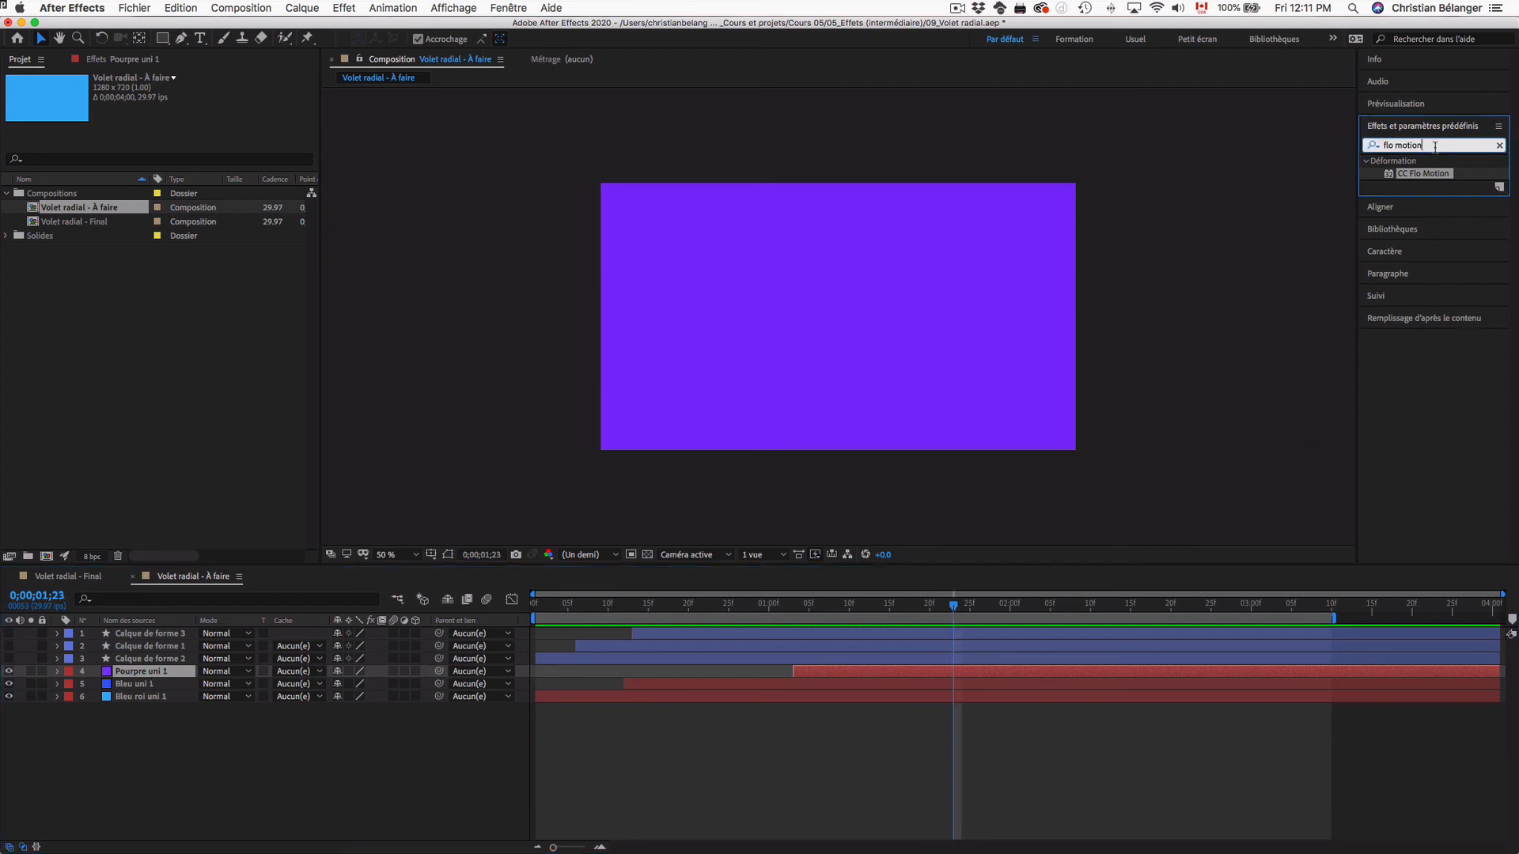
{"action": "type", "text": "volet ra"}
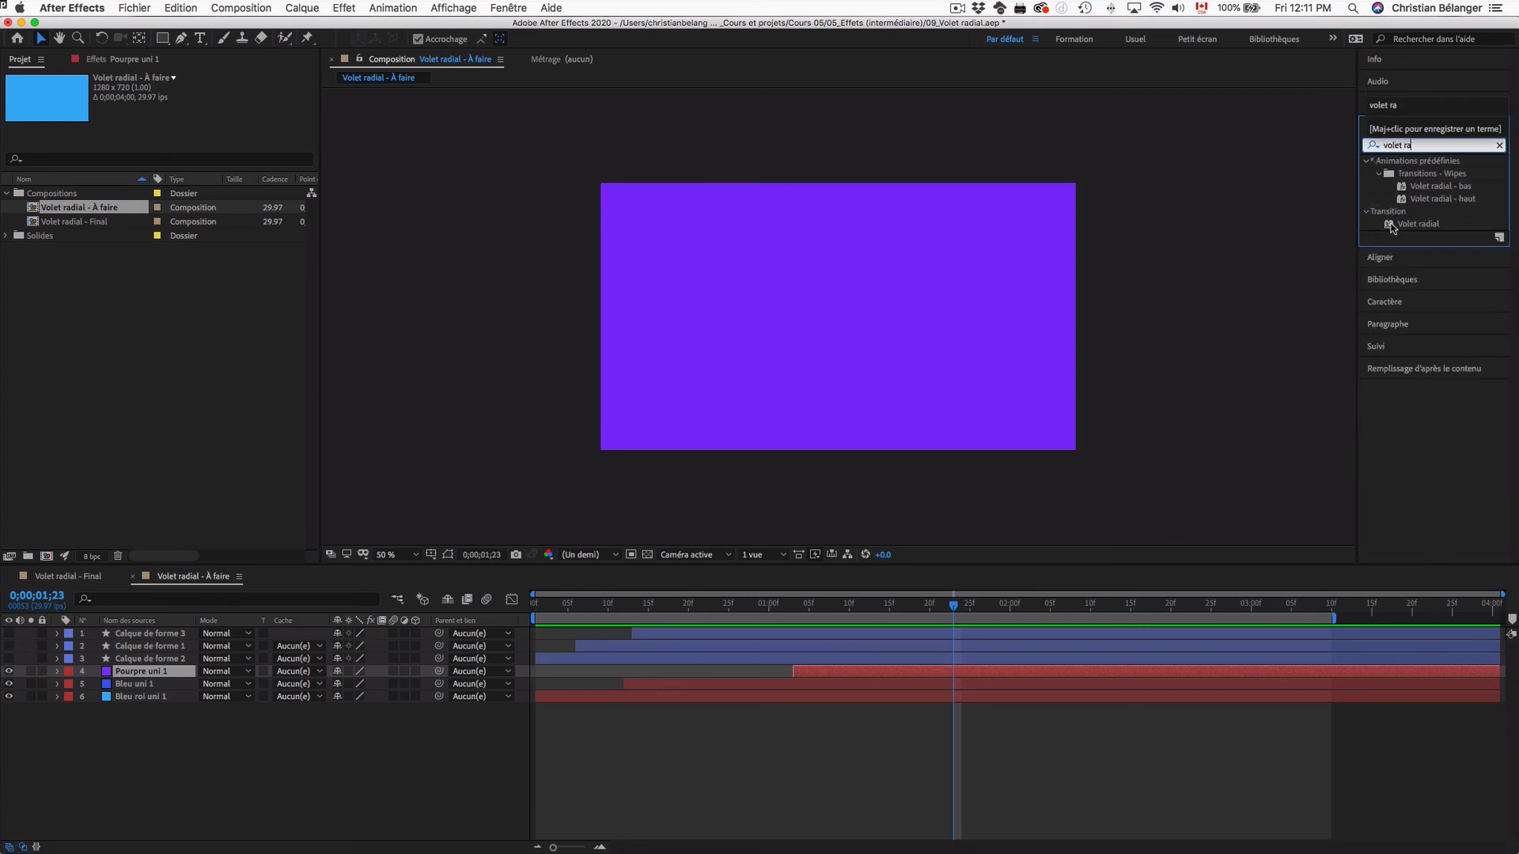
{"action": "left_click_drag", "start_coordinate": [1417, 224], "coordinate": [945, 313]}
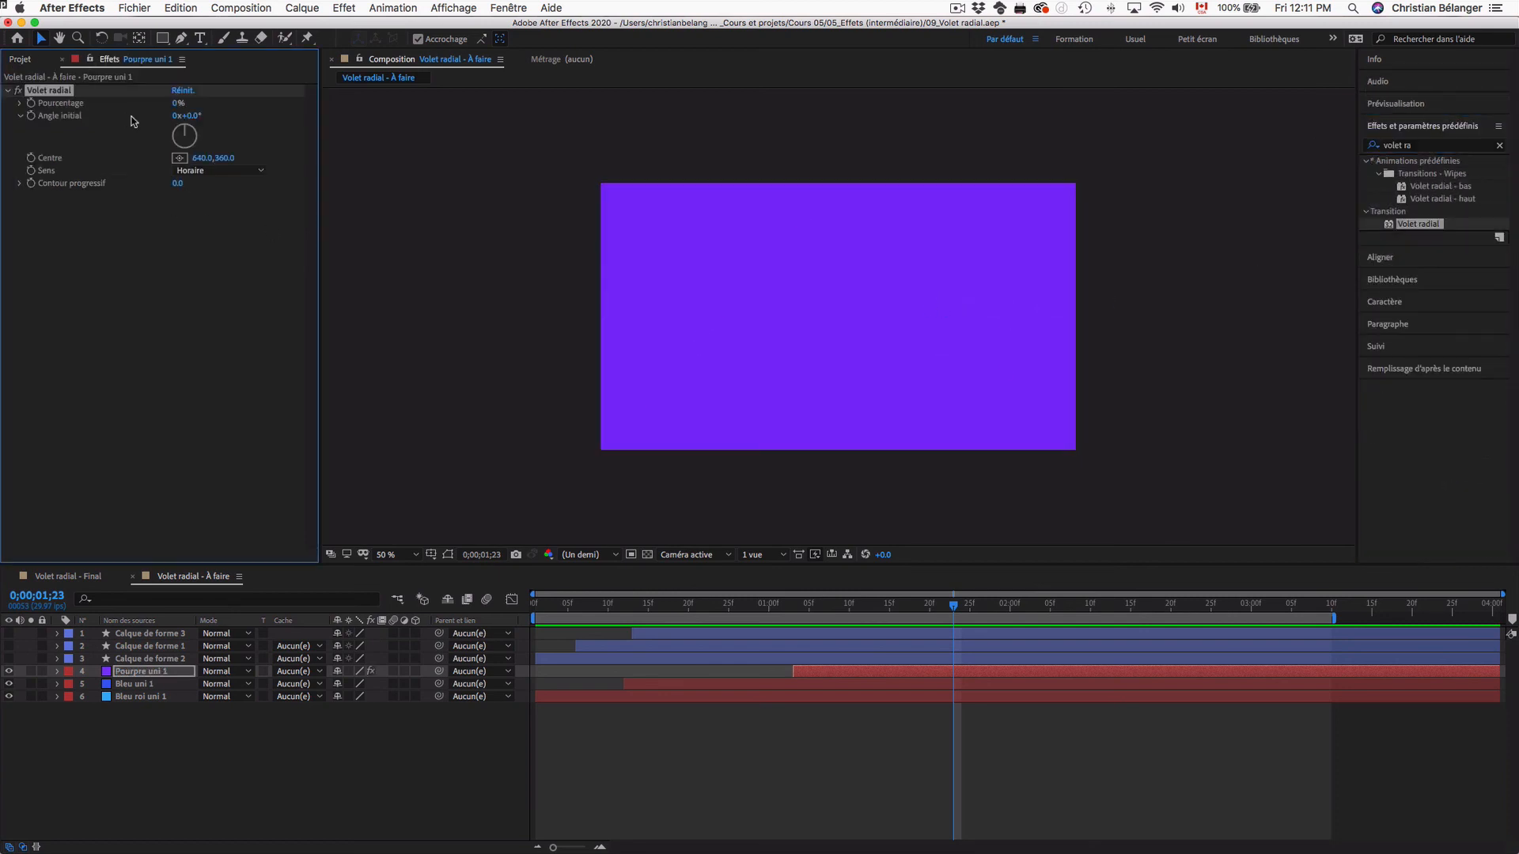
Set Volet radial to Pourcentage 29%, Angle initial 51°, Centre 422, 376, Sens Antihoraire and Contour progressif 98.
{"action": "left_click_drag", "start_coordinate": [176, 103], "coordinate": [35, 154]}
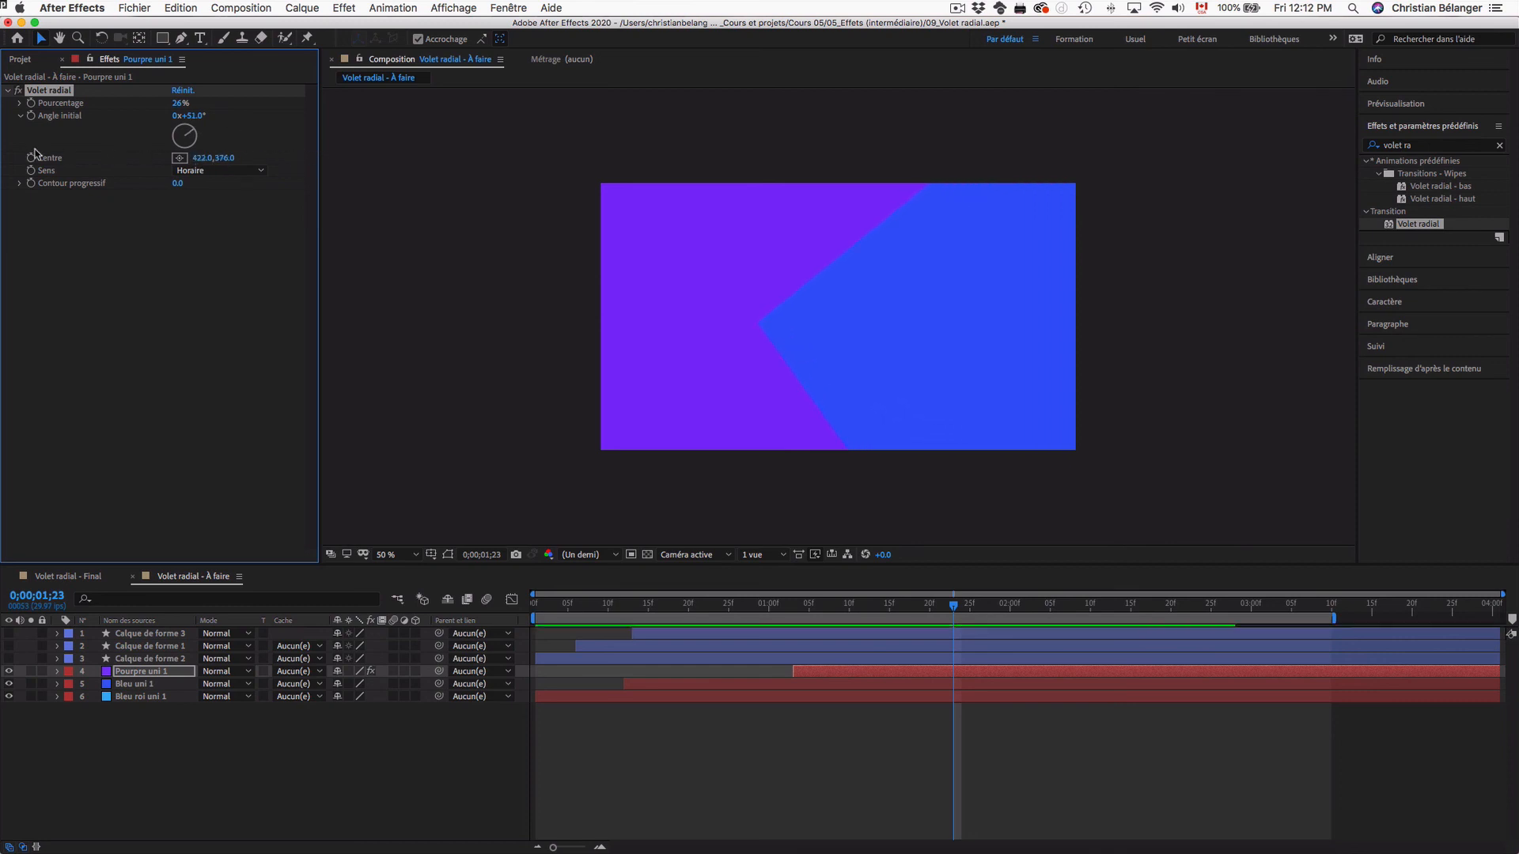
{"action": "left_click", "coordinate": [207, 171]}
{"action": "left_click", "coordinate": [212, 199]}
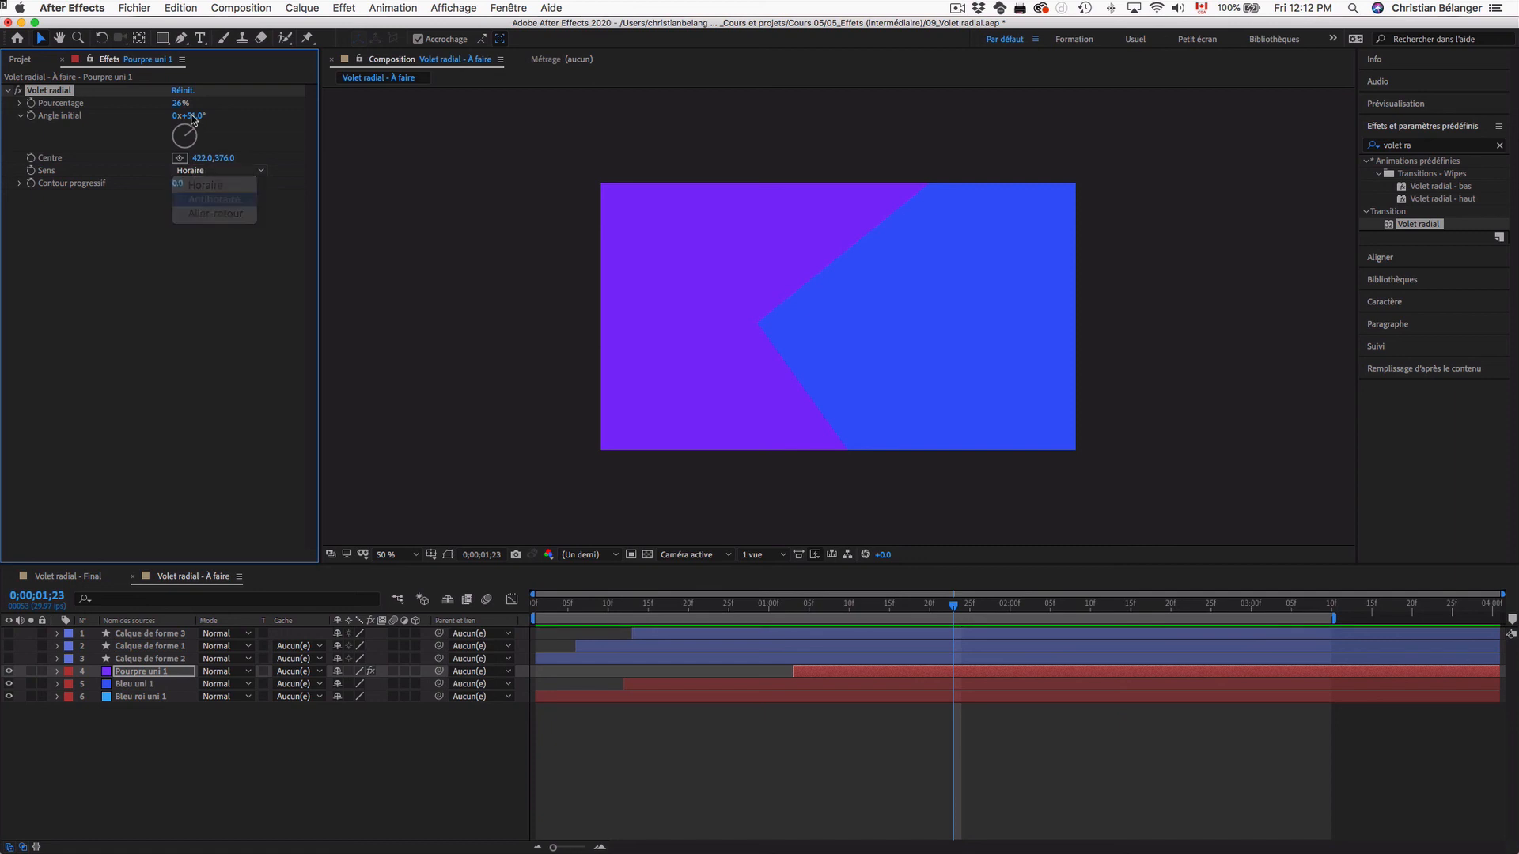
{"action": "left_click_drag", "start_coordinate": [183, 103], "coordinate": [251, 184]}
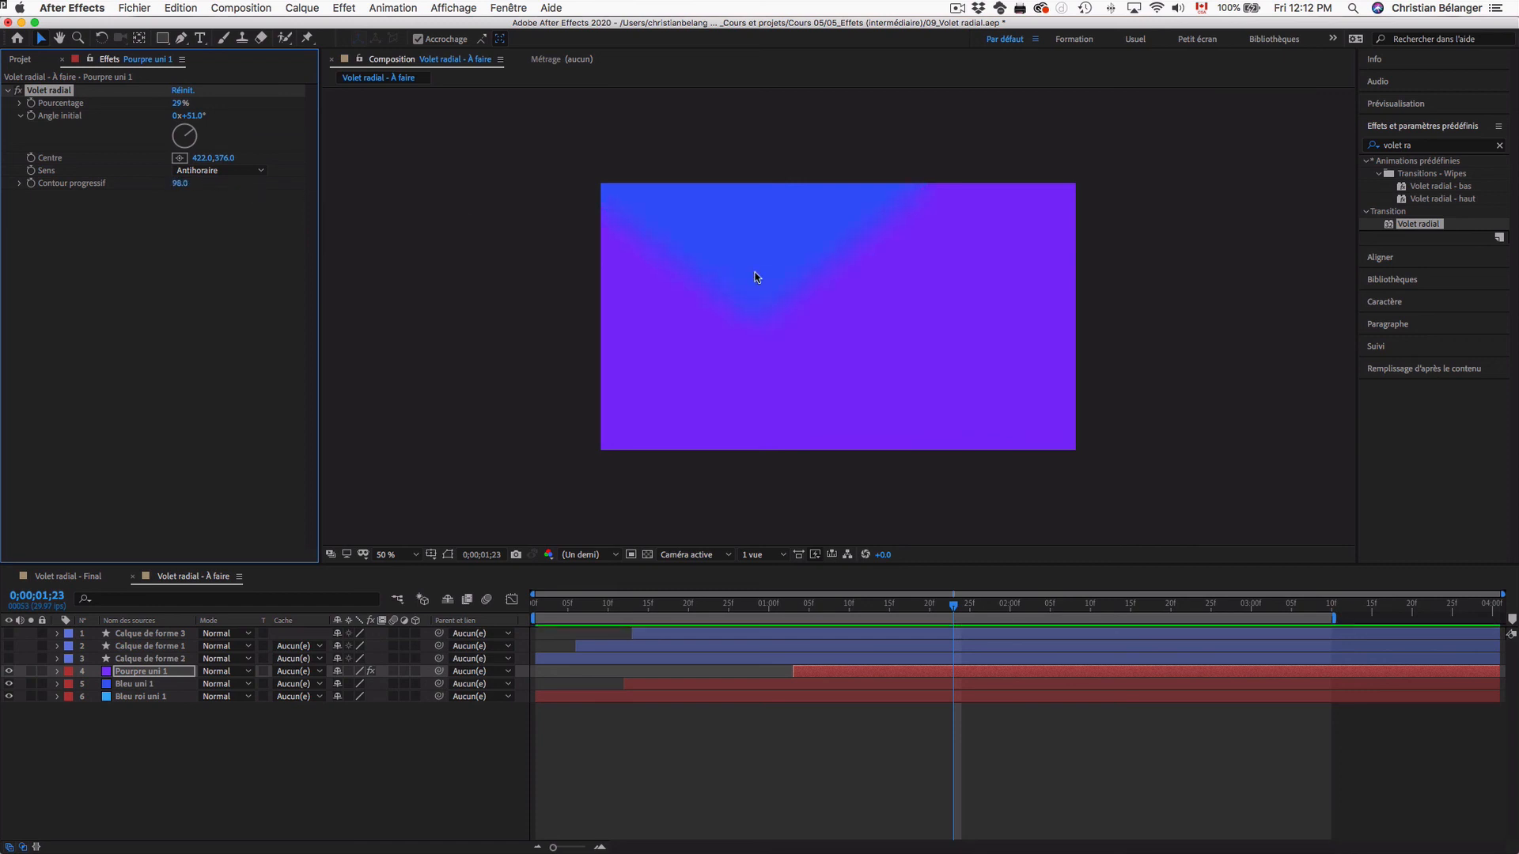
Quit After Effects without saving and delete the Enregistrement automatique Adobe After Effects folder in Finder.
{"action": "key", "text": "super+q"}
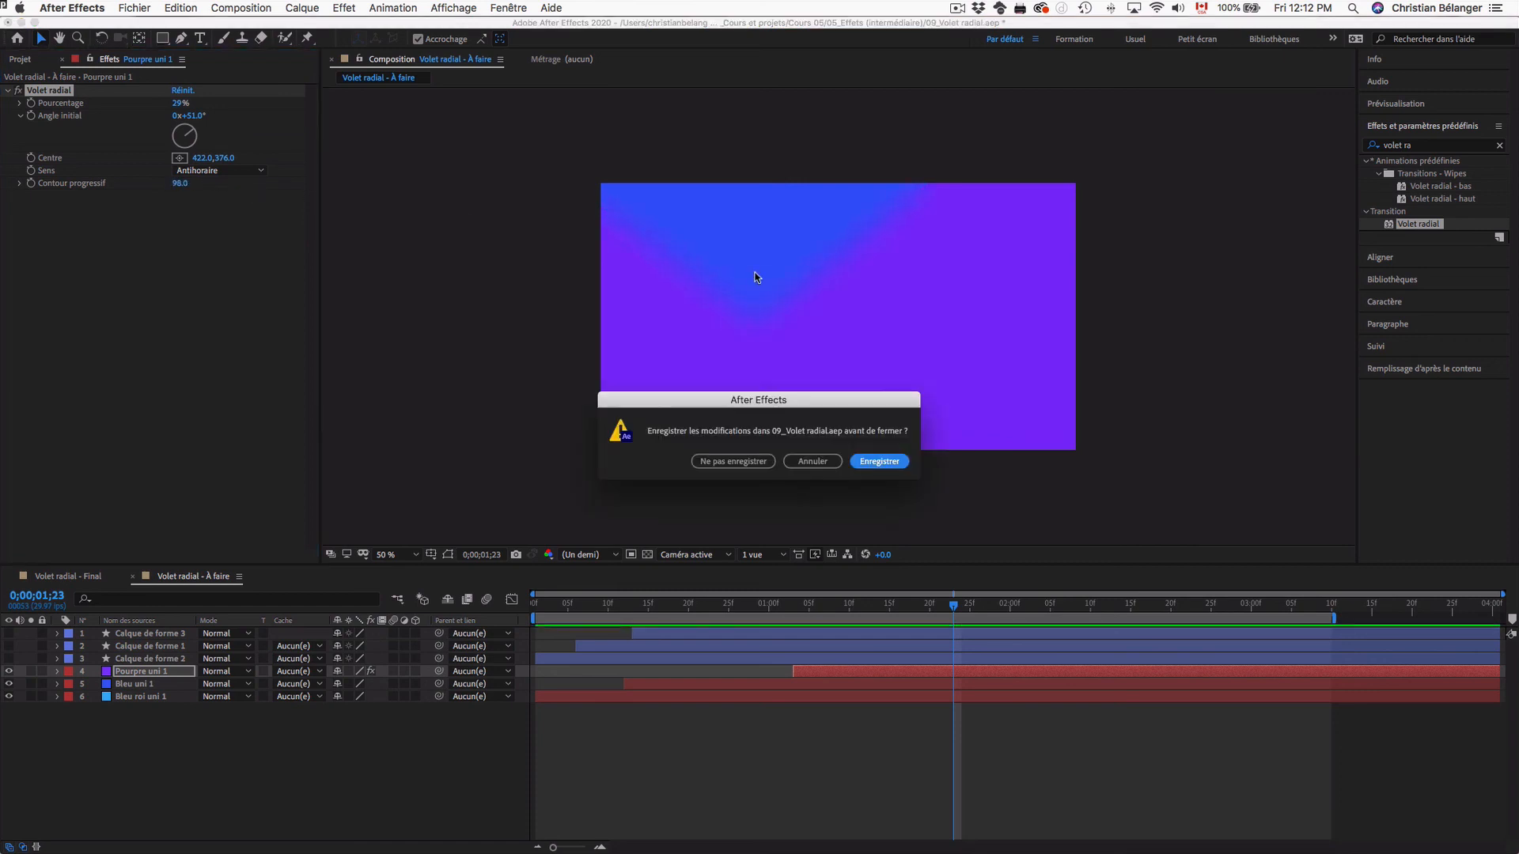
{"action": "left_click", "coordinate": [738, 463]}
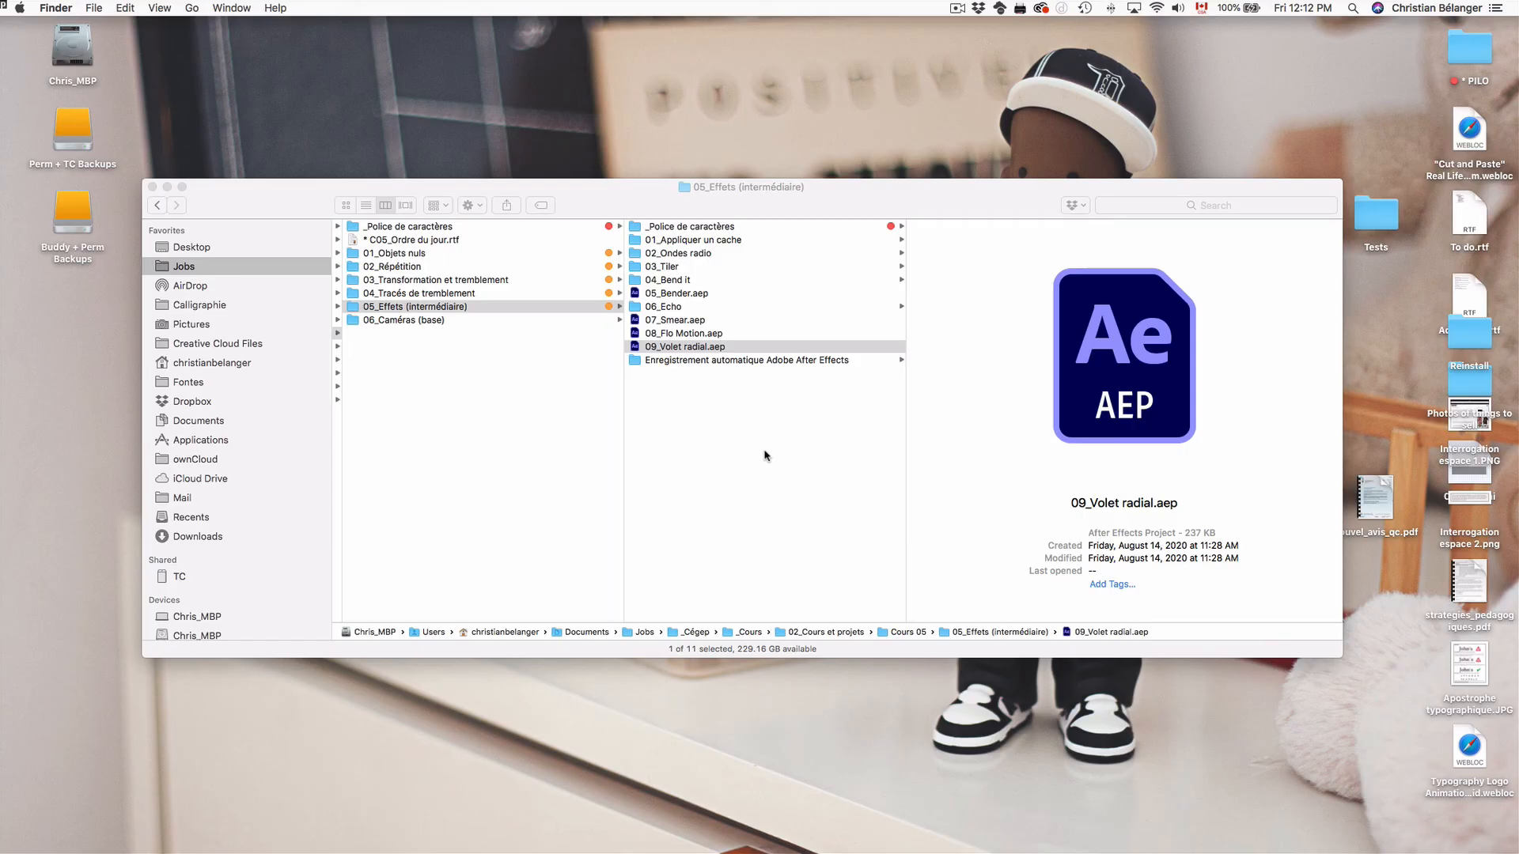
{"action": "left_click", "coordinate": [854, 461]}
{"action": "left_click", "coordinate": [743, 361]}
{"action": "key", "text": "super+BackSpace"}
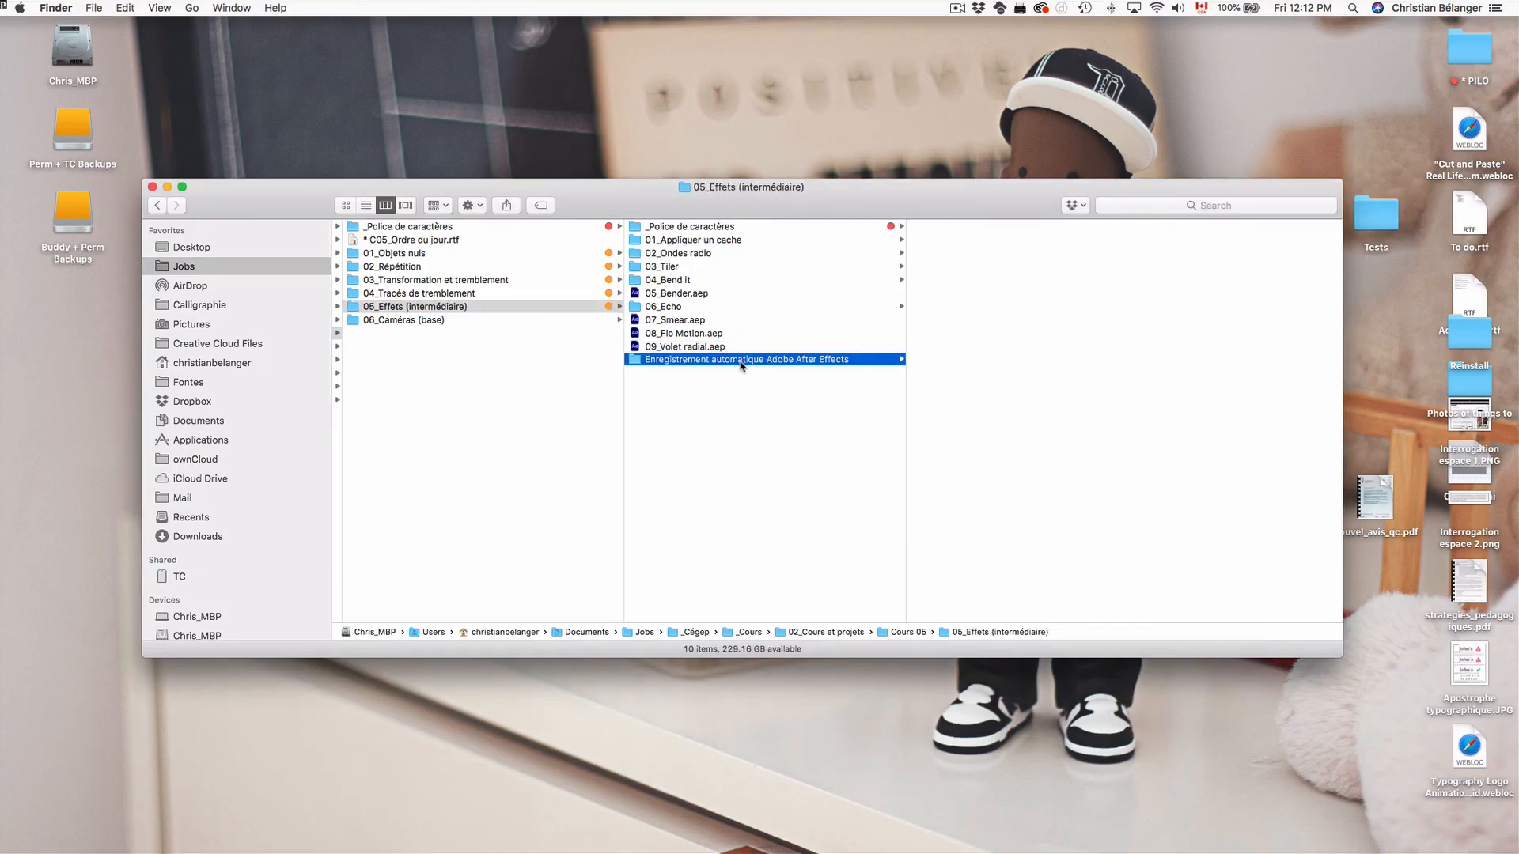
Review the exercise files in 05_Effets (intermédiaire), including 07_Smear.aep and the contents of 04_Bend it and 01_Appliquer un cache.
{"action": "left_click", "coordinate": [696, 346]}
{"action": "left_click", "coordinate": [670, 241], "text": "shift"}
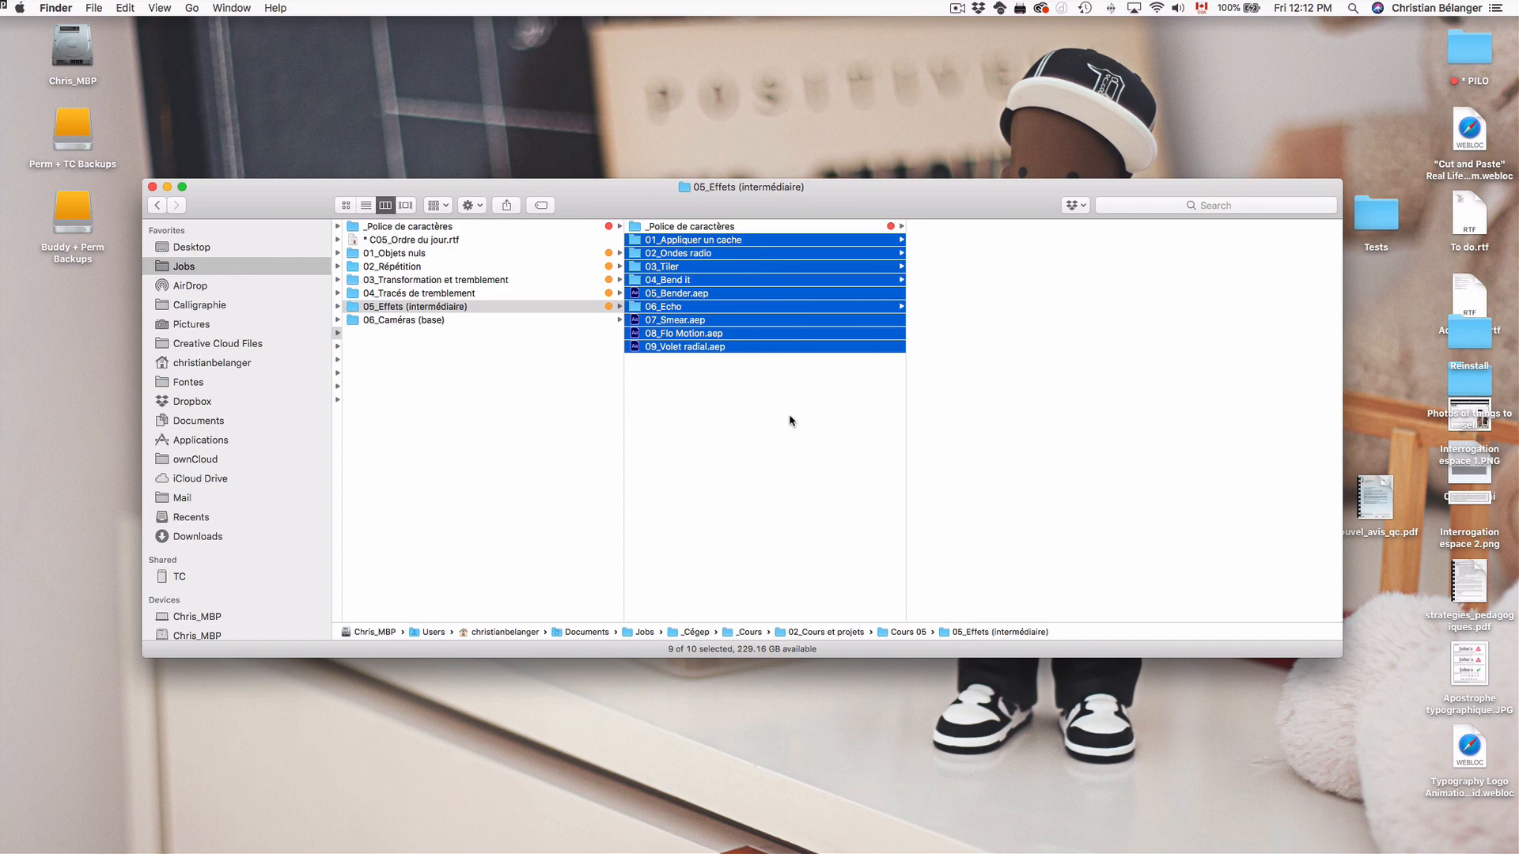
{"action": "left_click", "coordinate": [789, 421]}
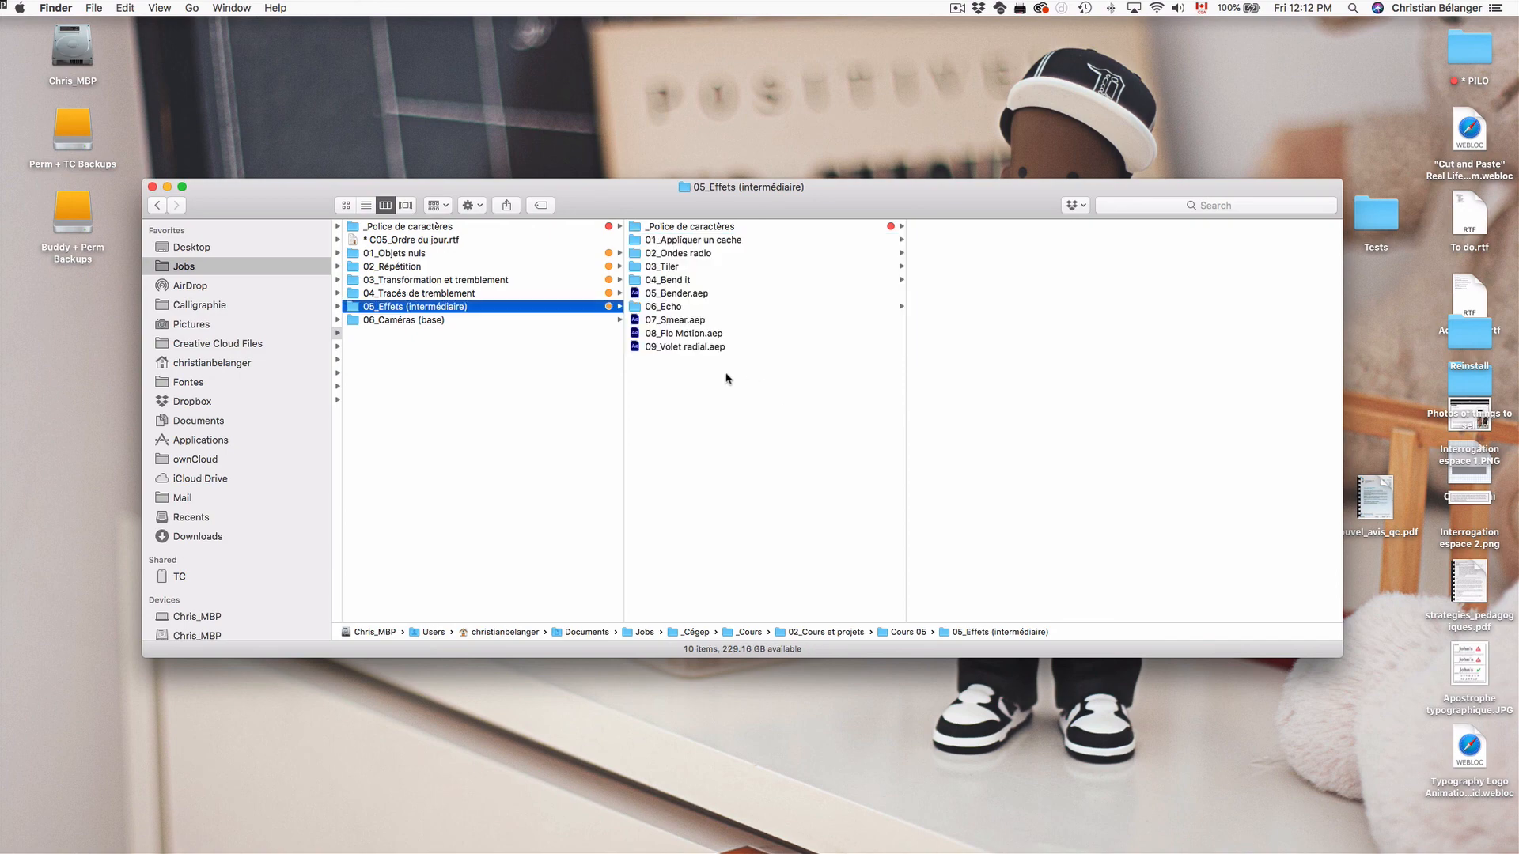
{"action": "left_click", "coordinate": [682, 309]}
{"action": "left_click", "coordinate": [682, 320]}
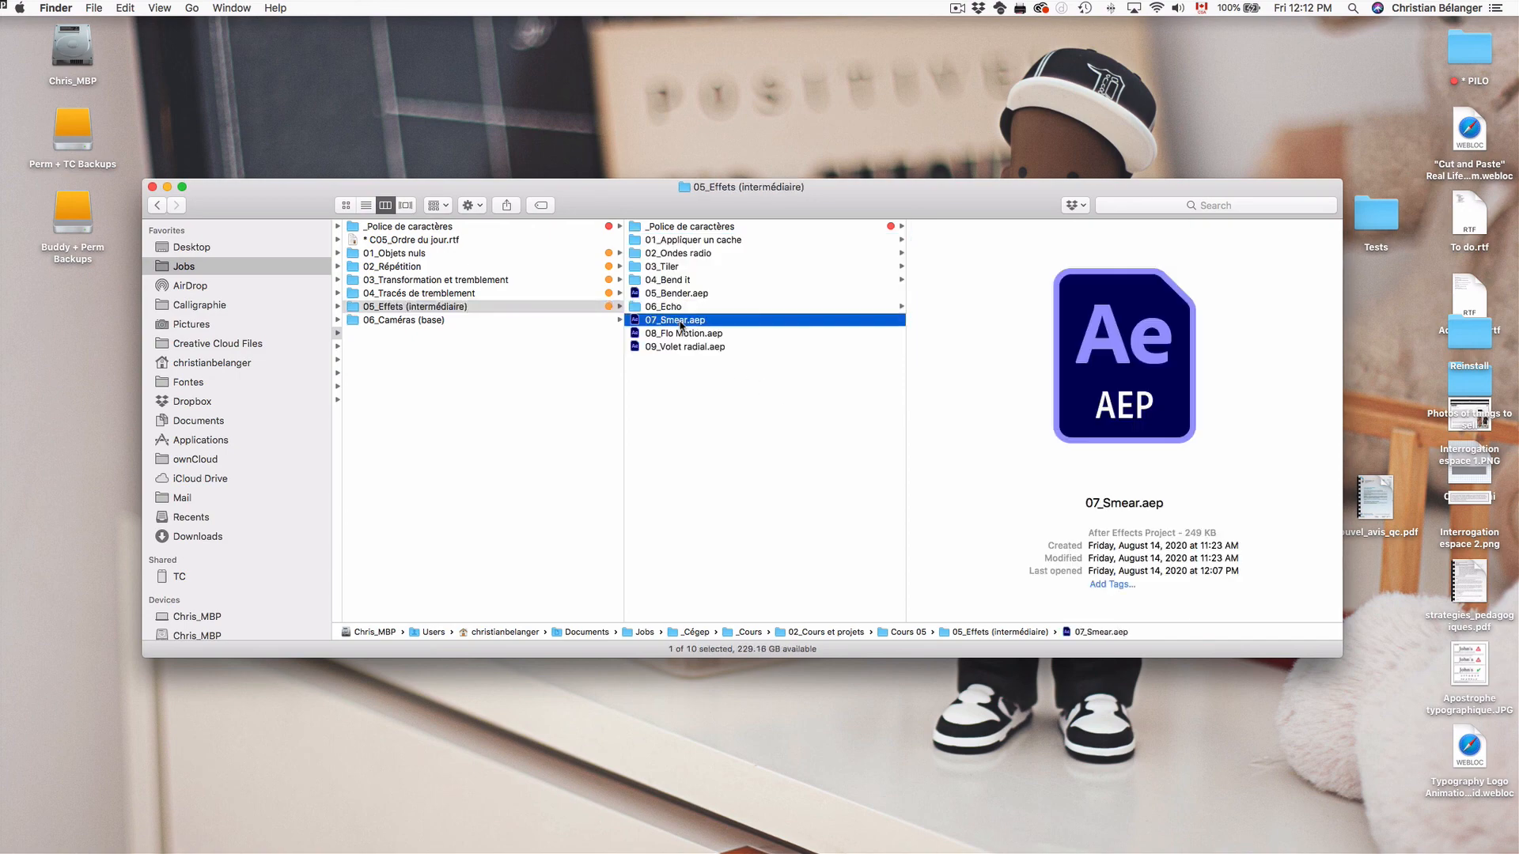
{"action": "left_click", "coordinate": [680, 280]}
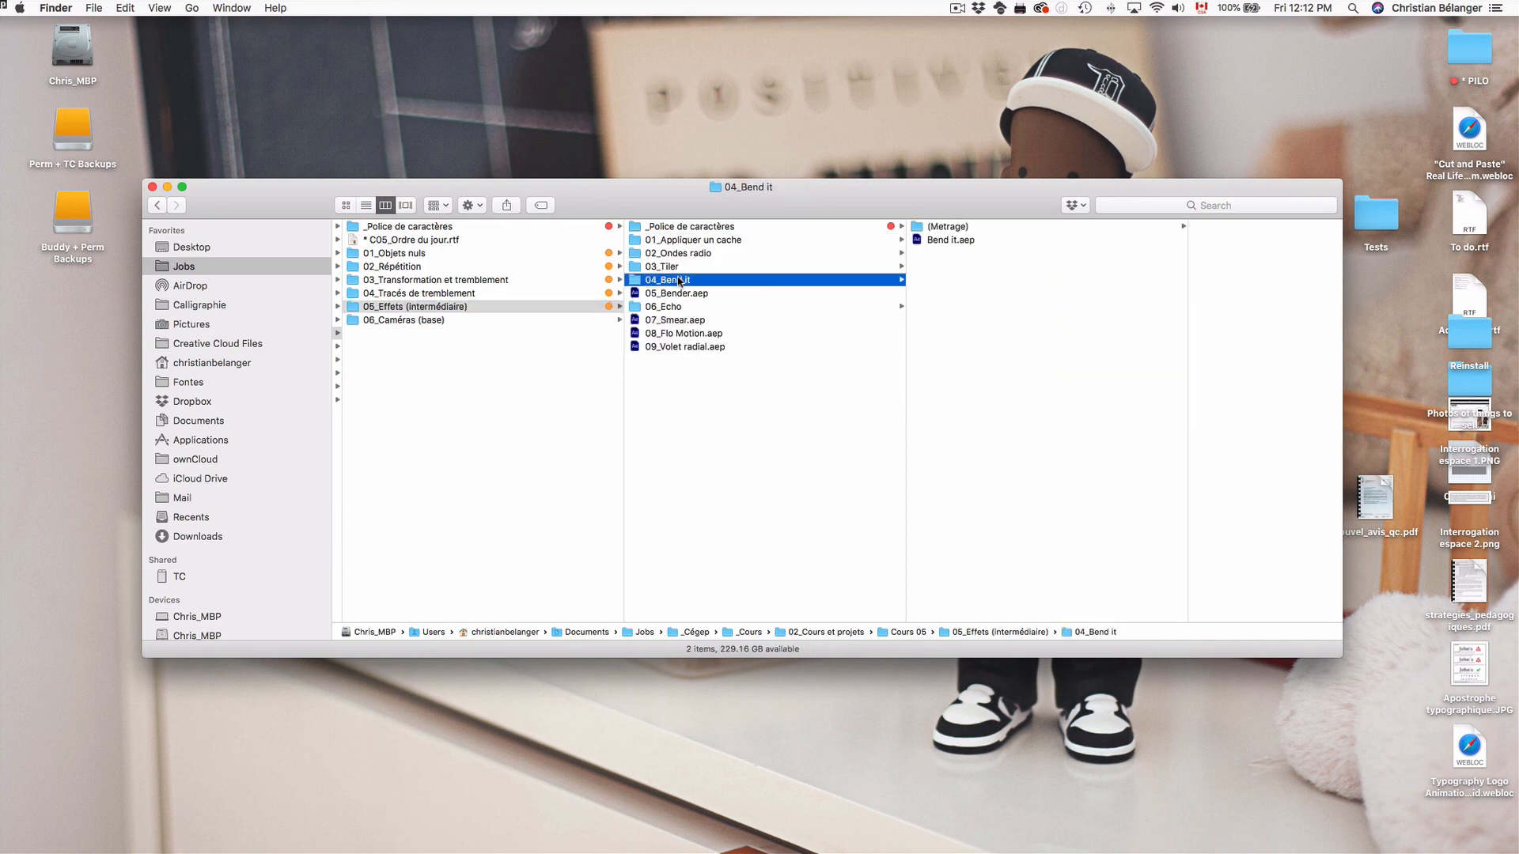
{"action": "left_click", "coordinate": [696, 242]}
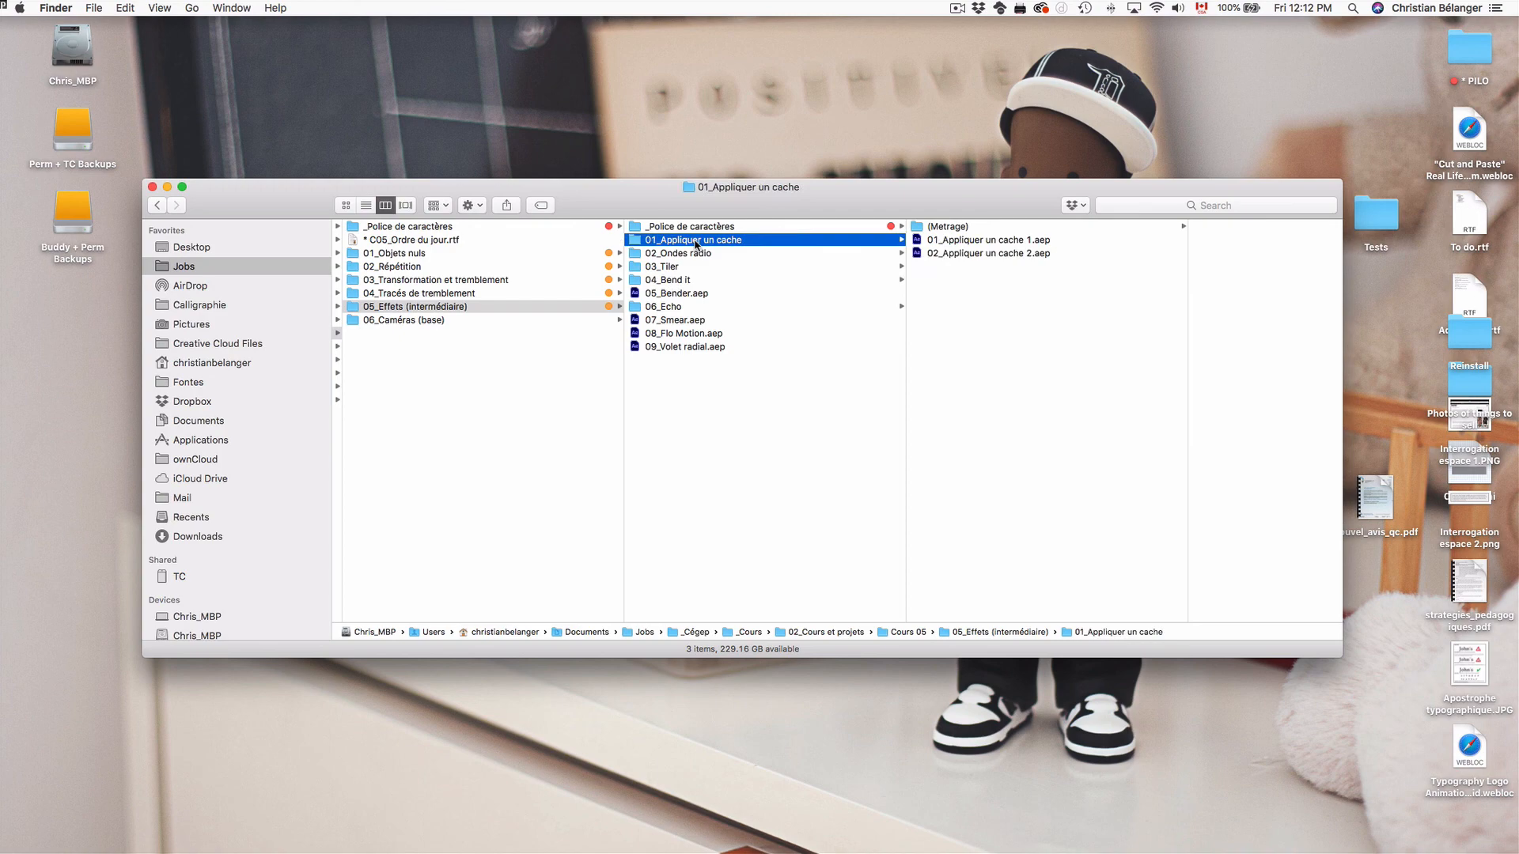